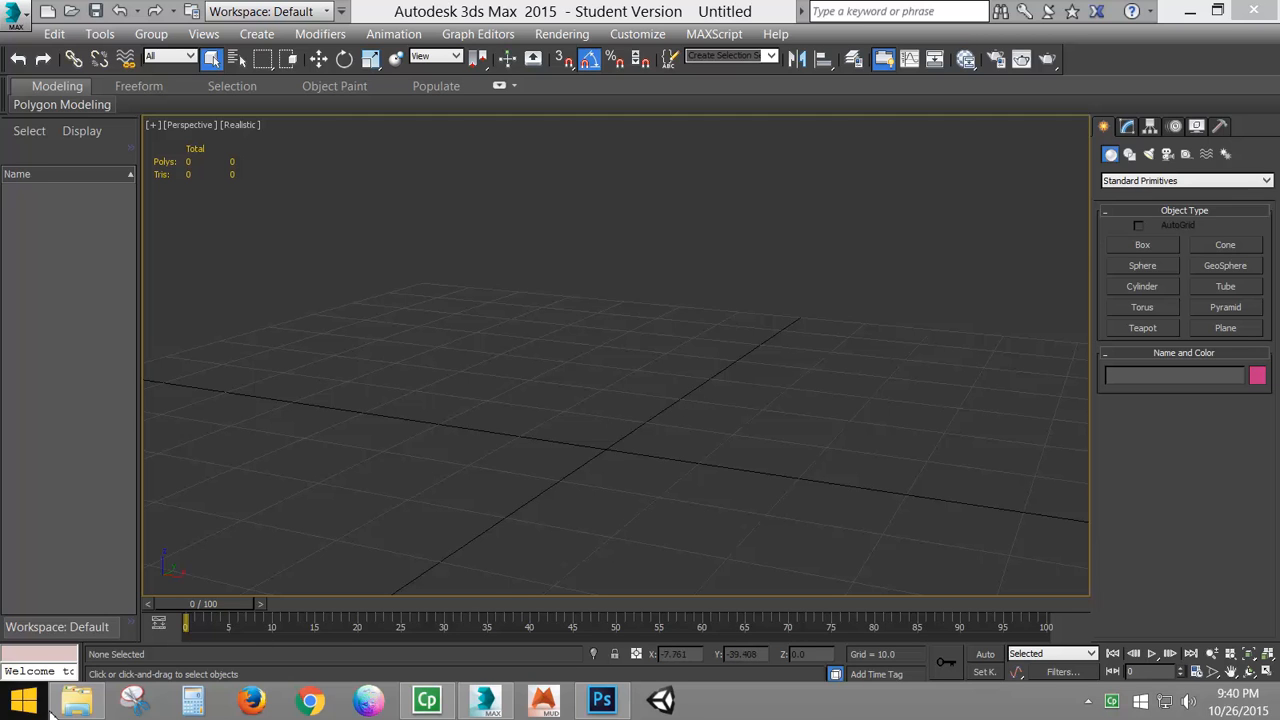
- Bring up the References folder and view 108596-hp-pavillion-s7210n-tower-back.jpg in a maximized Windows Photo Viewer
left_click(190, 610)
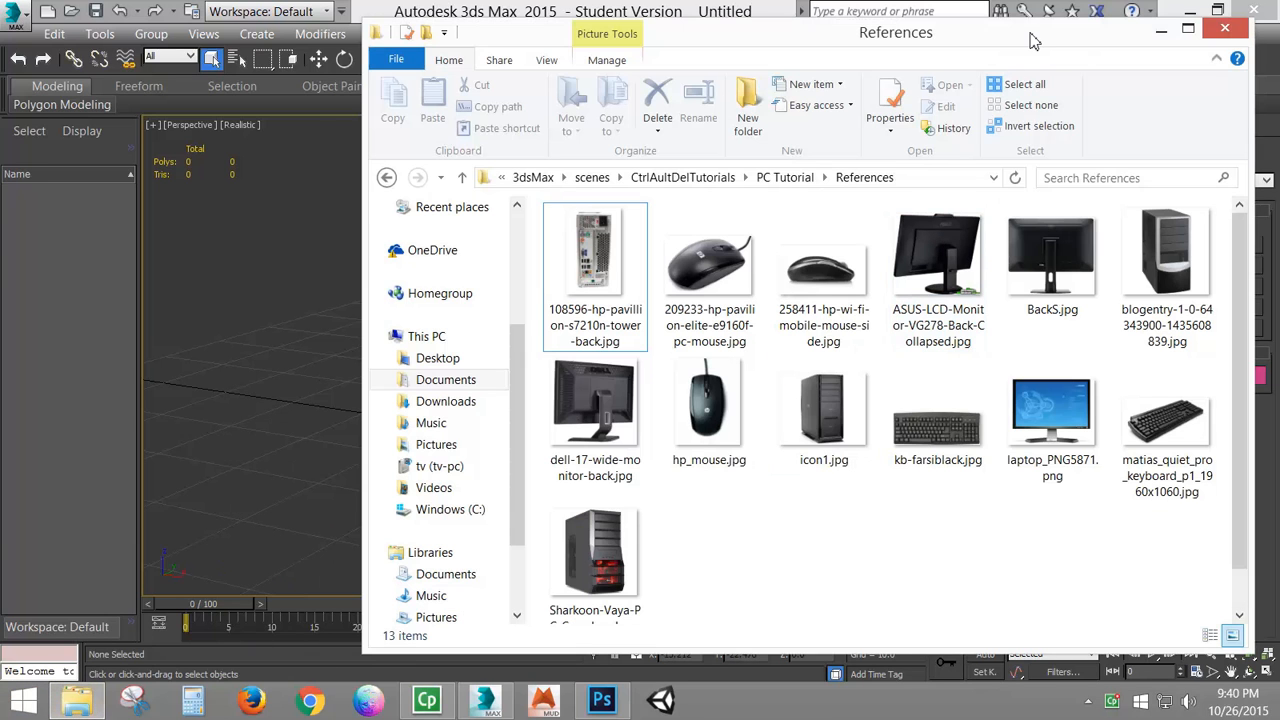
left_click_drag(1034, 41, 866, 34)
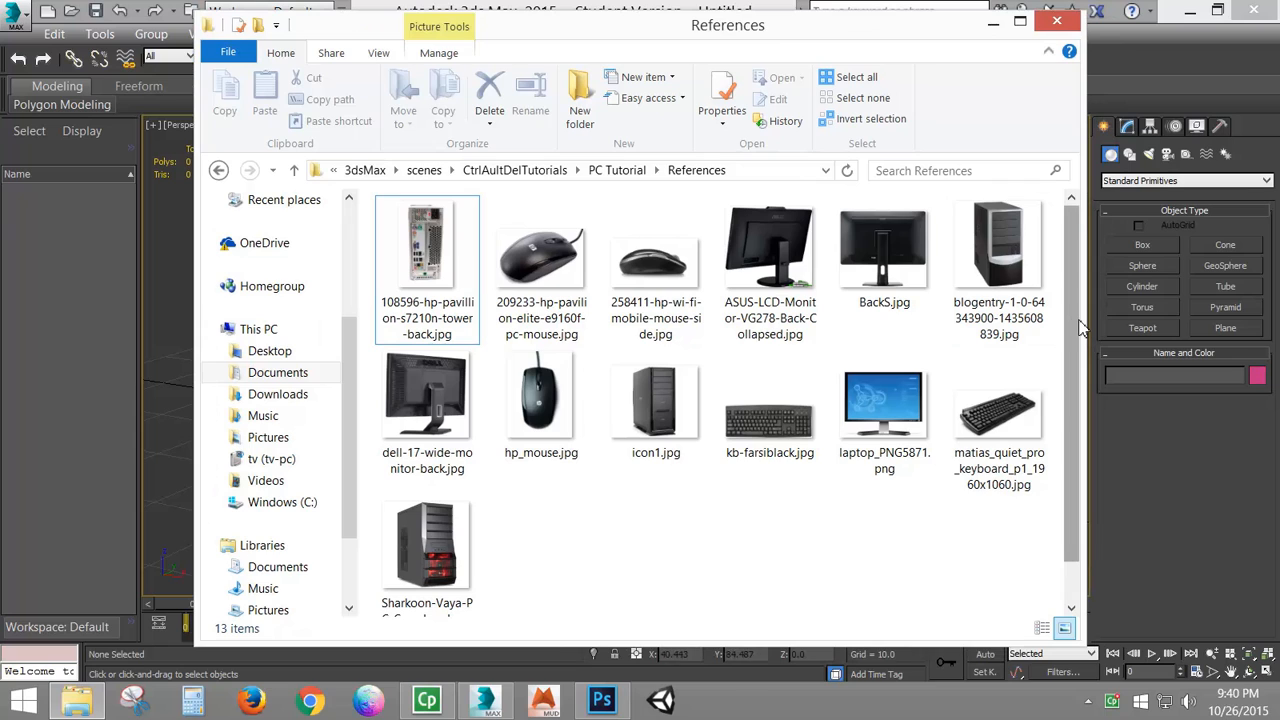
left_click(425, 248)
left_click(425, 248)
right_click(425, 246)
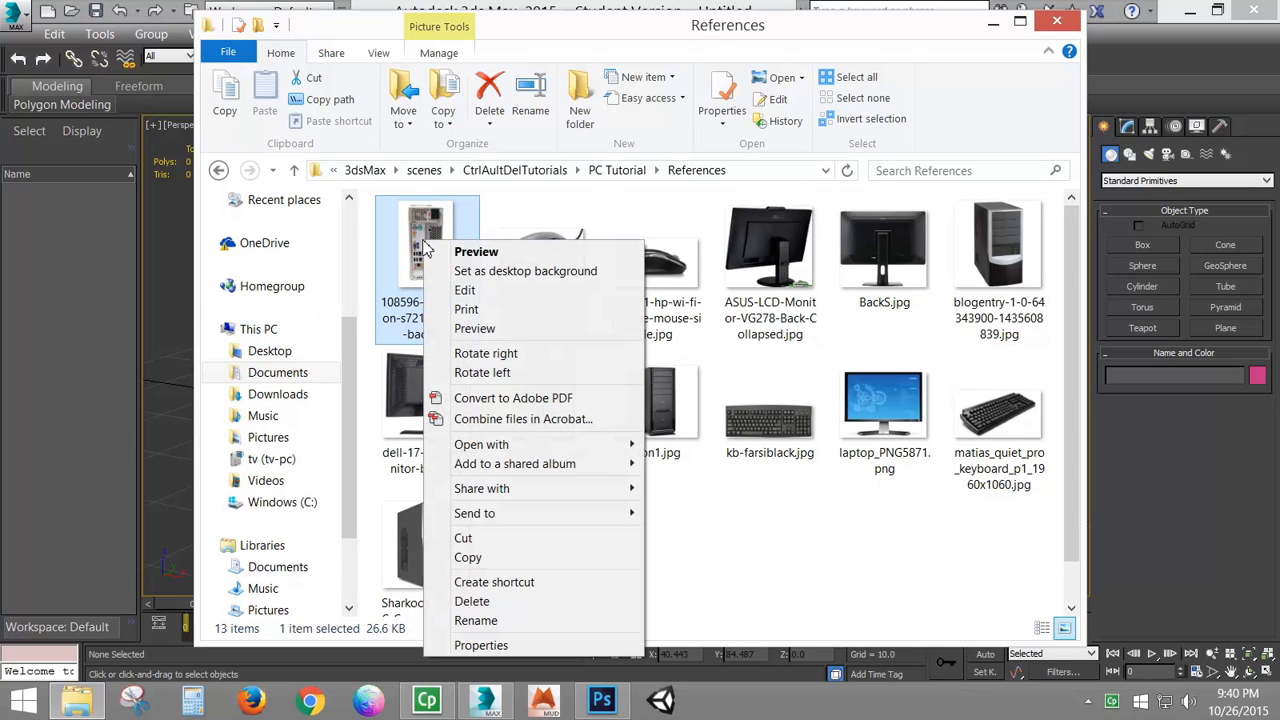
left_click(507, 251)
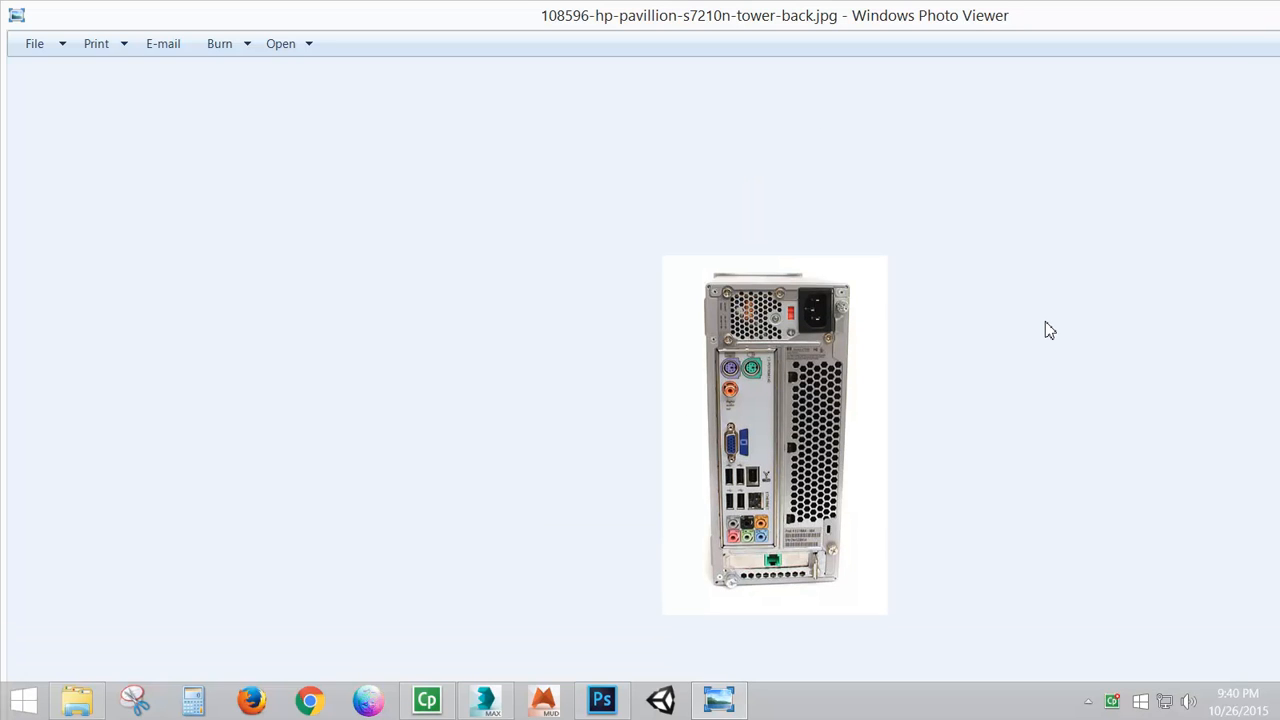
double_click(969, 26)
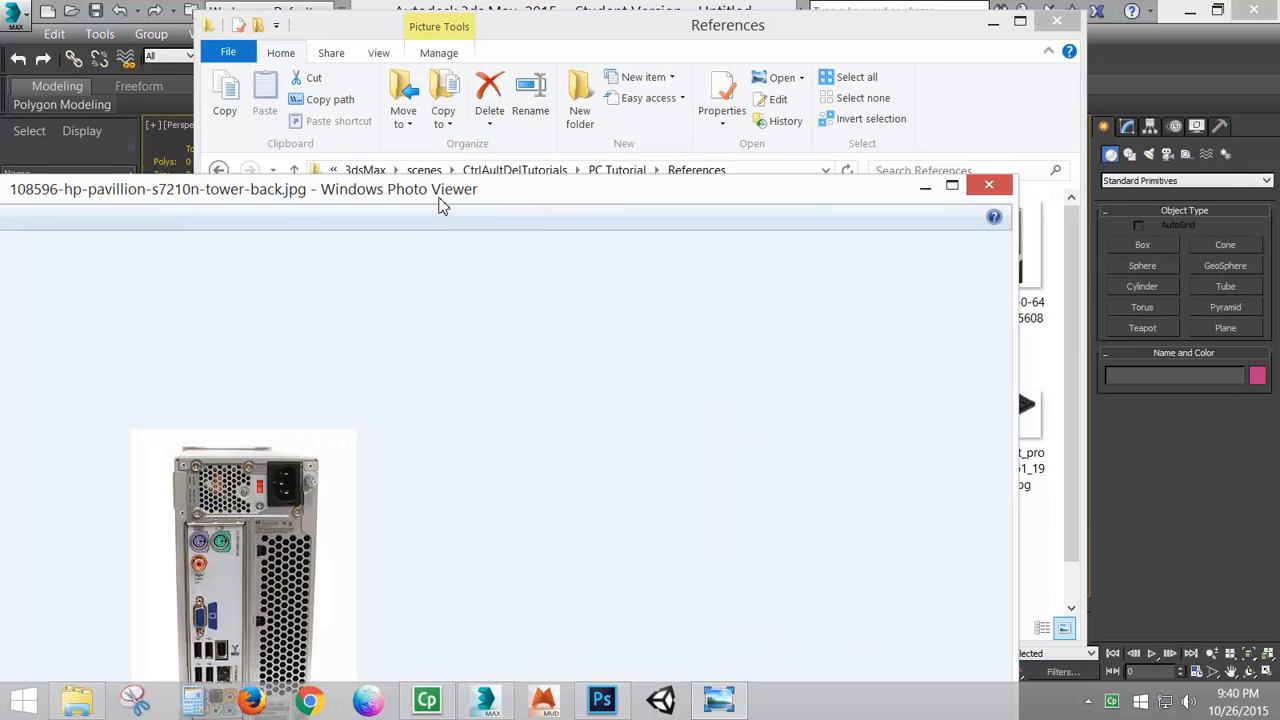
left_click(967, 180)
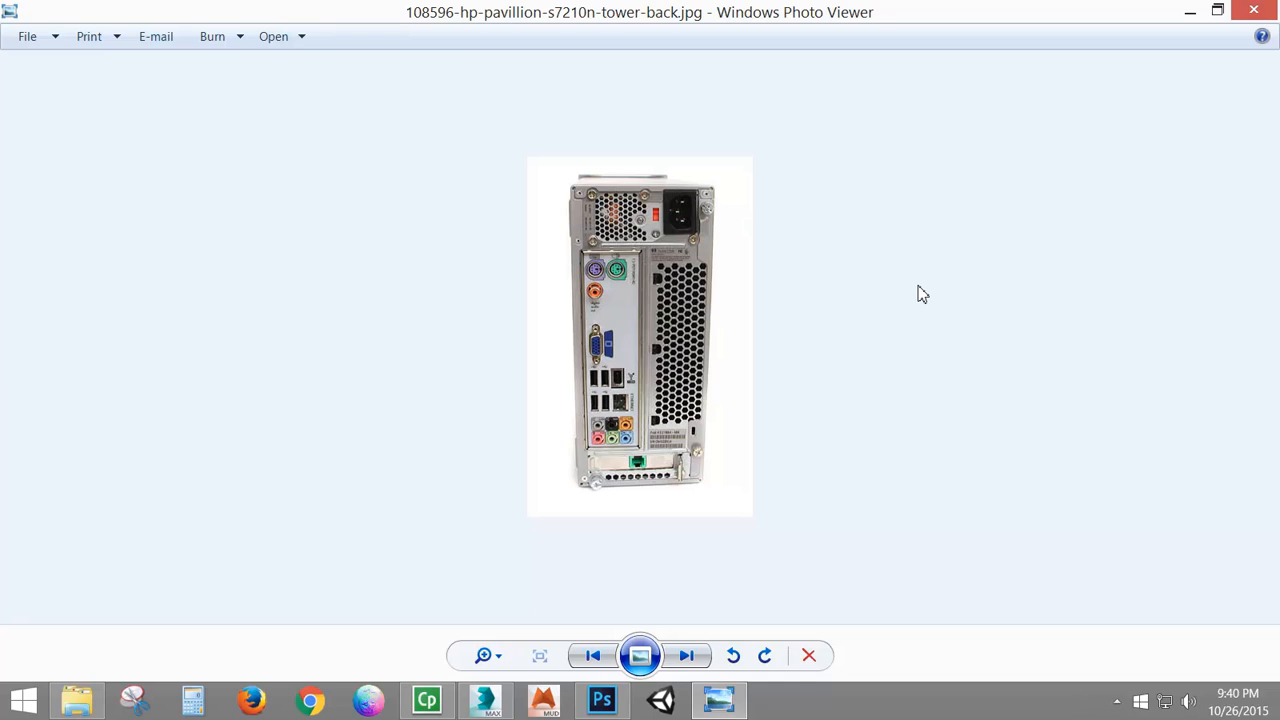
- Look through the mouse, monitor, tower and keyboard reference photos, ending back in the References folder
key("Right")
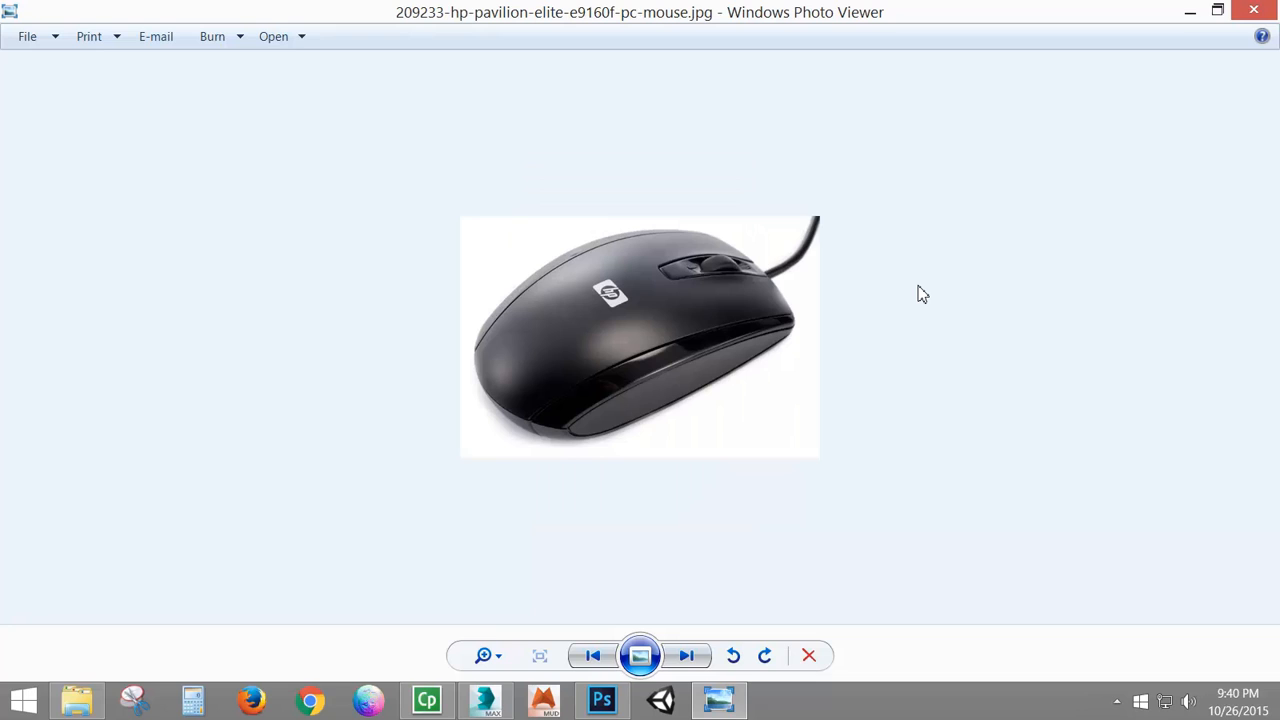
key("Right")
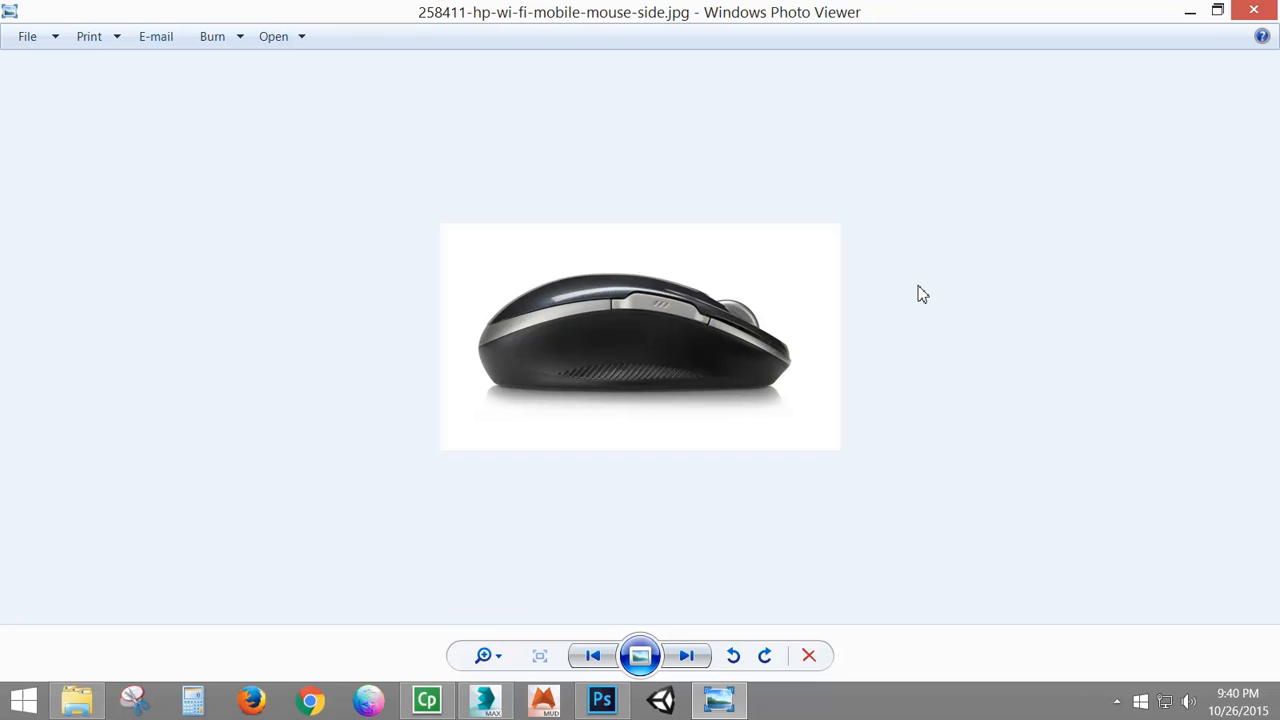
key("Right")
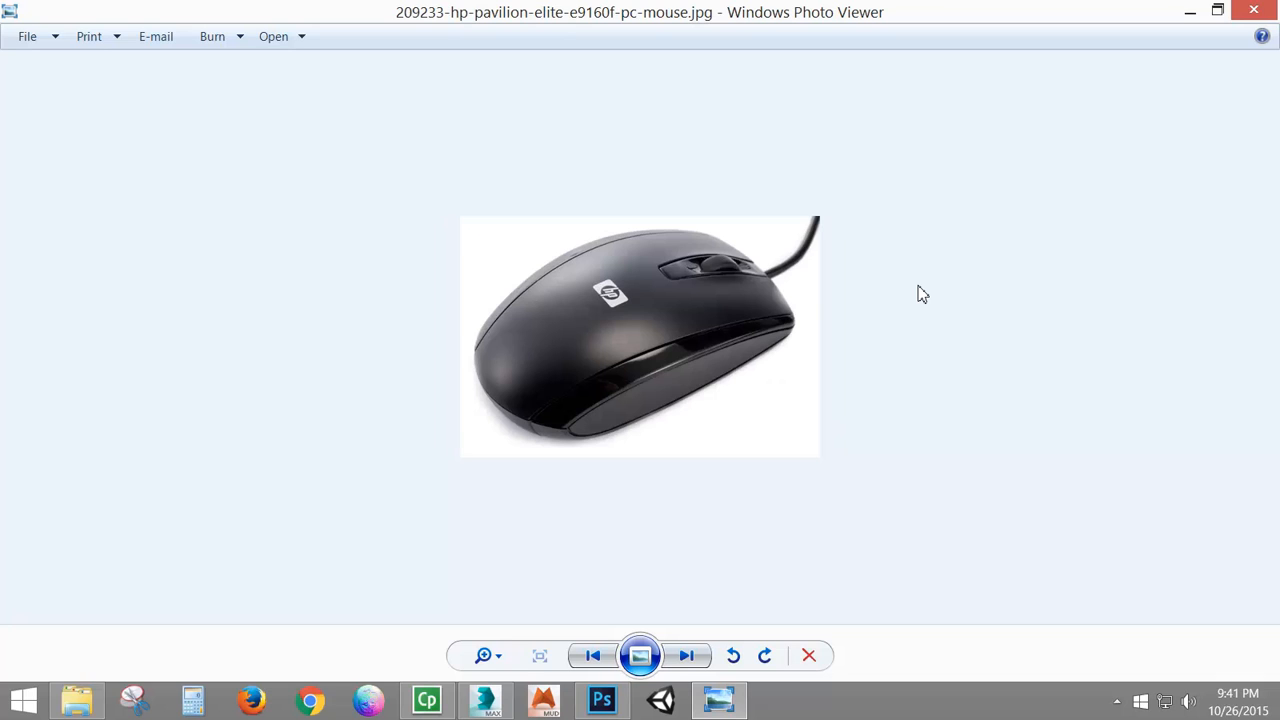
key("Left")
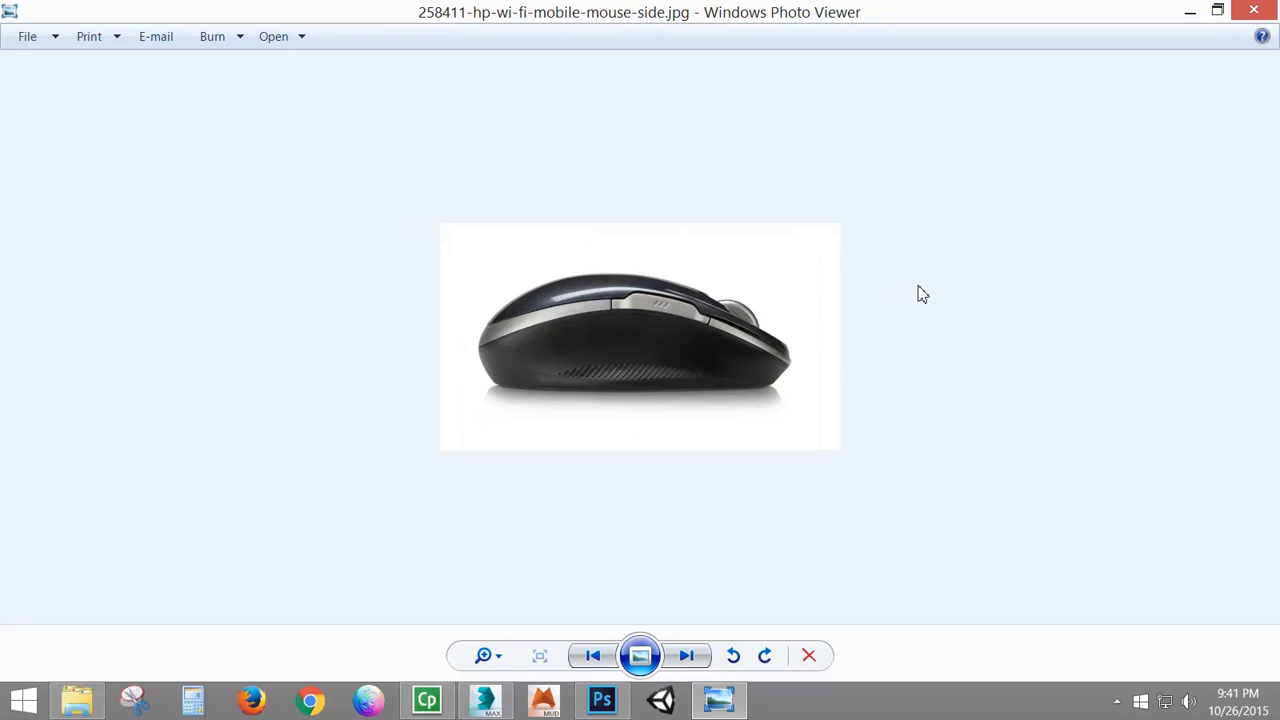
key("Left")
key("Right")
key("Left")
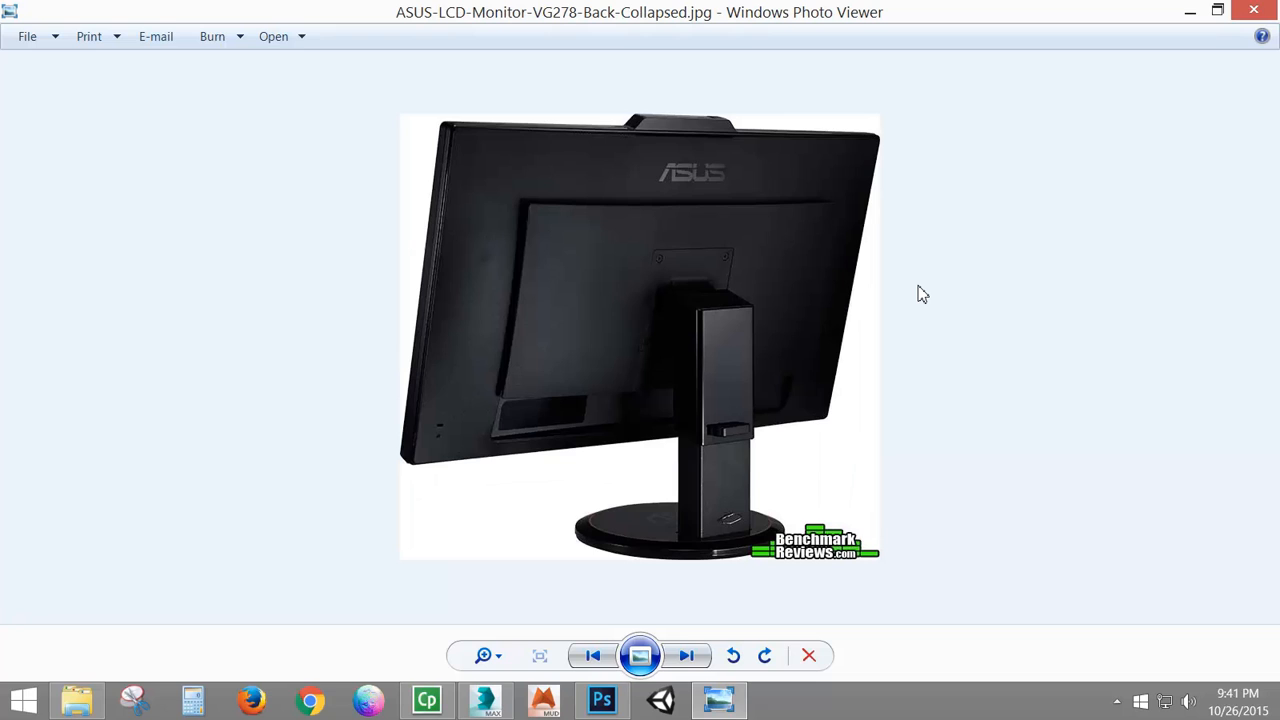
key("Left")
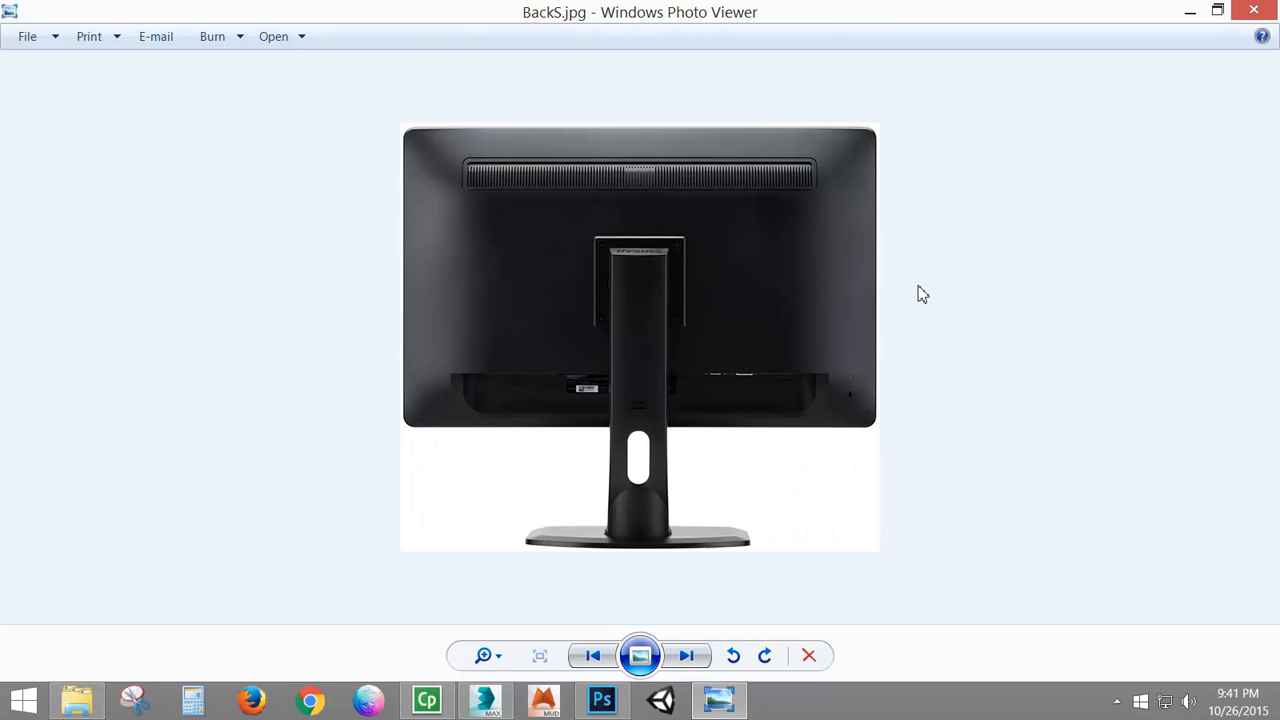
key("Left")
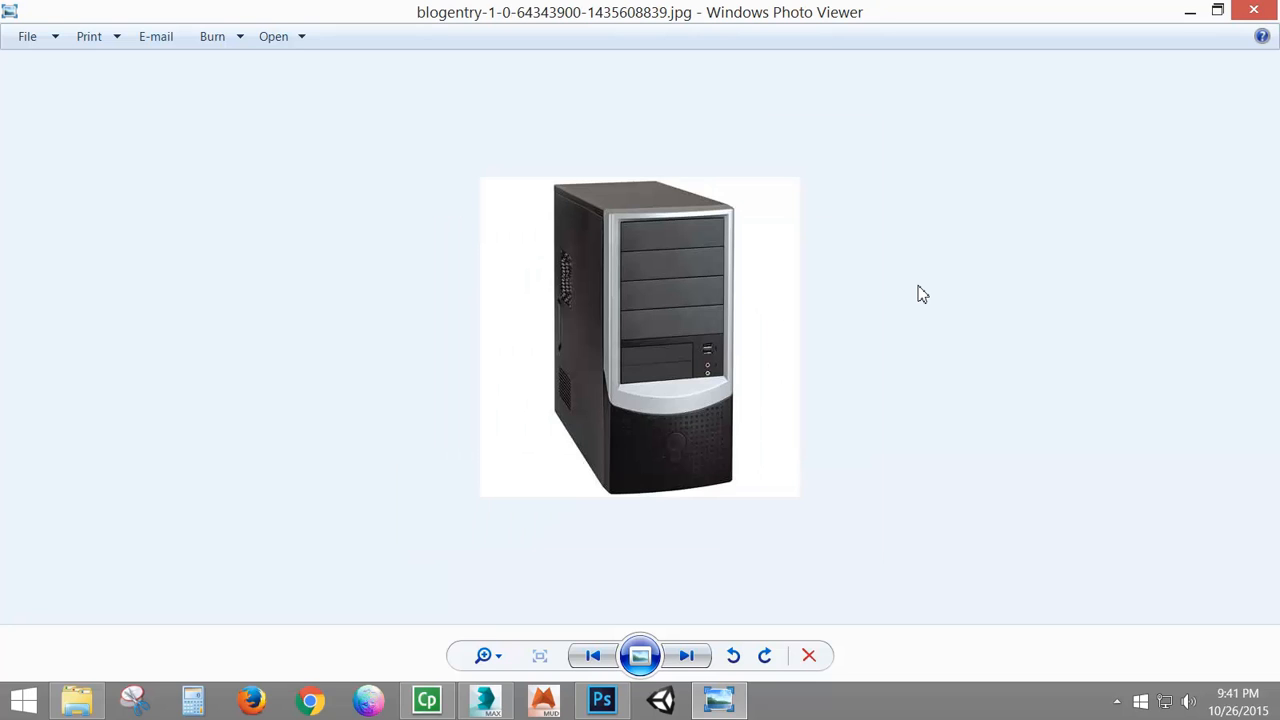
key("Right")
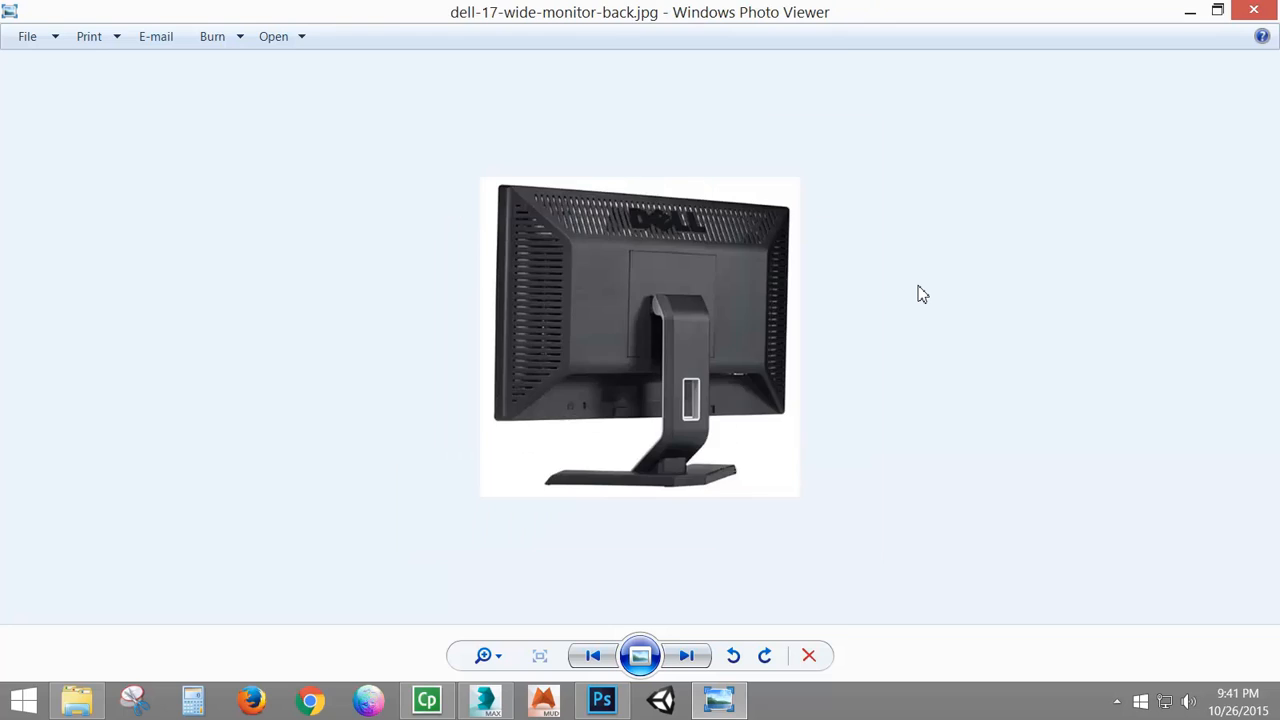
key("Right")
key("Right")
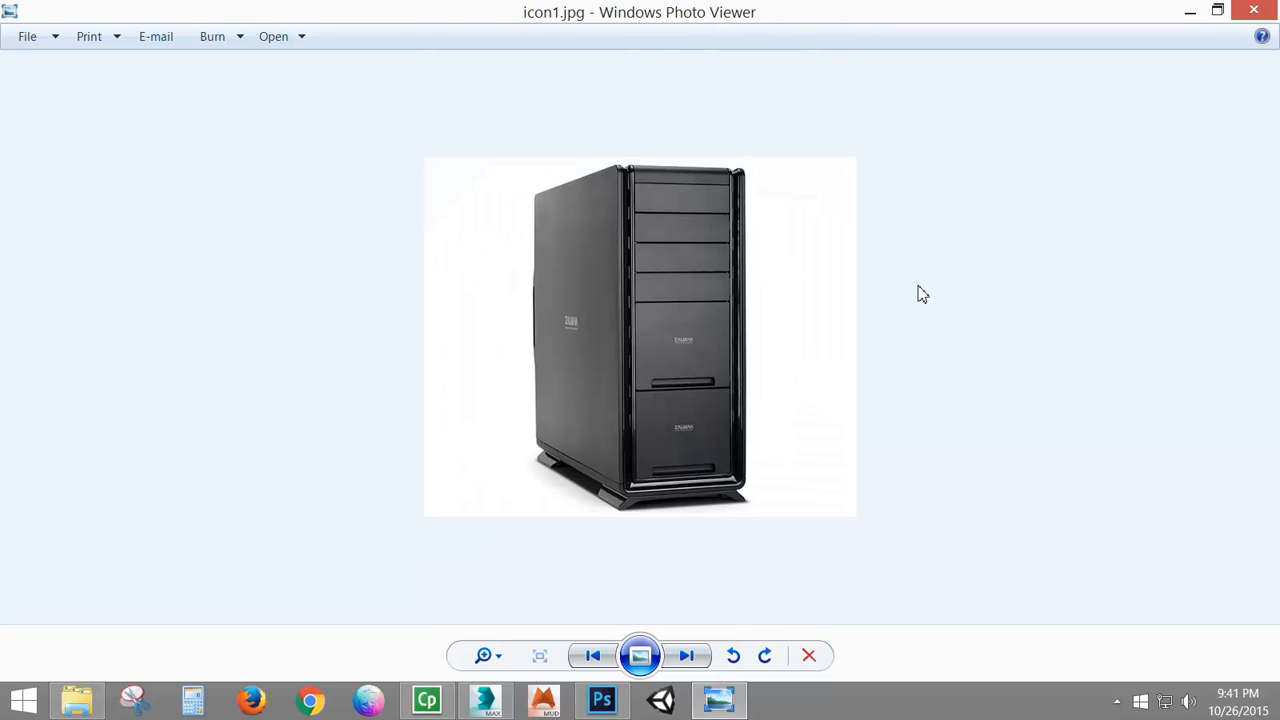
key("Right")
key("Left")
key("Right")
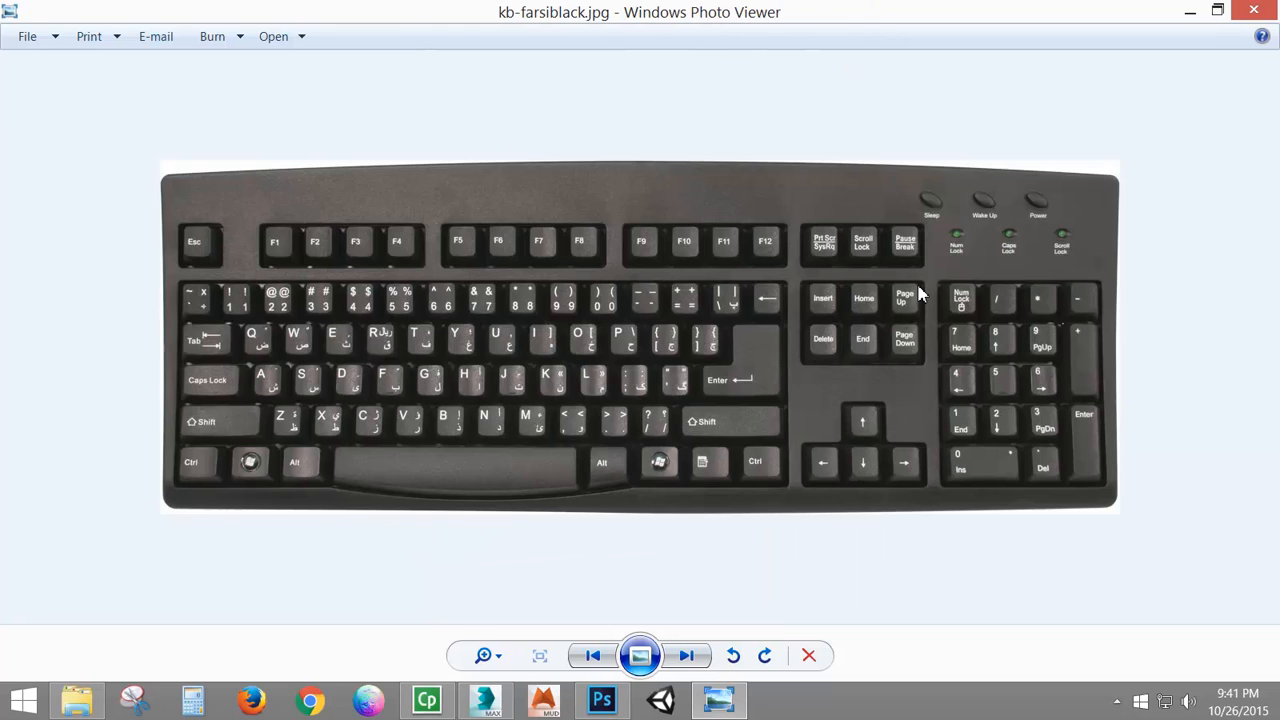
key("Right")
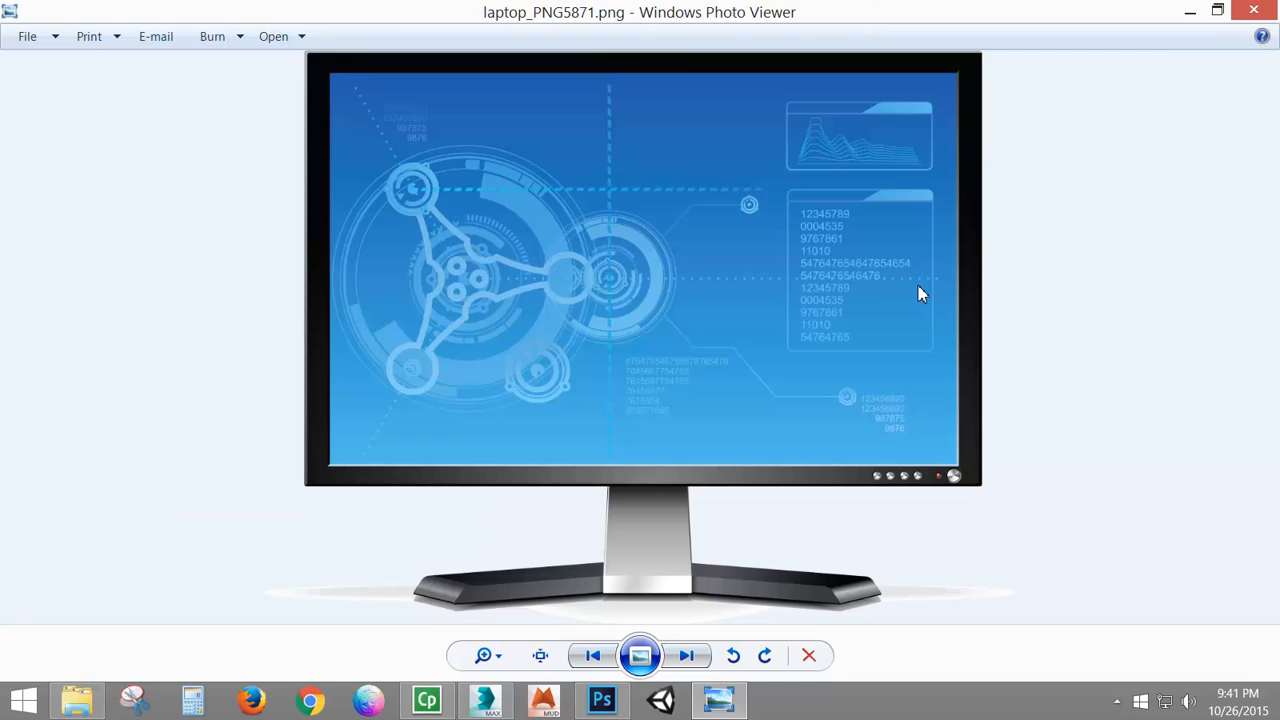
key("Right")
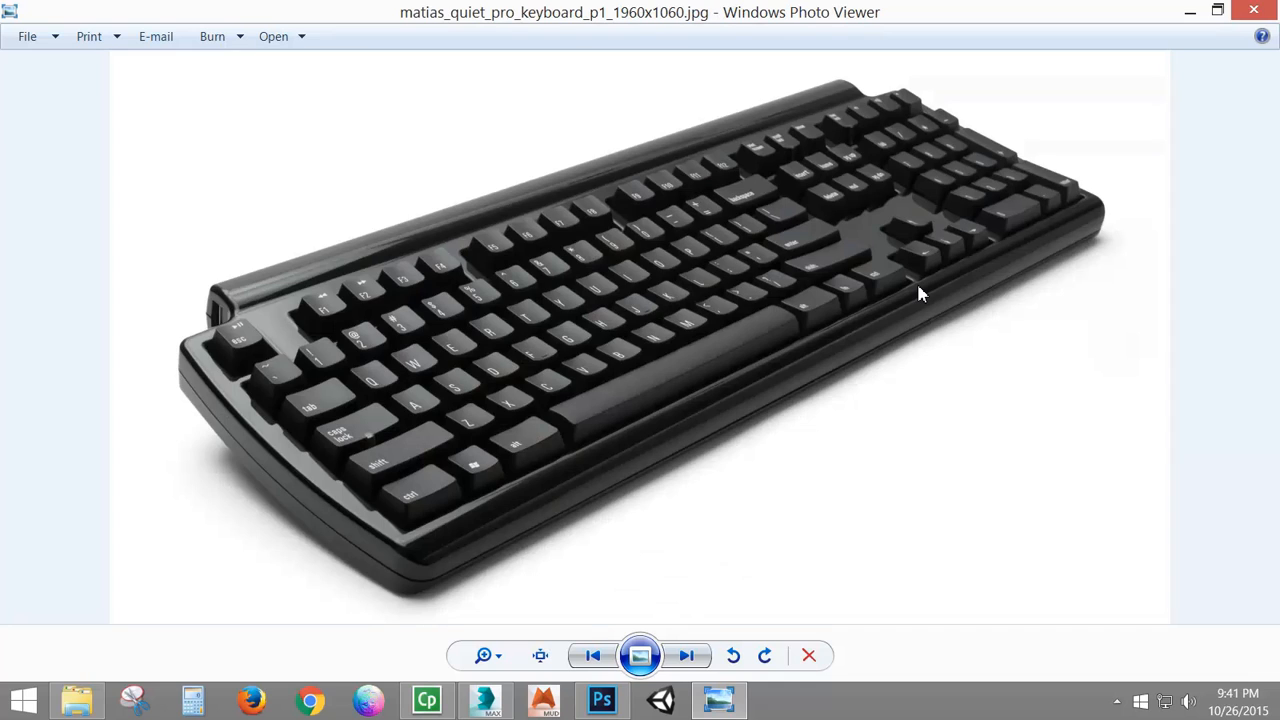
key("Right")
key("Right")
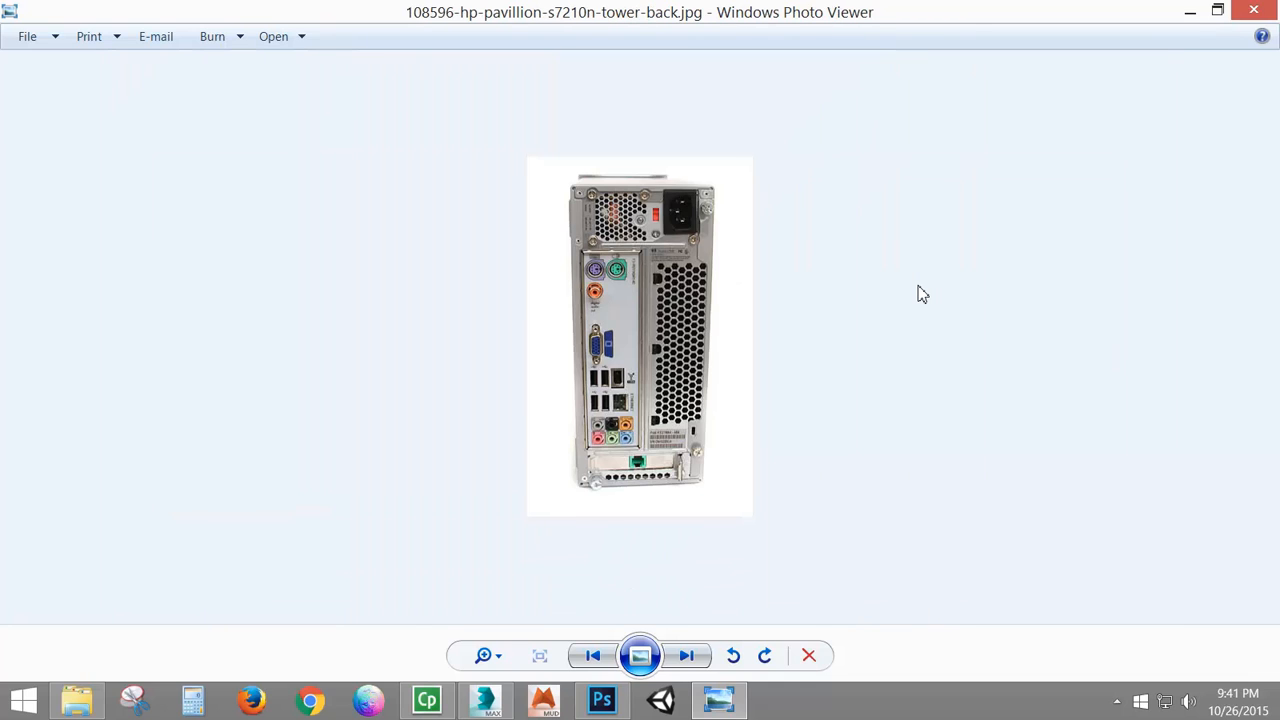
left_click(1253, 11)
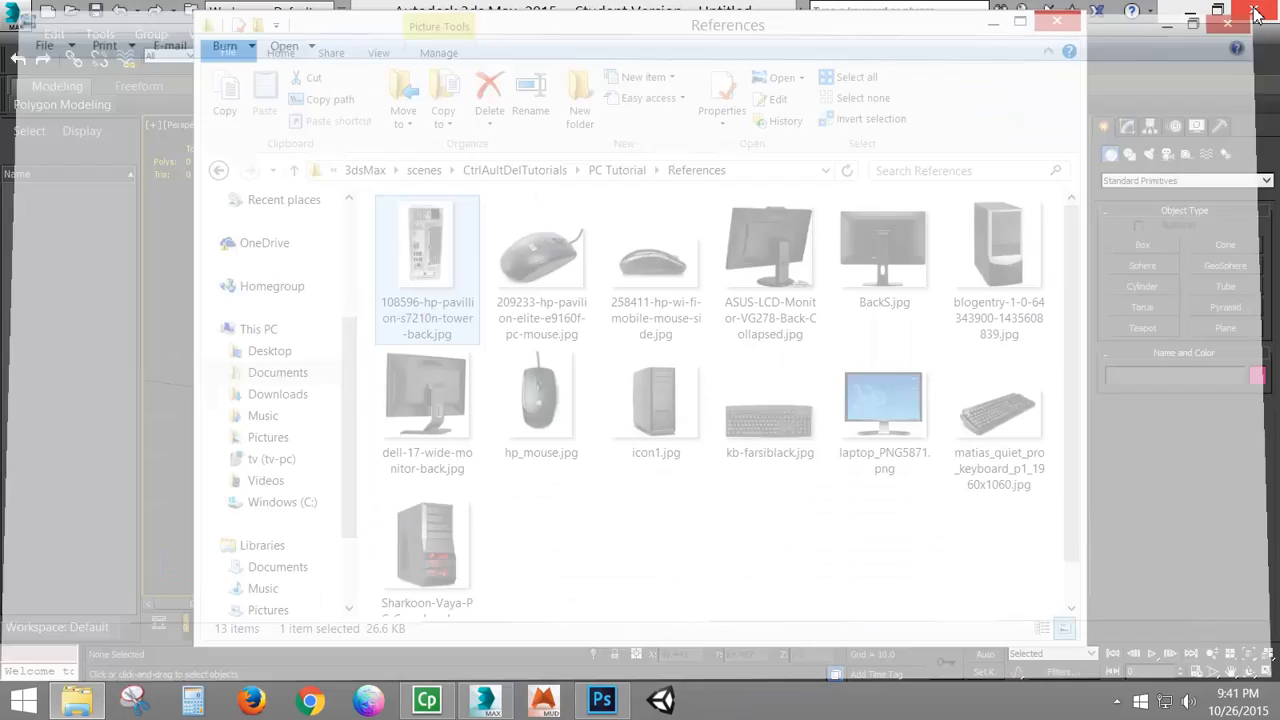
left_click(664, 540)
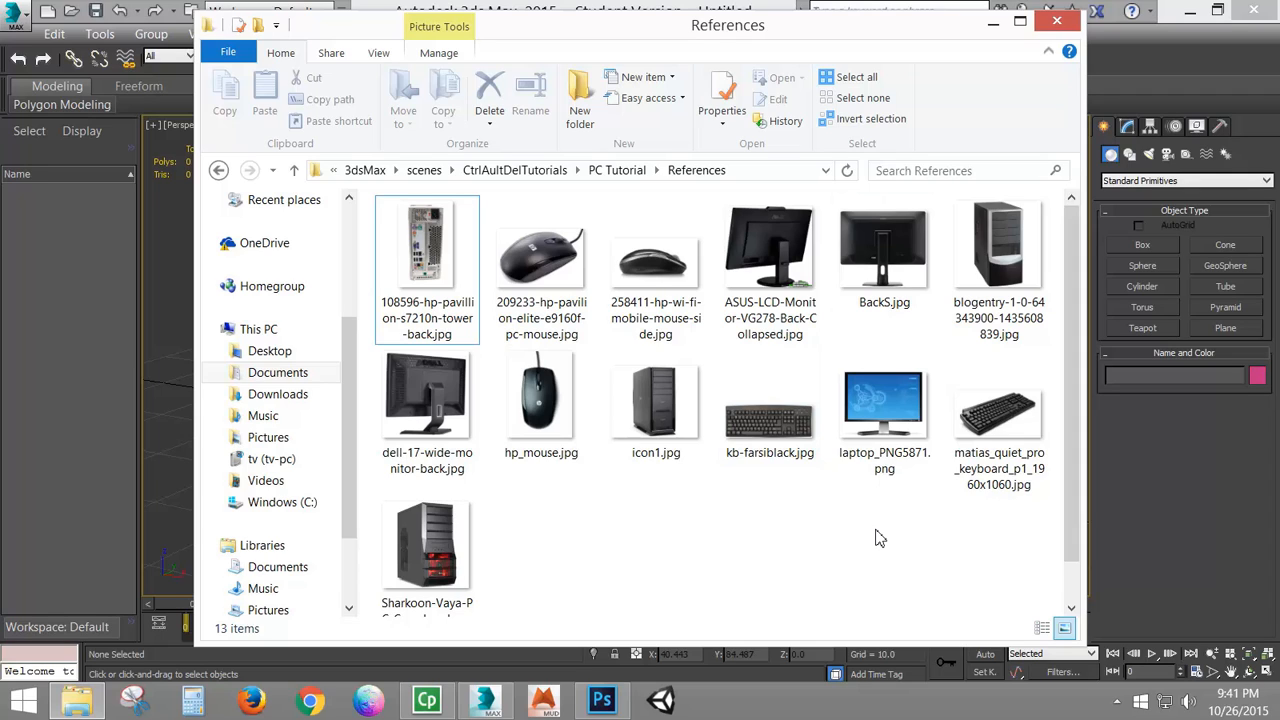
- Switch to Photoshop and clear the workspace by closing the floating Actions panel group and collapsing the Character panel
left_click(897, 412)
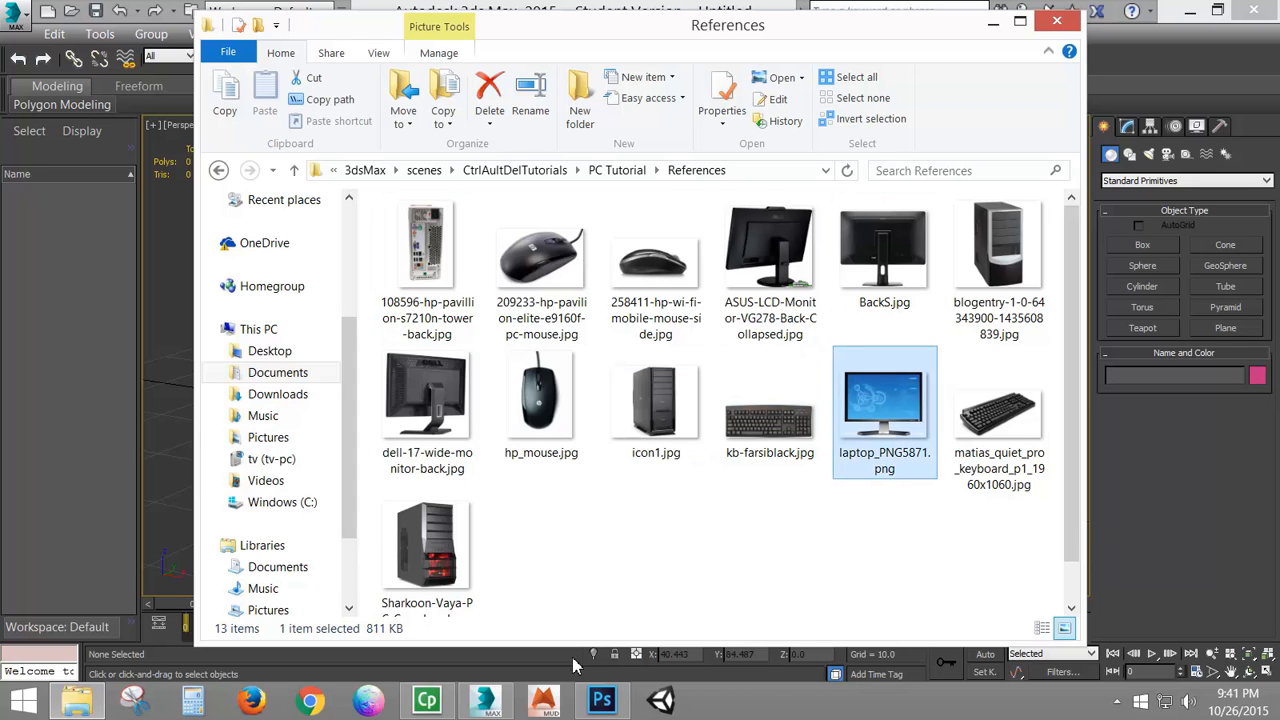
left_click(601, 700)
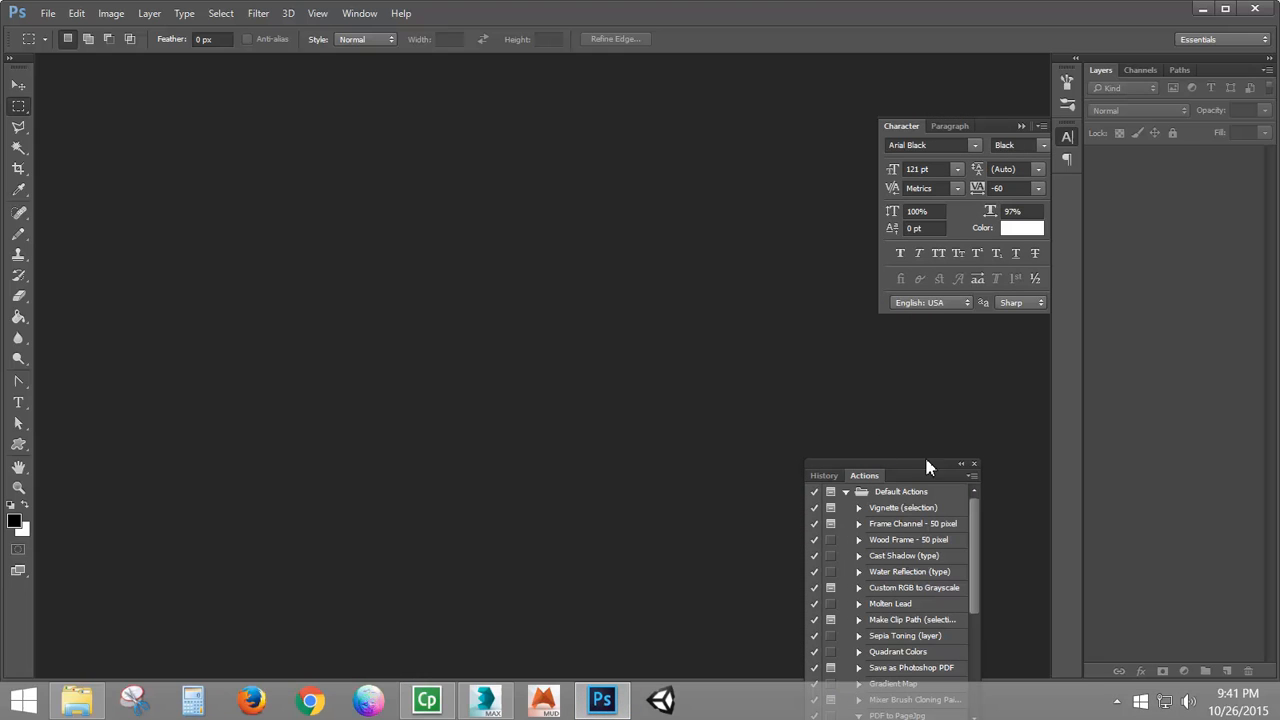
left_click_drag(937, 463, 1002, 355)
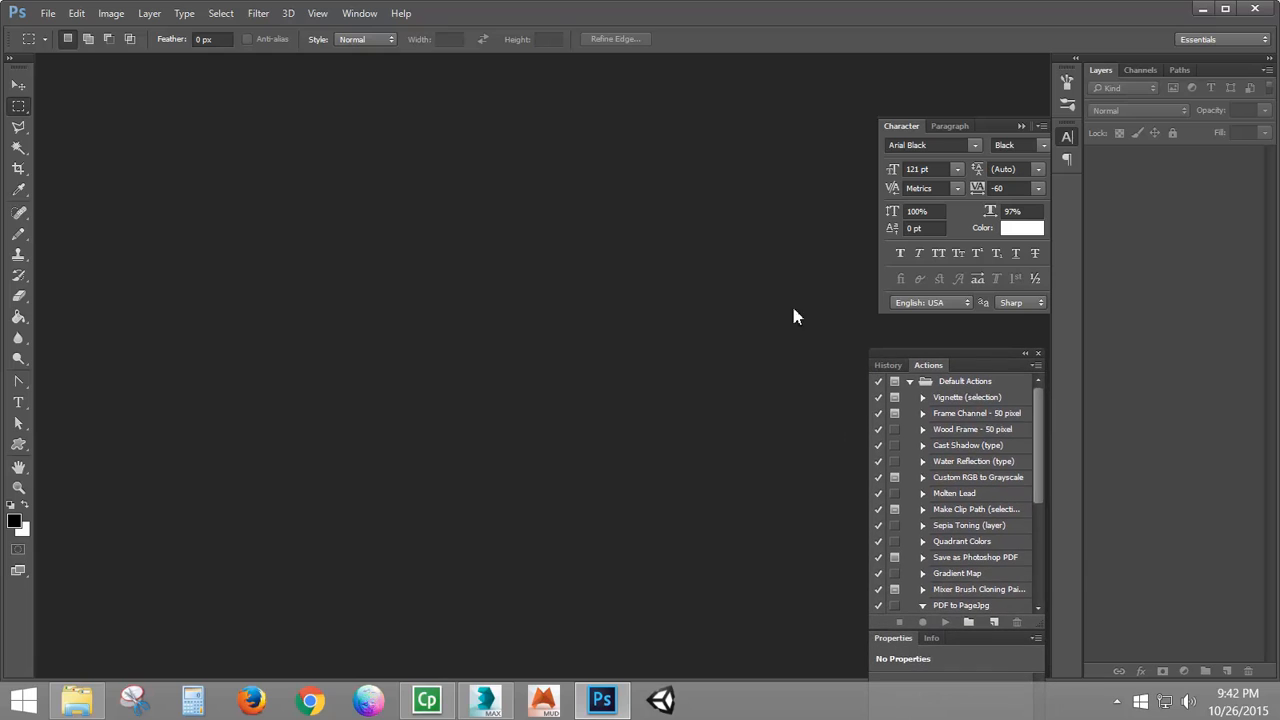
left_click(1038, 353)
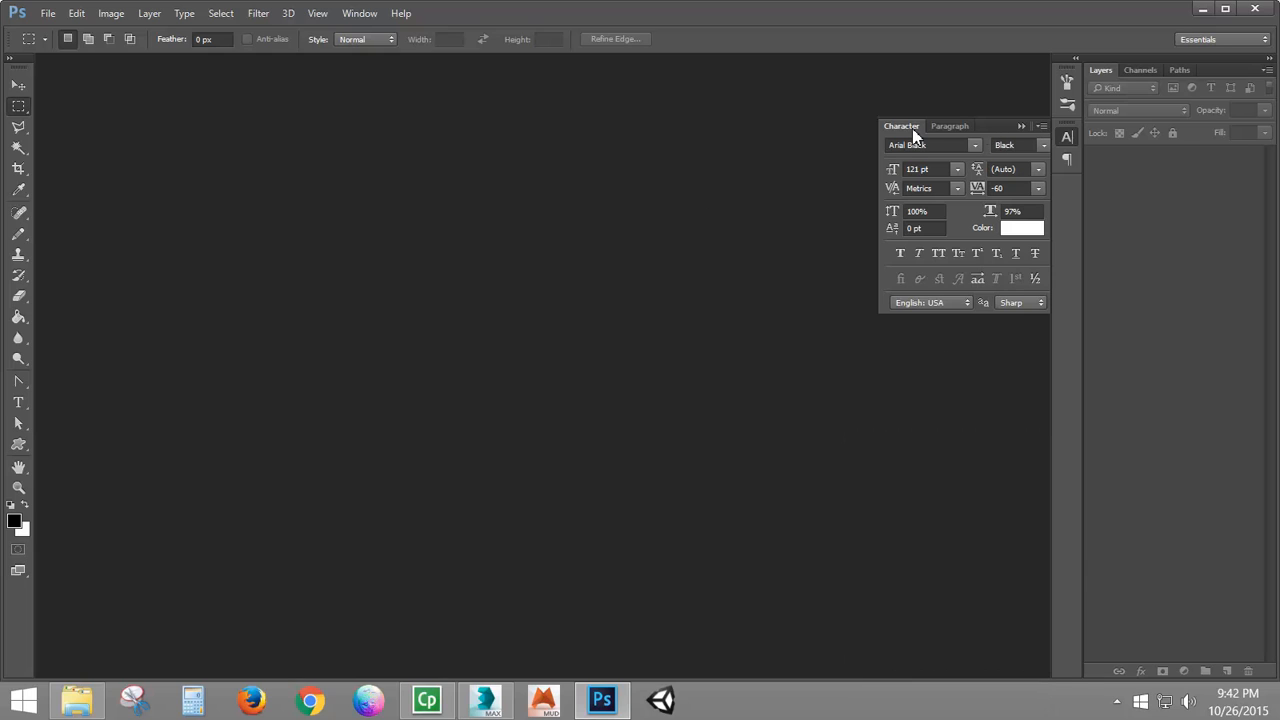
left_click(1021, 127)
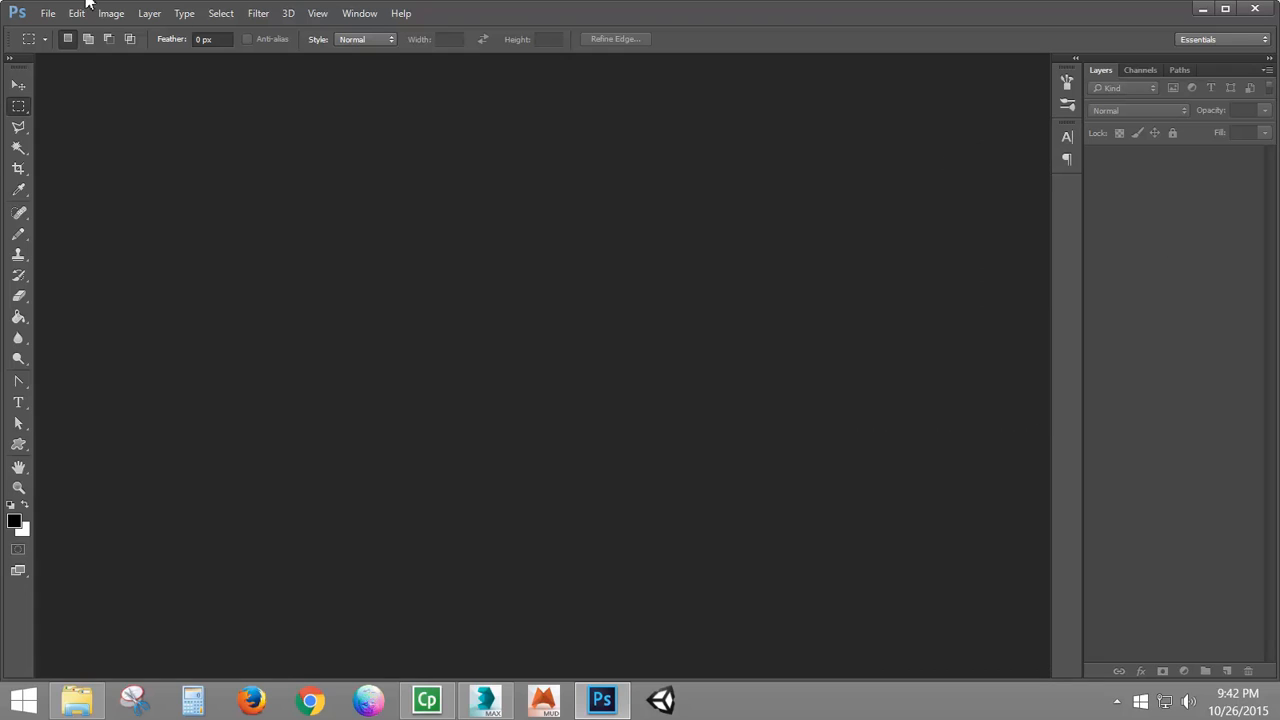
- Open laptop_PNG5871.png from the References folder in Photoshop
left_click(108, 704)
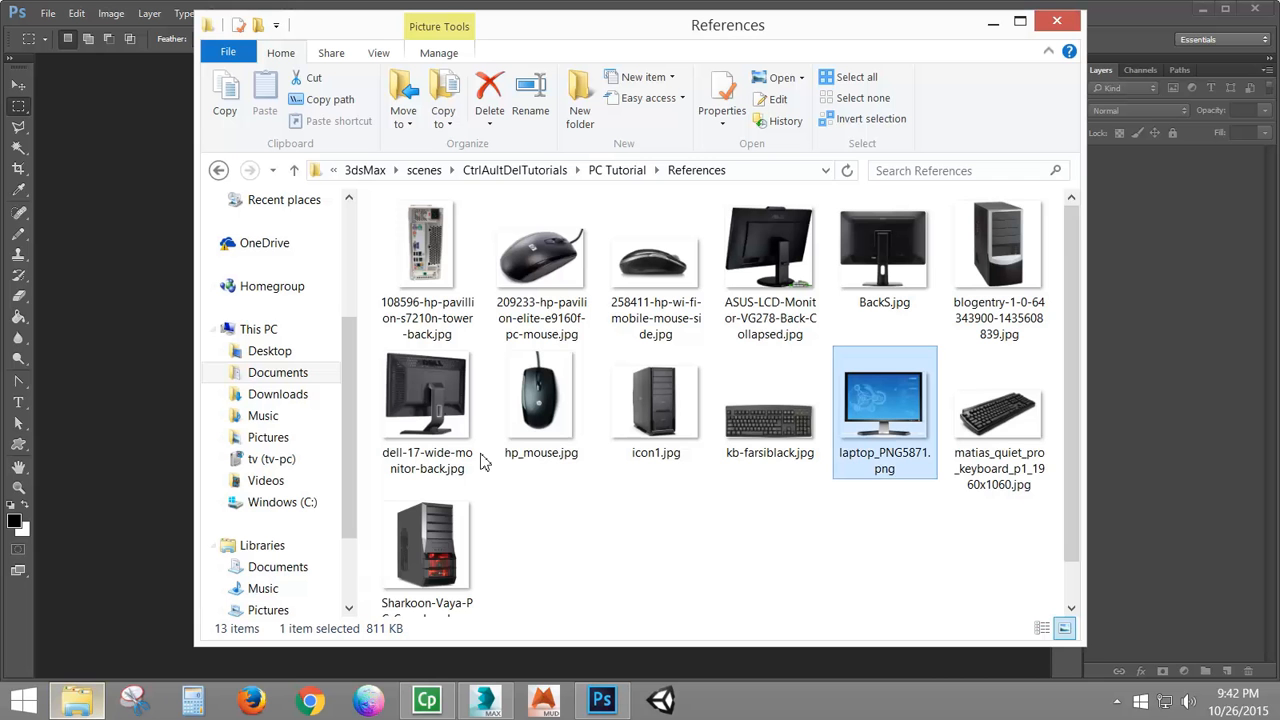
left_click_drag(905, 430, 119, 300)
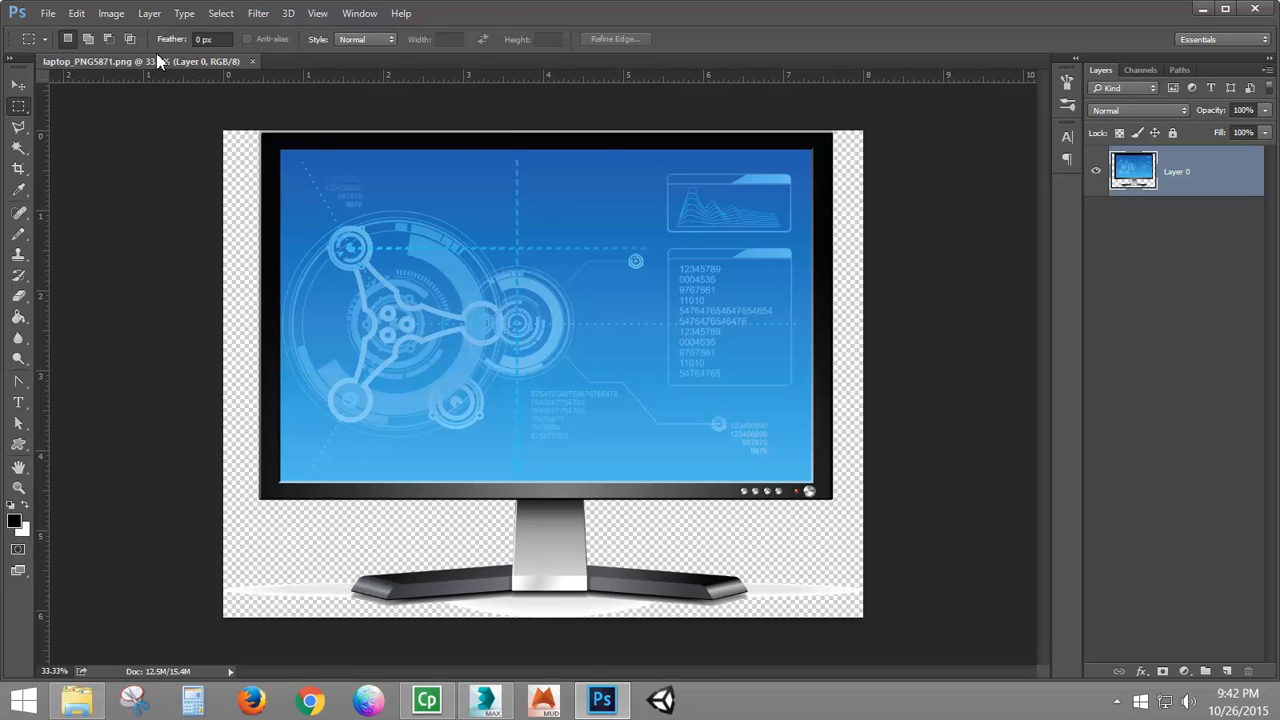
- Set the monitor image's size units to inches and its height to 18 inches in Image Size
left_click(104, 15)
left_click(175, 158)
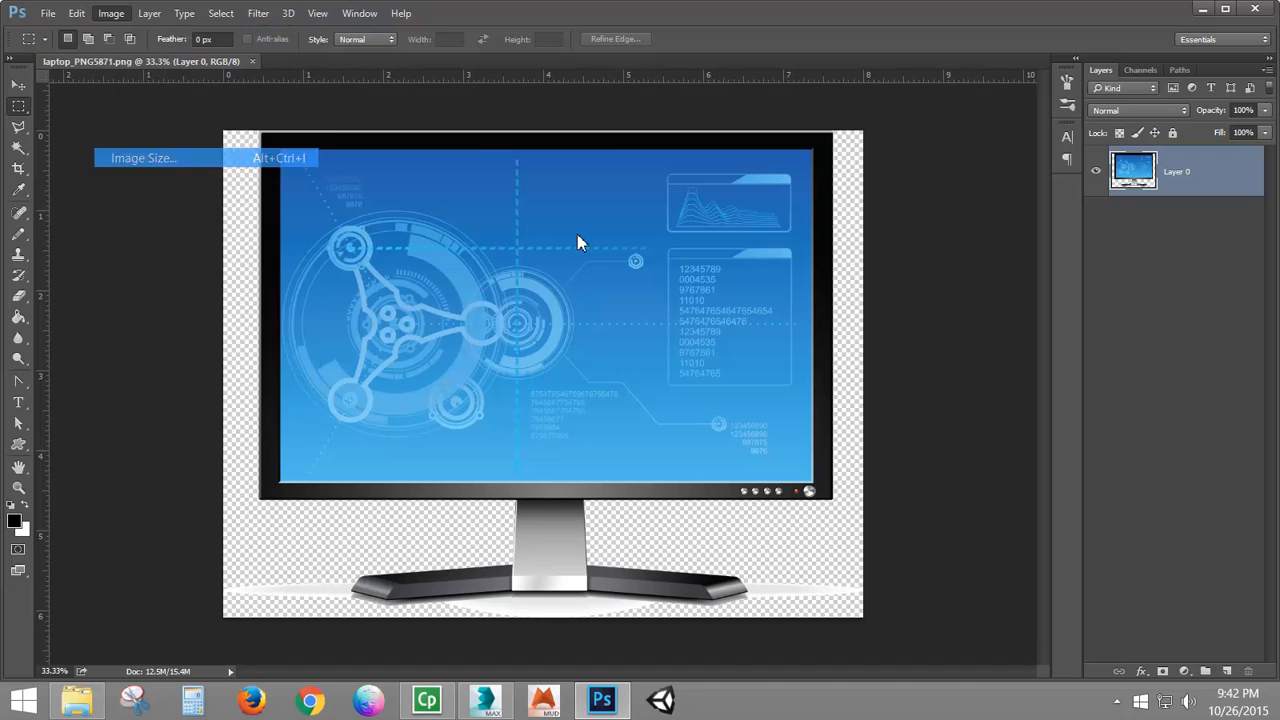
left_click_drag(924, 65, 668, 120)
left_click(806, 243)
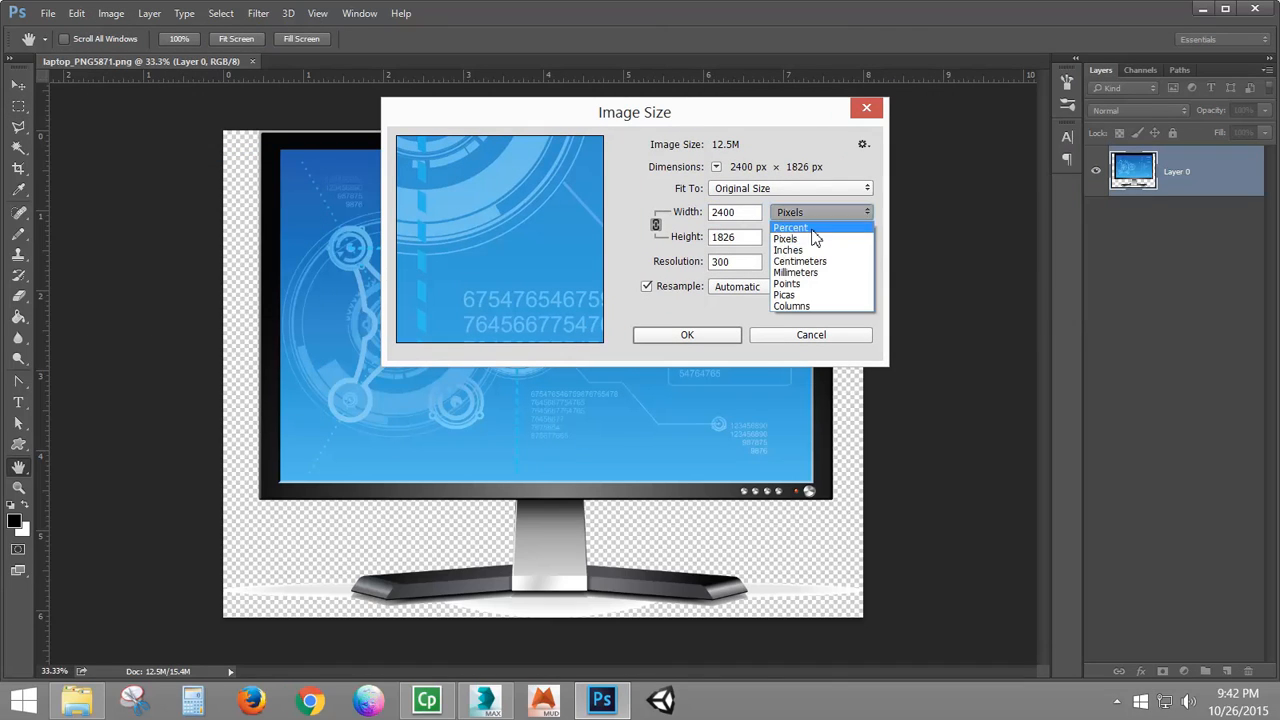
left_click(814, 248)
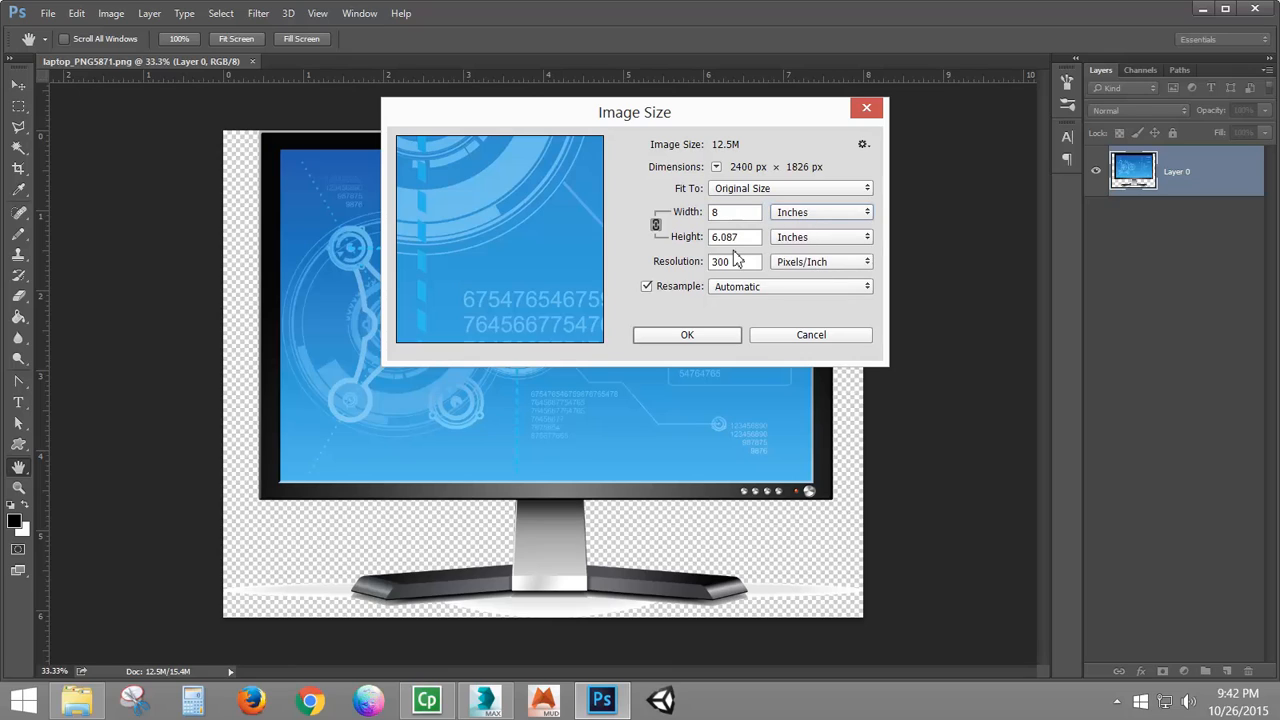
double_click(741, 212)
double_click(758, 237)
type("18")
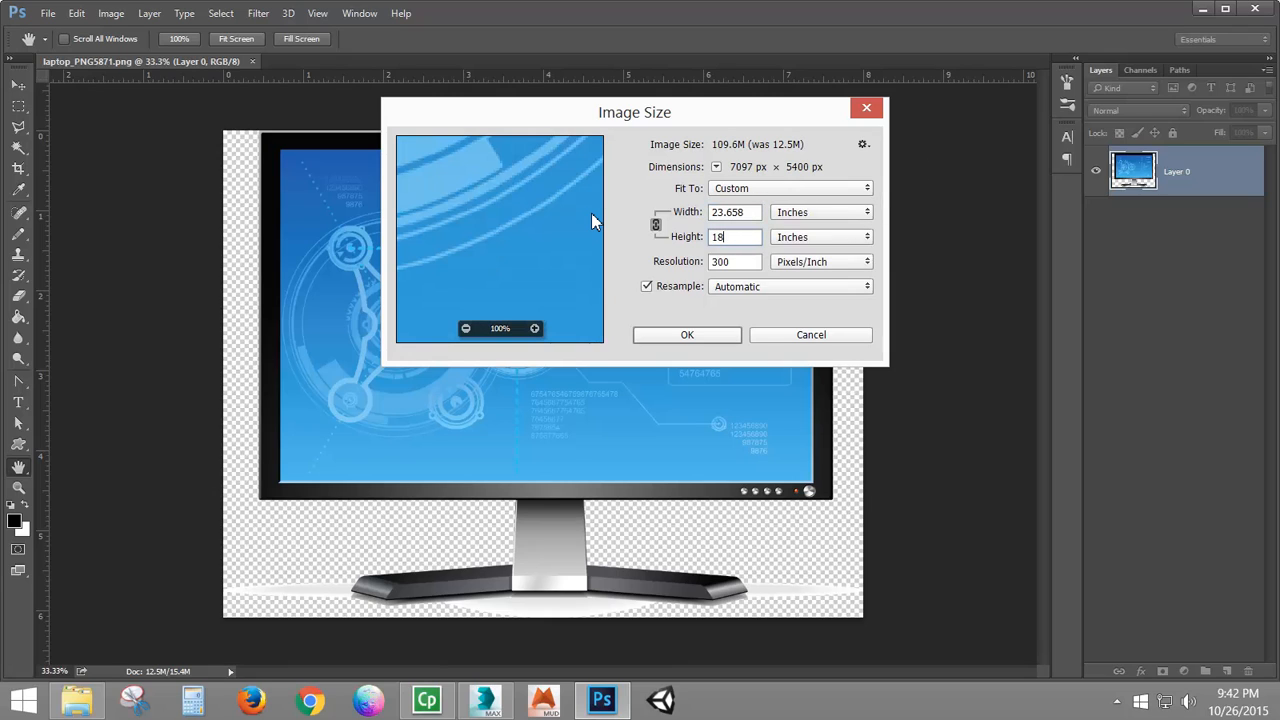
- Set the image resolution to 100 pixels/inch and apply the resize
double_click(737, 262)
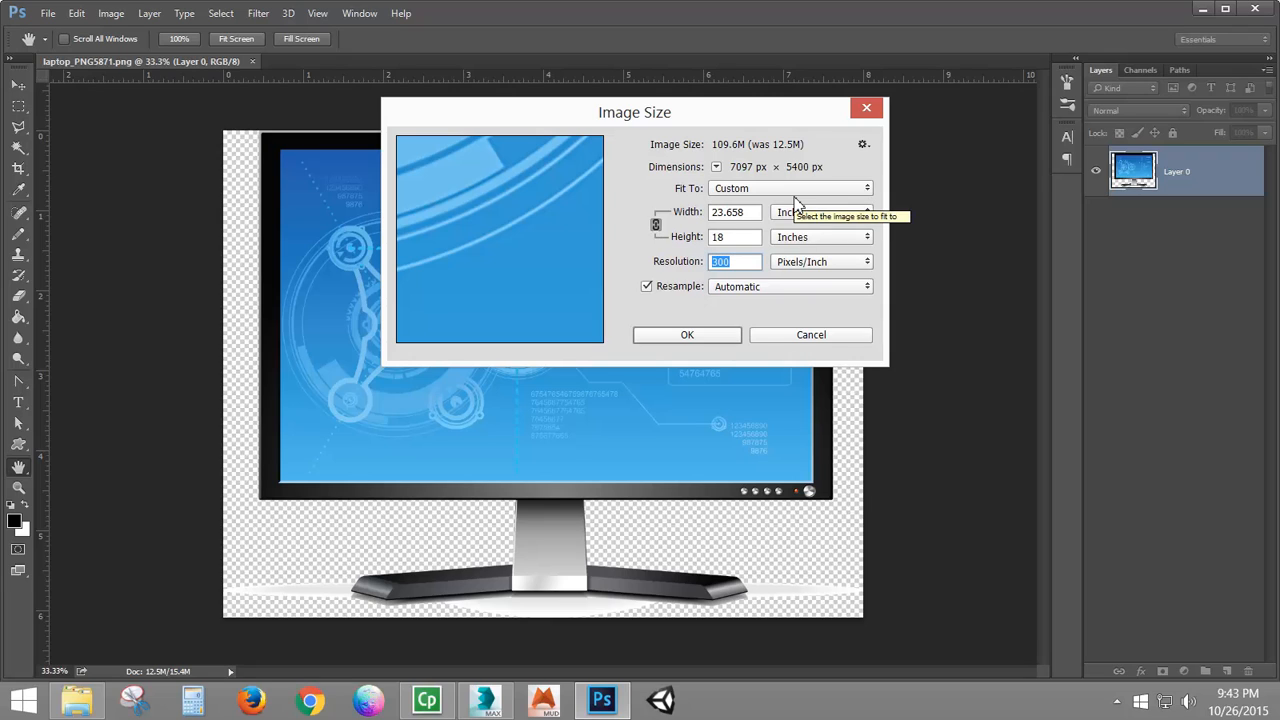
type("100")
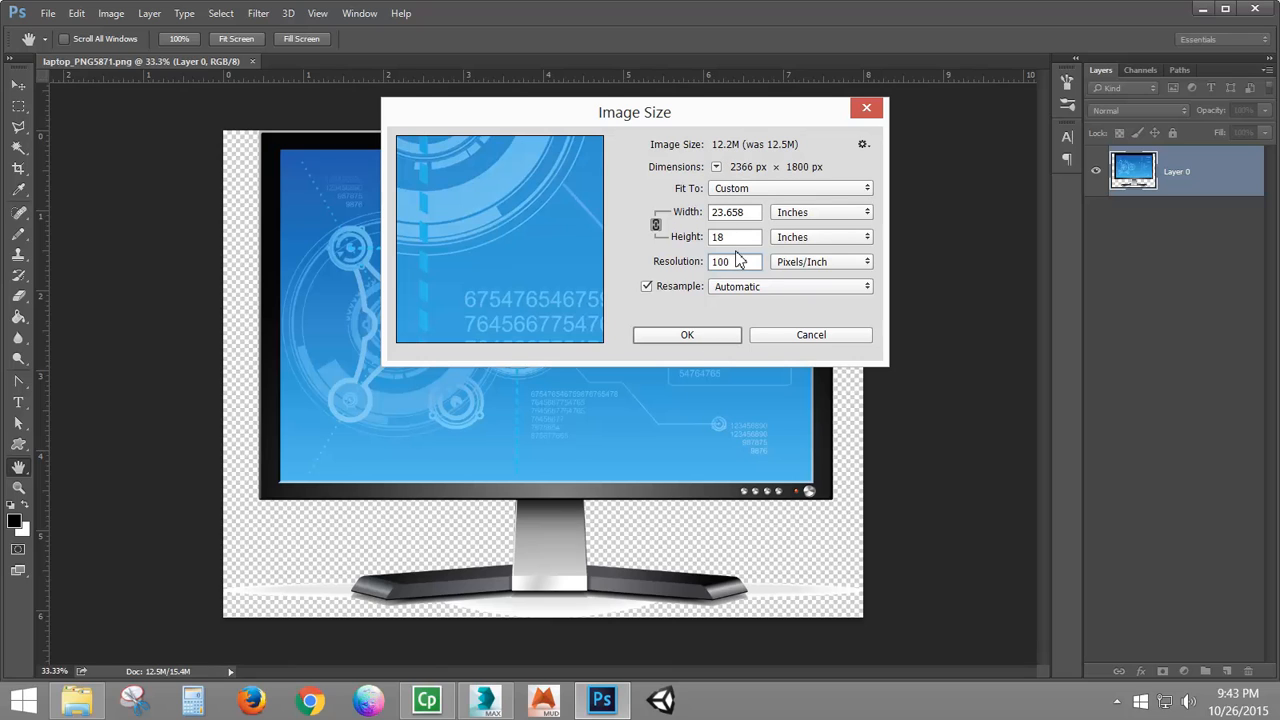
left_click(697, 335)
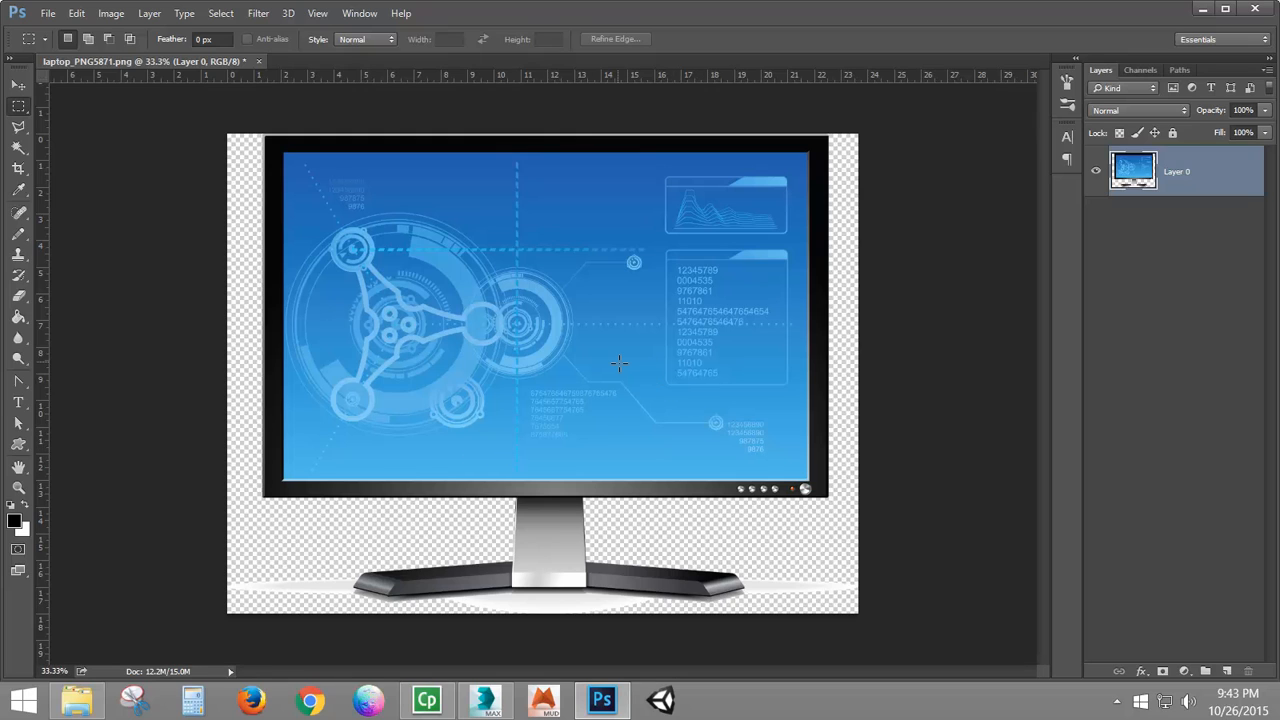
- Save the resized monitor image and check its width and height in Image Size
left_click(47, 13)
left_click(94, 210)
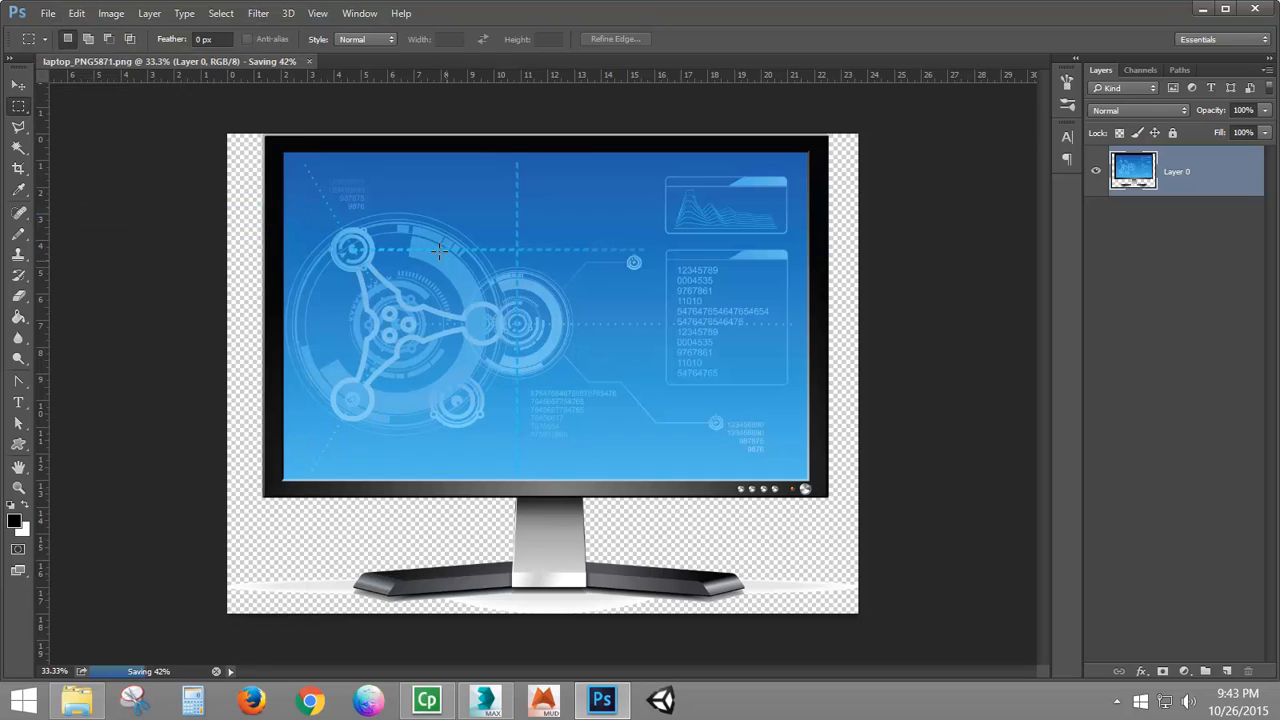
left_click(111, 13)
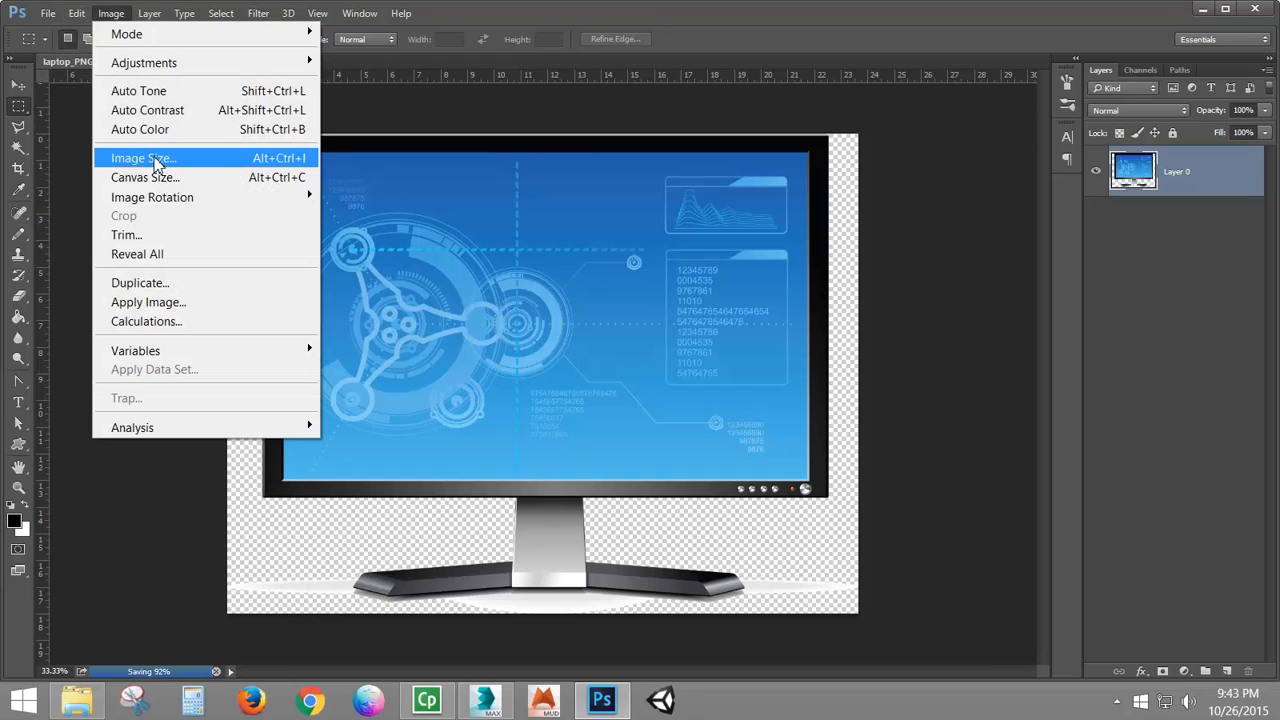
left_click(145, 158)
left_click_drag(749, 143, 835, 302)
key("Tab")
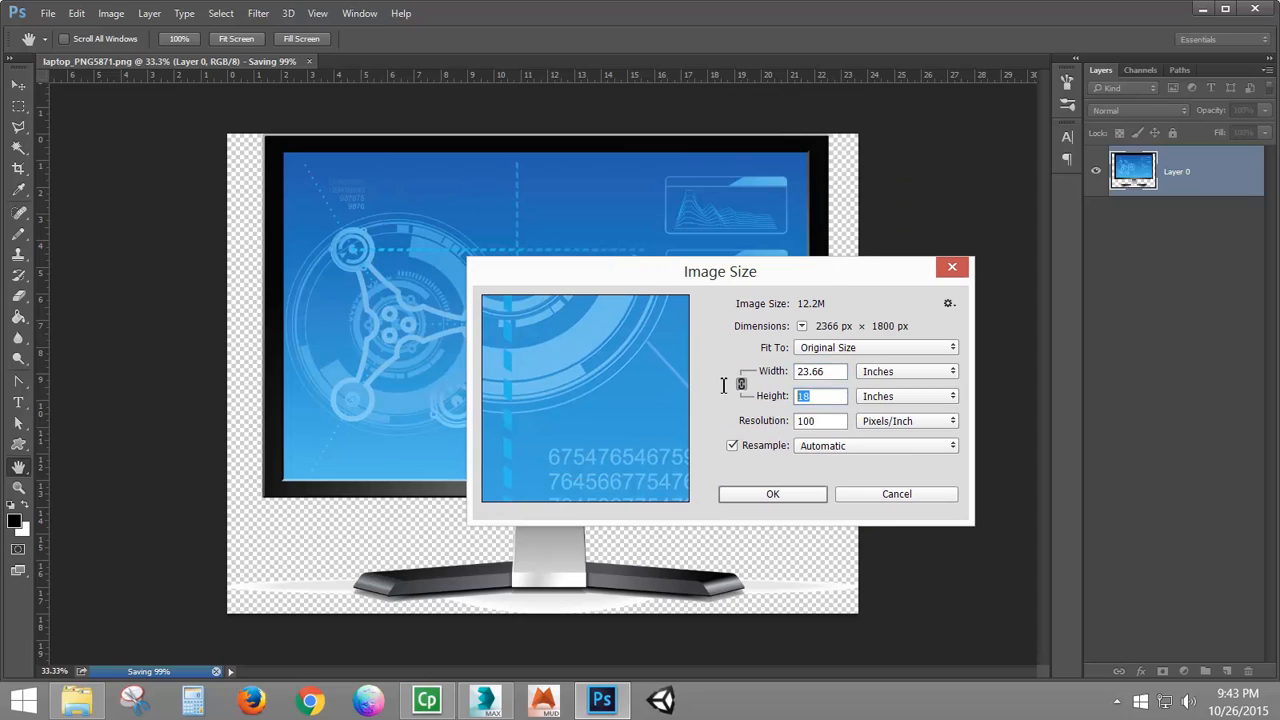
left_click(835, 372)
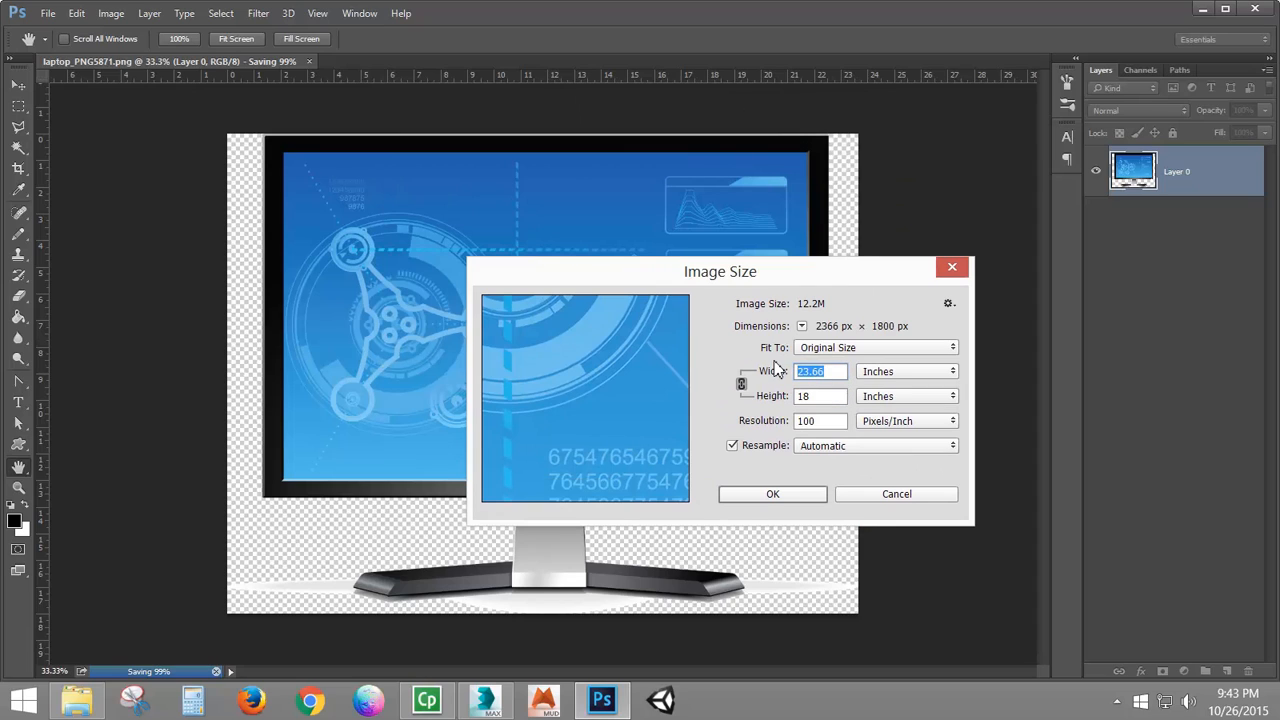
left_click(772, 494)
- Switch to 3ds Max, show the Top view and start a Plane primitive with its keyboard entry settings open
left_click(500, 693)
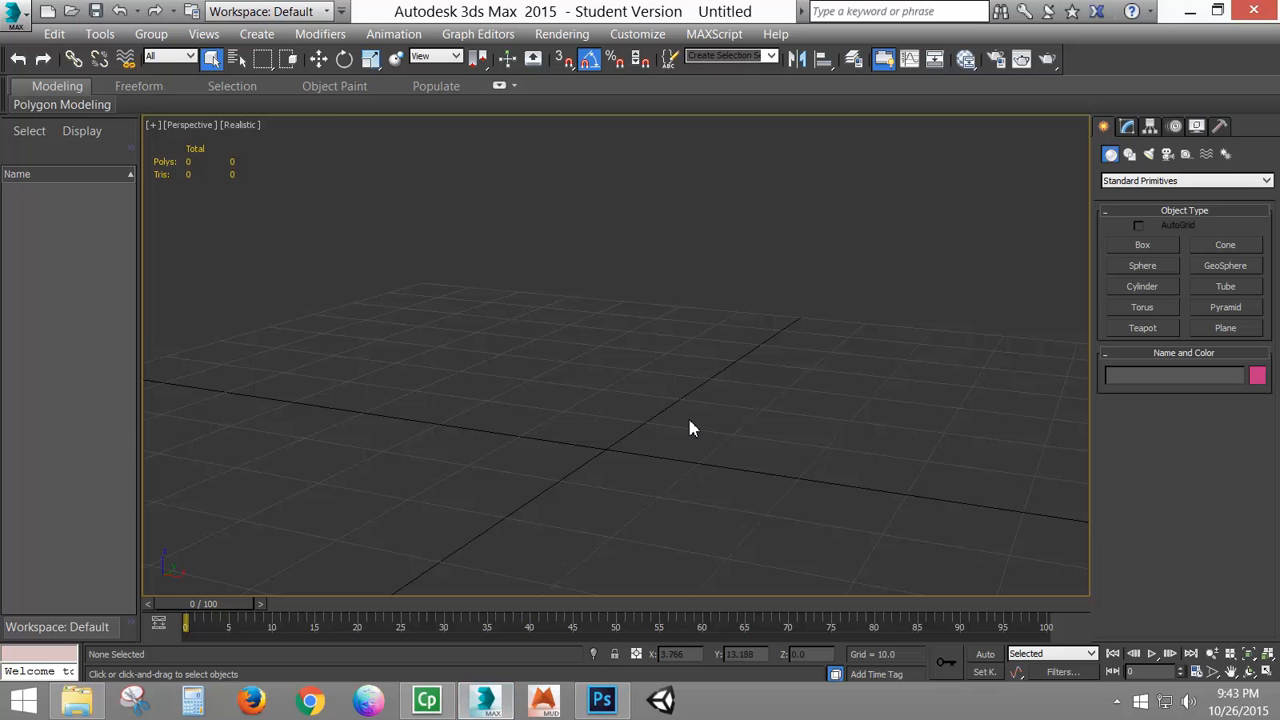
key("t")
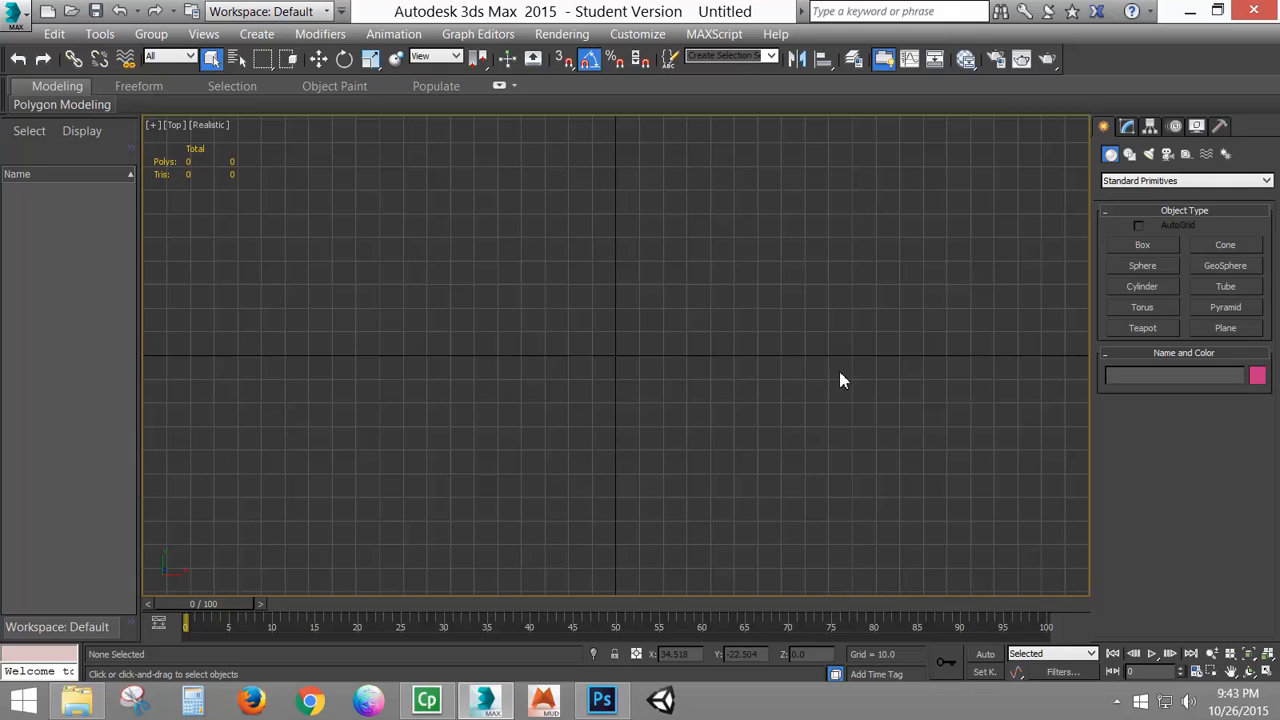
left_click(1222, 329)
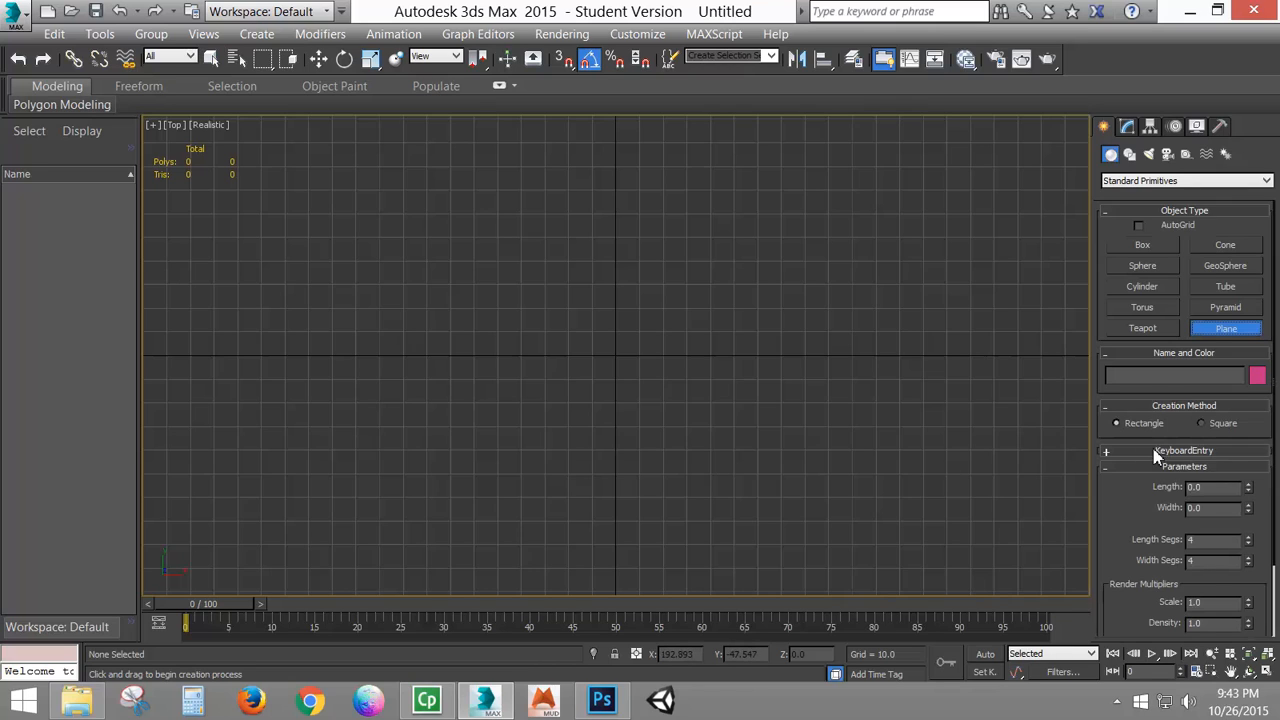
left_click(1183, 451)
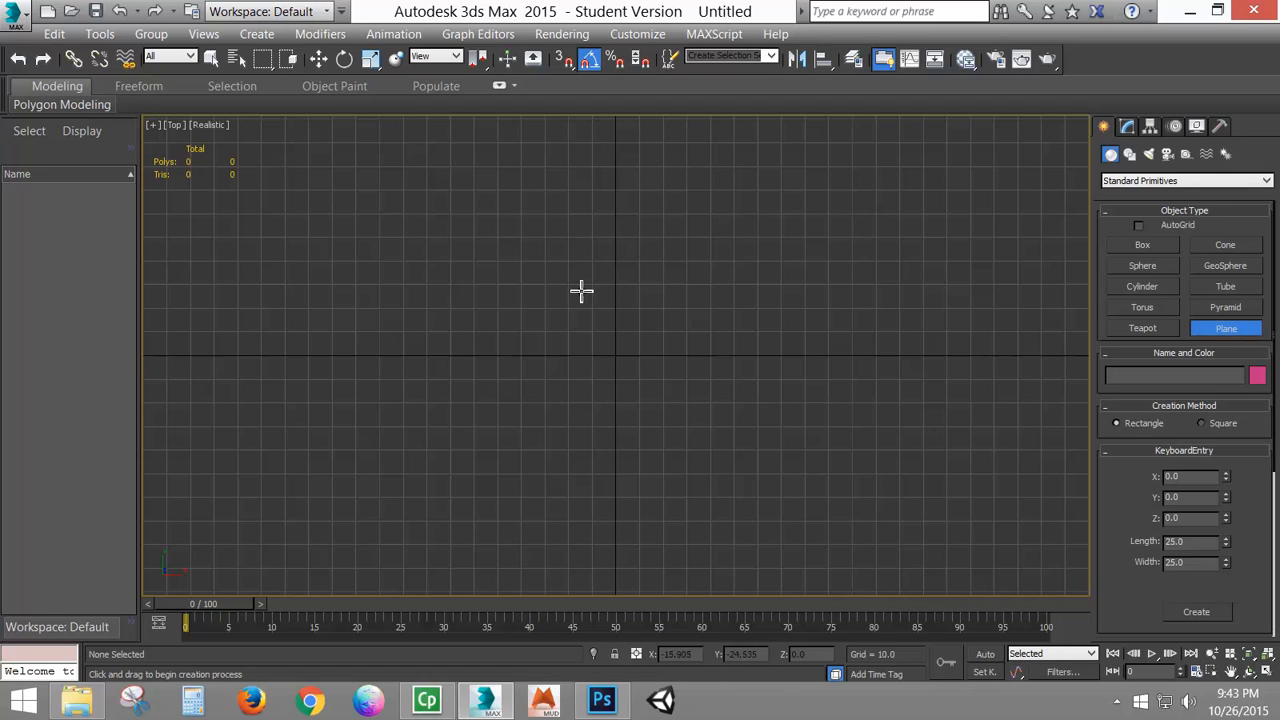
left_click_drag(1204, 546, 1098, 541)
- Switch to Photoshop and look up the monitor image's exact width and height in Image Size
left_click(603, 703)
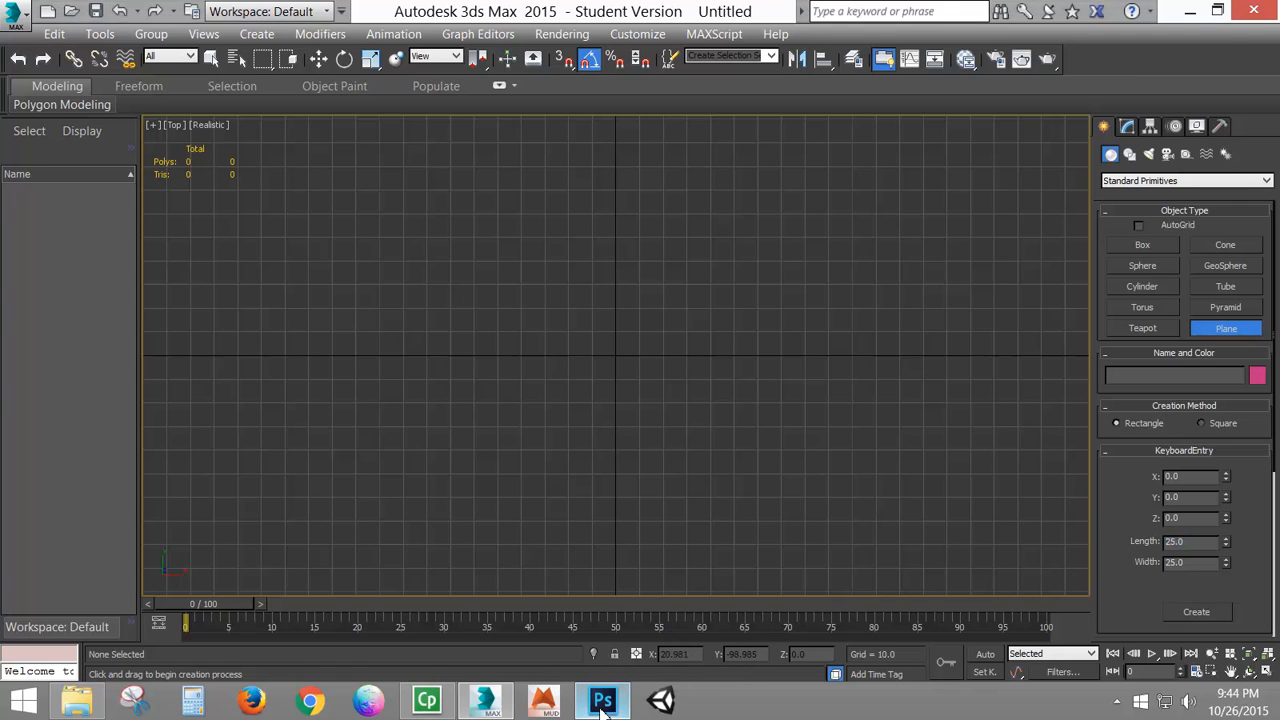
left_click(112, 14)
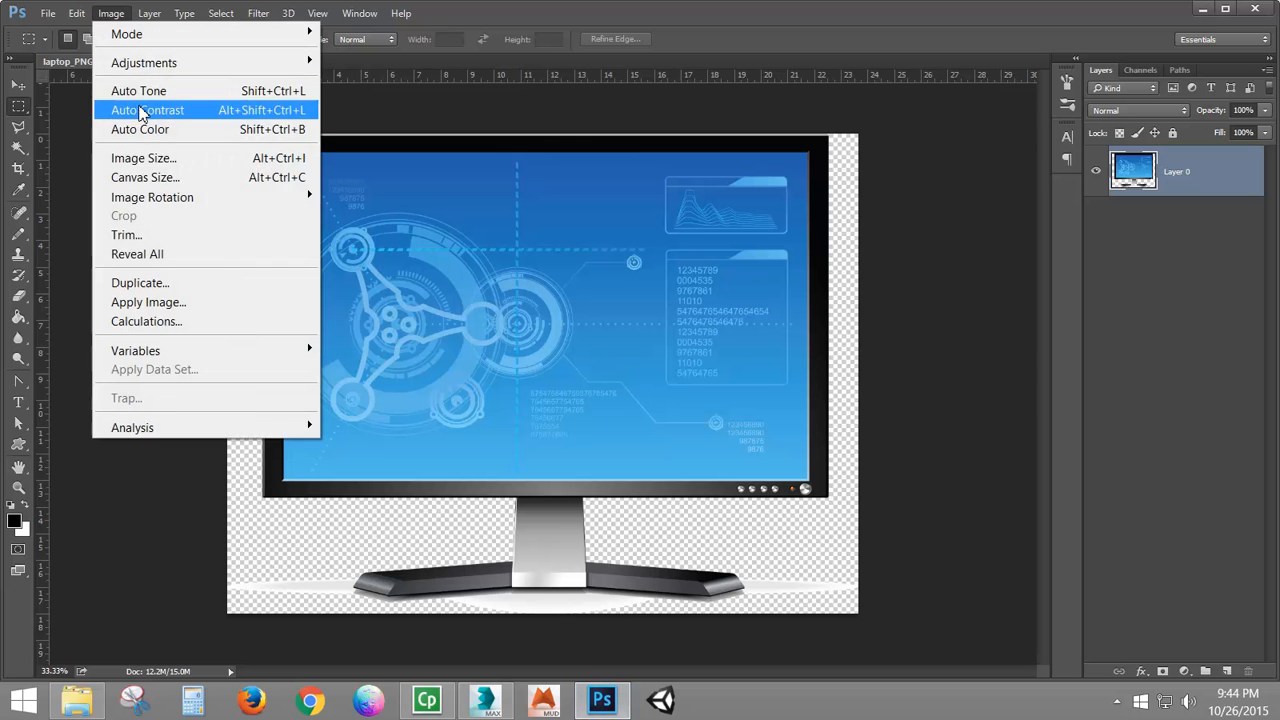
left_click(143, 160)
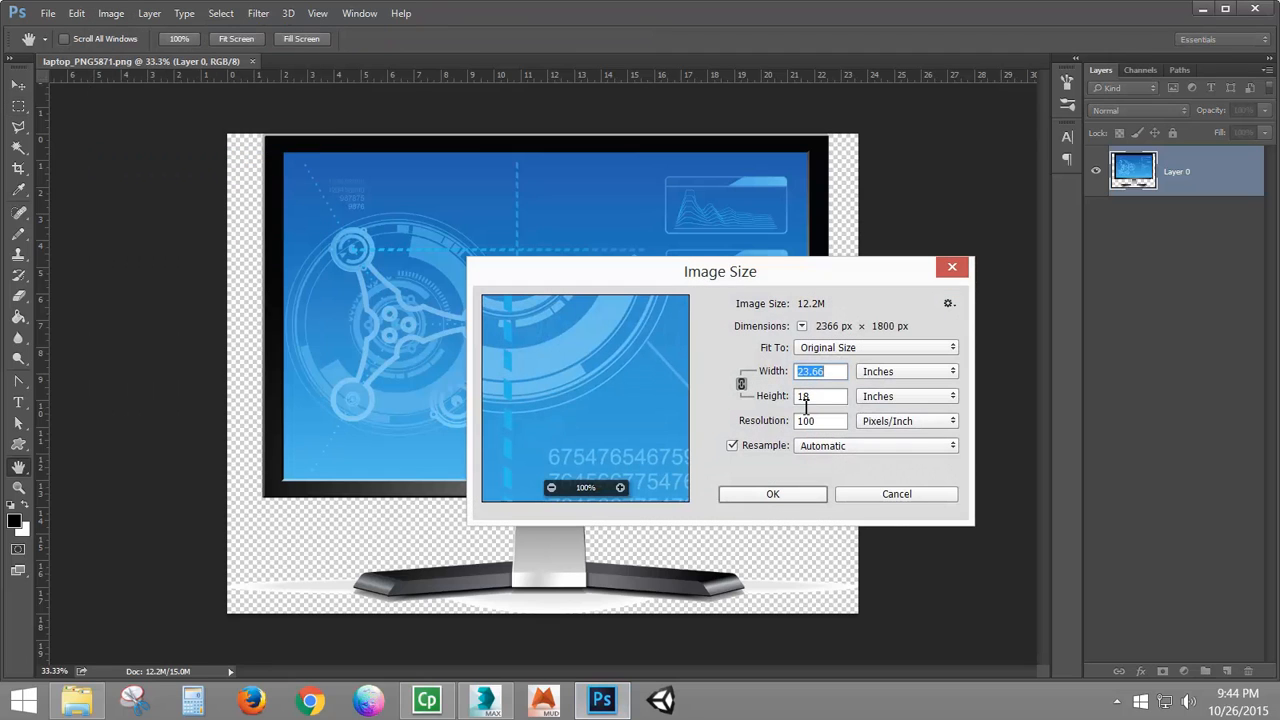
- Switch back to 3ds Max and create a plane at the origin with length 18 and width 23.66
left_click(488, 701)
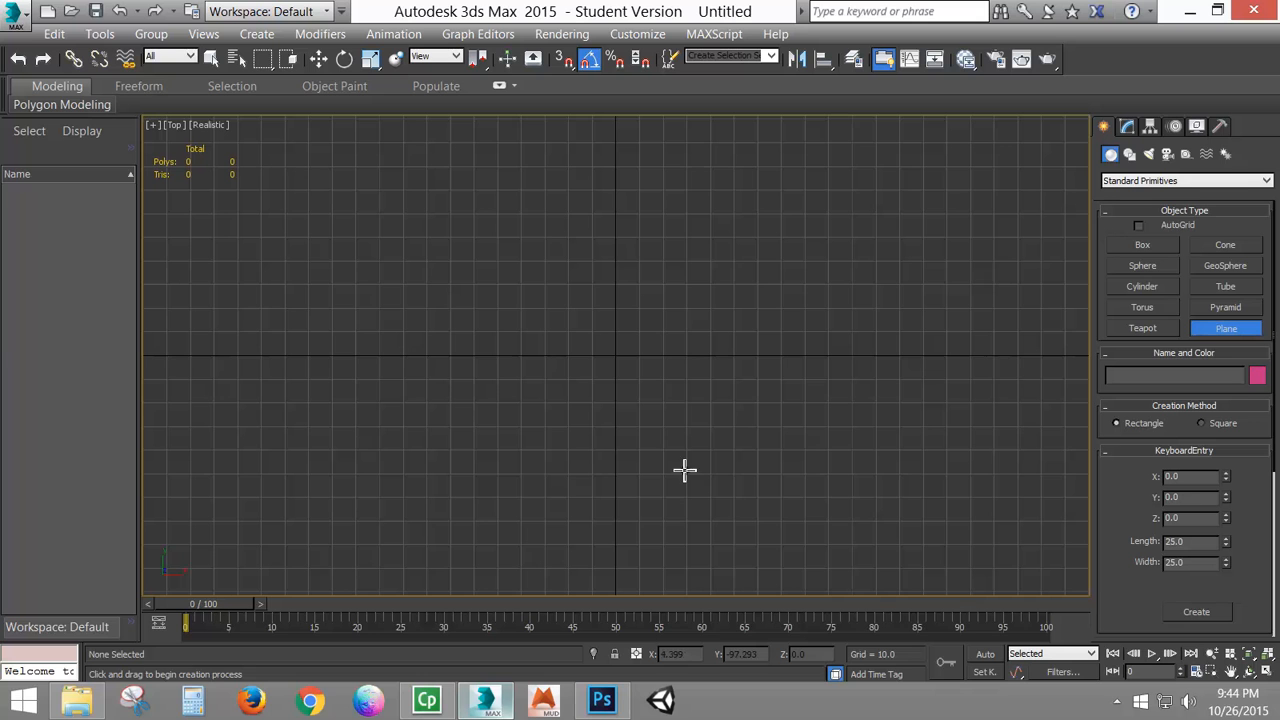
double_click(1196, 562)
type("23")
double_click(1192, 543)
left_click(1203, 613)
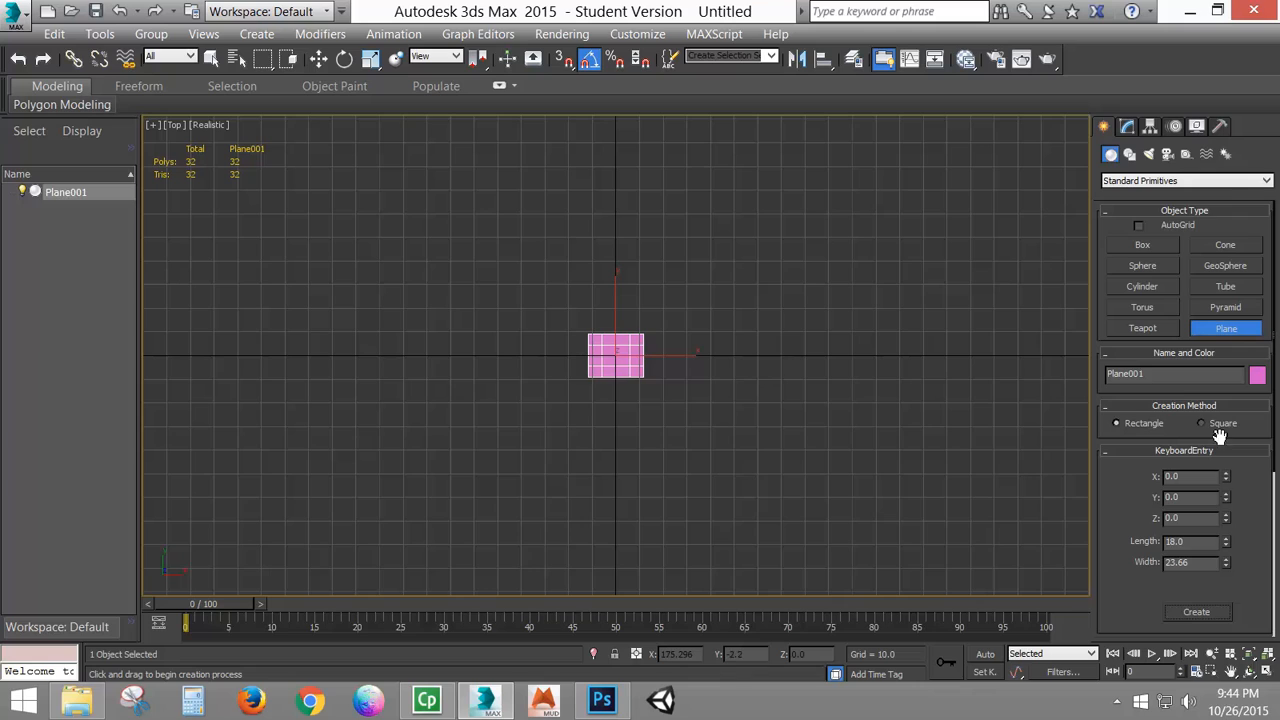
- Reduce the plane's length segments and width segments to 1 each
left_click(1176, 452)
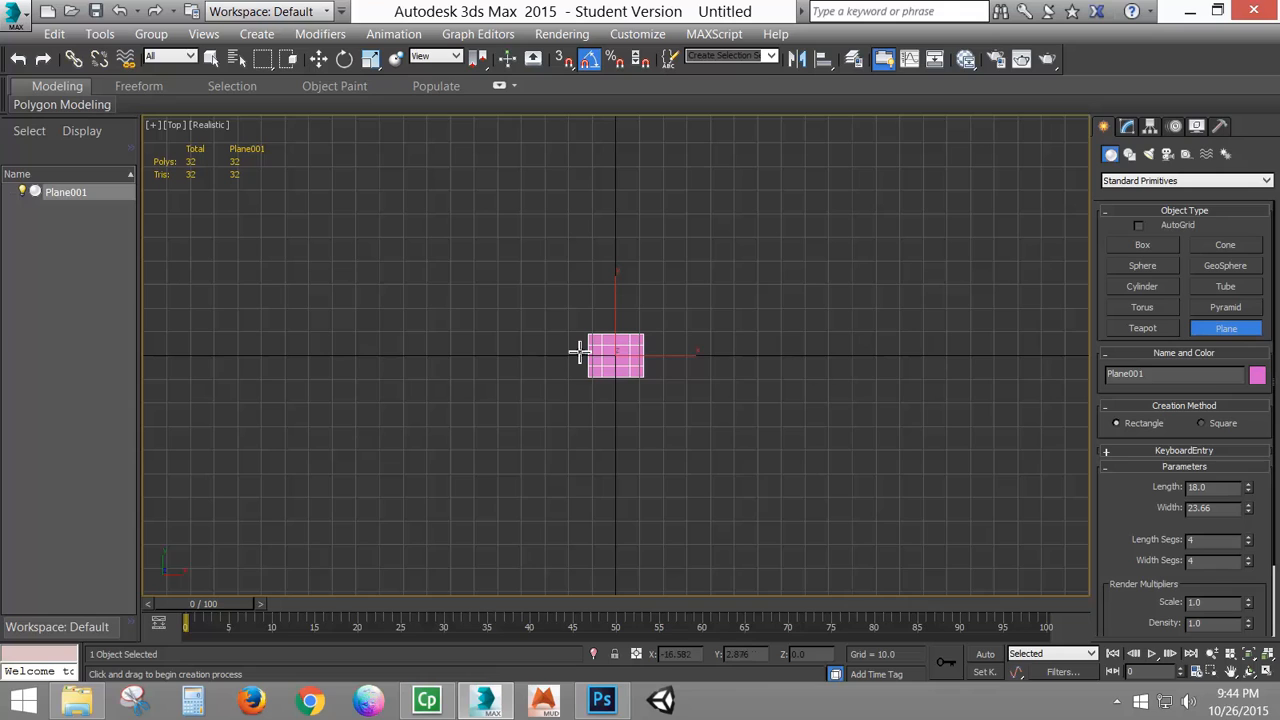
scroll(648, 349, "up", 5)
scroll(571, 334, "up", 3)
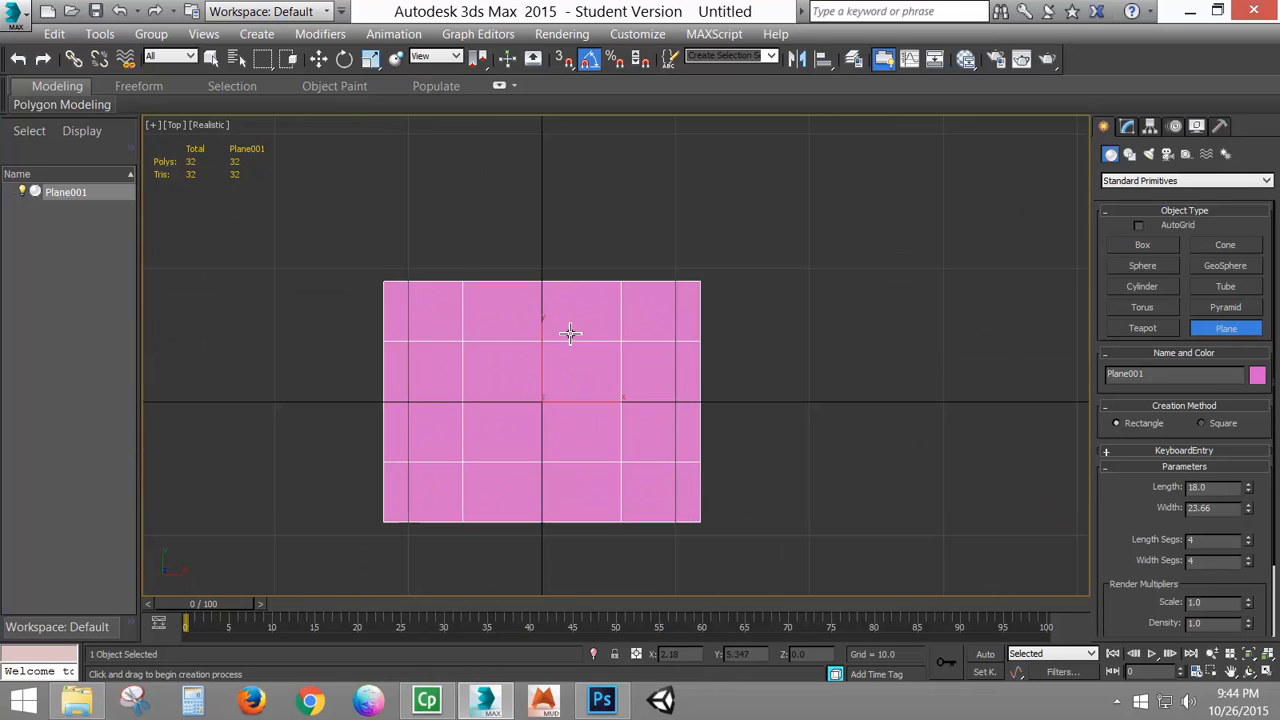
middle_click_drag(571, 334, 600, 317)
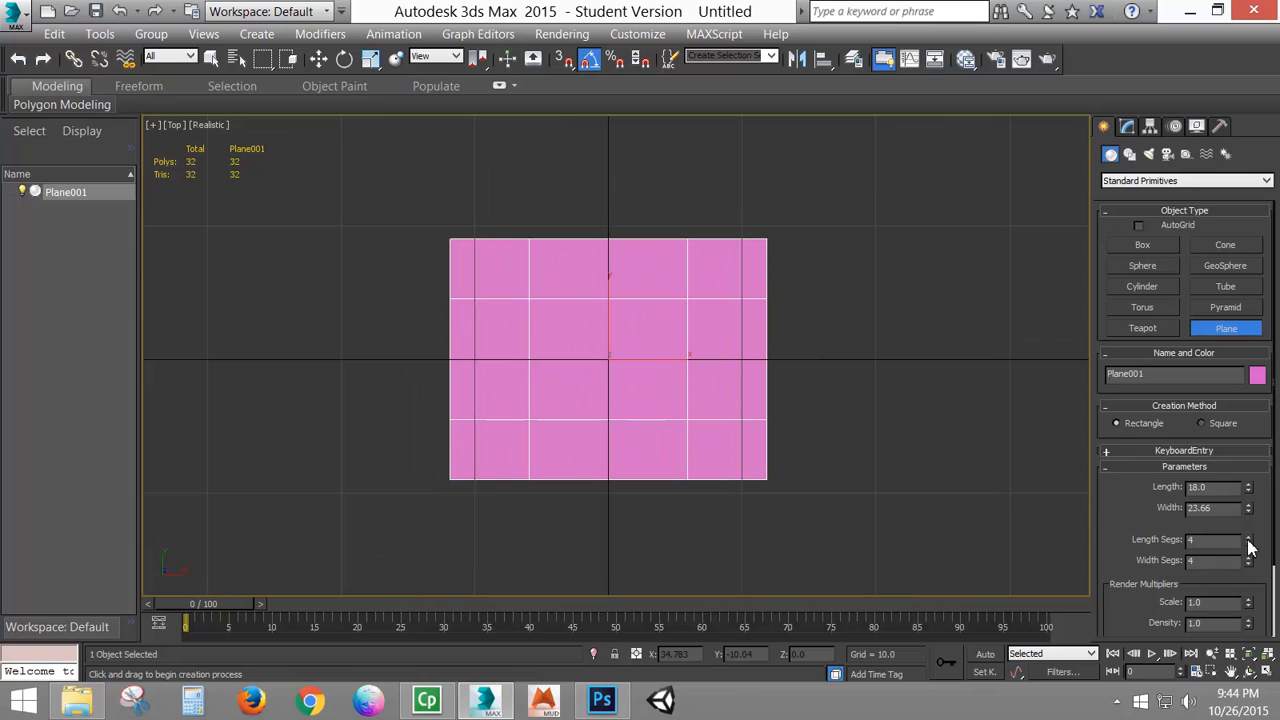
left_click_drag(1248, 539, 1249, 548)
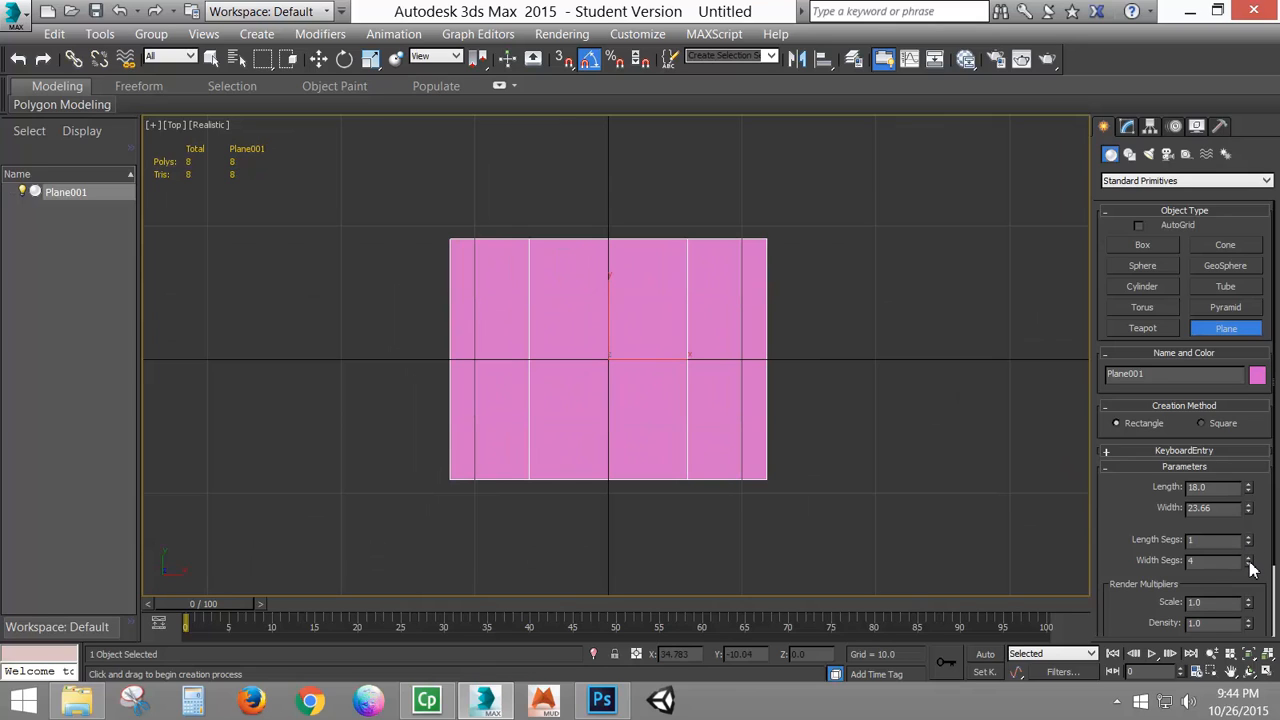
right_click(1250, 563)
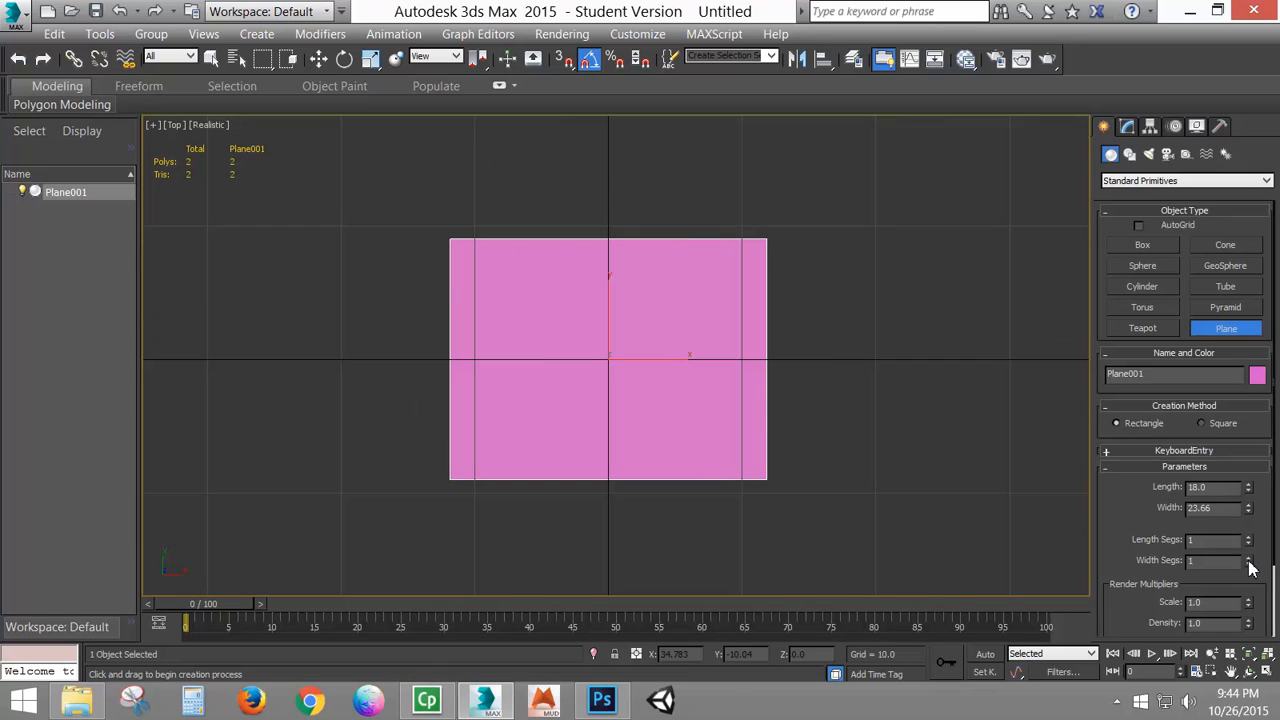
middle_click_drag(652, 305, 694, 294)
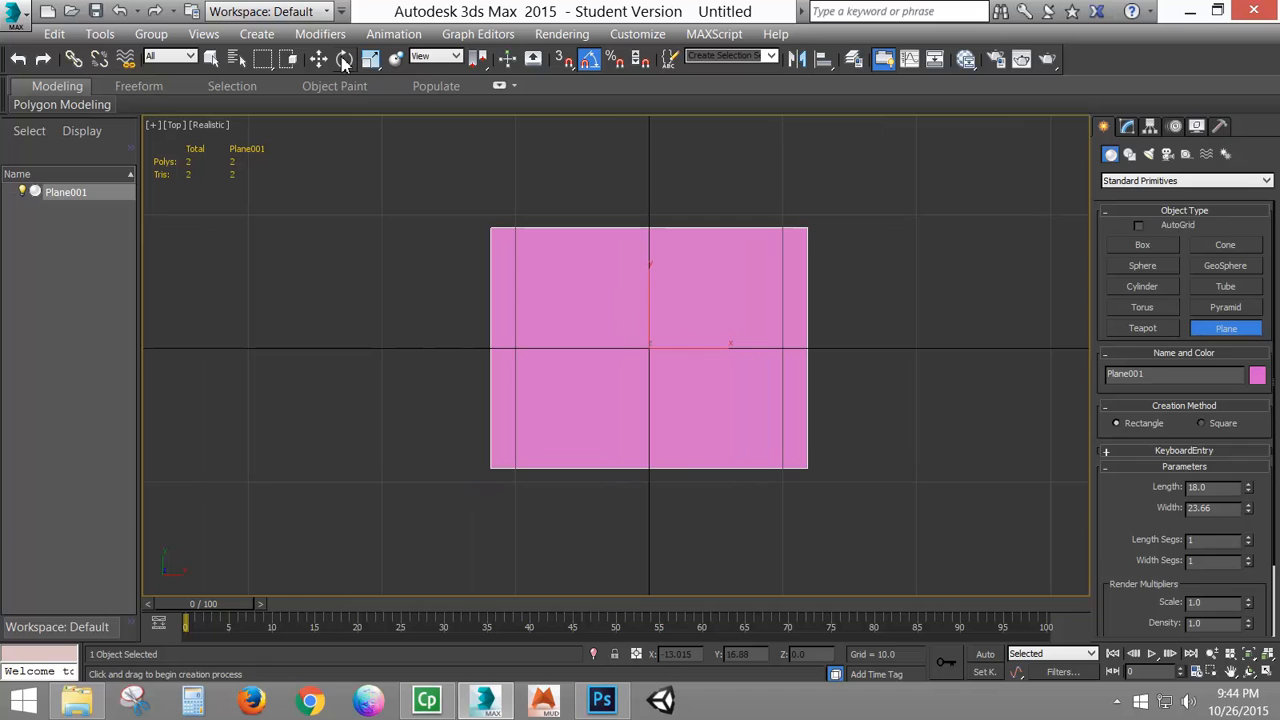
- In the Perspective view, rotate the plane 90 degrees about the X axis so it stands upright
left_click(343, 59)
key("p")
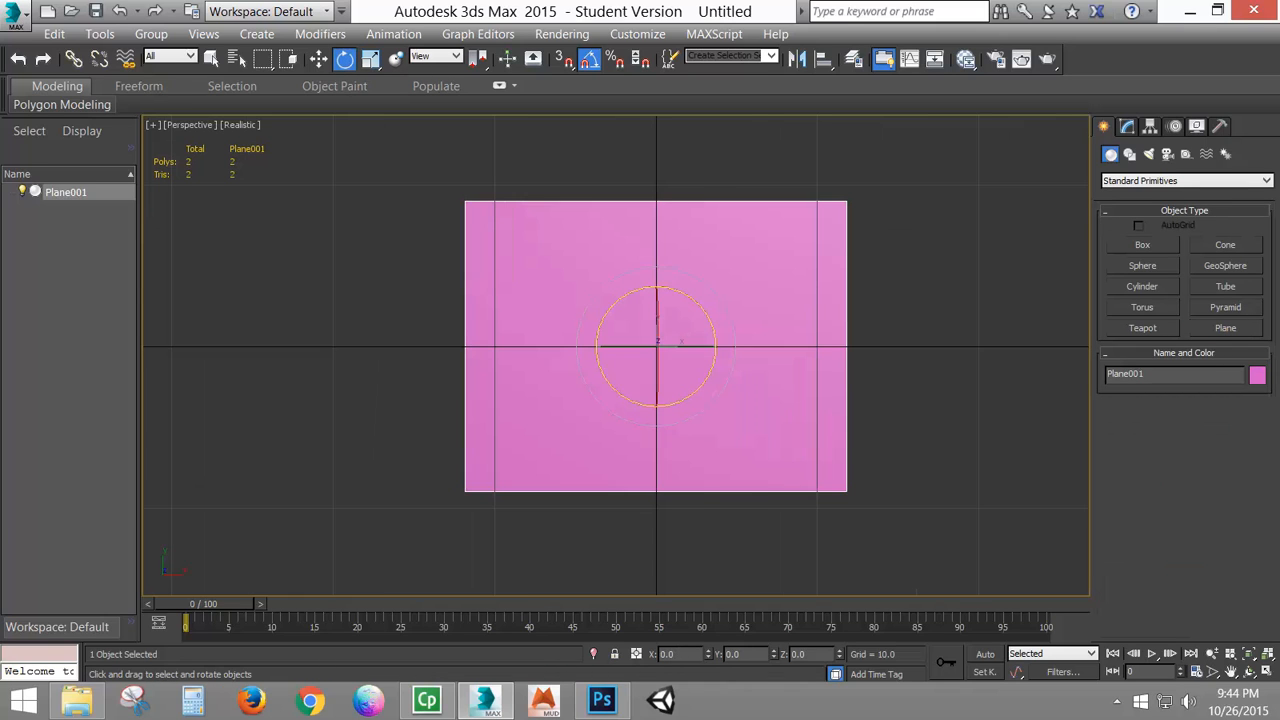
middle_click_drag(630, 400, 702, 298, "alt")
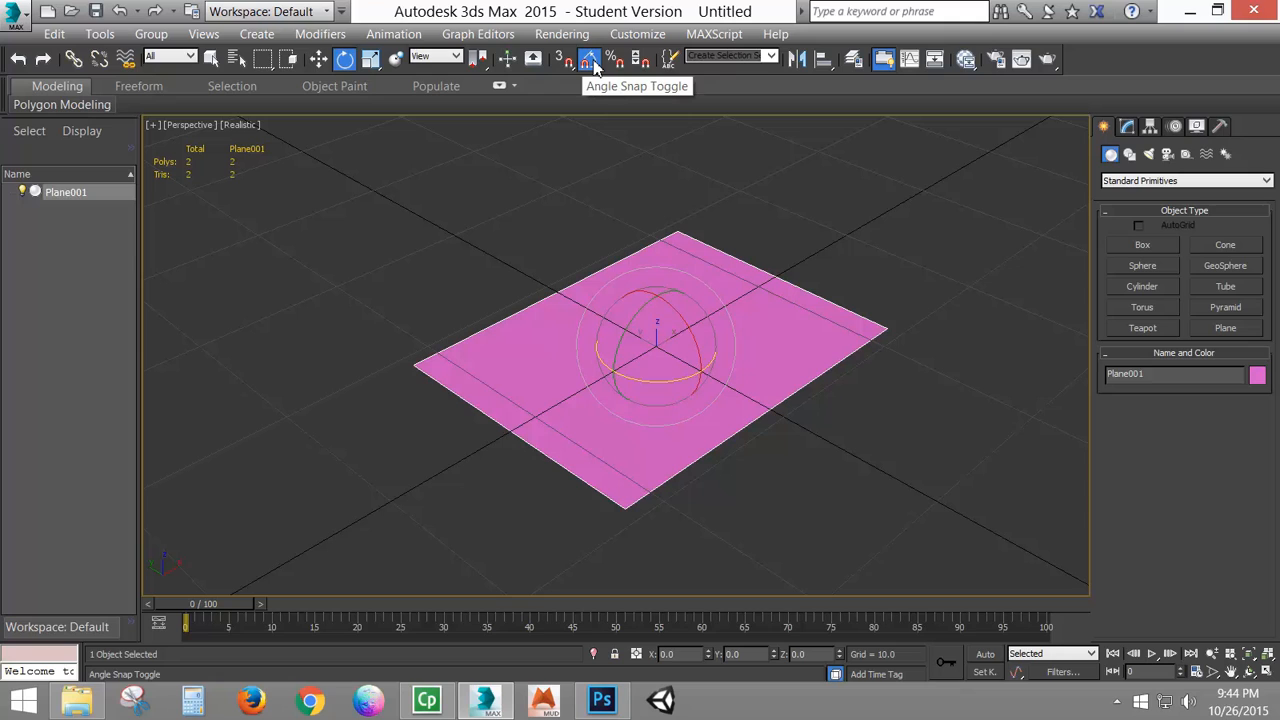
left_click_drag(688, 330, 705, 368)
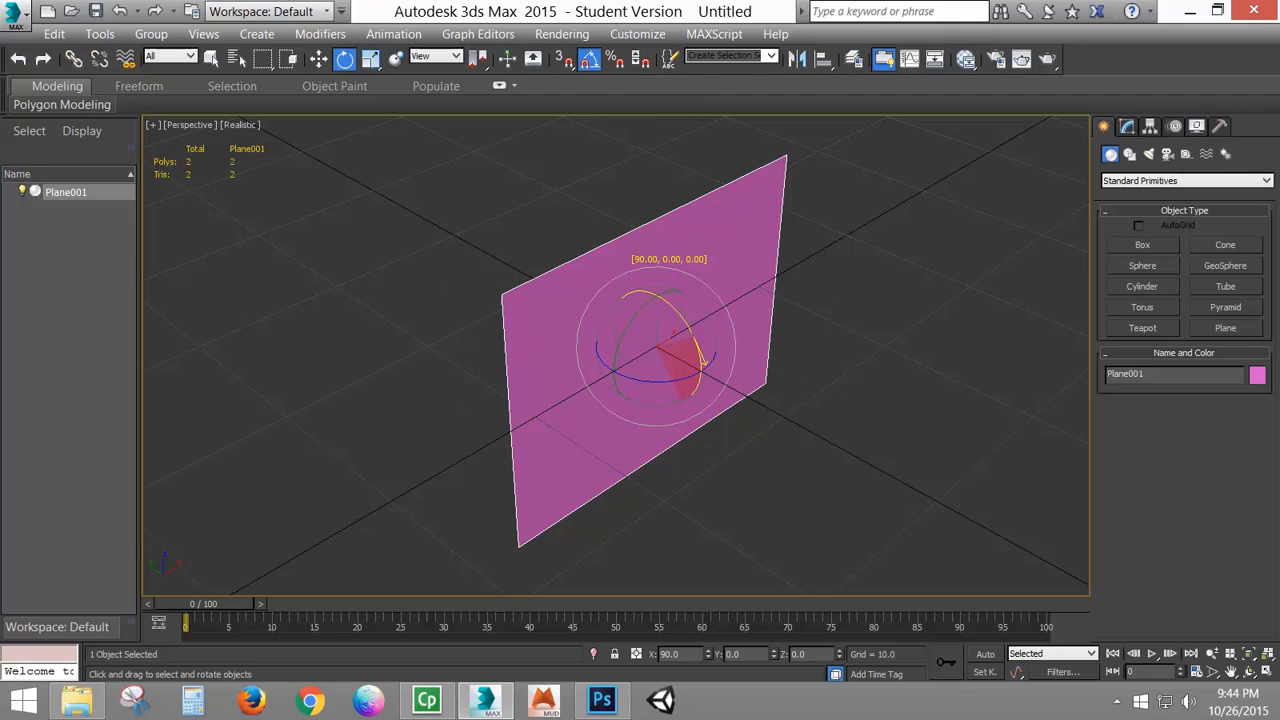
left_click_drag(705, 368, 688, 386)
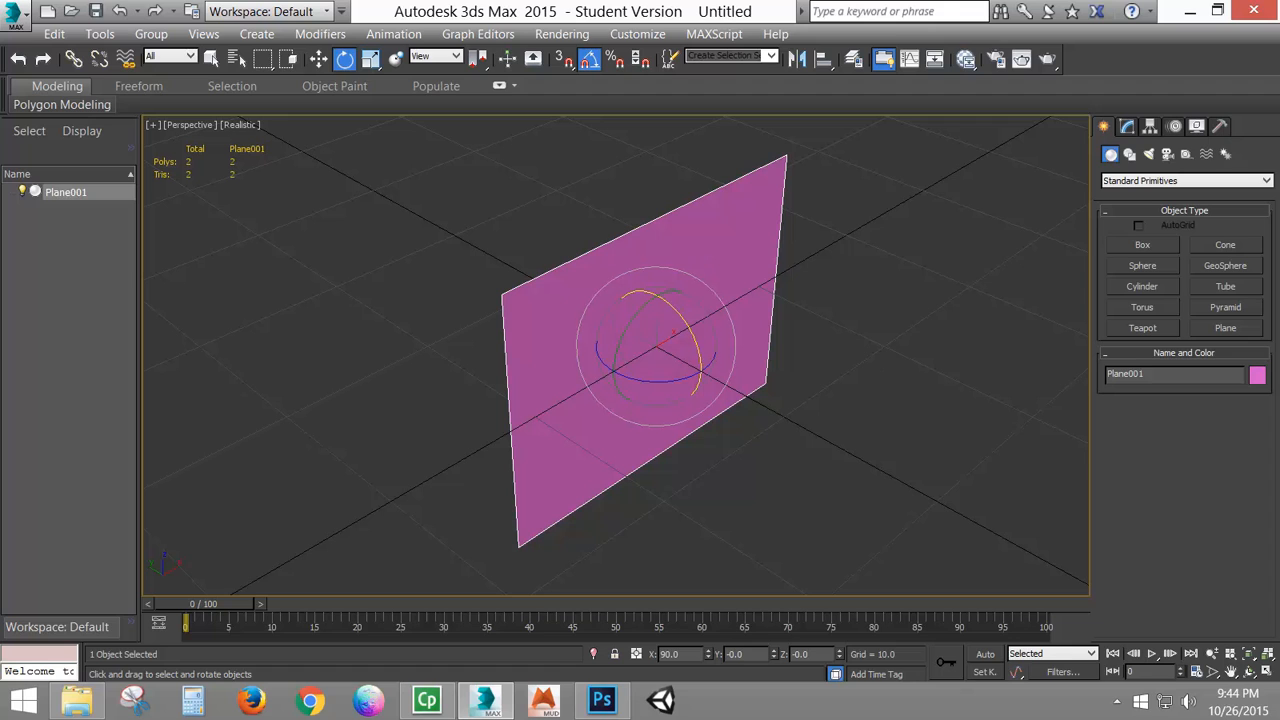
- Move the upright plane up along Z to about 8.48 so its lower edge sits near the grid
left_click(318, 58)
middle_click_drag(657, 380, 676, 295, "alt")
left_click_drag(661, 296, 648, 160)
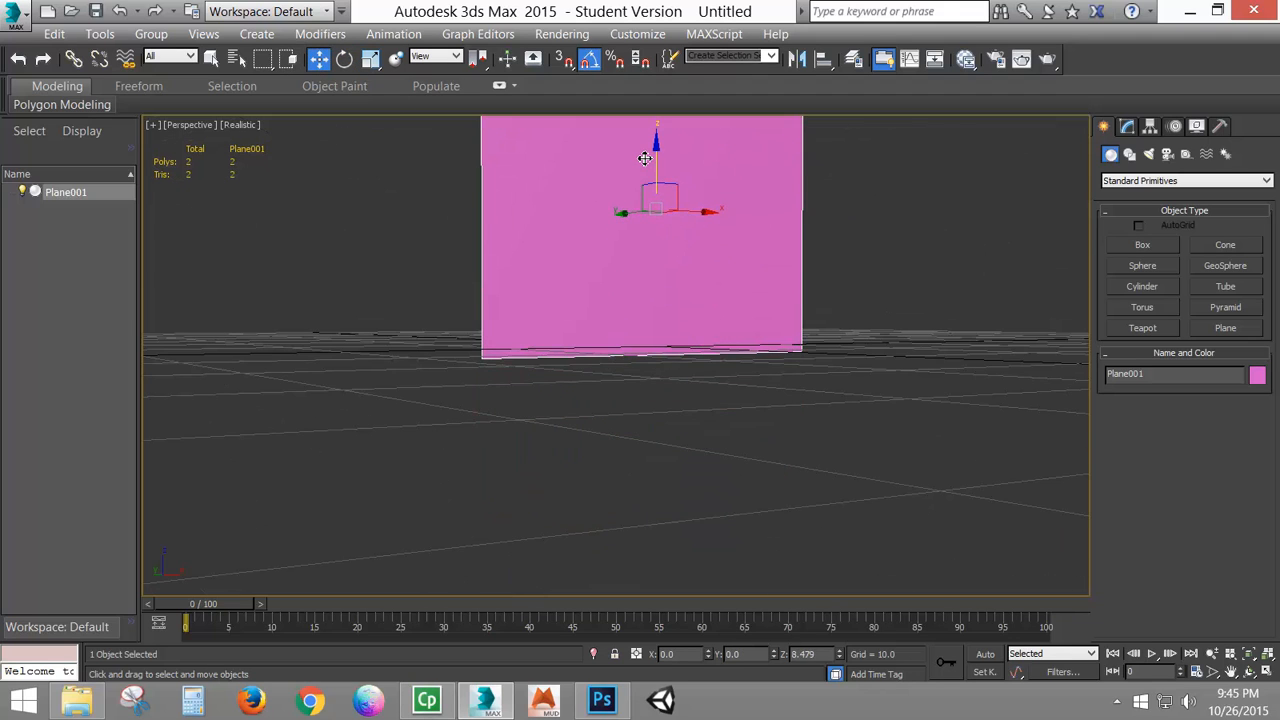
middle_click_drag(766, 274, 748, 422)
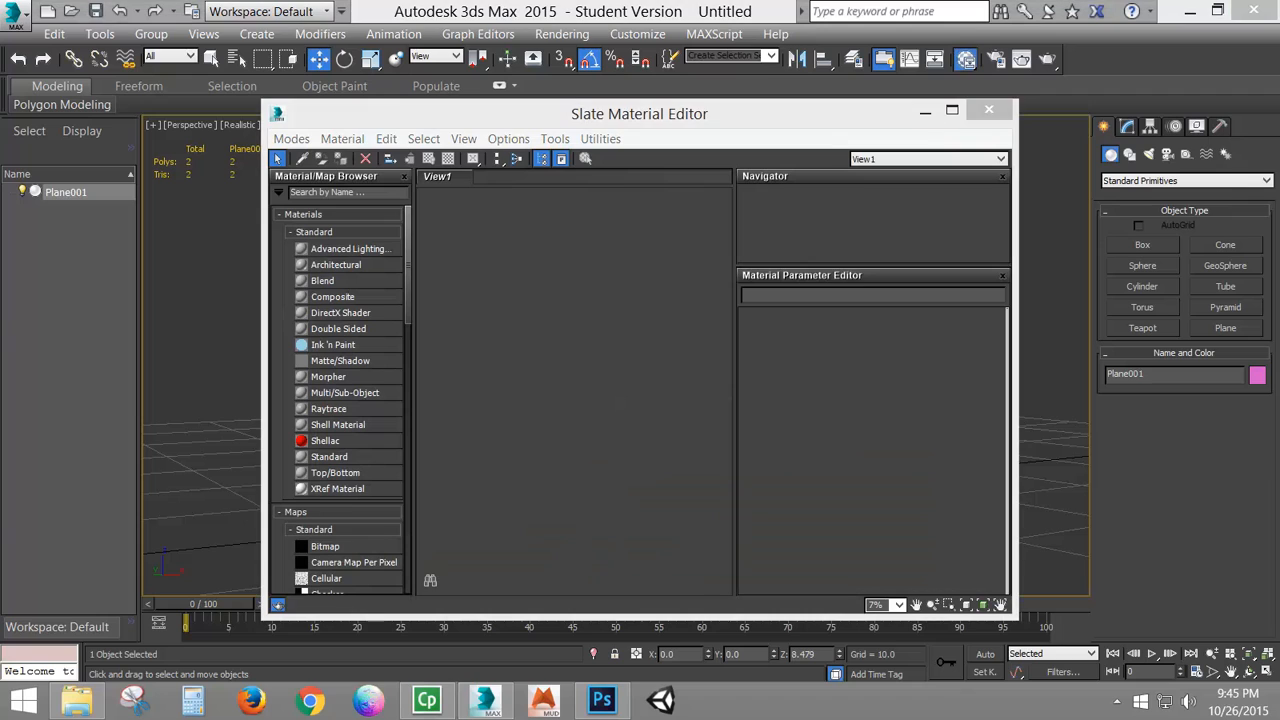
- Add a Standard material node to the Slate Material Editor's view and open its parameters
left_click_drag(731, 124, 836, 105)
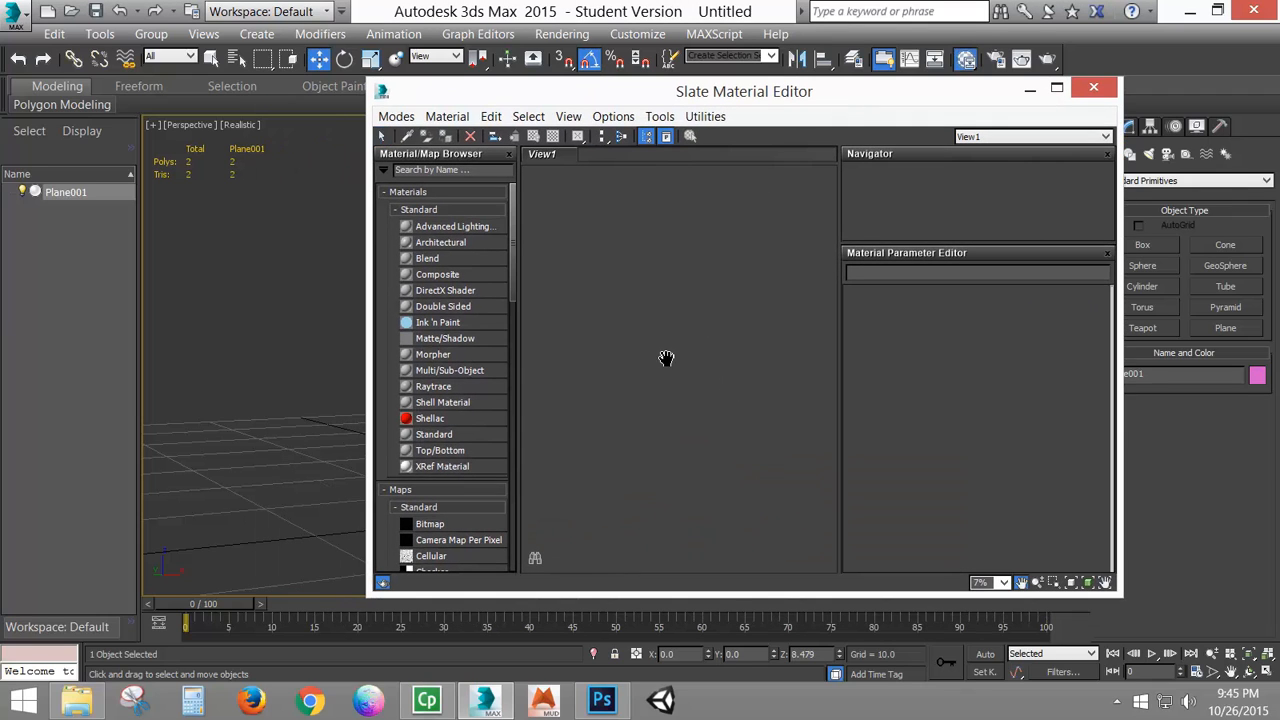
scroll(661, 355, "down", 2)
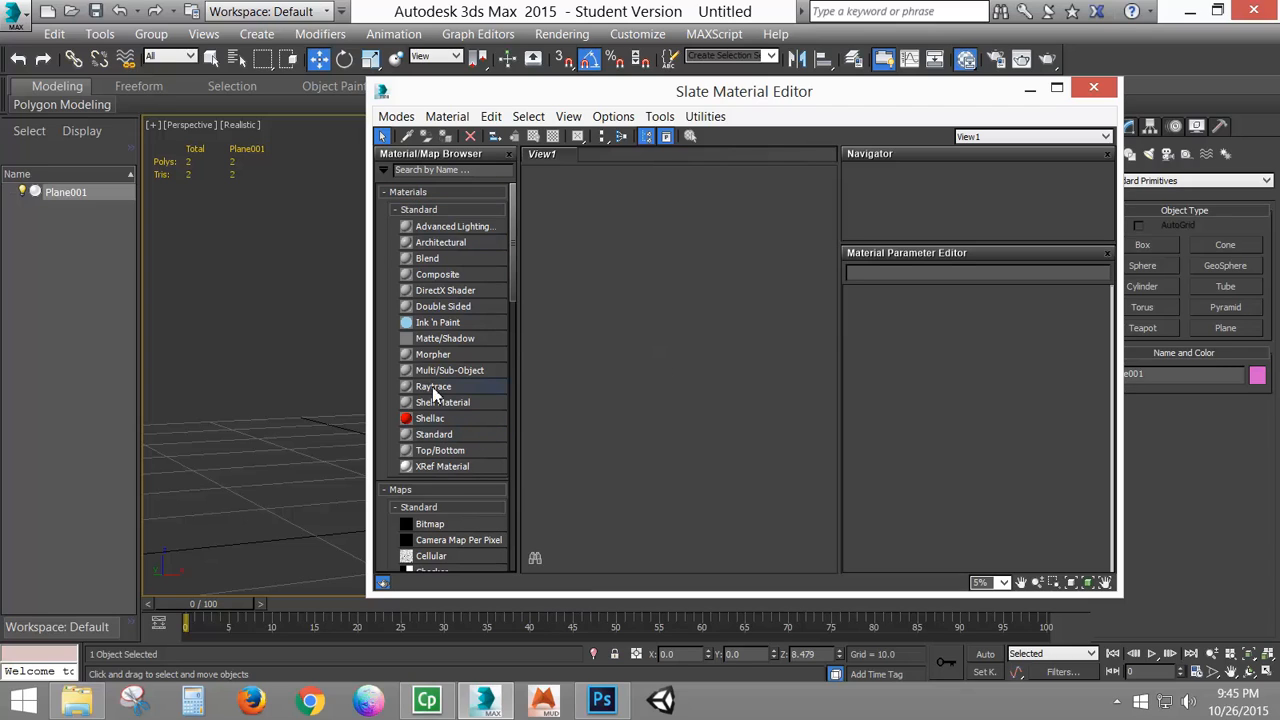
left_click(430, 437)
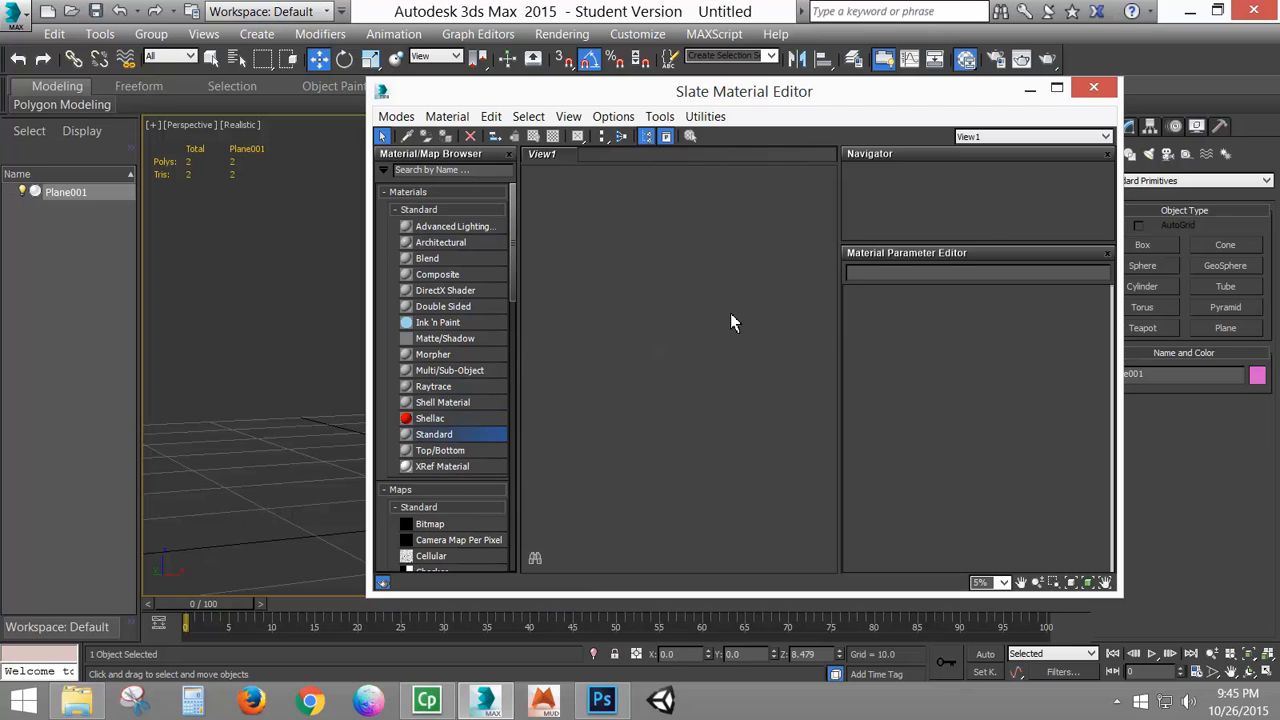
left_click_drag(731, 314, 731, 313)
scroll(738, 320, "up", 5)
middle_click_drag(666, 240, 674, 384)
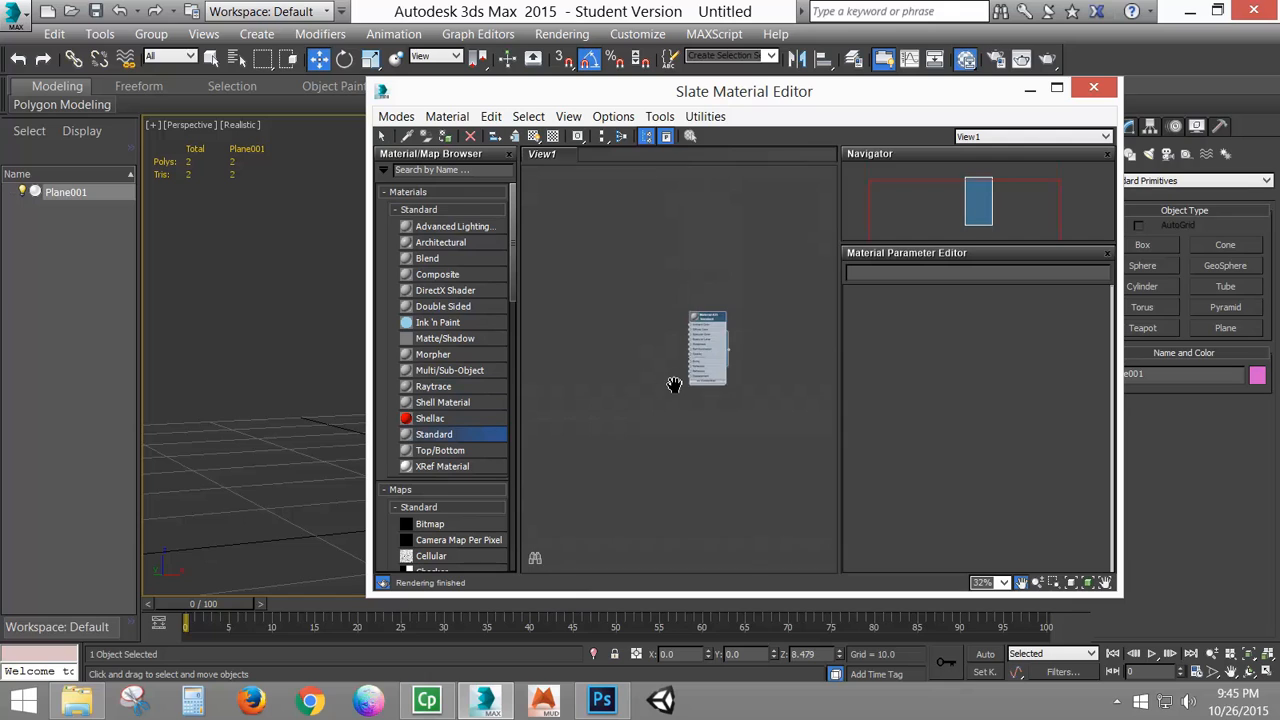
scroll(710, 318, "up", 3)
scroll(713, 325, "up", 3)
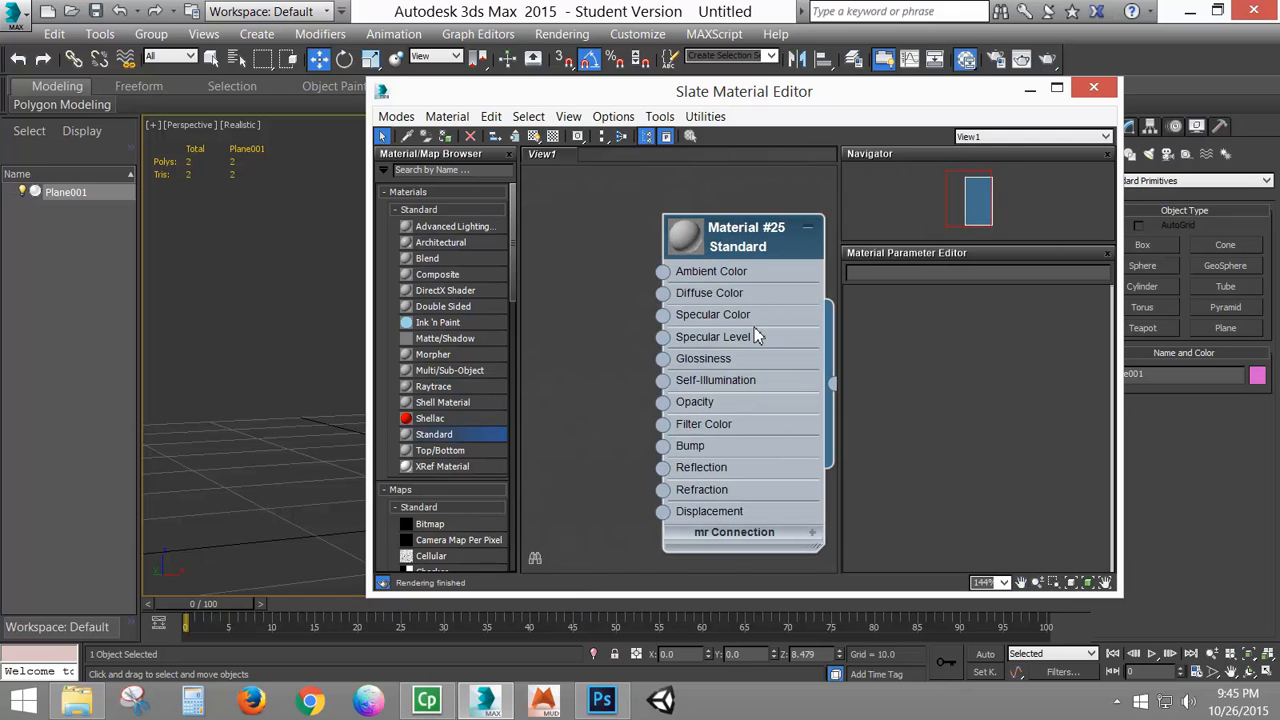
double_click(737, 245)
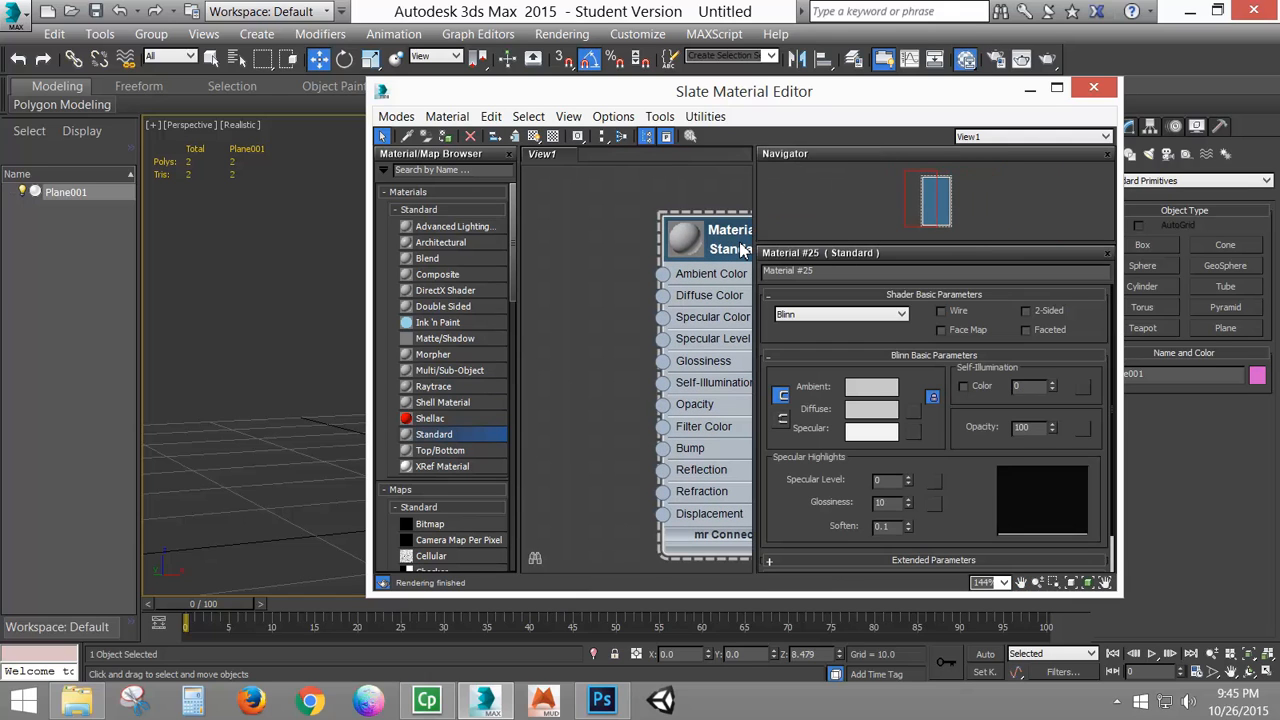
middle_click_drag(724, 234, 622, 218)
- Assign the Standard material to the upright plane and move the material editor window aside
left_click_drag(590, 99, 873, 80)
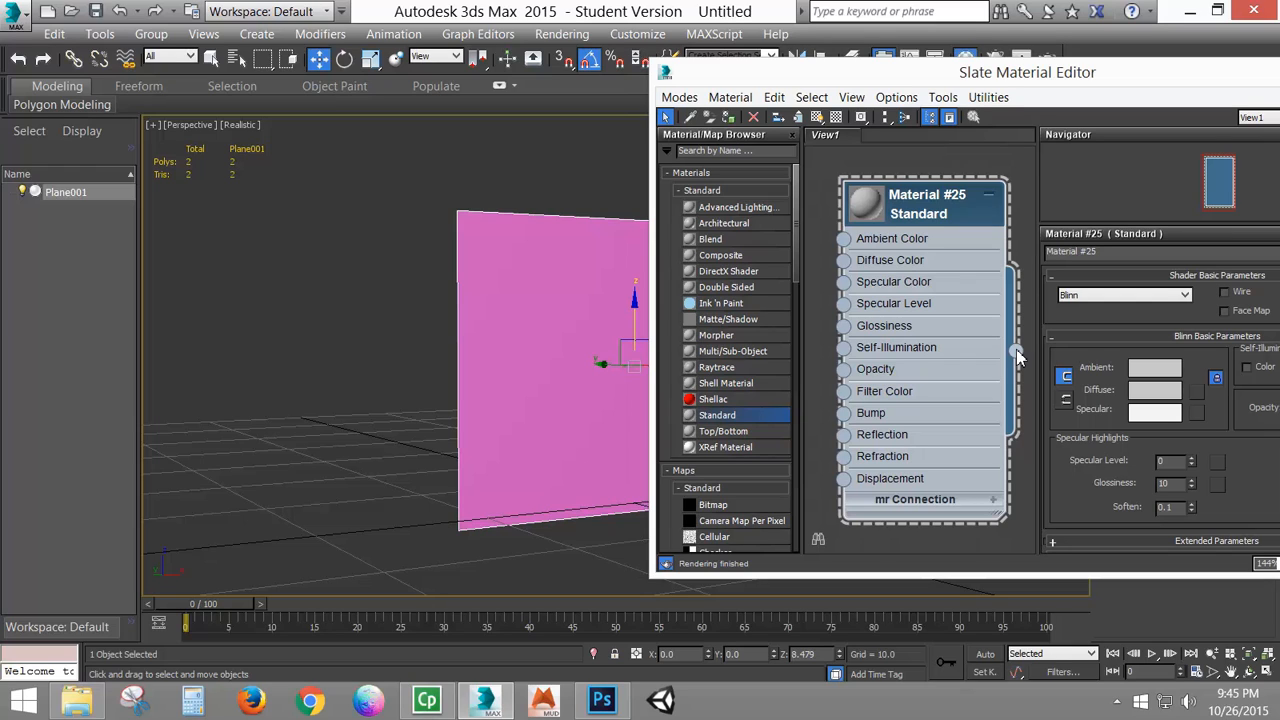
left_click_drag(1016, 352, 573, 381)
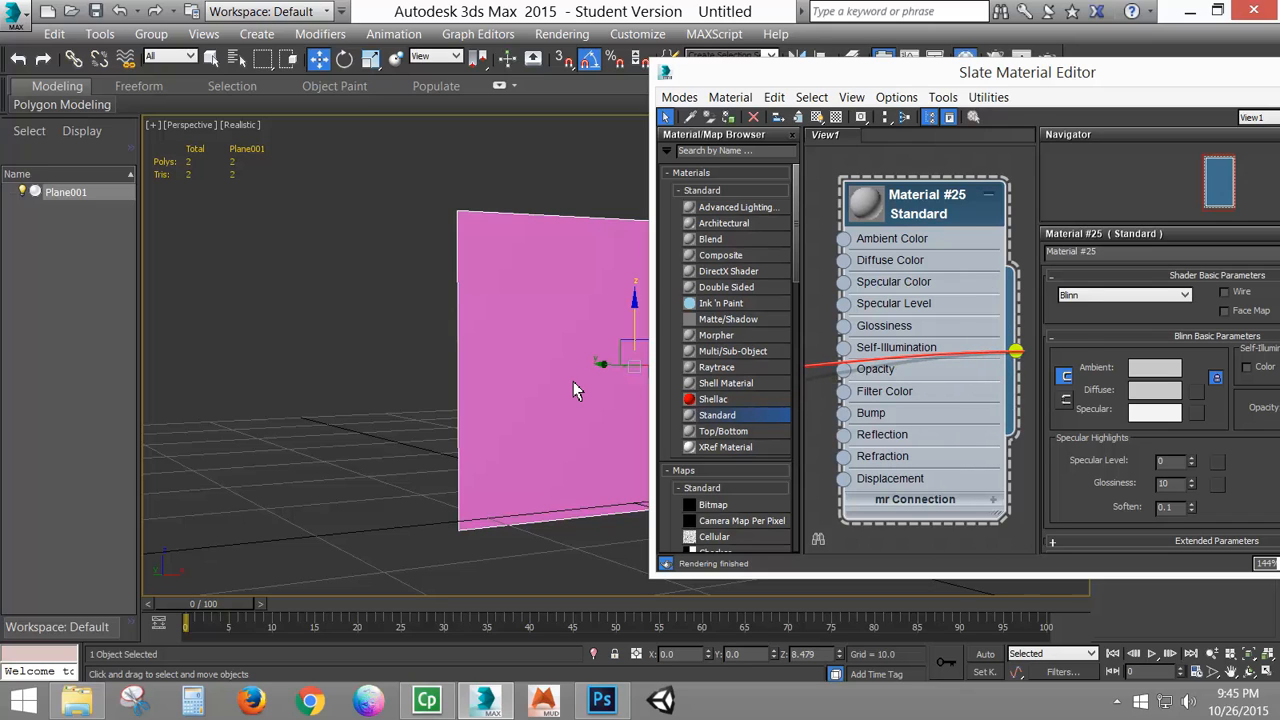
left_click_drag(573, 381, 573, 381)
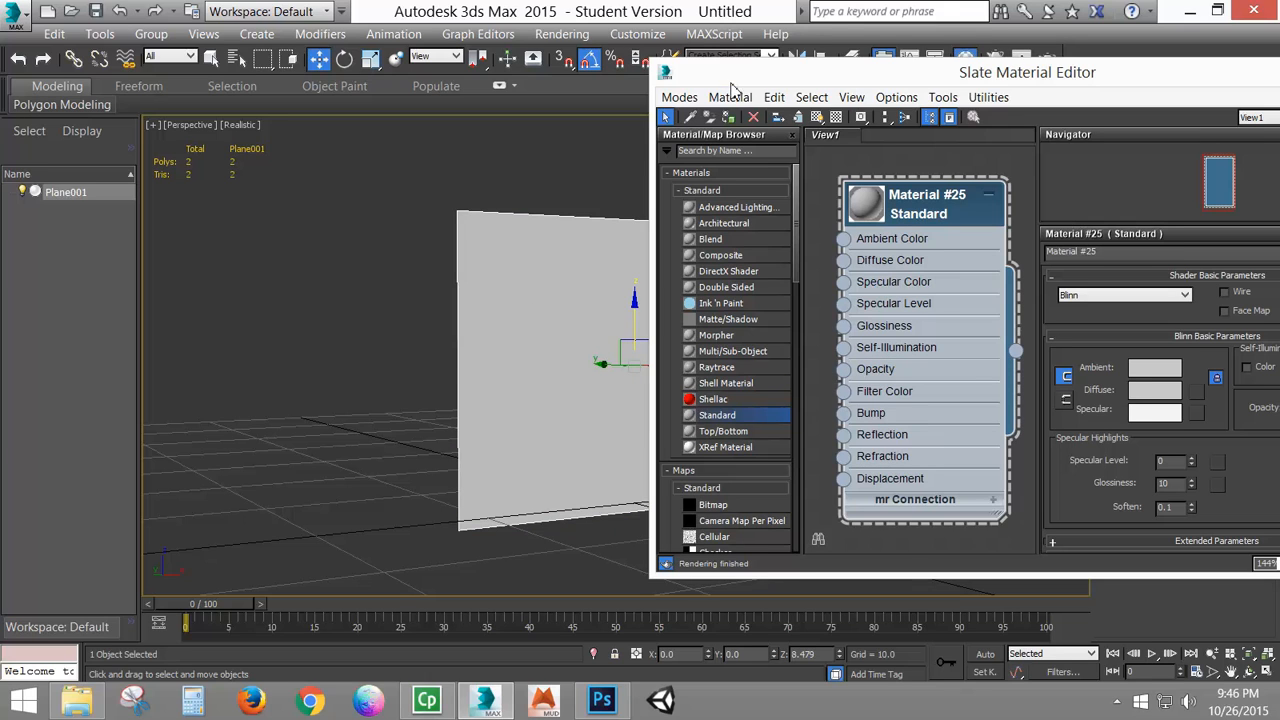
left_click_drag(733, 80, 20, 345)
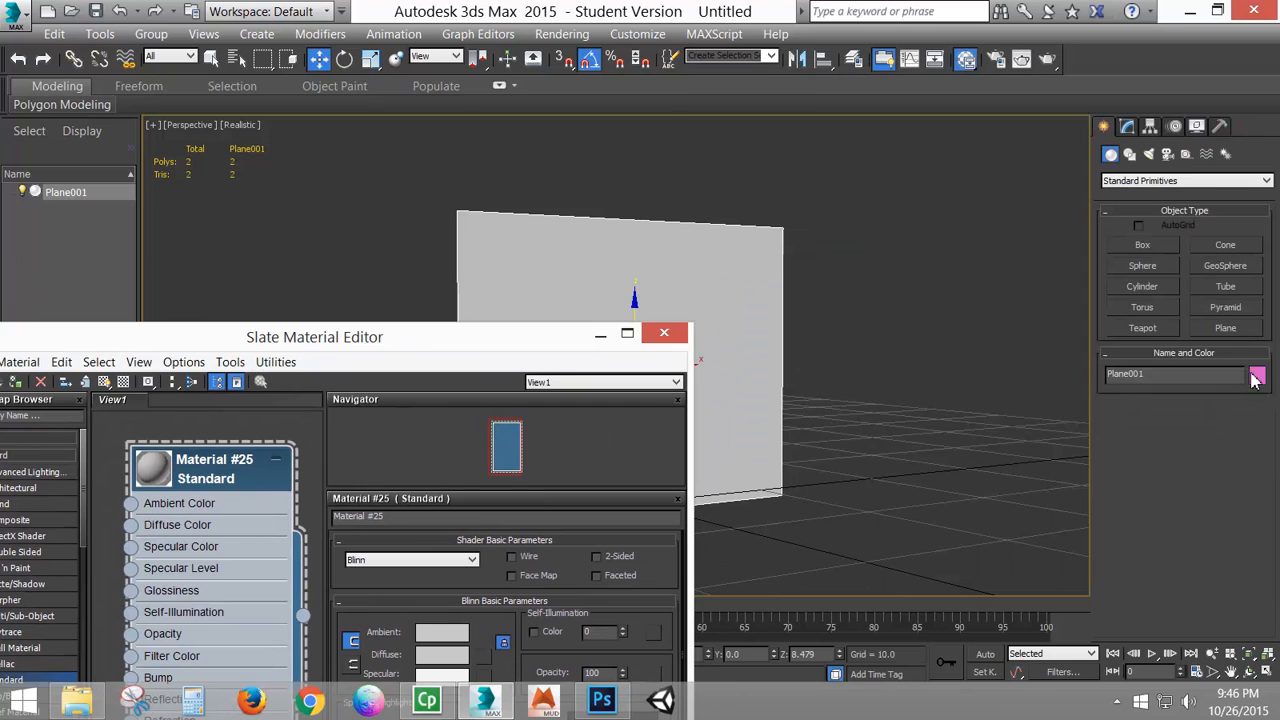
- Deselect the upright plane and check it in wireframe before returning the Perspective view to Realistic shading
left_click(941, 404)
key("F3")
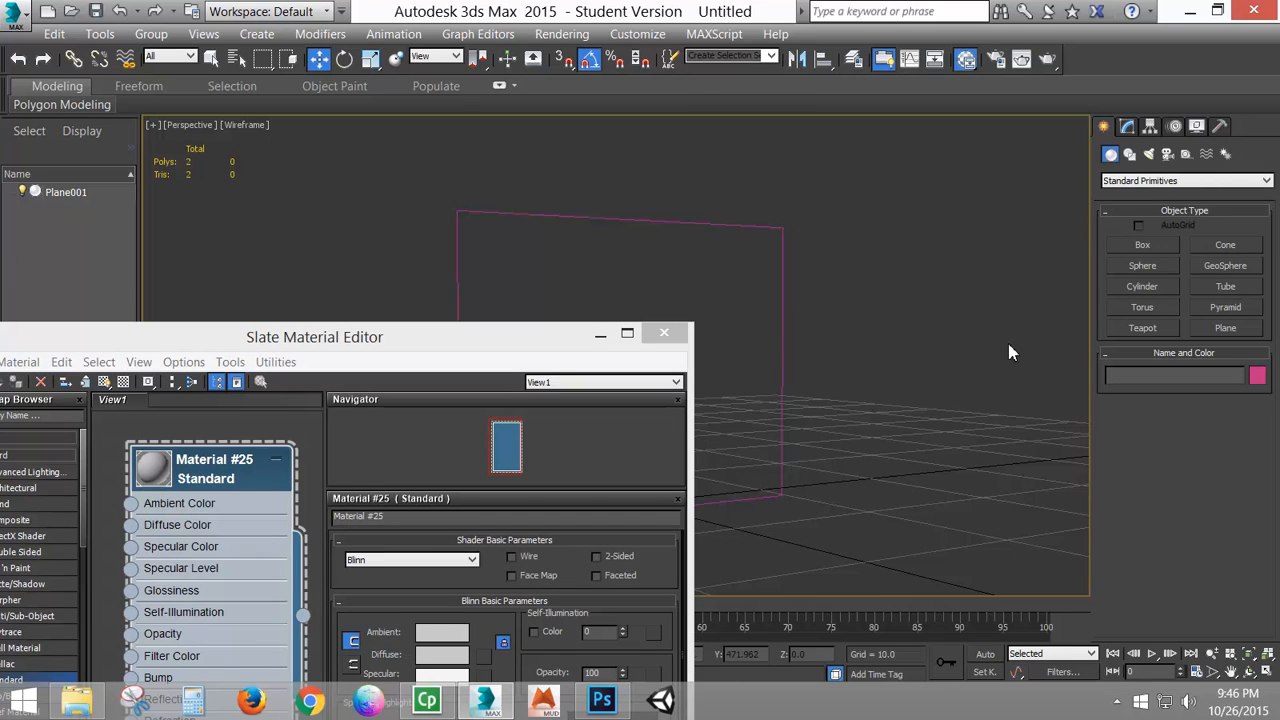
key("F3")
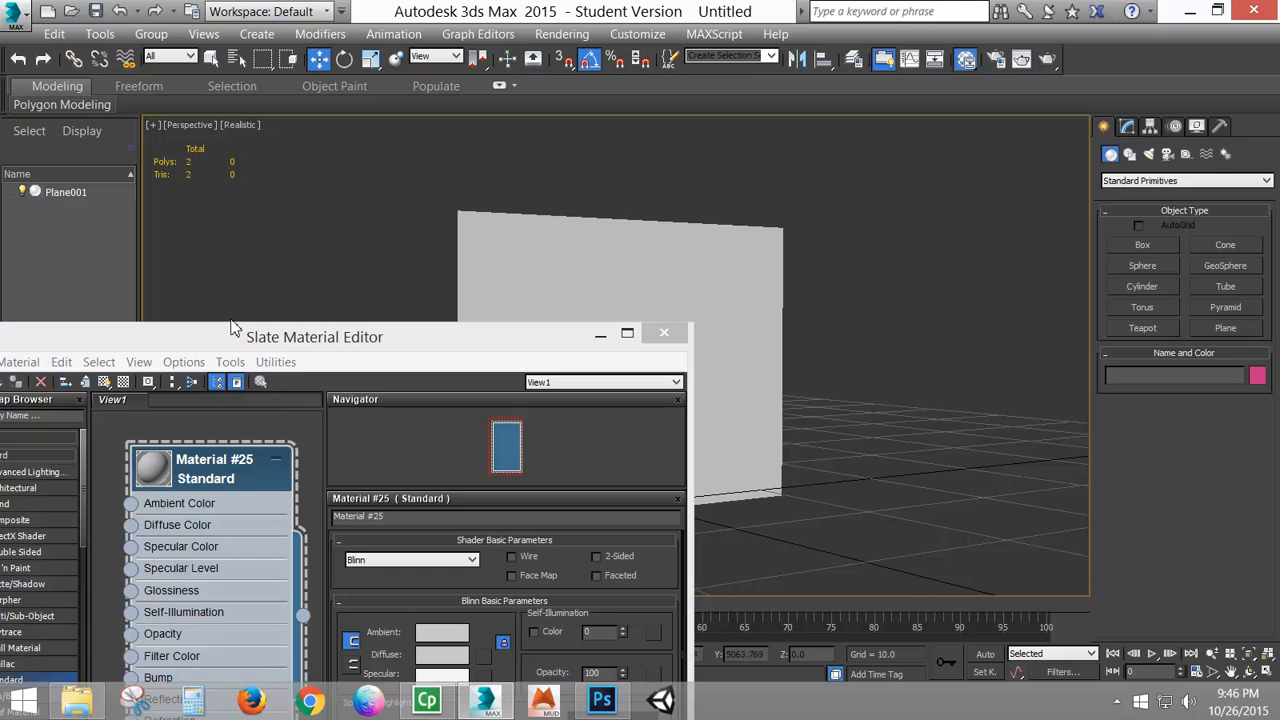
- Bring laptop_PNG5871.png from the References folder into the Slate material view as a Bitmap node beside the Standard material
left_click_drag(232, 327, 557, 565)
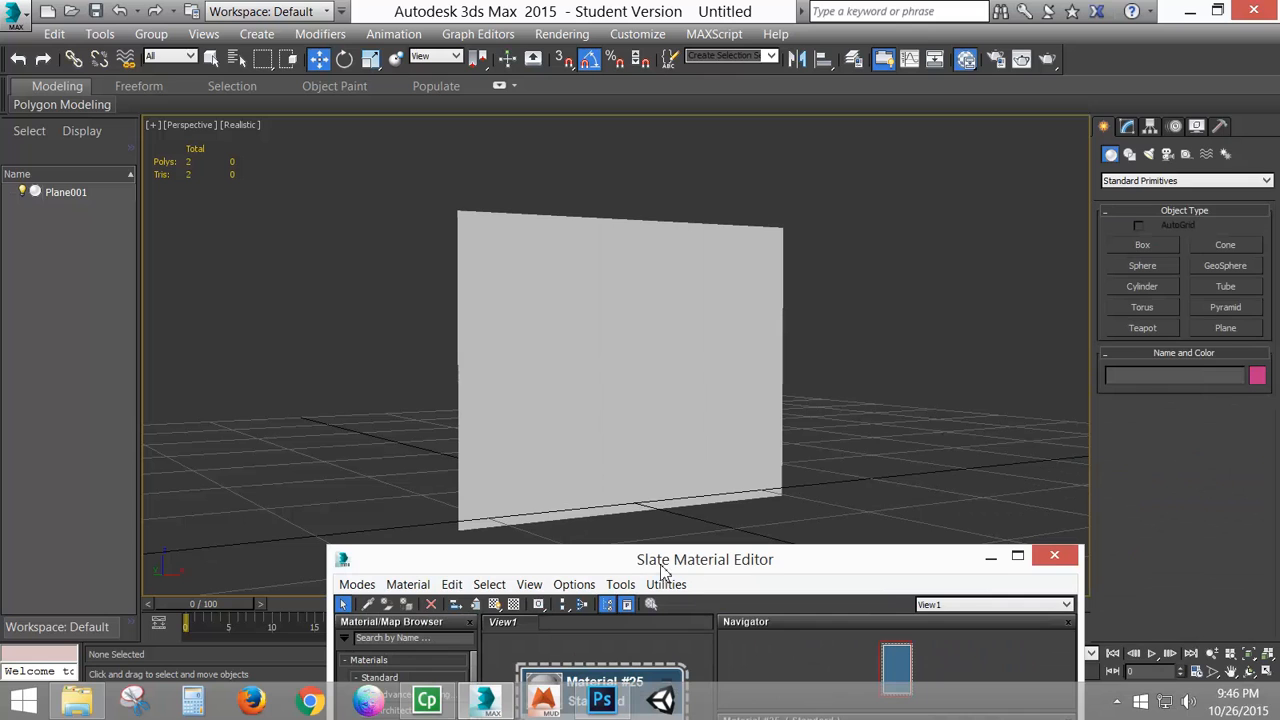
left_click_drag(641, 565, 834, 171)
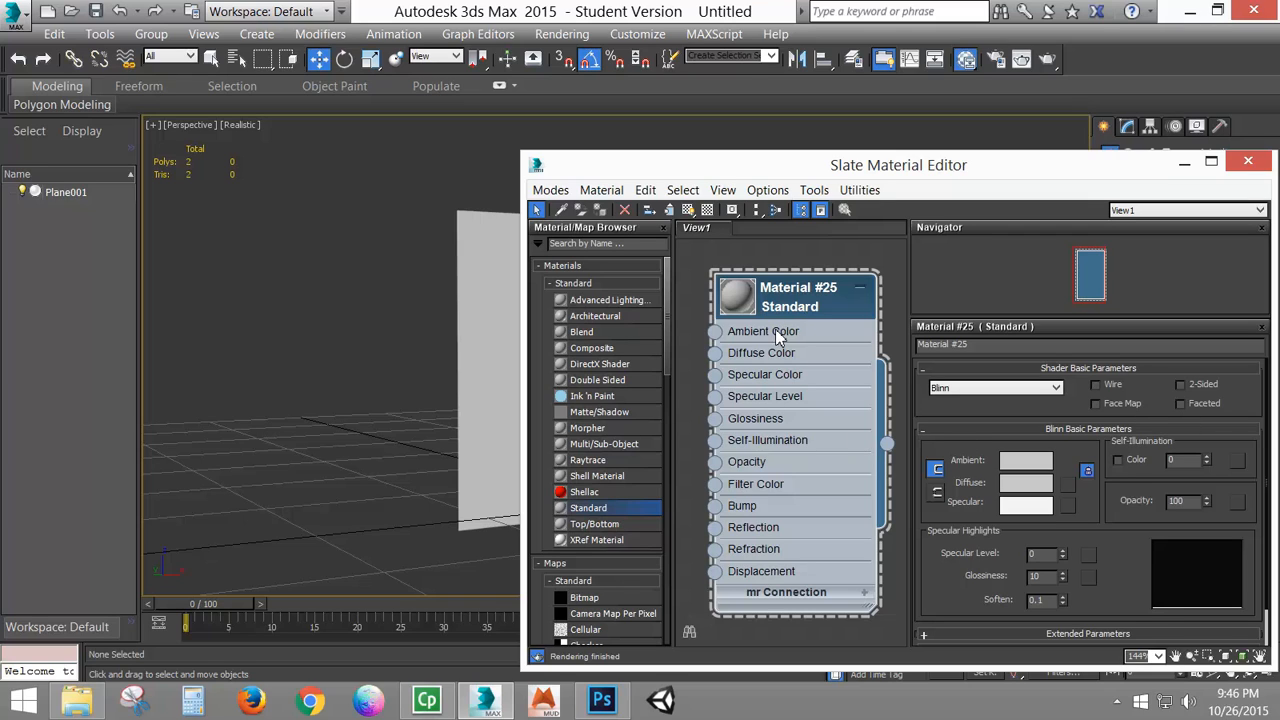
scroll(780, 340, "down", 6)
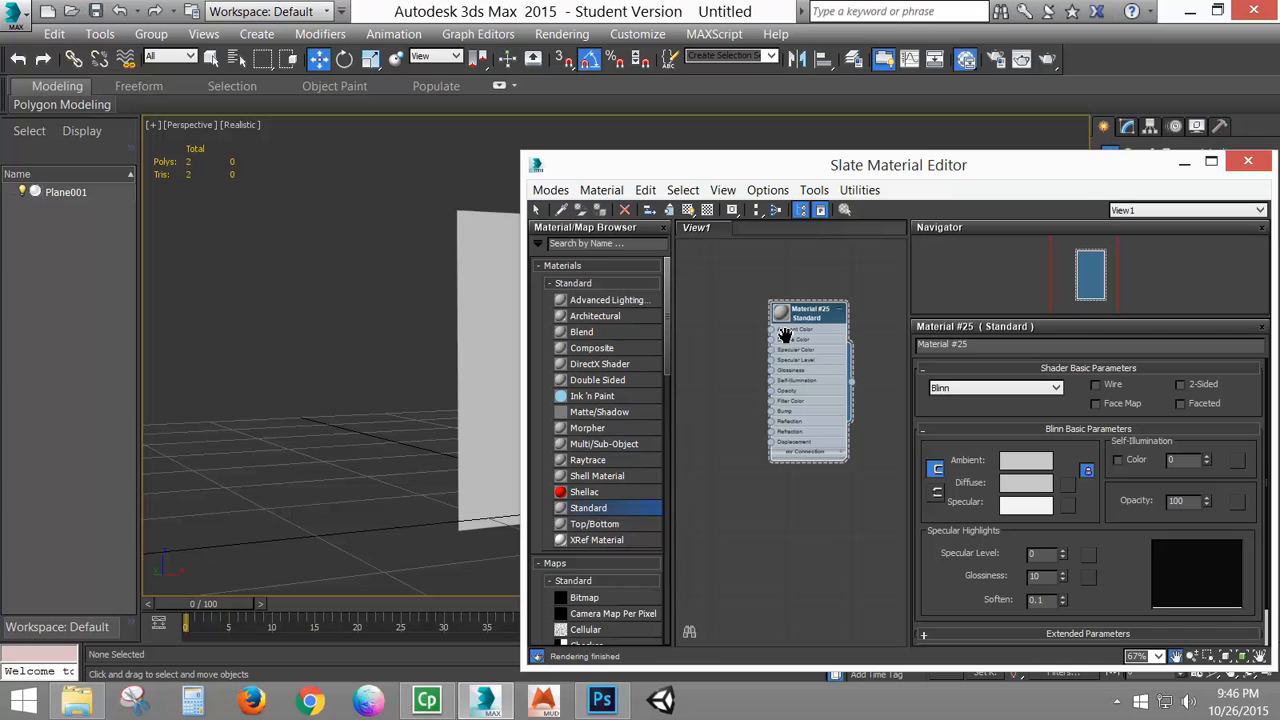
middle_click_drag(785, 335, 812, 355)
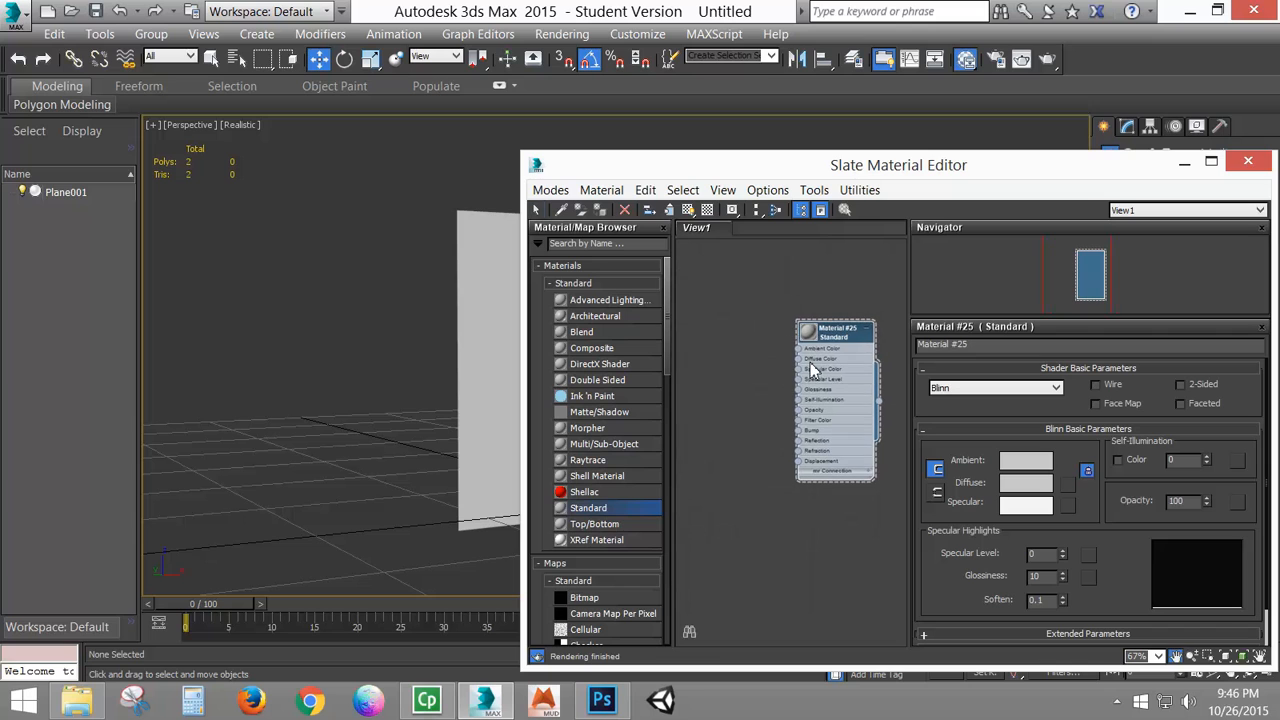
left_click(86, 705)
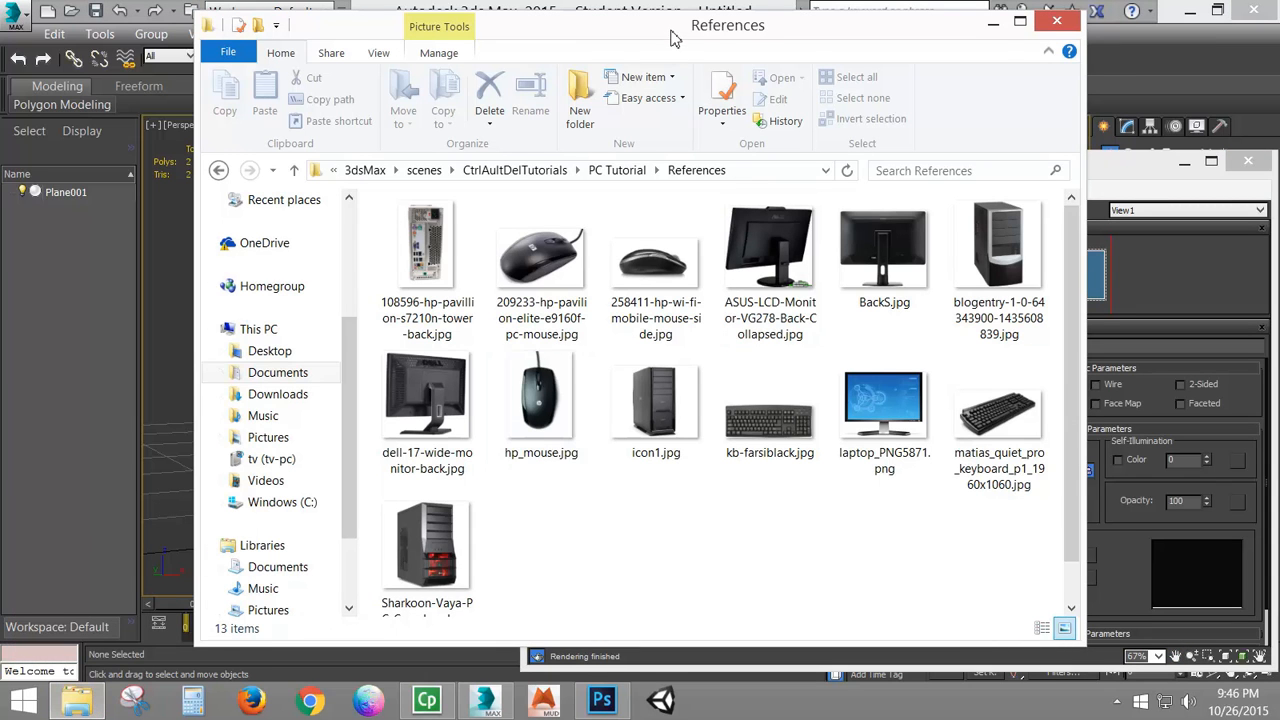
left_click_drag(674, 37, 131, 48)
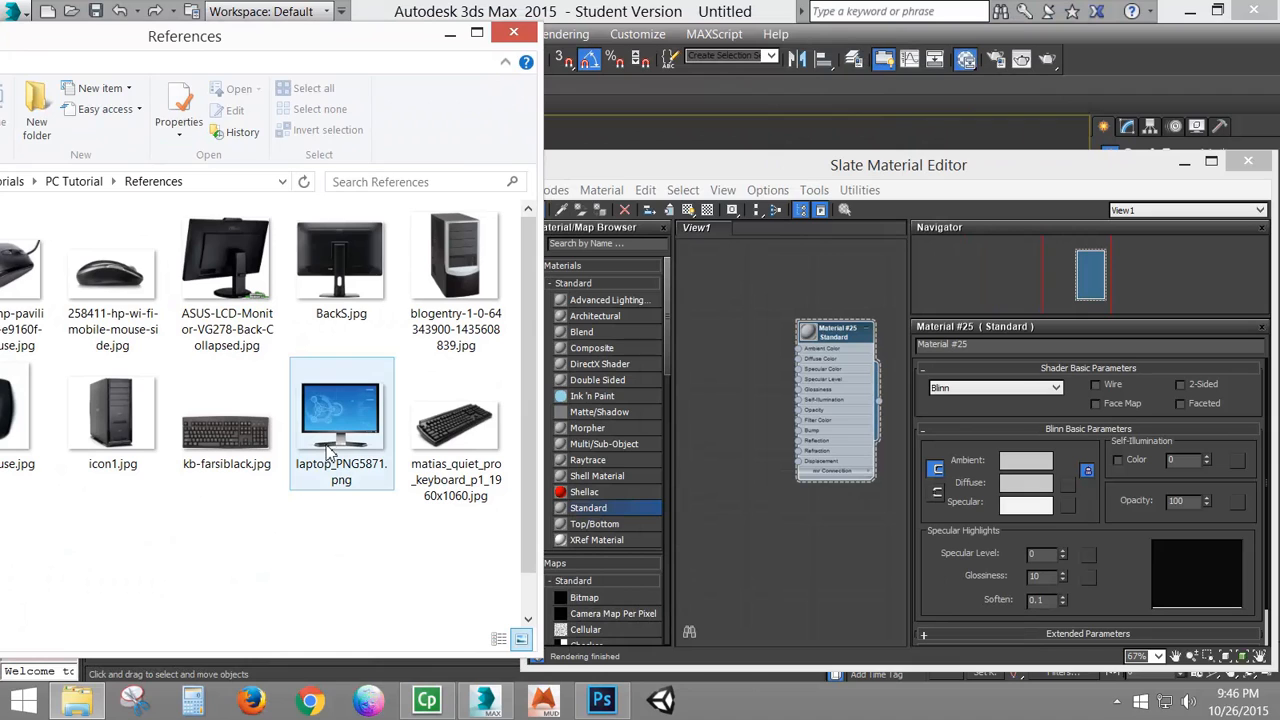
left_click_drag(322, 414, 737, 384)
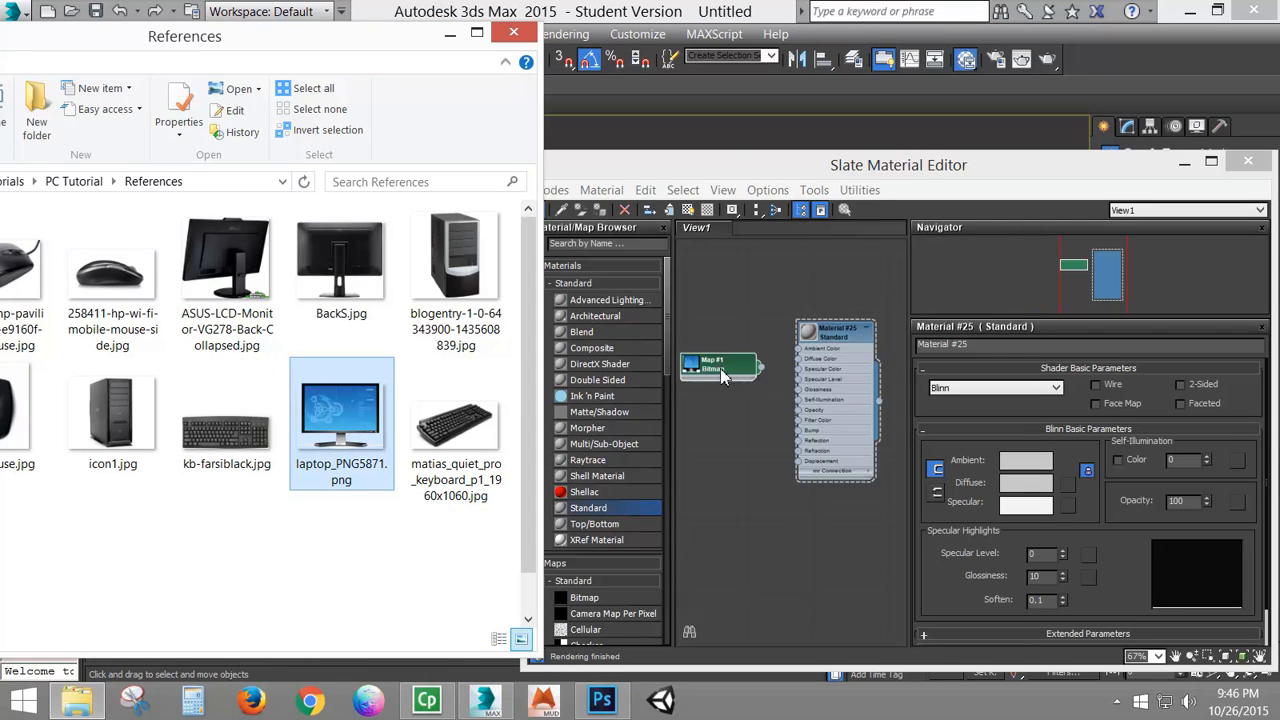
left_click(450, 34)
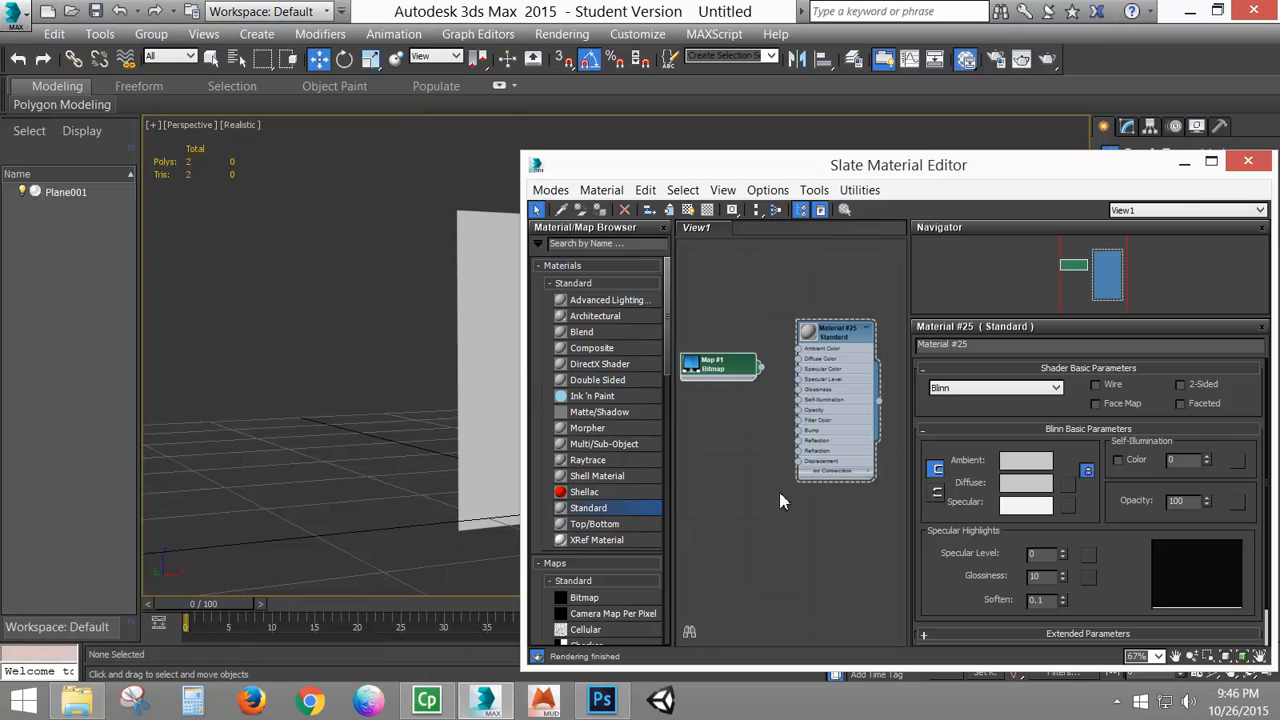
- Connect the Bitmap node's output to the Diffuse Color slot of the Standard material
scroll(755, 408, "up", 2)
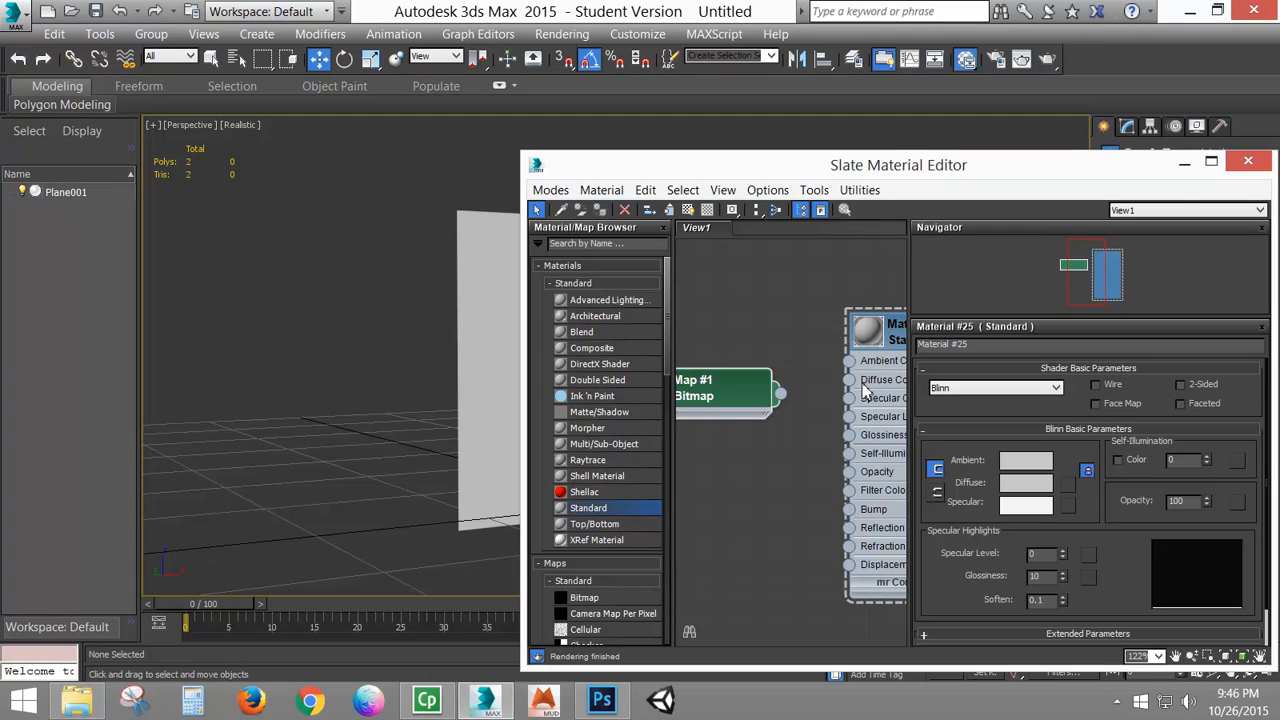
middle_click_drag(886, 311, 765, 311)
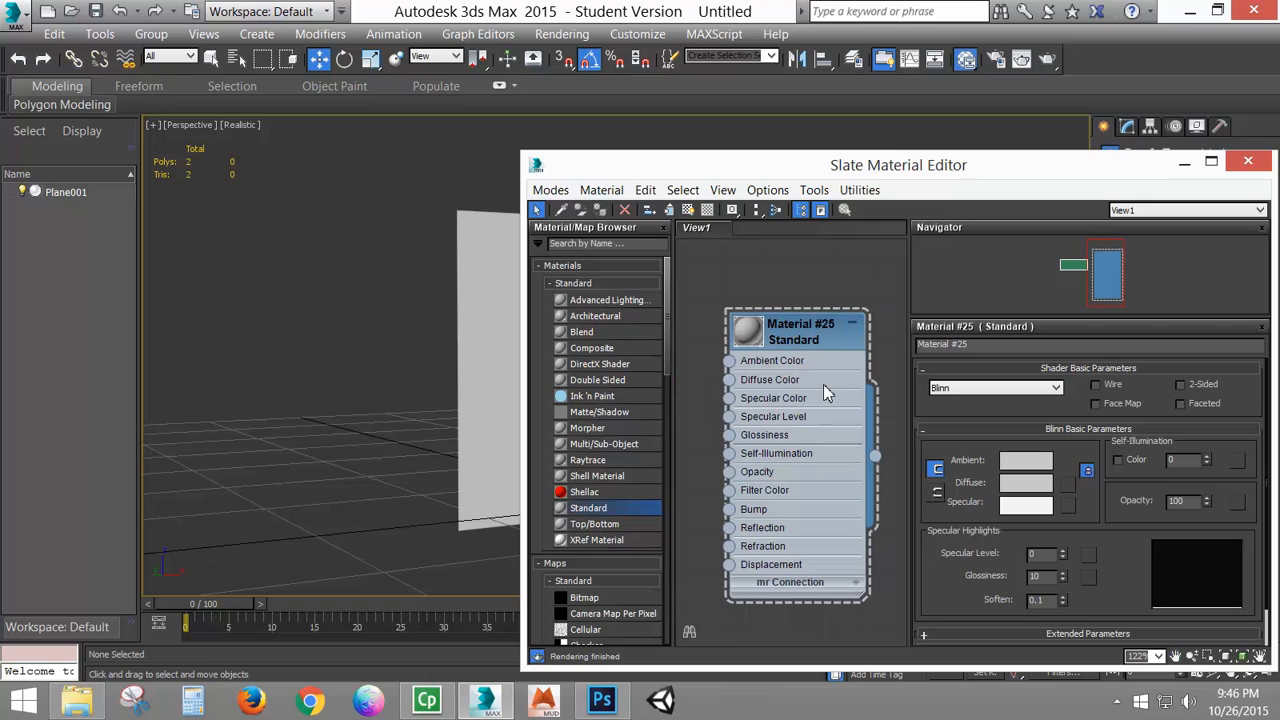
middle_click_drag(672, 398, 757, 400)
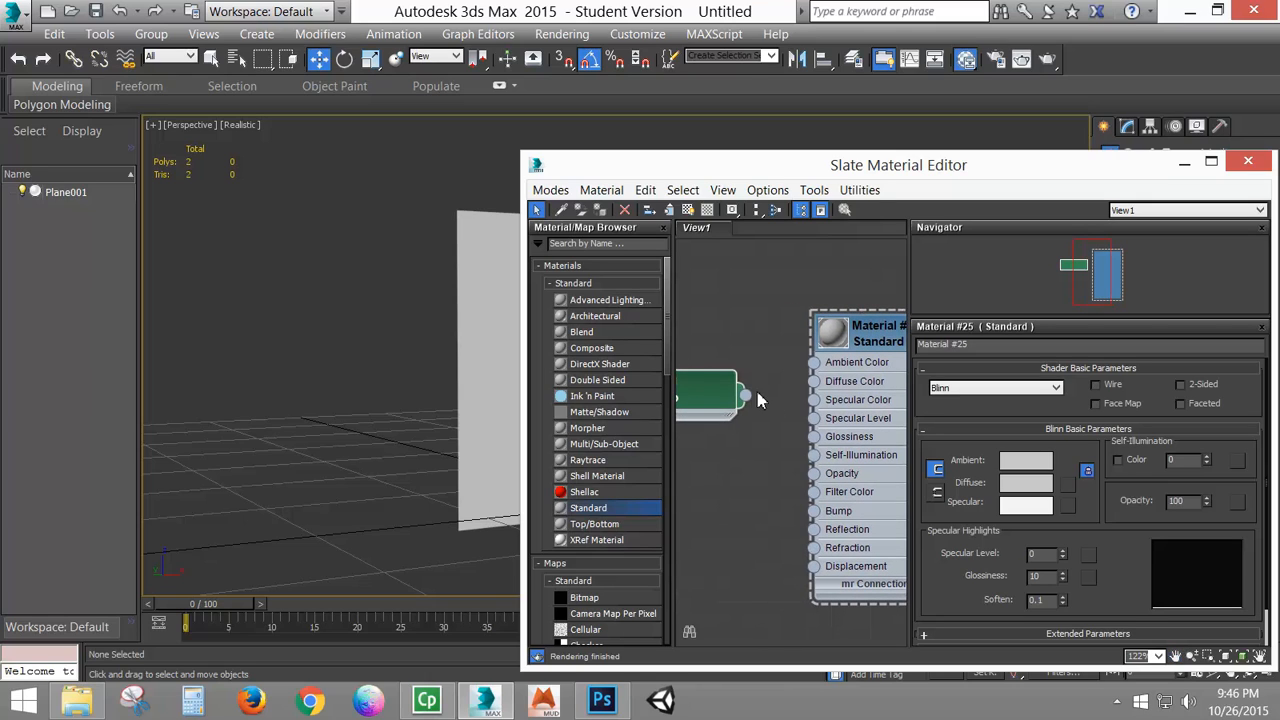
left_click_drag(748, 401, 814, 386)
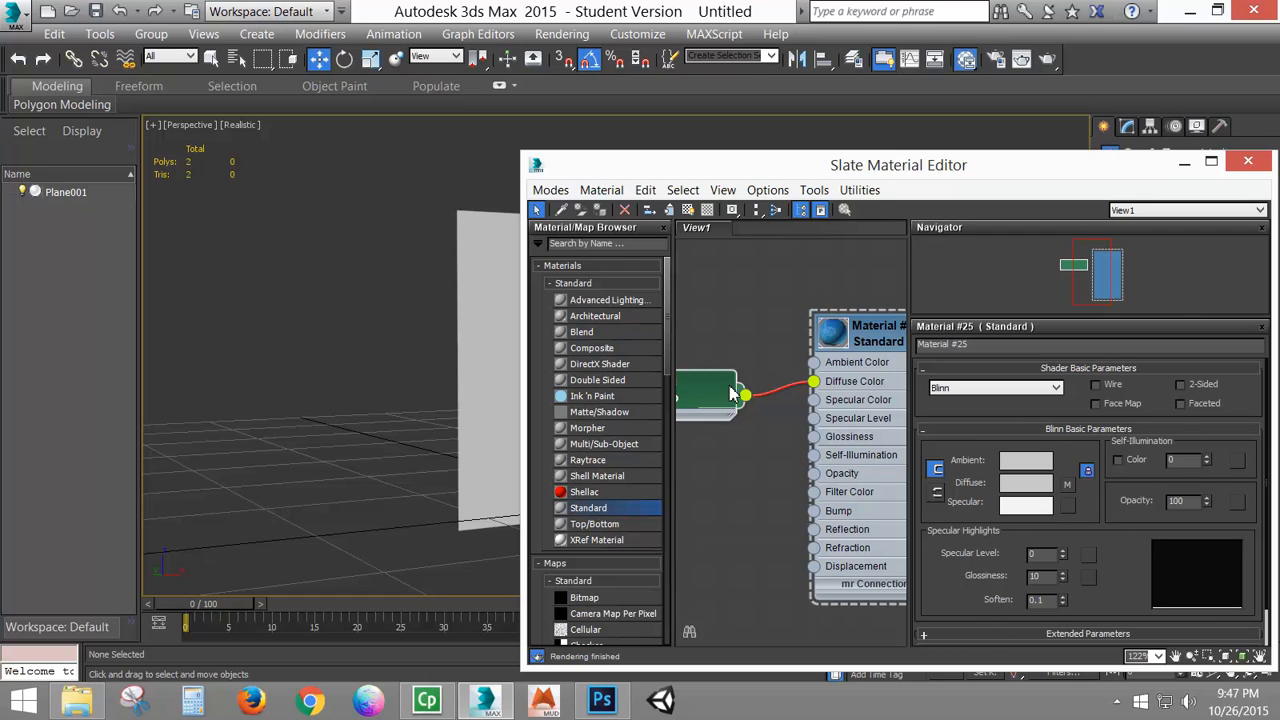
- Show the shaded material in the viewport and move the material editor window aside to reveal the plane
middle_click_drag(764, 492, 834, 491)
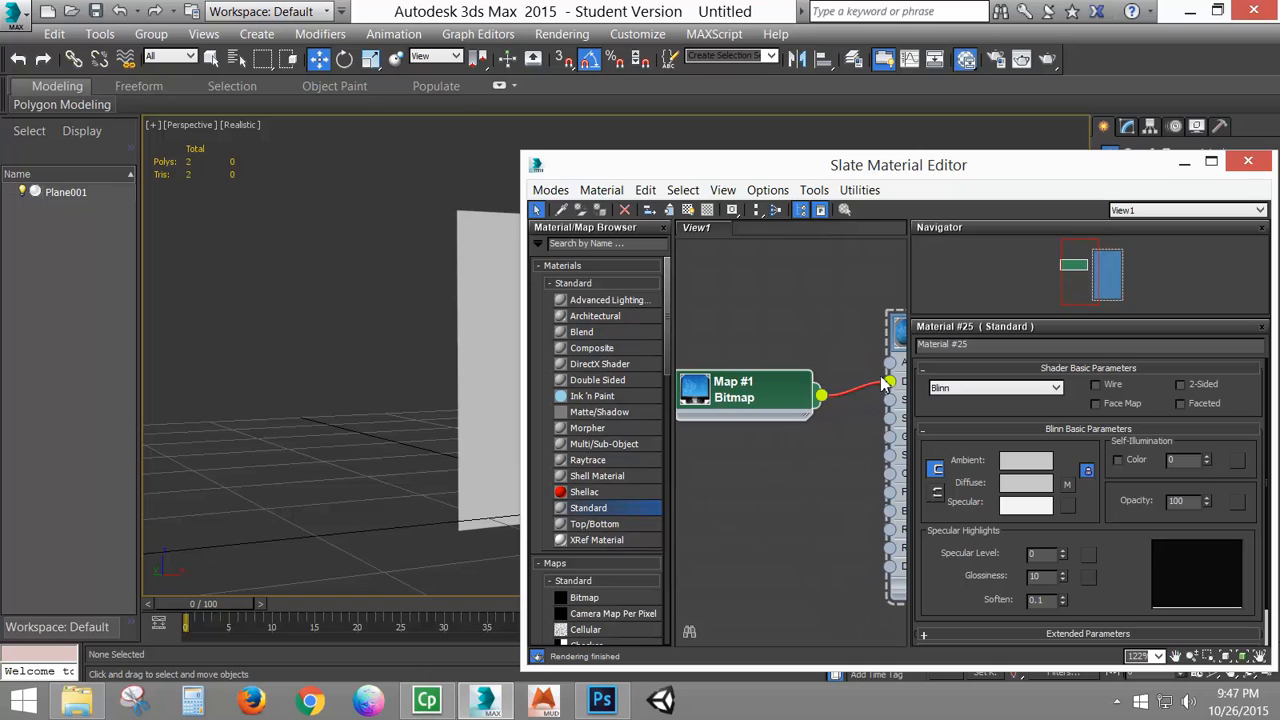
middle_click_drag(814, 417, 680, 420)
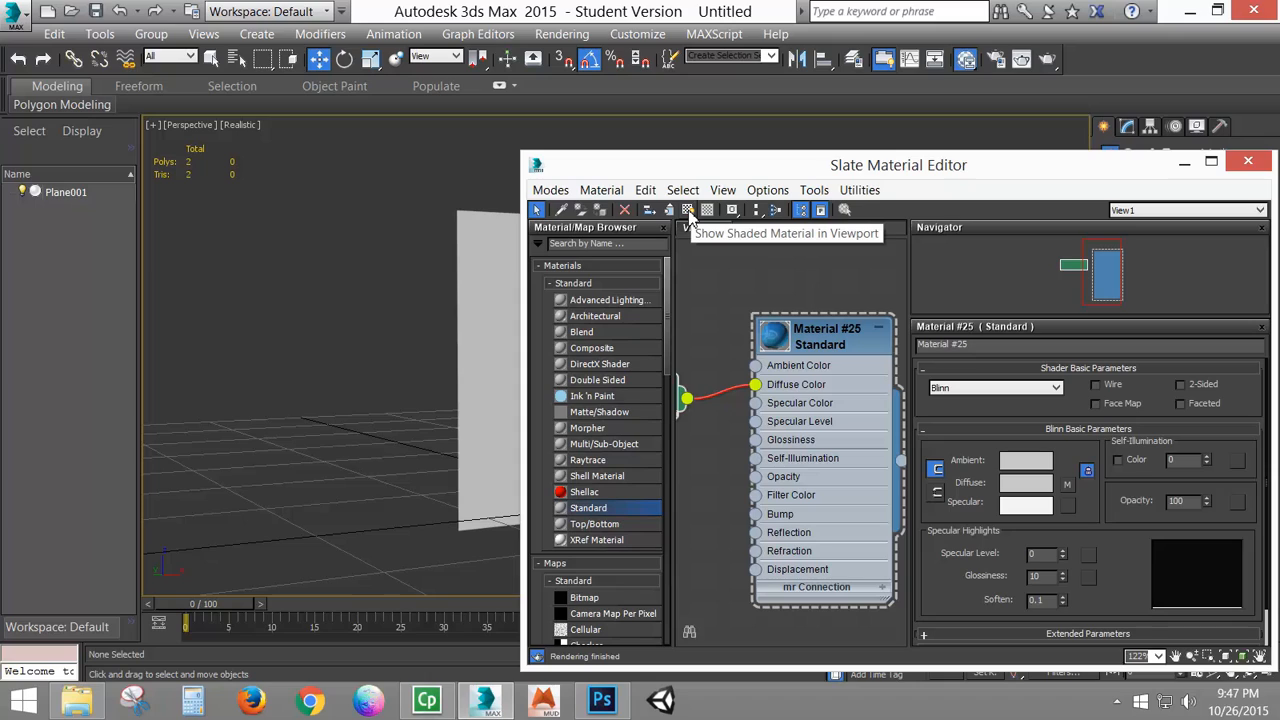
left_click(688, 211)
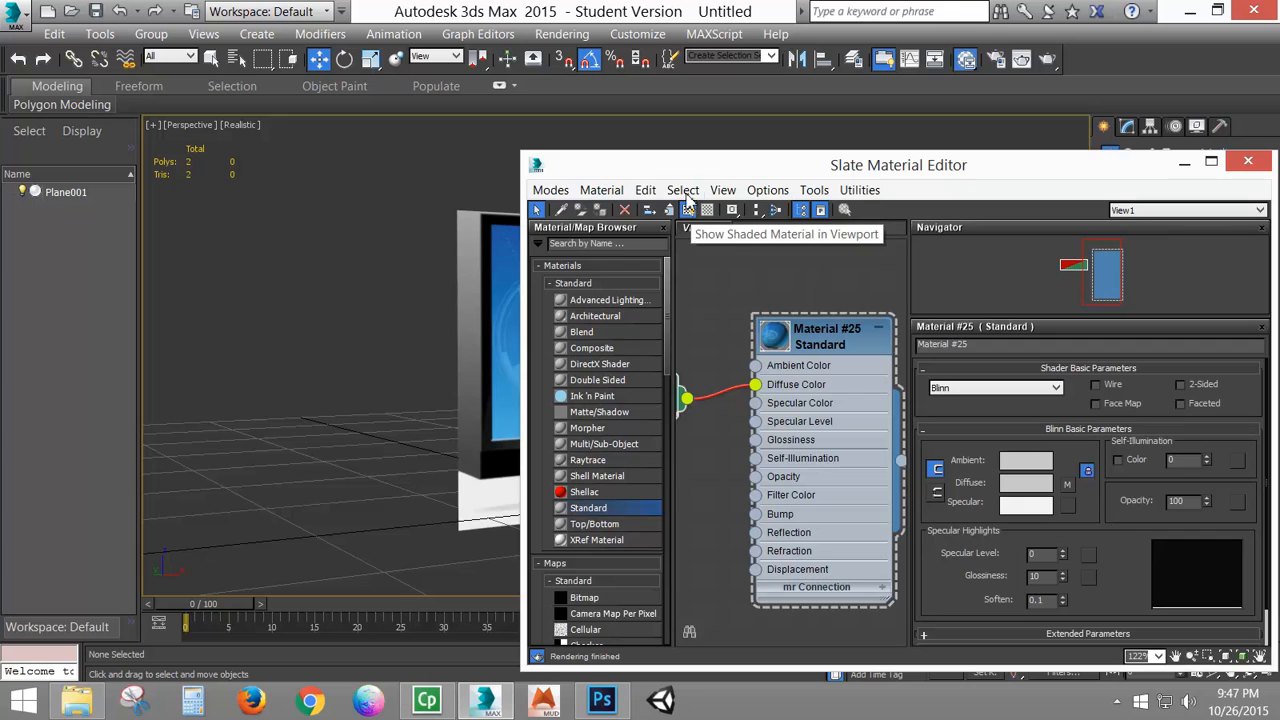
left_click_drag(690, 165, 1095, 368)
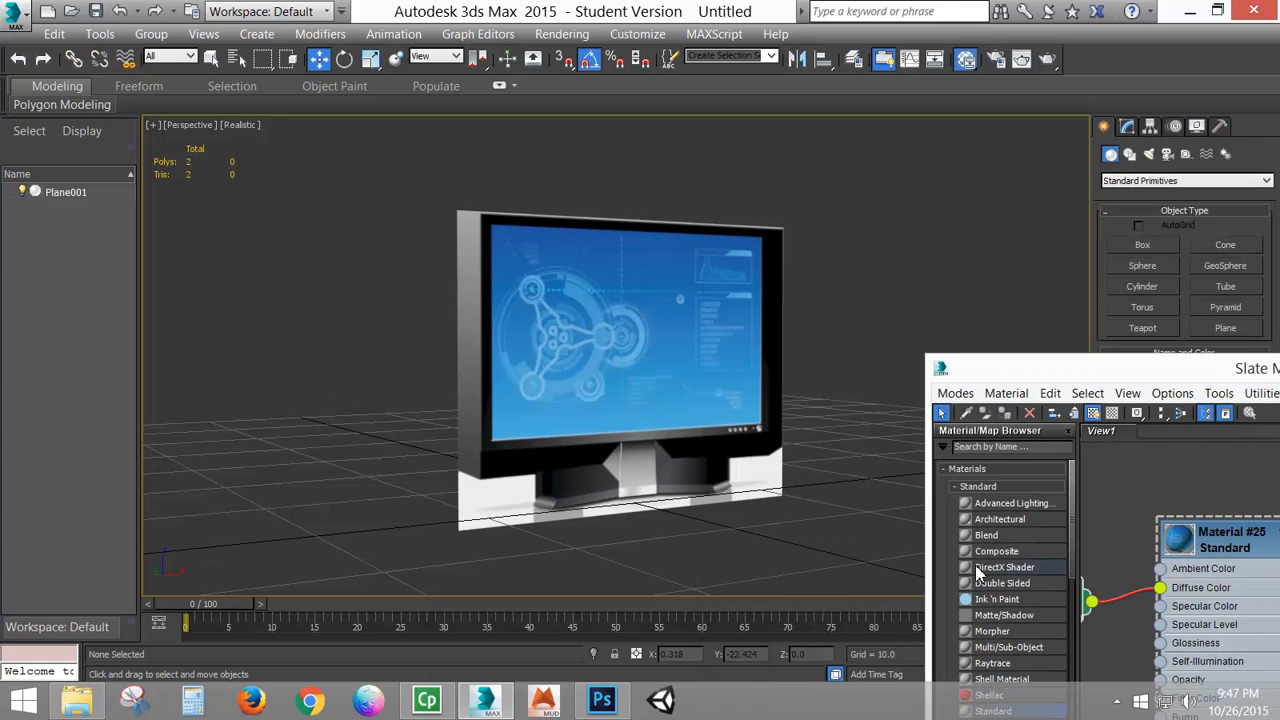
left_click_drag(1010, 368, 870, 338)
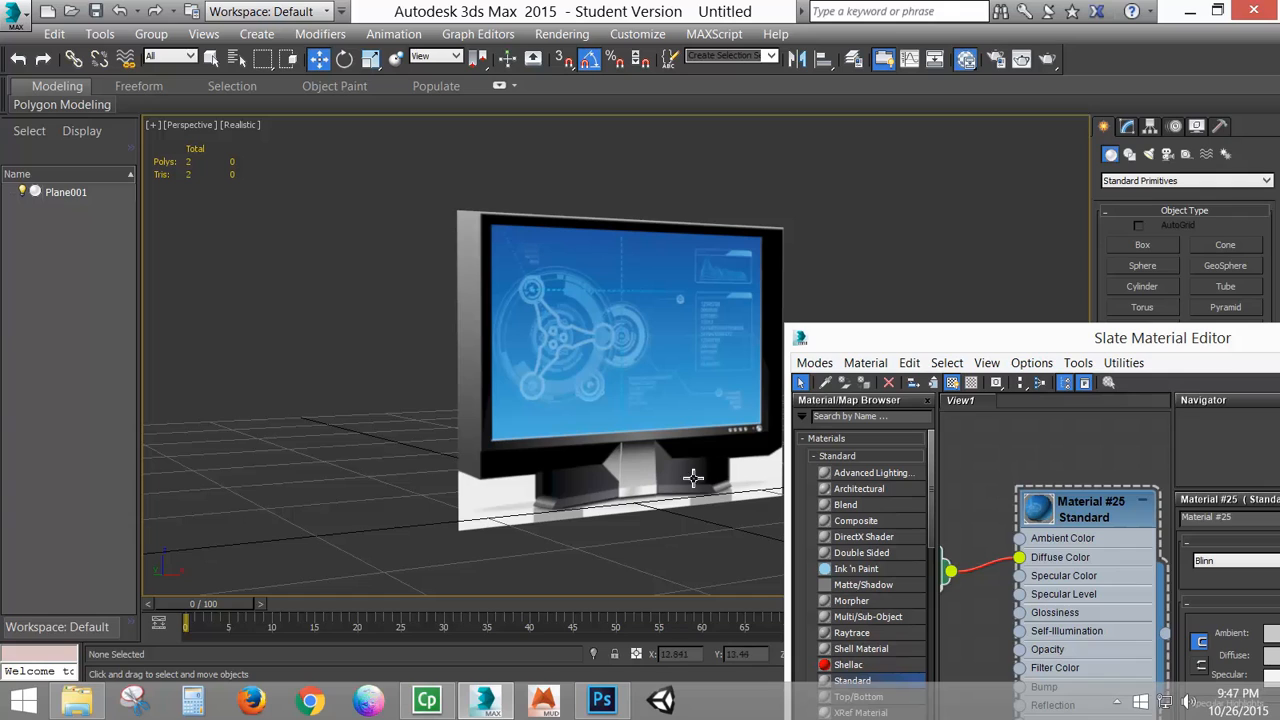
left_click_drag(1058, 340, 1033, 229)
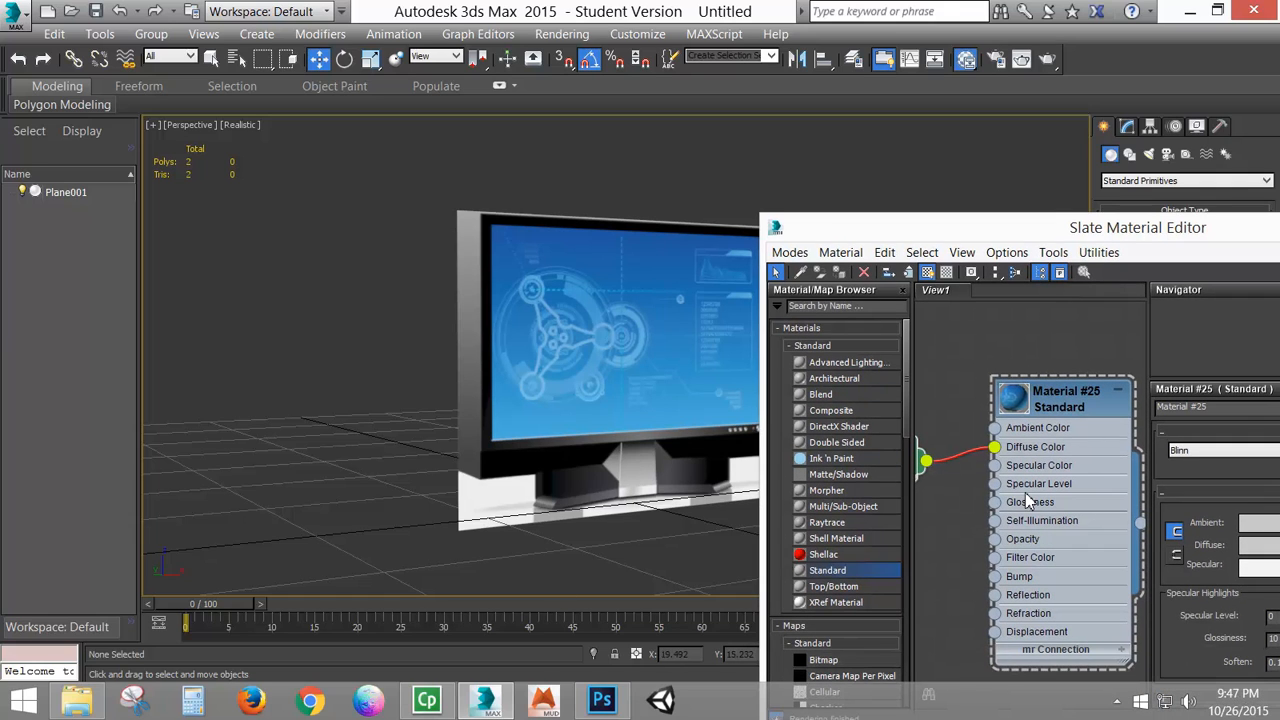
- Open the Bitmap node's parameters, review its coordinates and alpha source settings, and close the material editor
middle_click_drag(1074, 484, 1134, 474)
double_click(991, 451)
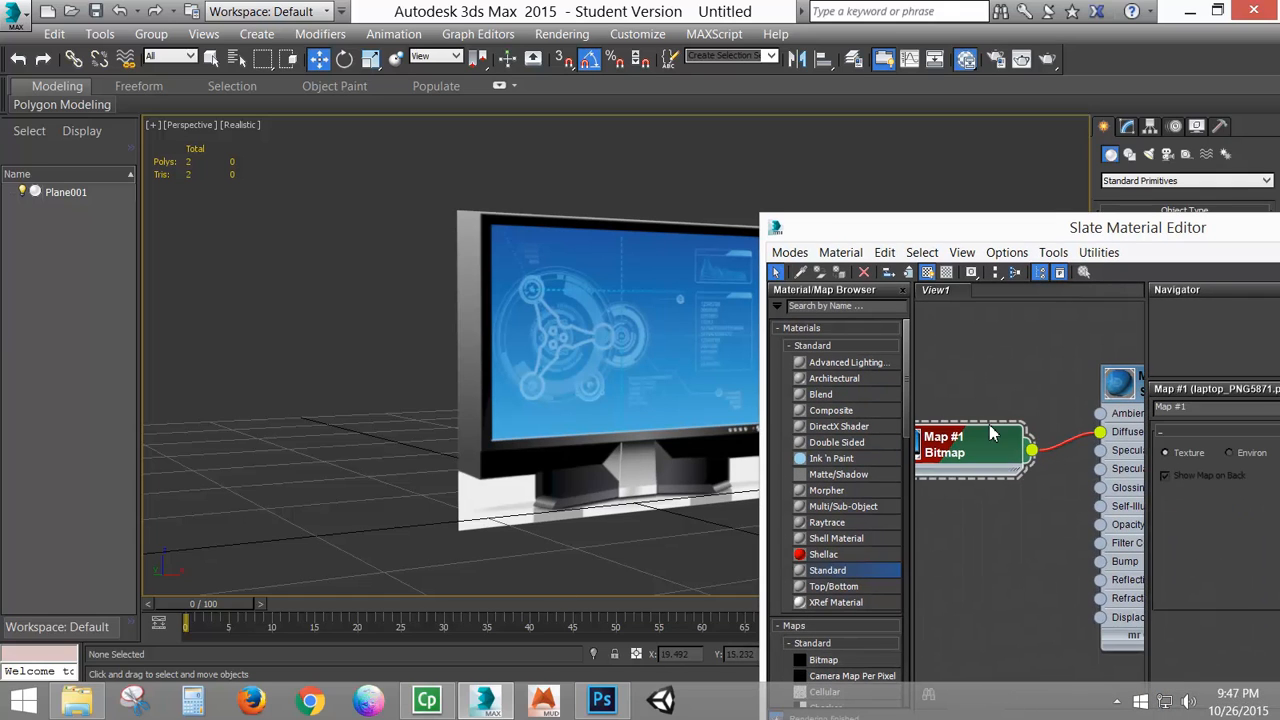
middle_click_drag(1061, 548, 1057, 590)
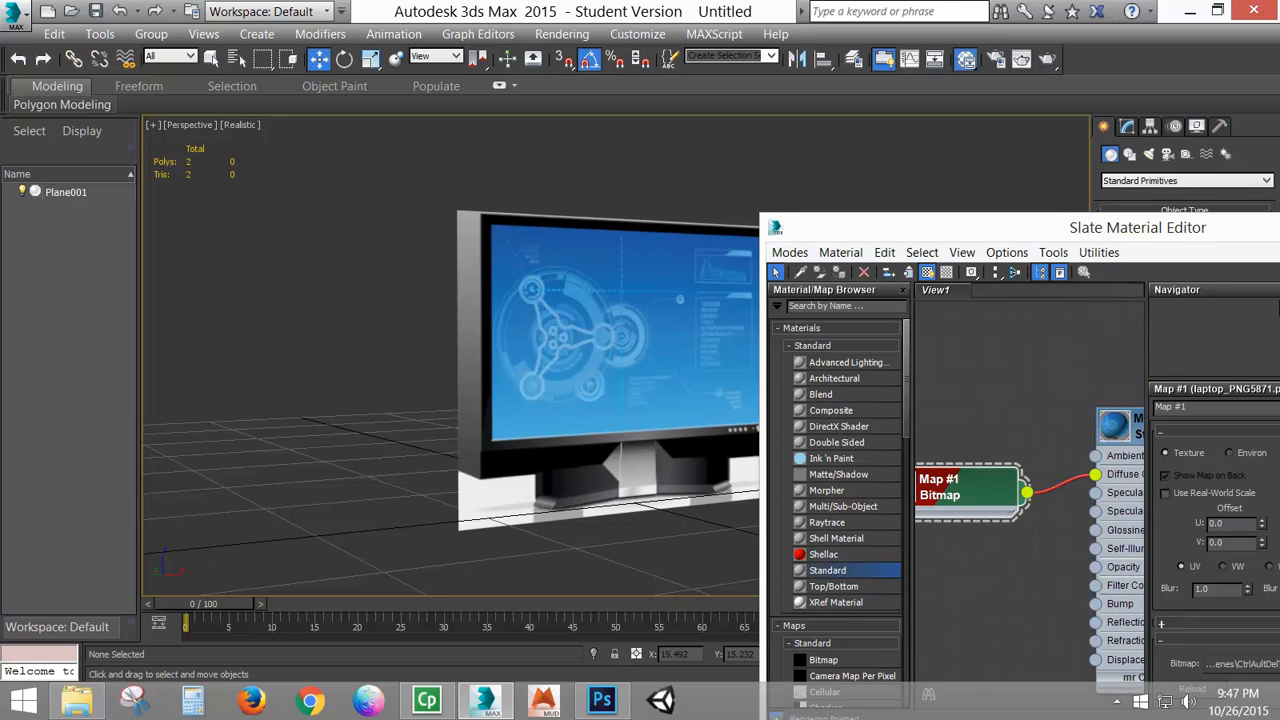
left_click_drag(1172, 244, 757, 138)
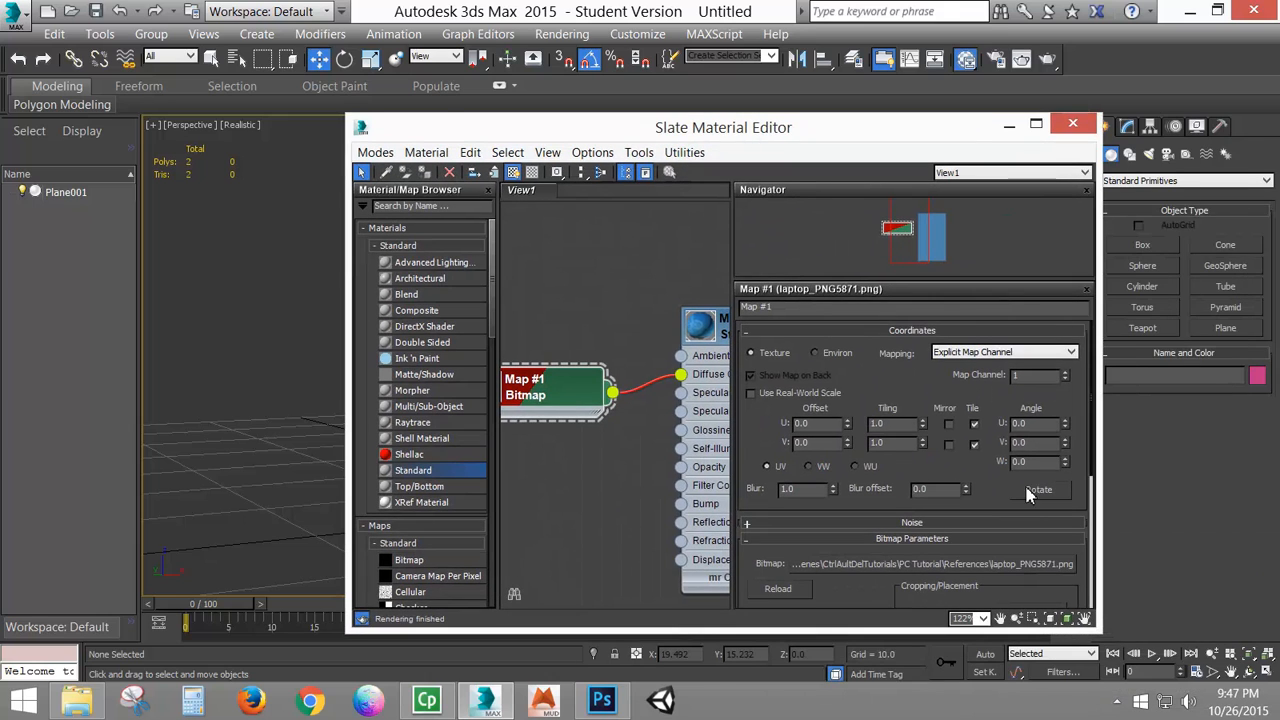
scroll(994, 486, "down", 5)
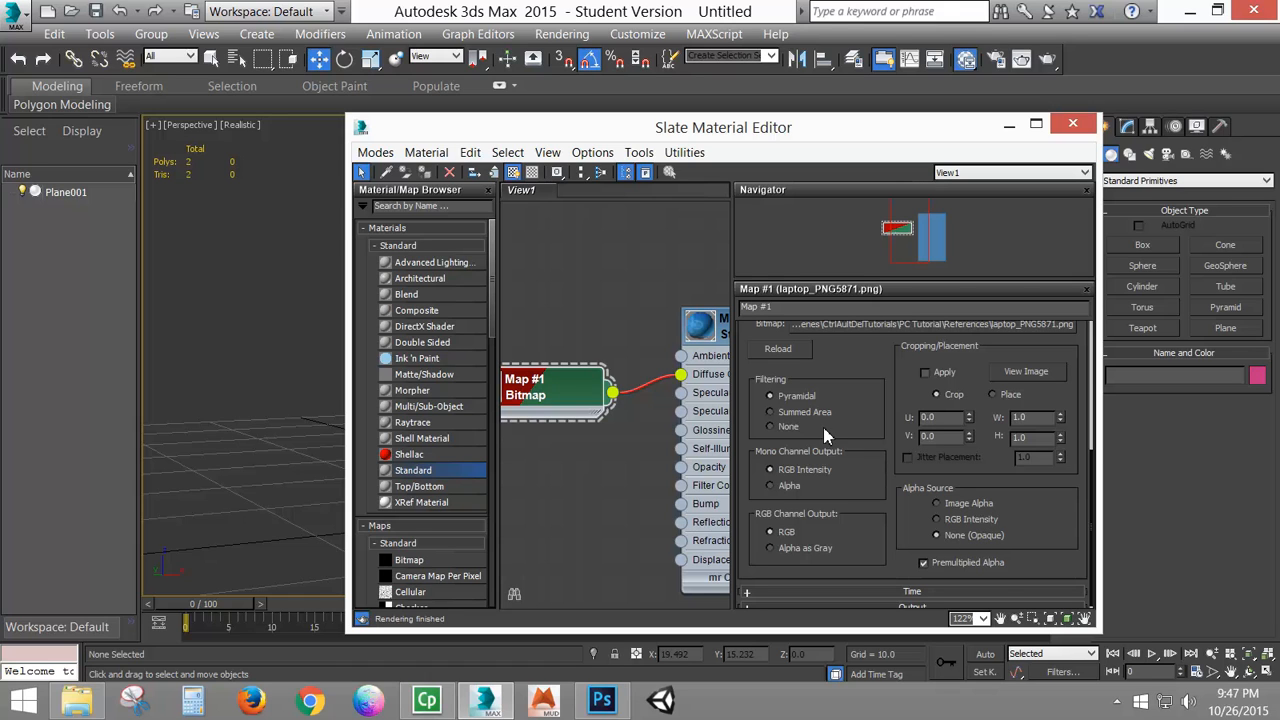
left_click_drag(561, 135, 616, 145)
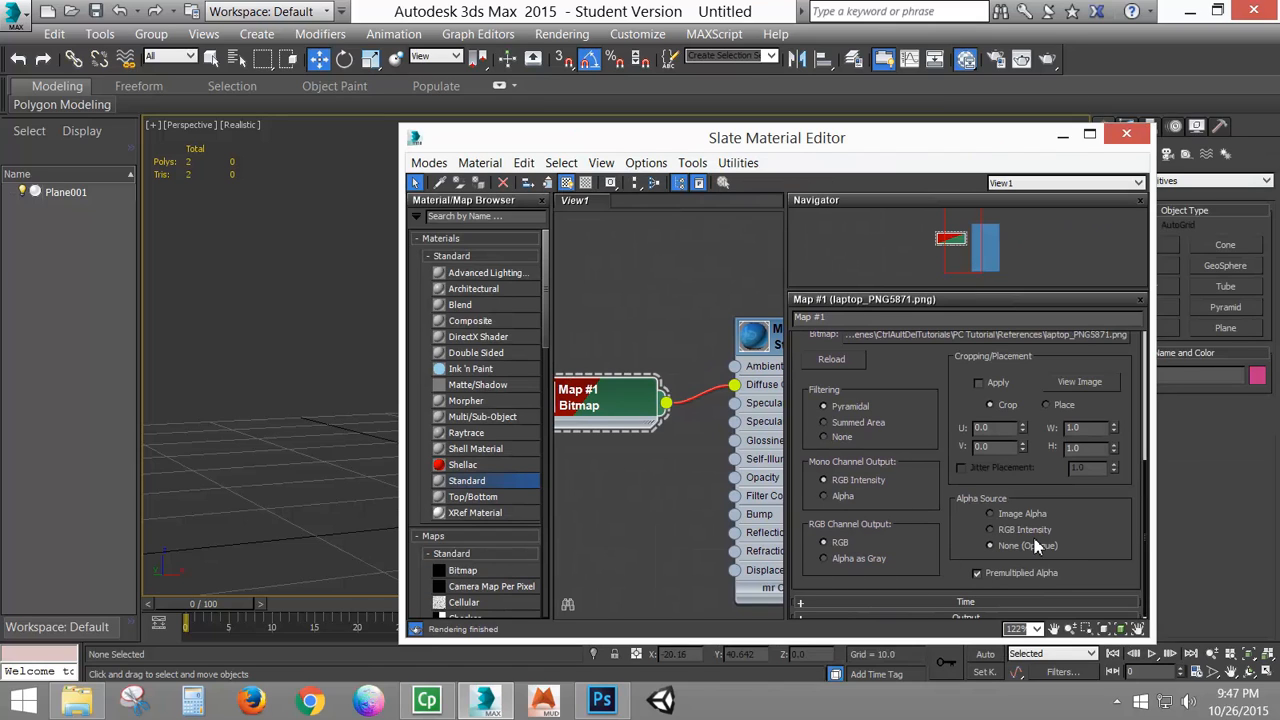
left_click(1127, 134)
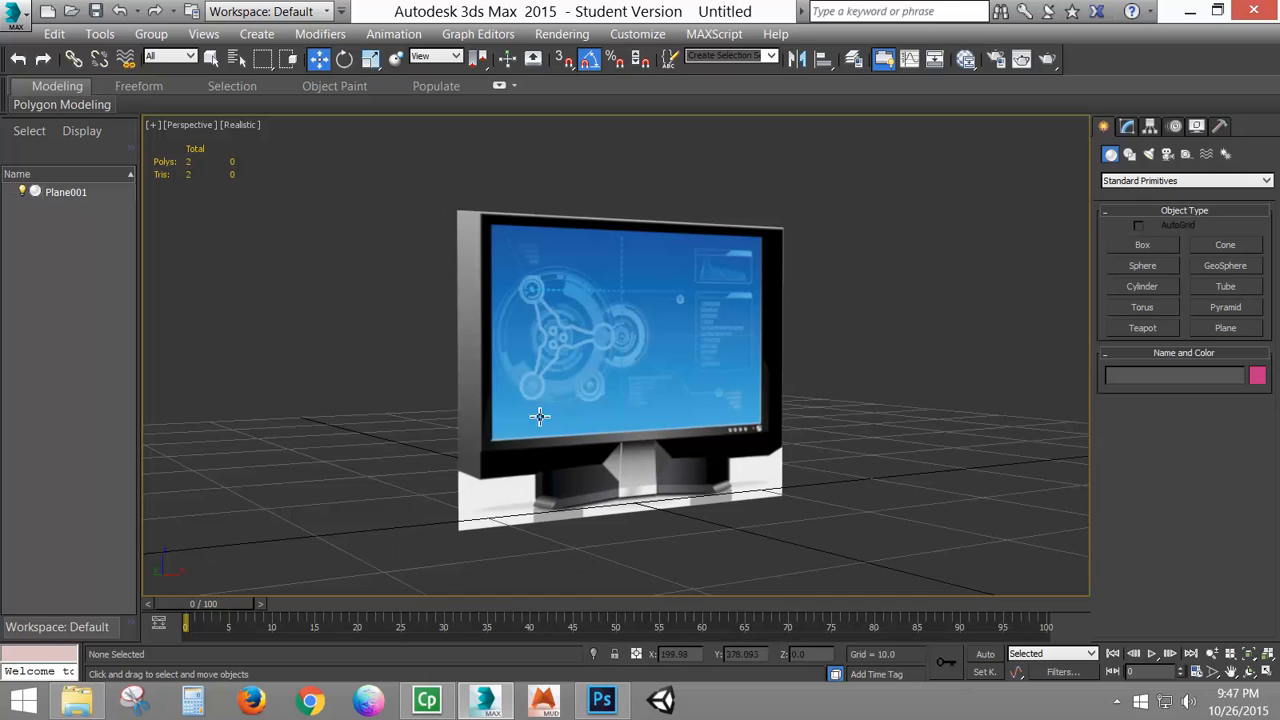
- Switch to the Front view and inspect the lower part of the monitor image on the plane
key("f")
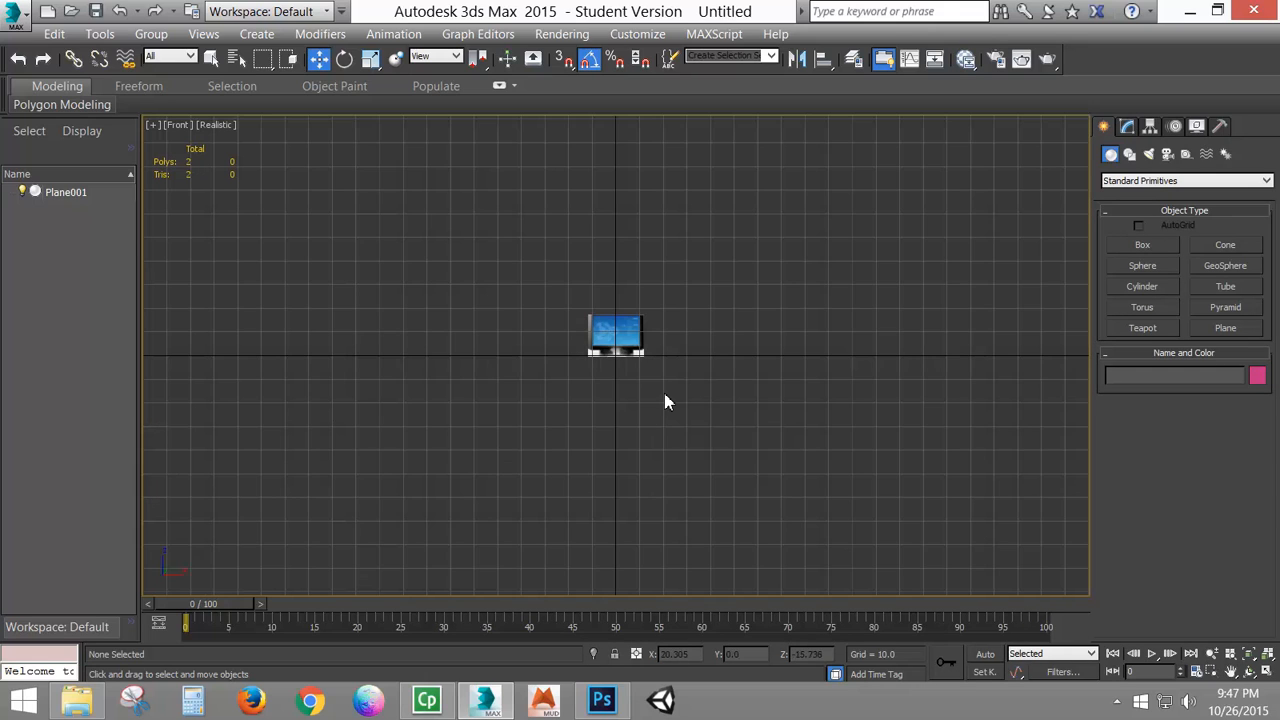
scroll(602, 330, "up", 7)
middle_click_drag(691, 380, 671, 263)
scroll(671, 262, "down", 1)
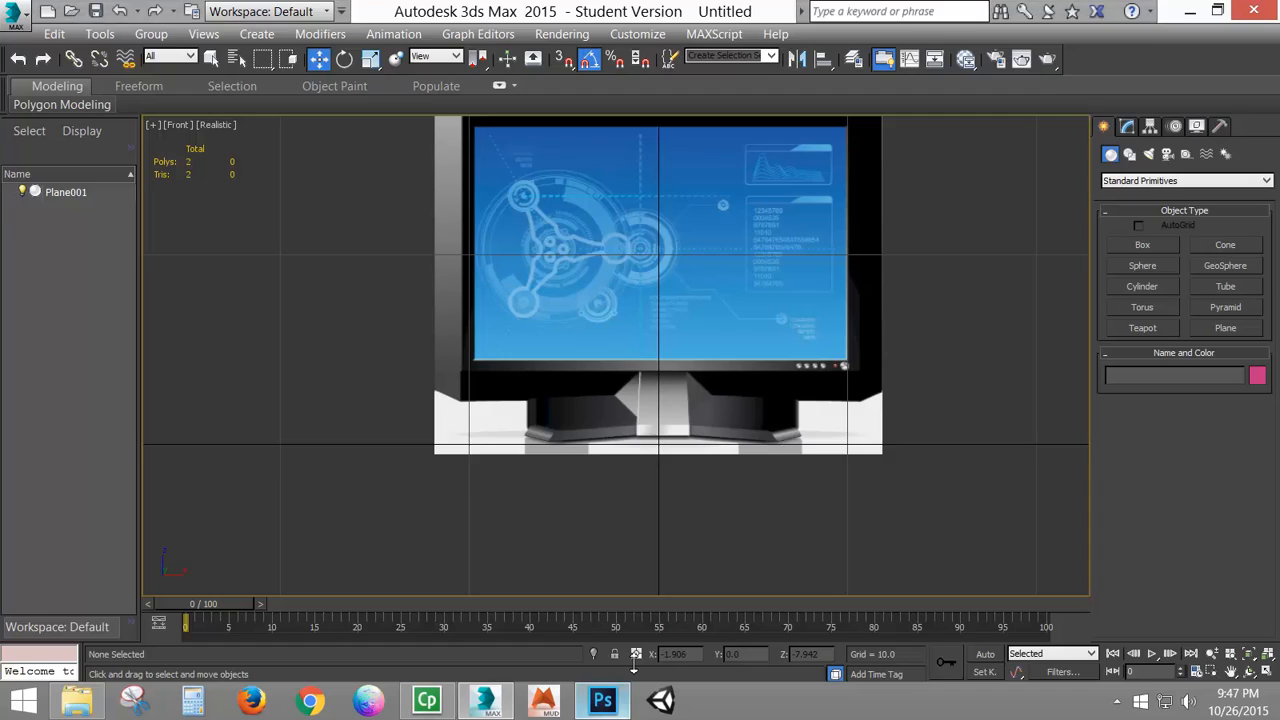
- Switch to Photoshop and create a new empty layer beneath Layer 0 in the monitor image
left_click(605, 701)
left_click(911, 497)
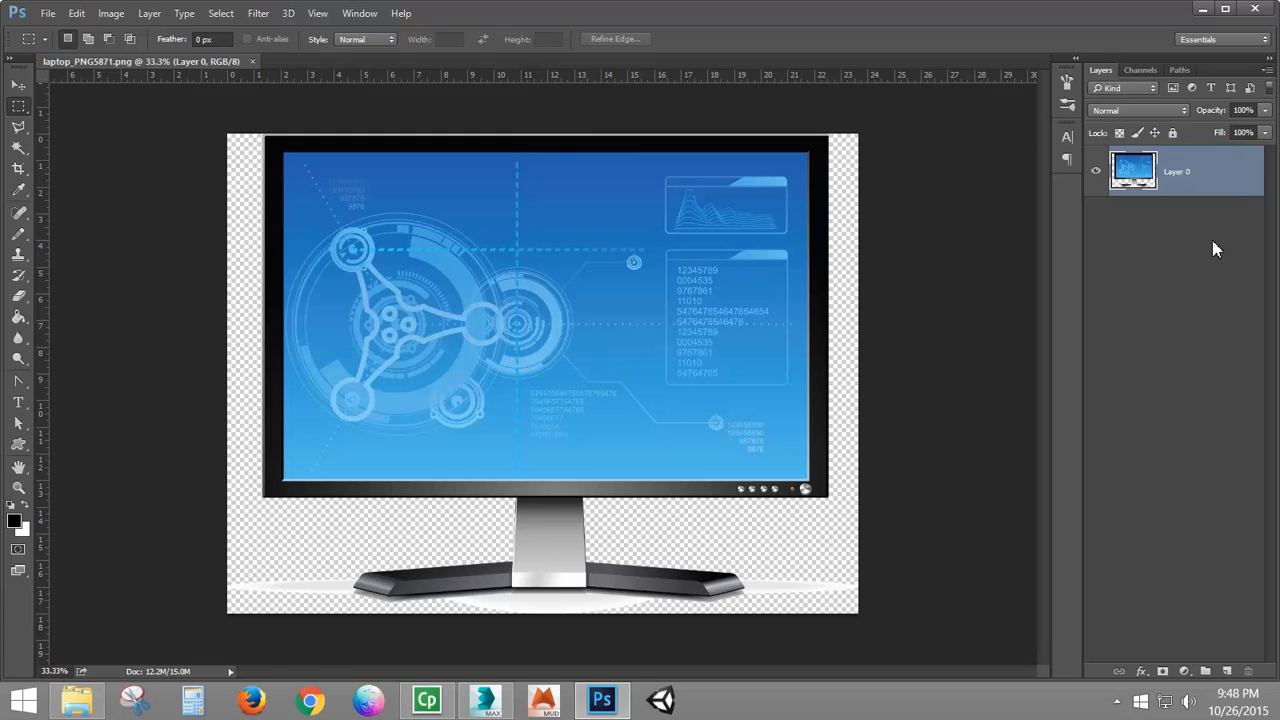
key("ctrl+shift+n")
key("Return")
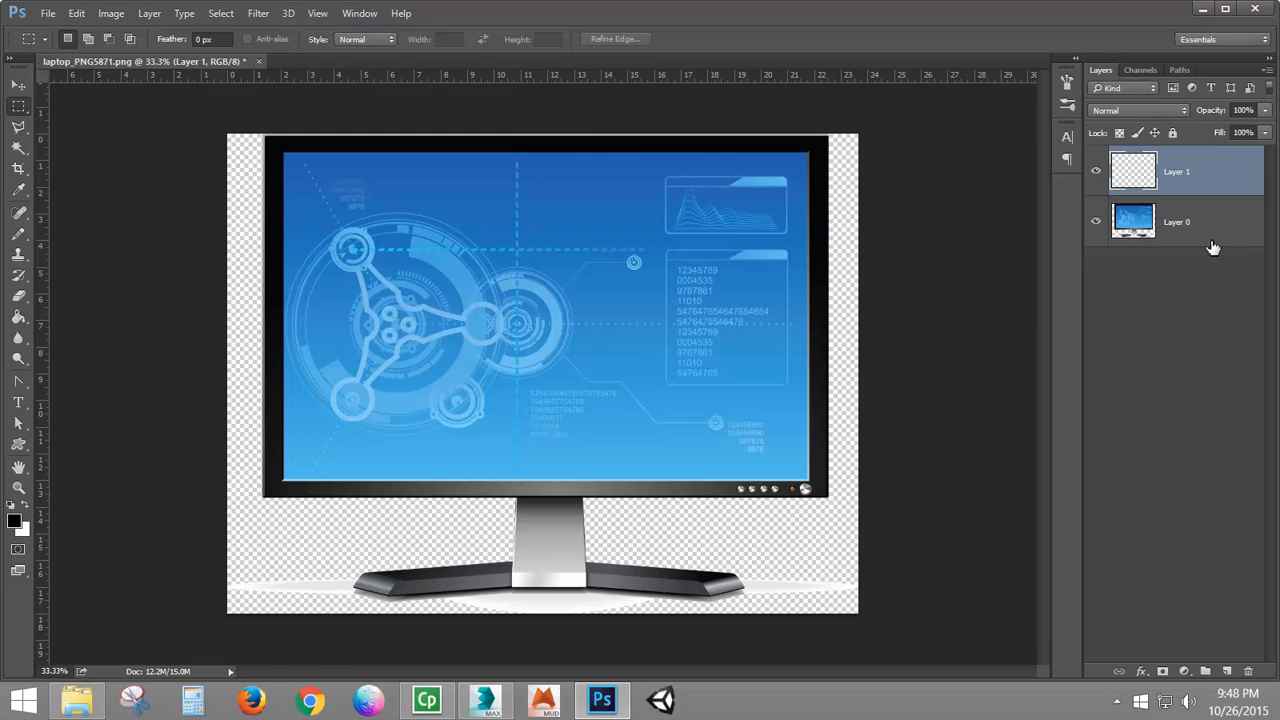
left_click_drag(1212, 247, 1232, 338)
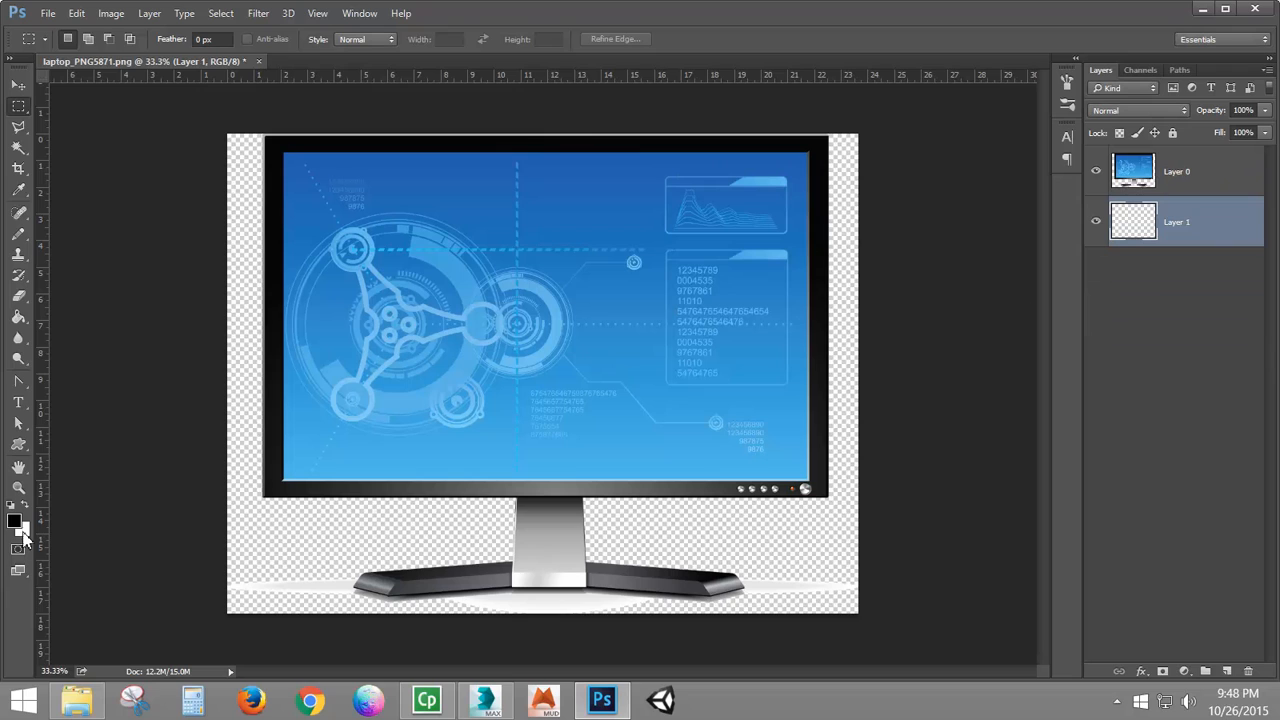
- Fill the new bottom layer with light gray b4b4b4 using the Paint Bucket tool
left_click(18, 318)
left_click(14, 521)
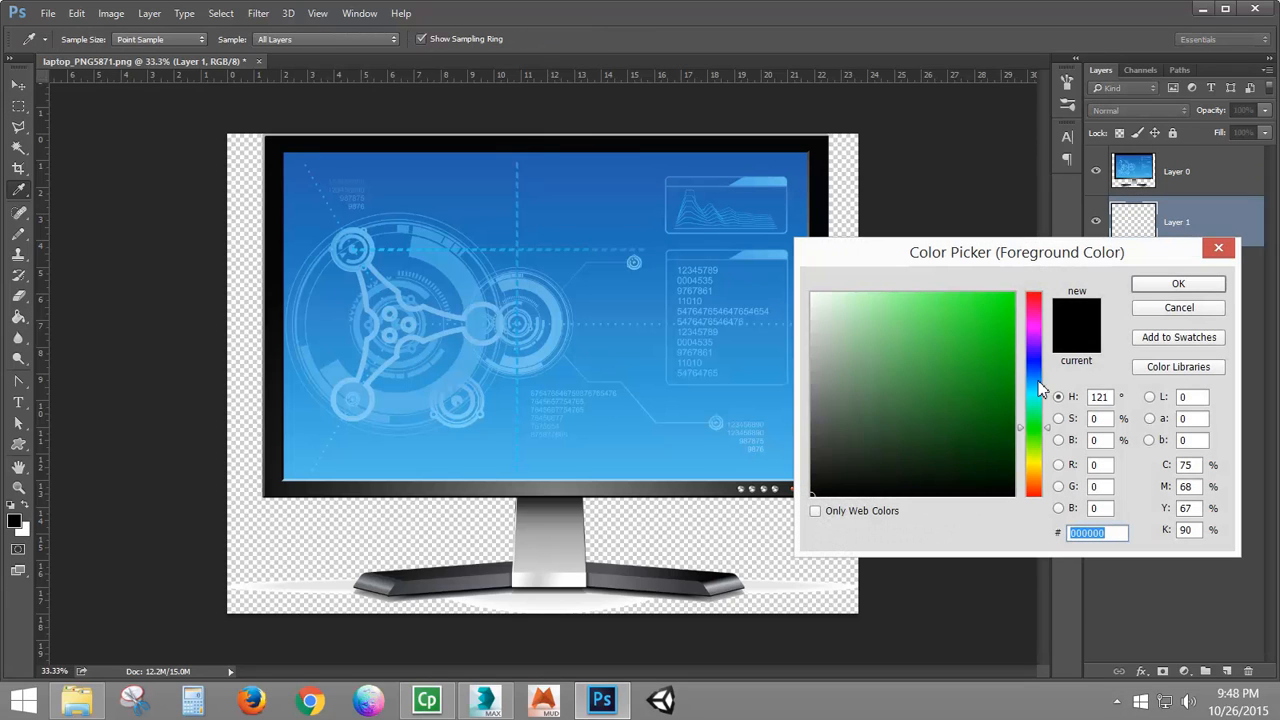
left_click_drag(1036, 364, 1020, 380)
left_click(812, 387)
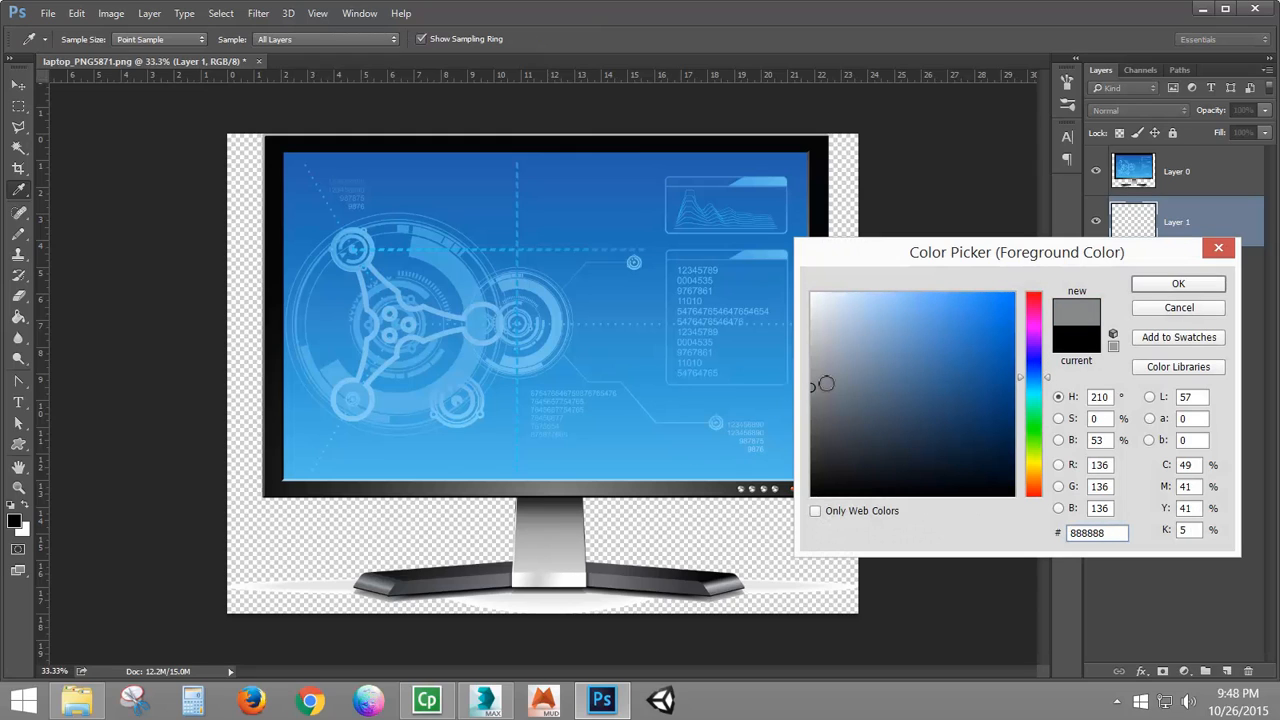
left_click_drag(826, 383, 795, 352)
left_click(1178, 284)
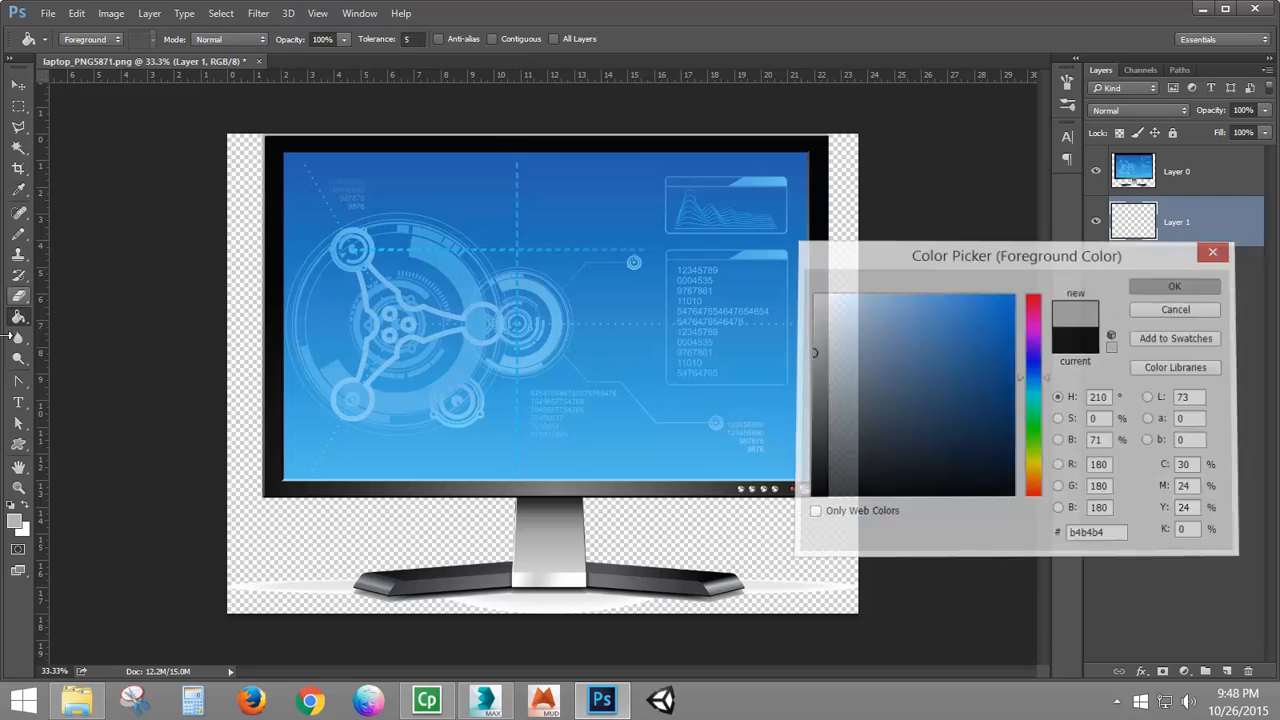
left_click(396, 520)
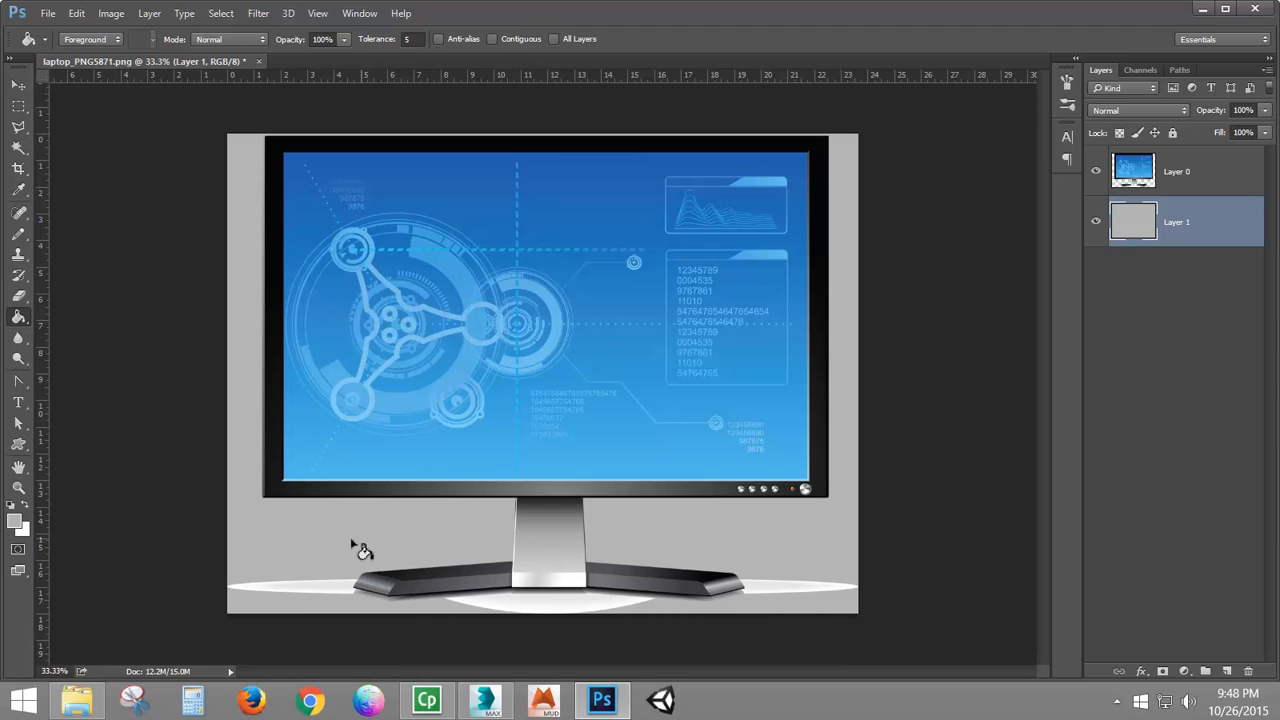
- Fill the bottom layer with white and merge it with Layer 0 into a single layer
left_click(248, 560)
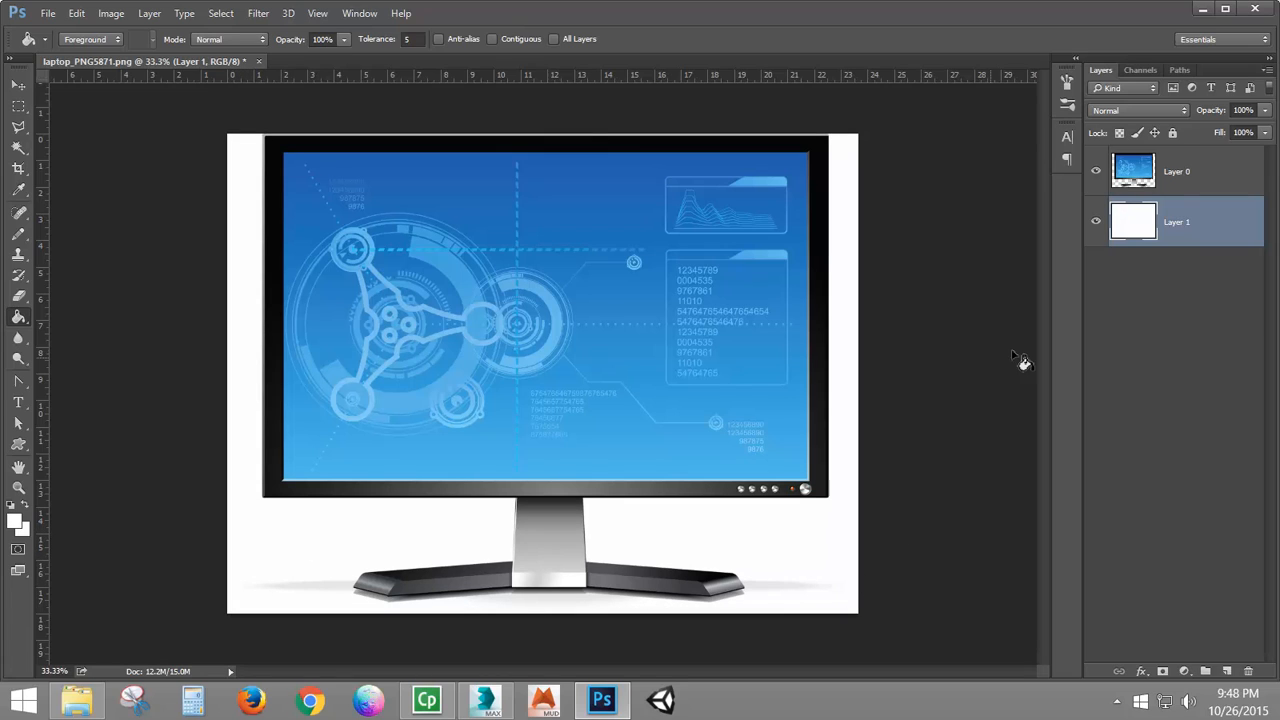
left_click(1237, 177, "shift")
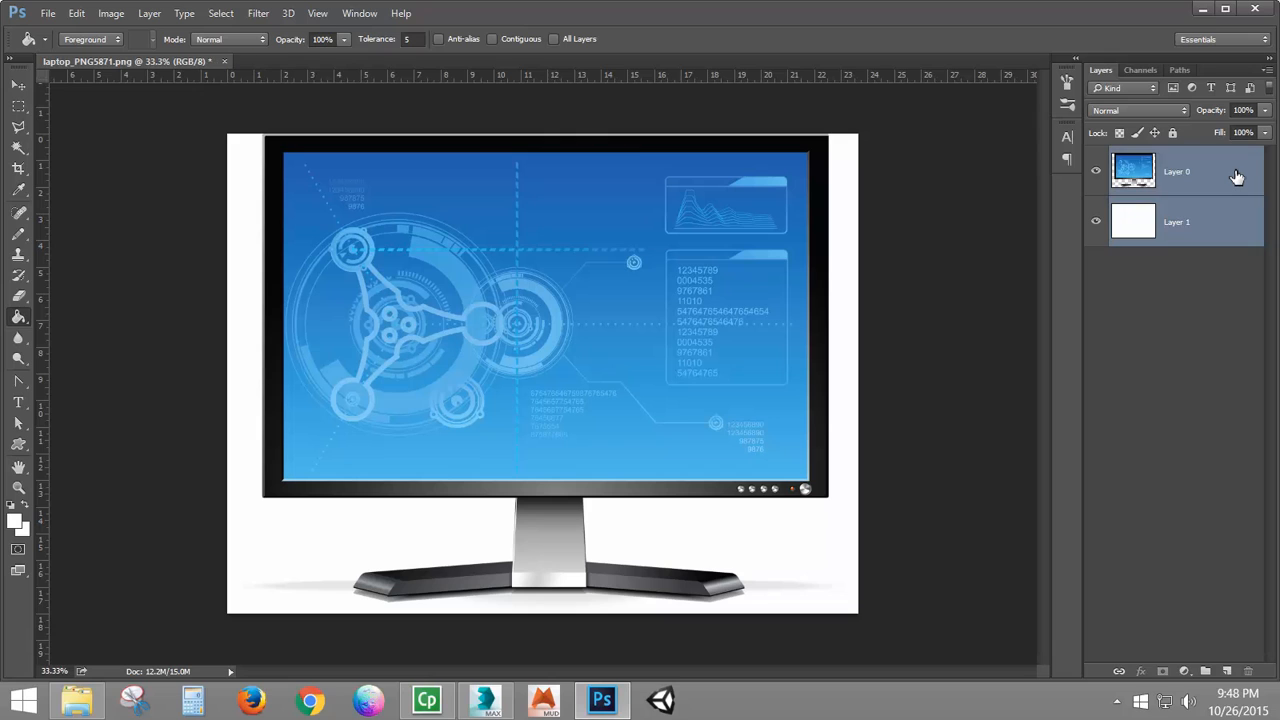
key("ctrl+e")
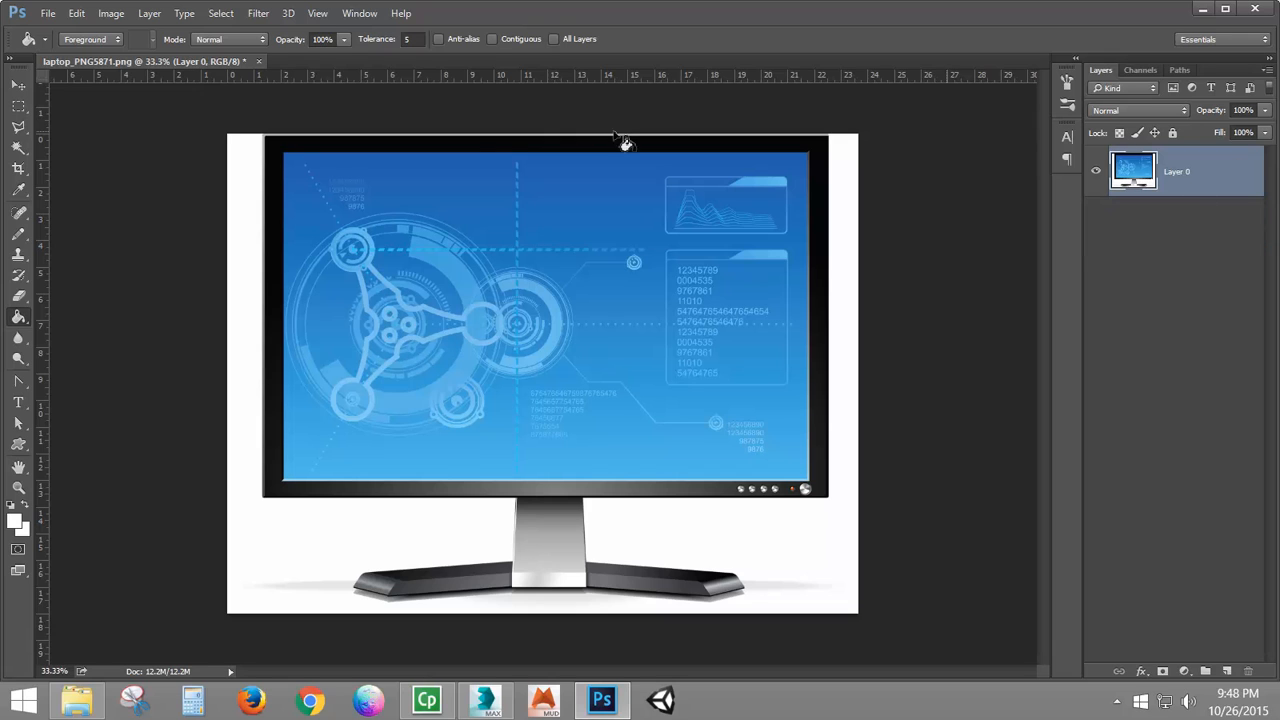
- Save the edited laptop_PNG5871.png and switch to 3ds Max to check the updated texture in the Front view
left_click(47, 13)
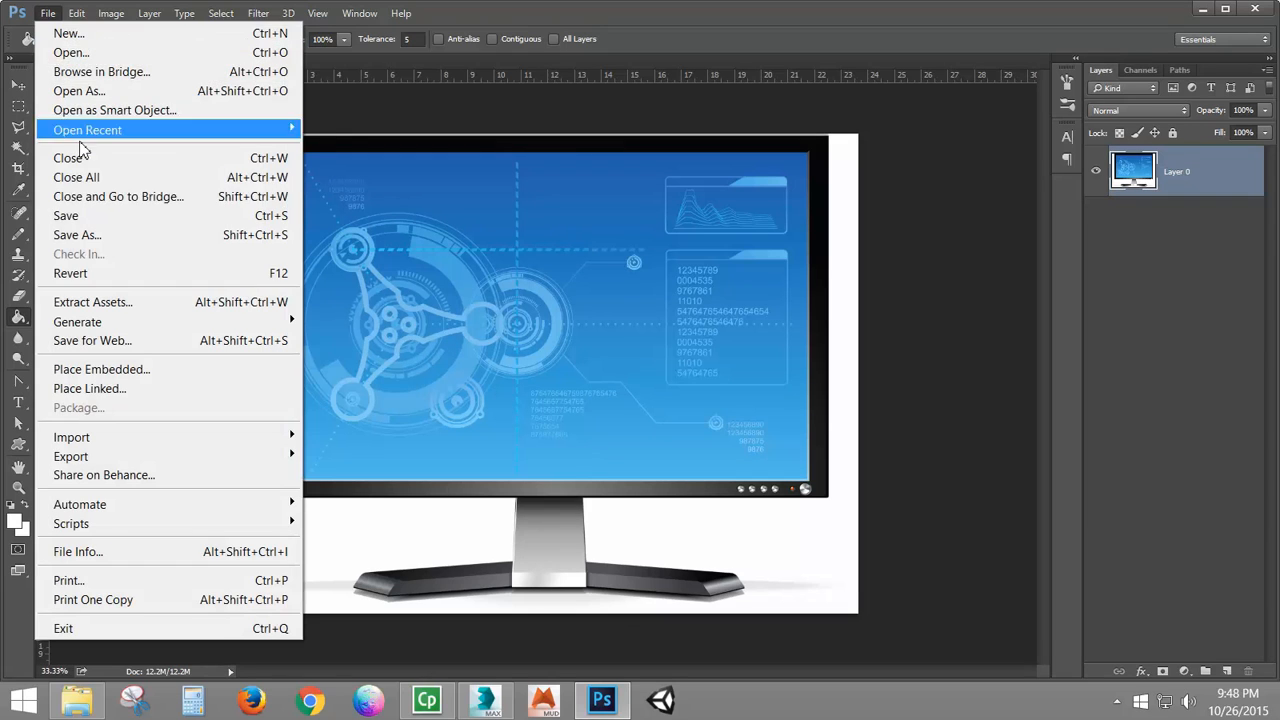
left_click(88, 212)
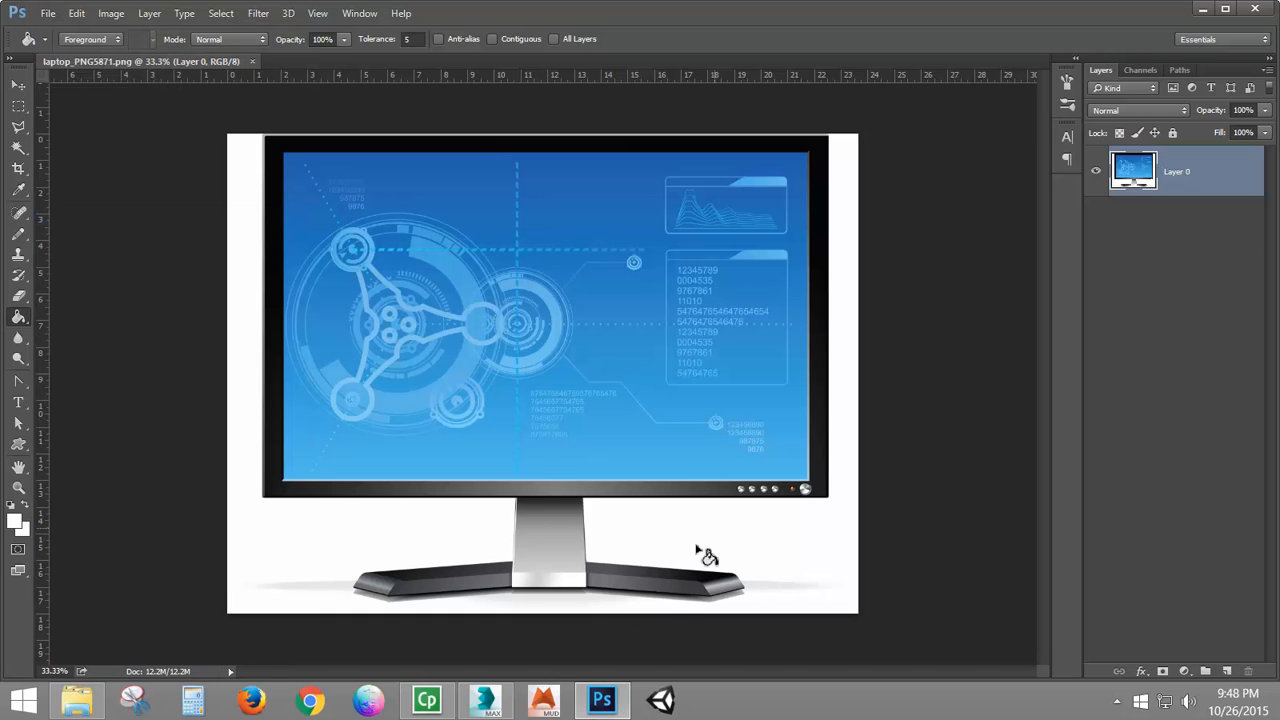
left_click(603, 700)
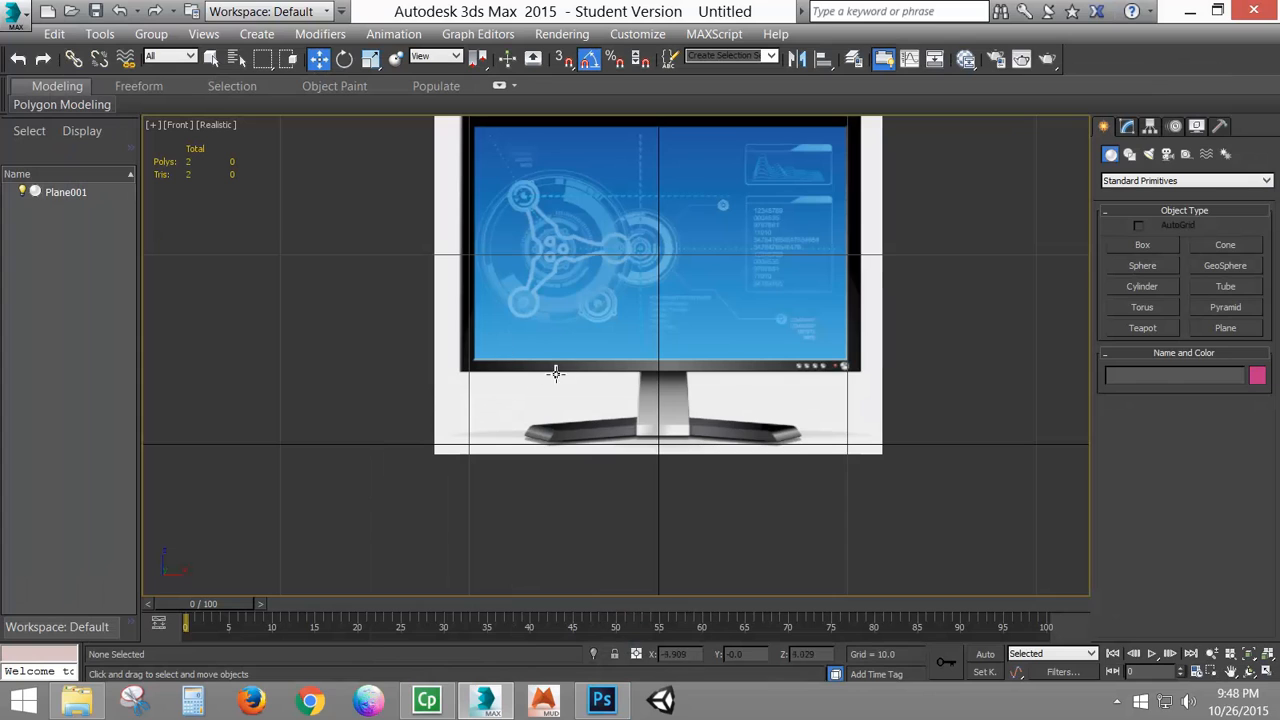
middle_click_drag(668, 336, 646, 418)
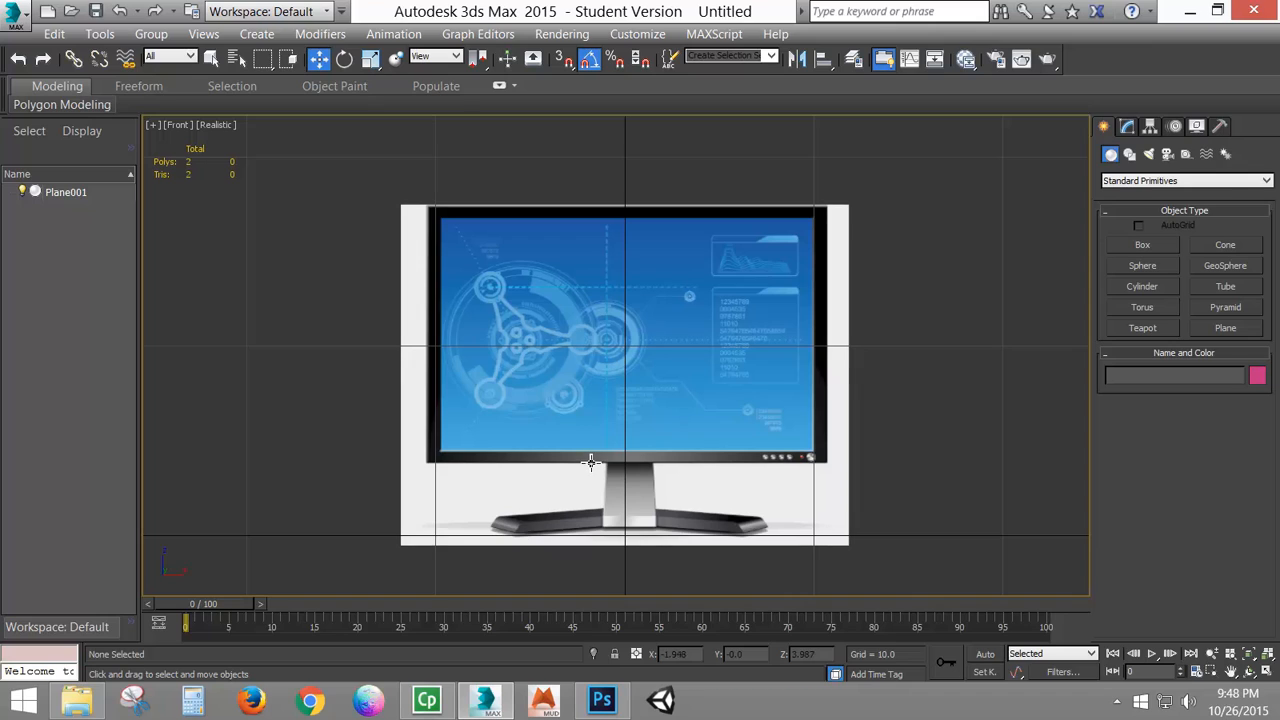
middle_click_drag(668, 391, 674, 393)
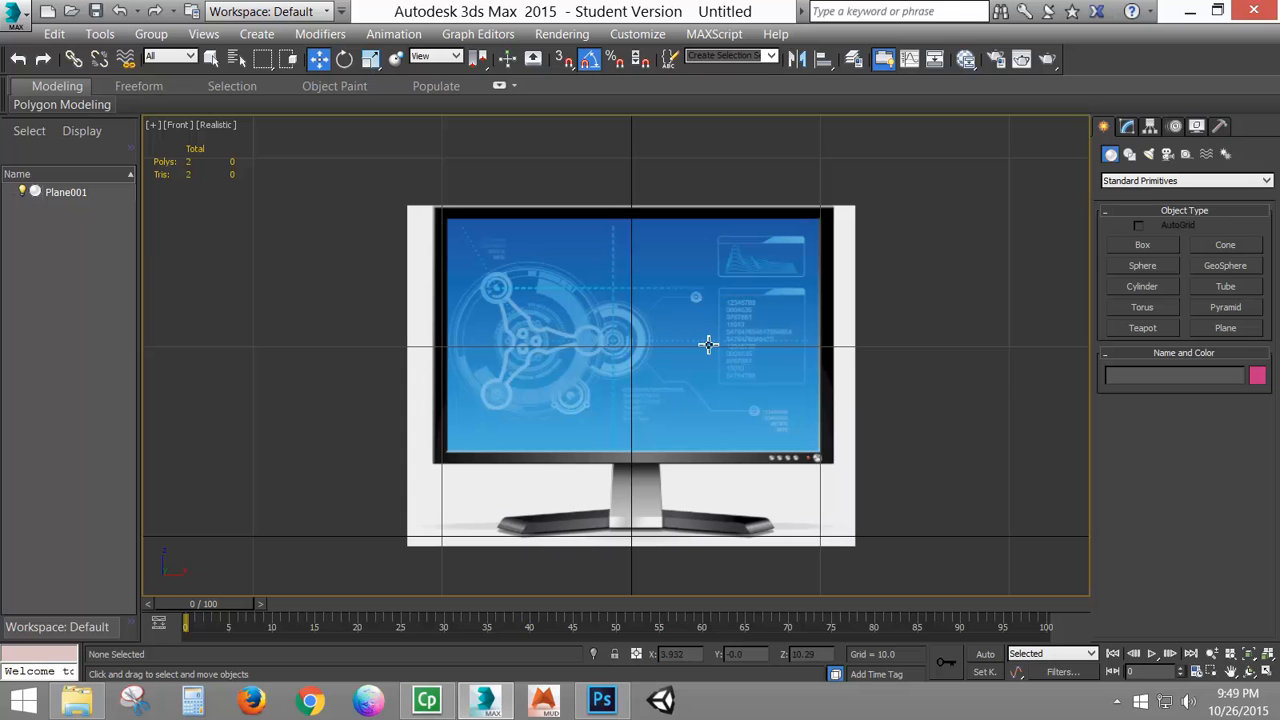
- Switch to the Perspective view and move the monitor plane back along Y to about 11.8
key("p")
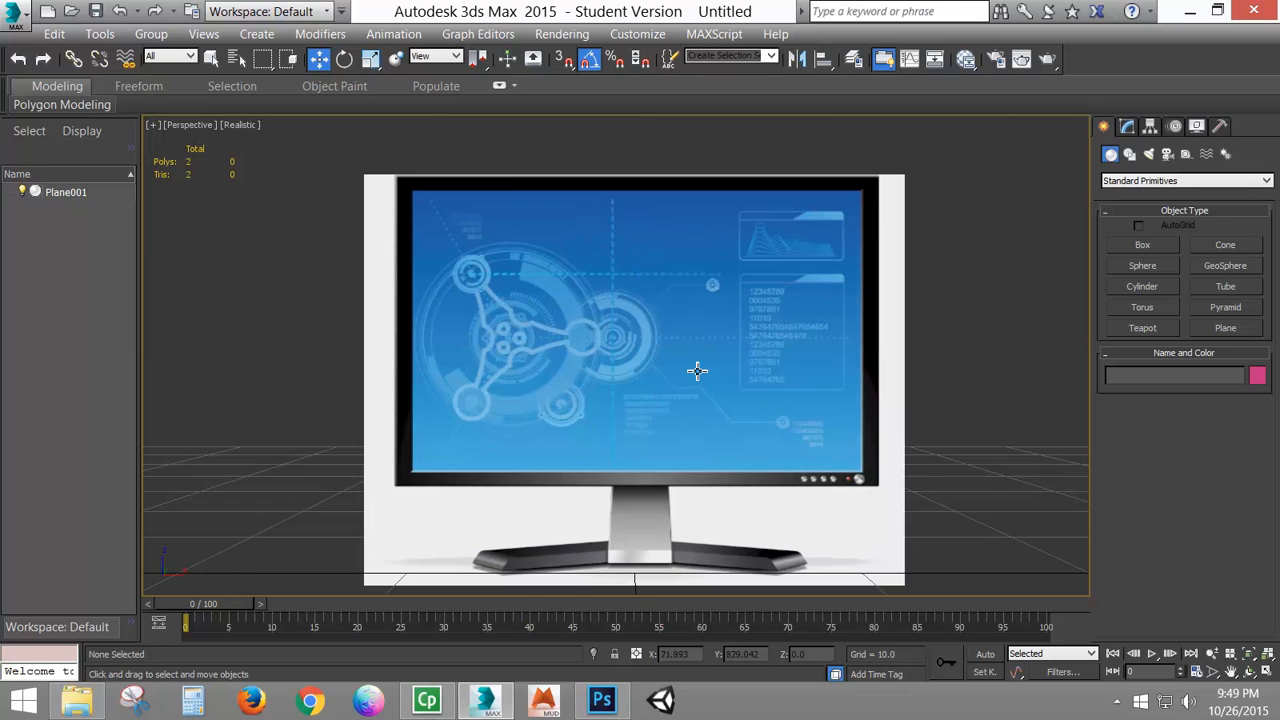
scroll(695, 371, "down", 3)
mouse_move(668, 416)
middle_mouse_down("alt")
mouse_move(660, 423)
mouse_move(692, 421)
middle_mouse_up("alt")
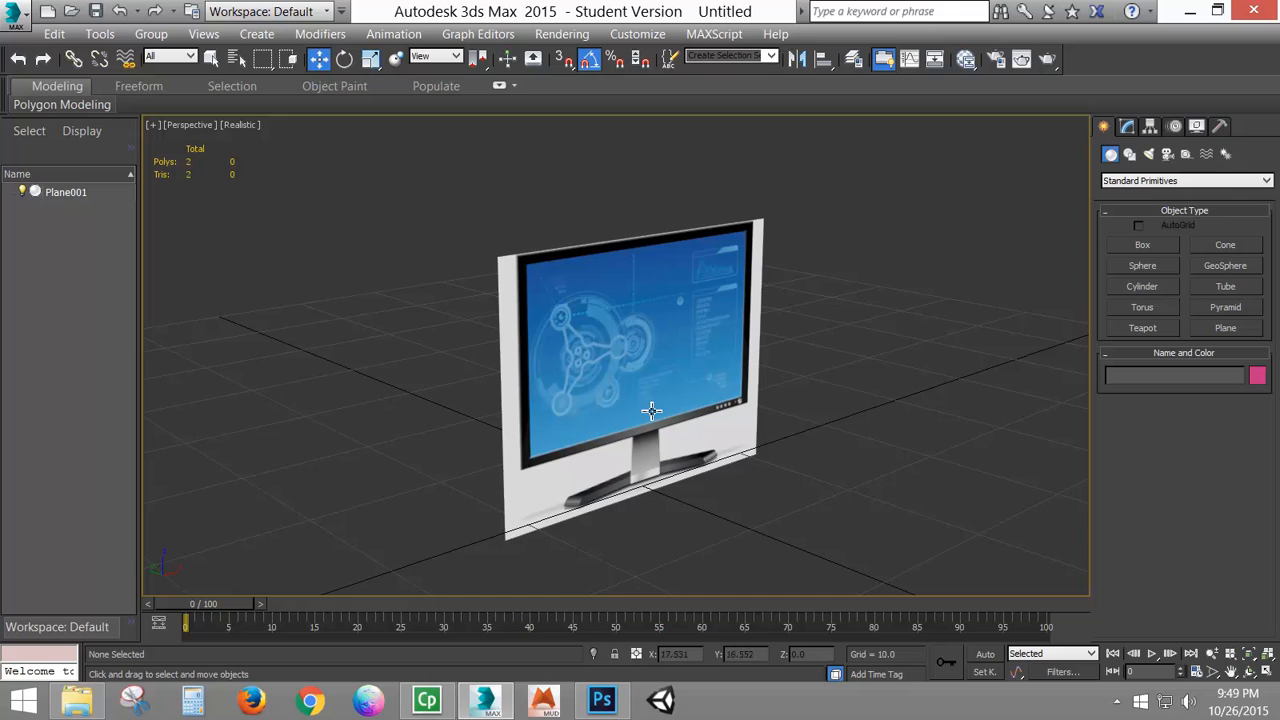
middle_click_drag(697, 343, 690, 395)
left_click(567, 395)
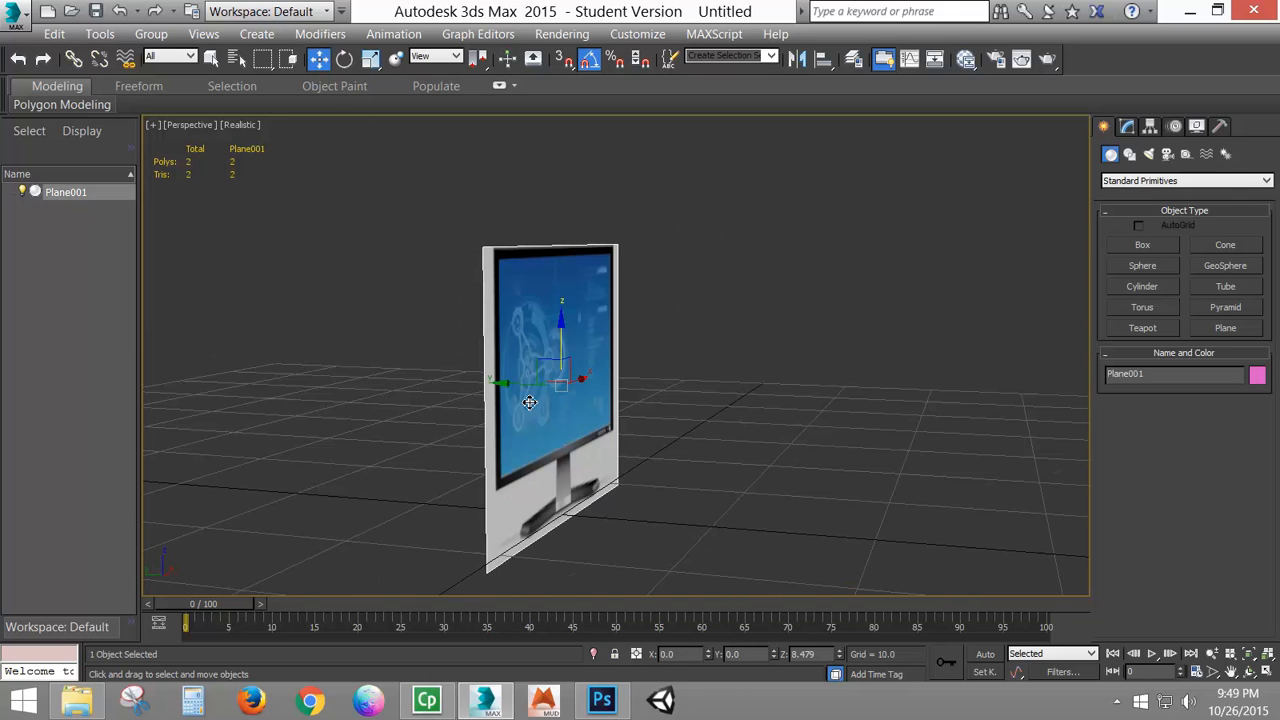
left_click_drag(522, 385, 358, 365)
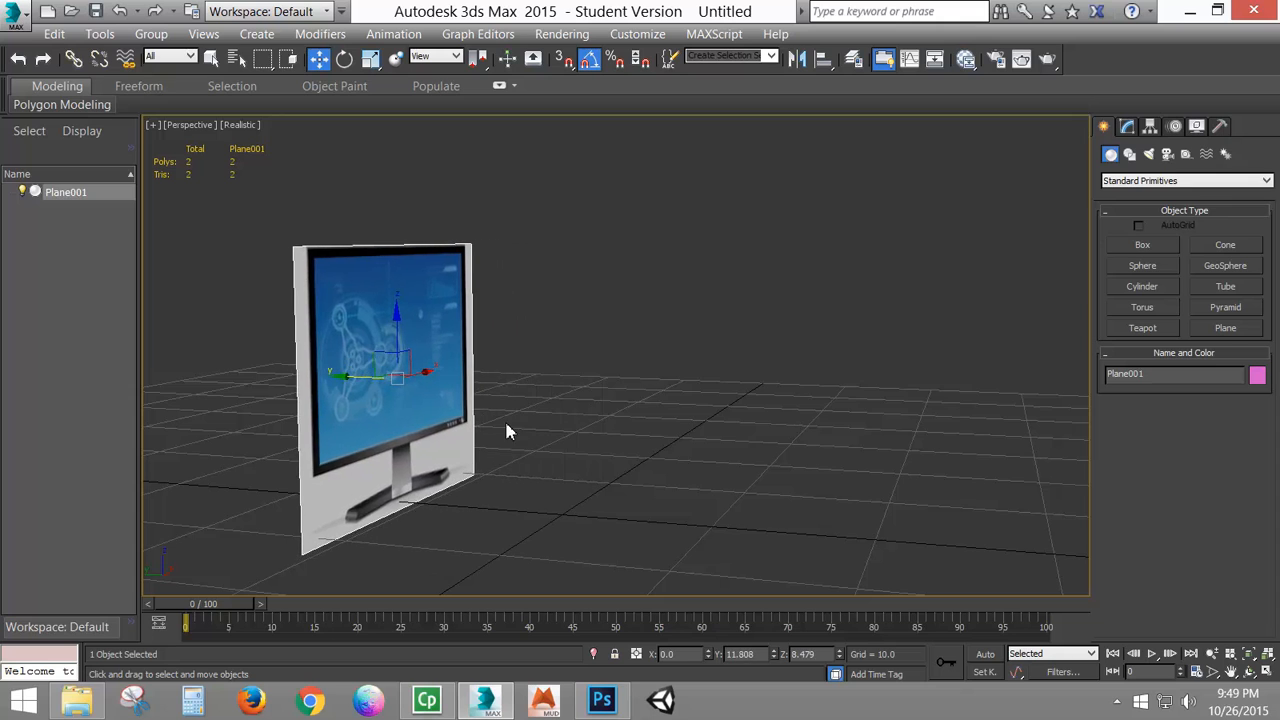
- Lower the monitor plane to about Z 8.05 so the stand's base sits on the grid
middle_click_drag(507, 426, 404, 420, "alt")
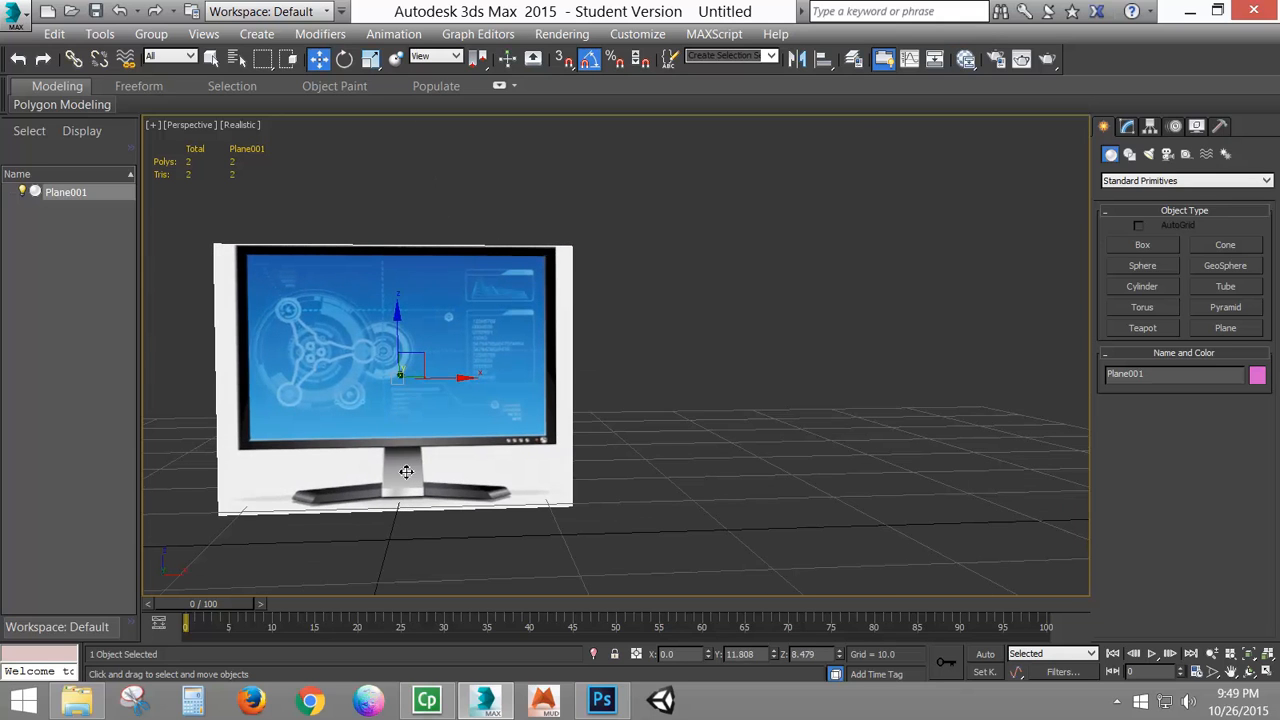
left_click_drag(397, 338, 397, 344)
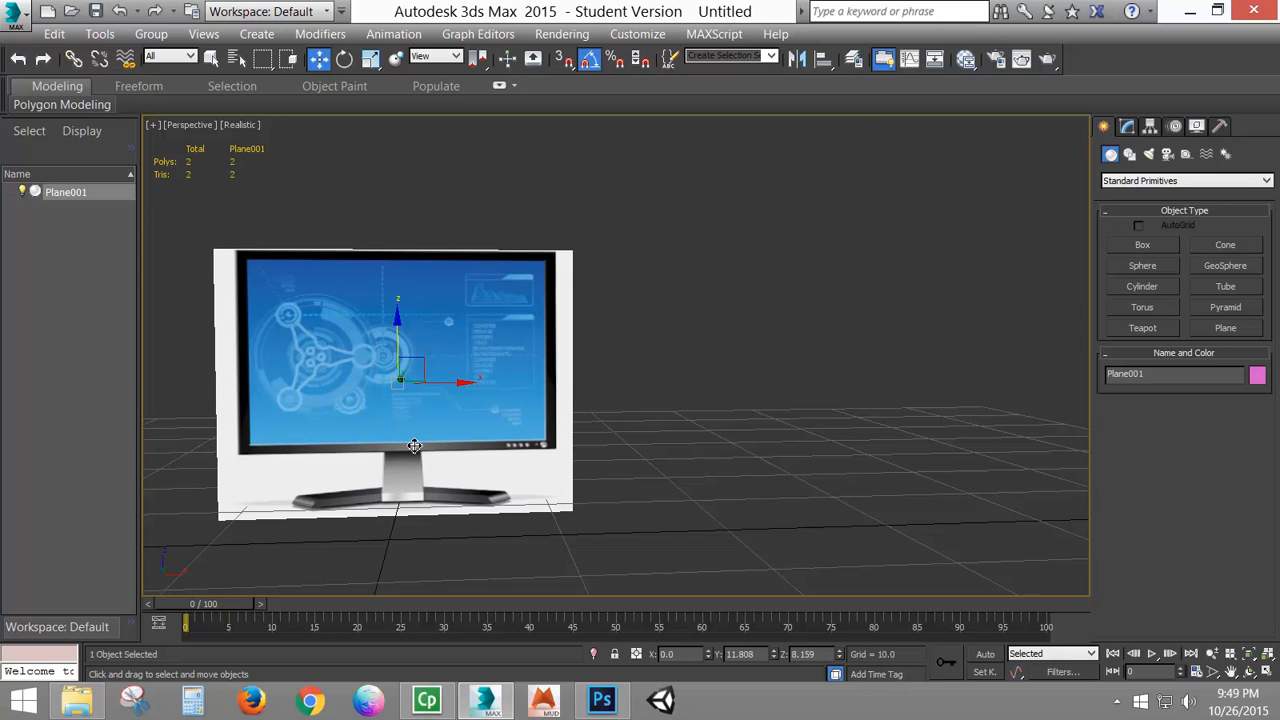
scroll(414, 446, "up", 6)
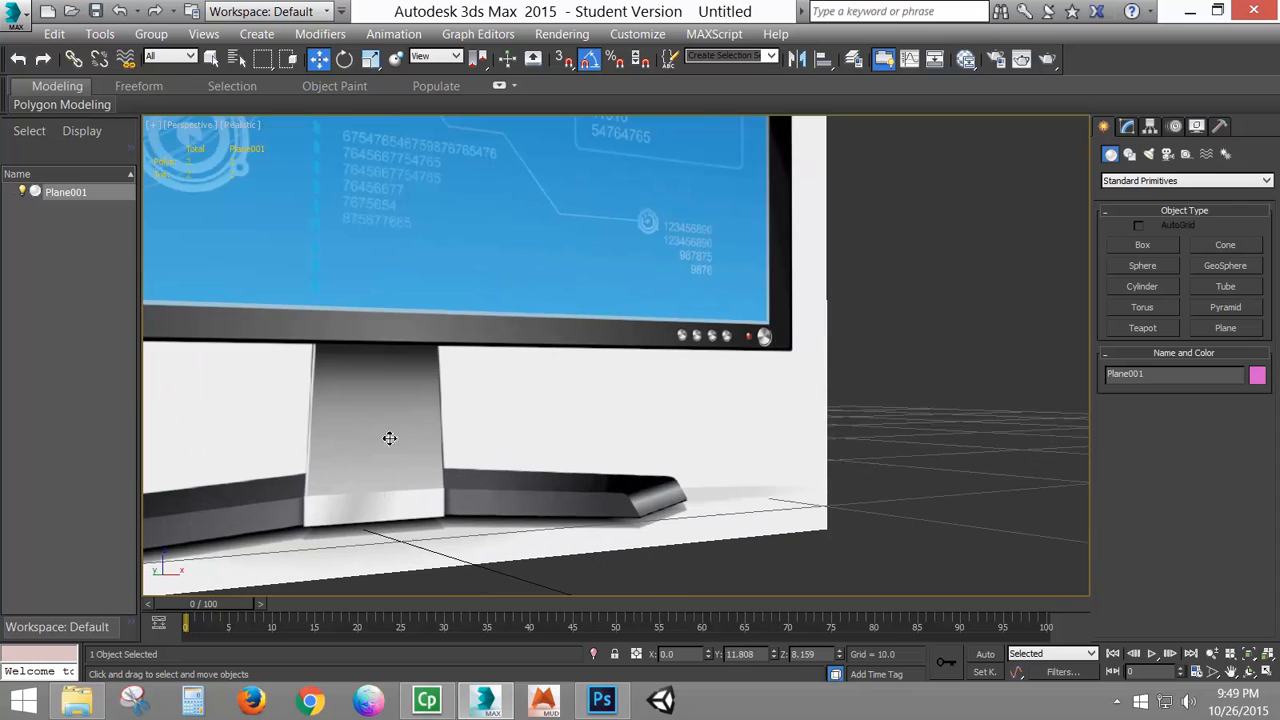
left_click_drag(413, 238, 410, 243)
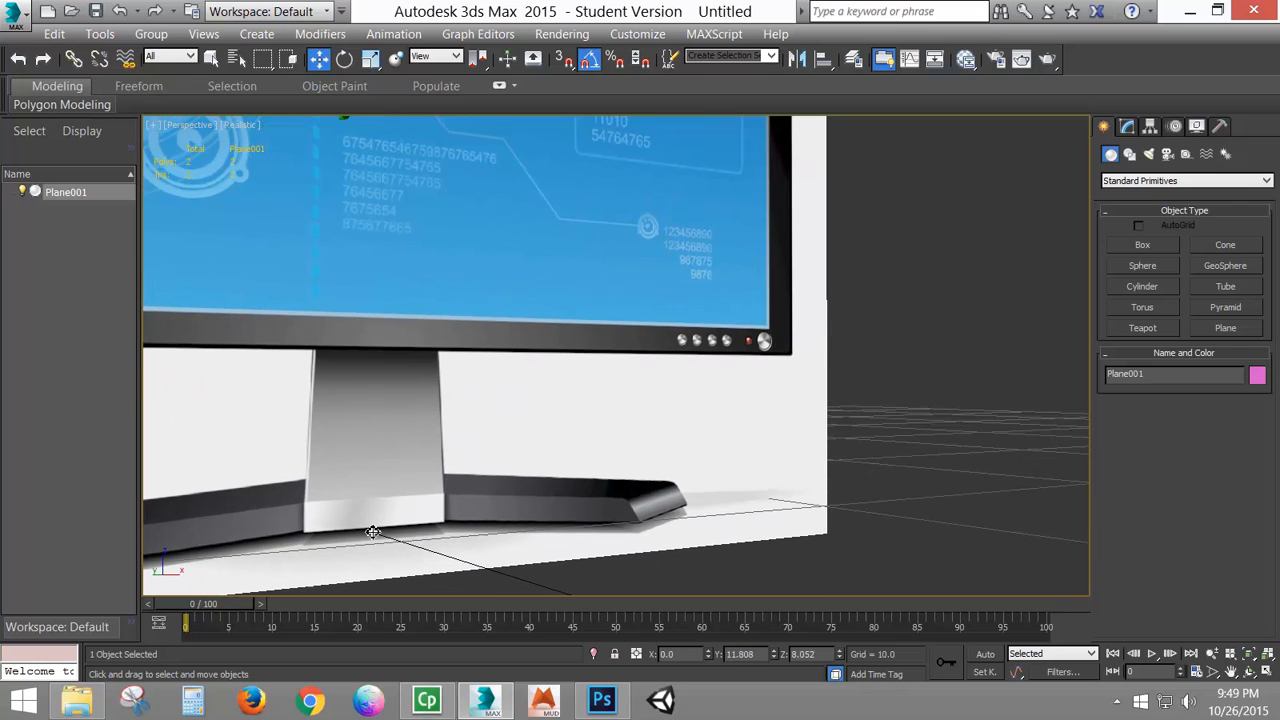
scroll(431, 530, "down", 6)
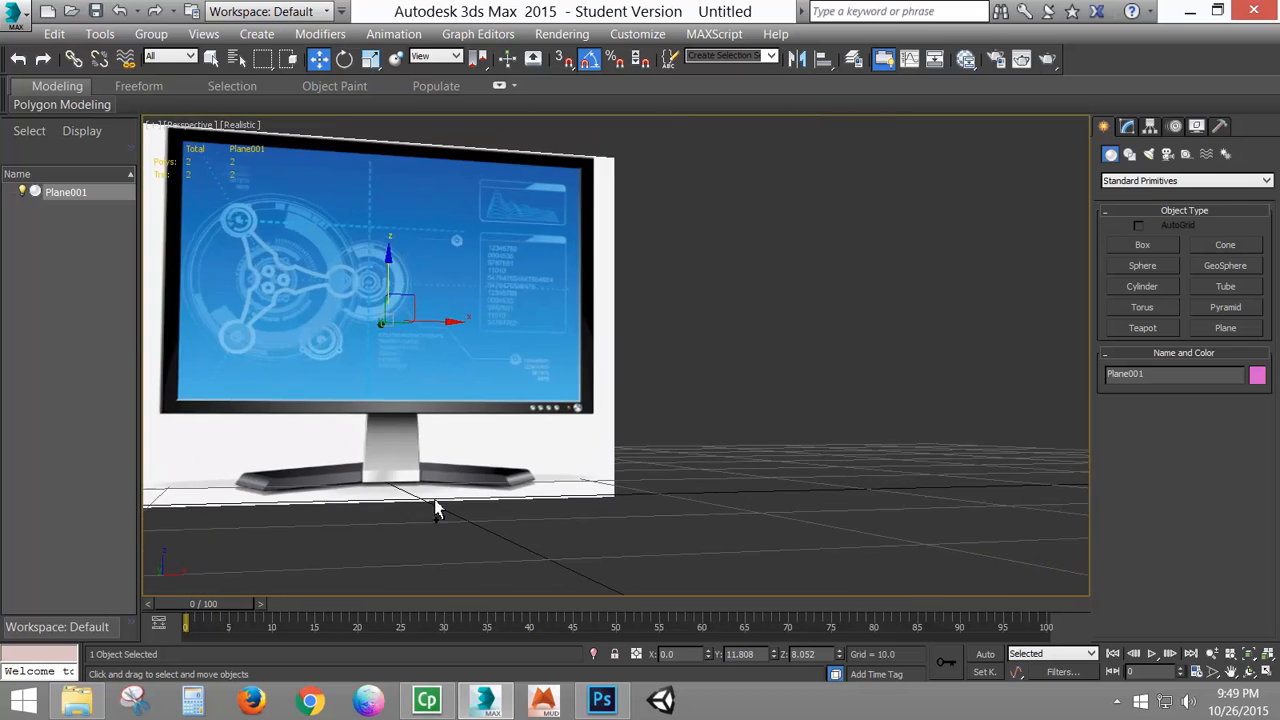
- Freeze the monitor plane through its object properties, with Show Frozen in Gray turned off
middle_click_drag(437, 509, 757, 445)
scroll(580, 497, "down", 2)
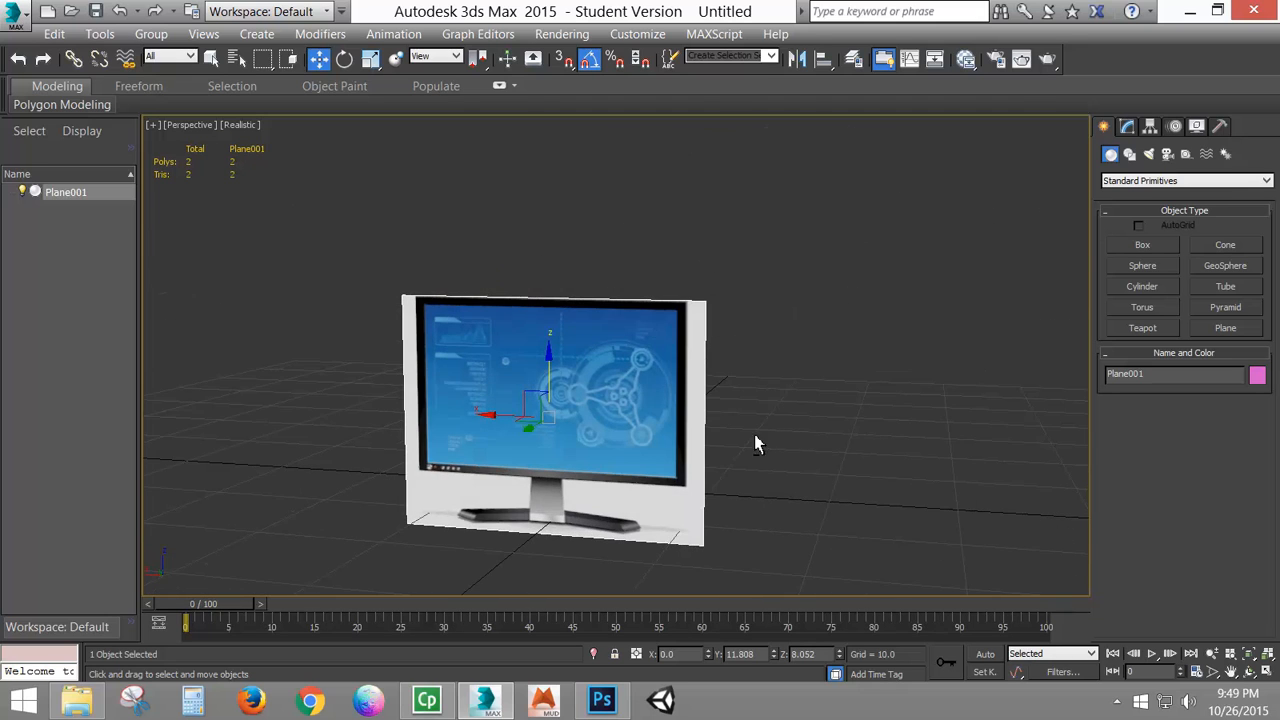
middle_click_drag(642, 379, 546, 393, "alt")
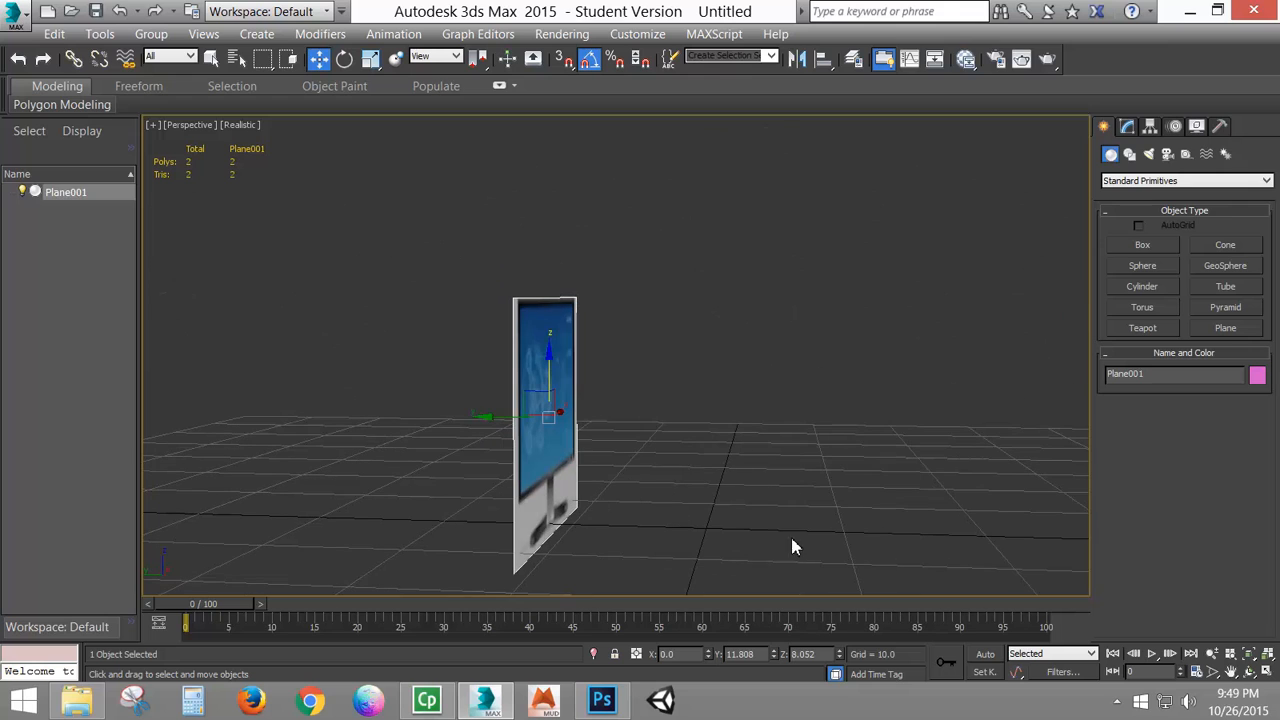
middle_click_drag(721, 476, 689, 486, "alt")
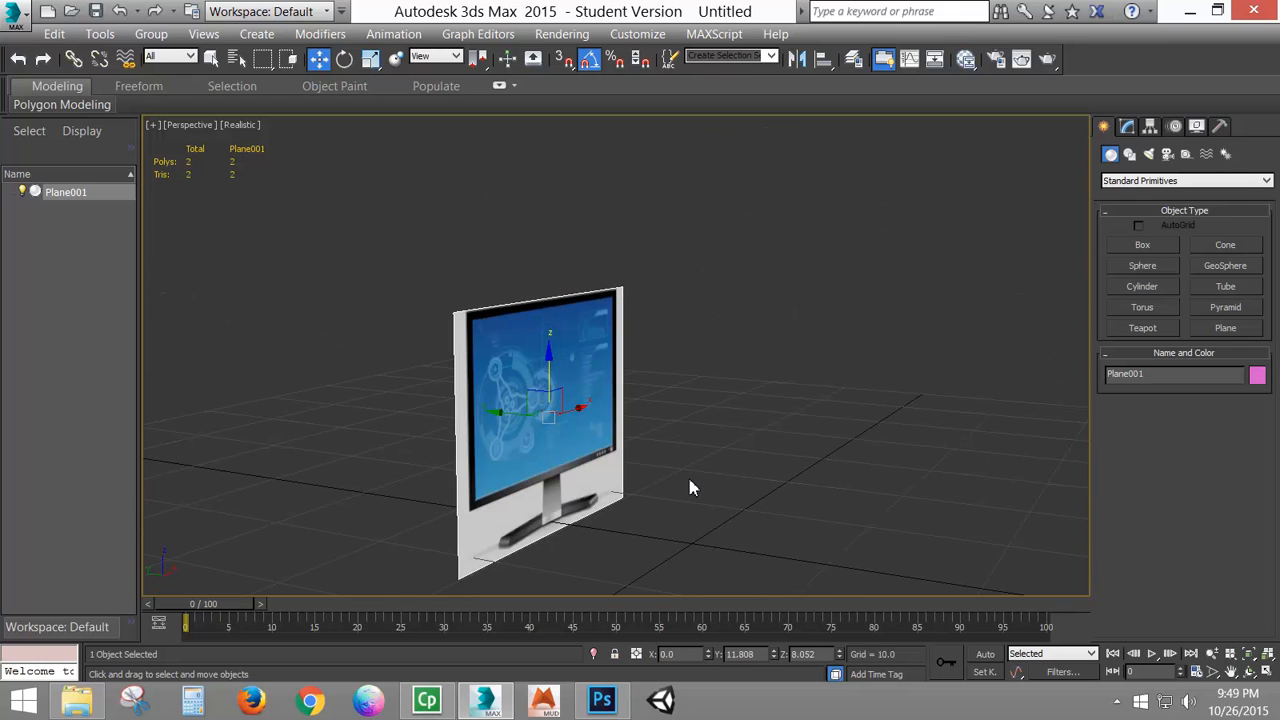
middle_click_drag(623, 417, 613, 381, "alt")
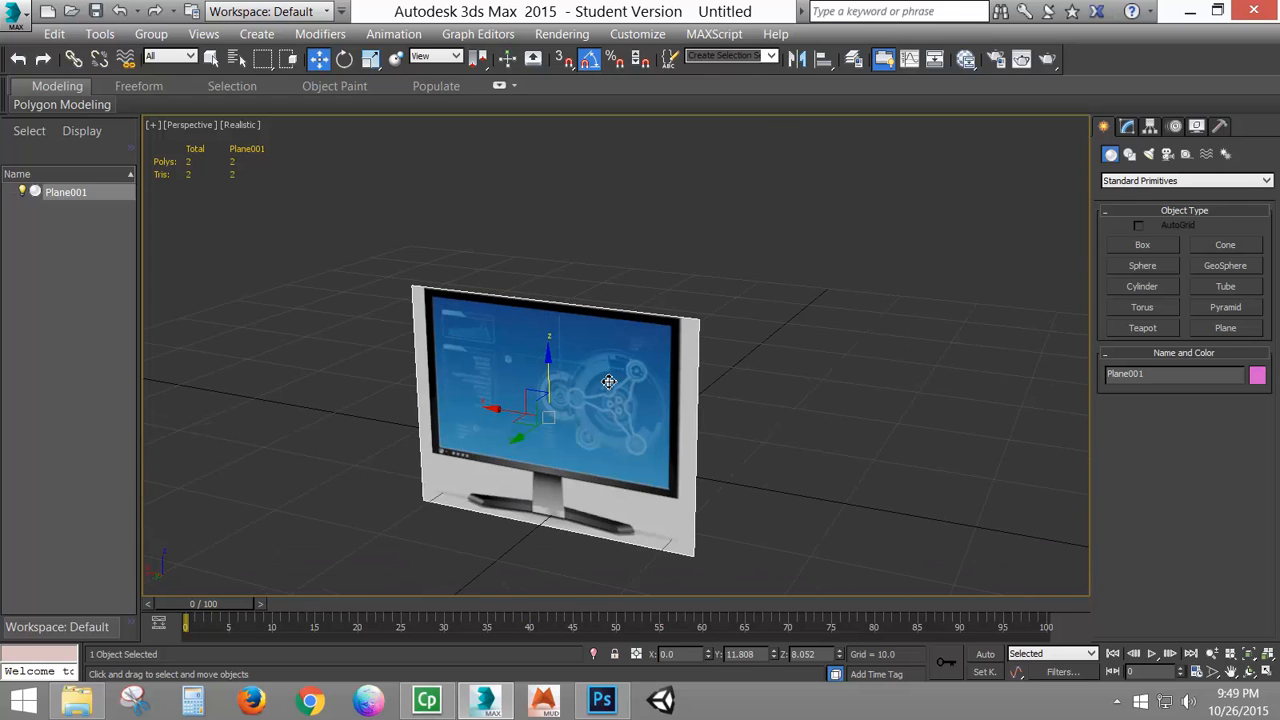
right_click(608, 381)
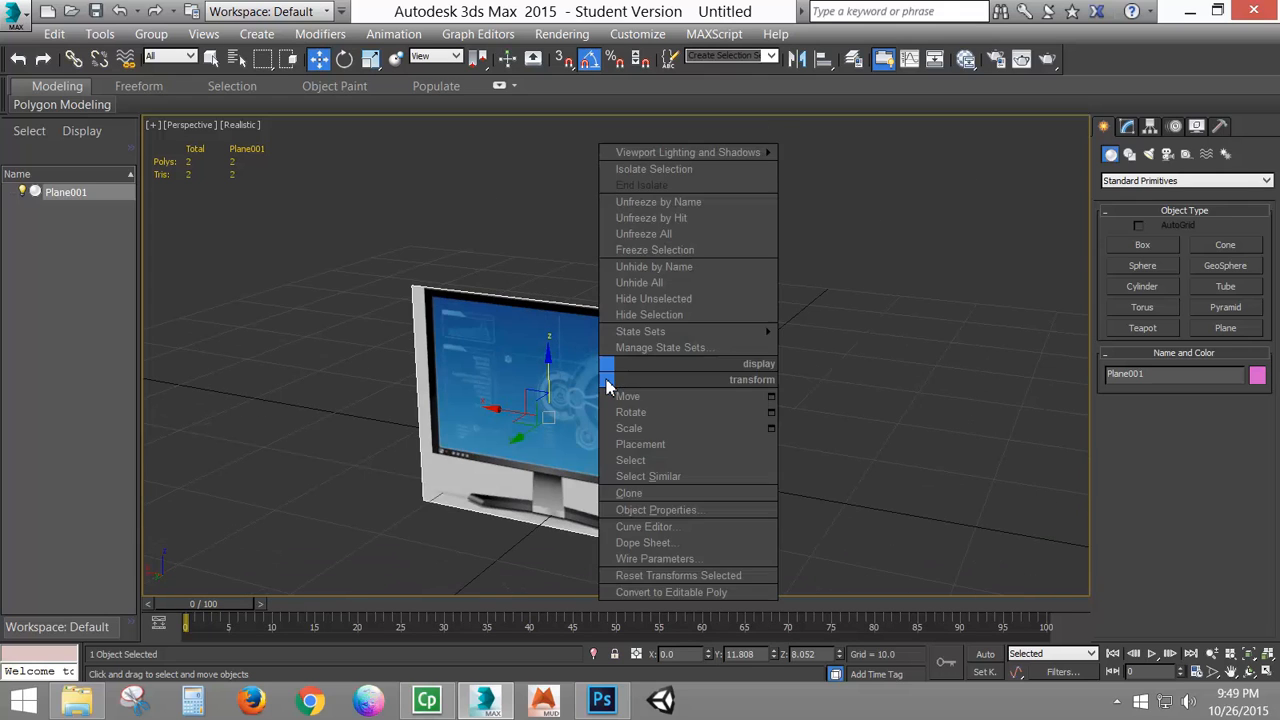
left_click(655, 509)
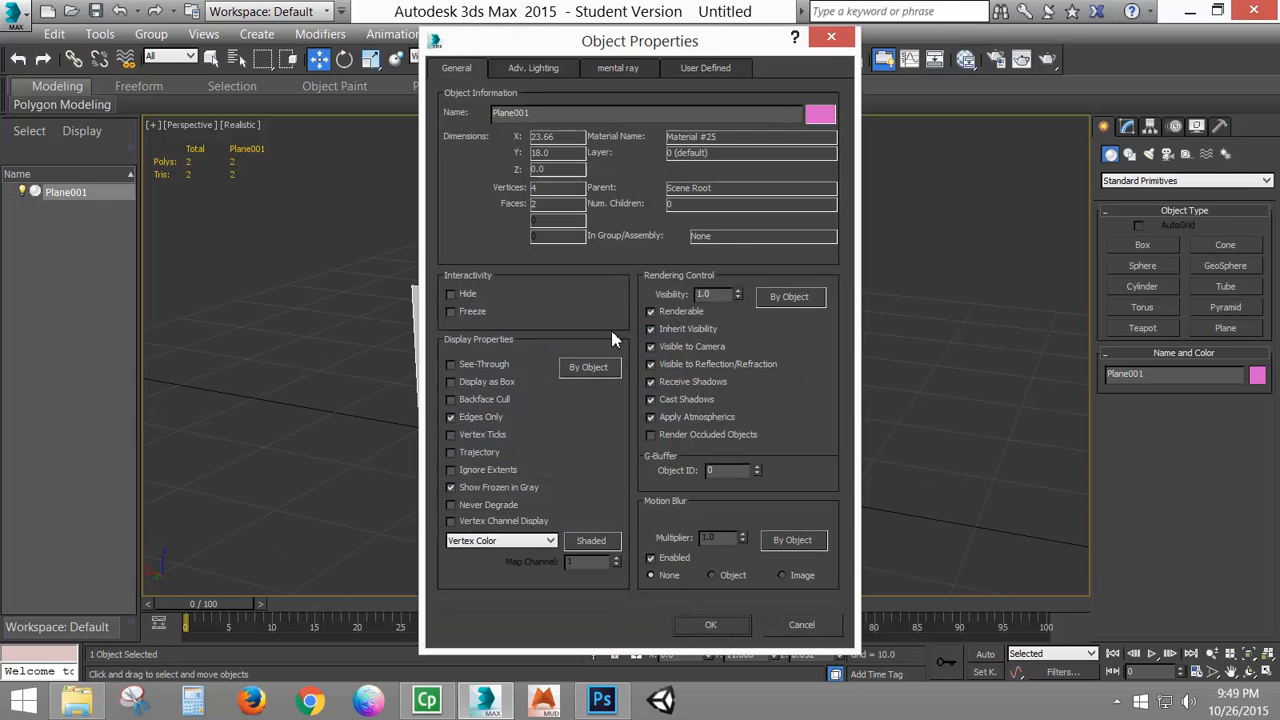
left_click(466, 312)
left_click_drag(562, 52, 853, 37)
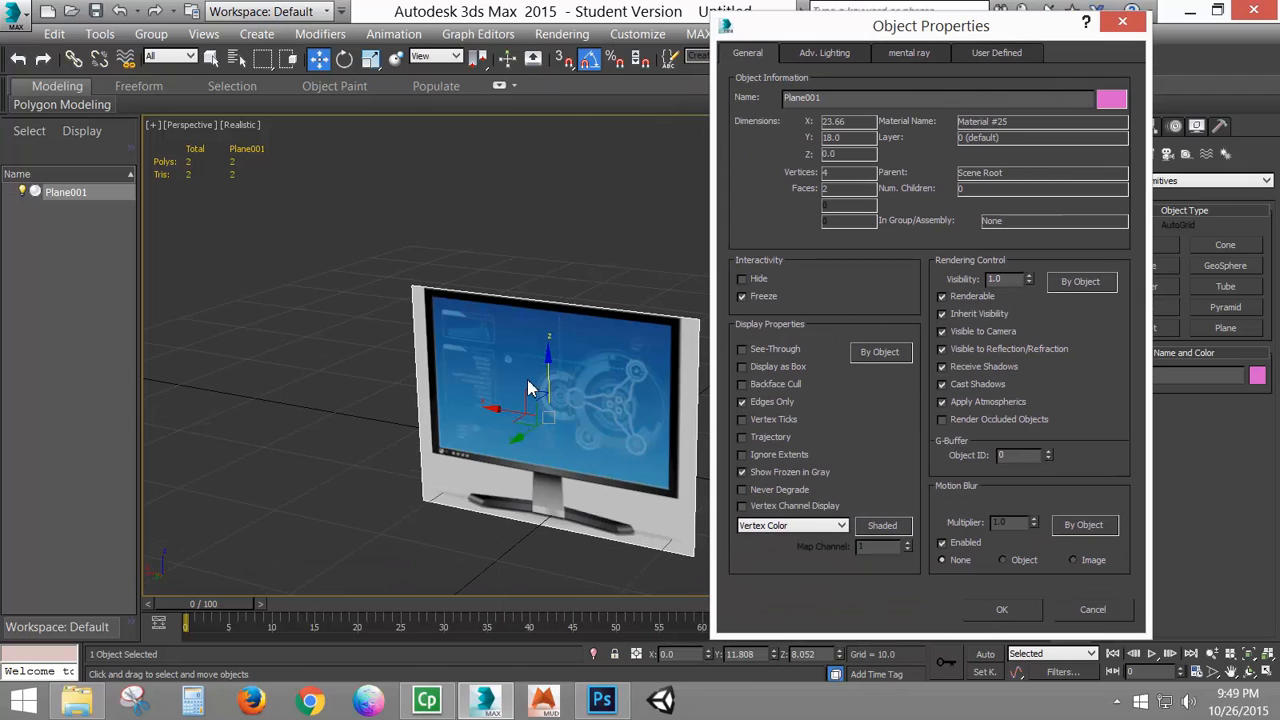
left_click(742, 472)
left_click(1003, 610)
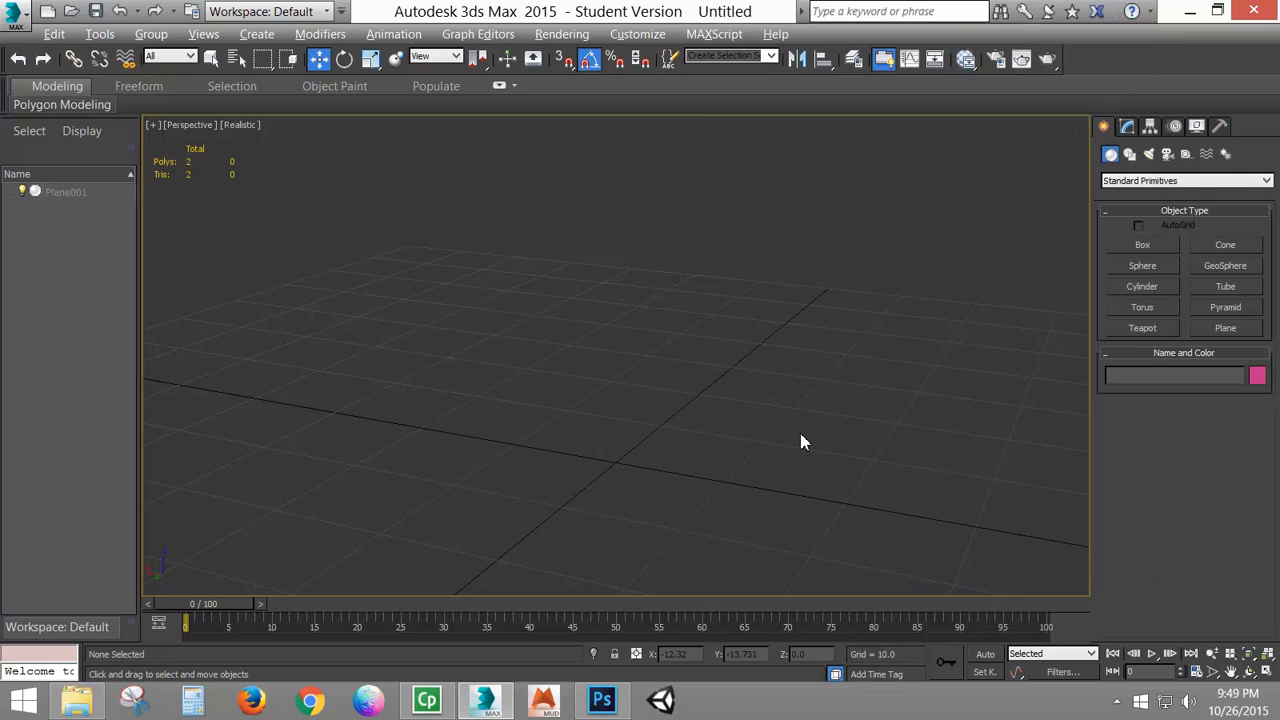
- Create a second plane at the origin by keyboard entry, with length 18.0 and width 23.66
middle_click_drag(600, 429, 704, 327, "alt")
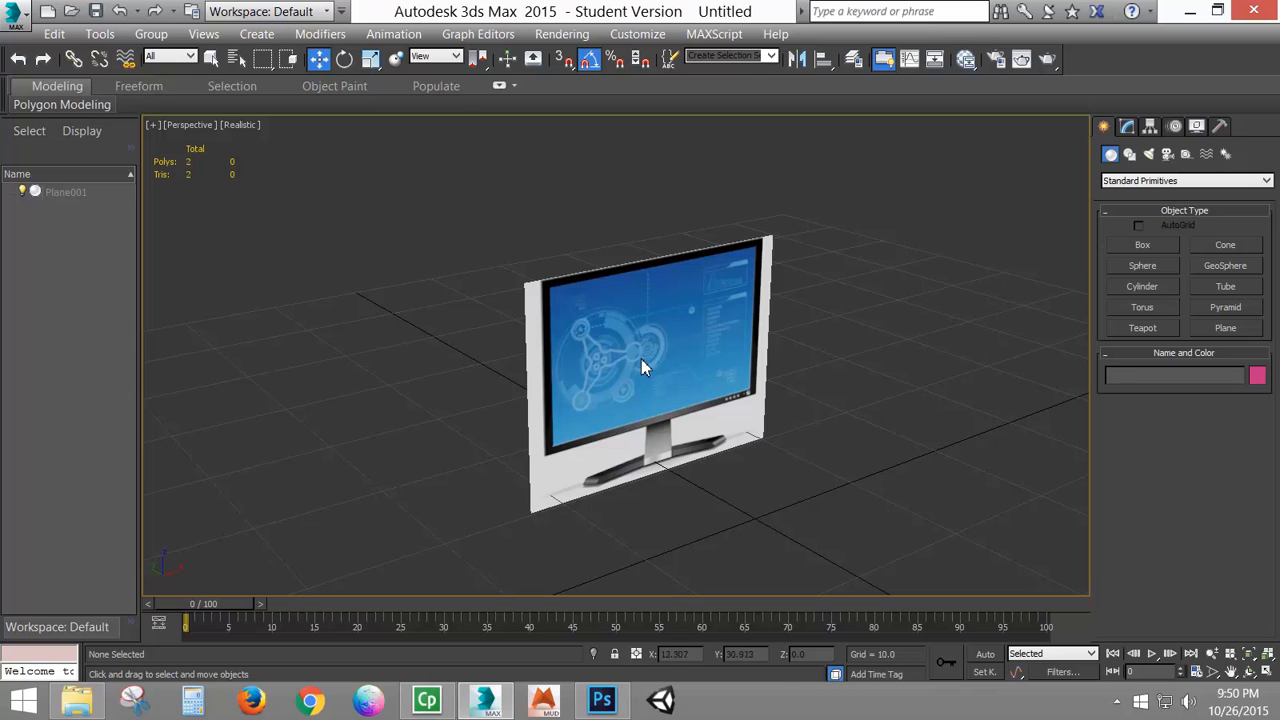
middle_click_drag(736, 408, 716, 393, "alt")
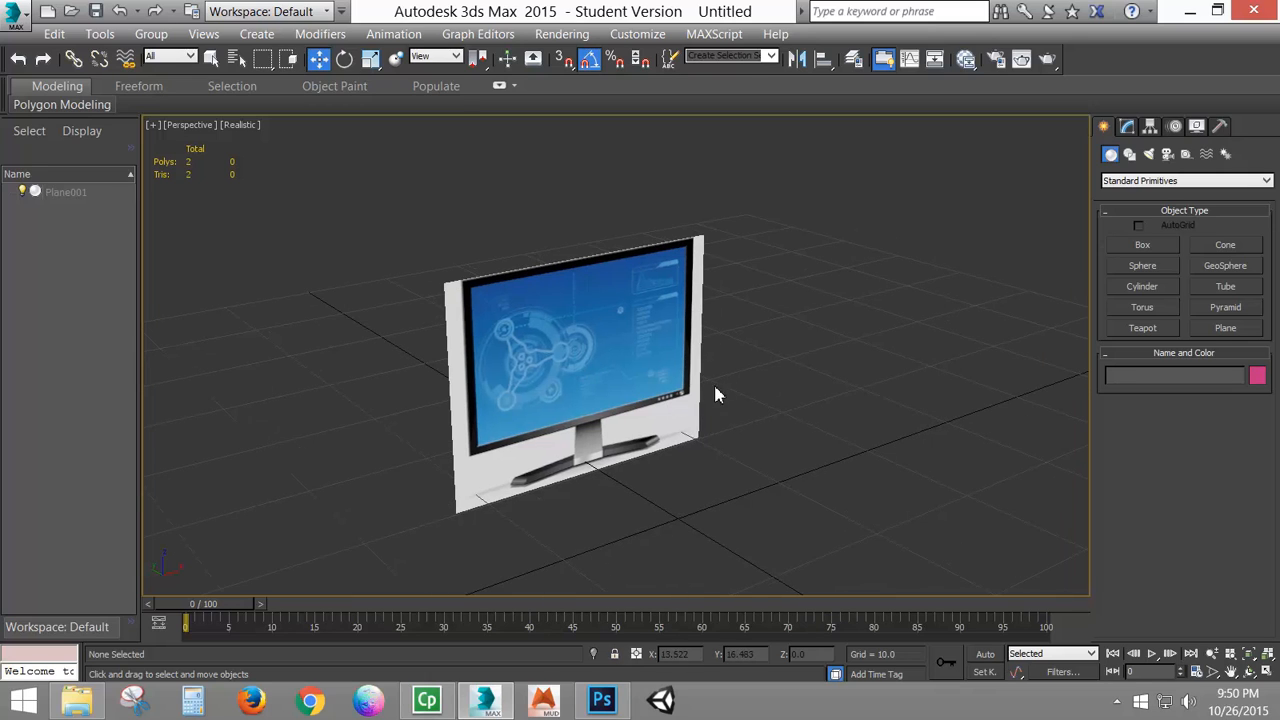
left_click(1148, 127)
left_click(1104, 127)
left_click(1230, 328)
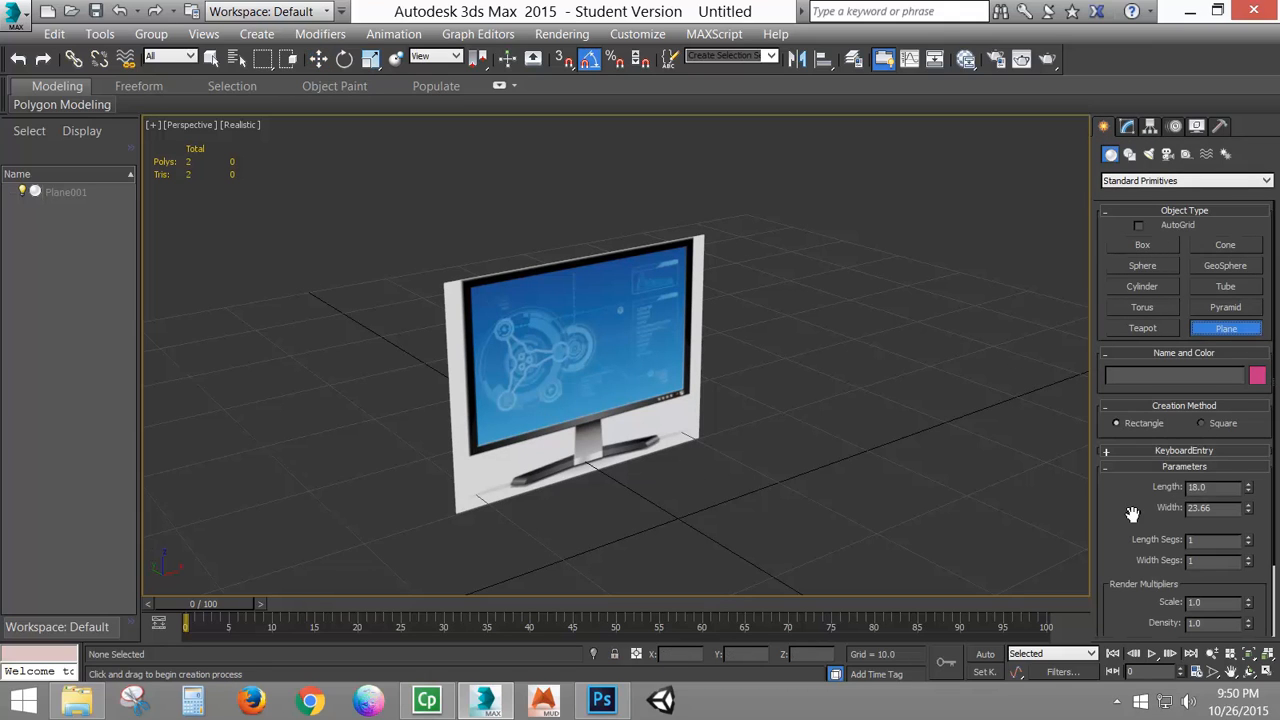
left_click(1133, 452)
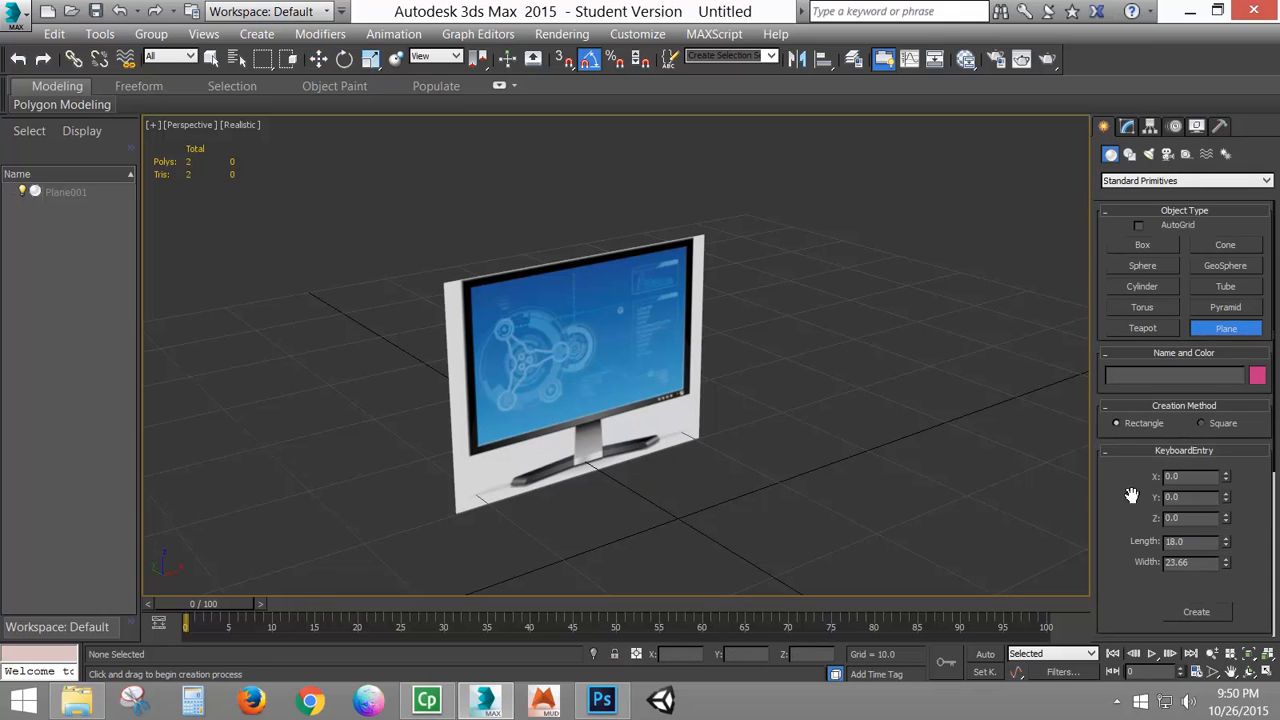
left_click(1196, 611)
middle_click_drag(845, 495, 857, 435)
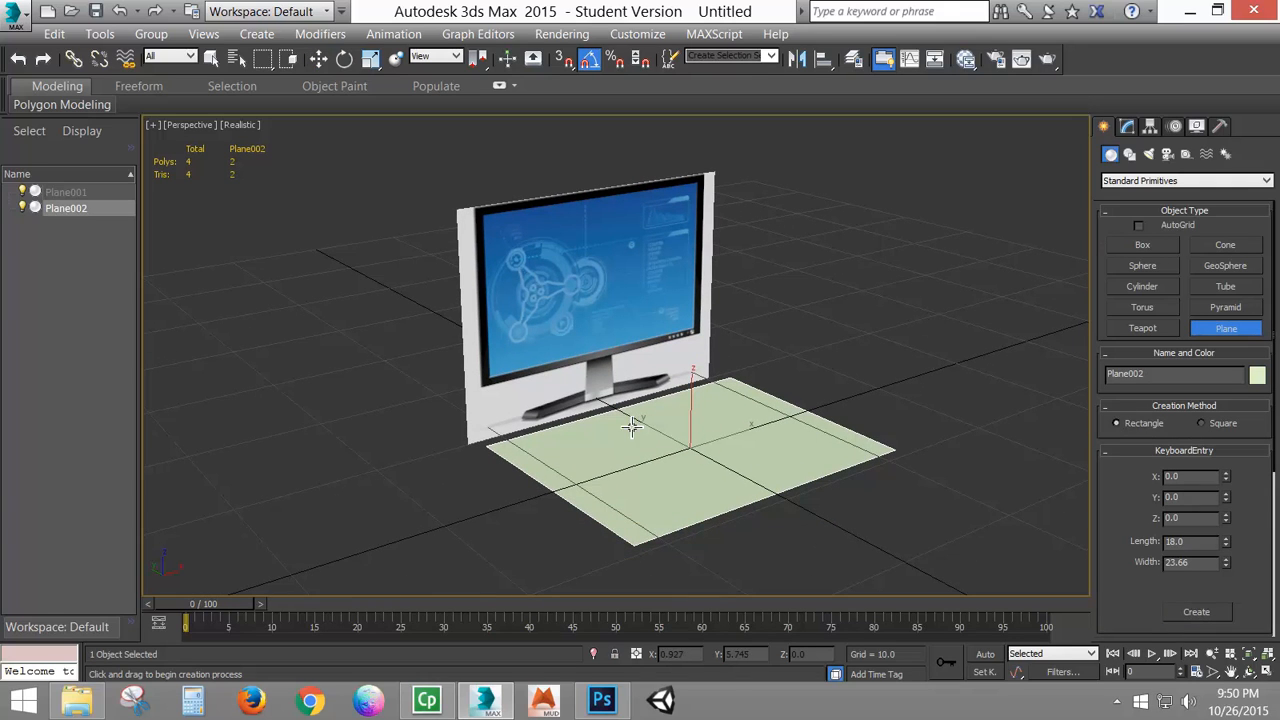
middle_click_drag(718, 442, 675, 458, "alt")
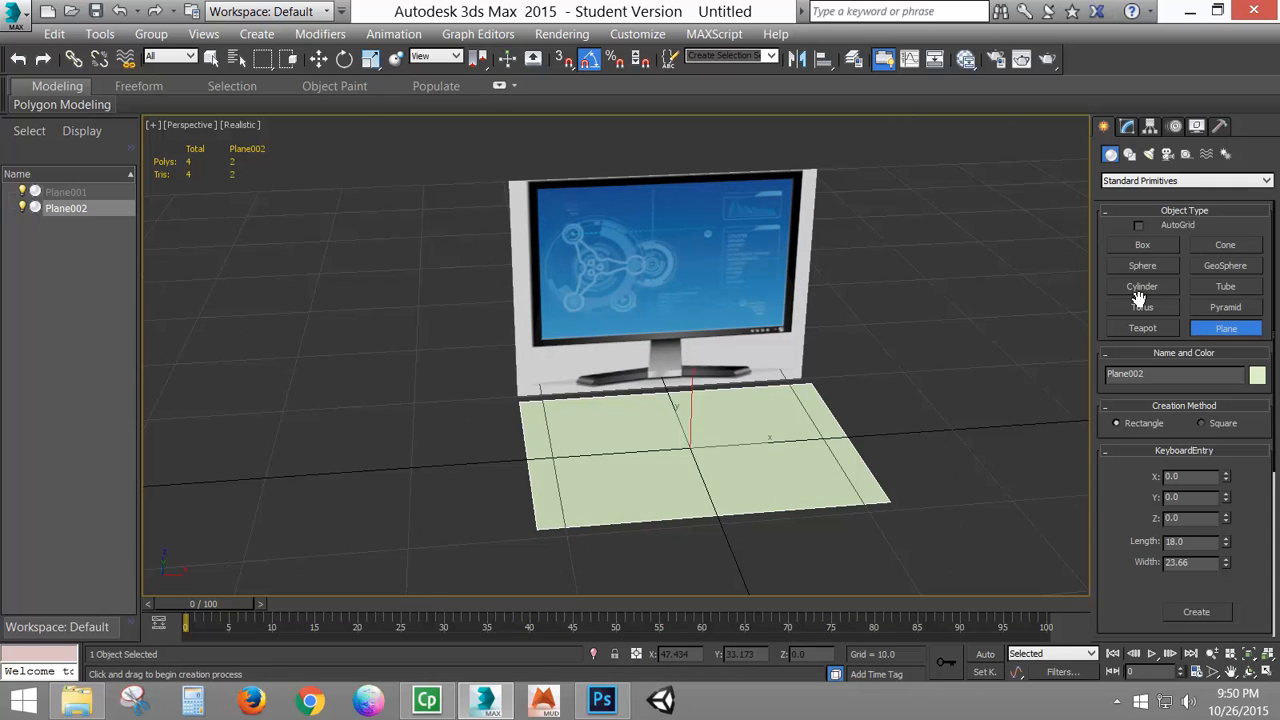
- Reduce the second plane's width to about 20.11
left_click(1127, 126)
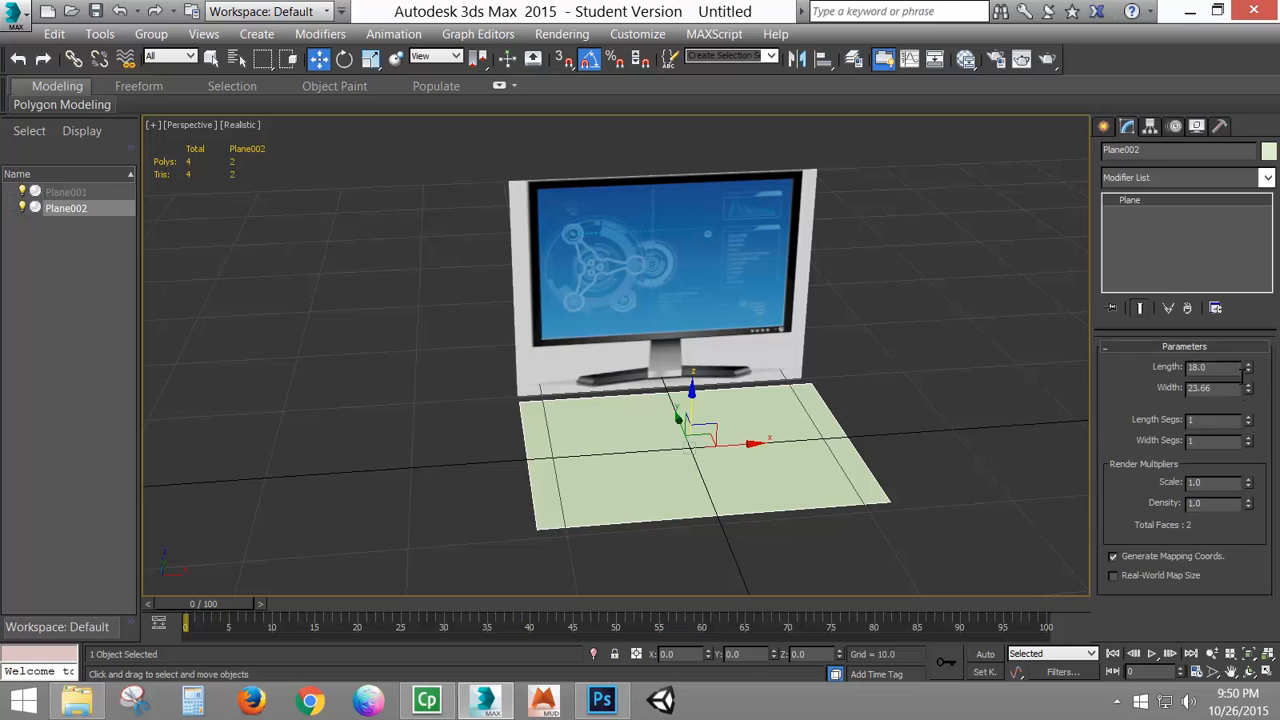
left_click_drag(1250, 388, 1242, 400)
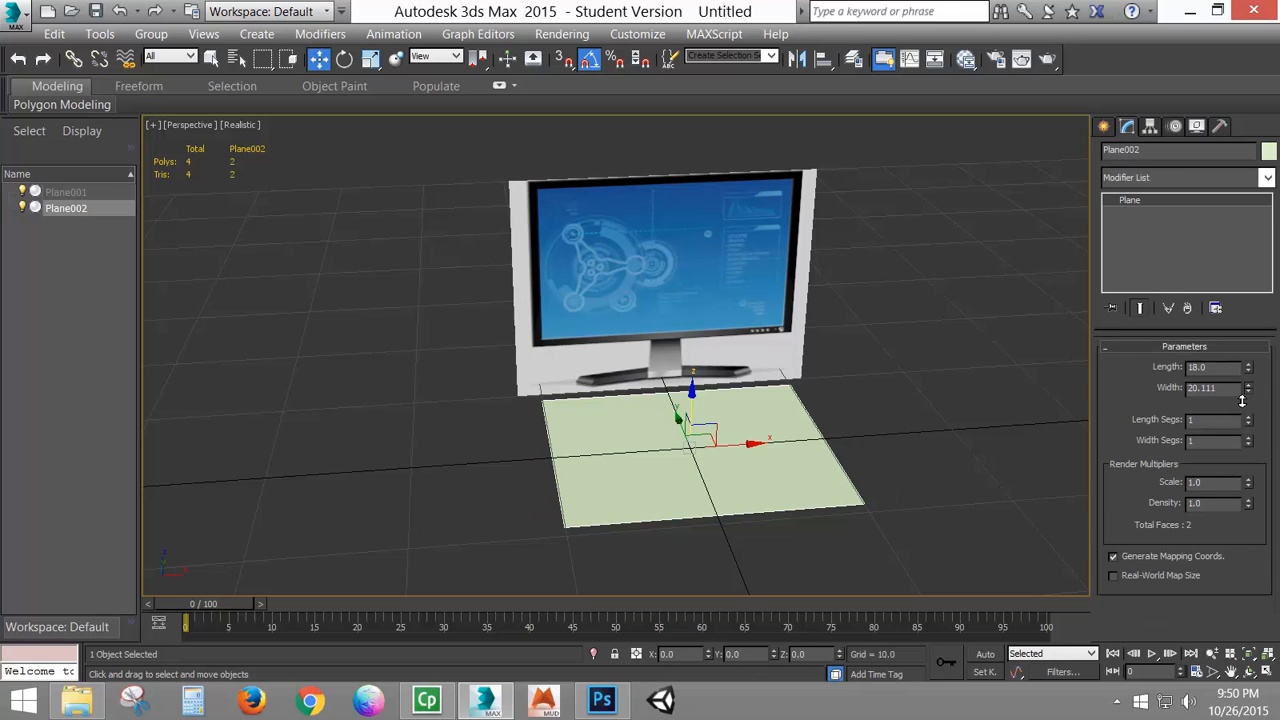
- Rotate the second plane 90 degrees about the X axis so it stands upright
middle_click_drag(643, 517, 733, 512, "alt")
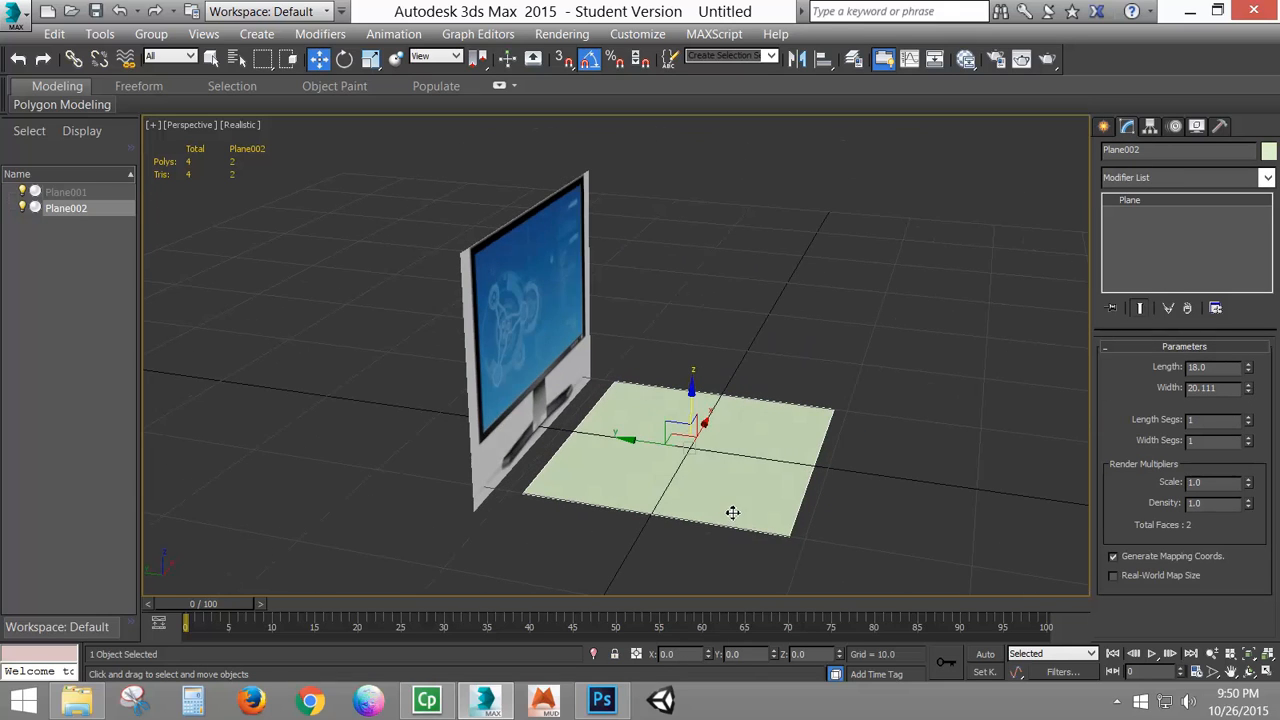
left_click(344, 58)
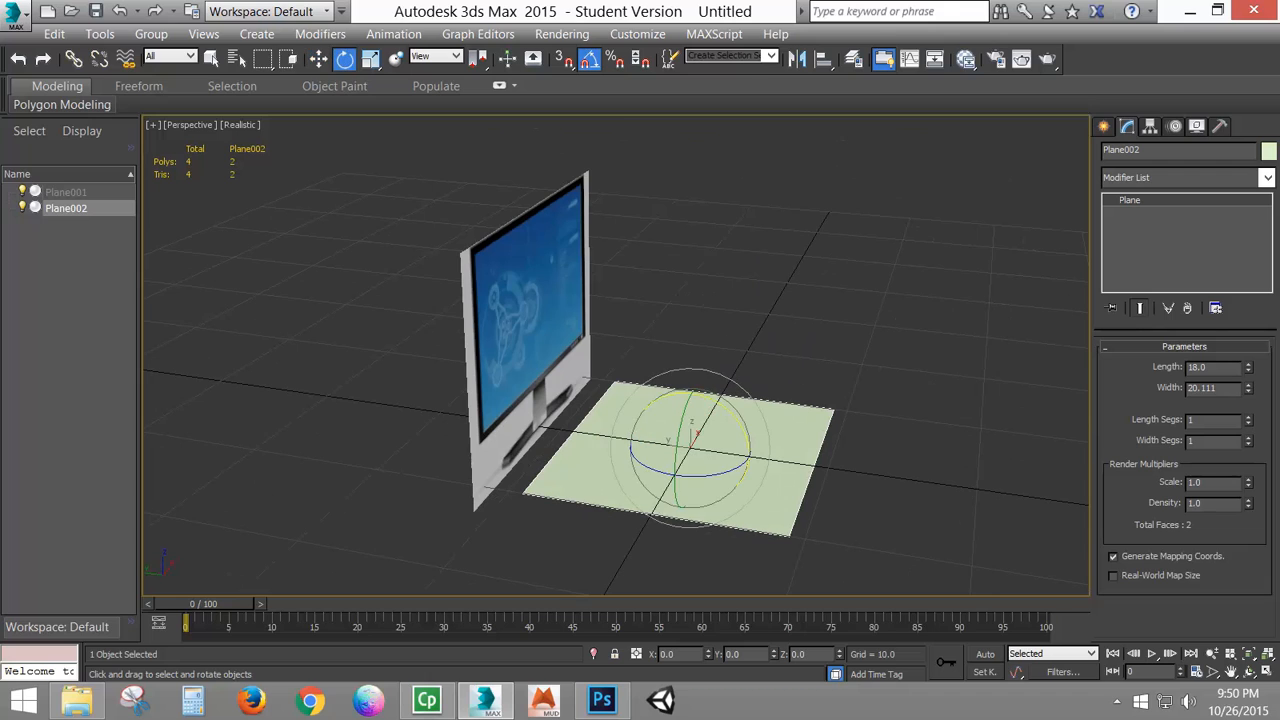
left_click_drag(697, 430, 782, 467)
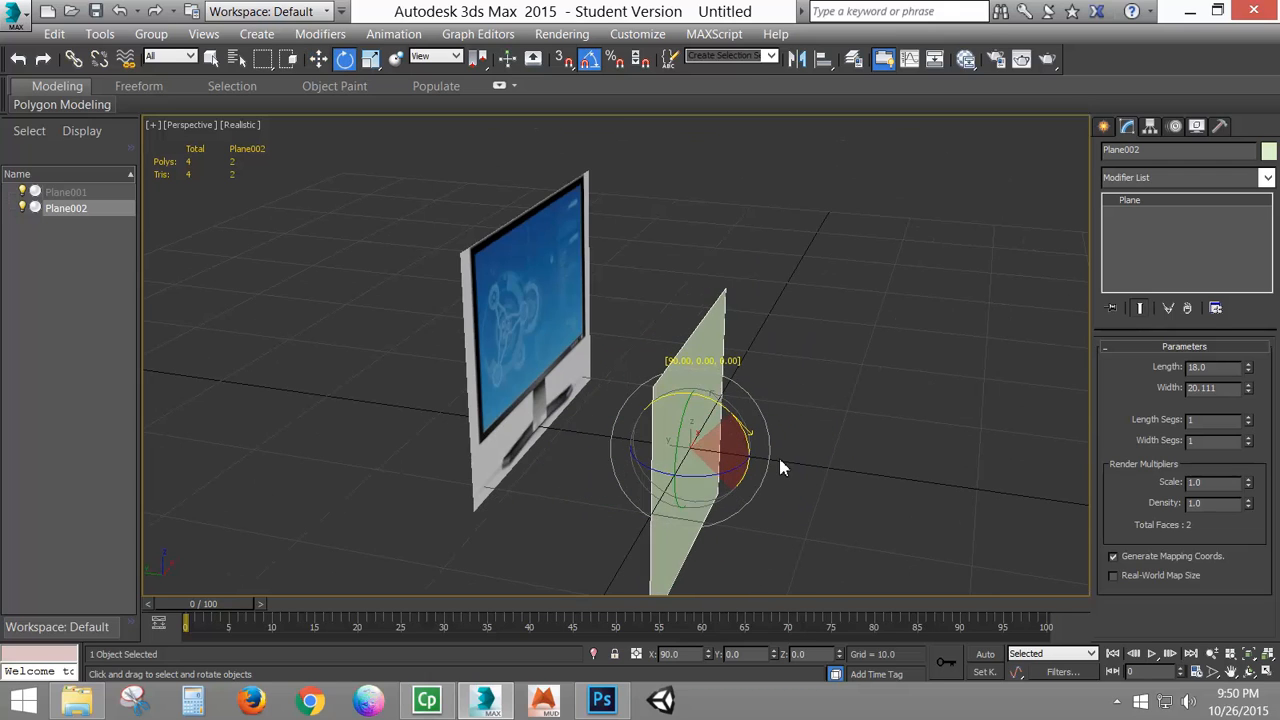
- Show the front view in Shaded mode and raise the second plane to about Z 9.87, over the monitor image
key("f")
middle_click_drag(723, 366, 723, 206)
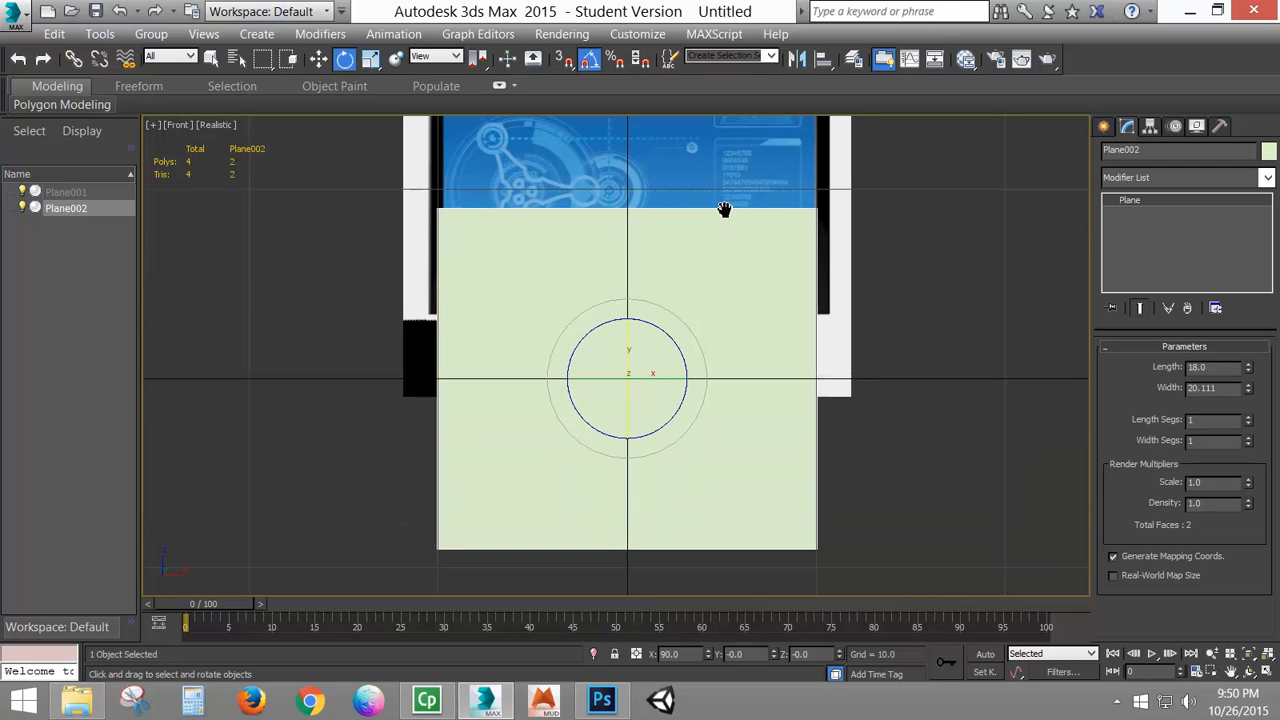
left_click(213, 125)
left_click(263, 165)
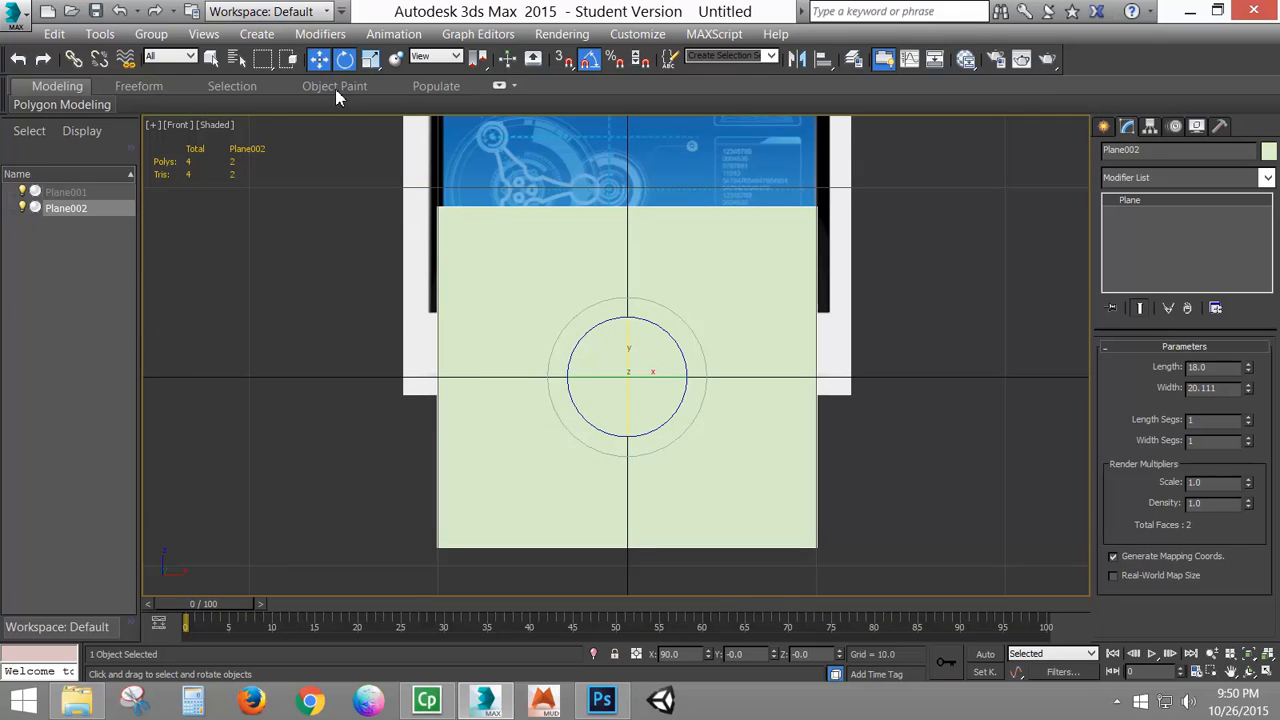
left_click(318, 58)
middle_click_drag(589, 306, 575, 402)
left_click_drag(614, 431, 595, 244)
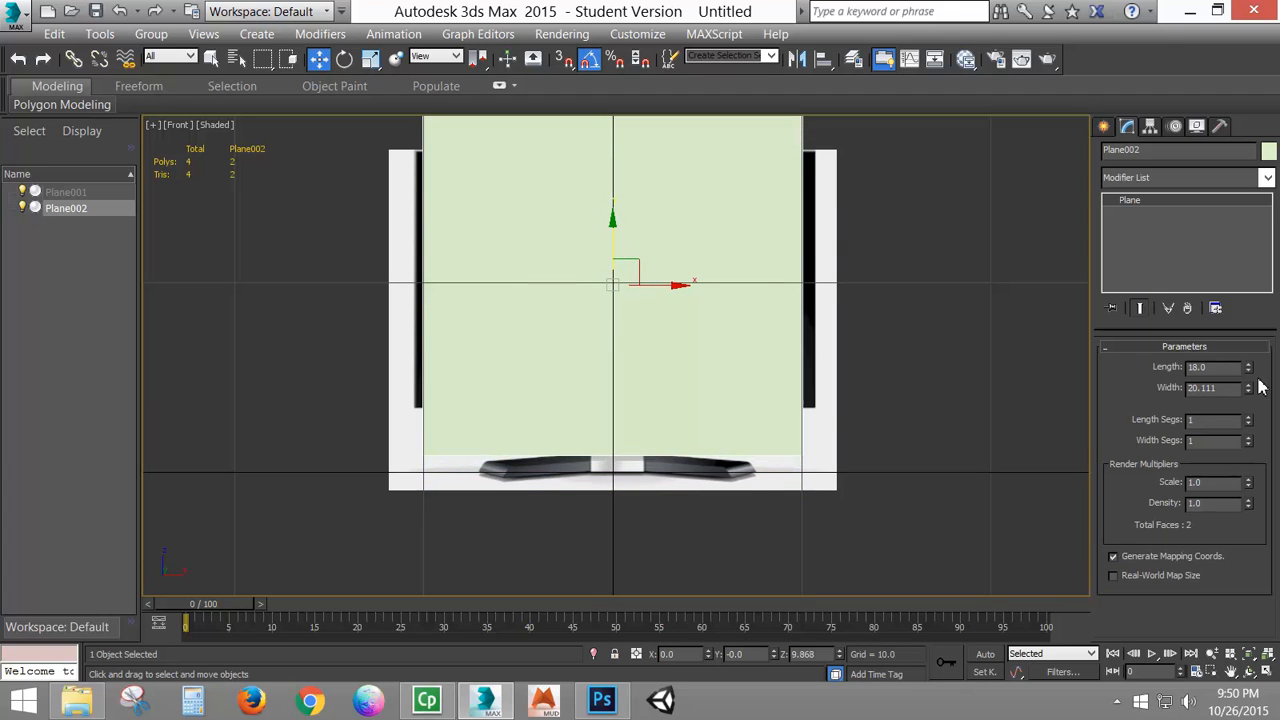
- Fit the second plane to the monitor's screen frame with length about 13.67, width about 21.14 and Z about 10.12
left_click_drag(1248, 372, 1249, 389)
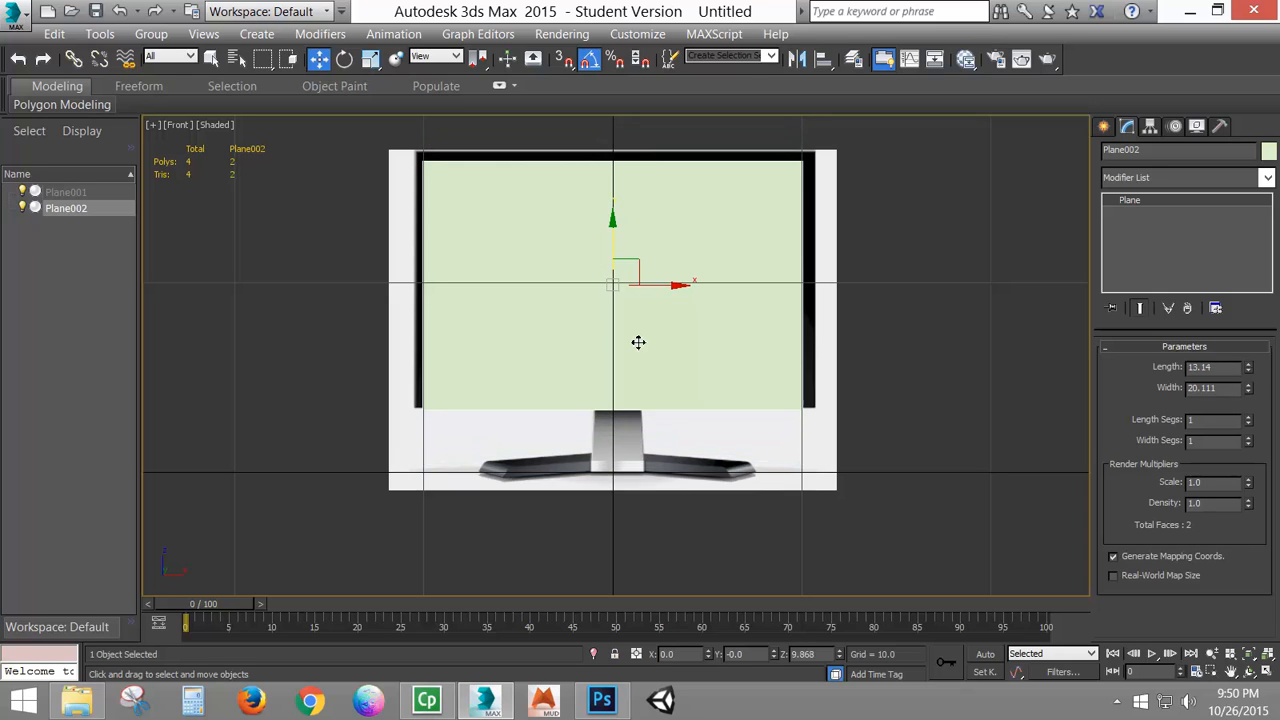
left_click_drag(618, 240, 618, 234)
left_click_drag(1248, 390, 1249, 370)
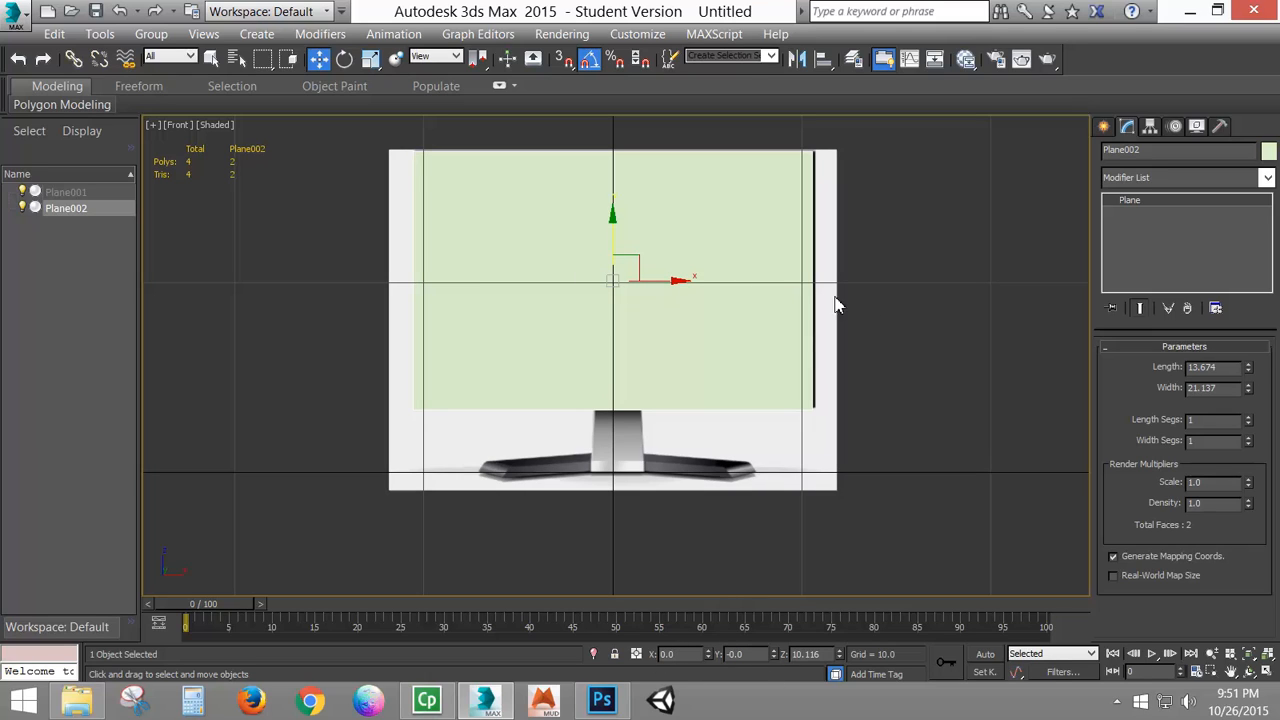
- Compare the second plane with the monitor reference in the front view and from several perspective angles
key("p")
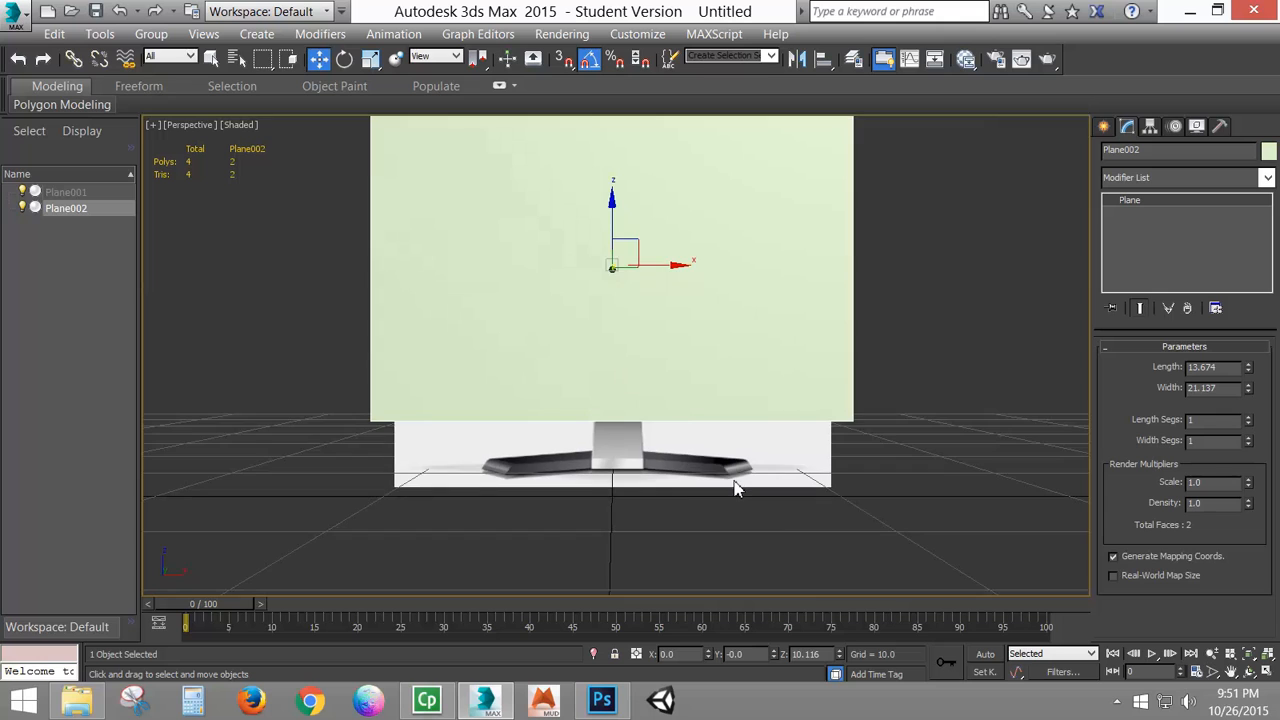
middle_click_drag(735, 487, 768, 517, "alt")
middle_click_drag(619, 261, 757, 380, "alt")
key("f")
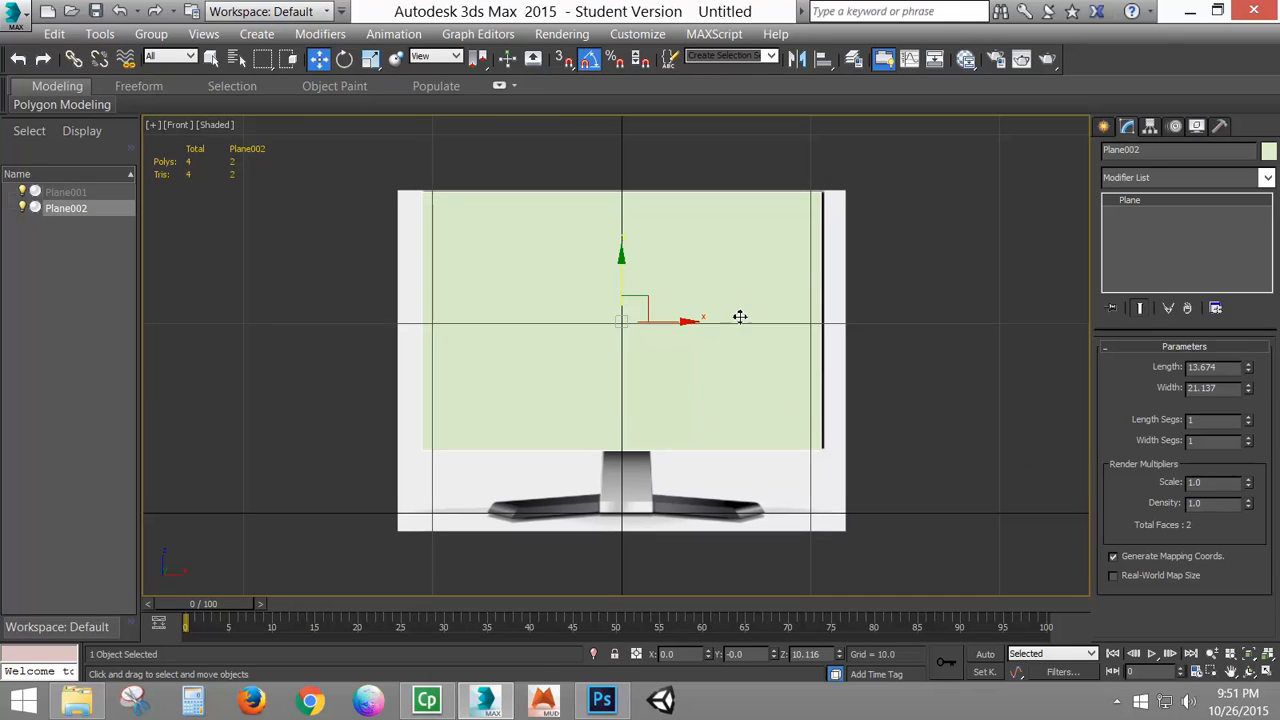
middle_click_drag(740, 317, 752, 332)
key("p")
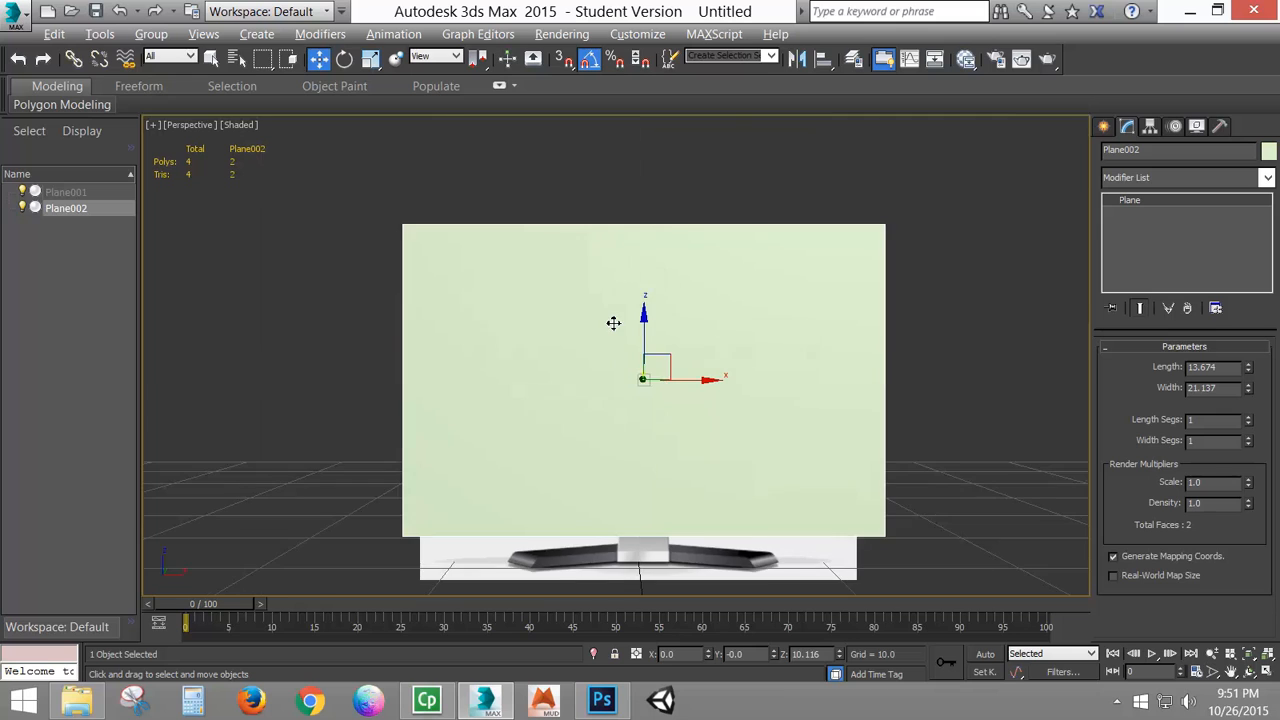
middle_click_drag(613, 323, 766, 309, "alt")
scroll(765, 312, "down", 3)
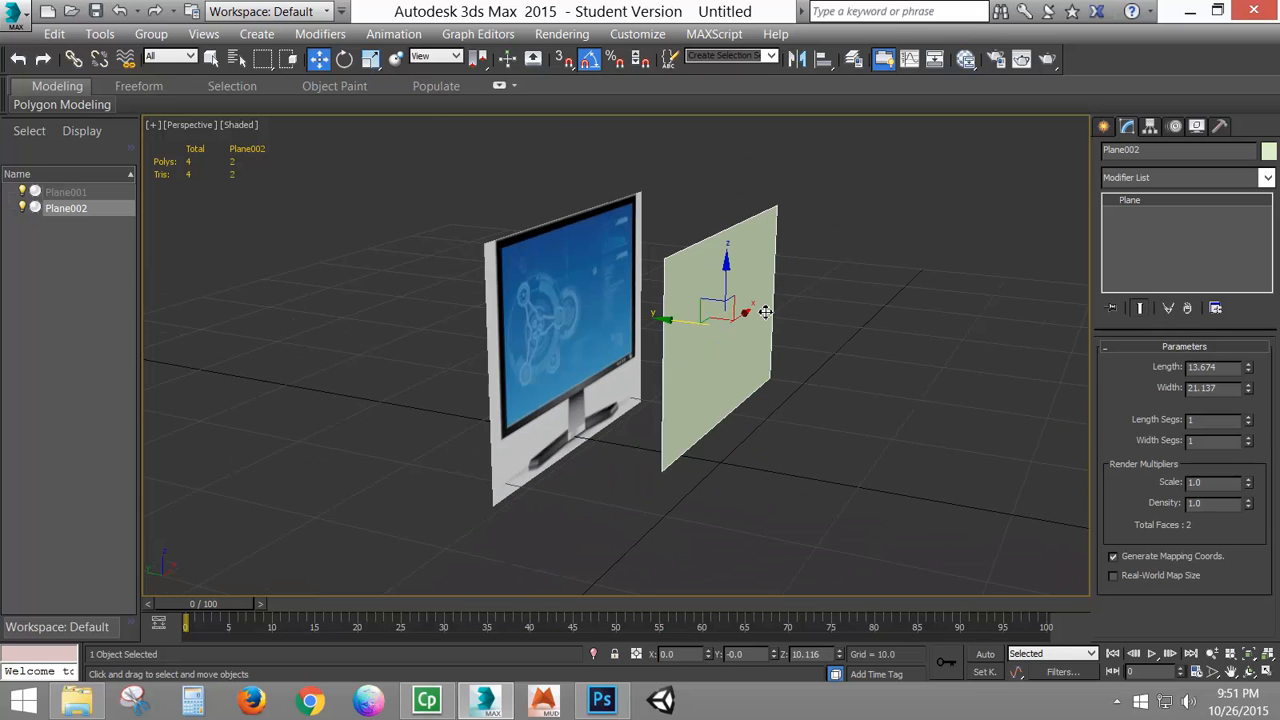
middle_click_drag(741, 353, 709, 334, "alt")
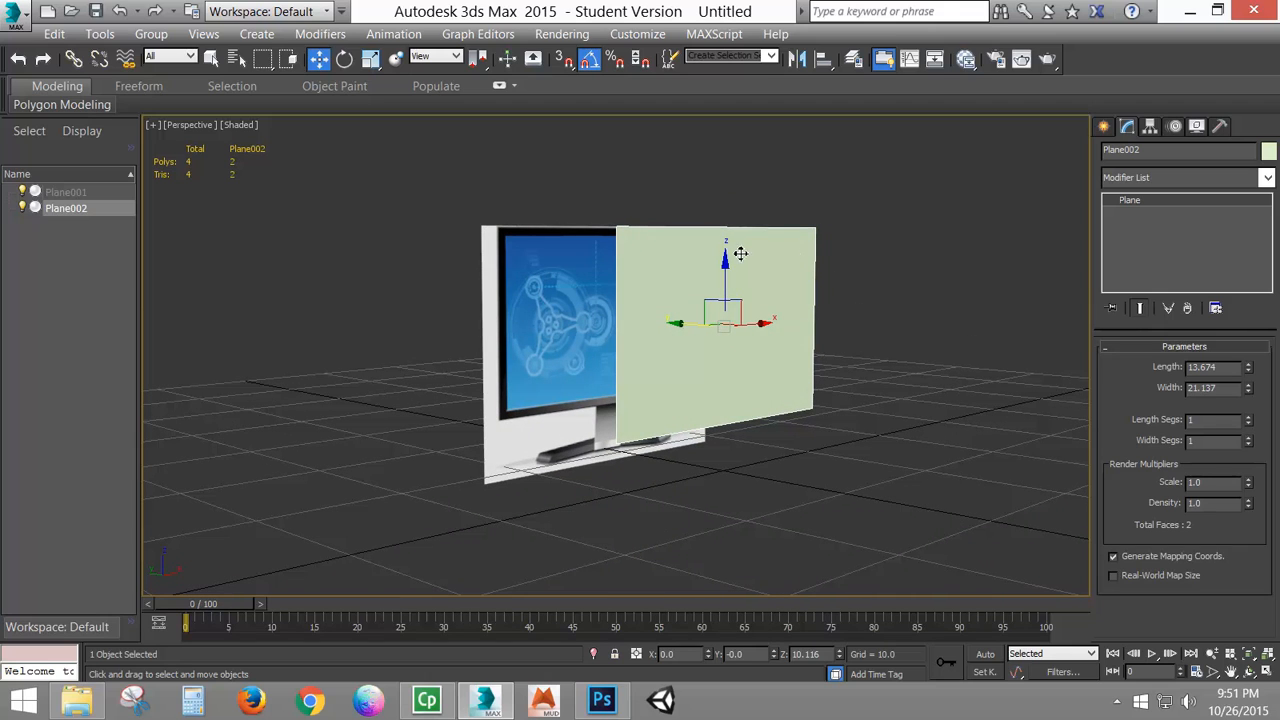
middle_click_drag(659, 279, 759, 272, "alt")
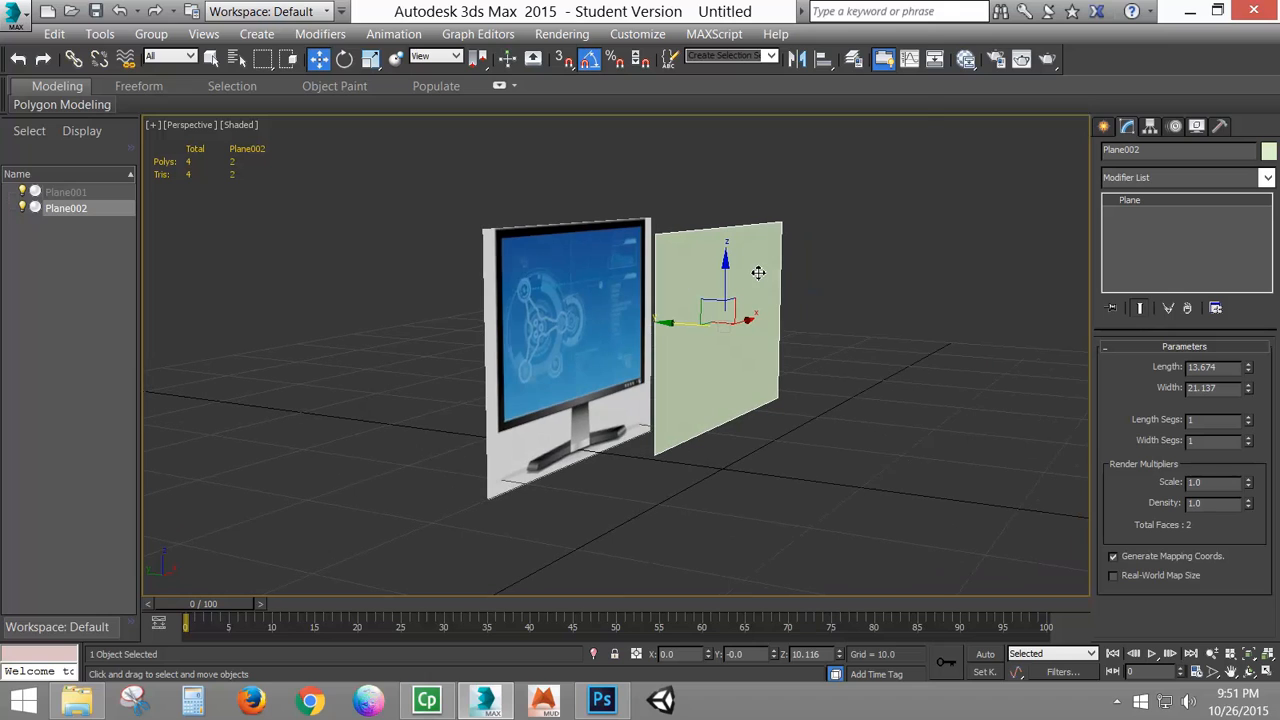
- Convert the second plane to an Editable Poly and select its single polygon
right_click(758, 272)
left_click(838, 483)
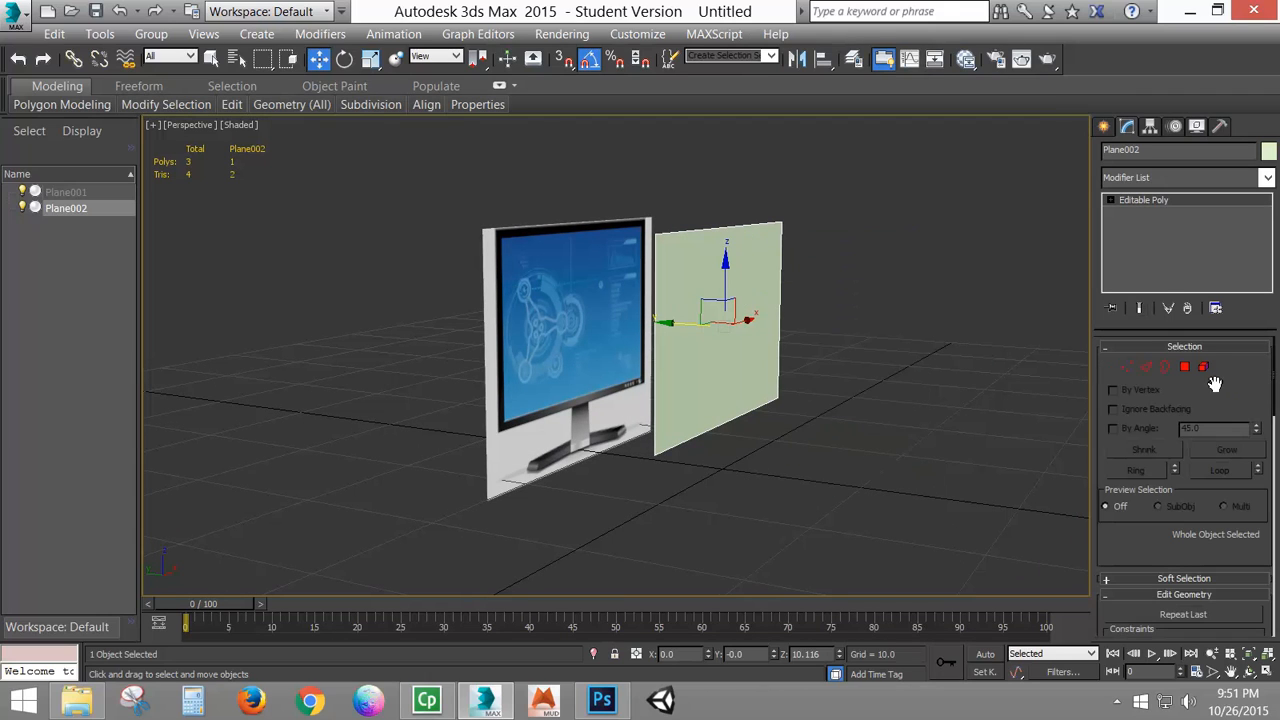
left_click(1184, 367)
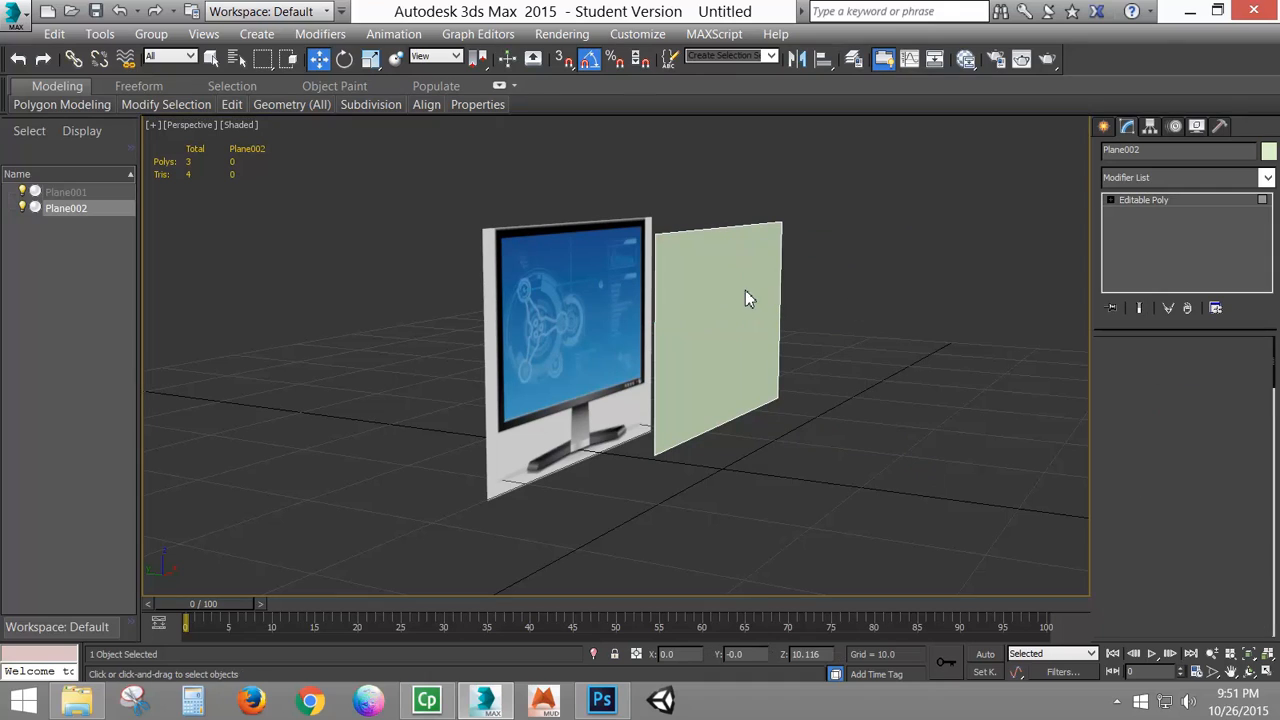
left_click(737, 289)
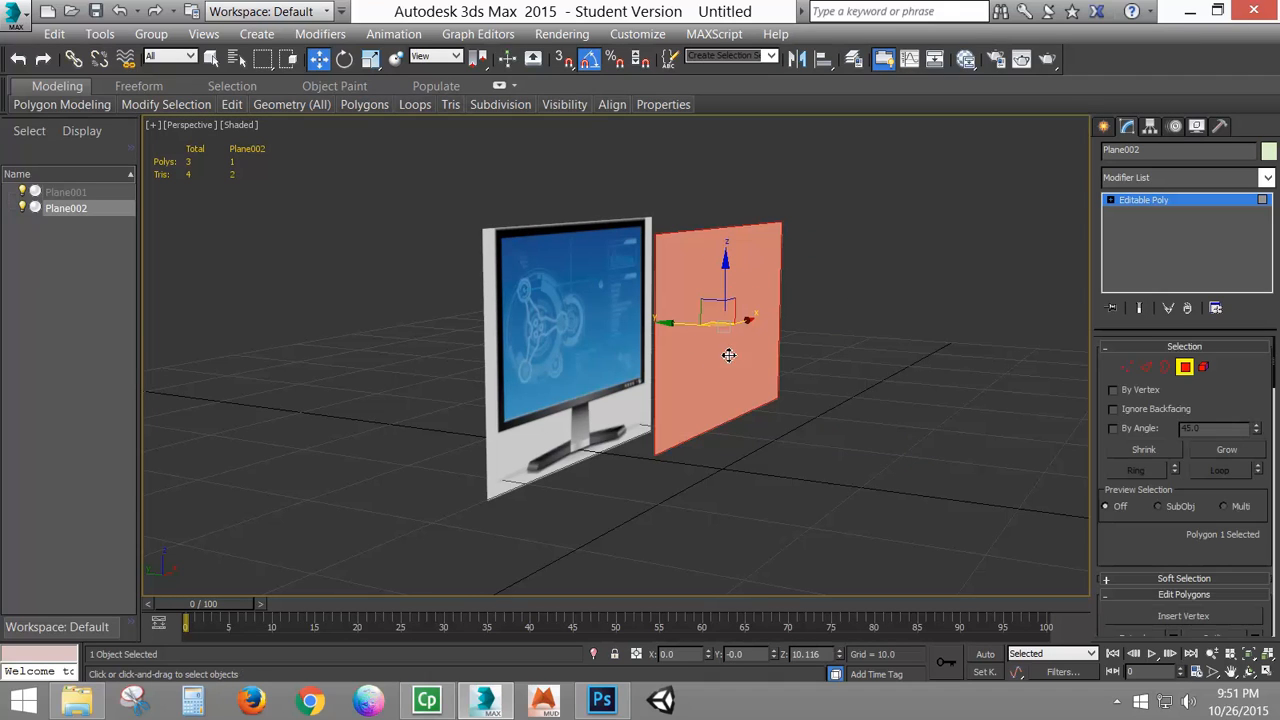
- Extrude the selected polygon with a height of 0.75 to give the monitor panel its thickness
left_click_drag(1170, 545, 1176, 414)
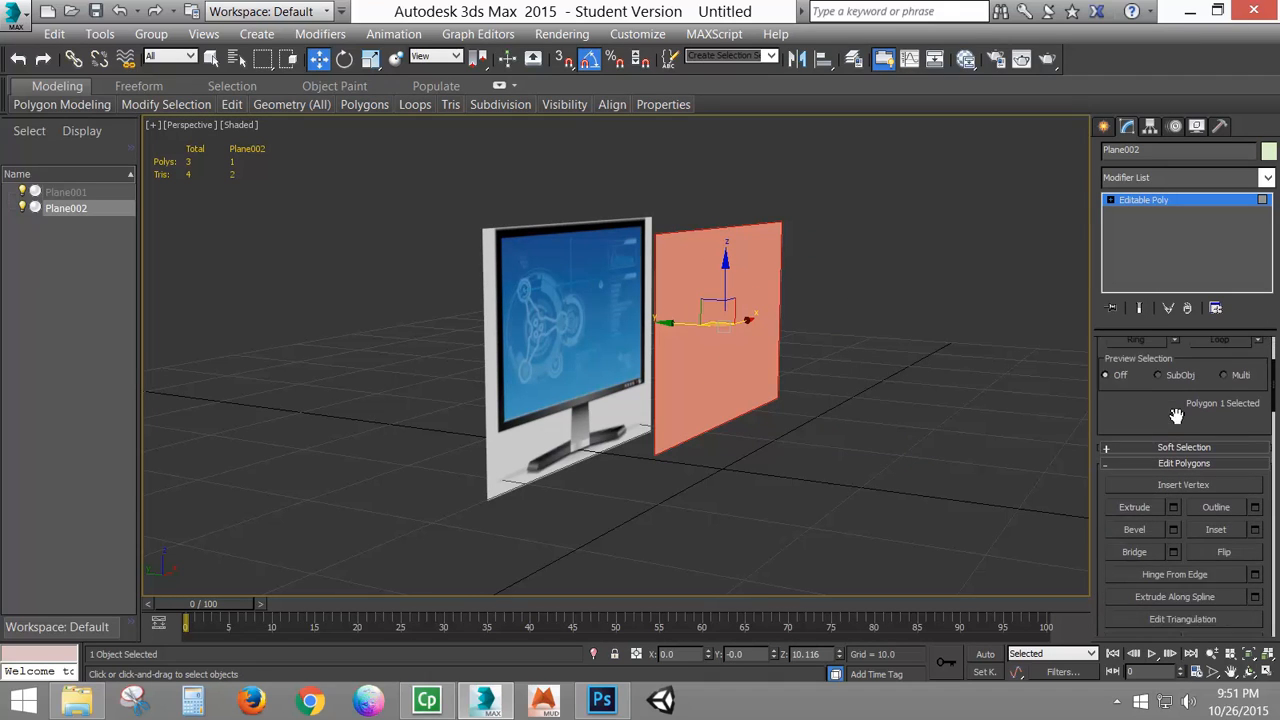
left_click(1174, 508)
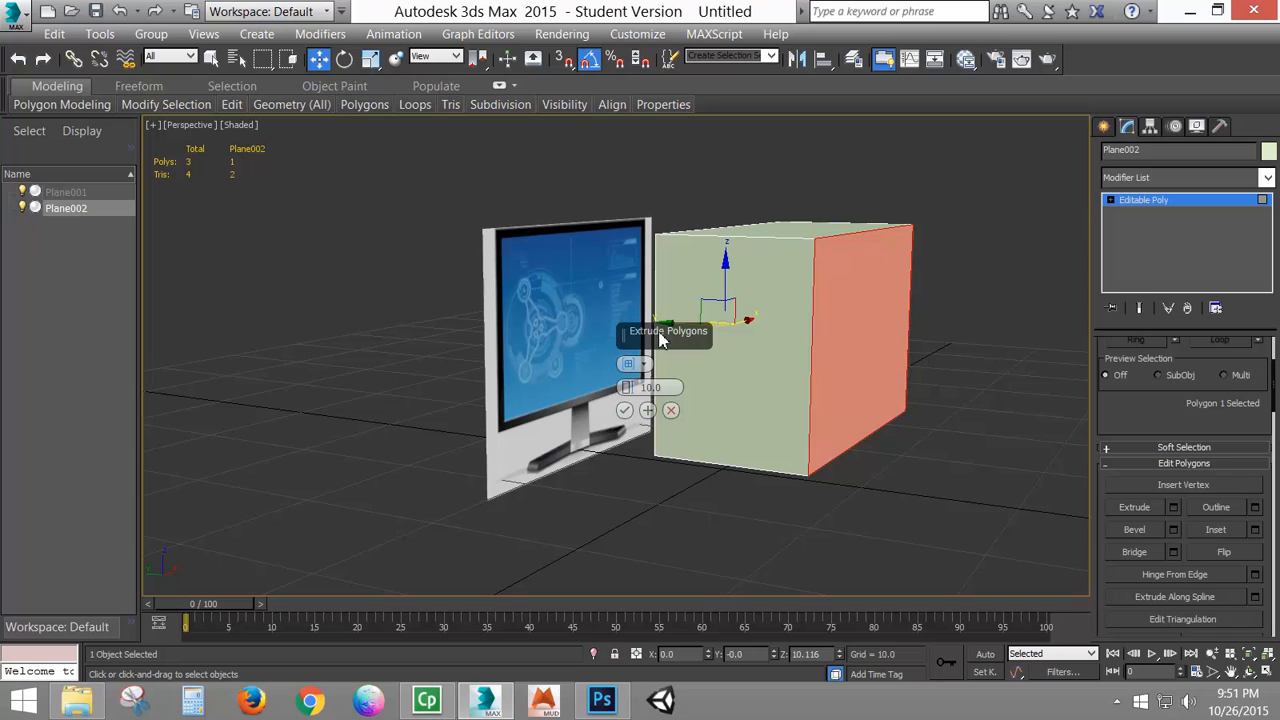
left_click_drag(660, 340, 996, 307)
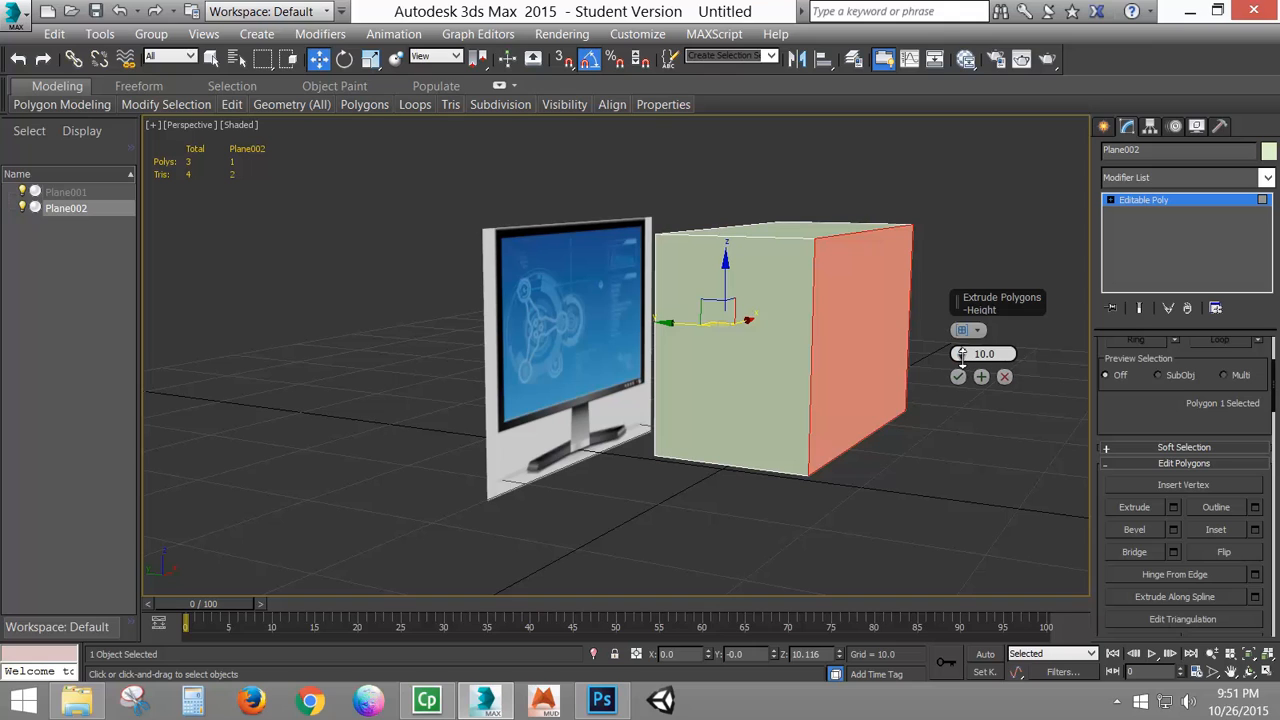
left_click_drag(960, 355, 952, 412)
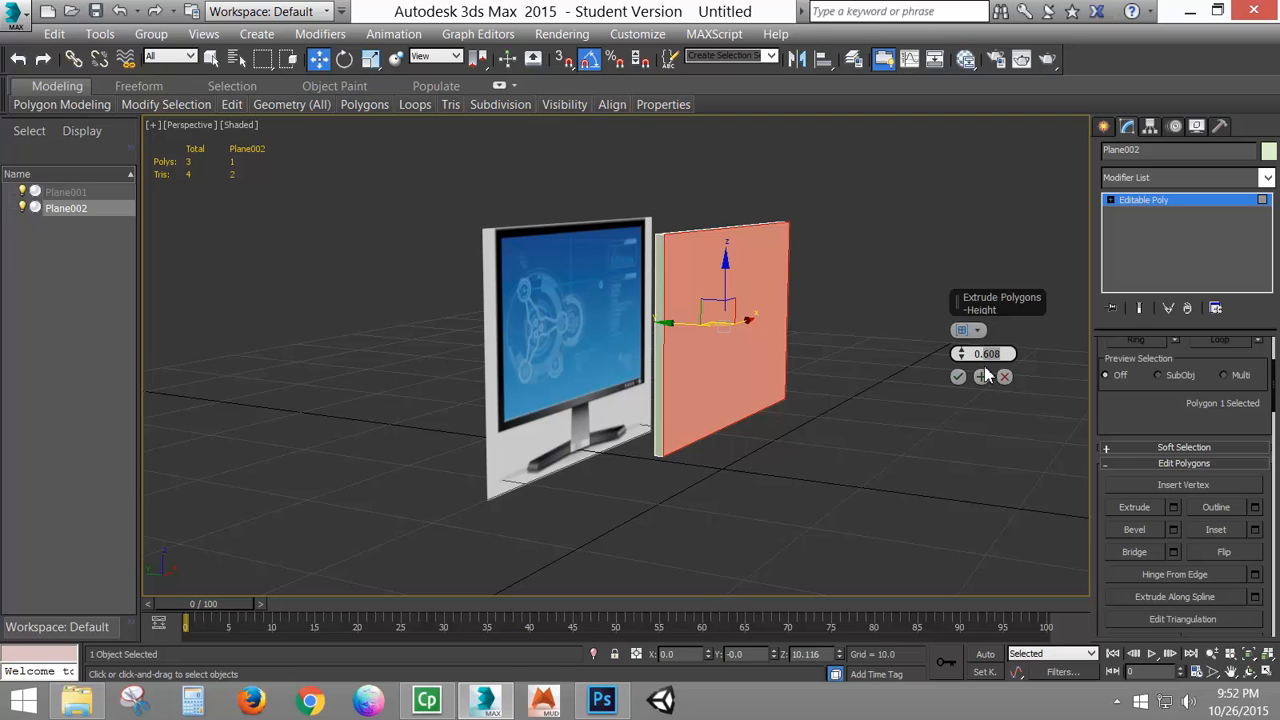
type("5")
key("Return")
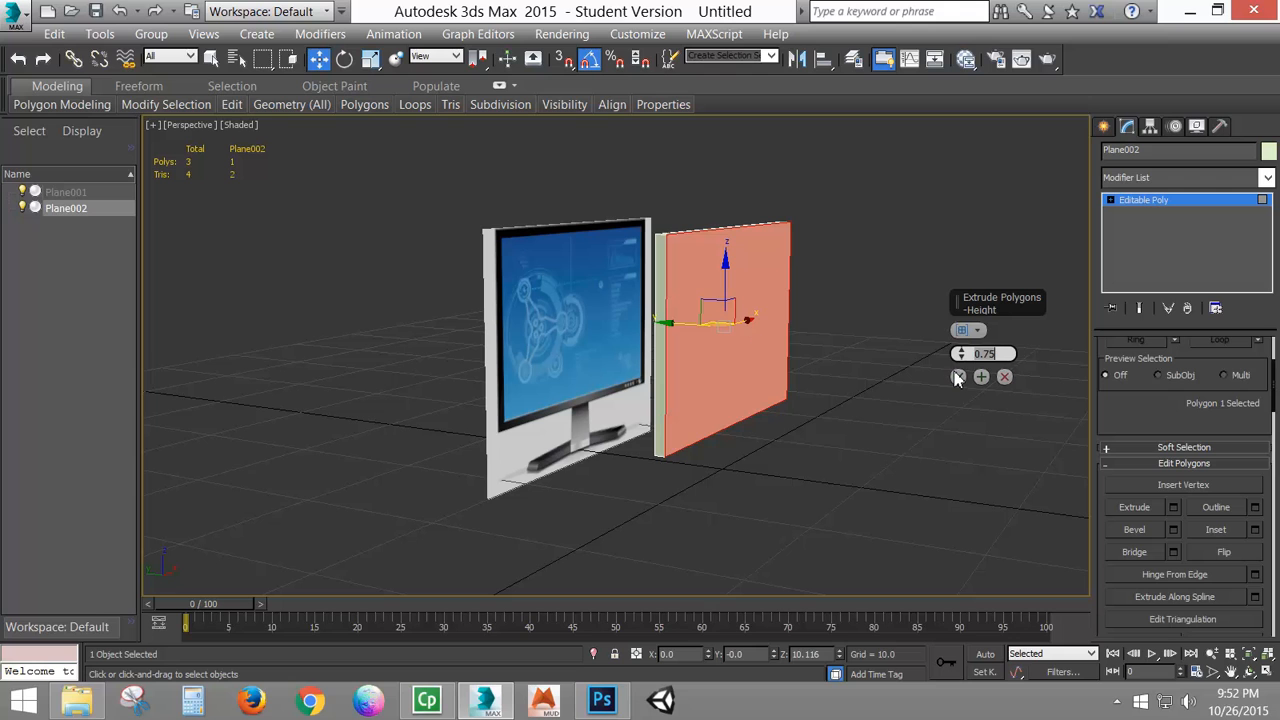
left_click(957, 377)
- Clone the panel's extruded face as an element, offset along Y to about 1.93 behind the open back
middle_click_drag(690, 312, 589, 338)
scroll(585, 360, "up", 2)
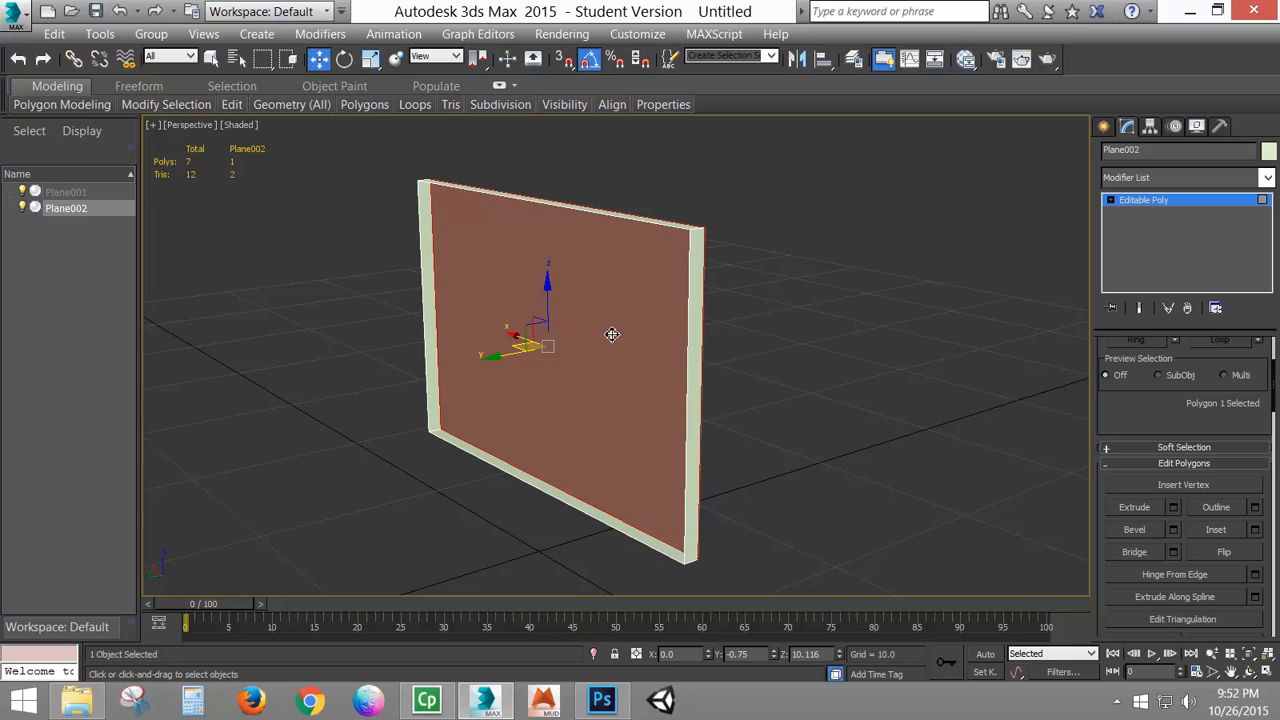
middle_click_drag(609, 334, 562, 344, "alt")
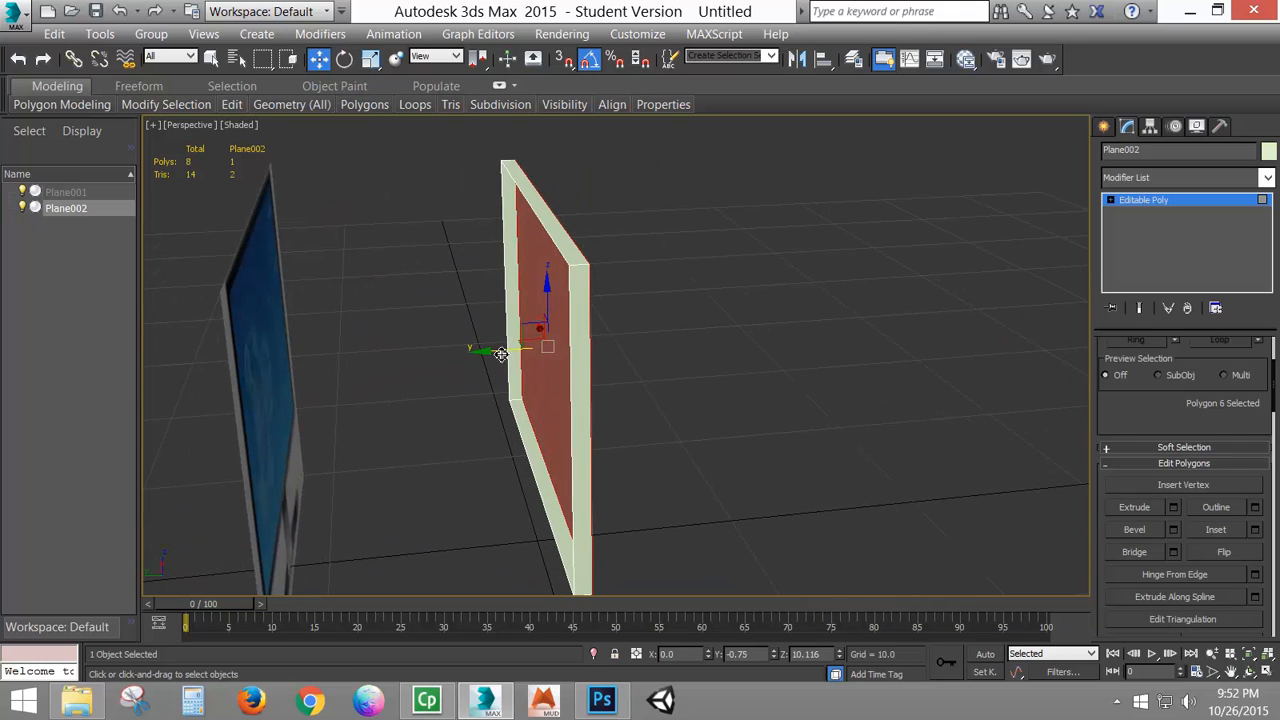
left_click_drag(500, 354, 440, 357)
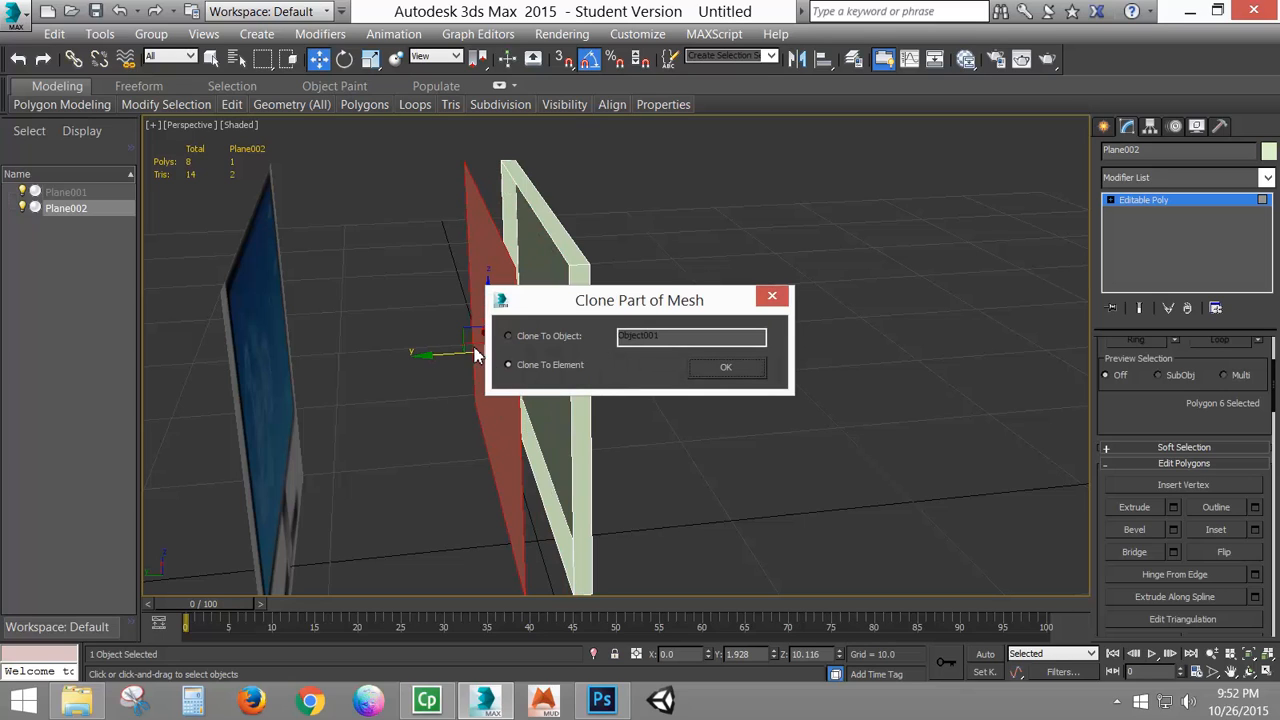
left_click(726, 368)
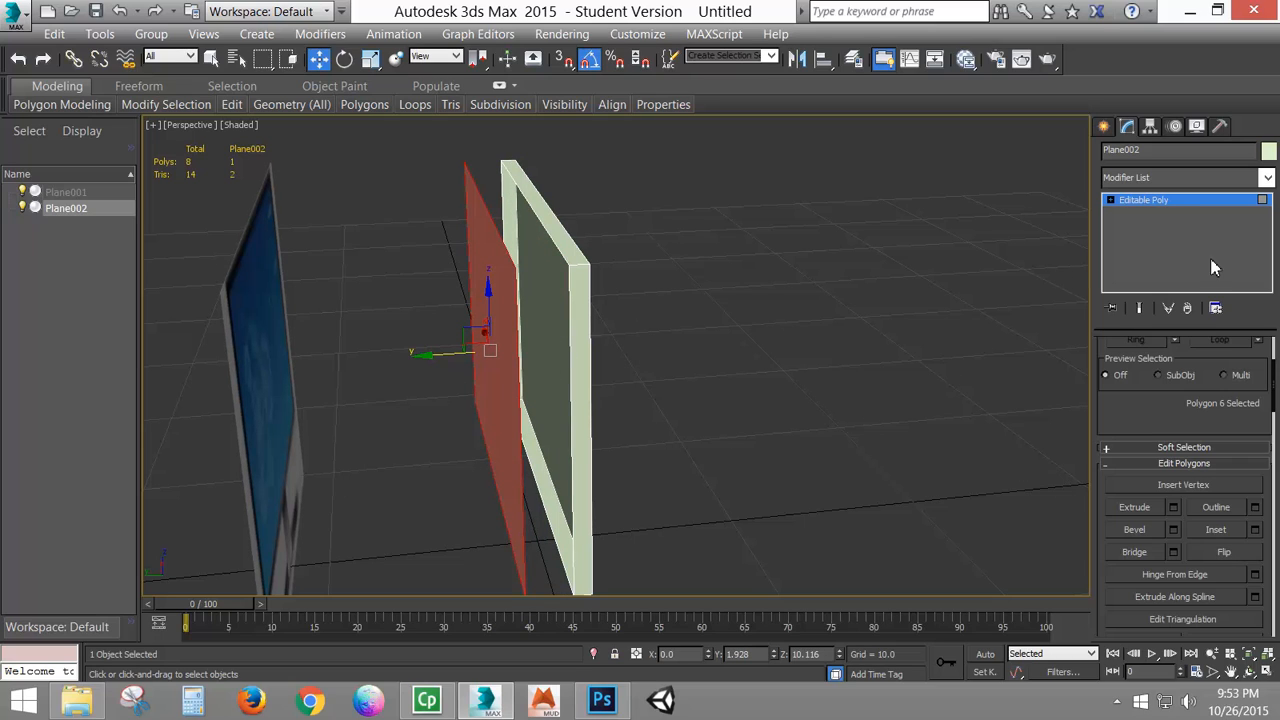
- Leave polygon editing and turn on Backface Cull in the panel's object properties
left_click(1162, 200)
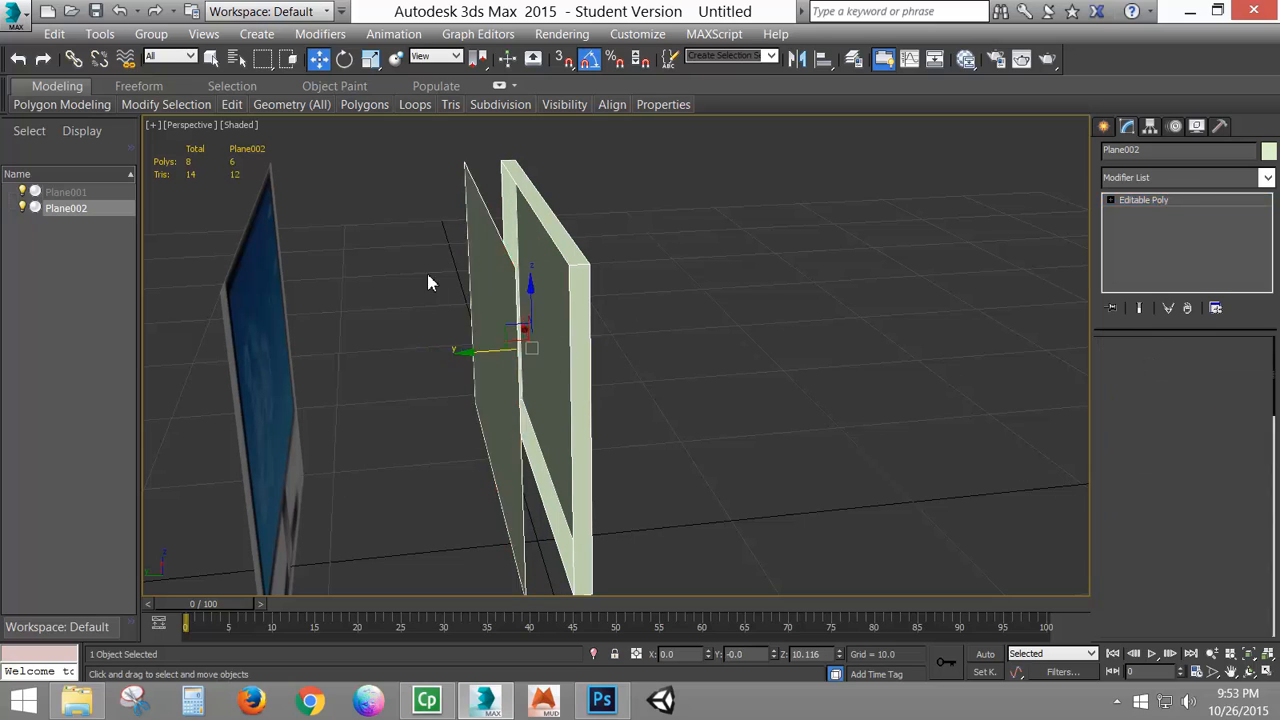
right_click(548, 314)
left_click(596, 445)
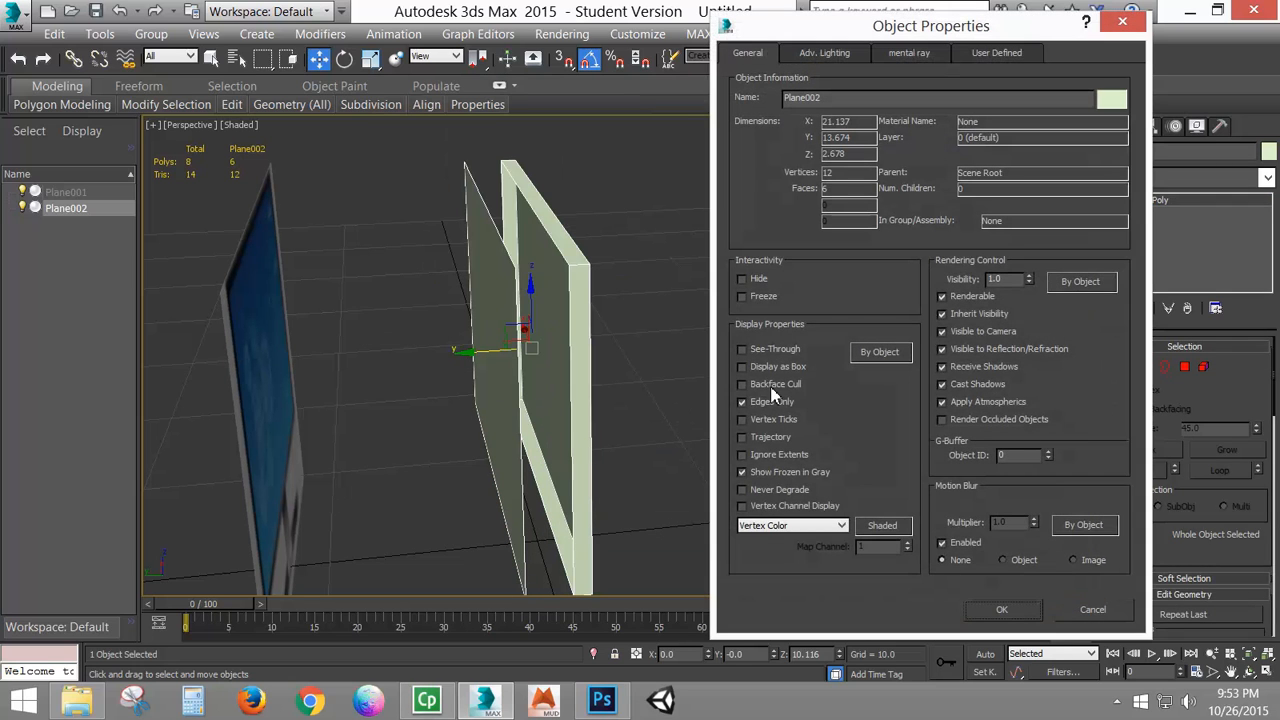
left_click(741, 387)
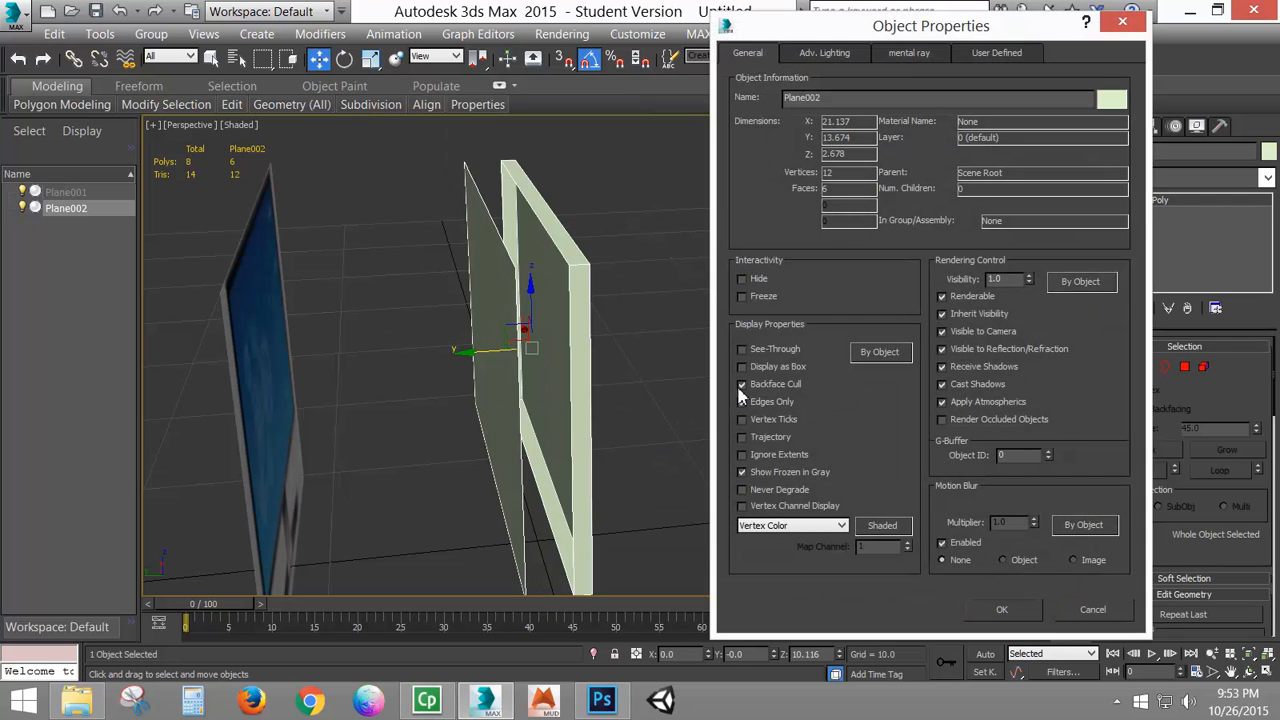
left_click(1000, 609)
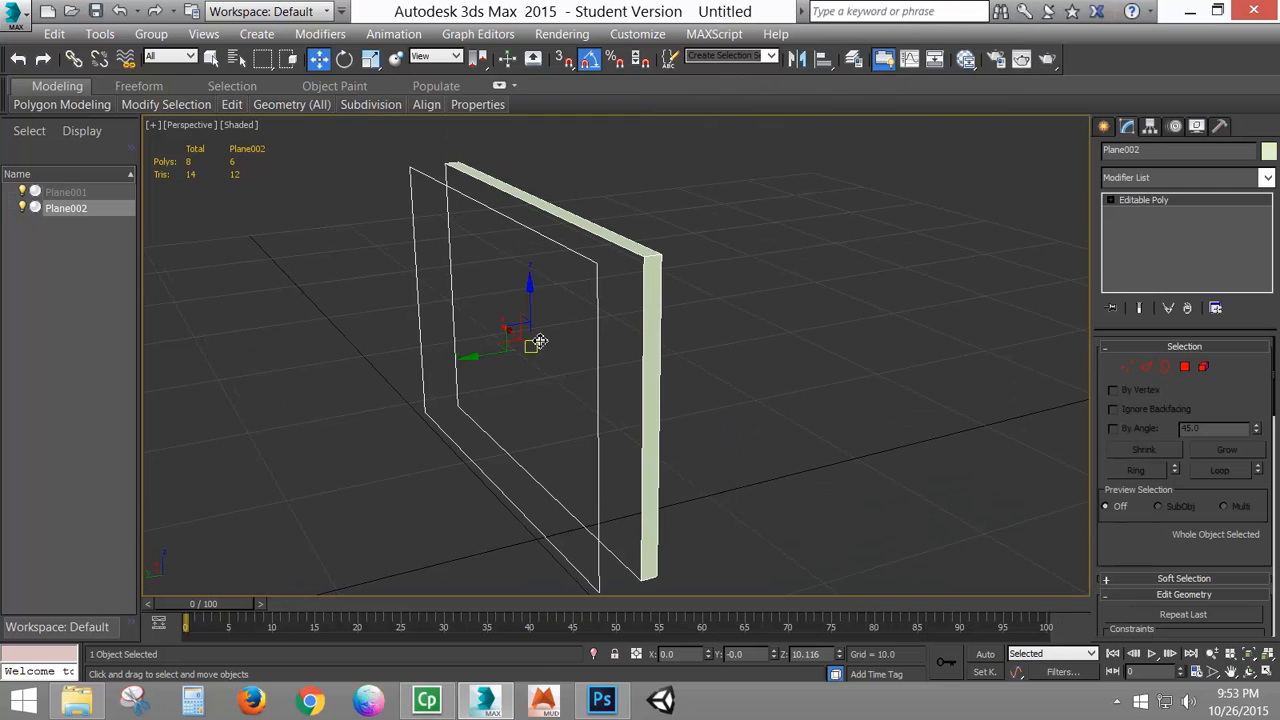
- Select the cloned polygon and move it farther from the panel, to about Y 3.31
middle_click_drag(538, 343, 499, 311, "alt")
left_click(1189, 373)
left_click(473, 317)
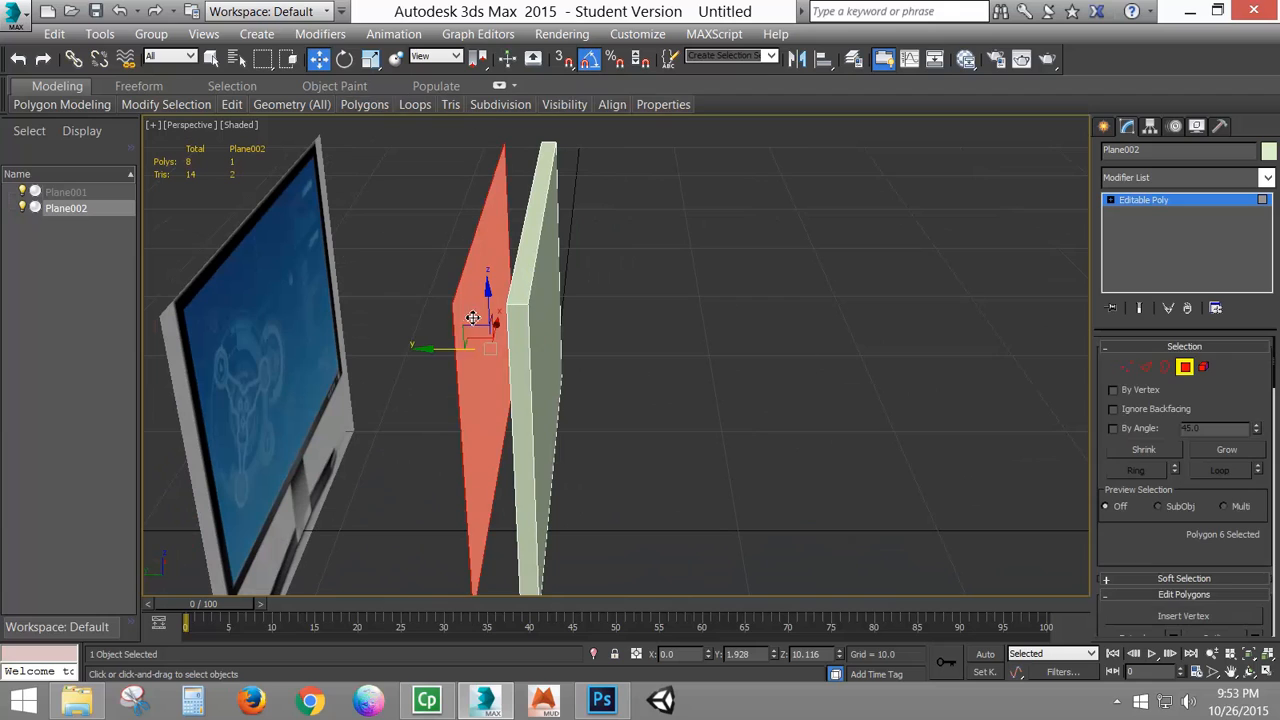
left_click_drag(447, 352, 367, 344)
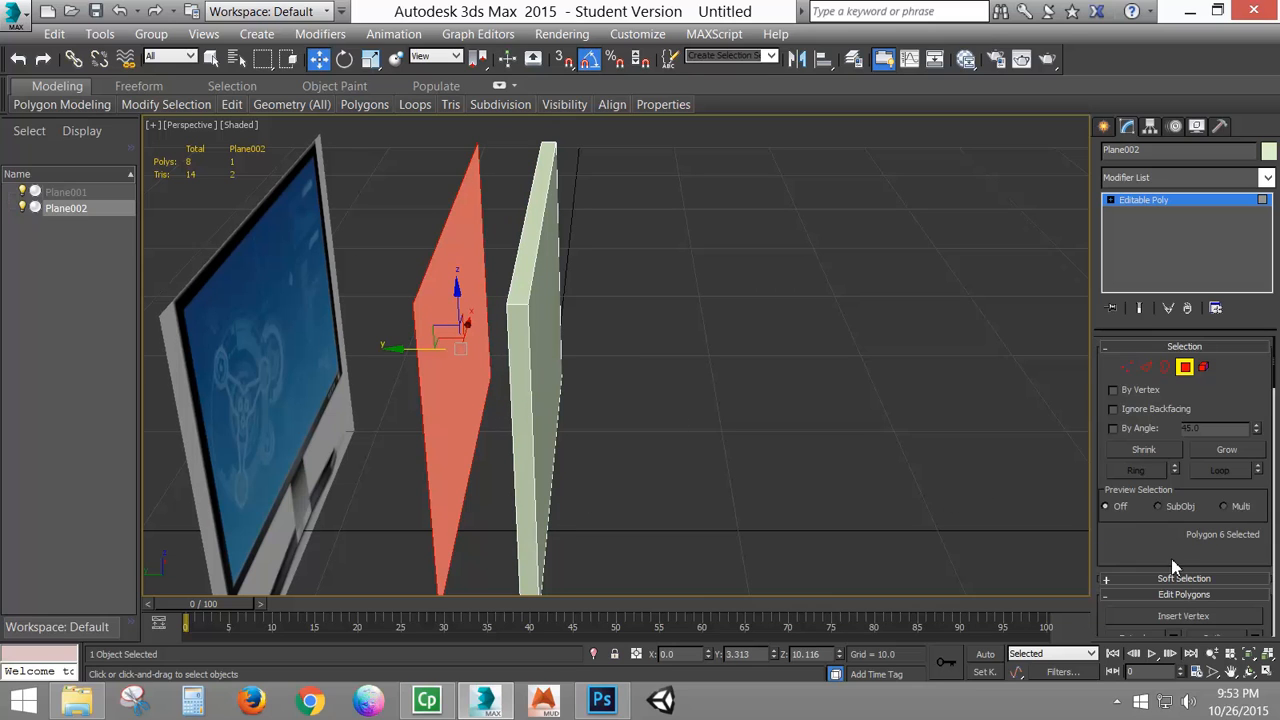
- Flip the cloned polygon's normal and move it along Y to about -0.13, up against the panel's open back
scroll(1173, 566, "down", 3)
left_click(1222, 558)
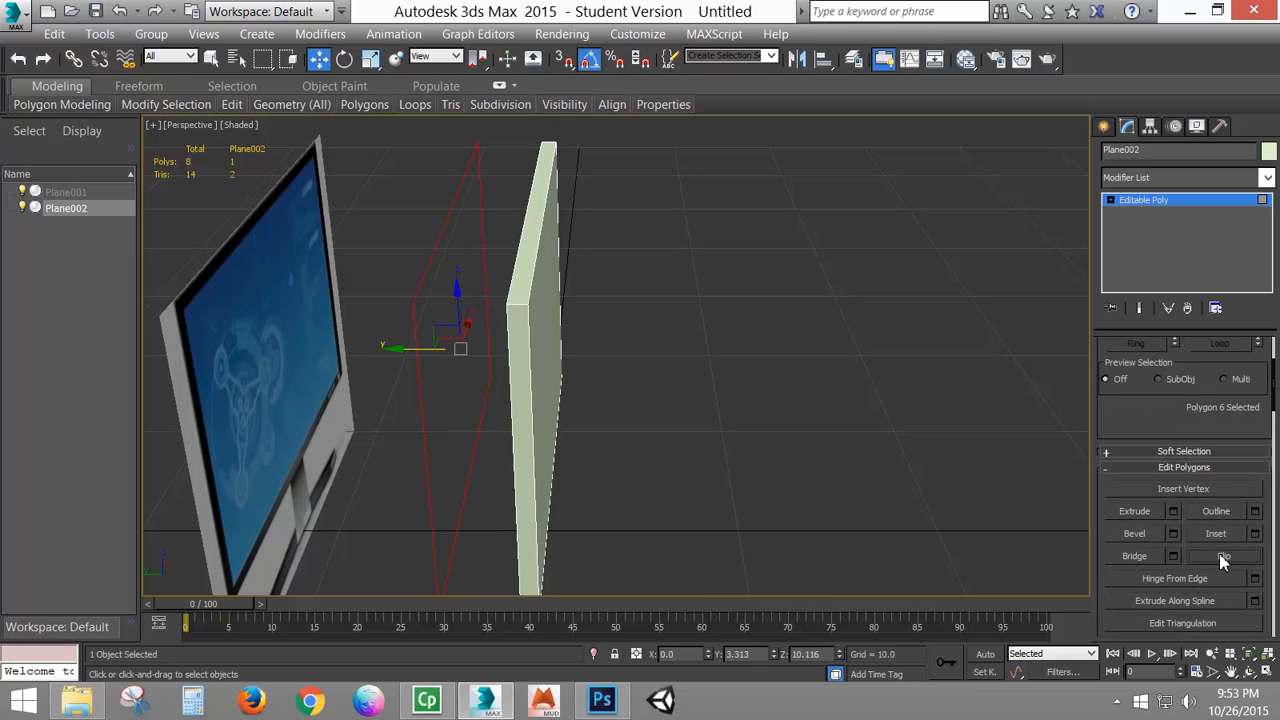
middle_click_drag(514, 466, 563, 462, "alt")
middle_click_drag(562, 454, 546, 448, "alt")
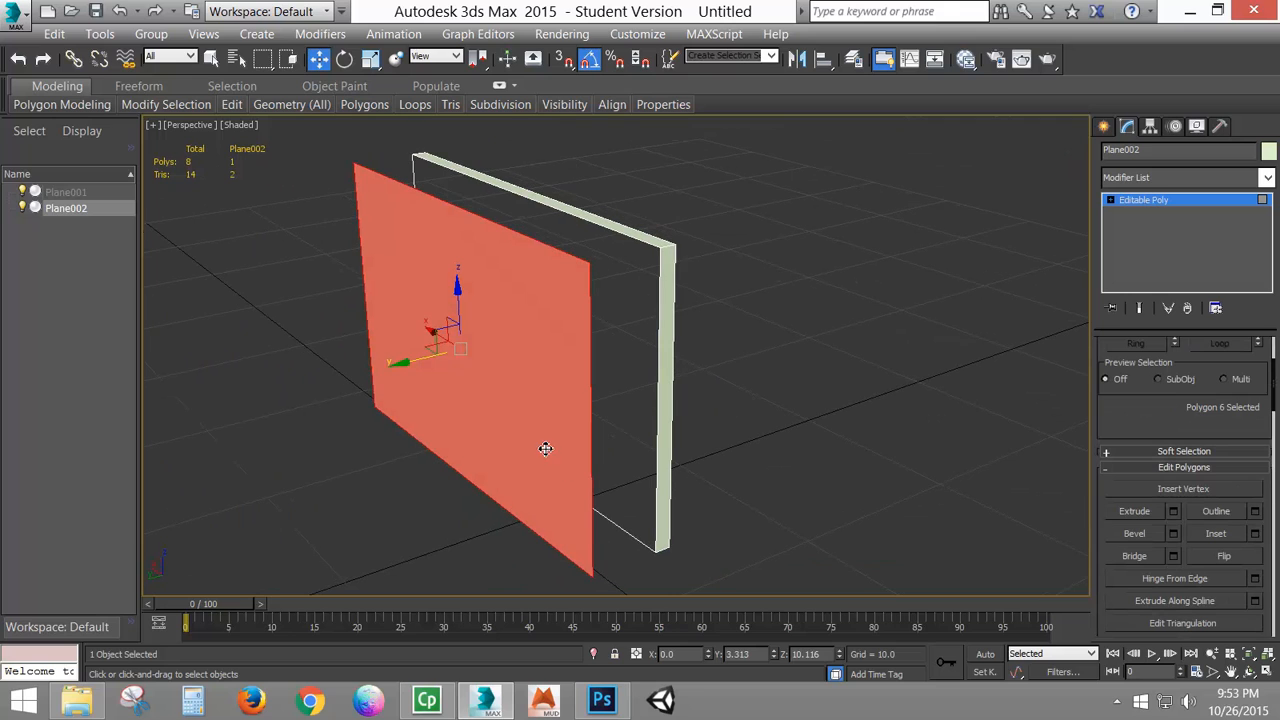
left_click_drag(411, 364, 472, 373)
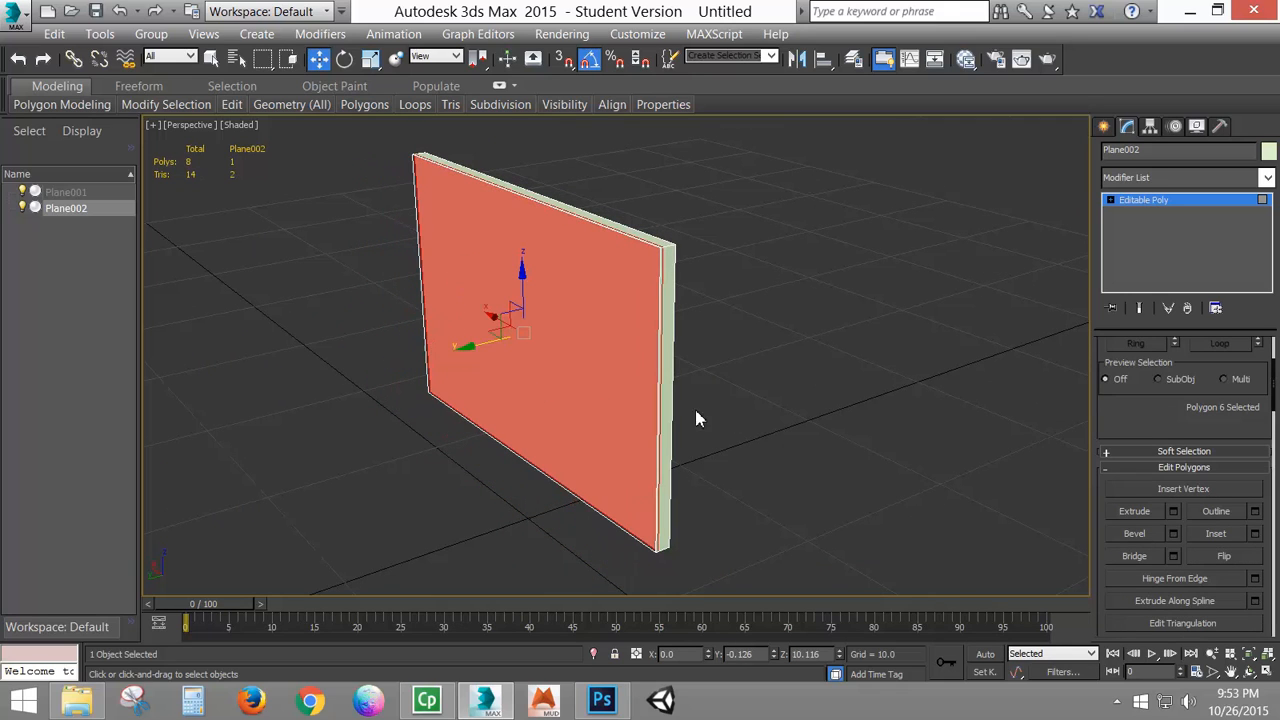
- Move the cloned polygon along Y to about 0.016, flush with the panel's open back
middle_click_drag(650, 414, 594, 406, "alt")
scroll(594, 406, "up", 3)
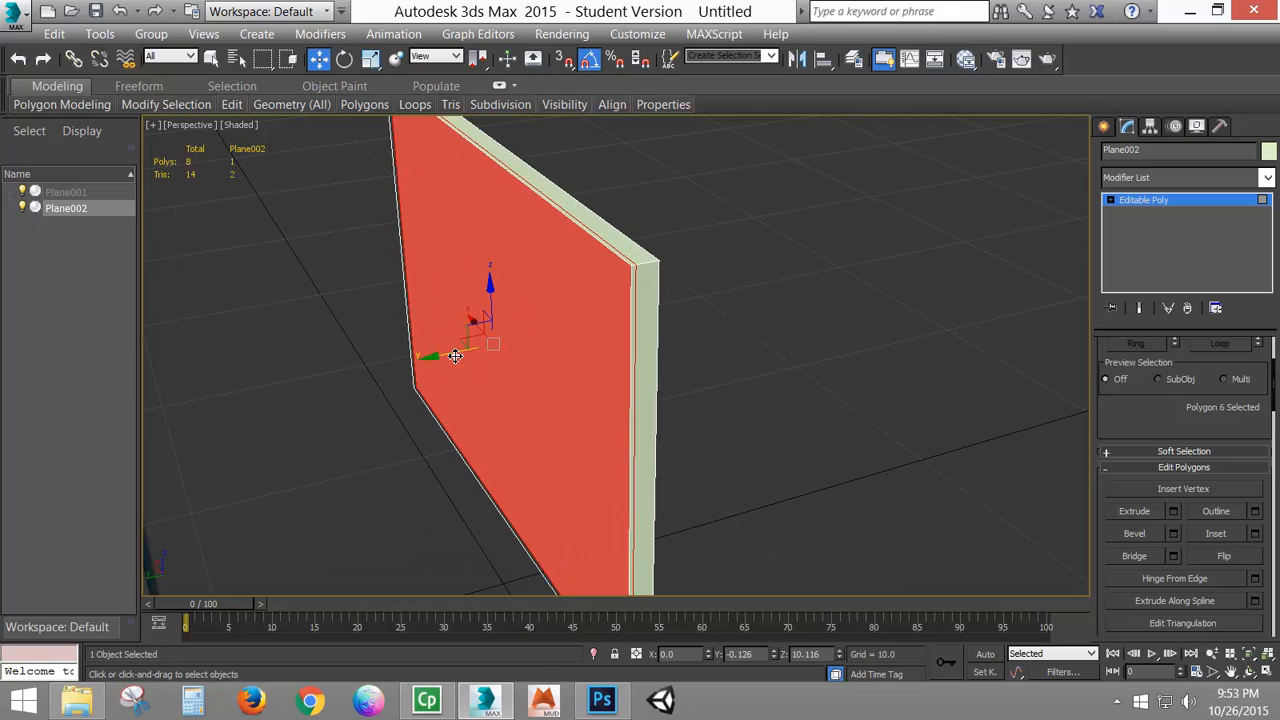
left_click_drag(451, 354, 446, 358)
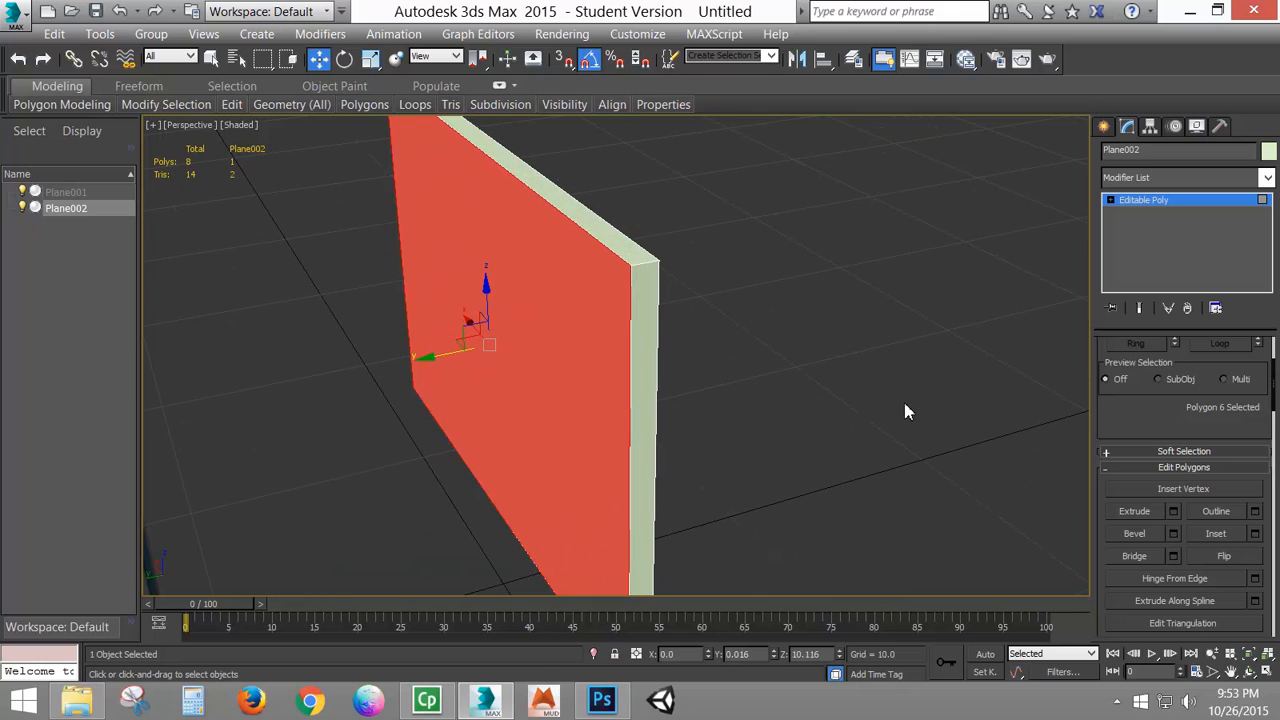
- Select all open borders of the panel and its back polygon and convert the selection to vertices
left_click(1110, 200)
left_click(1140, 238)
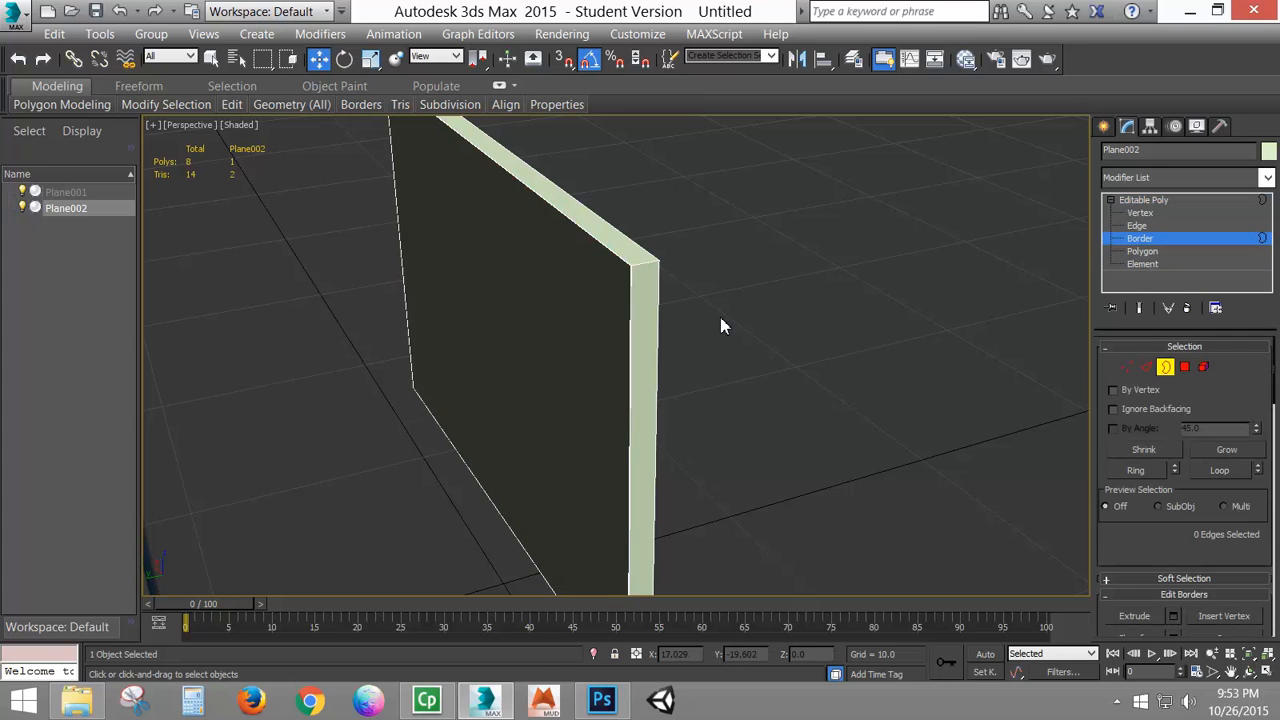
key("ctrl+a")
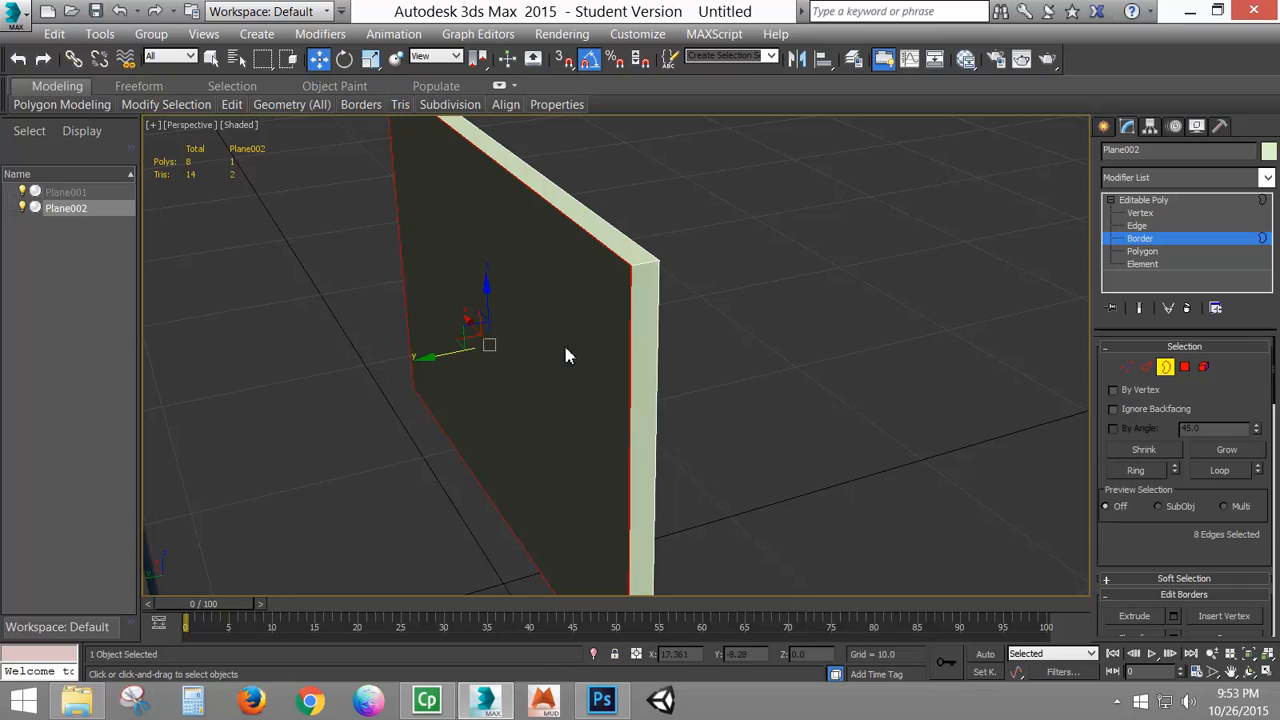
left_click(1127, 366)
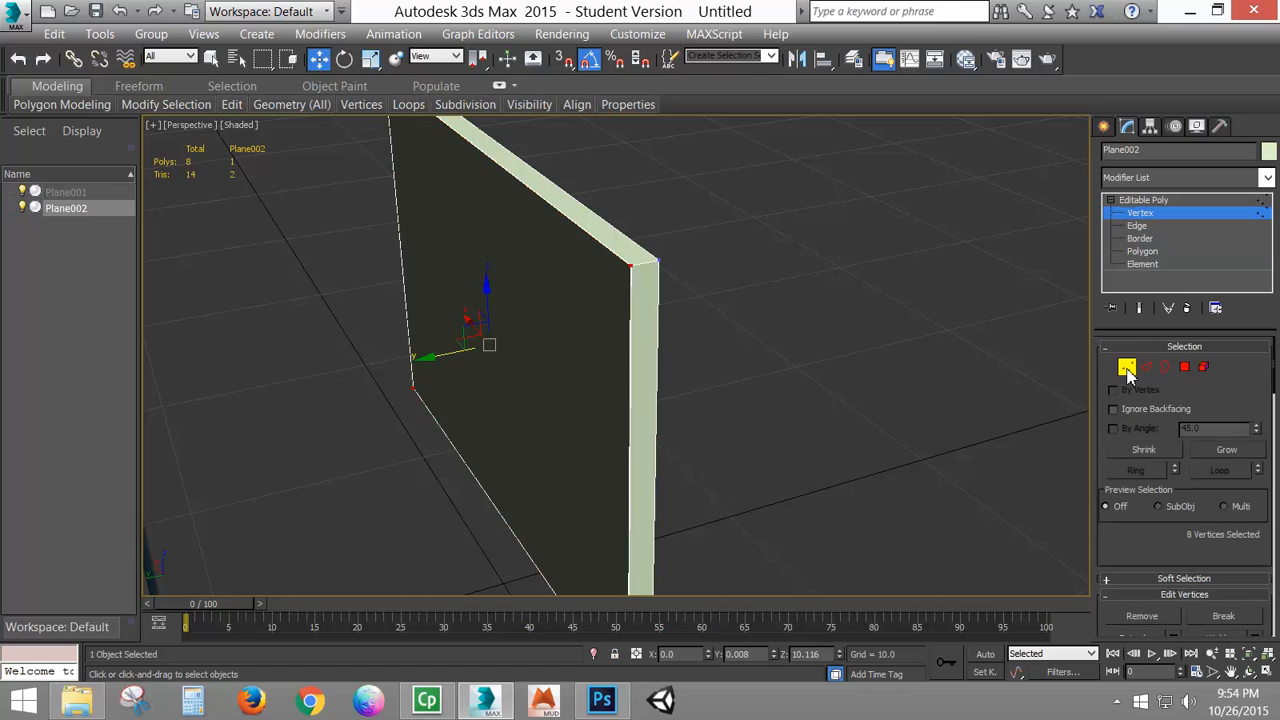
- Weld the selected border vertices with a threshold of 0.1 so the back polygon joins the panel
scroll(668, 318, "up", 10)
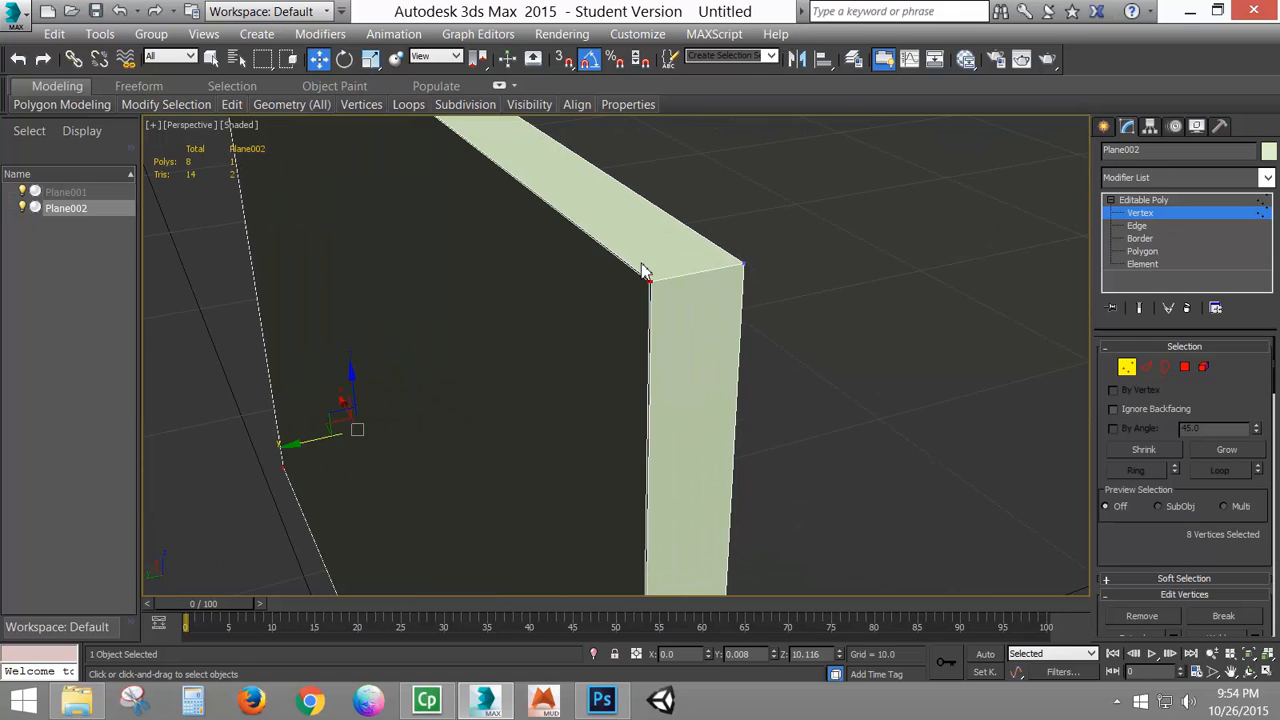
scroll(680, 328, "up", 3)
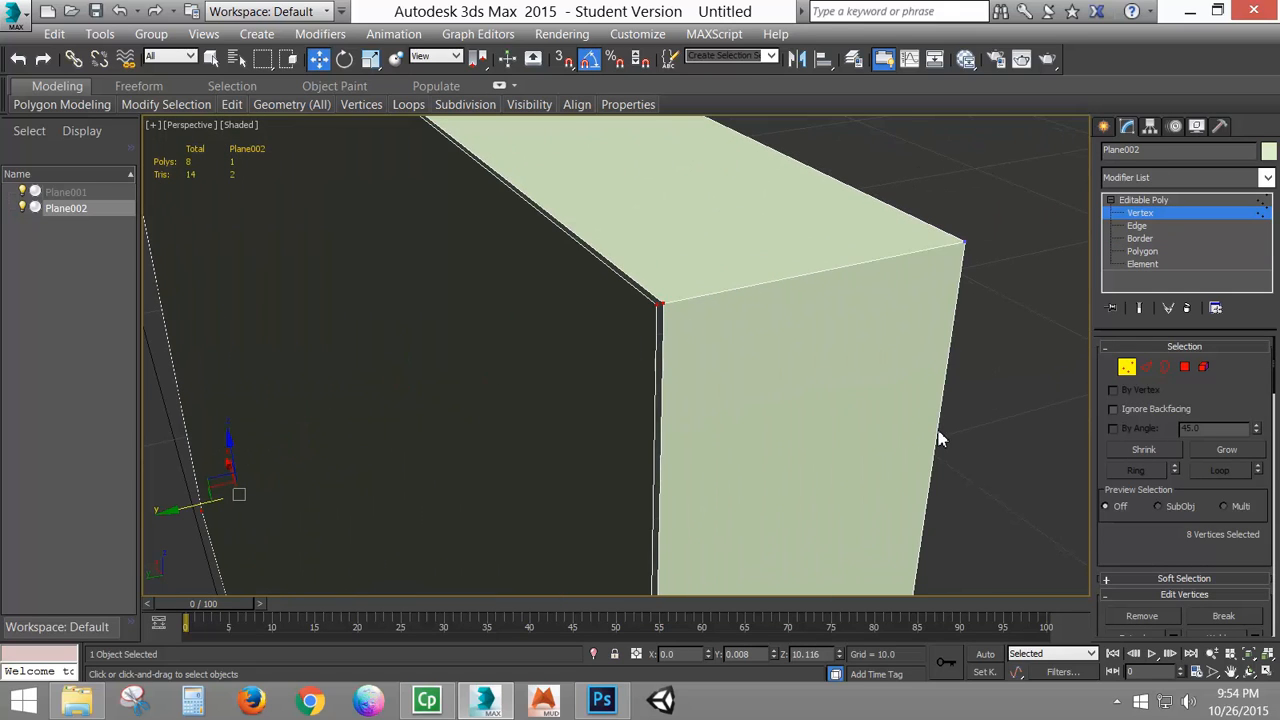
scroll(1157, 551, "down", 5)
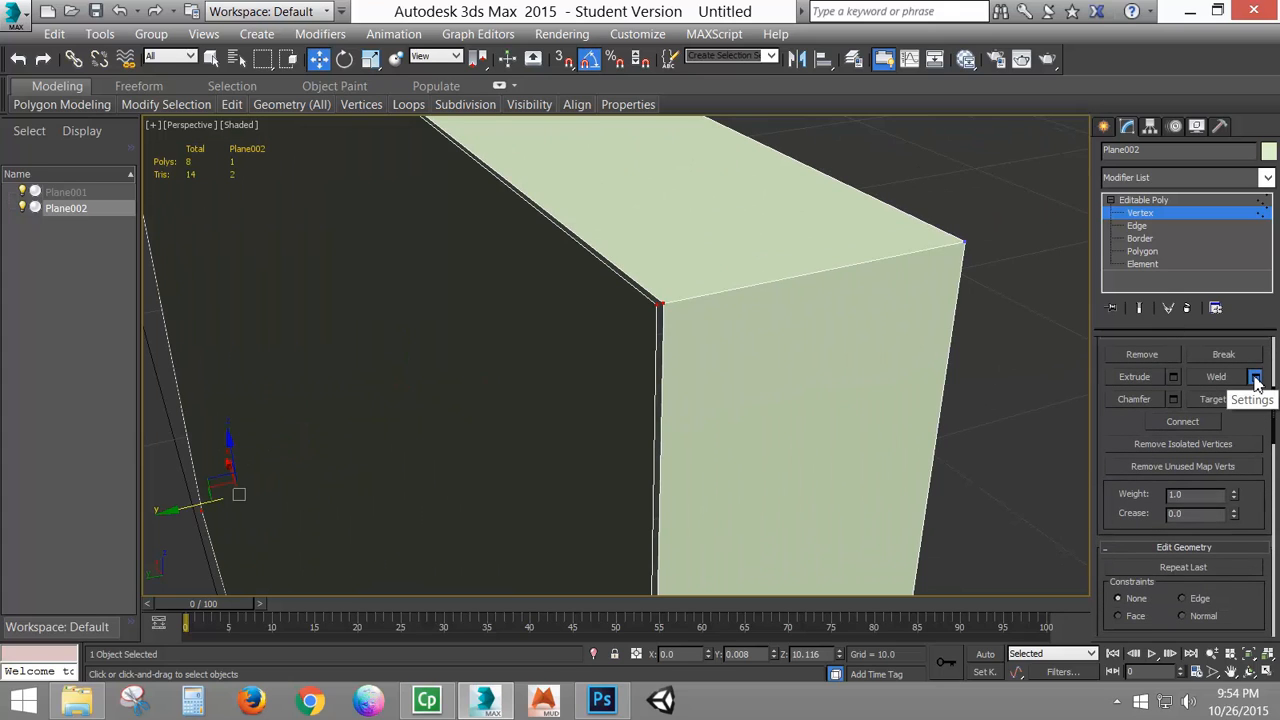
left_click(1255, 378)
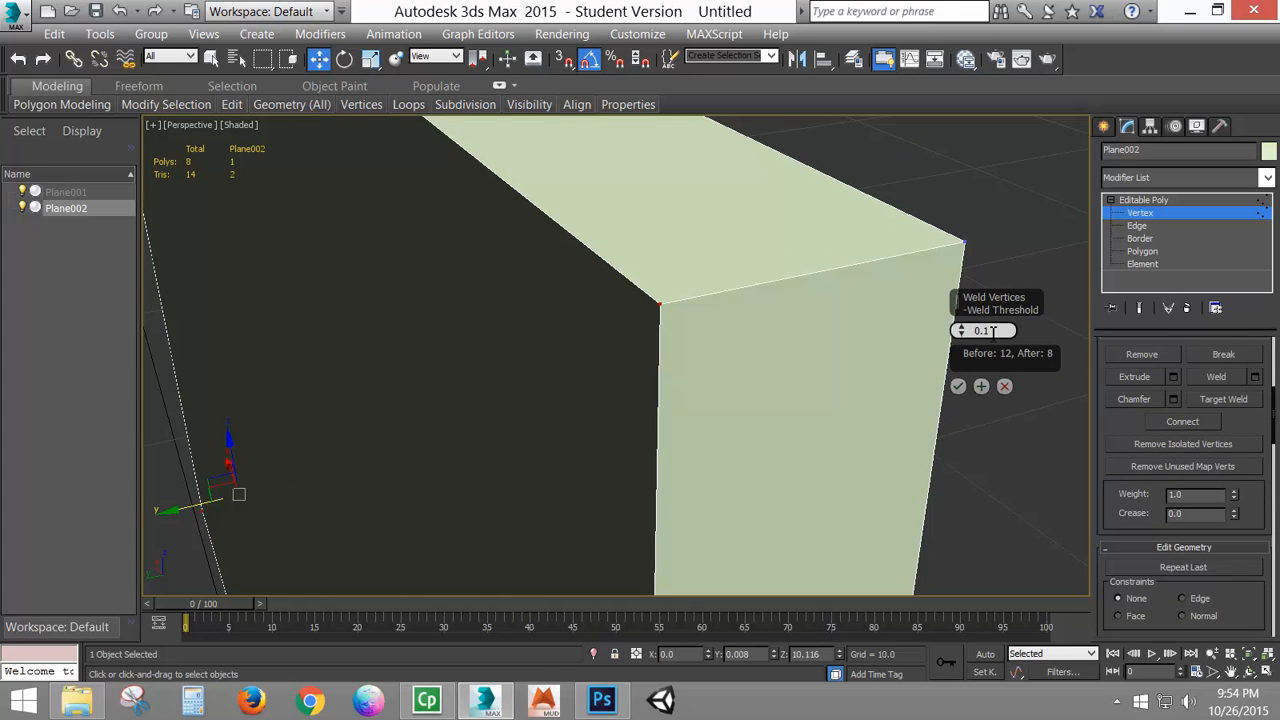
scroll(695, 306, "down", 2)
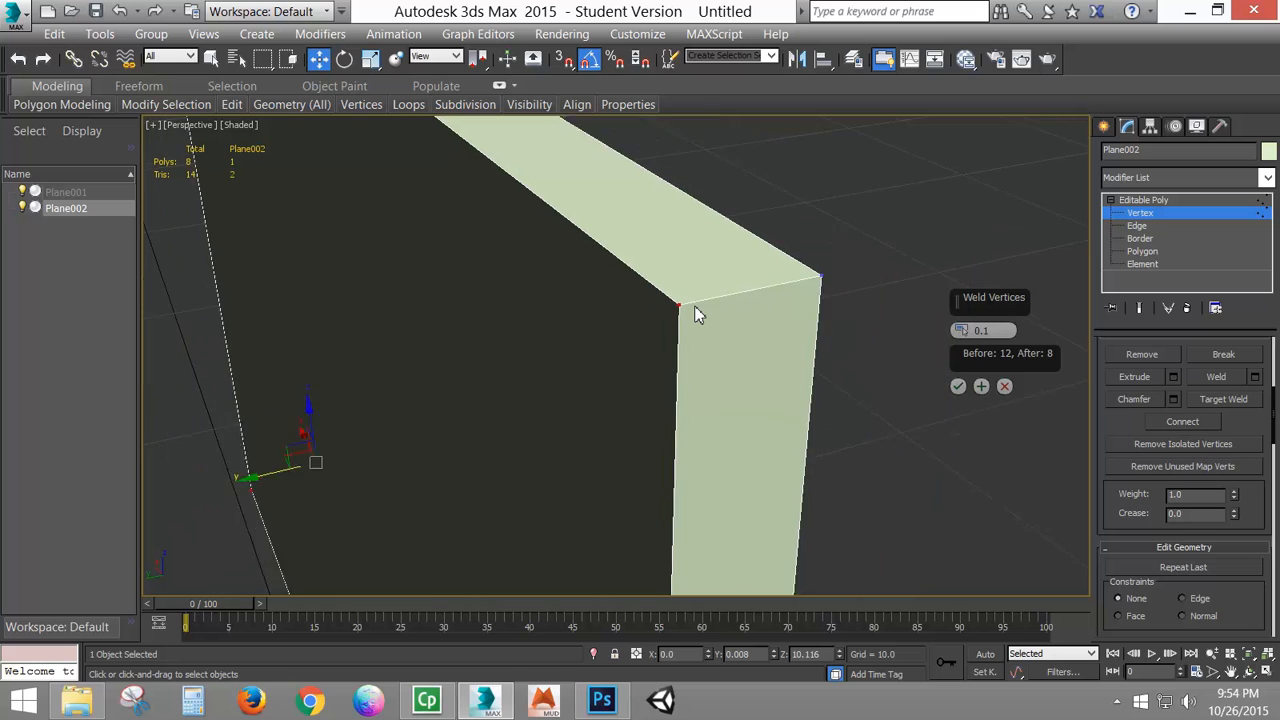
scroll(568, 326, "down", 4)
middle_click_drag(461, 321, 697, 311, "alt")
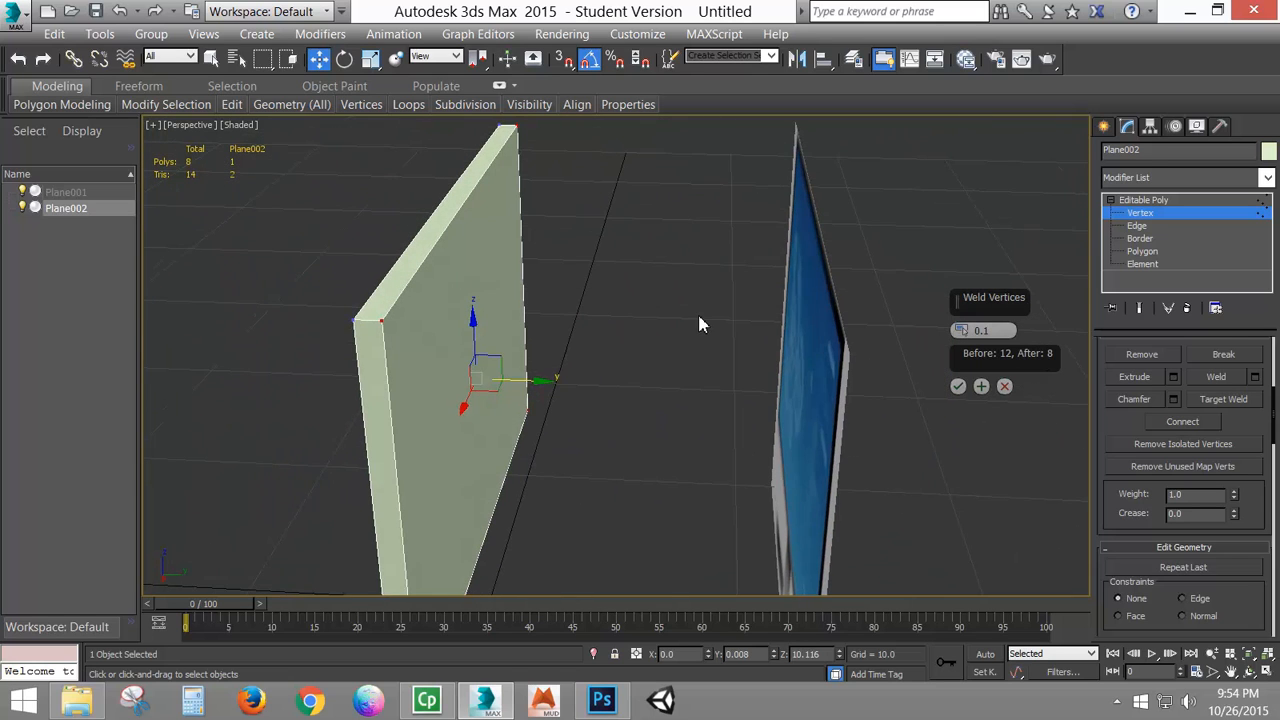
middle_click_drag(467, 363, 697, 354)
scroll(547, 358, "up", 2)
scroll(549, 308, "up", 2)
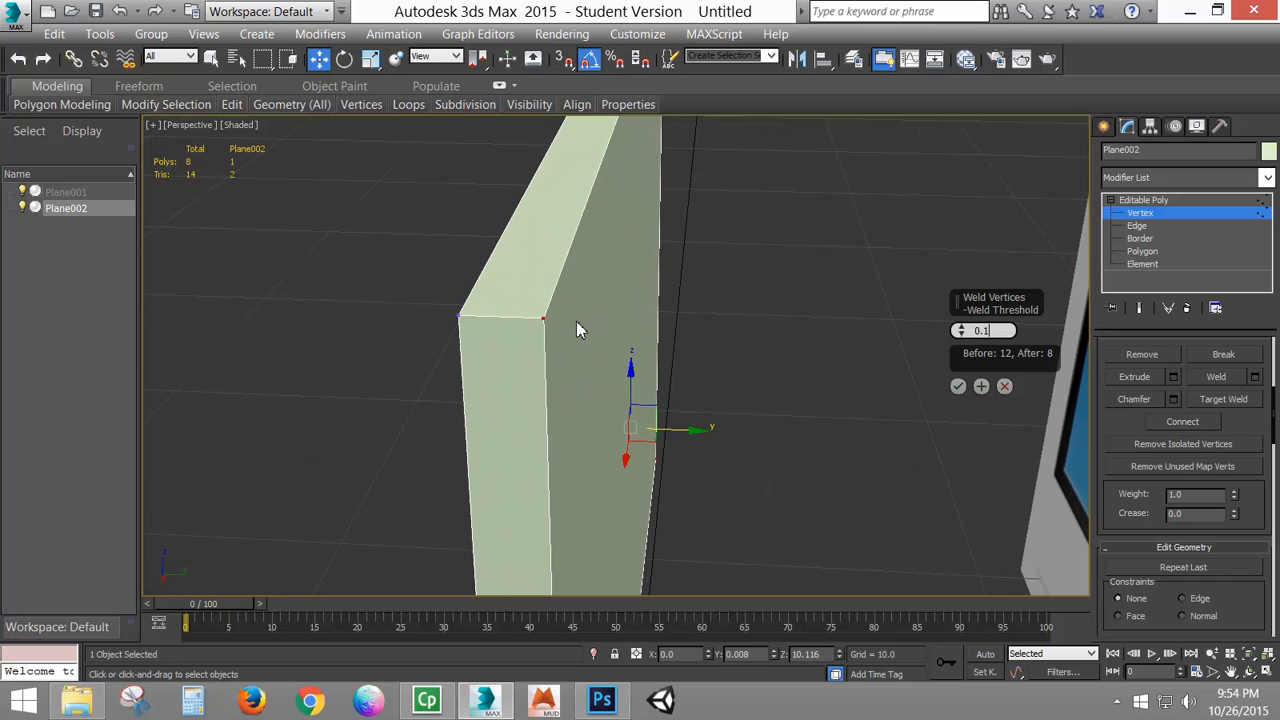
scroll(536, 320, "down", 6)
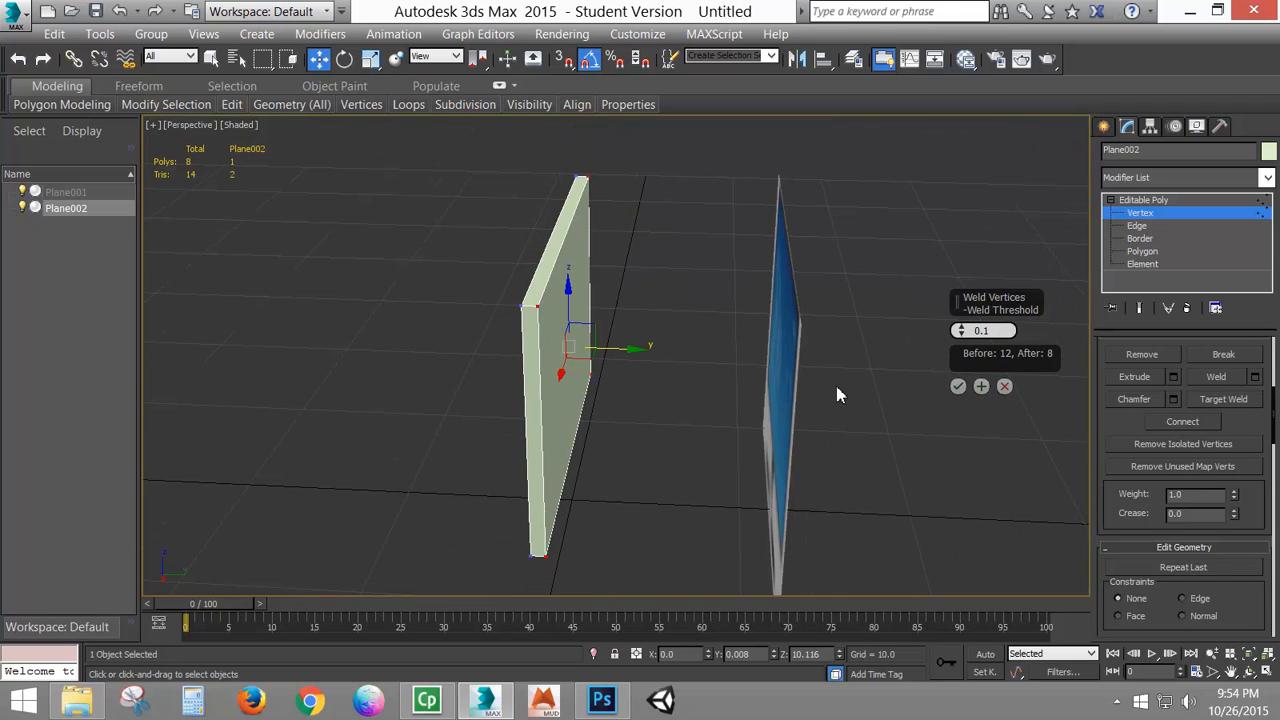
left_click(958, 387)
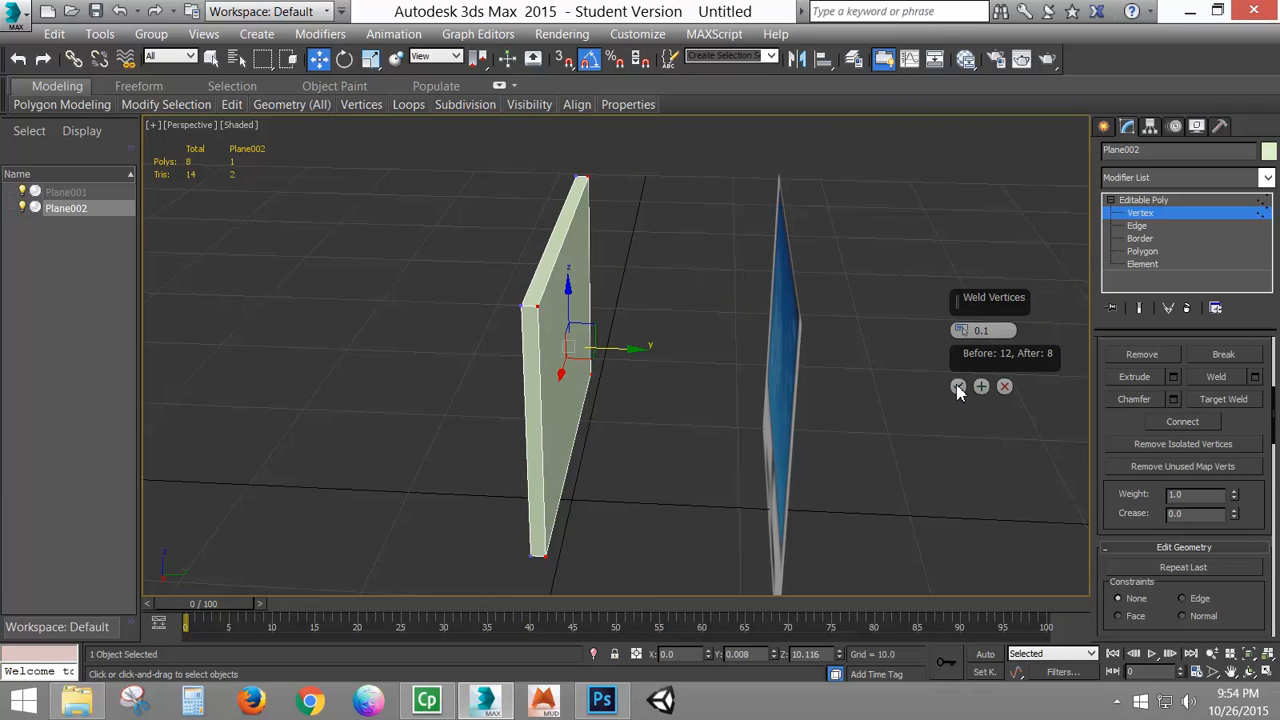
- Select the panel's large front polygon and inset it by 0.5
middle_click_drag(666, 364, 743, 363, "alt")
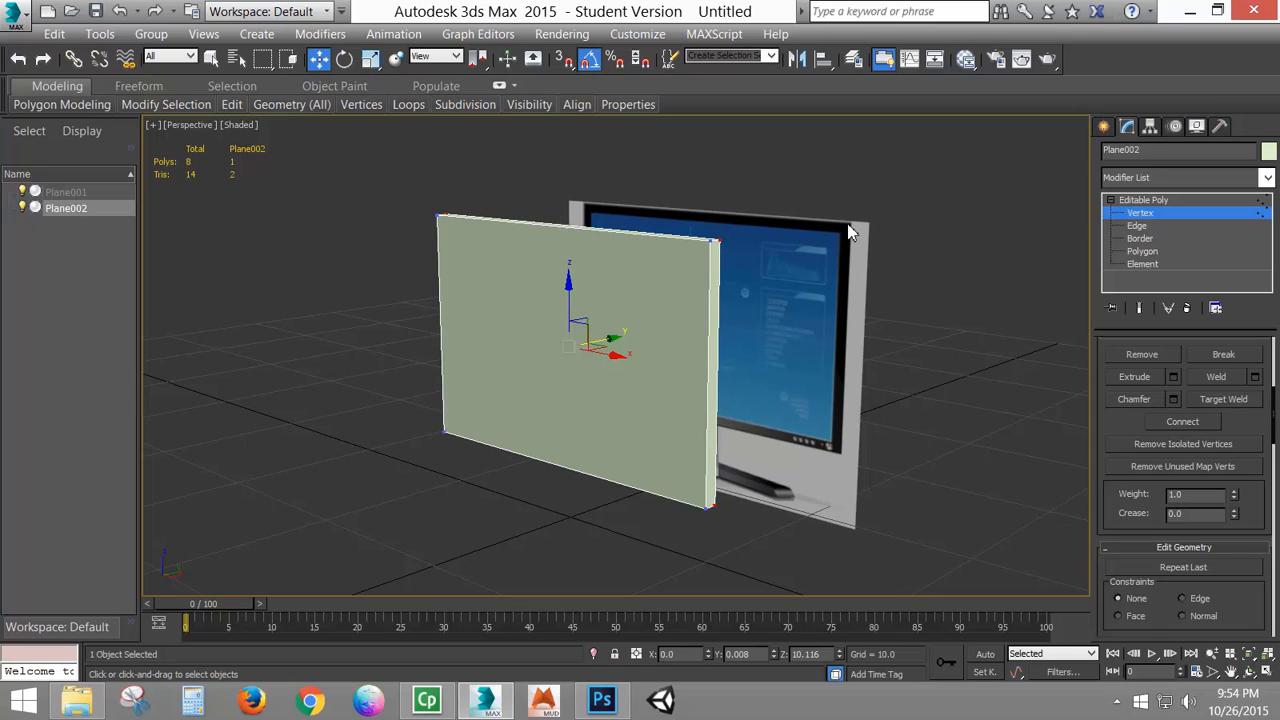
scroll(846, 236, "up", 10)
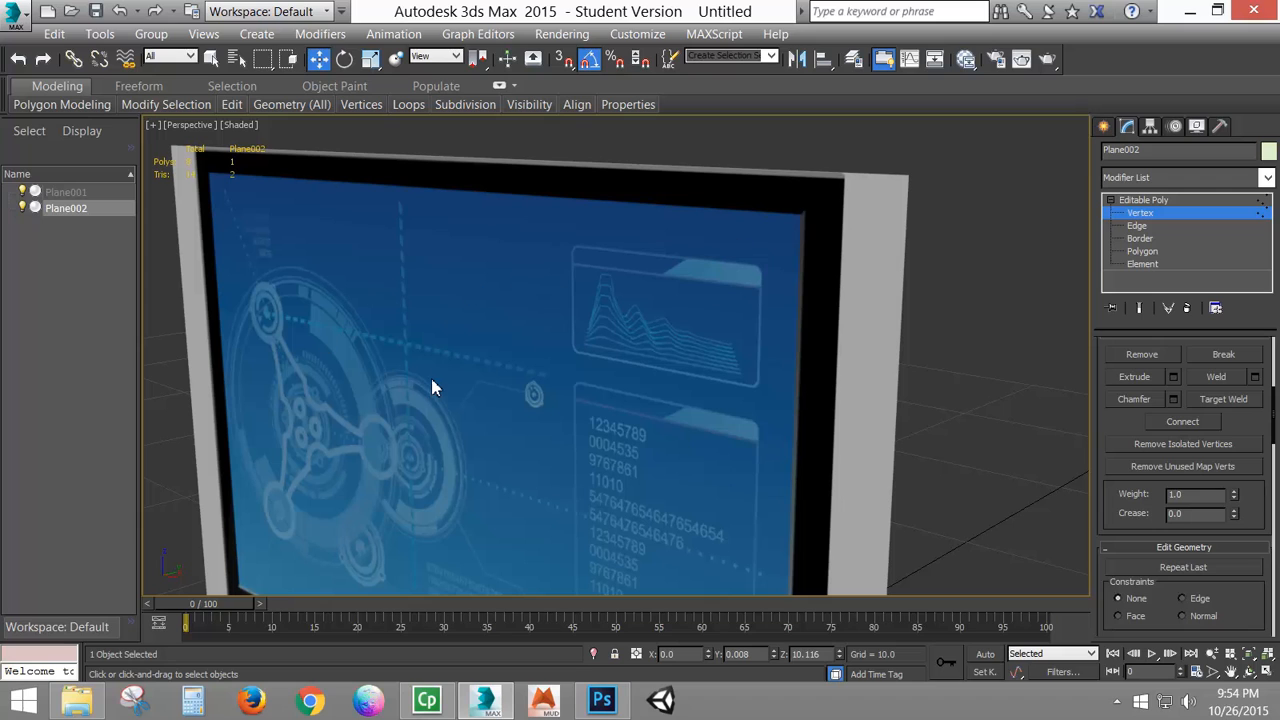
scroll(431, 386, "down", 8)
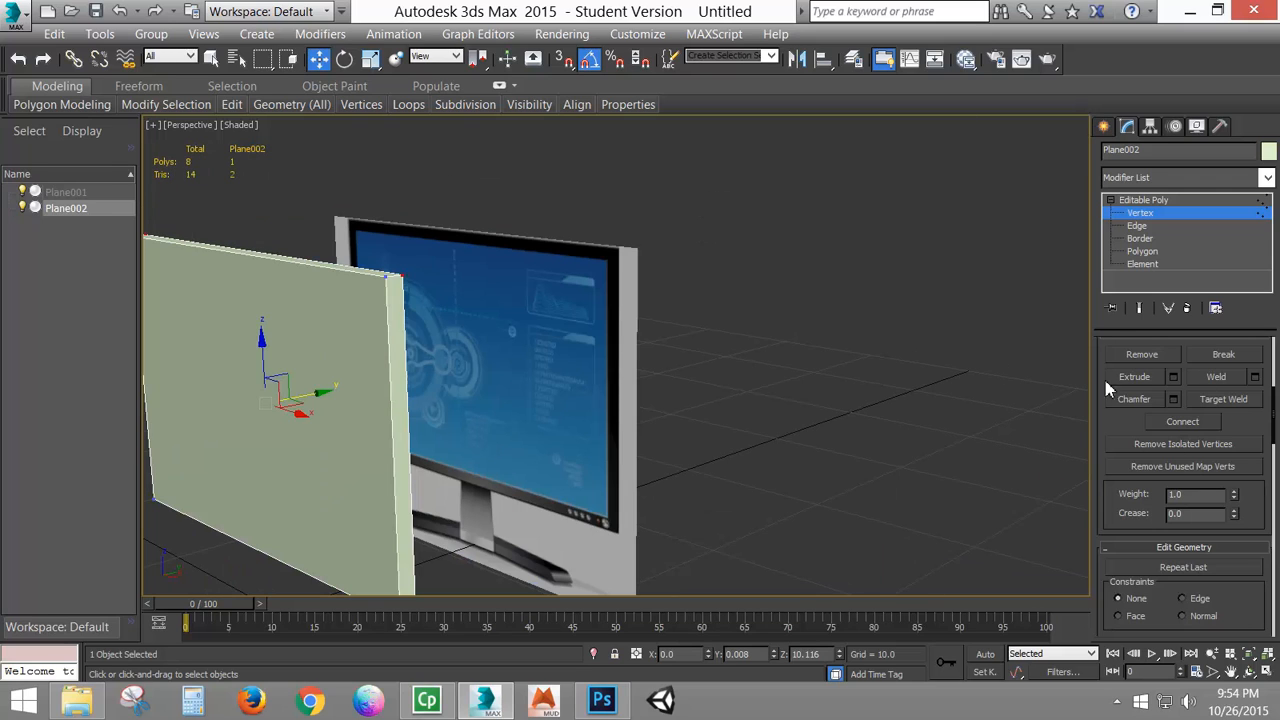
left_click(1142, 251)
left_click(324, 331)
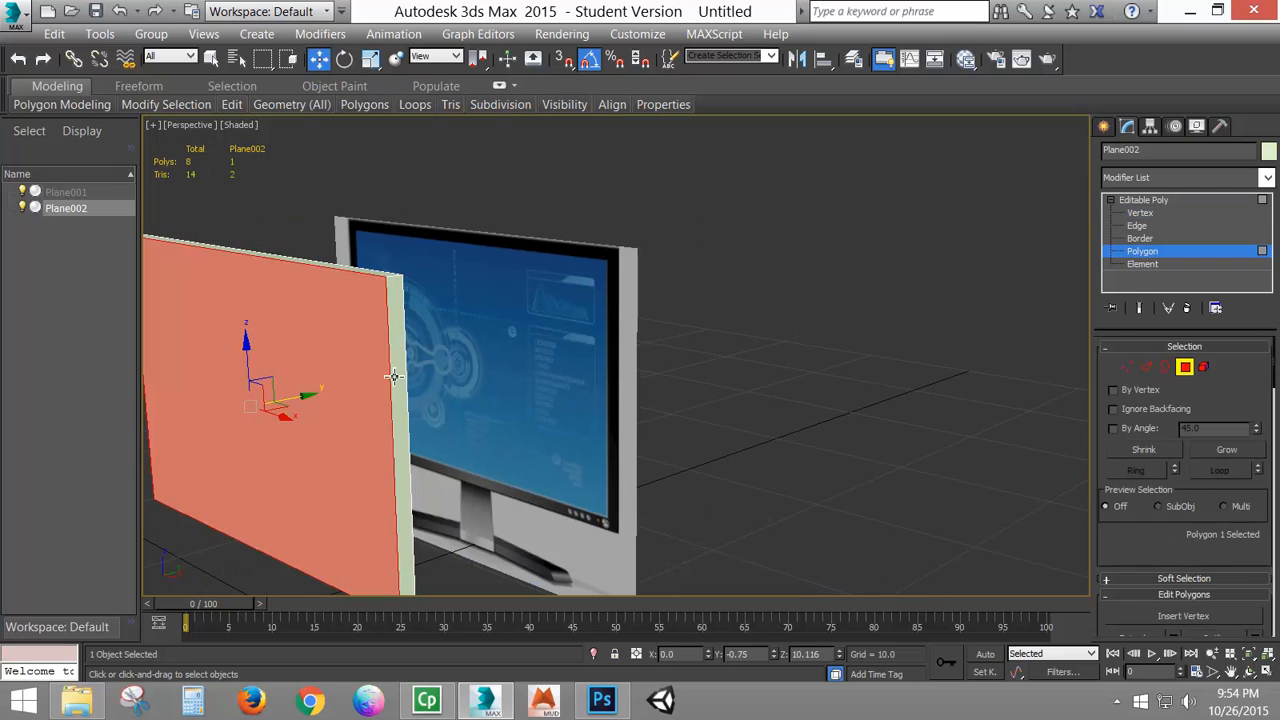
middle_click_drag(810, 453, 963, 420)
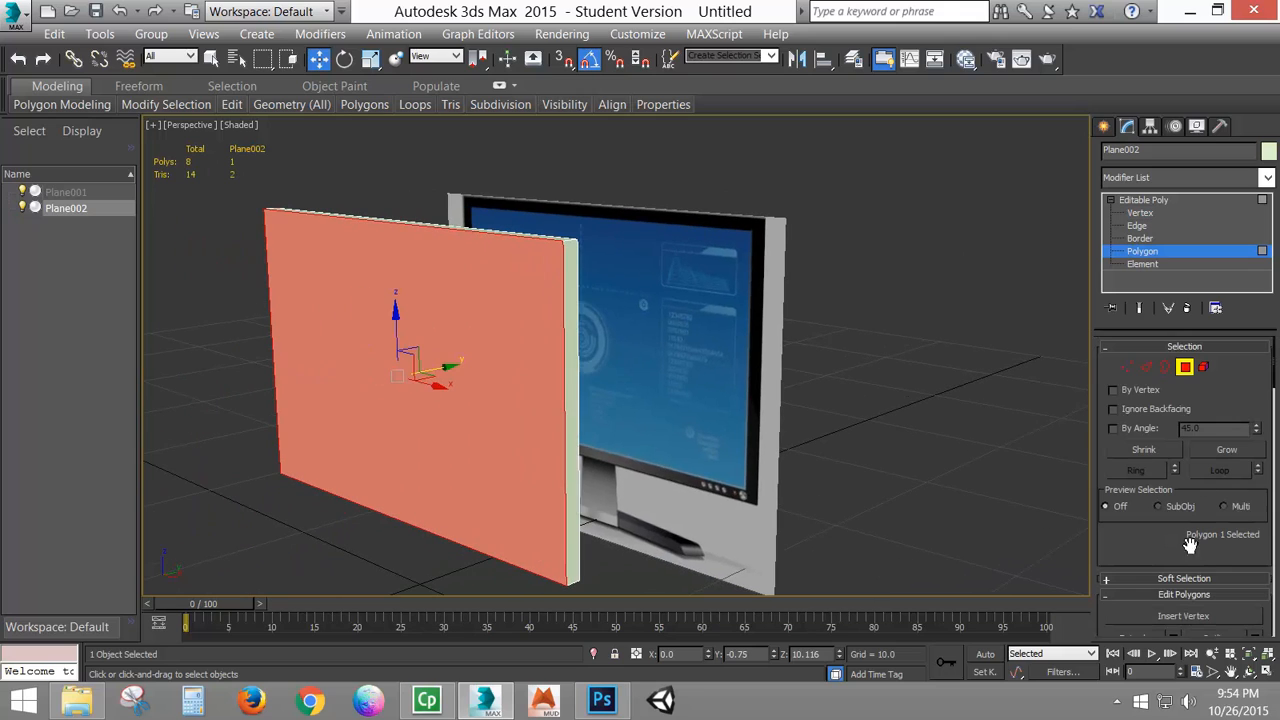
left_click_drag(1169, 539, 1147, 321)
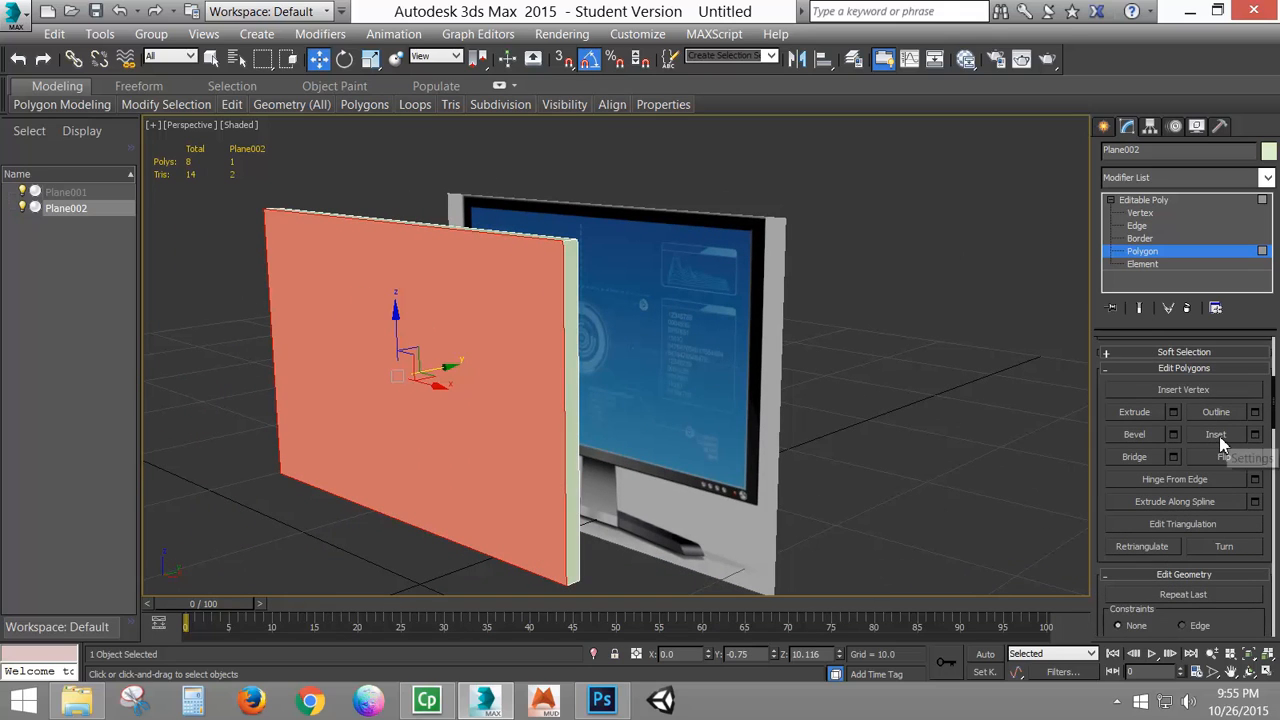
left_click(1256, 435)
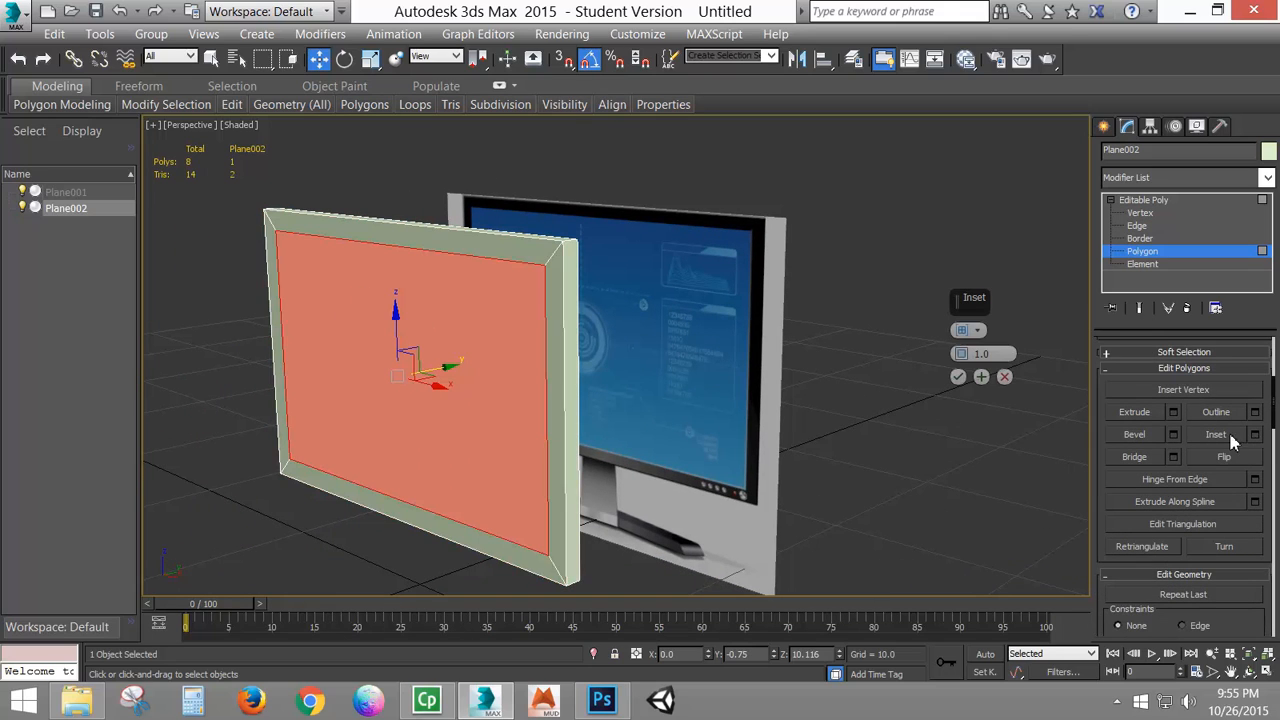
middle_click_drag(552, 439, 583, 420, "alt")
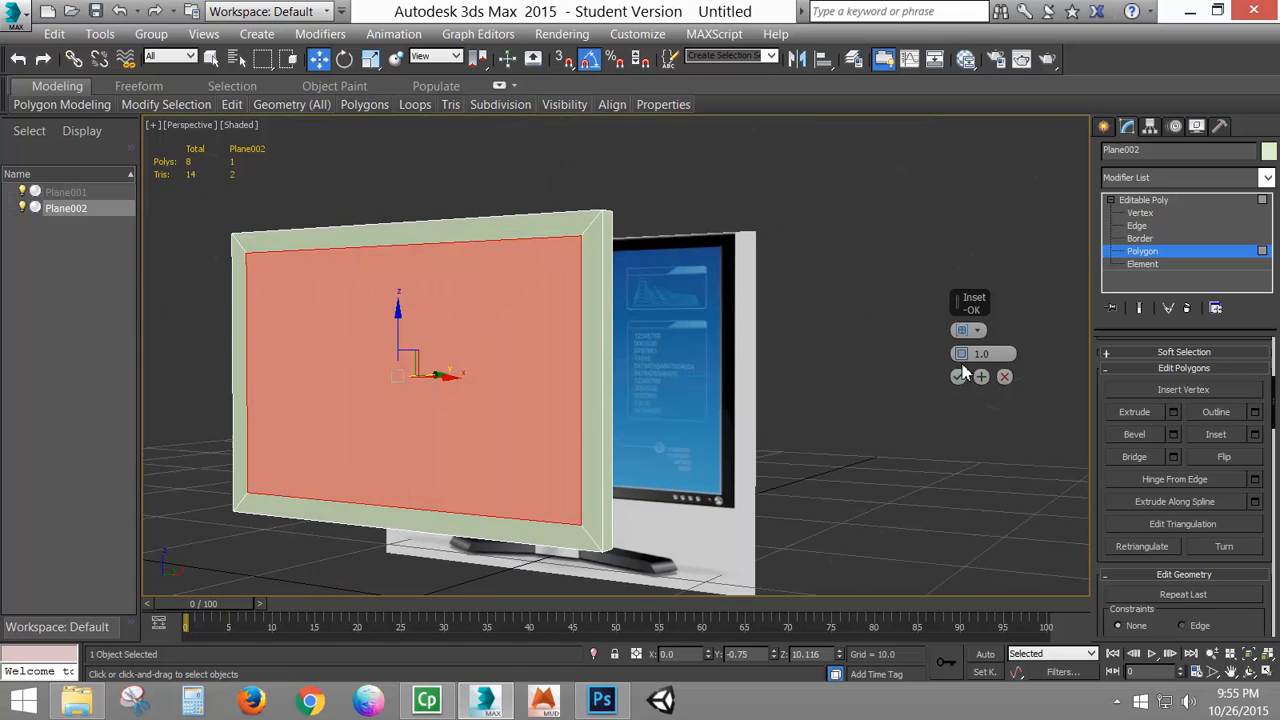
mouse_move(961, 353)
left_mouse_down()
mouse_move(960, 372)
mouse_move(961, 355)
left_mouse_up()
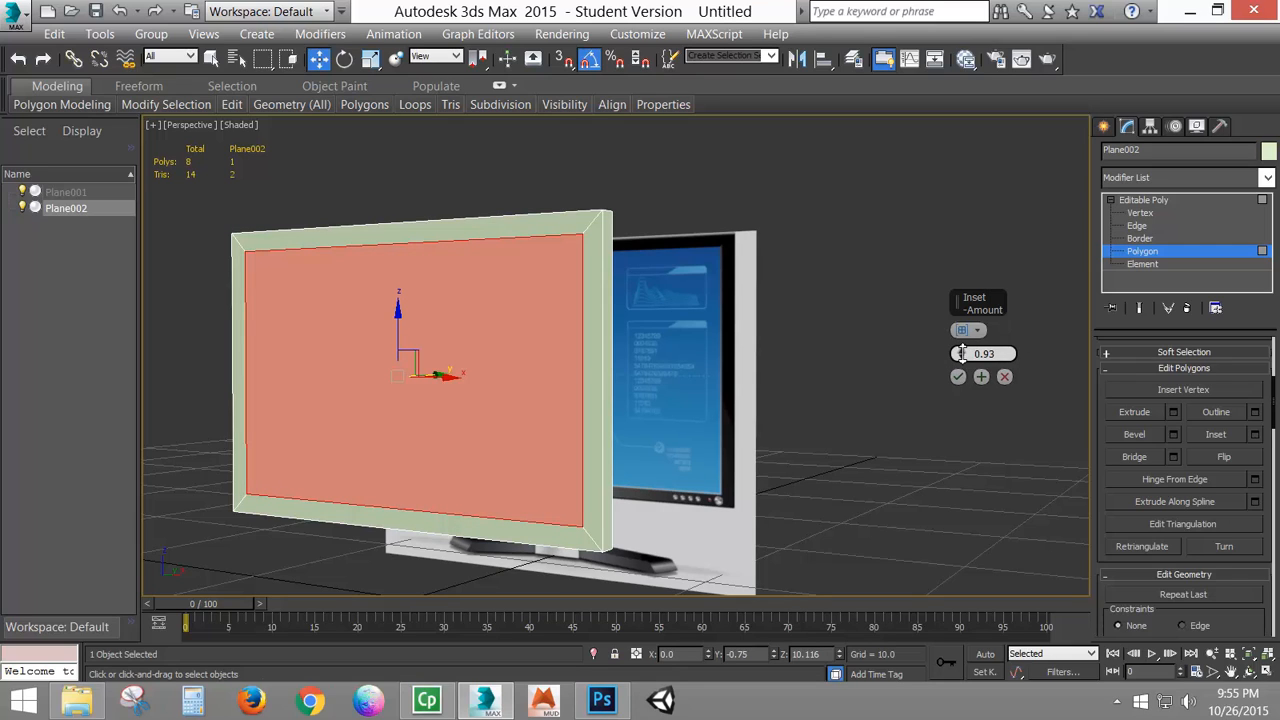
left_click_drag(961, 354, 961, 354)
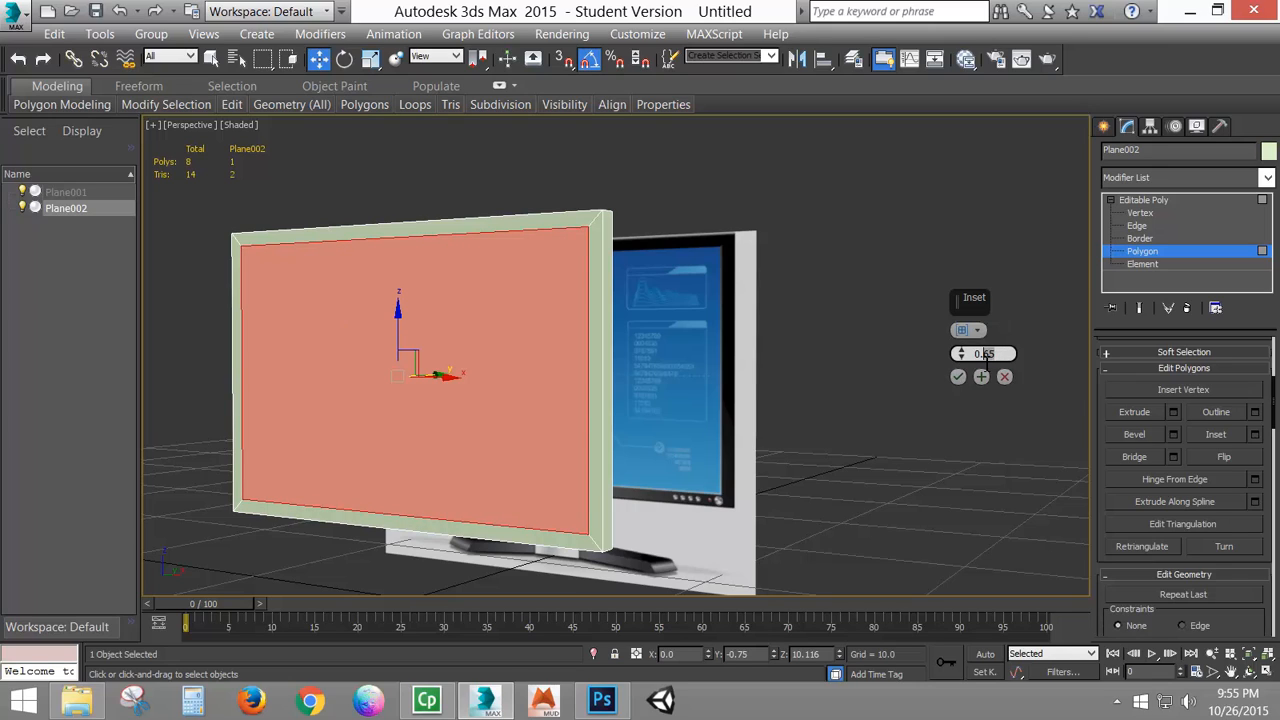
key("BackSpace")
key("Return")
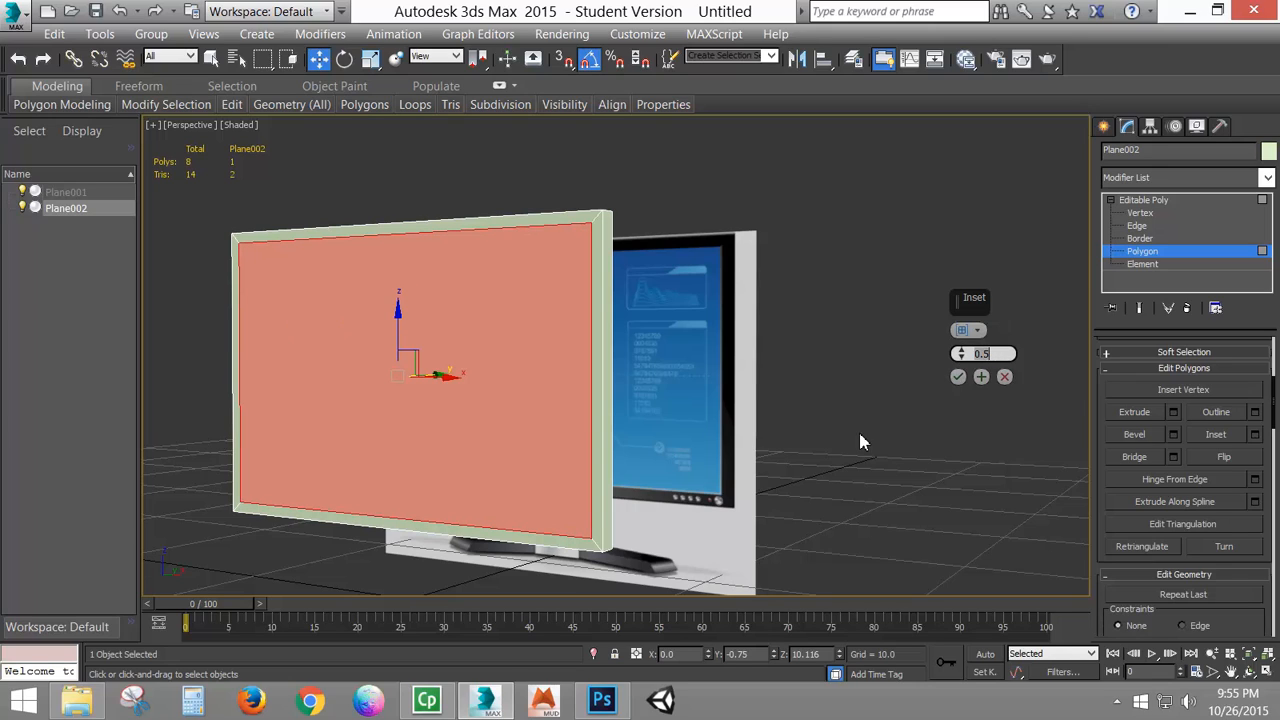
left_click(958, 378)
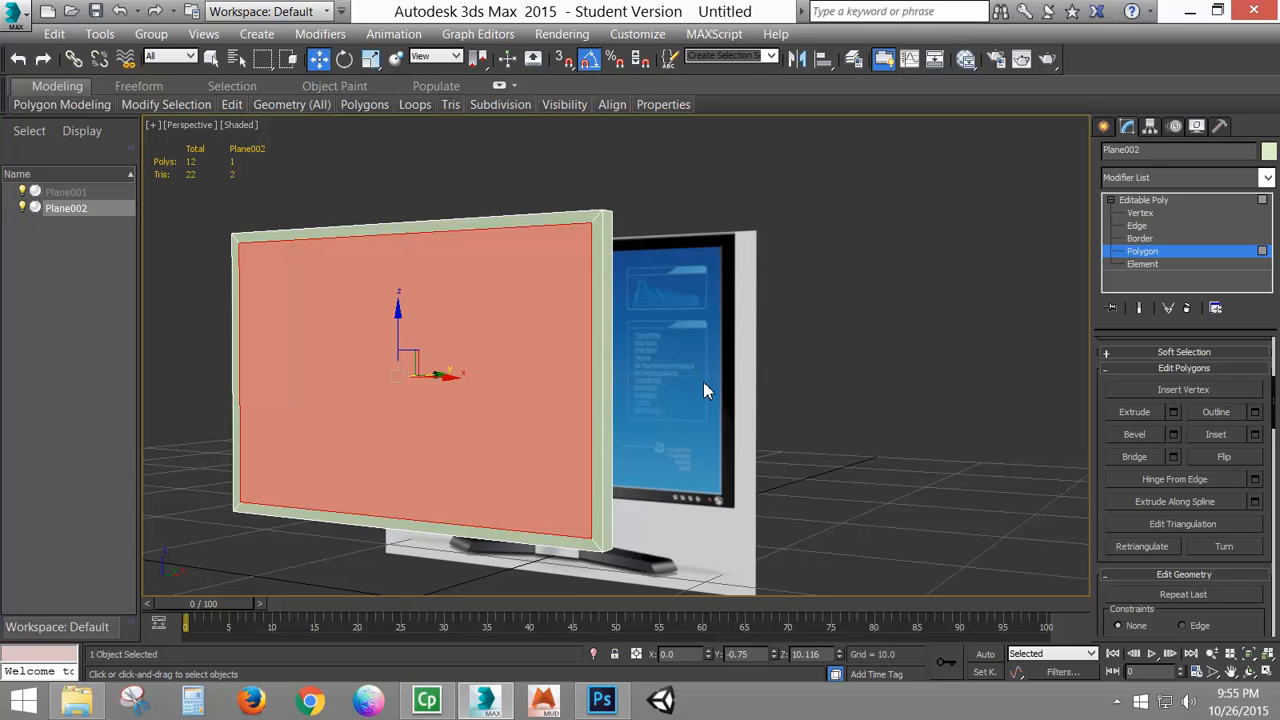
- Start a bevel on the panel's inset front polygon and set its height to -0.1 so it is recessed
scroll(718, 508, "up", 3)
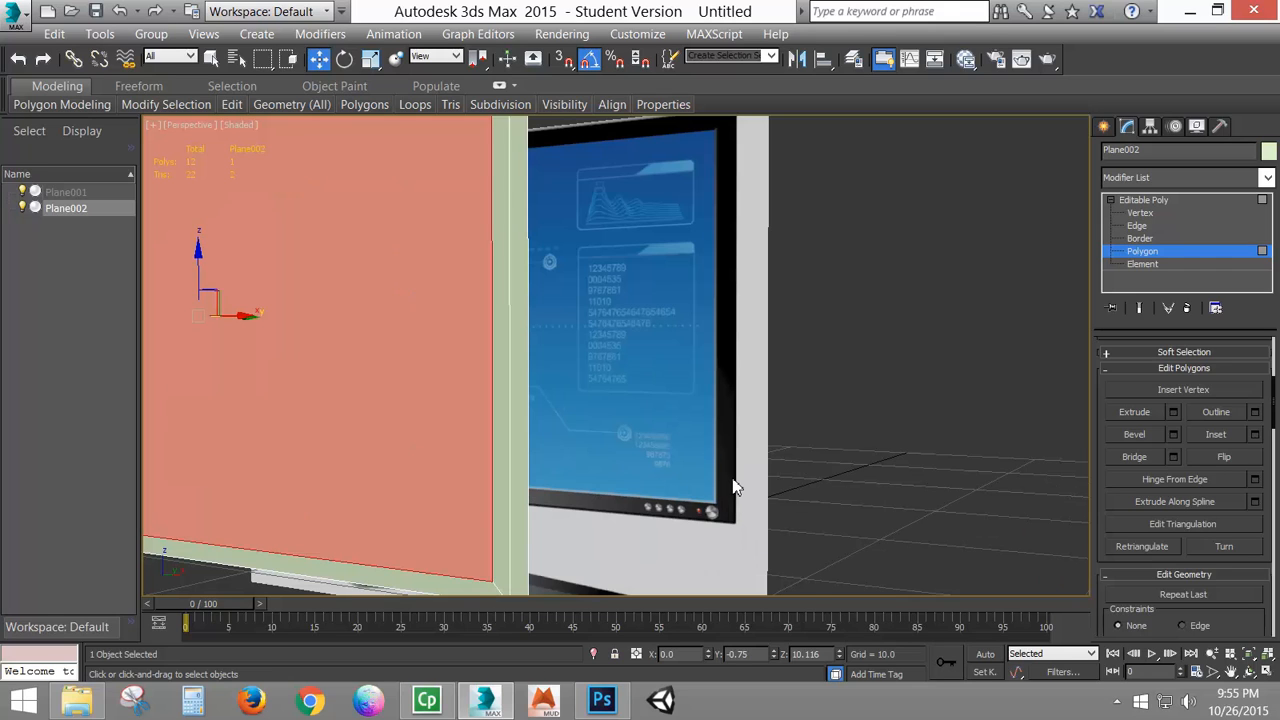
scroll(733, 487, "up", 3)
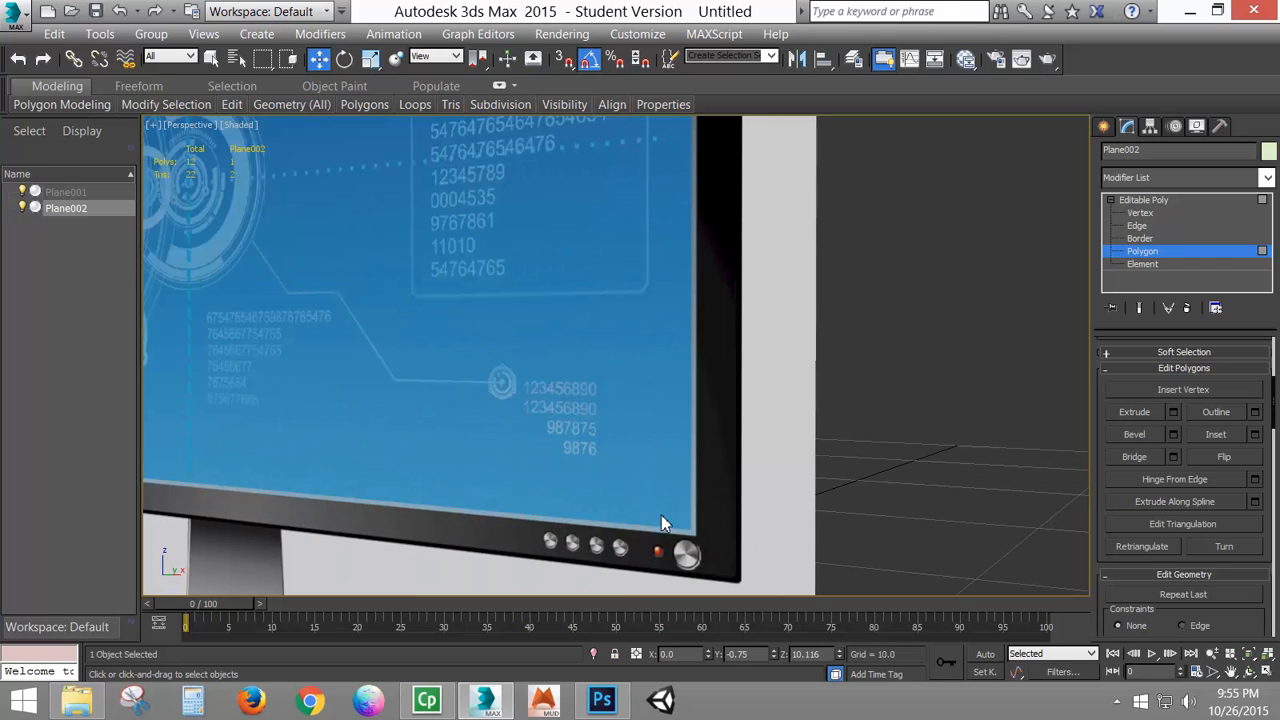
scroll(469, 406, "down", 5)
middle_click_drag(414, 314, 634, 328)
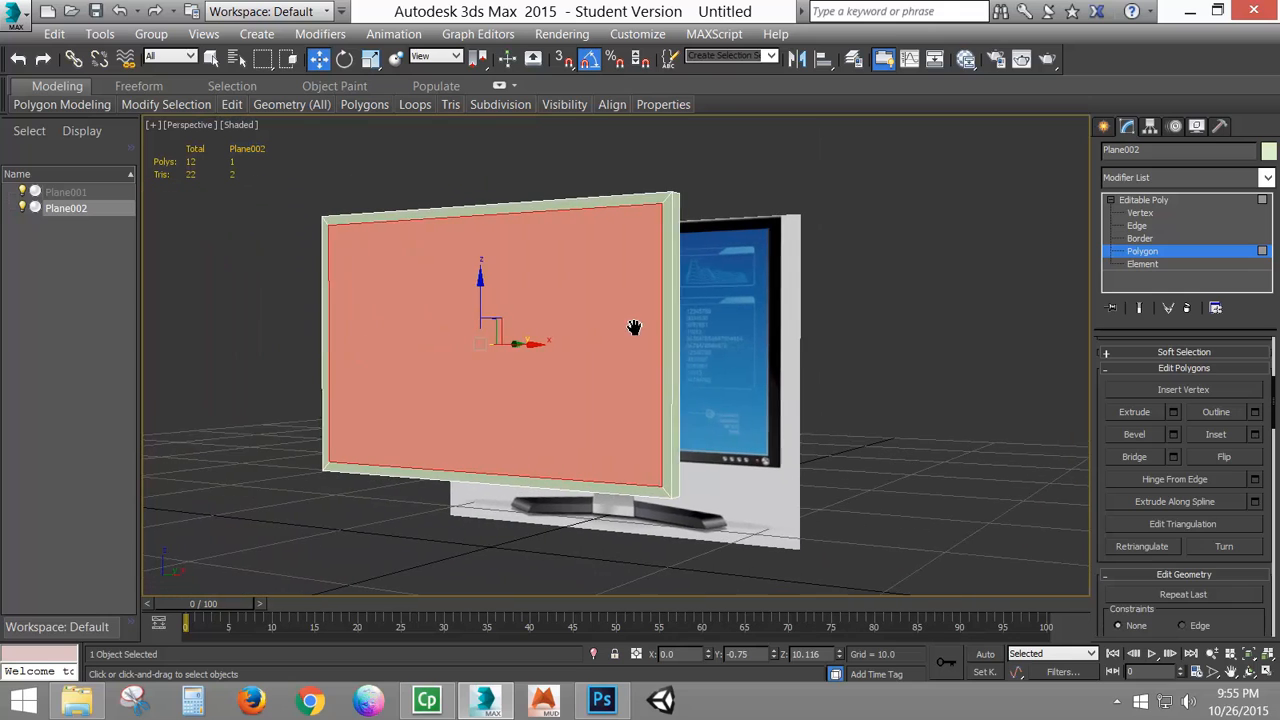
scroll(671, 471, "up", 7)
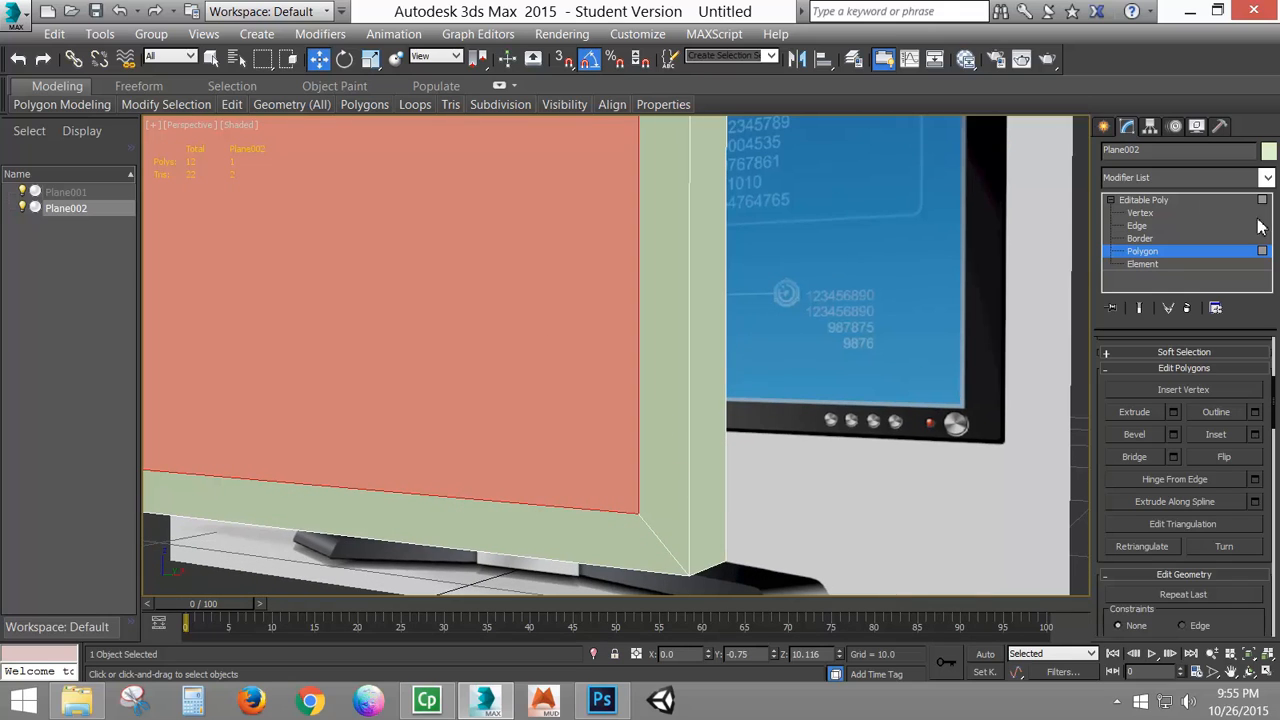
left_click(1173, 435)
scroll(715, 334, "down", 4)
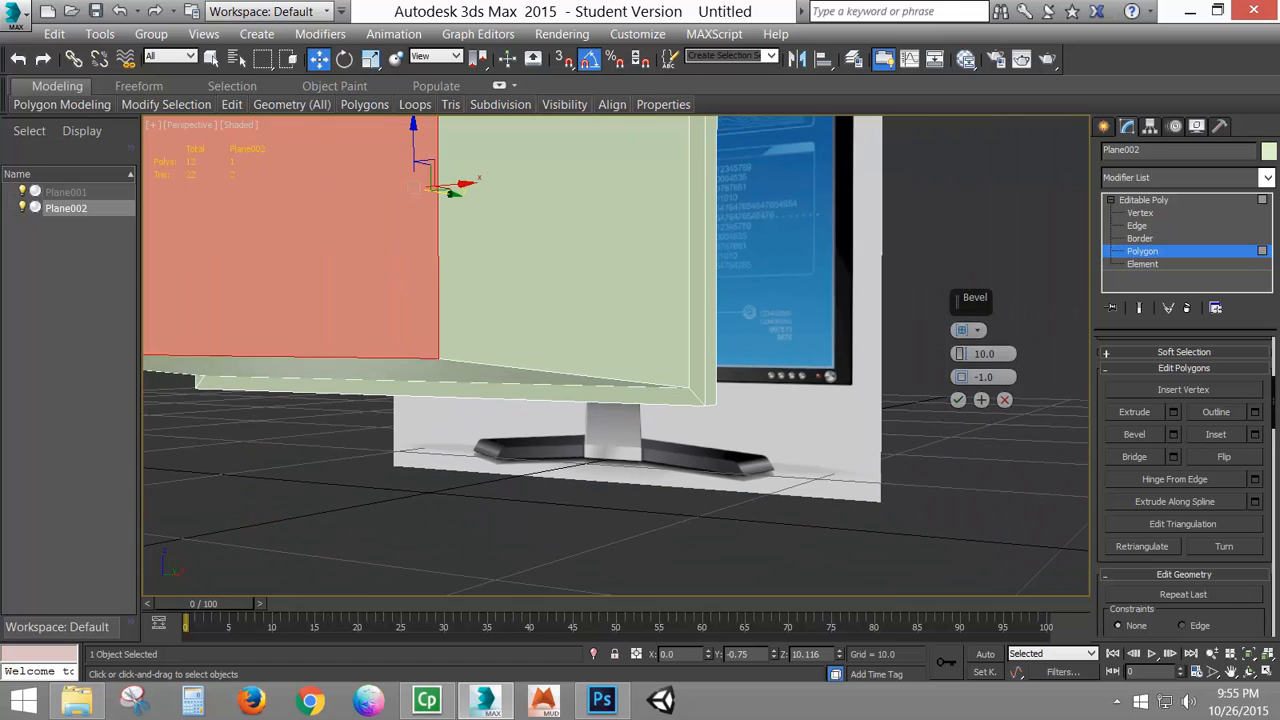
middle_click_drag(715, 334, 765, 465, "alt")
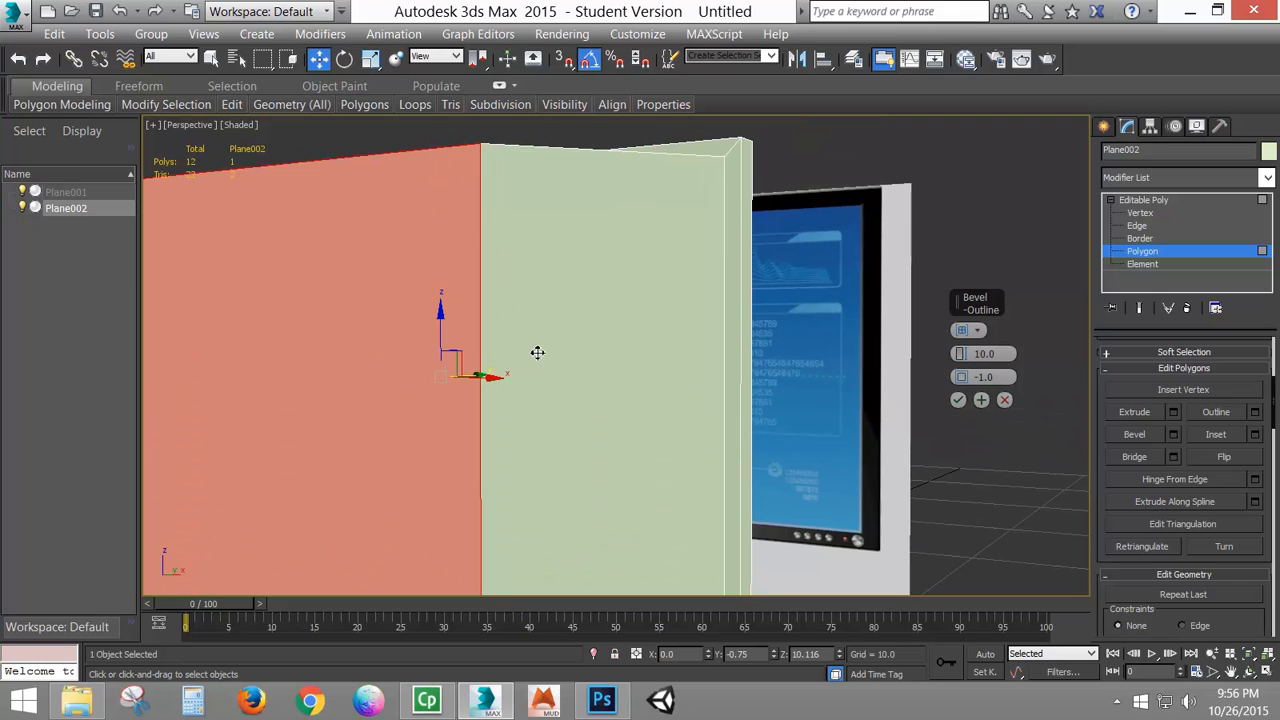
left_click_drag(960, 377, 964, 410)
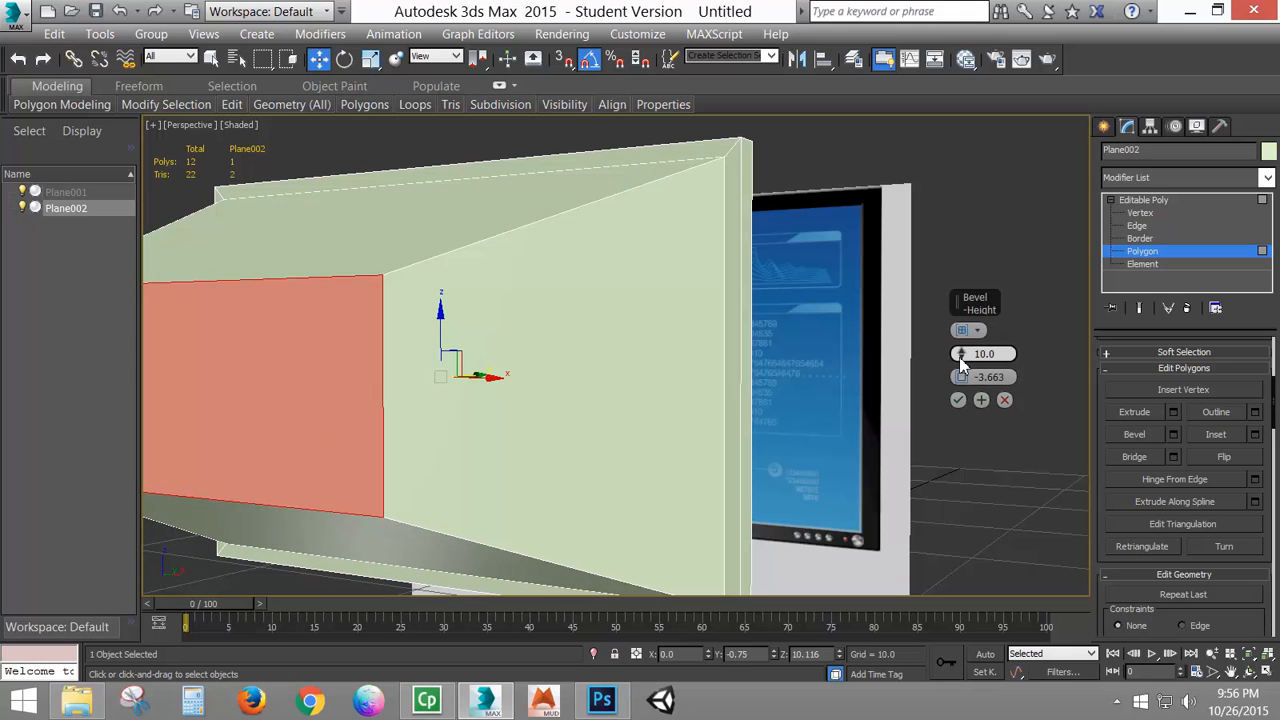
left_click_drag(960, 356, 968, 424)
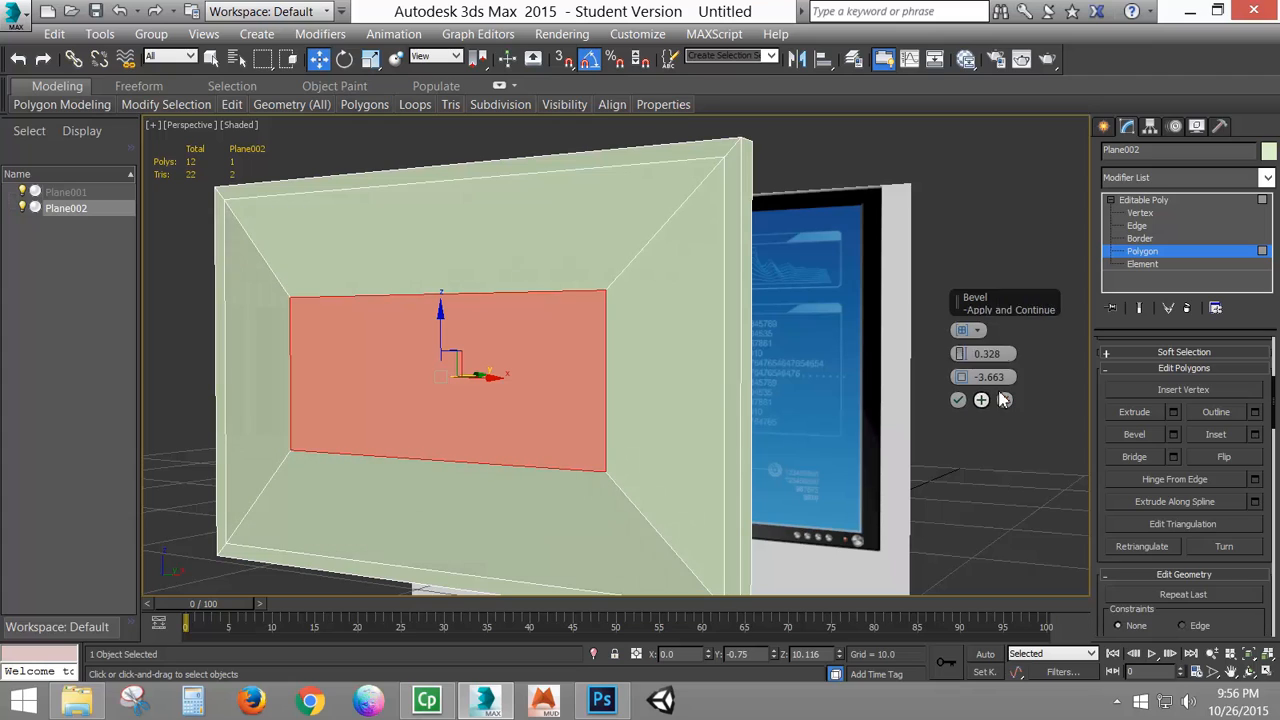
left_click_drag(1002, 354, 933, 345)
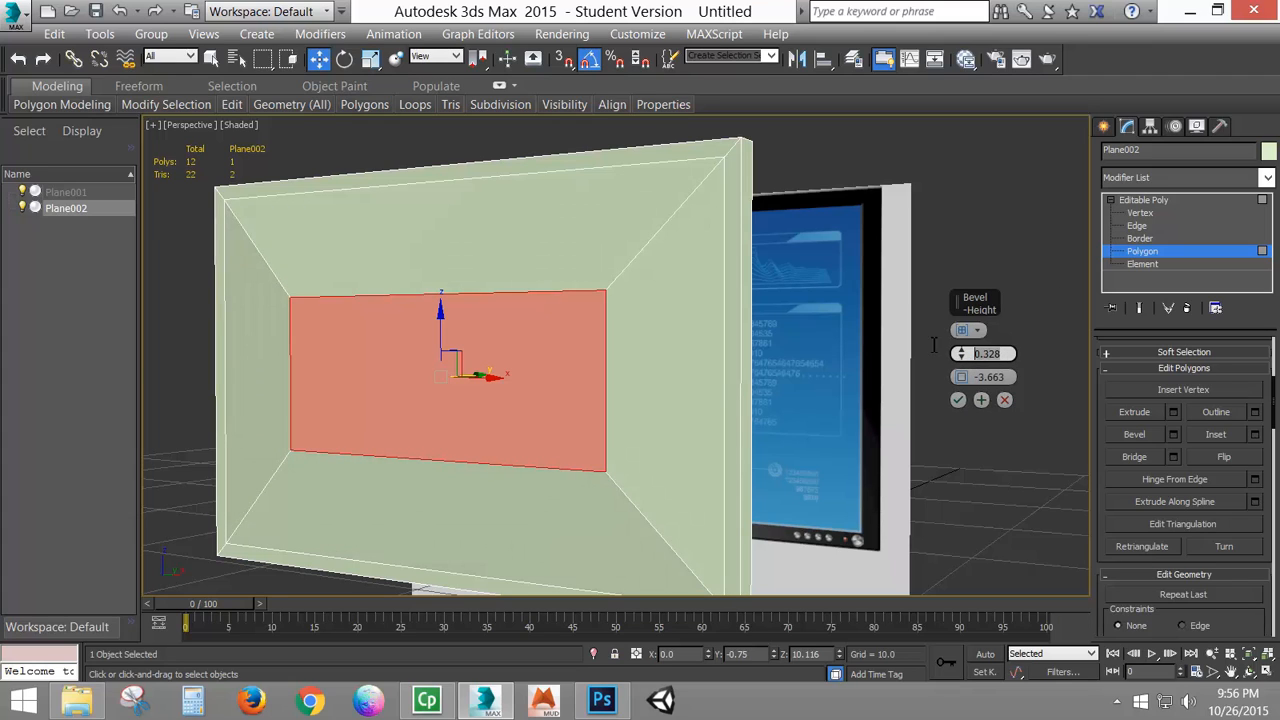
type("-0")
type(".")
type("1")
key("Return")
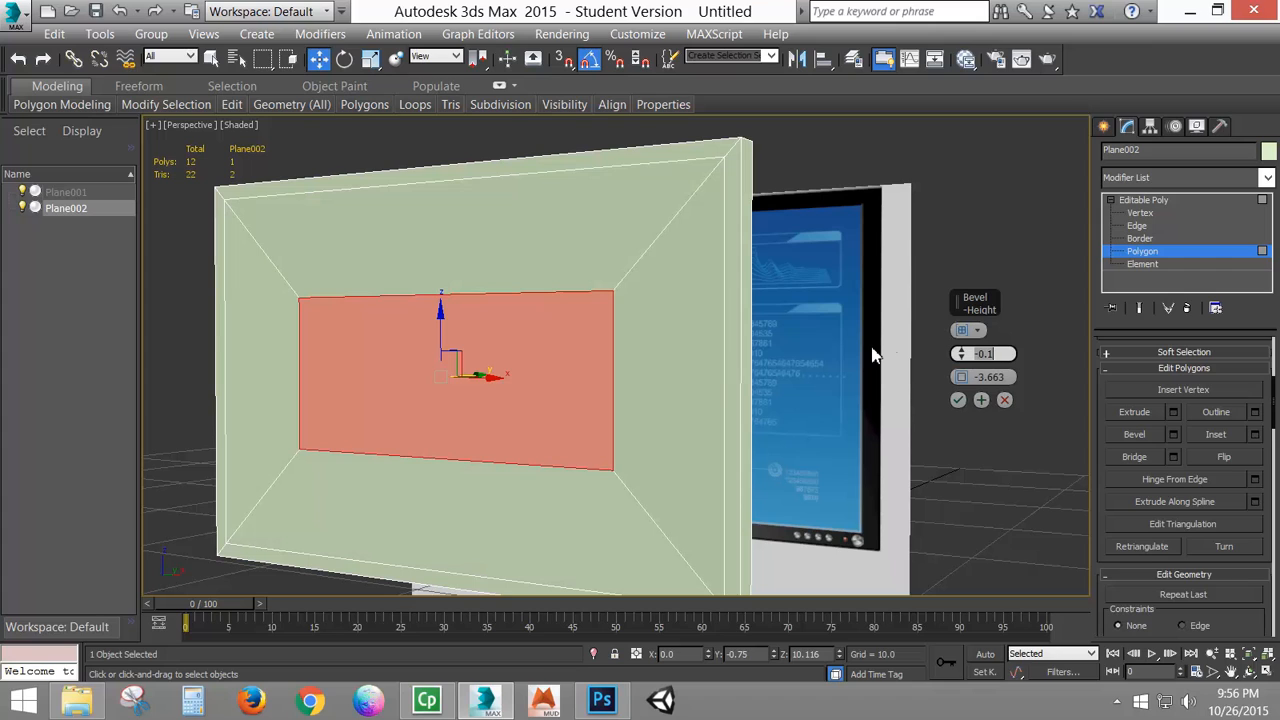
- Set the front polygon's bevel outline to -0.1 and apply the bevel
left_click_drag(960, 378, 1035, 377)
key("Return")
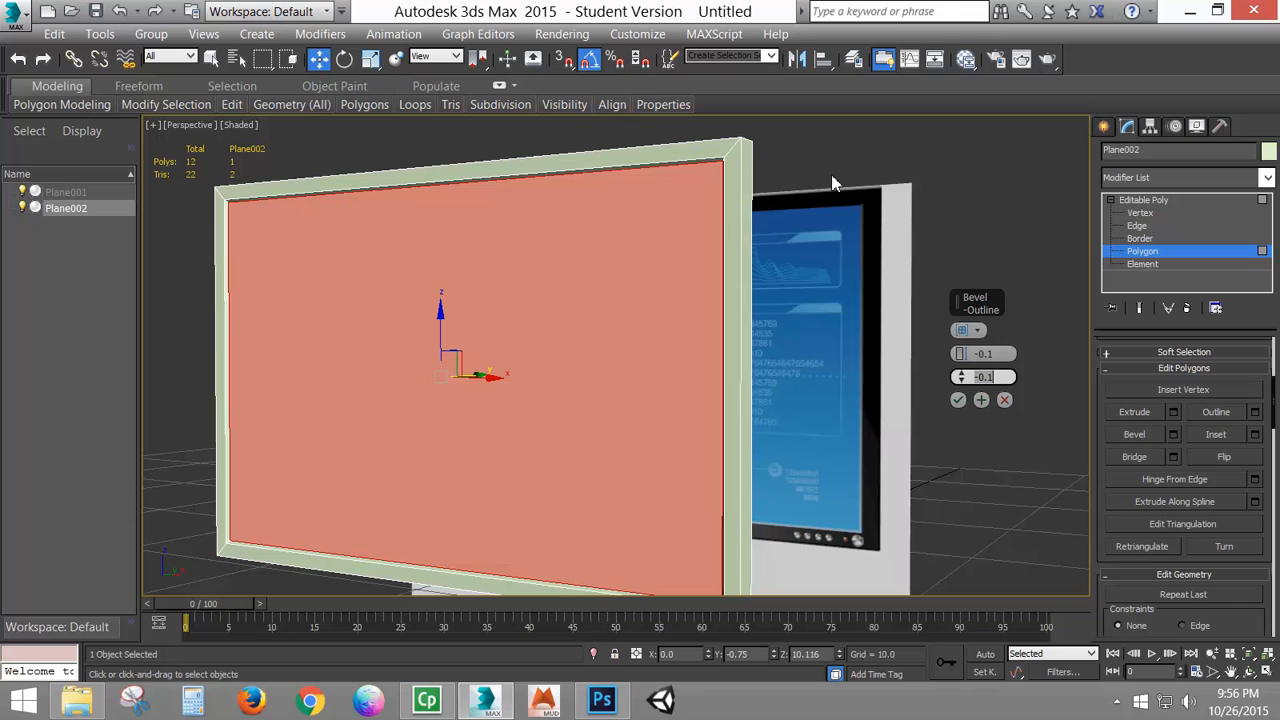
middle_click_drag(606, 246, 574, 377, "alt")
scroll(609, 274, "up", 5)
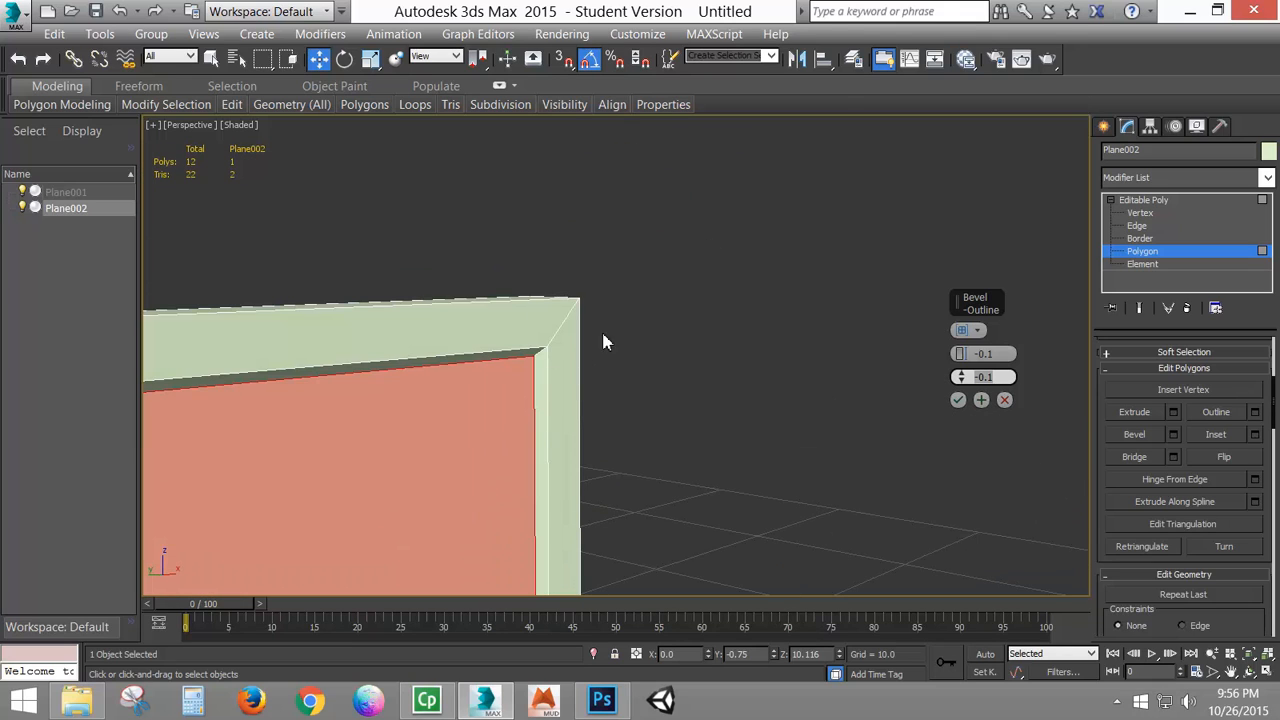
left_click(957, 399)
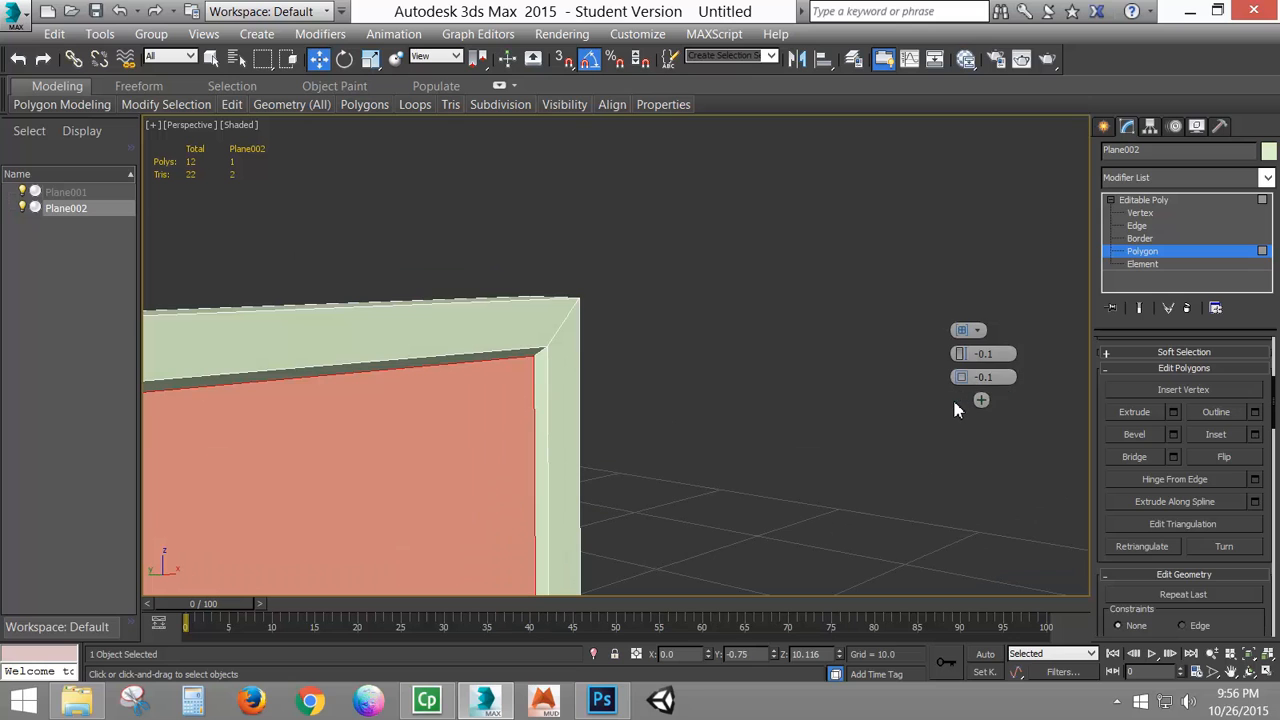
- Switch to the References folder in File Explorer and open dell-17-wide-monitor-back.jpg in Windows Photo Viewer
scroll(594, 328, "down", 5)
middle_click_drag(620, 440, 699, 215)
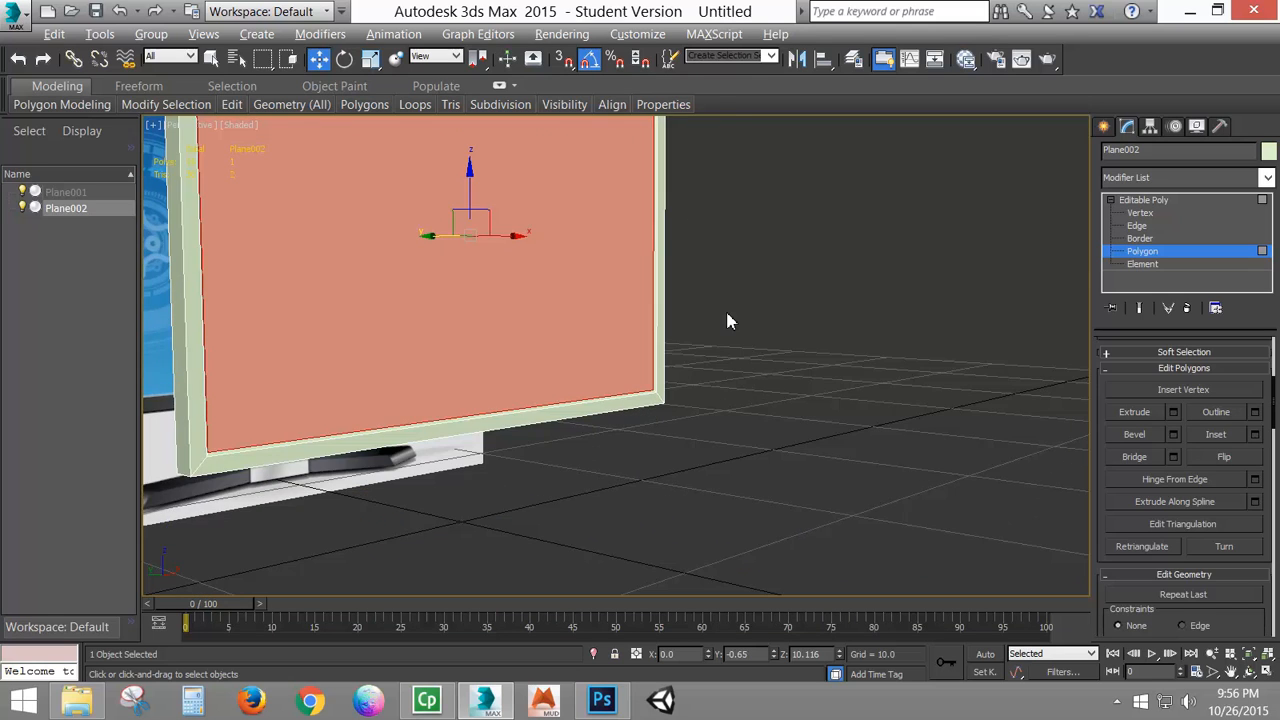
middle_click_drag(725, 310, 586, 380, "alt")
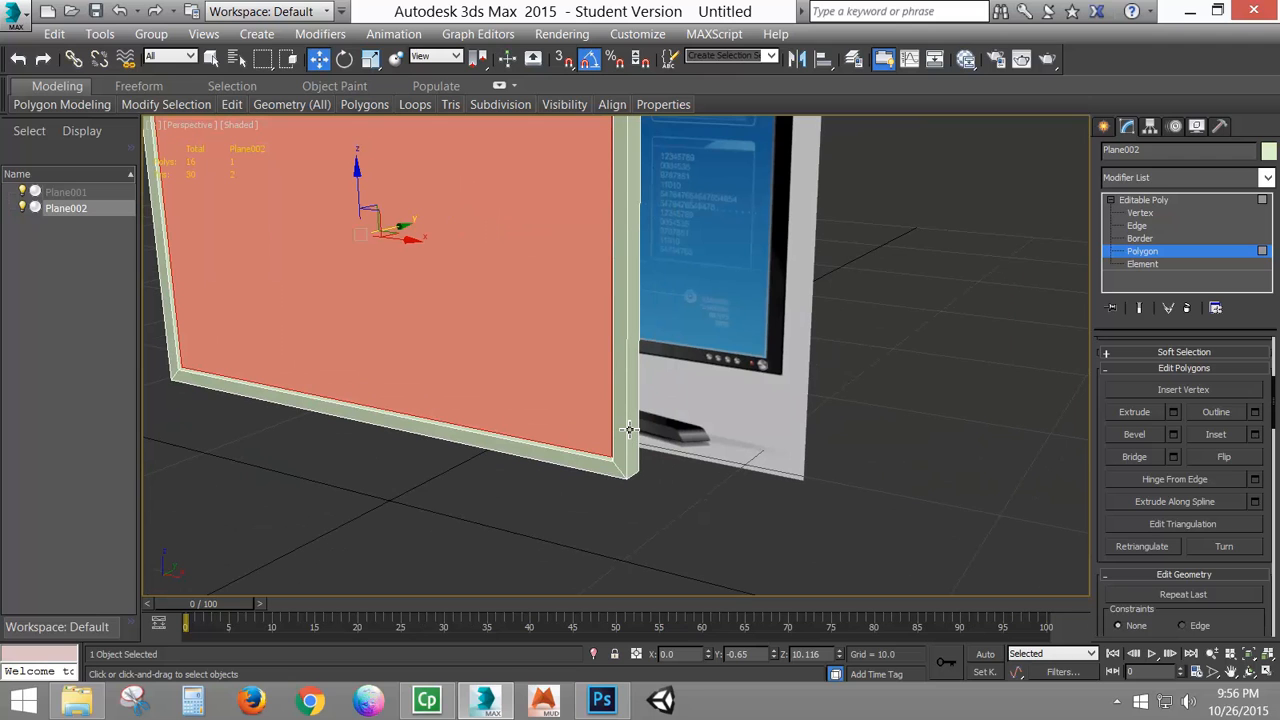
middle_click_drag(651, 294, 600, 470, "alt")
left_click(584, 547)
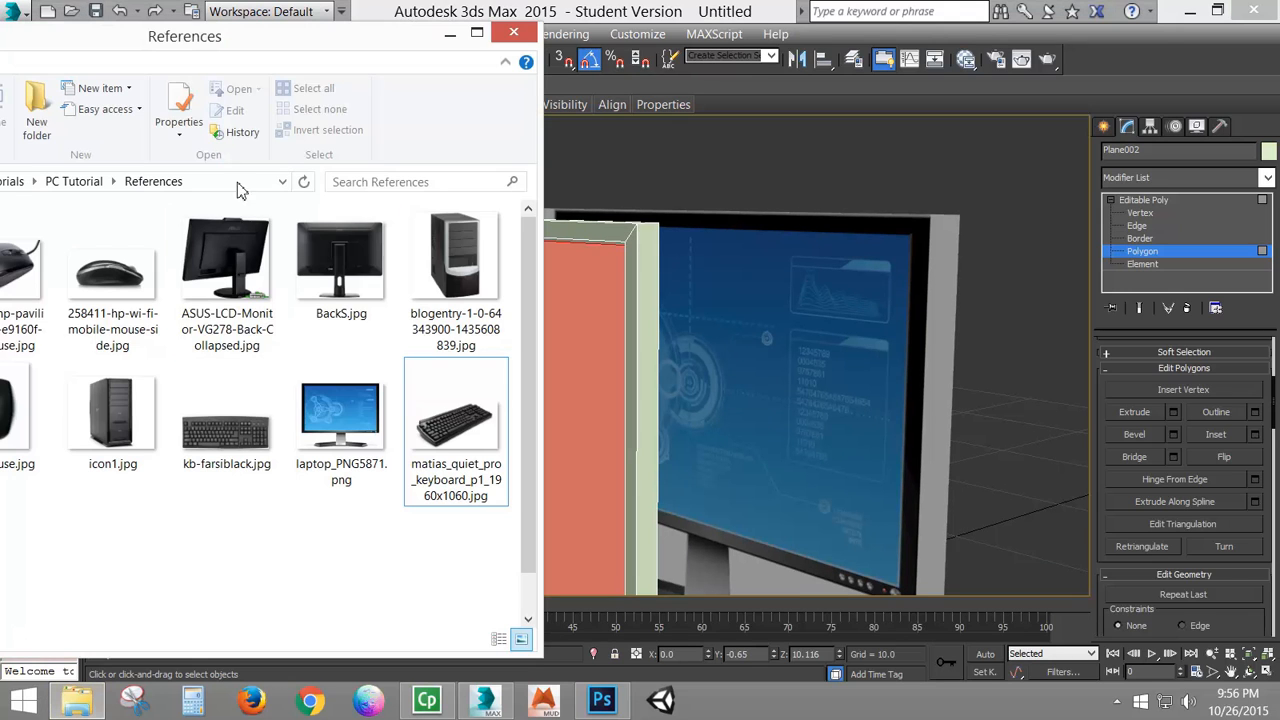
left_click_drag(250, 45, 545, 42)
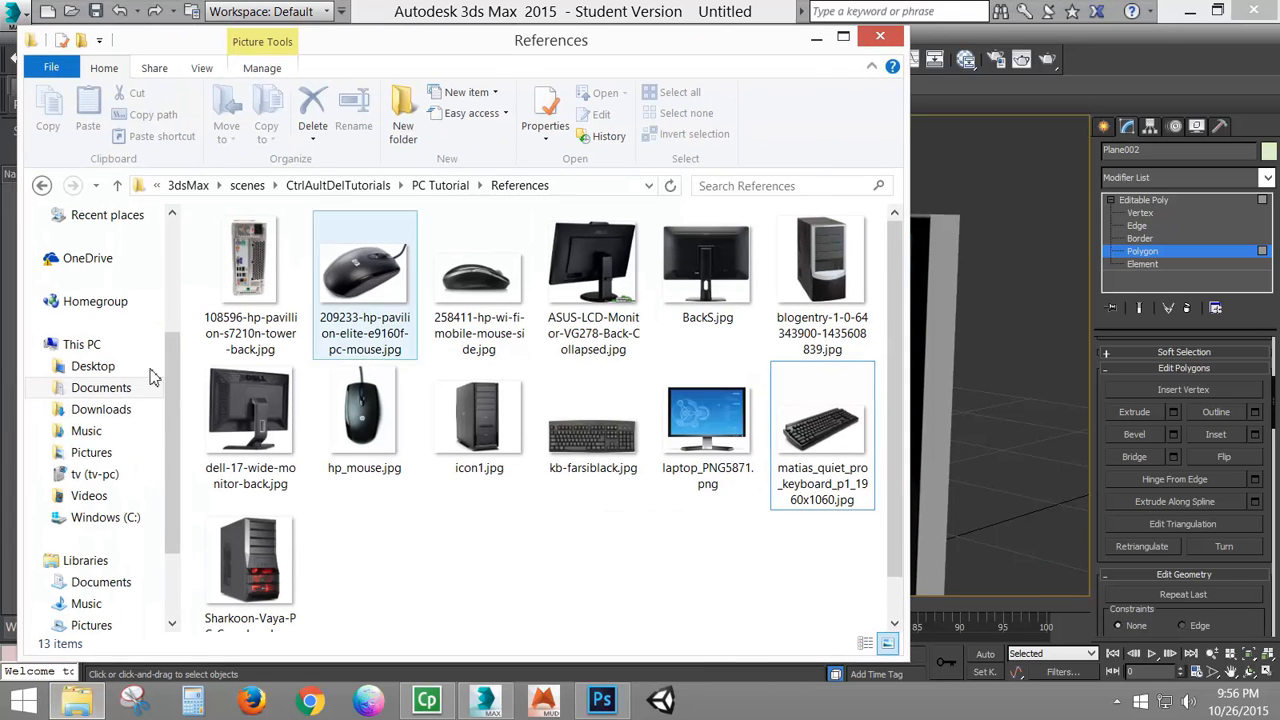
right_click(247, 422)
left_click(297, 354)
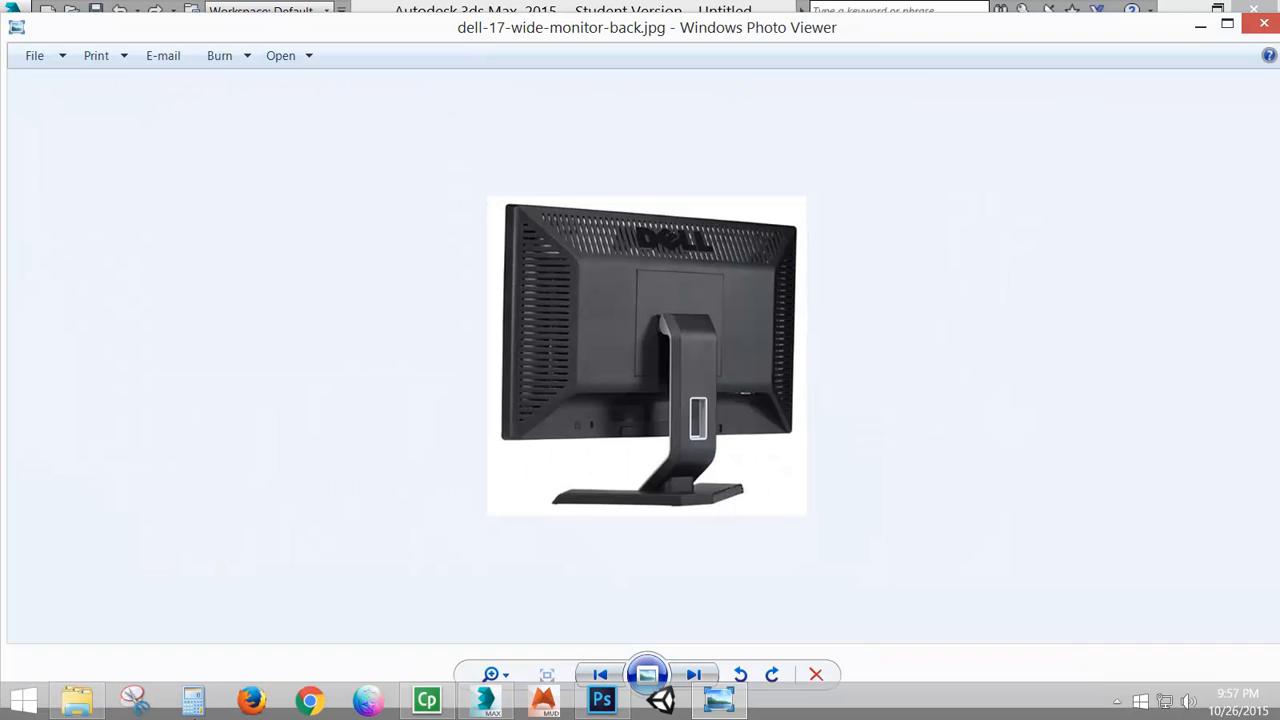
- Return to 3ds Max, select the panel's large back polygon and inset it by 0.5, using the monitor back photo as reference
mouse_move(607, 705)
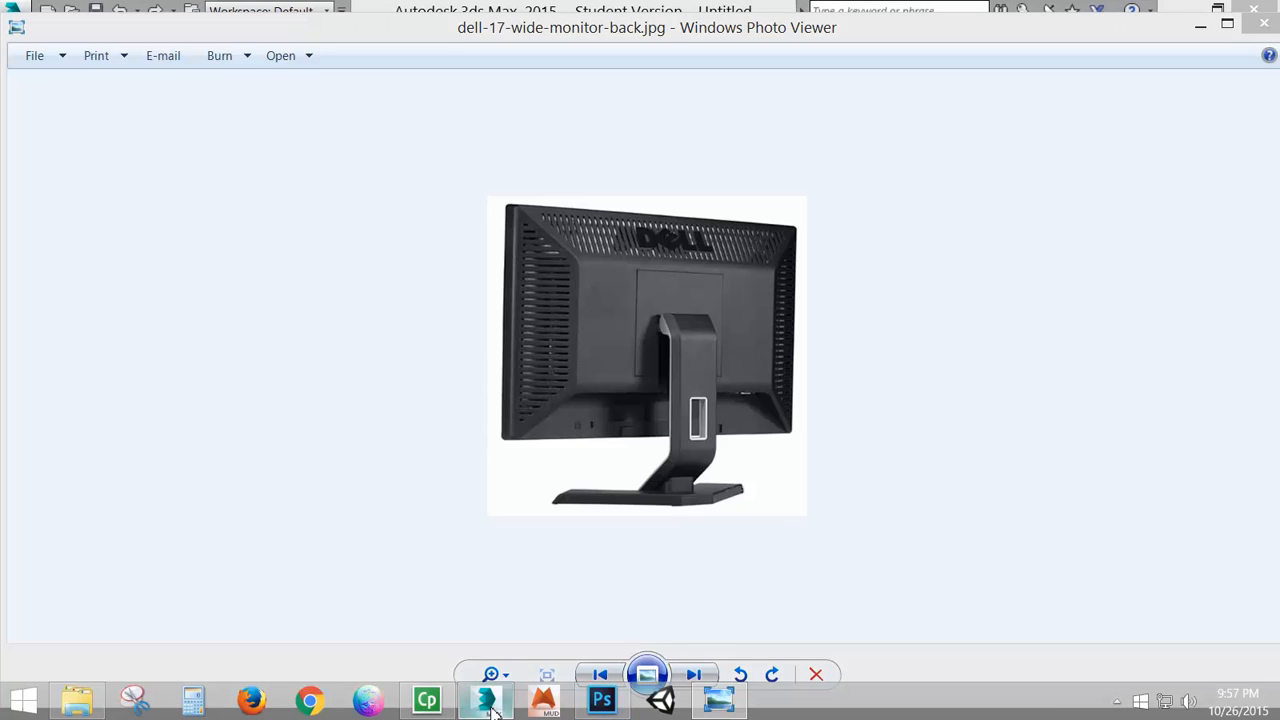
left_click(492, 710)
middle_click_drag(701, 310, 680, 363, "alt")
left_click(569, 315)
scroll(674, 309, "down", 3)
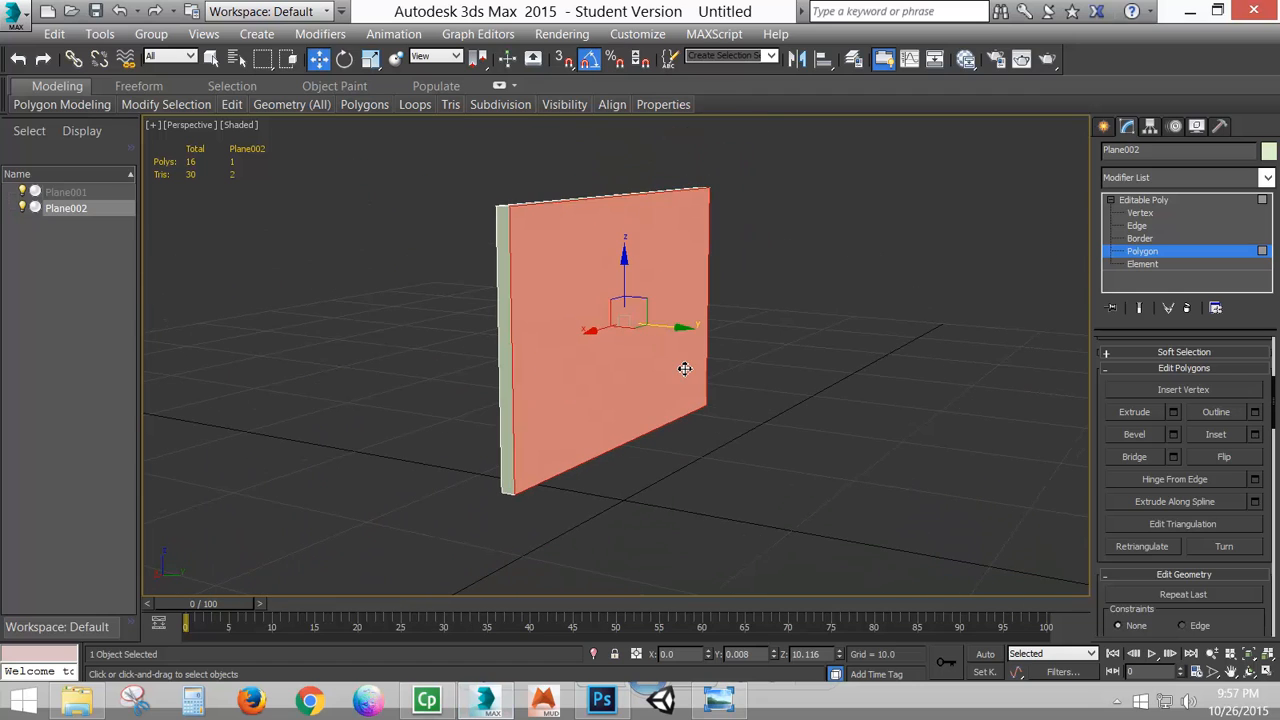
left_click(718, 702)
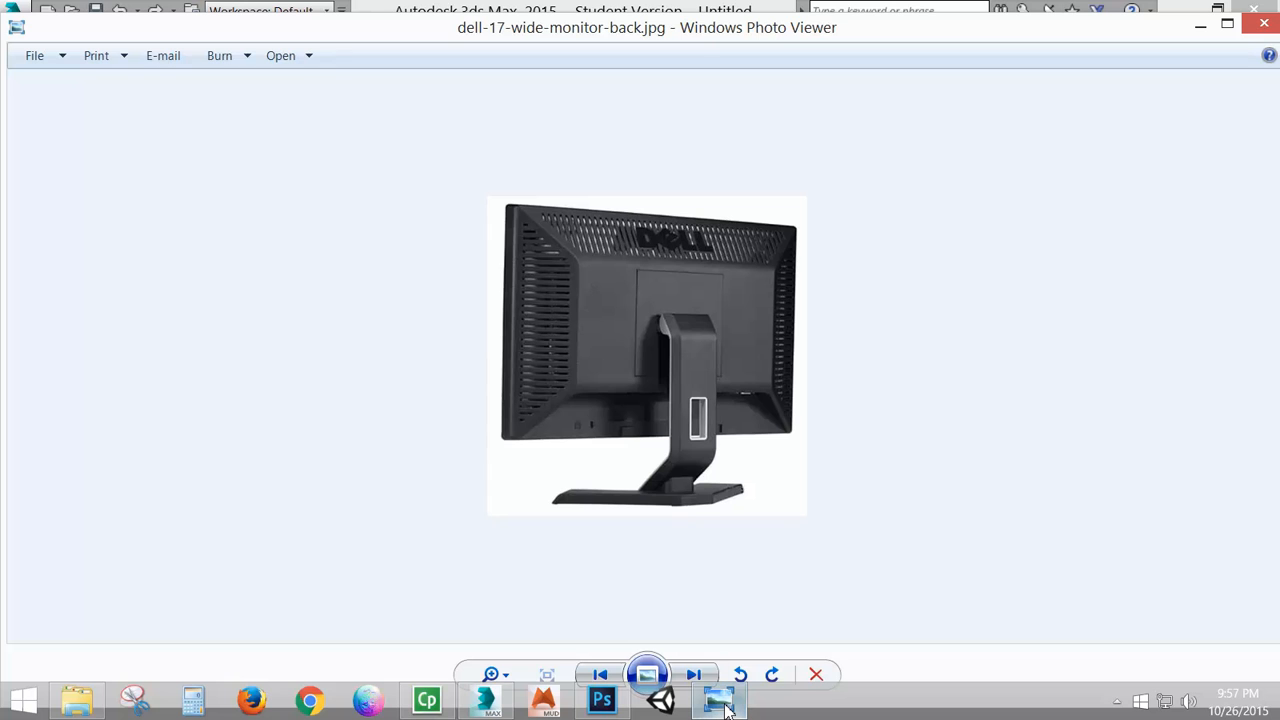
left_click(726, 706)
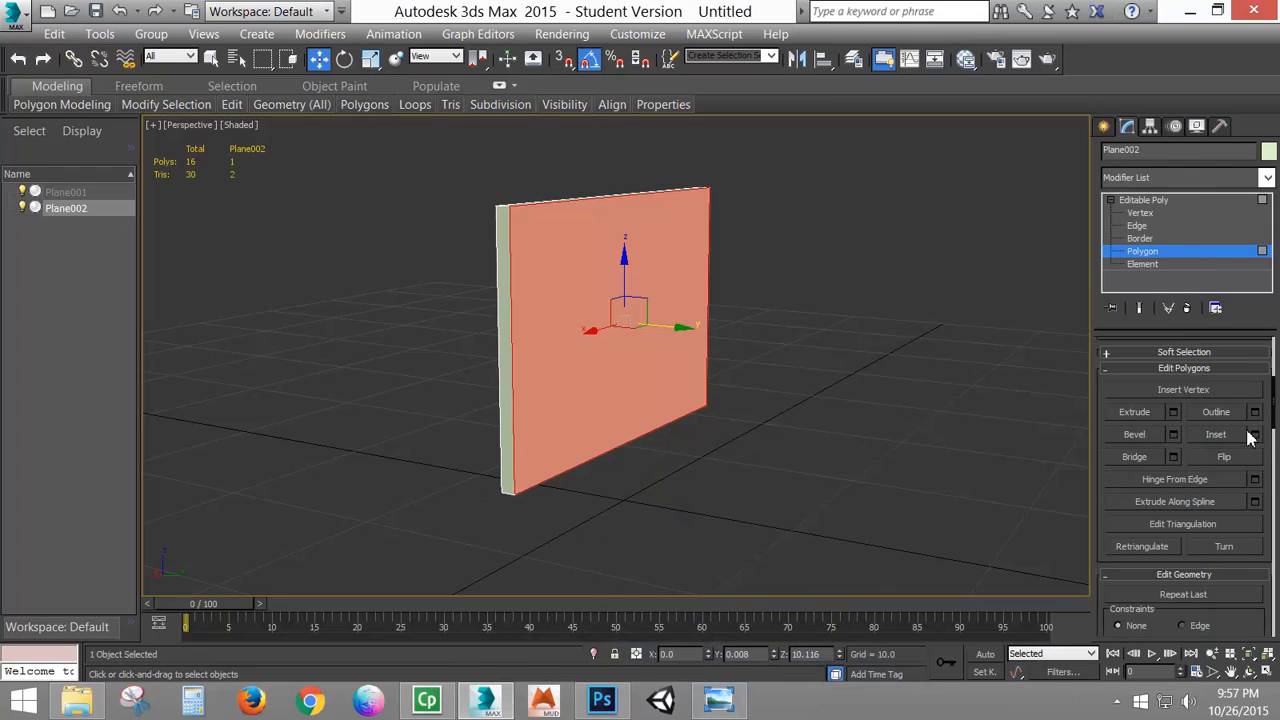
left_click(1255, 435)
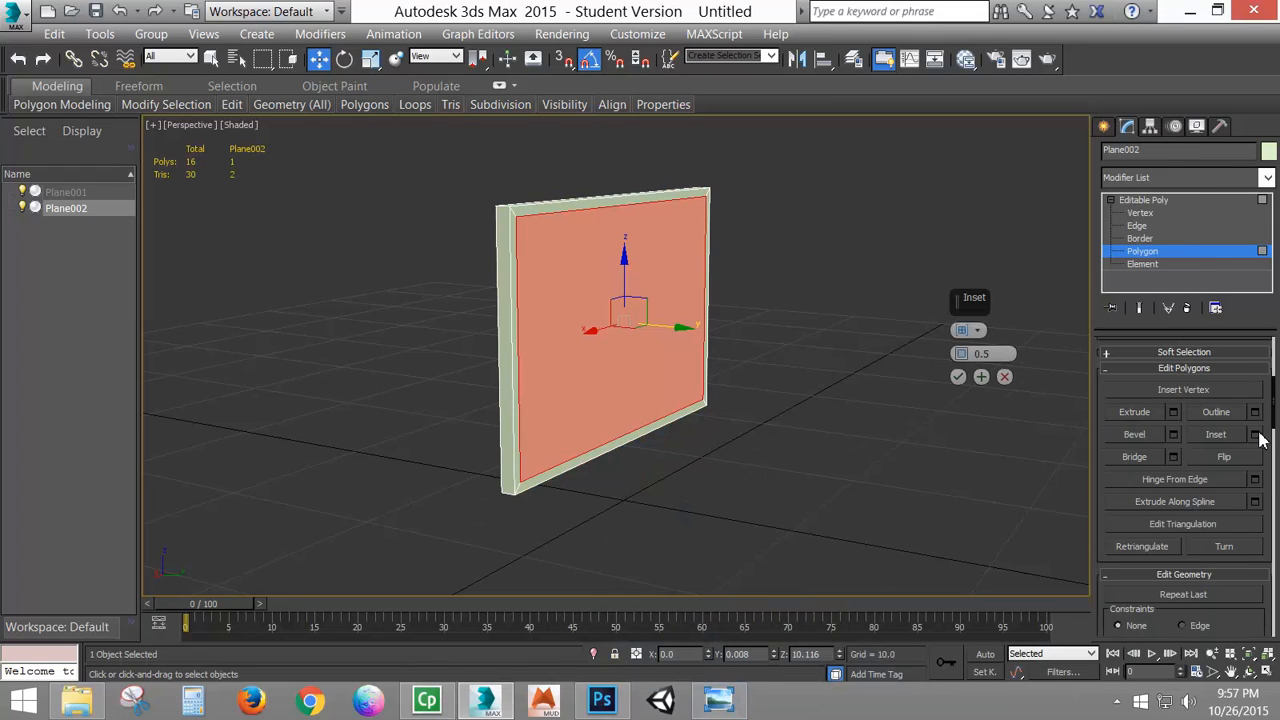
left_click(958, 378)
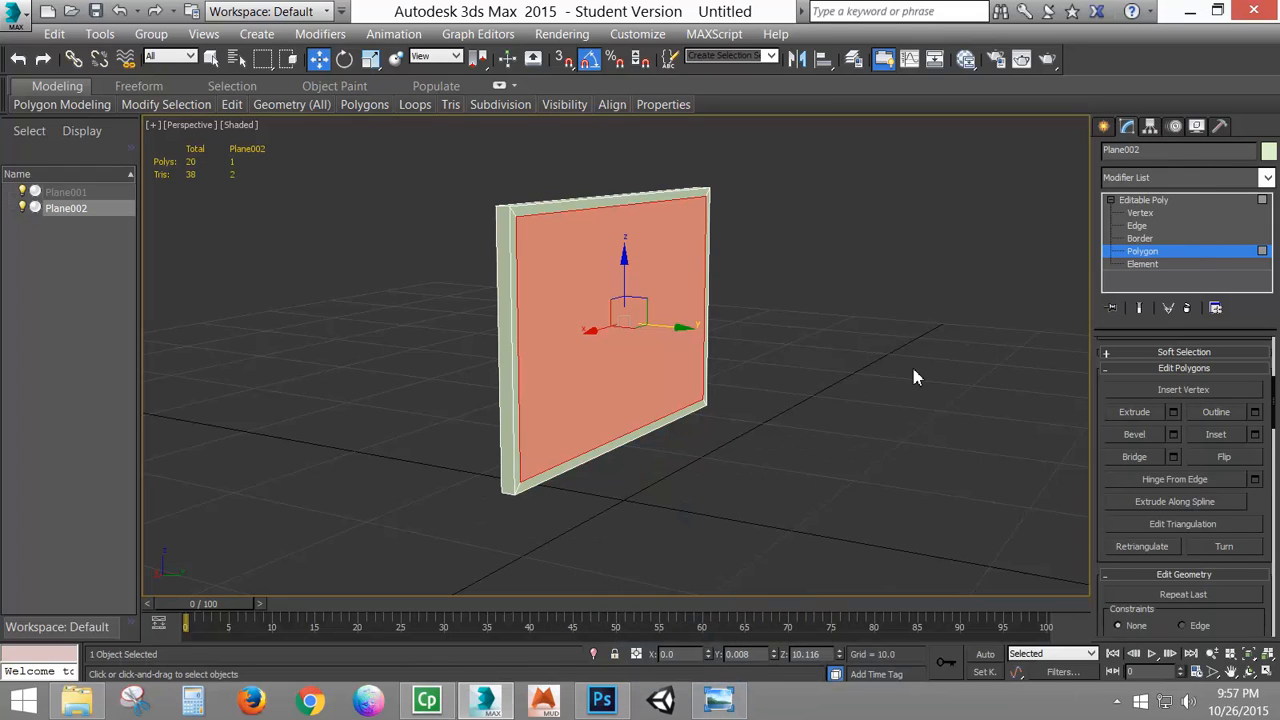
- Bevel the inset back polygon outward by about 1.02, with a negative outline that tapers it to a much smaller central rectangle
left_click(1173, 434)
left_click_drag(962, 358, 962, 330)
middle_click_drag(736, 364, 625, 330, "alt")
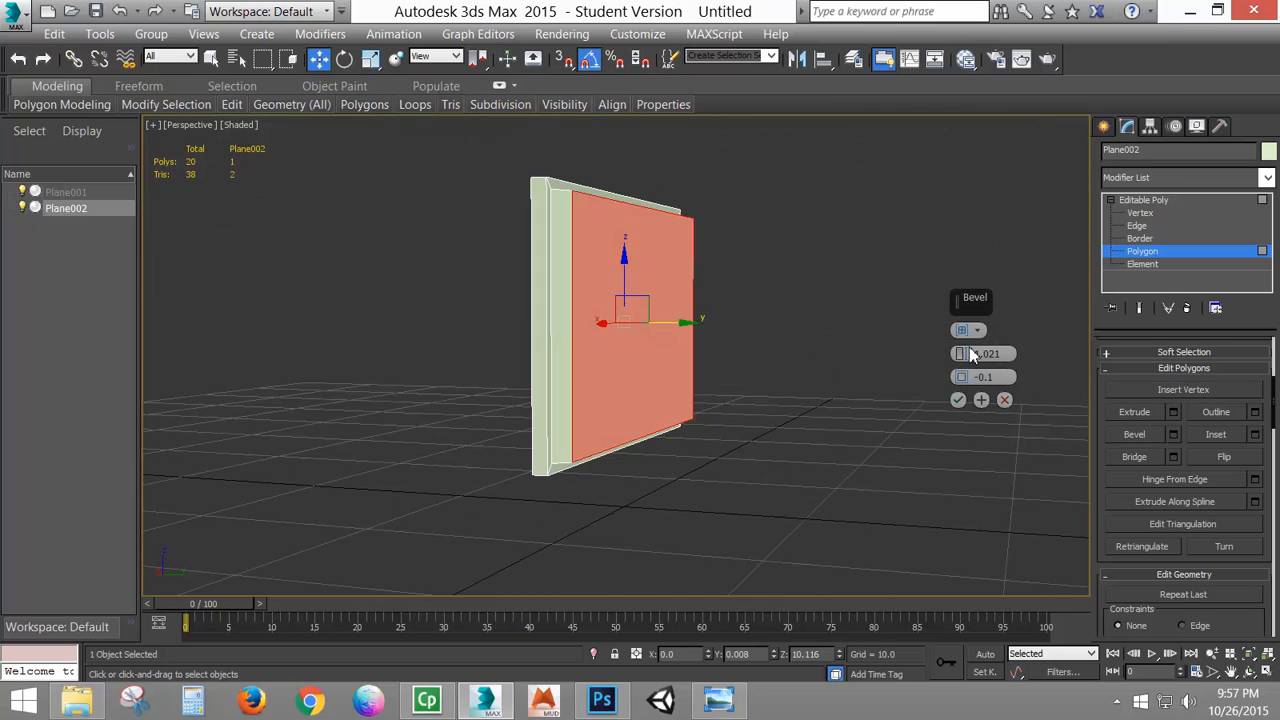
left_click_drag(961, 377, 958, 398)
middle_click_drag(837, 397, 628, 350, "alt")
left_click(958, 400)
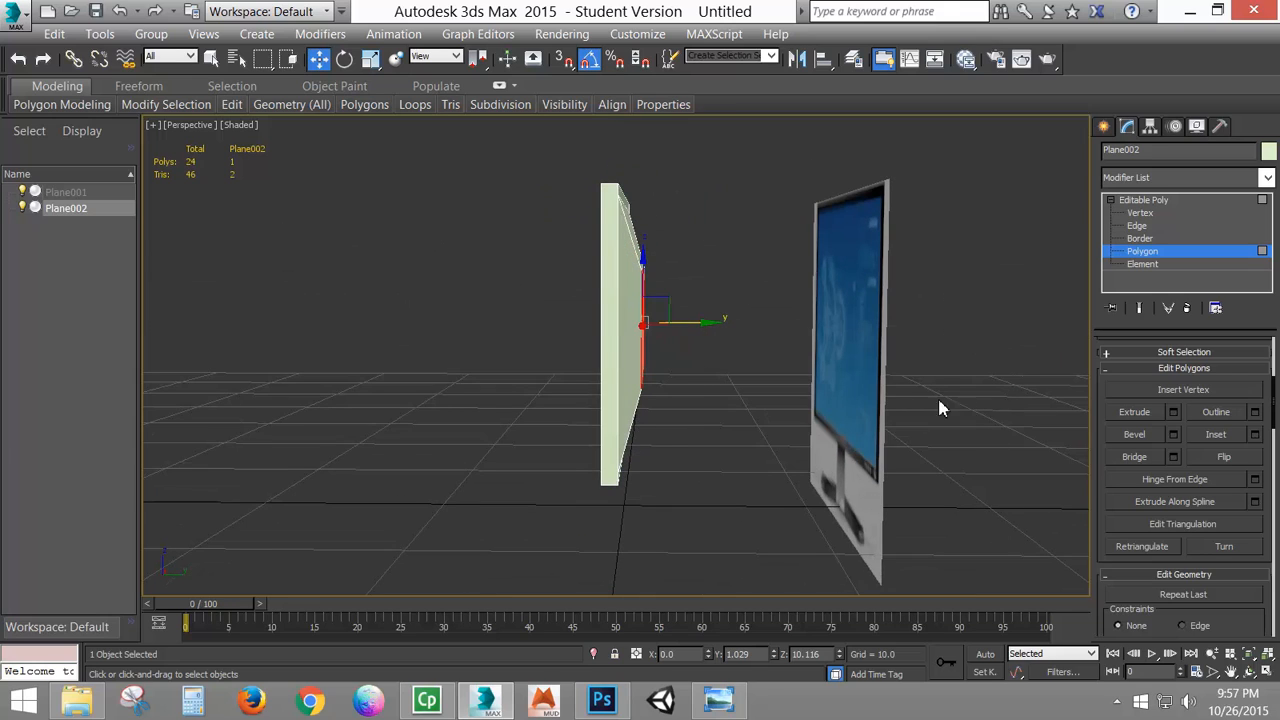
middle_click_drag(937, 395, 692, 402, "alt")
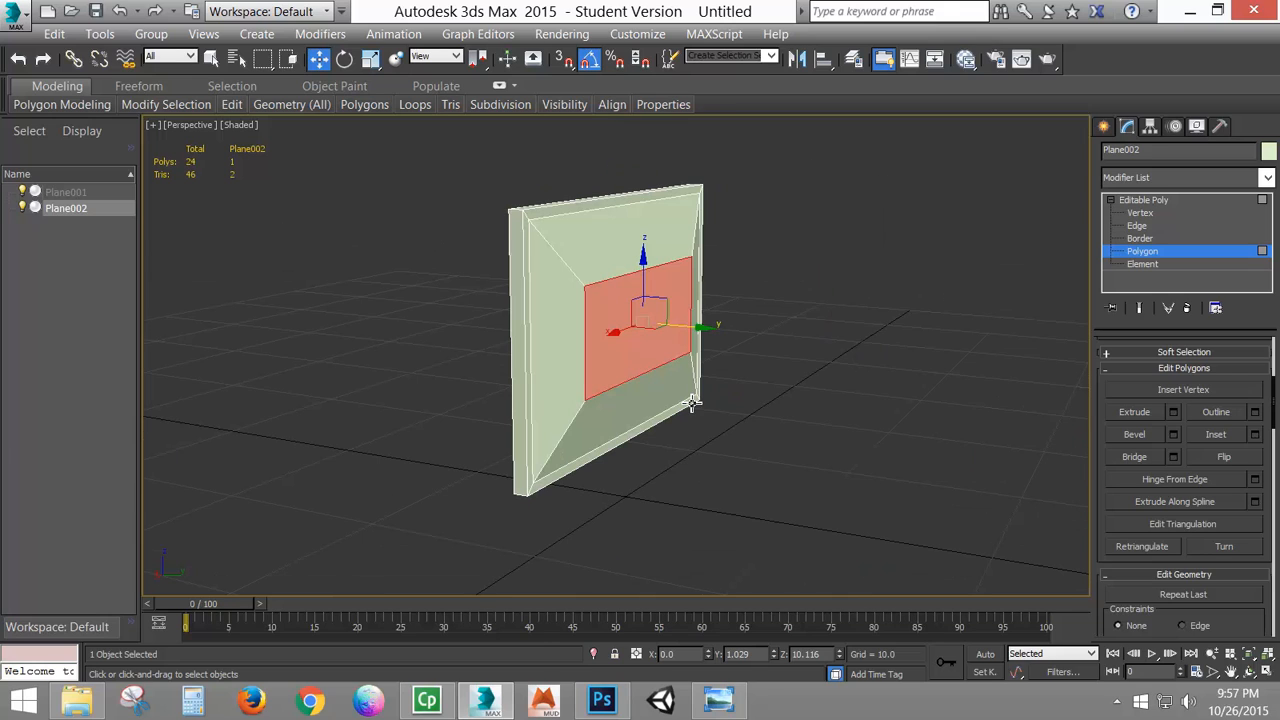
- Check the monitor back photo, then inset the raised central back polygon by 0.5 in 3ds Max
left_click(720, 698)
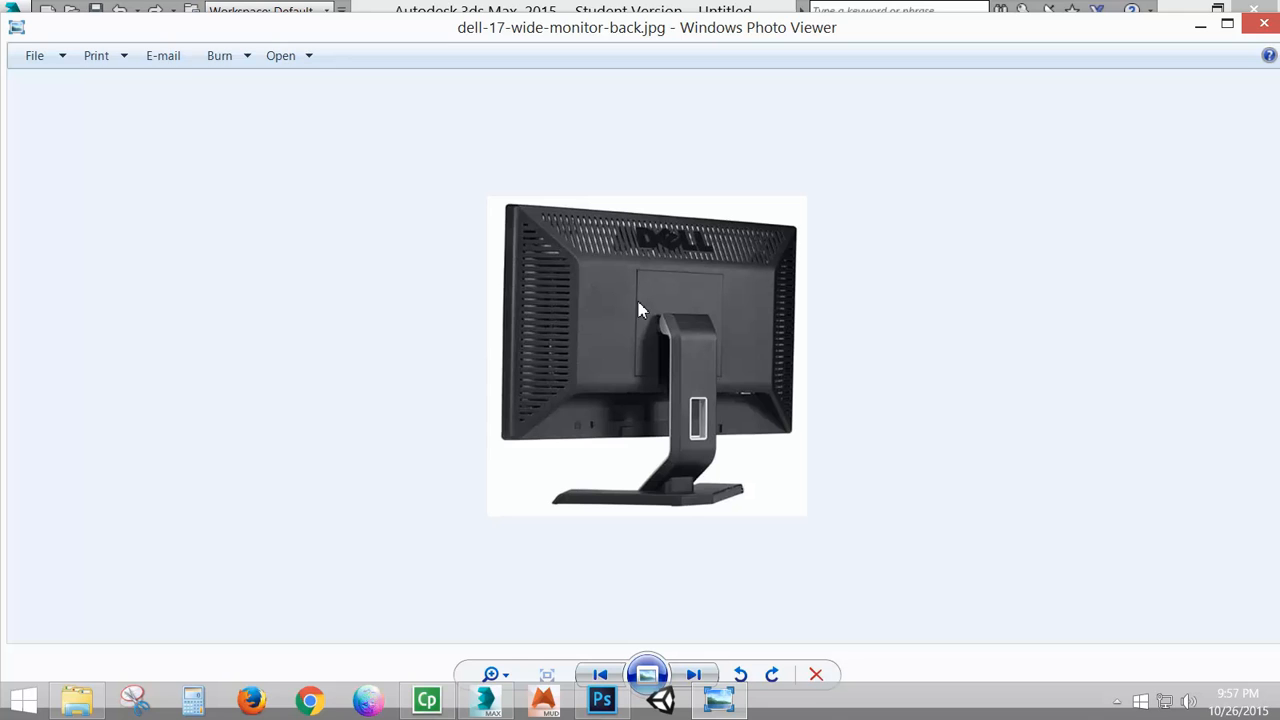
left_click(487, 700)
middle_click_drag(633, 284, 831, 366, "alt")
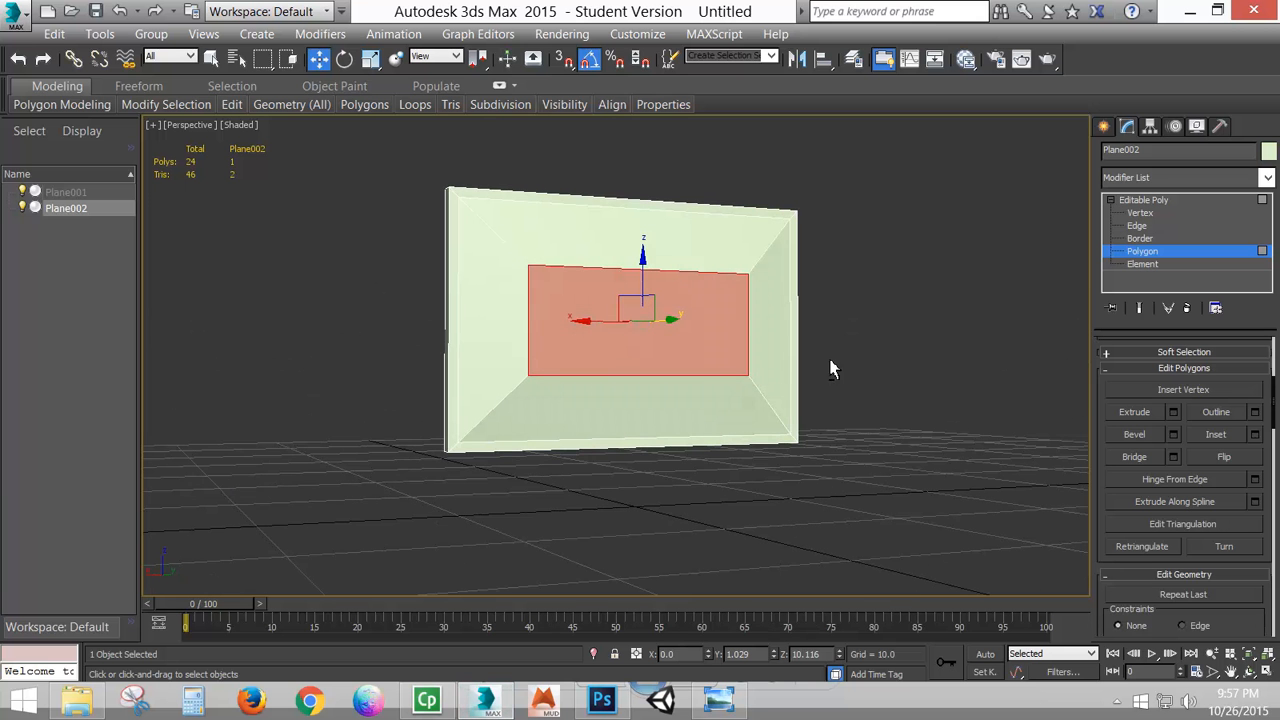
left_click(1255, 436)
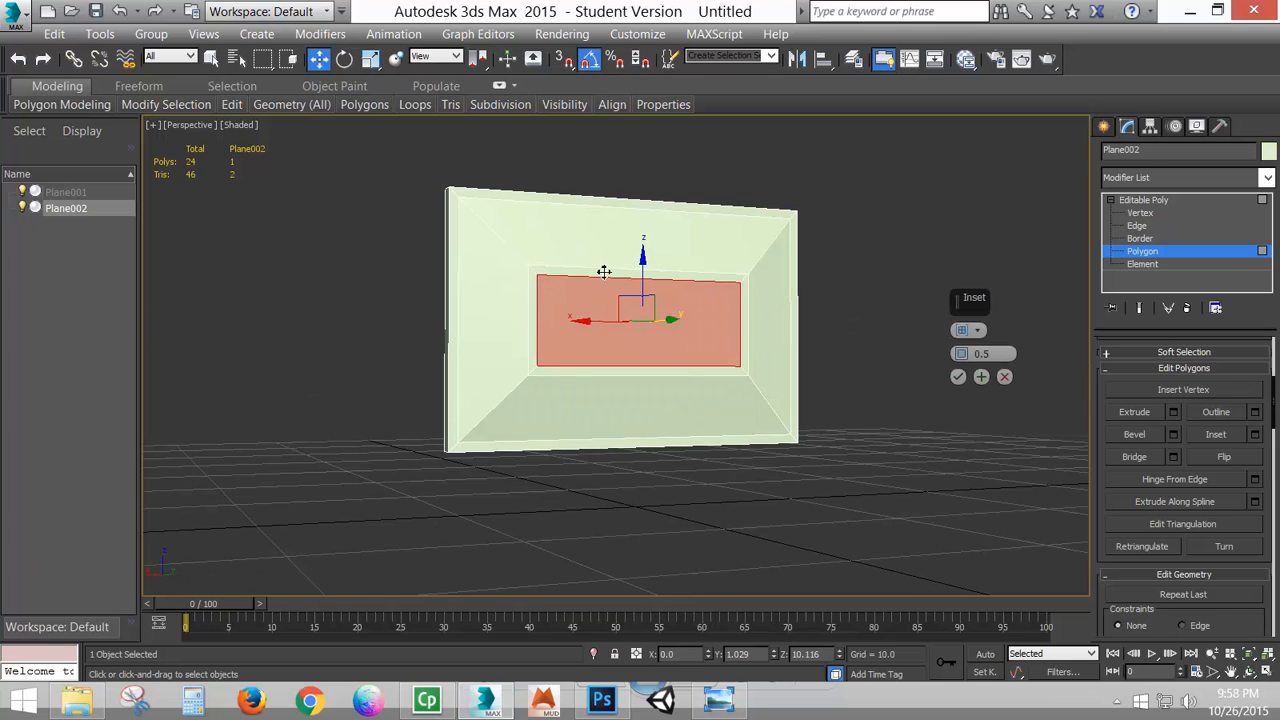
left_click(957, 378)
- Change the panel's object color to dark blue from the 3ds Max palette
left_click(370, 58)
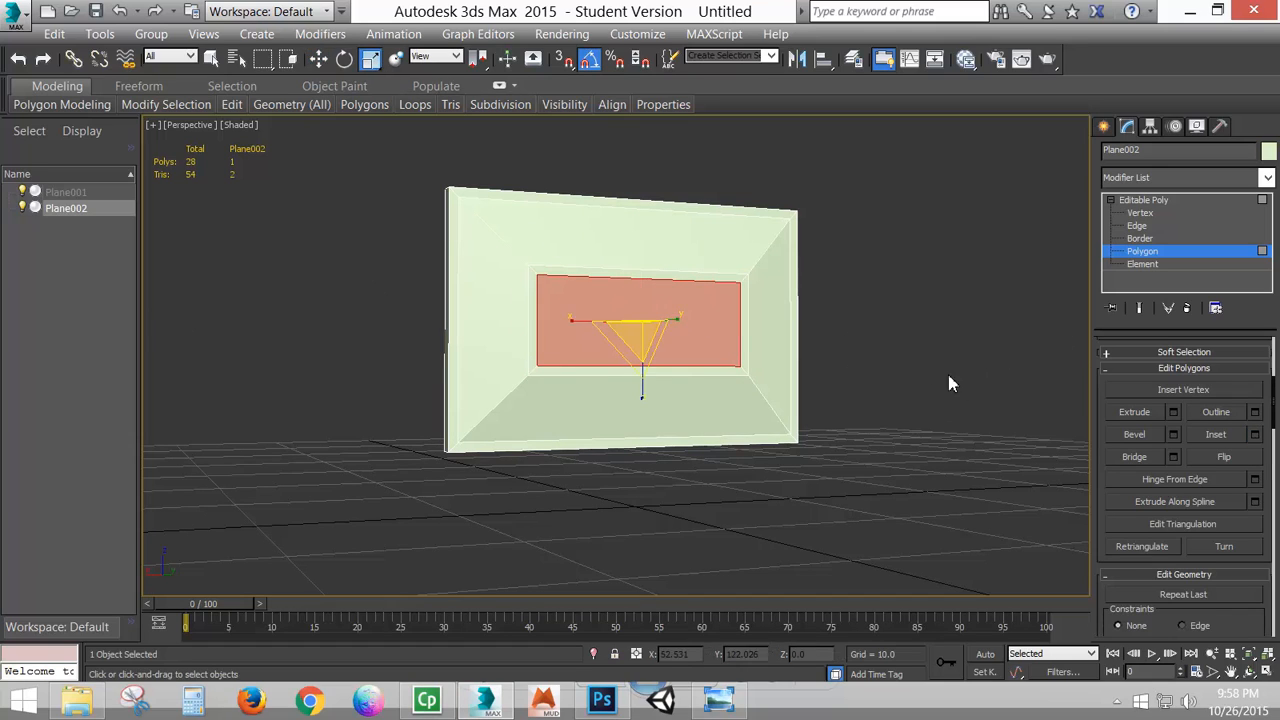
left_click(1268, 150)
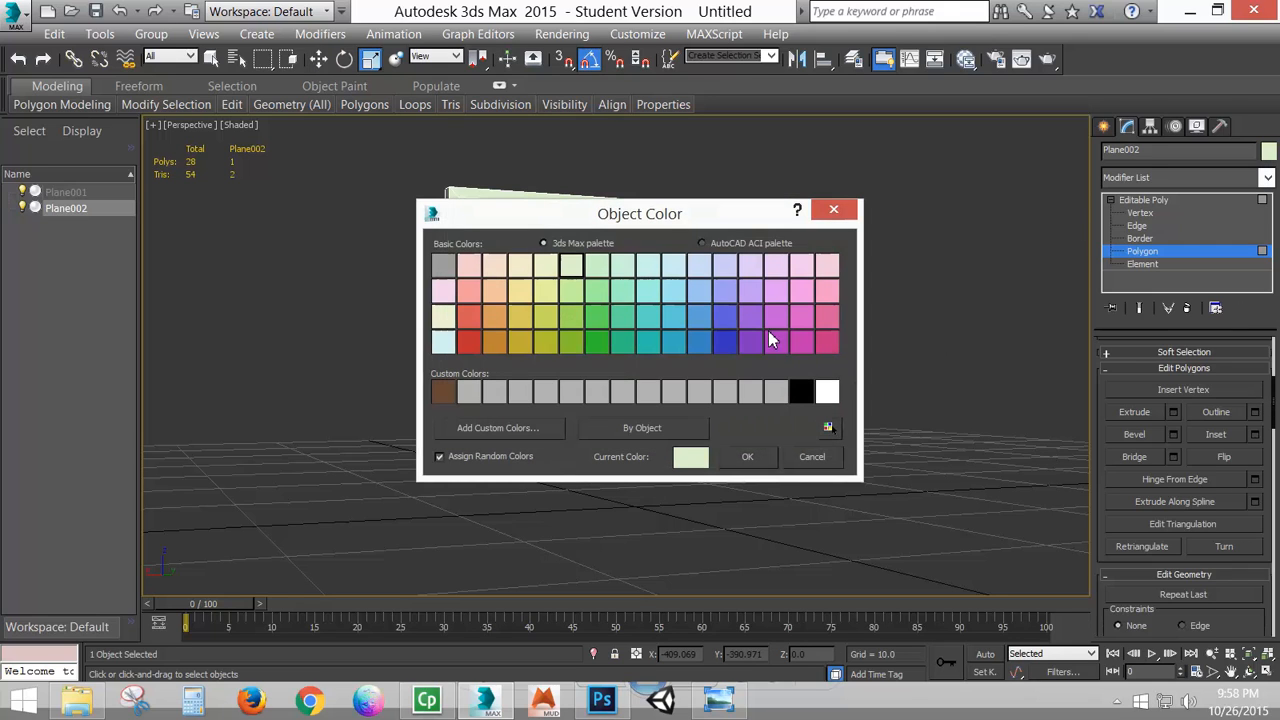
left_click(750, 342)
left_click(726, 345)
left_click(747, 456)
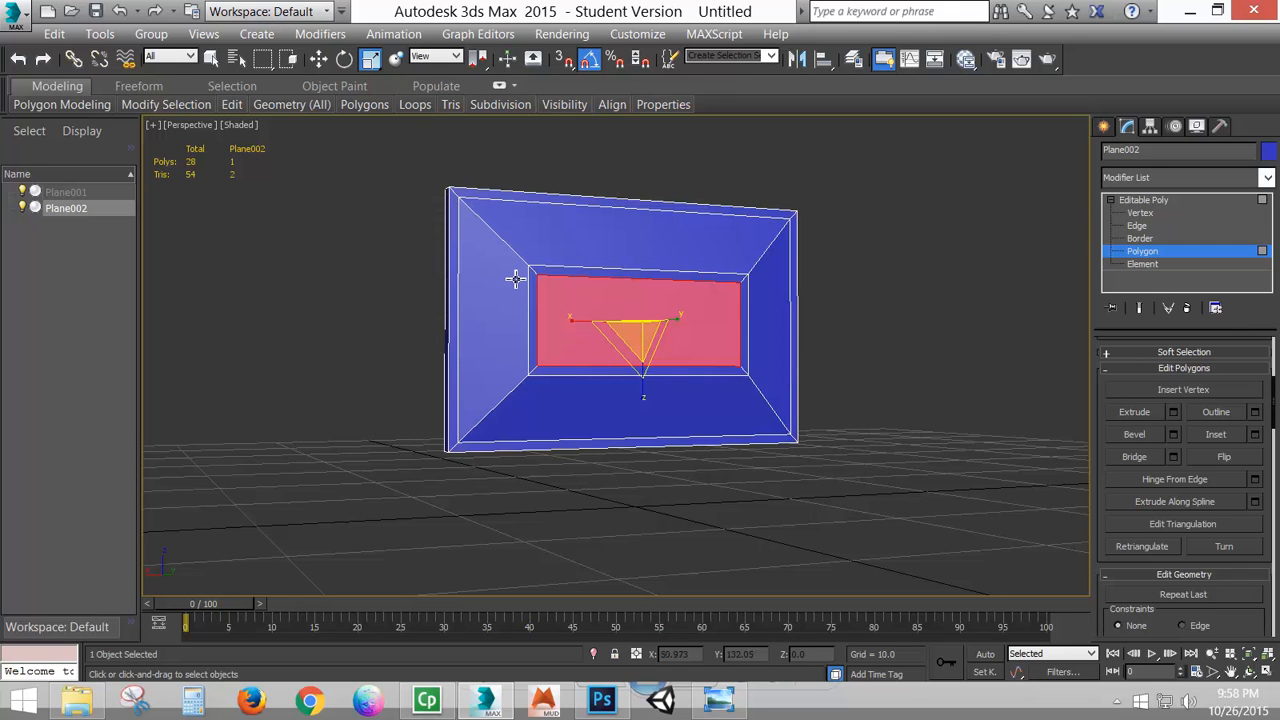
- Scale the innermost back polygon along X to about 47 percent
middle_click_drag(580, 363, 555, 378, "alt")
left_click_drag(571, 324, 636, 337)
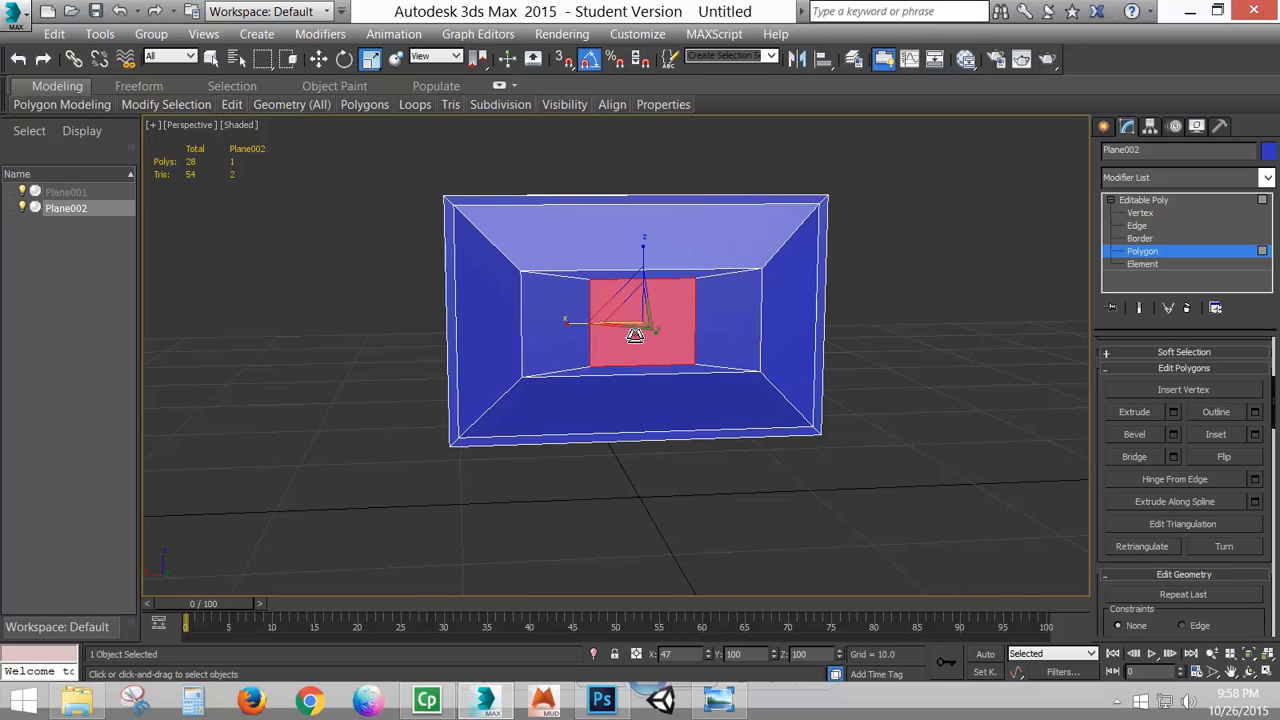
mouse_move(630, 363)
middle_mouse_down("alt")
mouse_move(643, 377)
mouse_move(662, 357)
mouse_move(634, 374)
middle_mouse_up("alt")
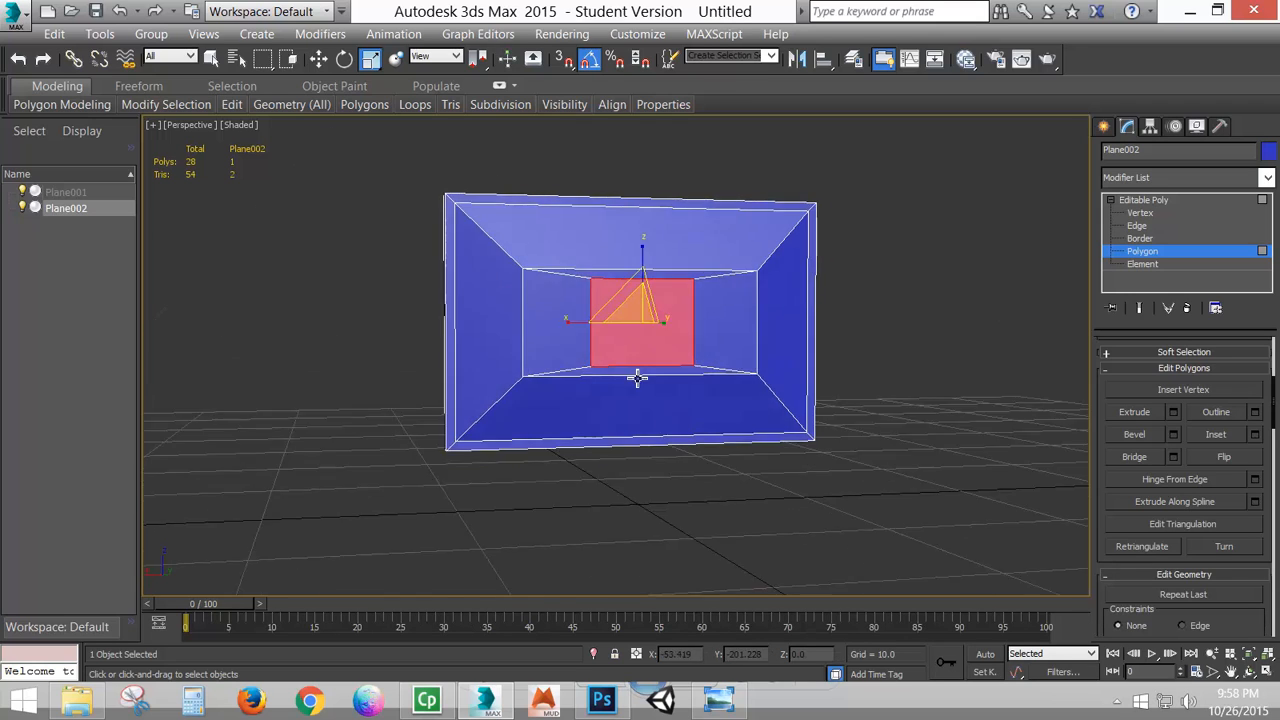
- Check the monitor back photo, then scale the central back polygon further down along X in 3ds Max
left_click(710, 702)
left_click(708, 703)
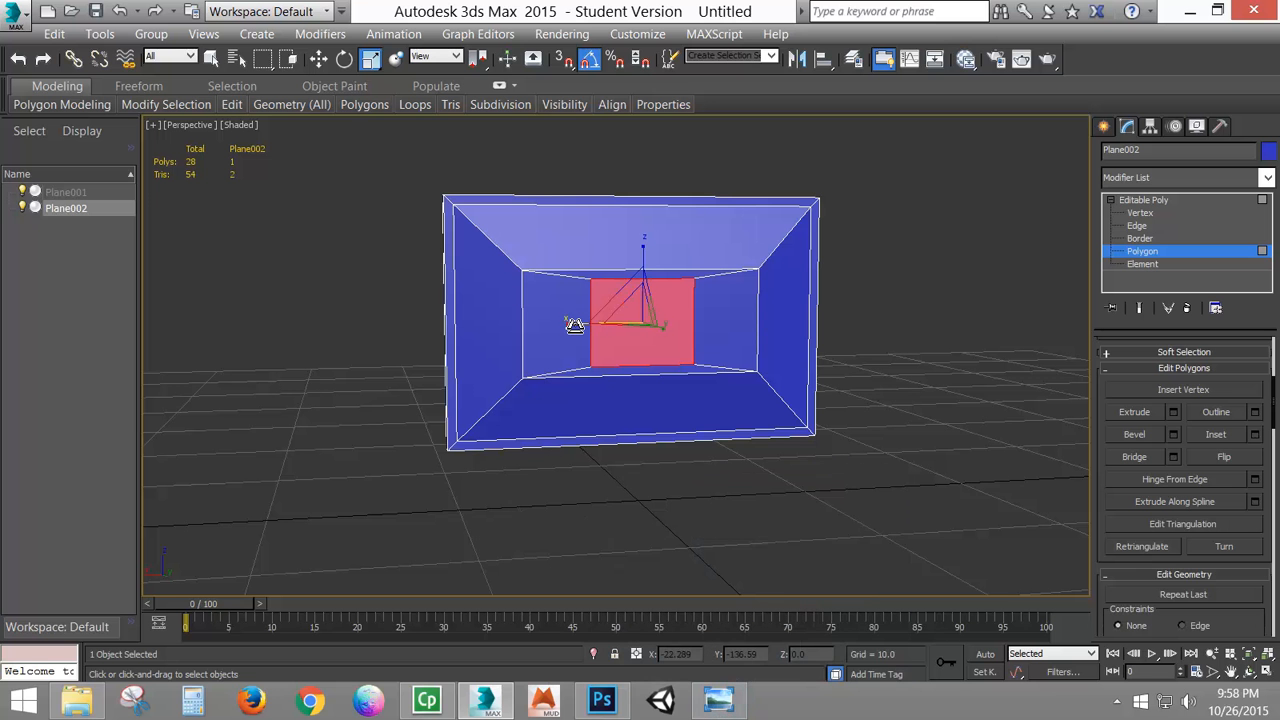
left_click_drag(571, 329, 595, 328)
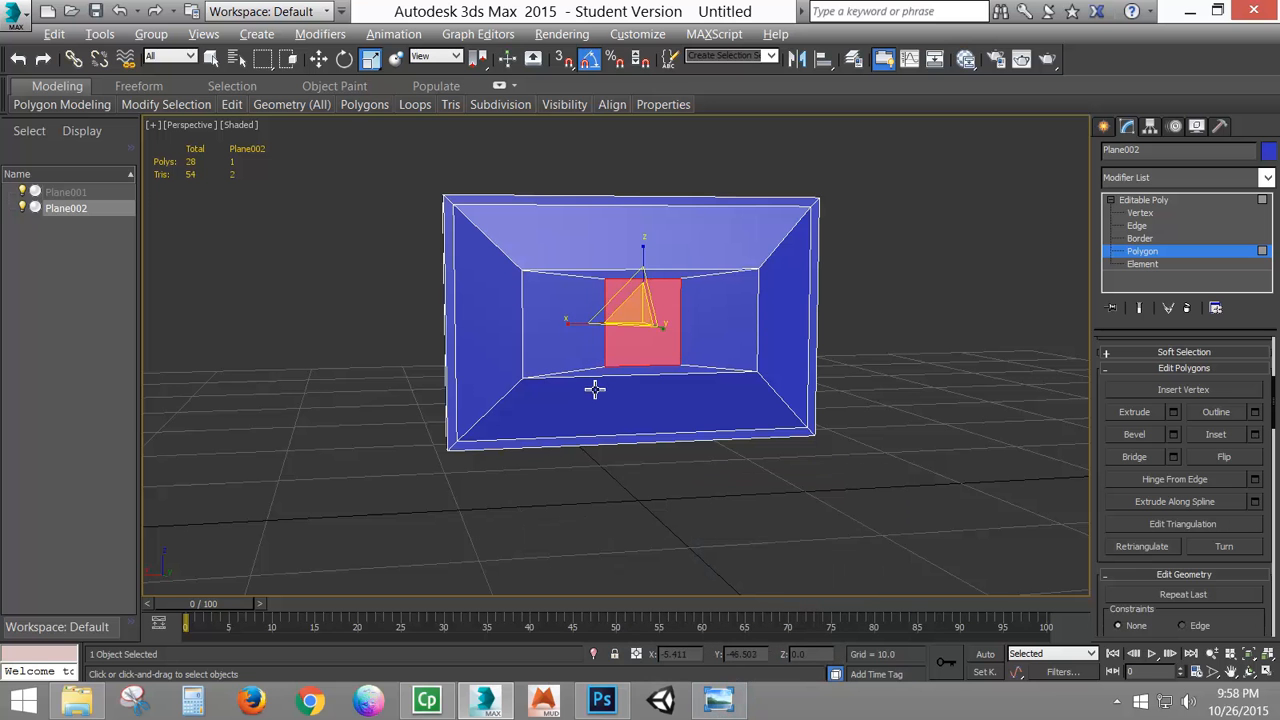
middle_click_drag(594, 386, 624, 416, "alt")
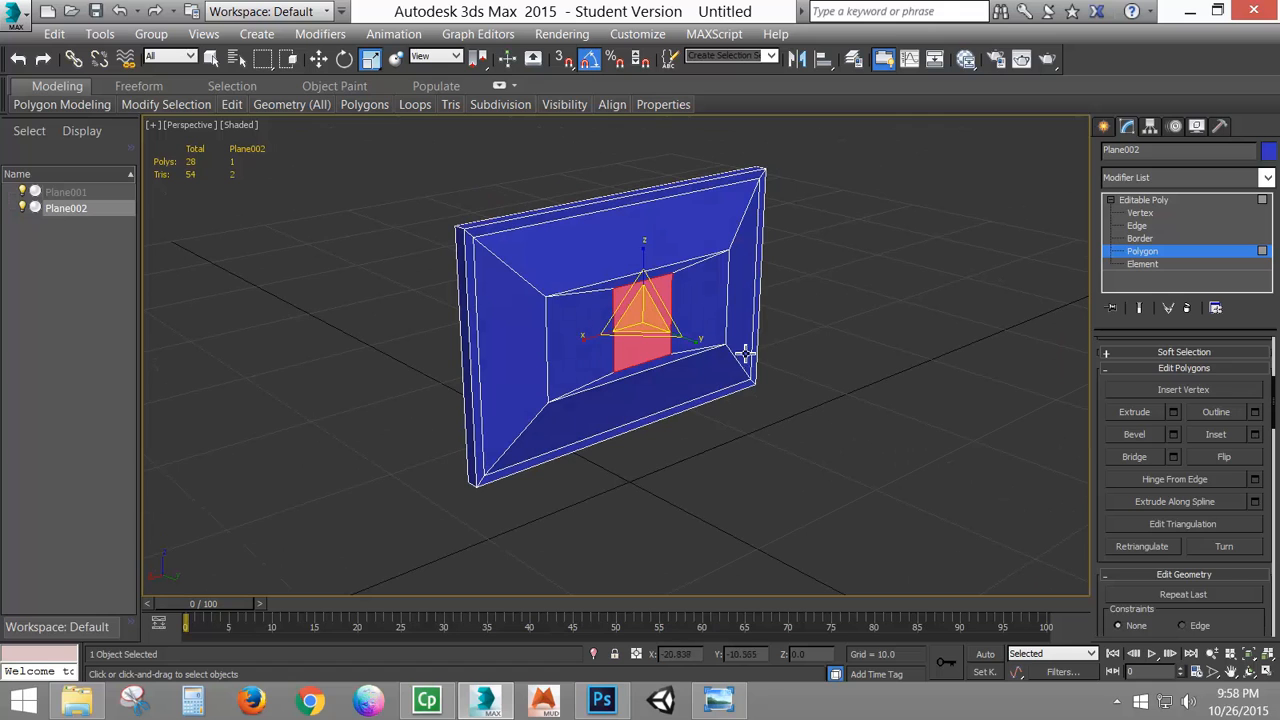
middle_click_drag(700, 378, 652, 368, "alt")
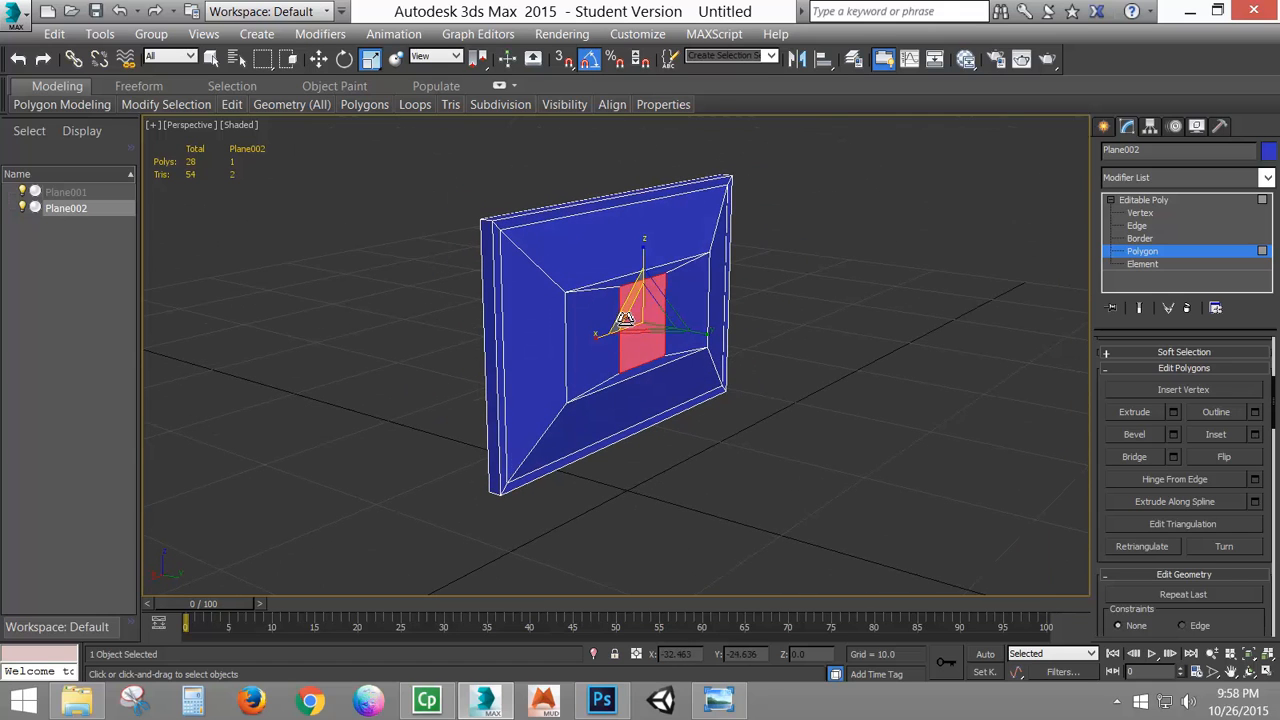
scroll(623, 317, "up", 5)
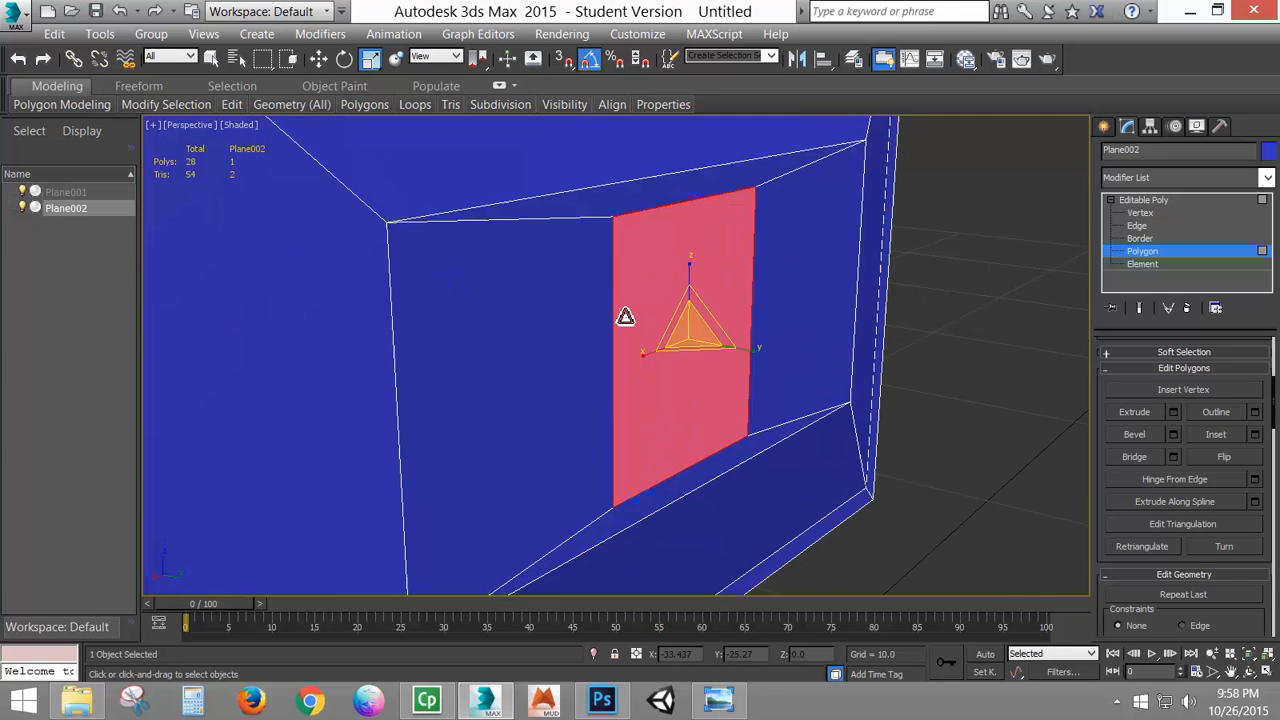
left_click(1255, 434)
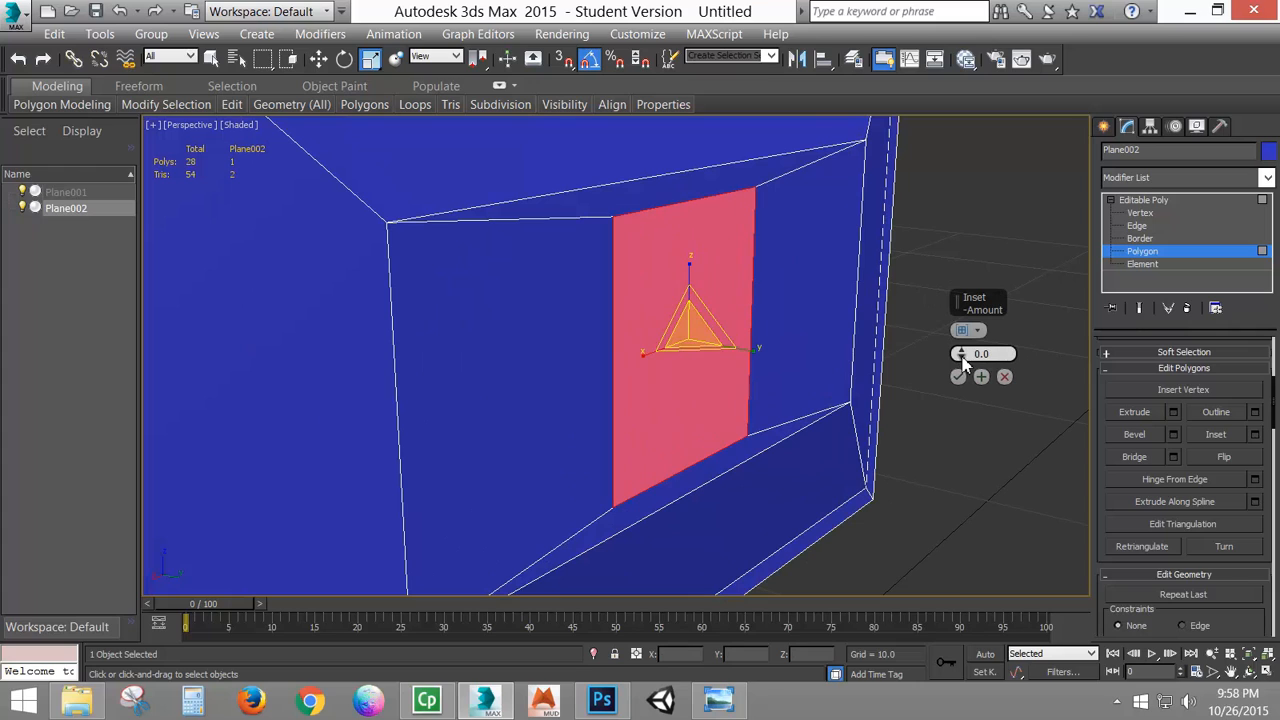
left_click_drag(961, 352, 961, 343)
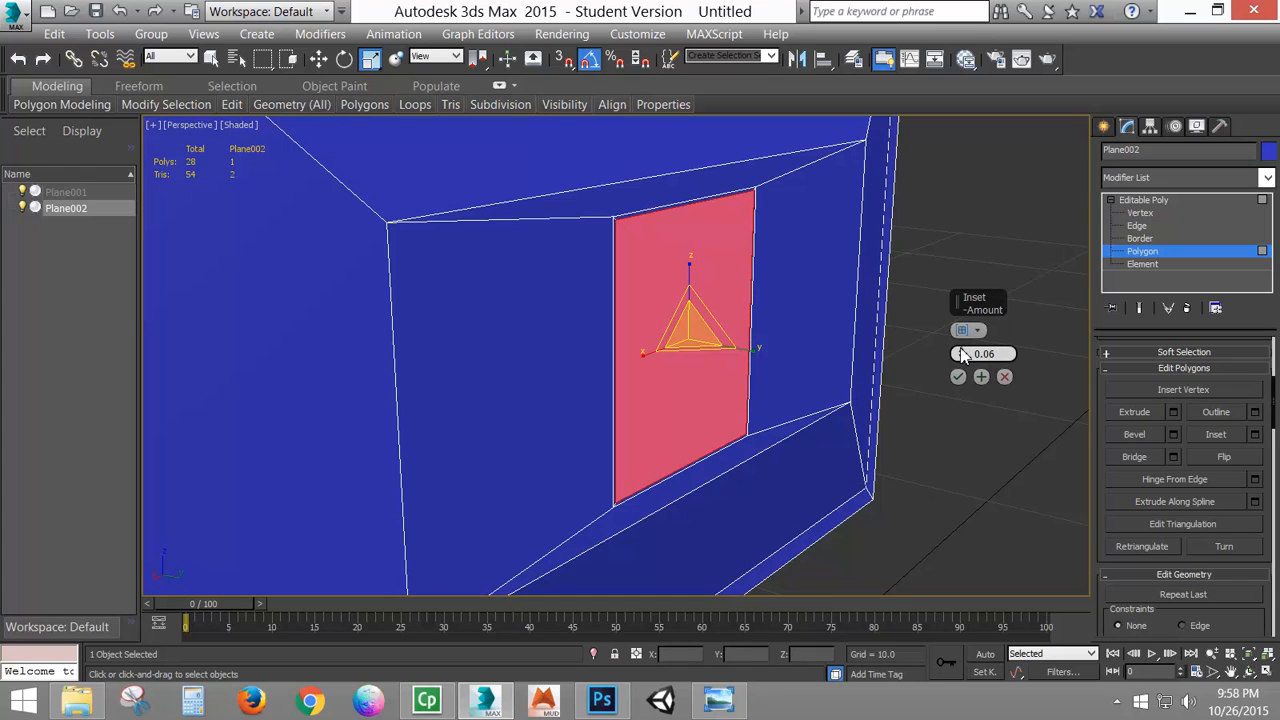
left_click(1004, 376)
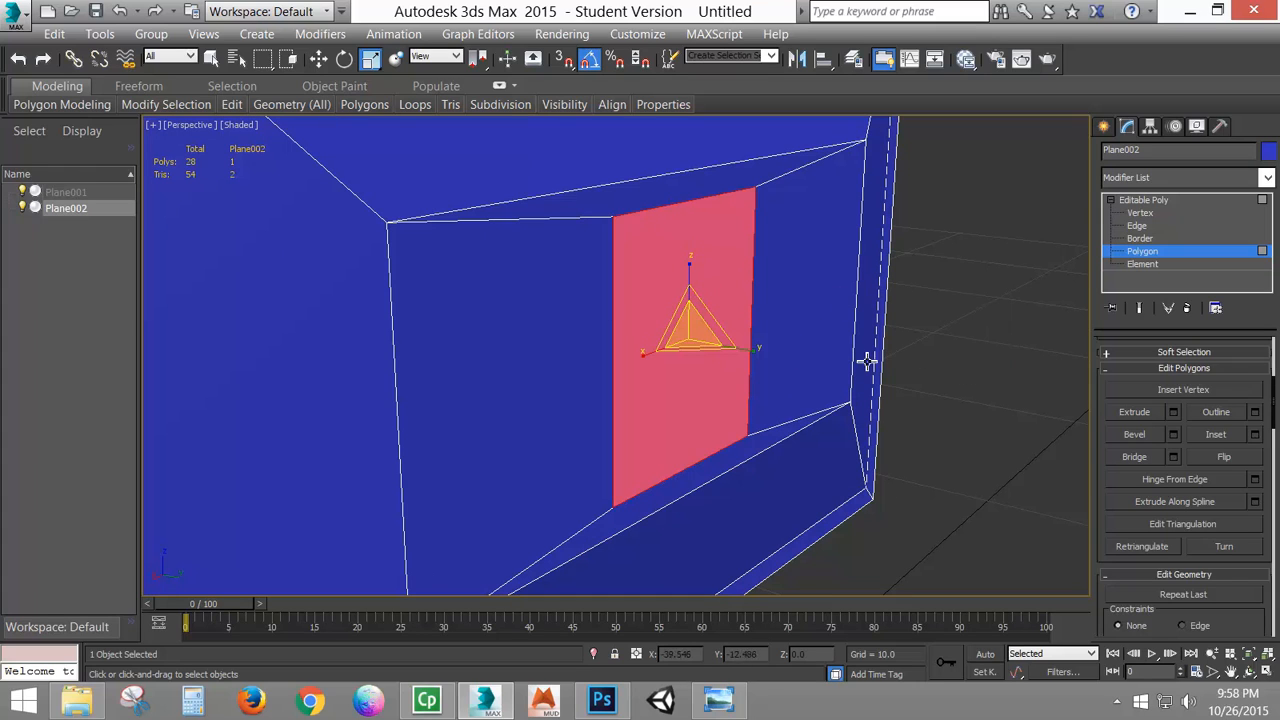
- Extrude the central back polygon inward by -0.1, then inset the recessed face by 0.06
left_click(1174, 413)
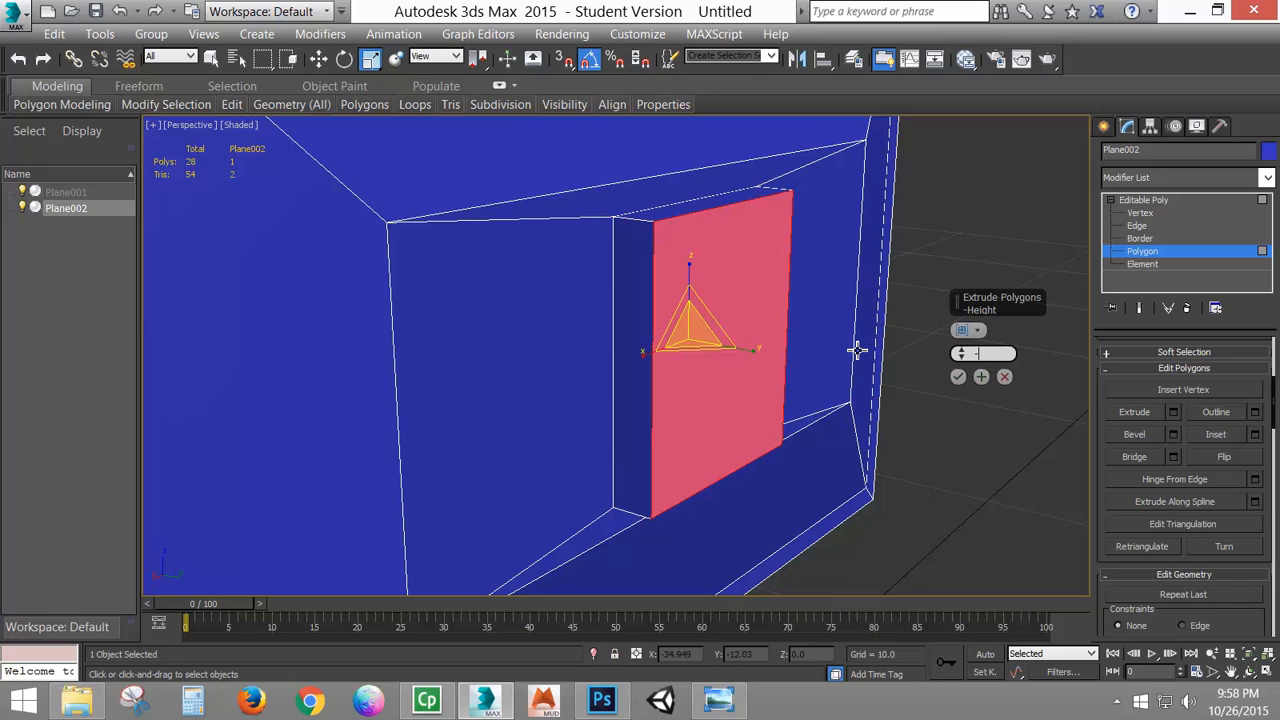
type("-0.1")
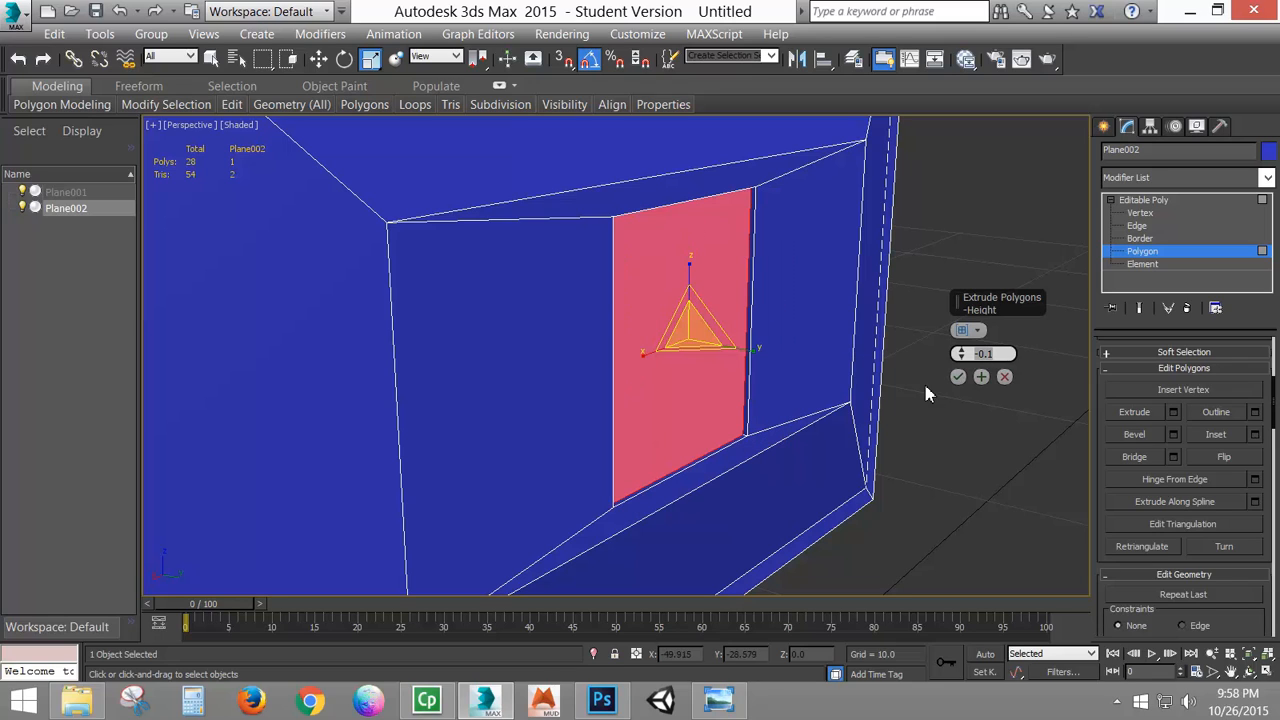
left_click(958, 378)
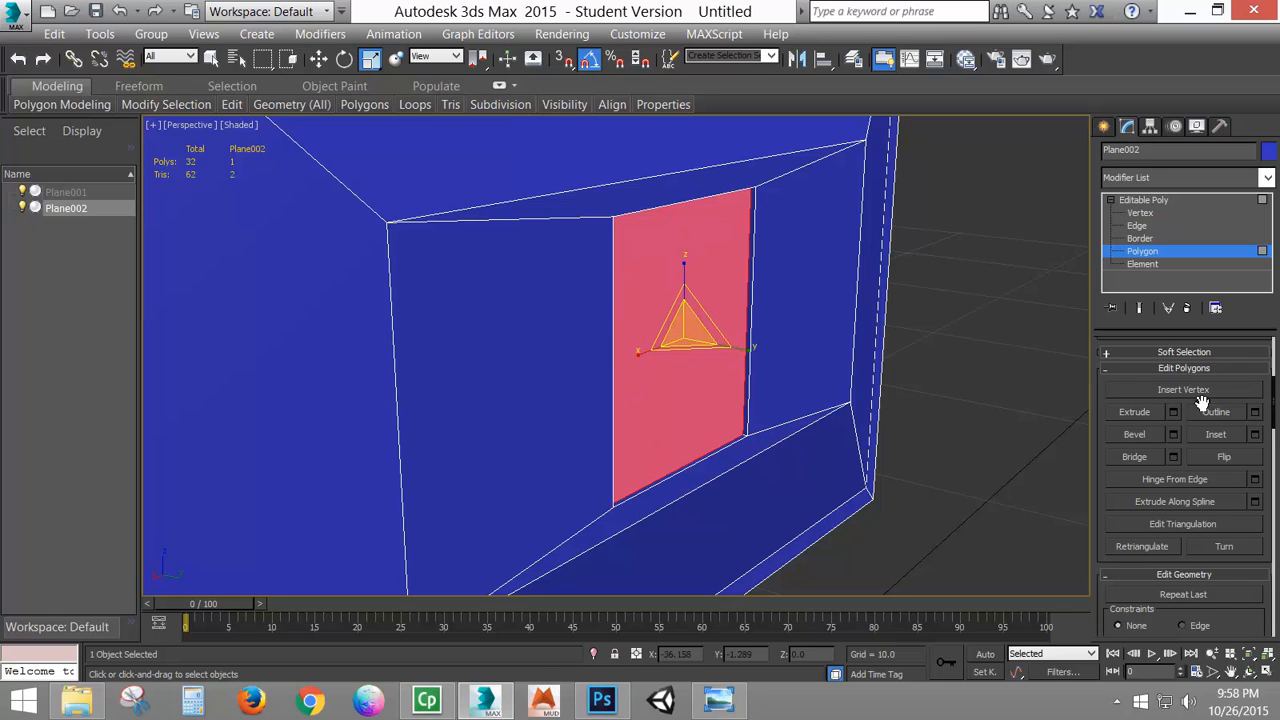
left_click(1257, 437)
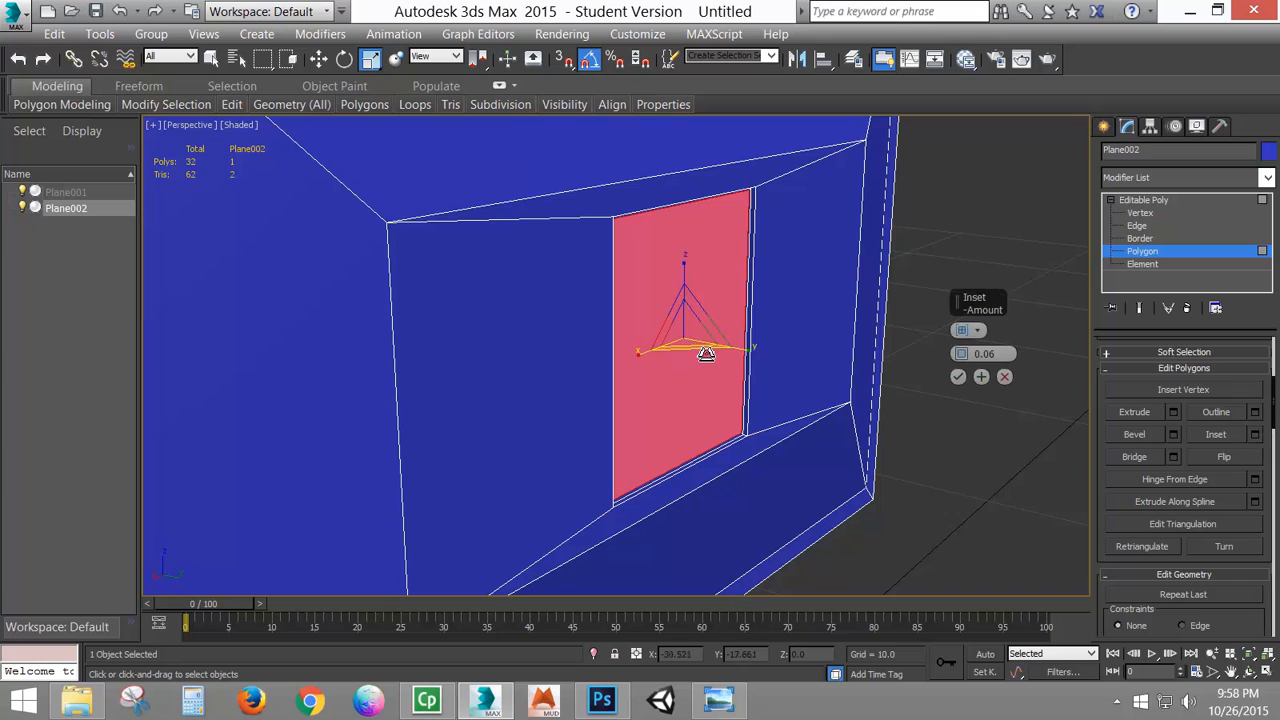
middle_click_drag(706, 355, 690, 320, "alt")
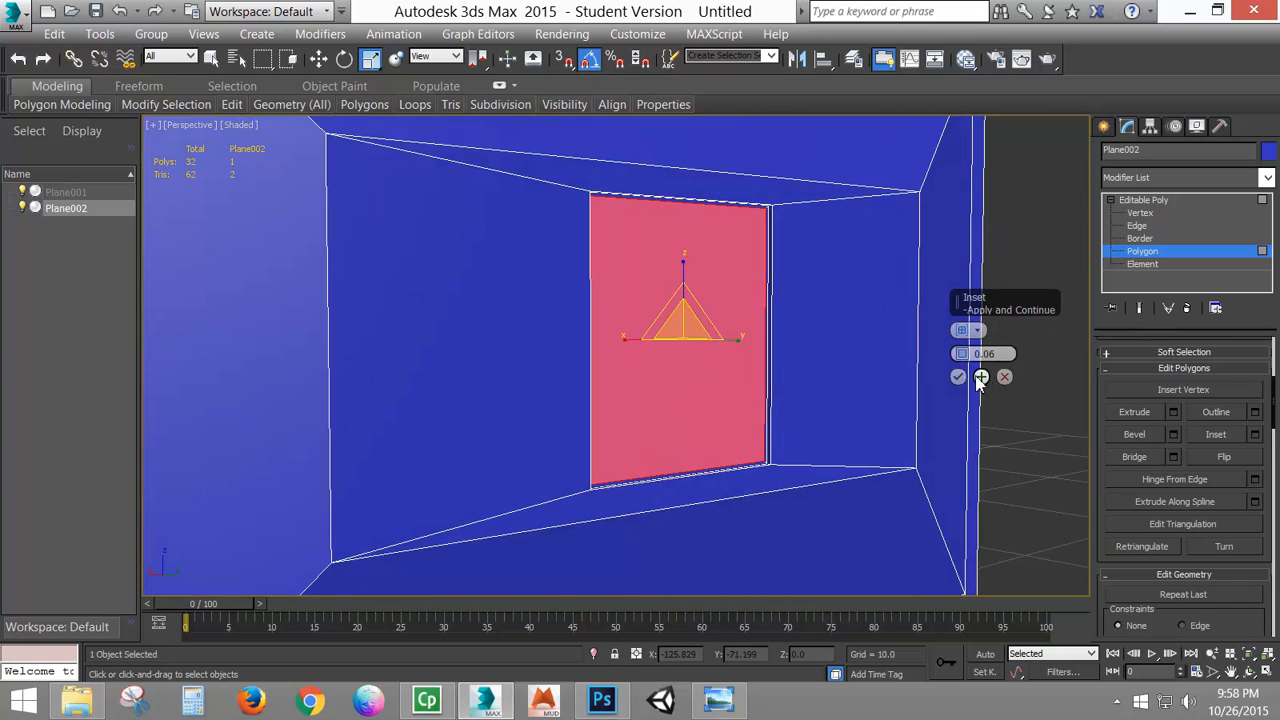
left_click(958, 377)
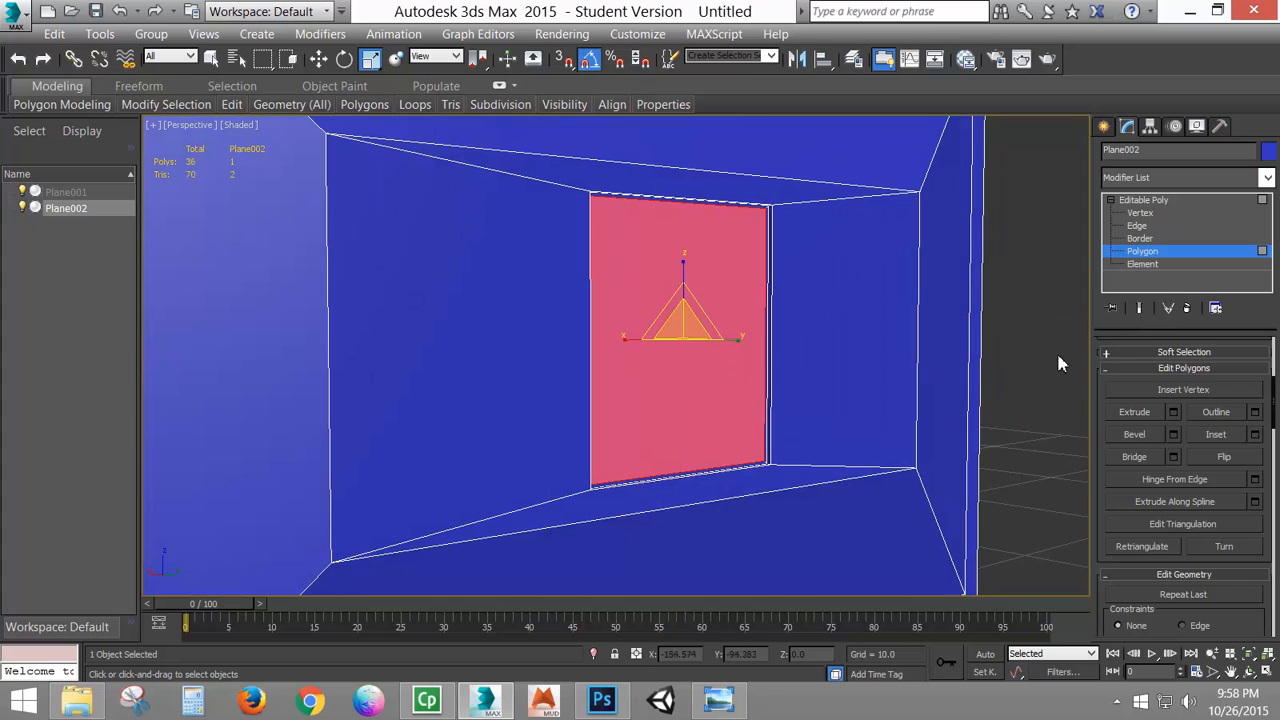
- Extrude the inset central polygon back outward by 0.1 to leave a thin groove around the panel
left_click(1174, 413)
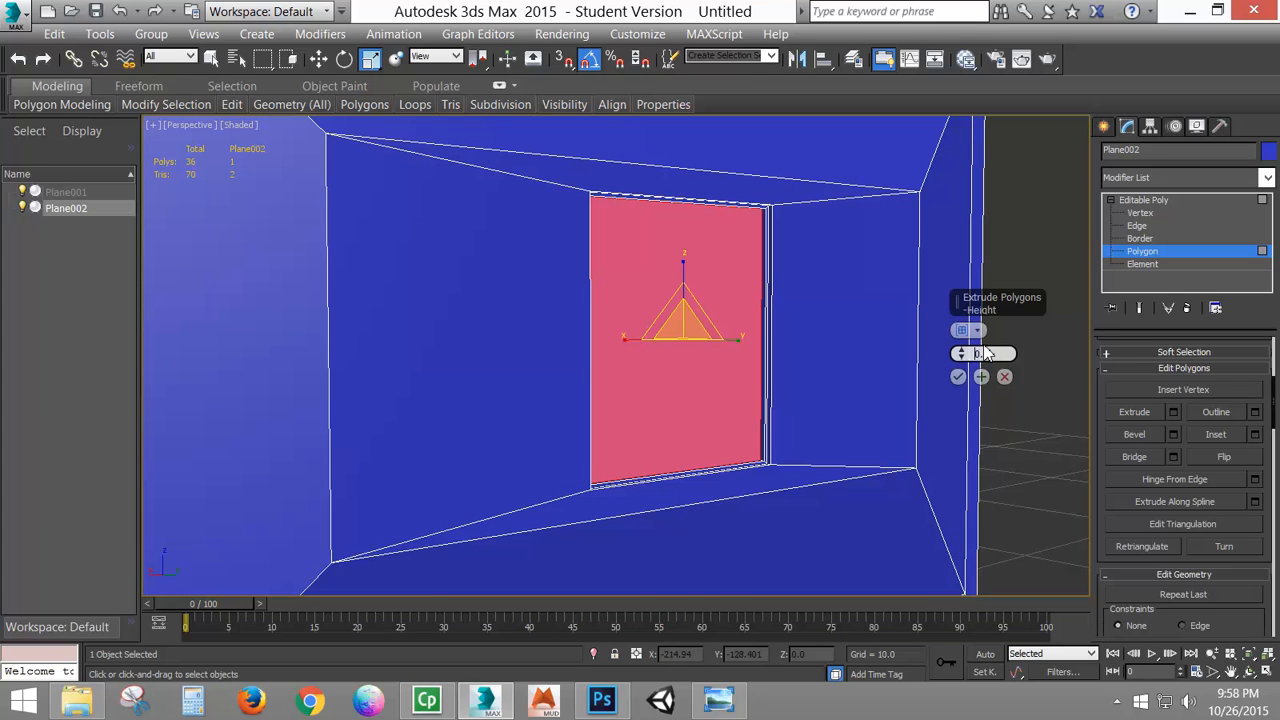
key("Return")
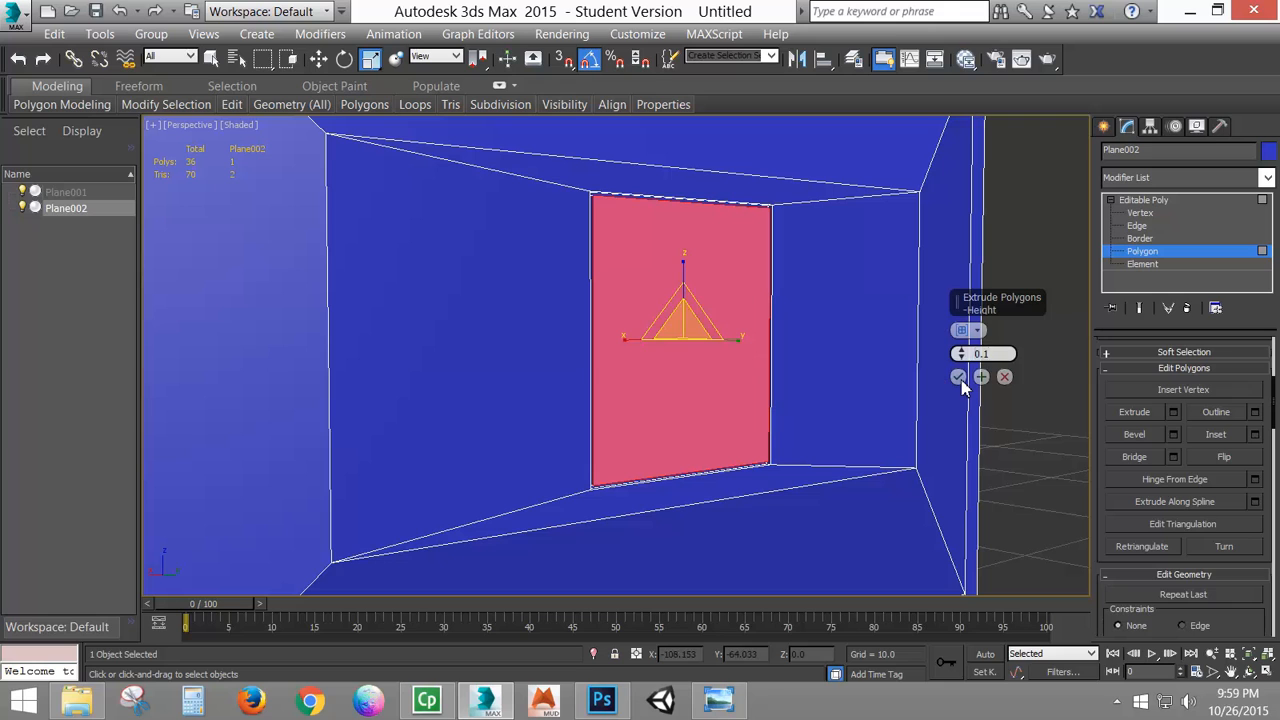
left_click(958, 377)
middle_click_drag(536, 207, 597, 251, "alt")
scroll(597, 252, "up", 4)
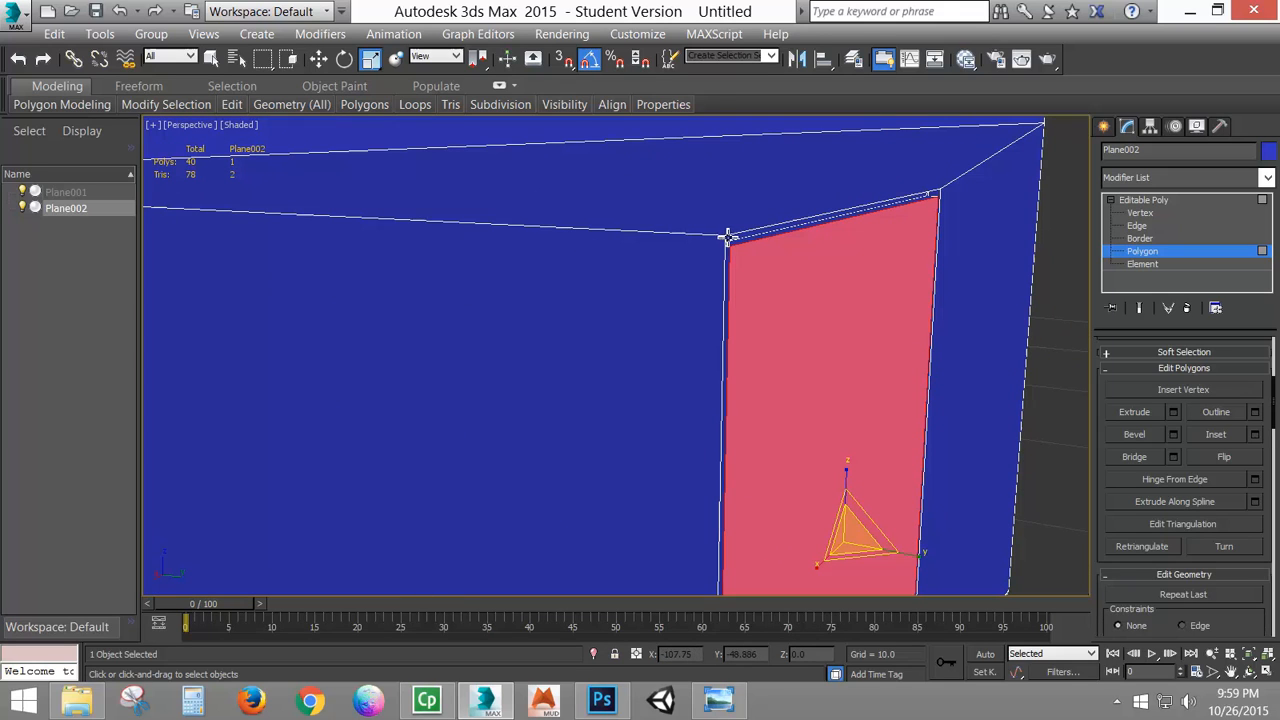
- Check the panel outline in the monitor back photo, then rename the object Monitor in 3ds Max
left_click(718, 700)
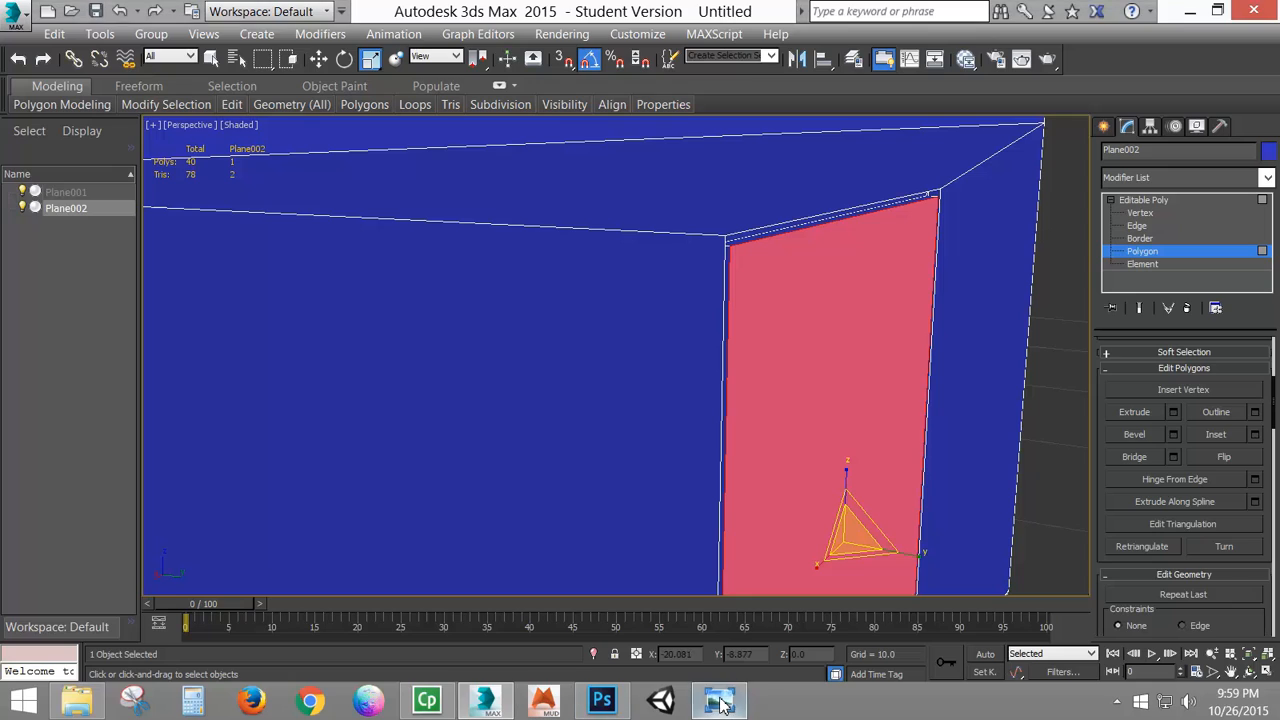
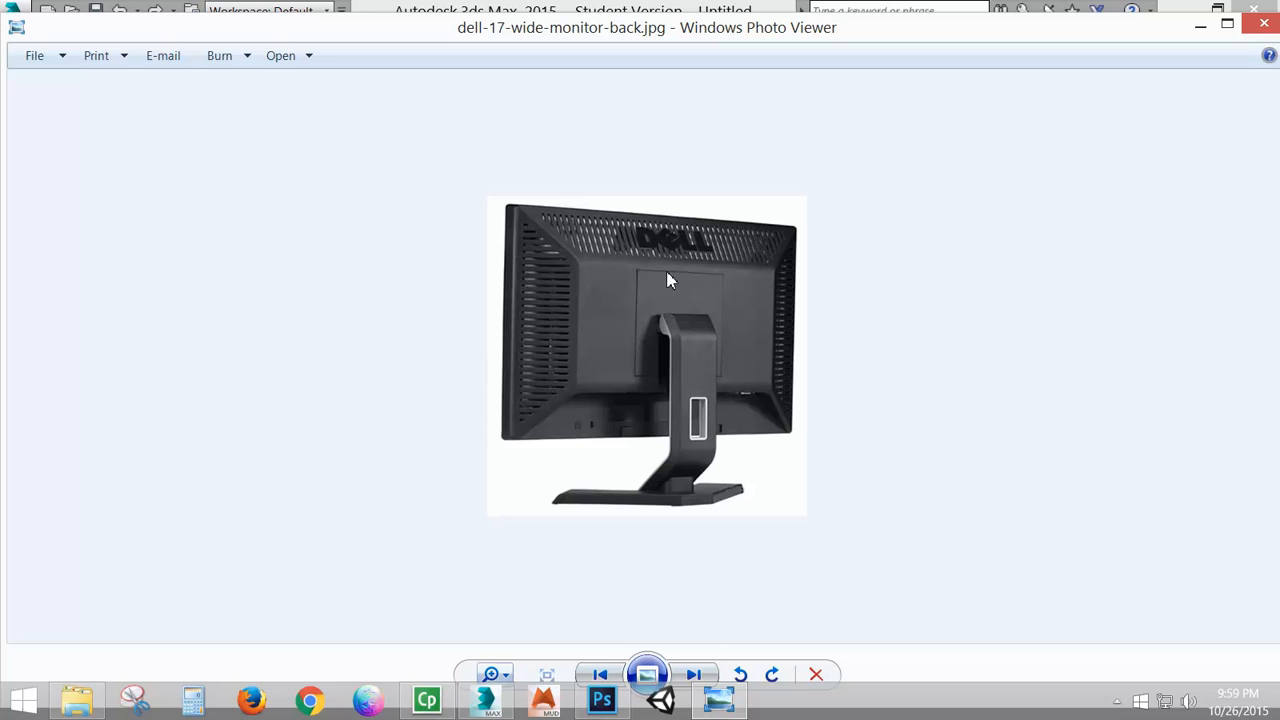
left_click(485, 700)
left_click(1140, 201)
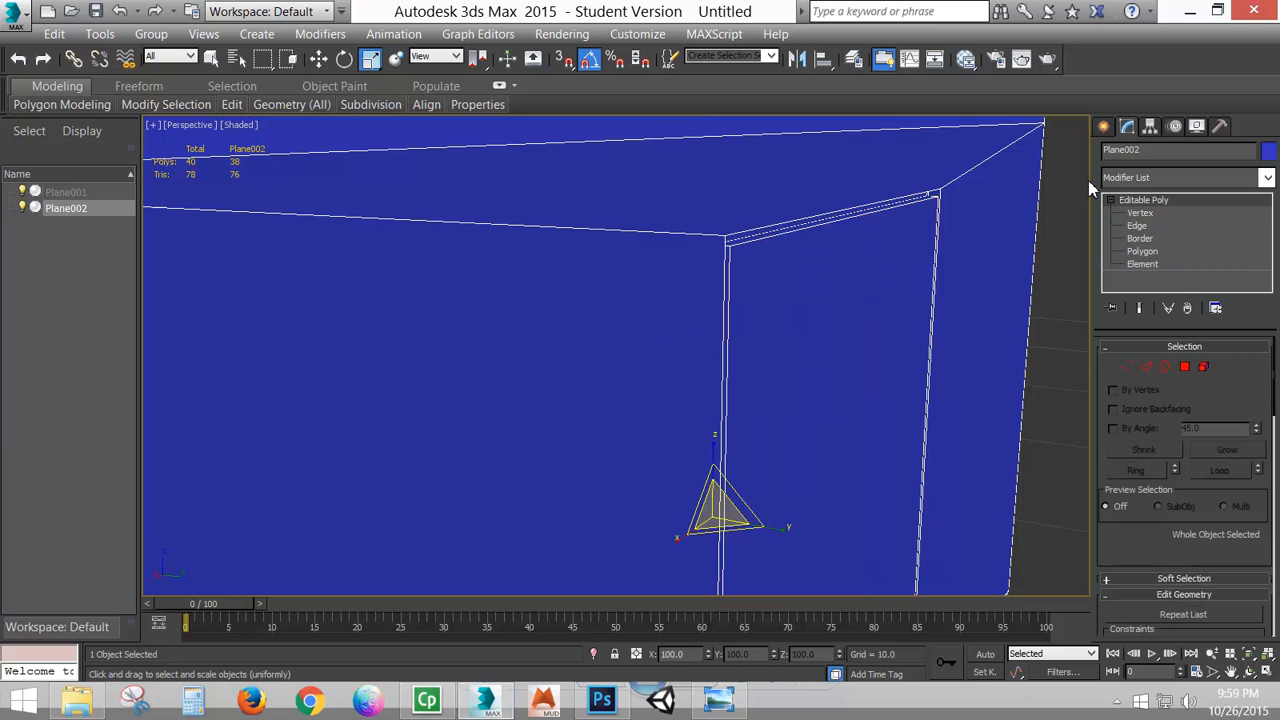
double_click(1150, 152)
type("Monitor")
scroll(717, 331, "down", 10)
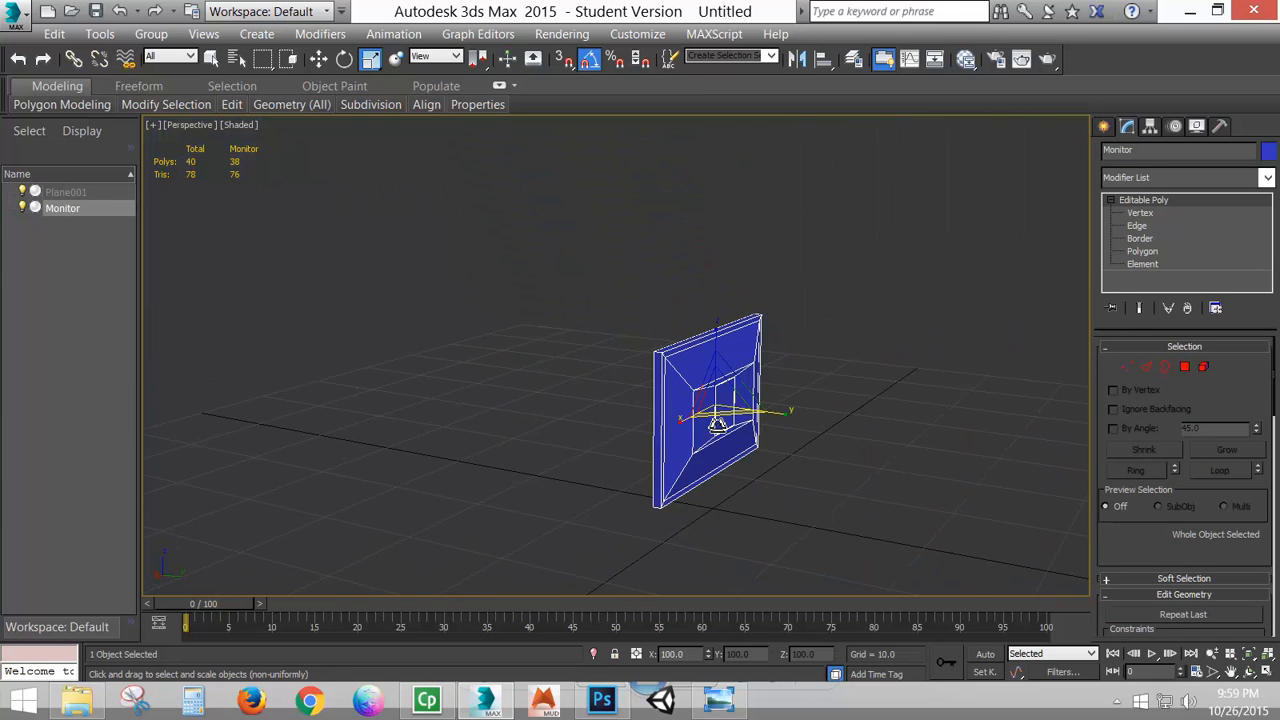
scroll(717, 425, "up", 3)
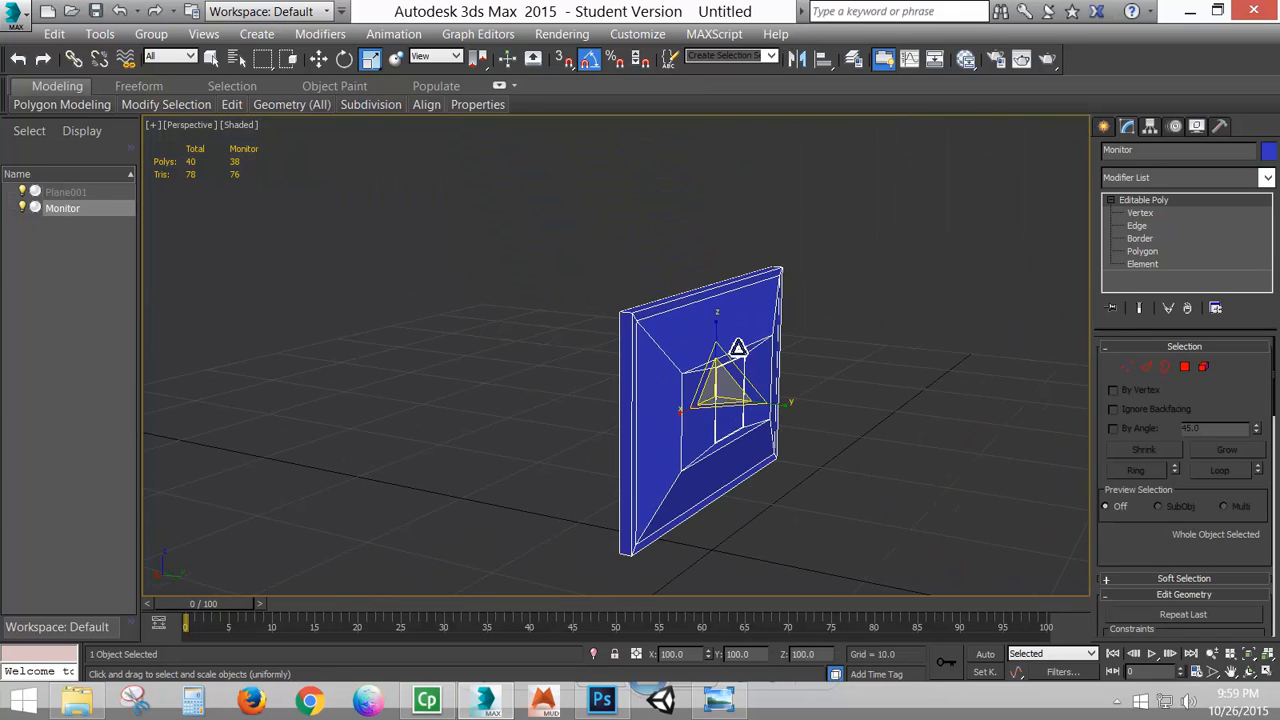
- Check the stand in the back photo, then create a cylinder at the grid origin in 3ds Max, about 0.76 in radius and 4.46 high
left_click(718, 701)
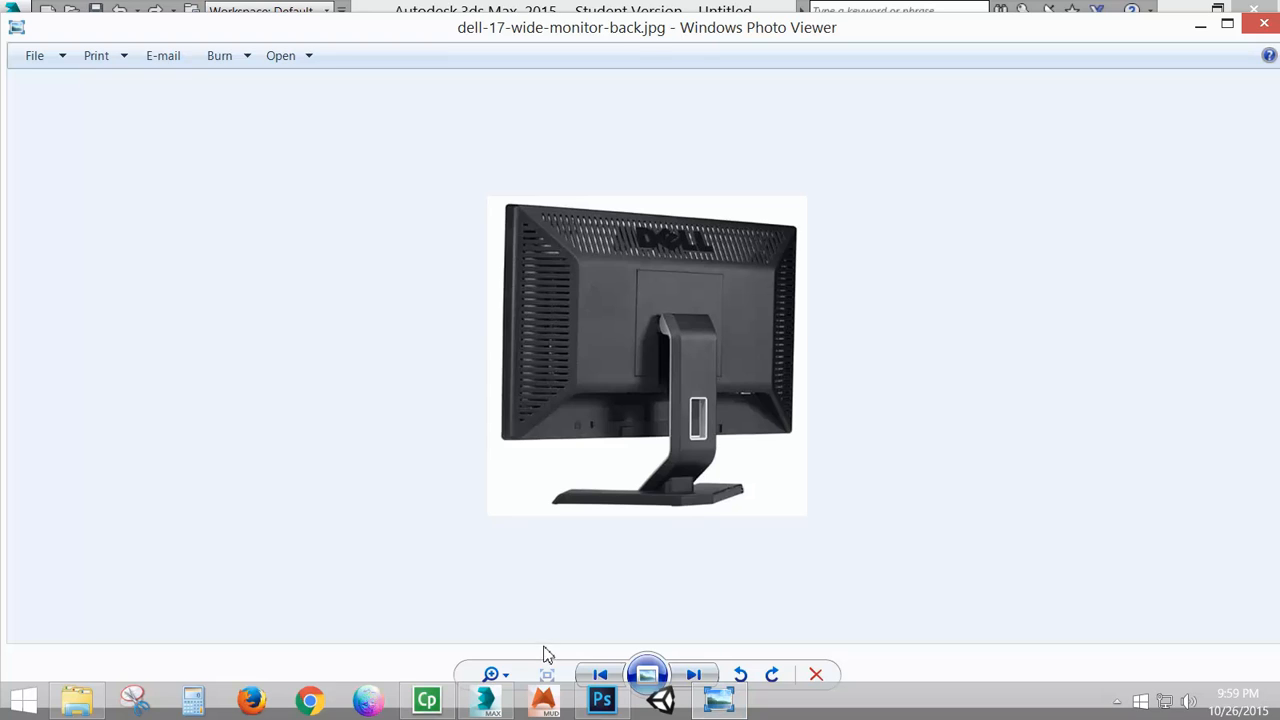
left_click(485, 700)
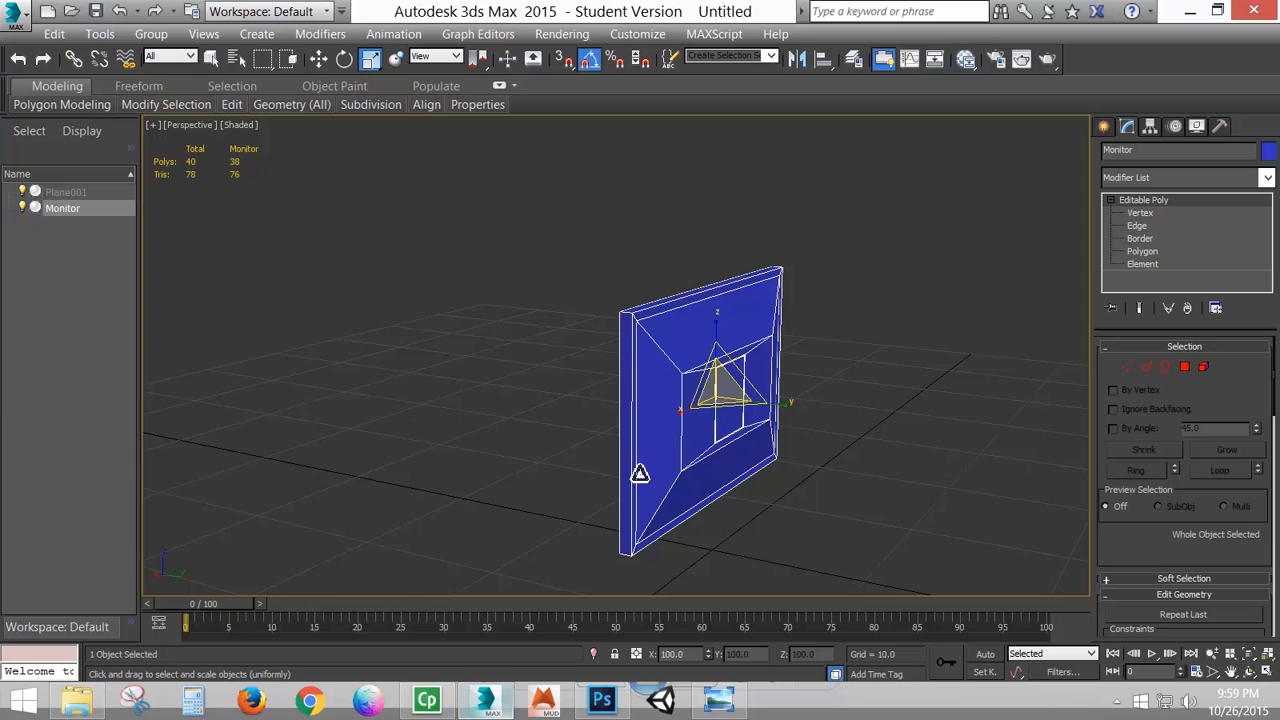
left_click(1104, 127)
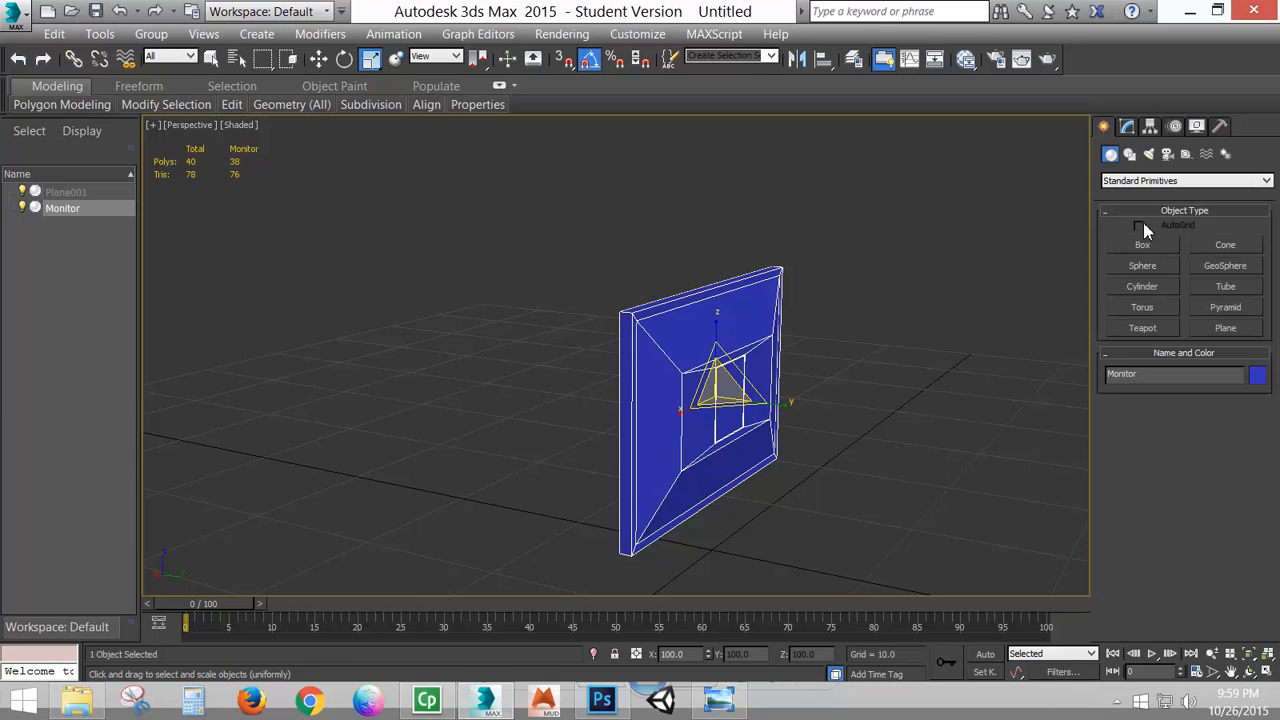
left_click(1143, 287)
key("t")
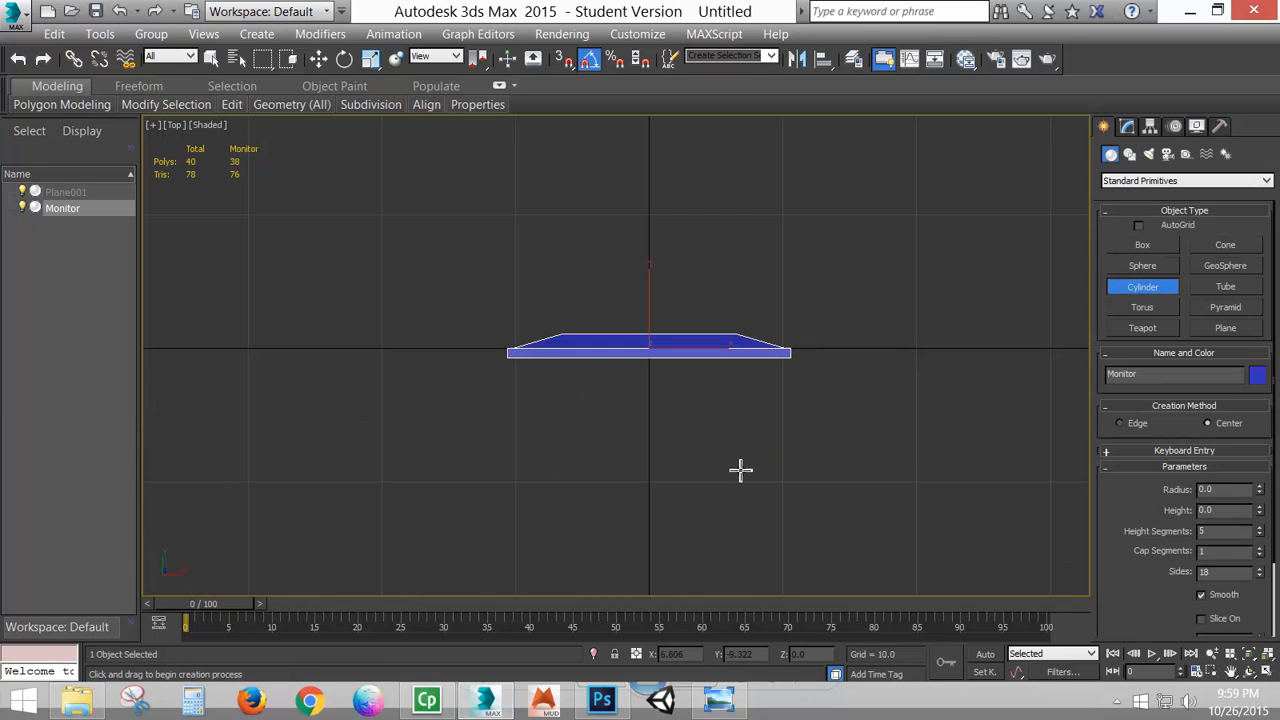
scroll(680, 443, "up", 5)
middle_click_drag(709, 420, 660, 392)
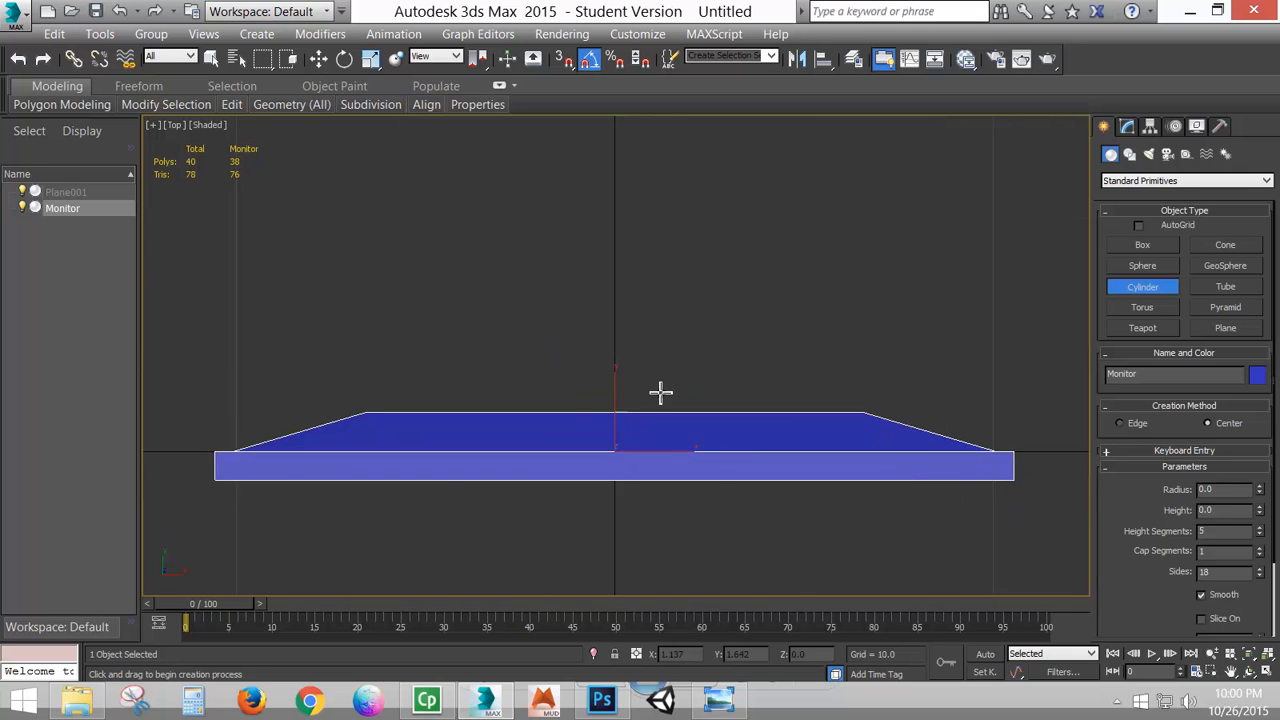
key("p")
middle_click_drag(743, 447, 674, 349, "alt")
scroll(615, 375, "down", 4)
scroll(674, 349, "down", 4)
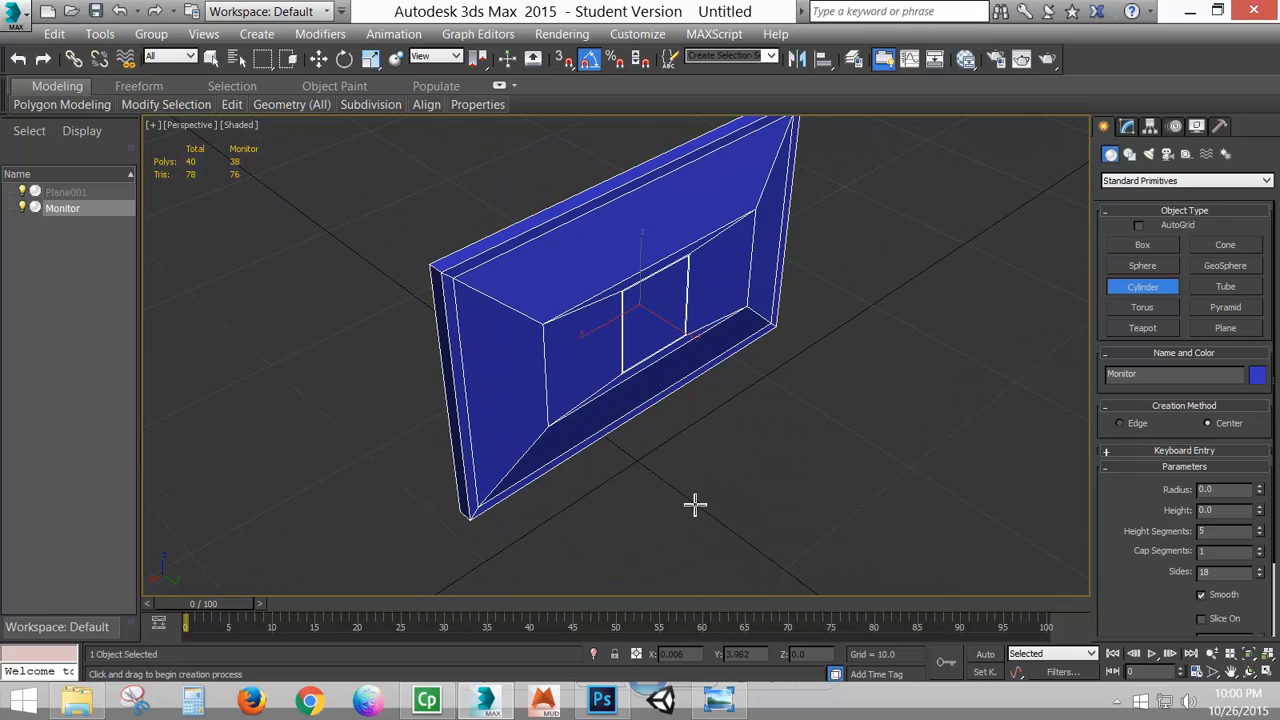
left_click(640, 463)
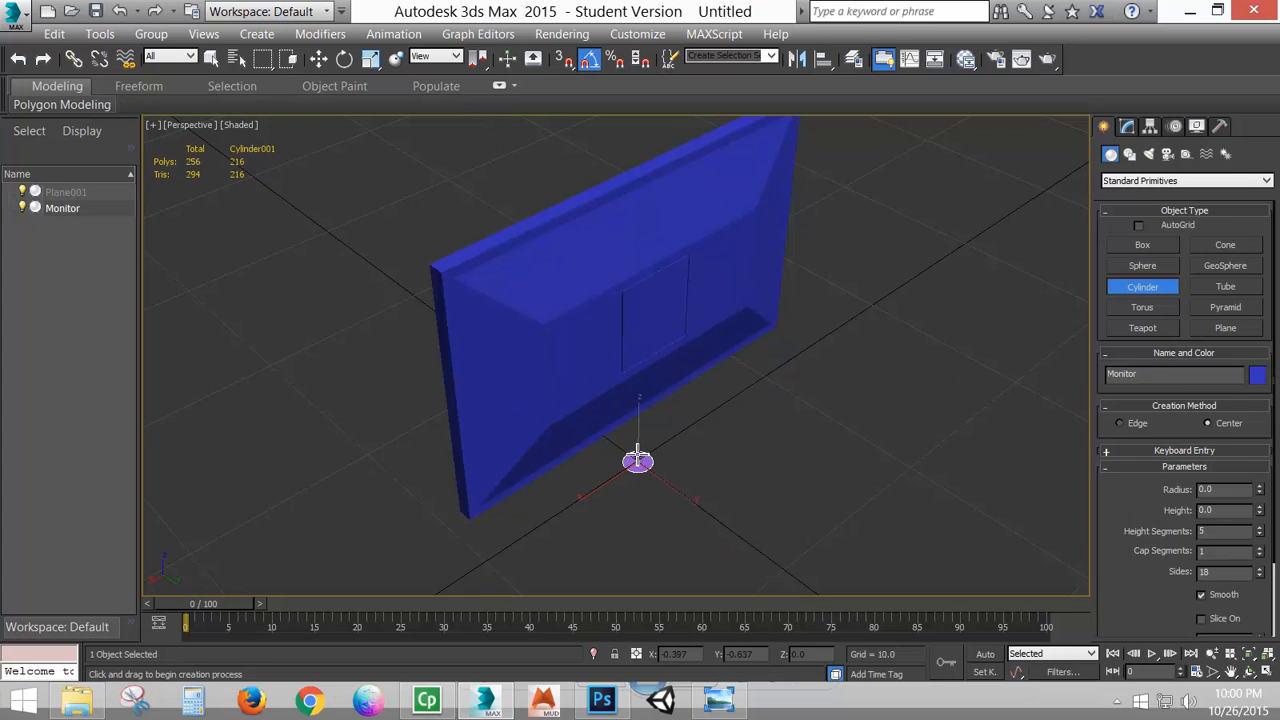
left_click_drag(637, 453, 634, 455)
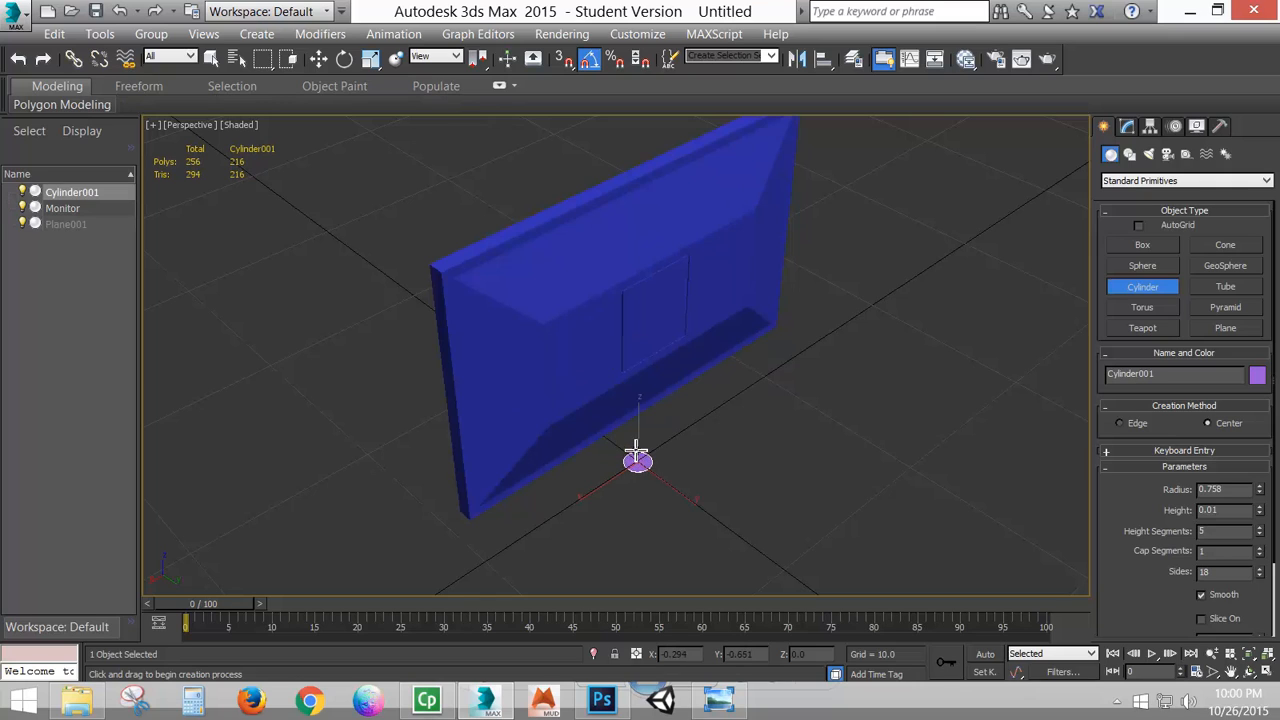
left_click(624, 371)
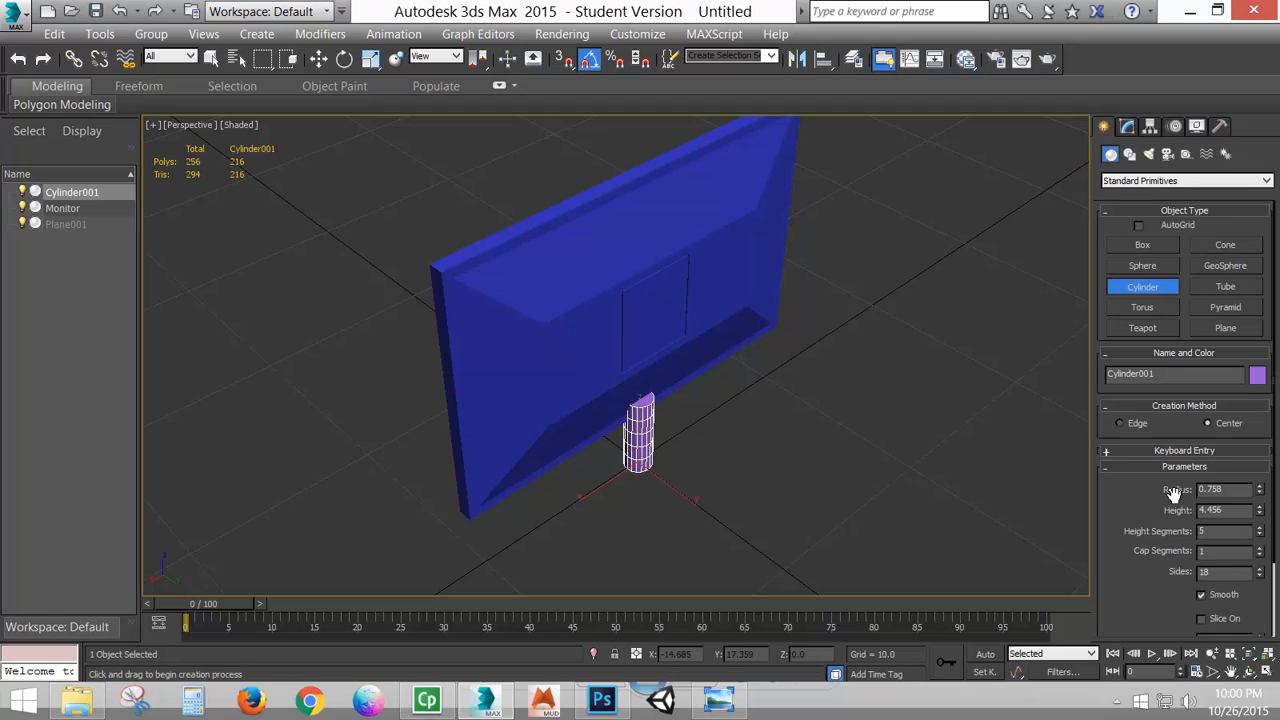
- Set the cylinder's height to 4.5, its height segments to 1 and its radius to 0.75
double_click(1240, 515)
right_click(1261, 533)
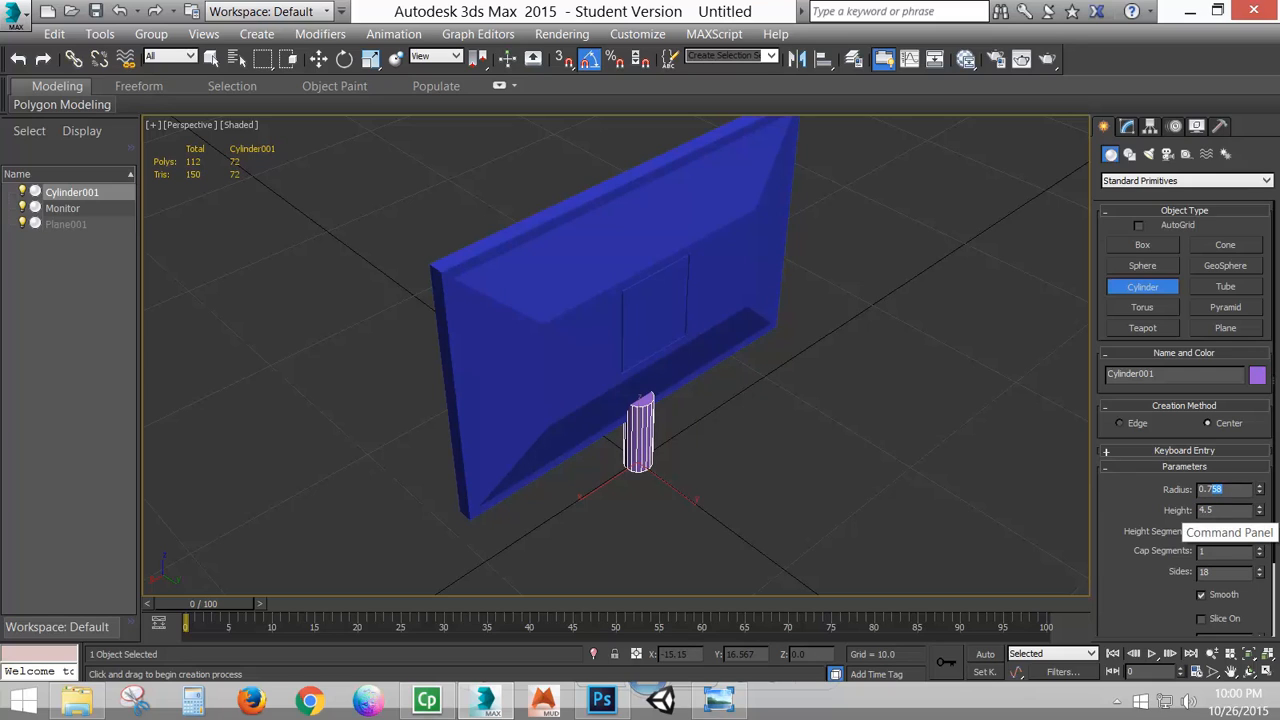
type("5")
key("Return")
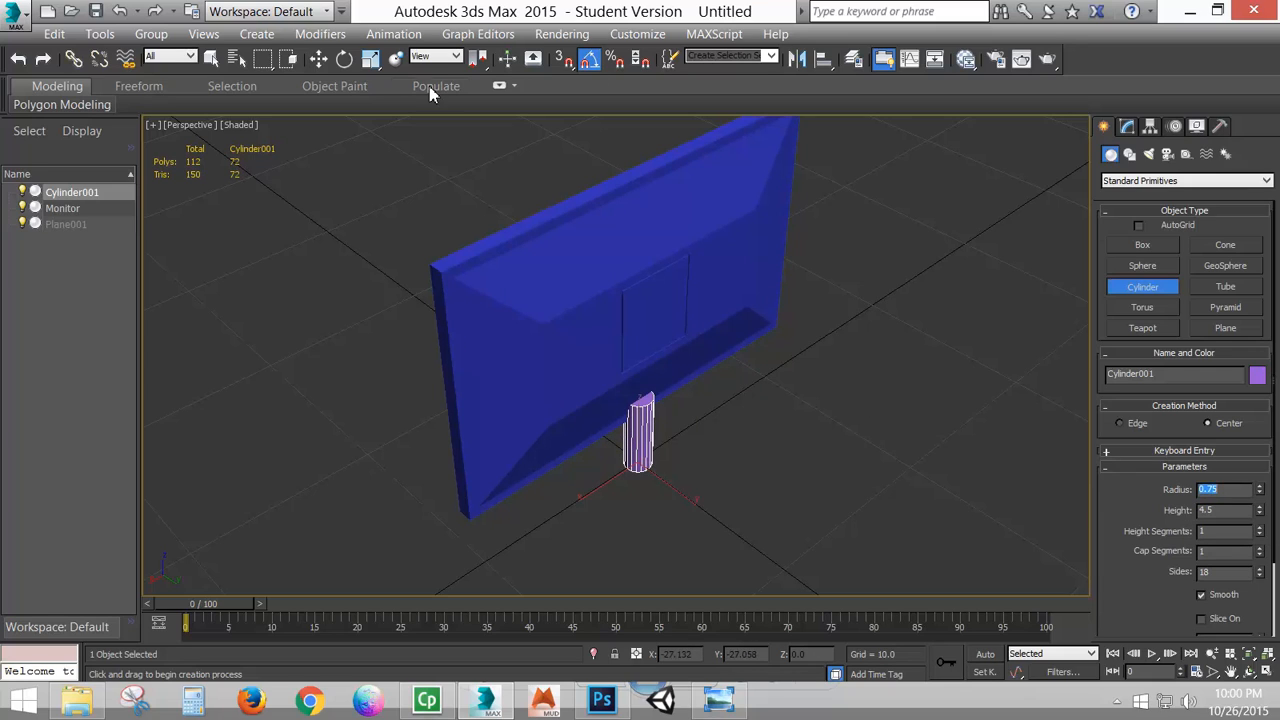
- Set the cylinder's number of sides to 12
key("r")
right_click(640, 430)
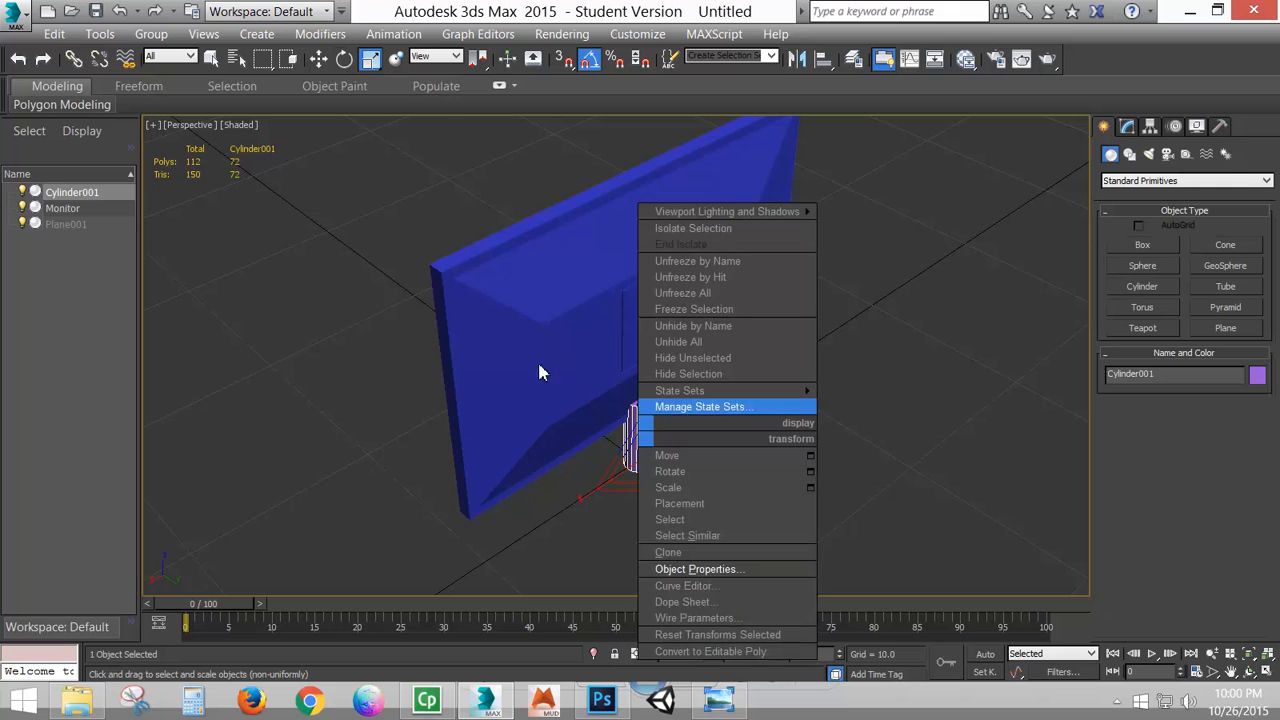
left_click(599, 487)
left_click(1134, 122)
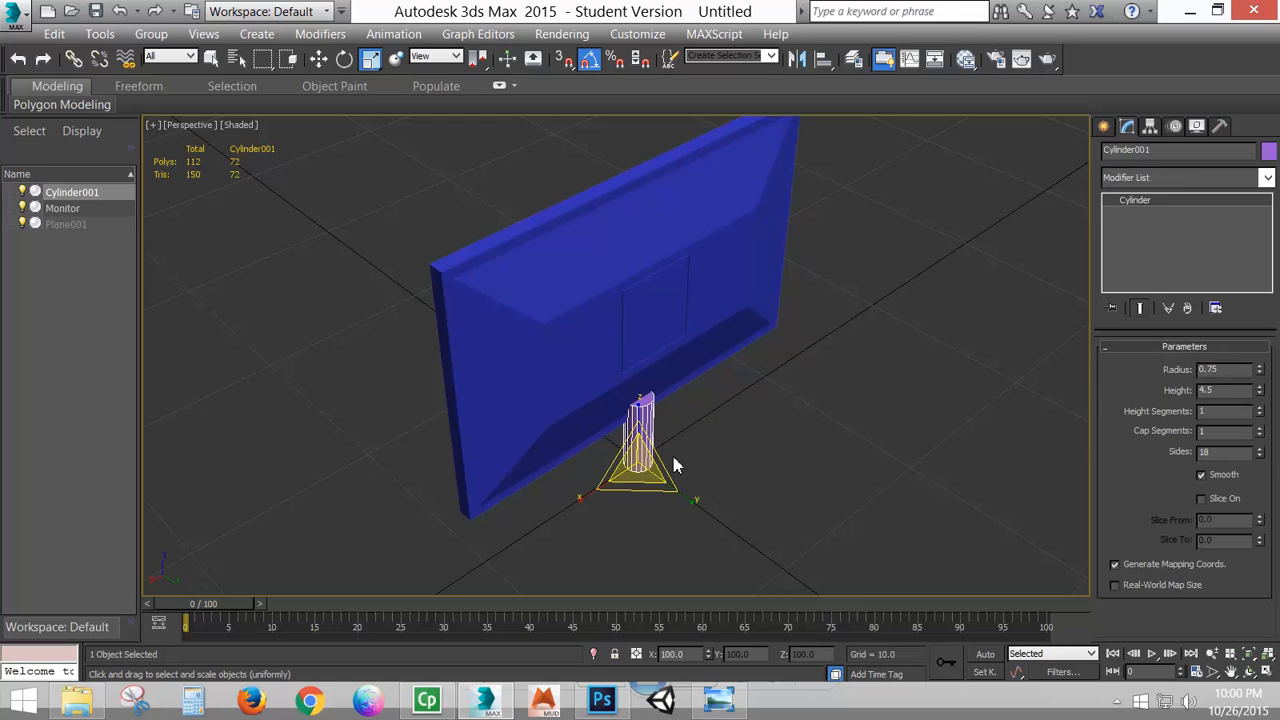
middle_click_drag(714, 480, 717, 465, "alt")
scroll(717, 465, "up", 3)
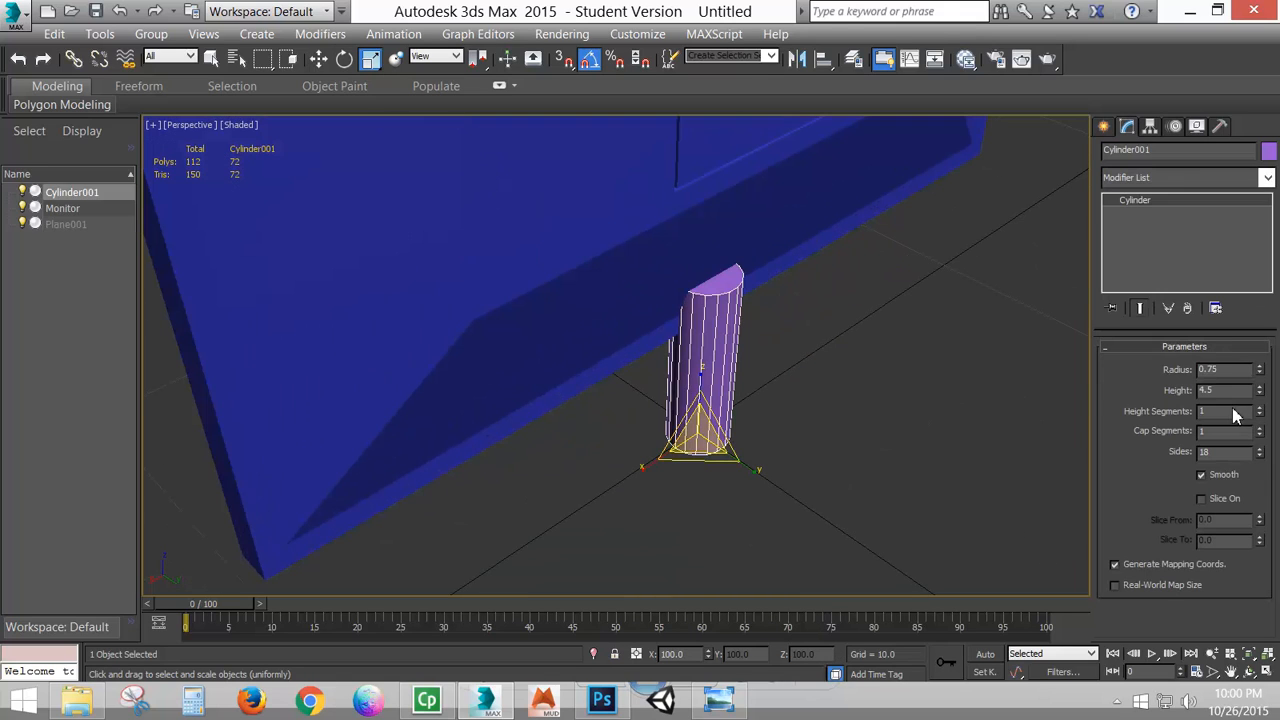
type("12")
key("Return")
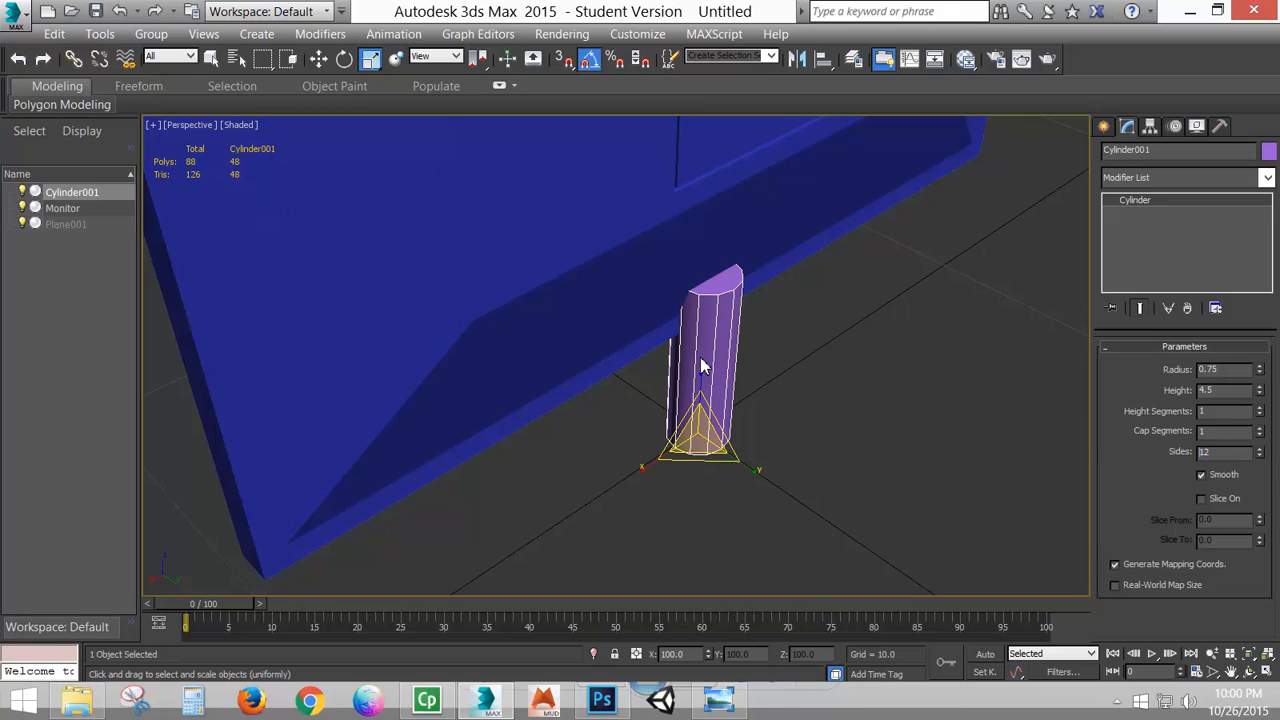
- Convert the cylinder to an Editable Poly and rotate its whole element about the Y axis until it lies horizontally along X
right_click(700, 357)
left_click(767, 571)
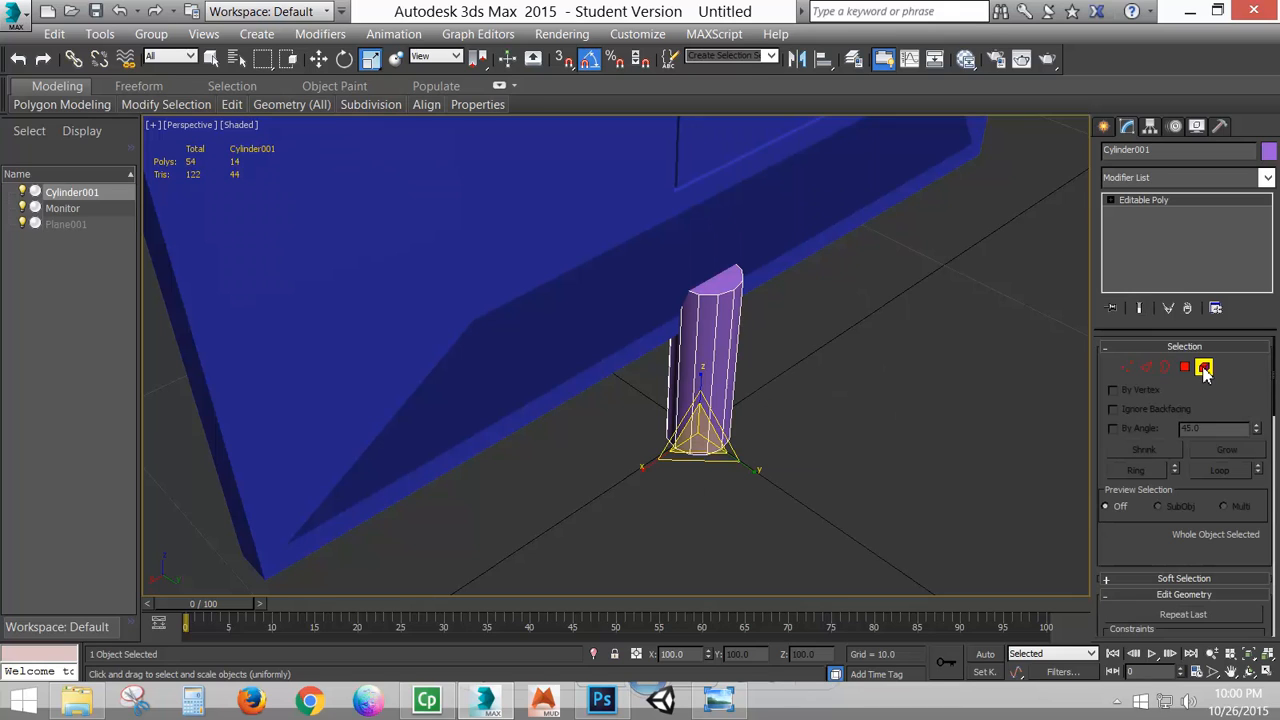
left_click(1203, 367)
left_click(713, 361)
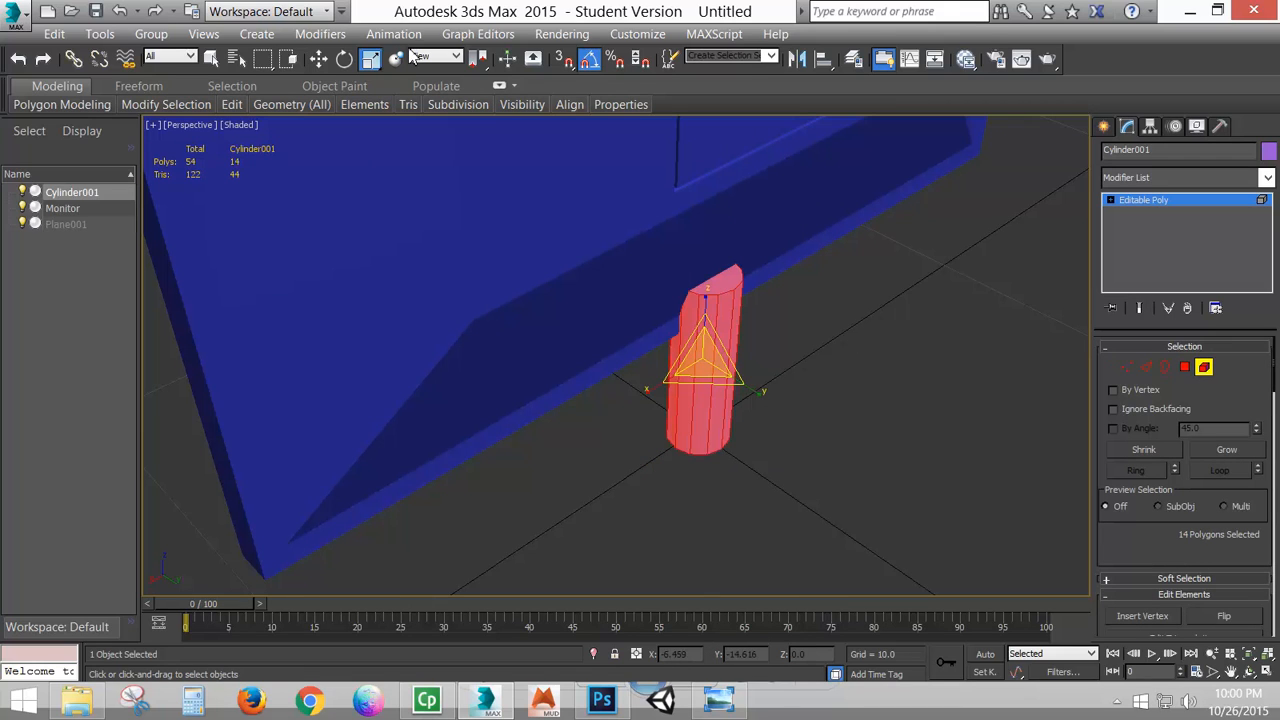
left_click(344, 58)
left_click_drag(667, 358, 699, 254)
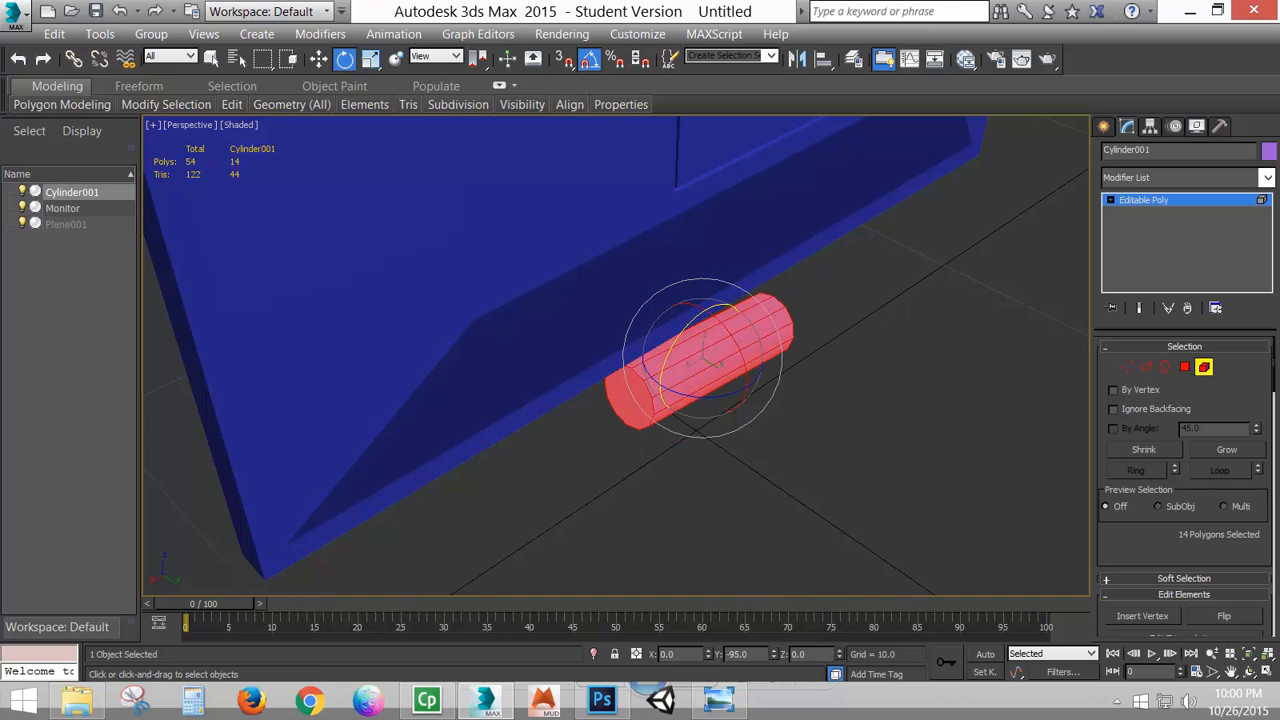
- Move the rotated cylinder element down to Z 0 and return to object level
left_click(318, 58)
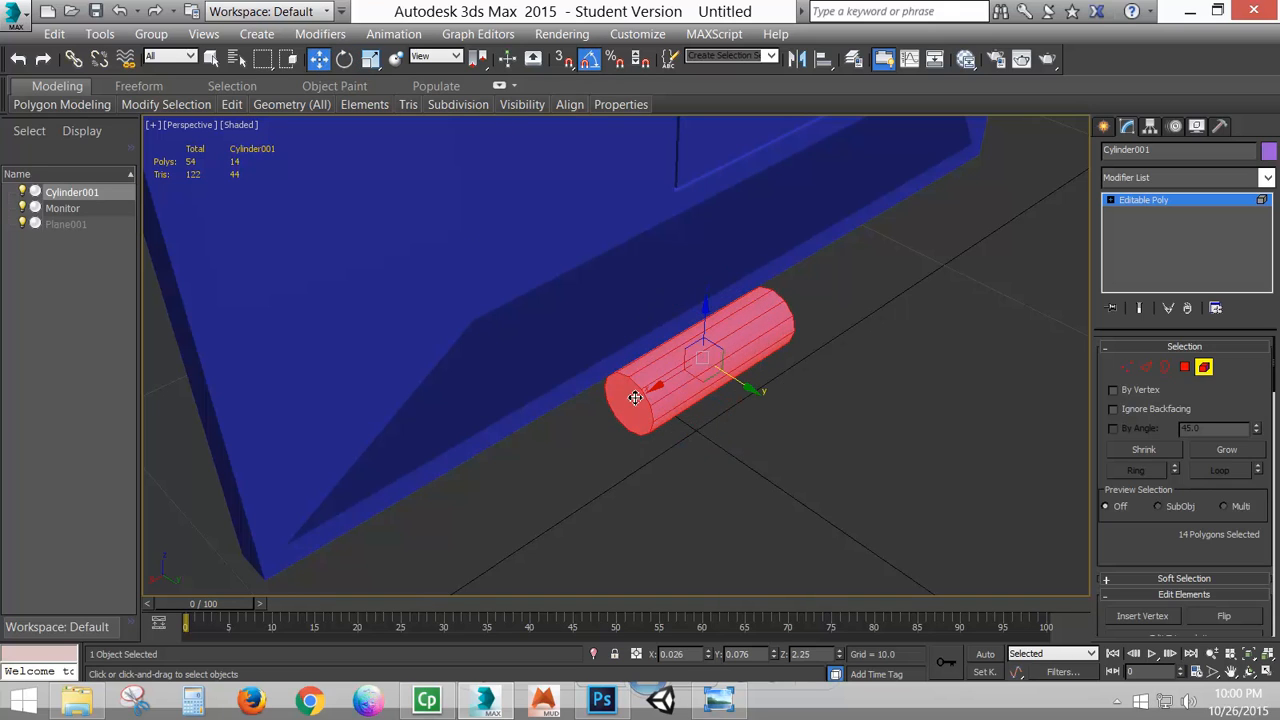
middle_click_drag(610, 430, 714, 277, "alt")
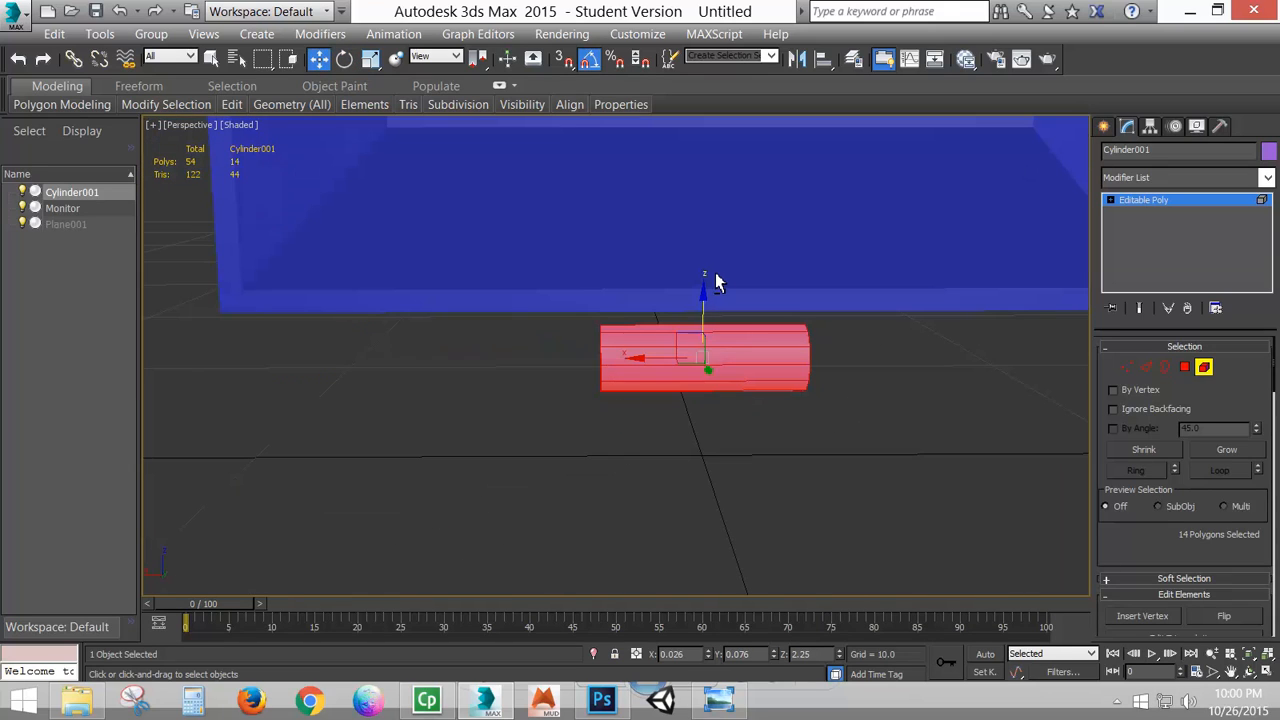
right_click(836, 654)
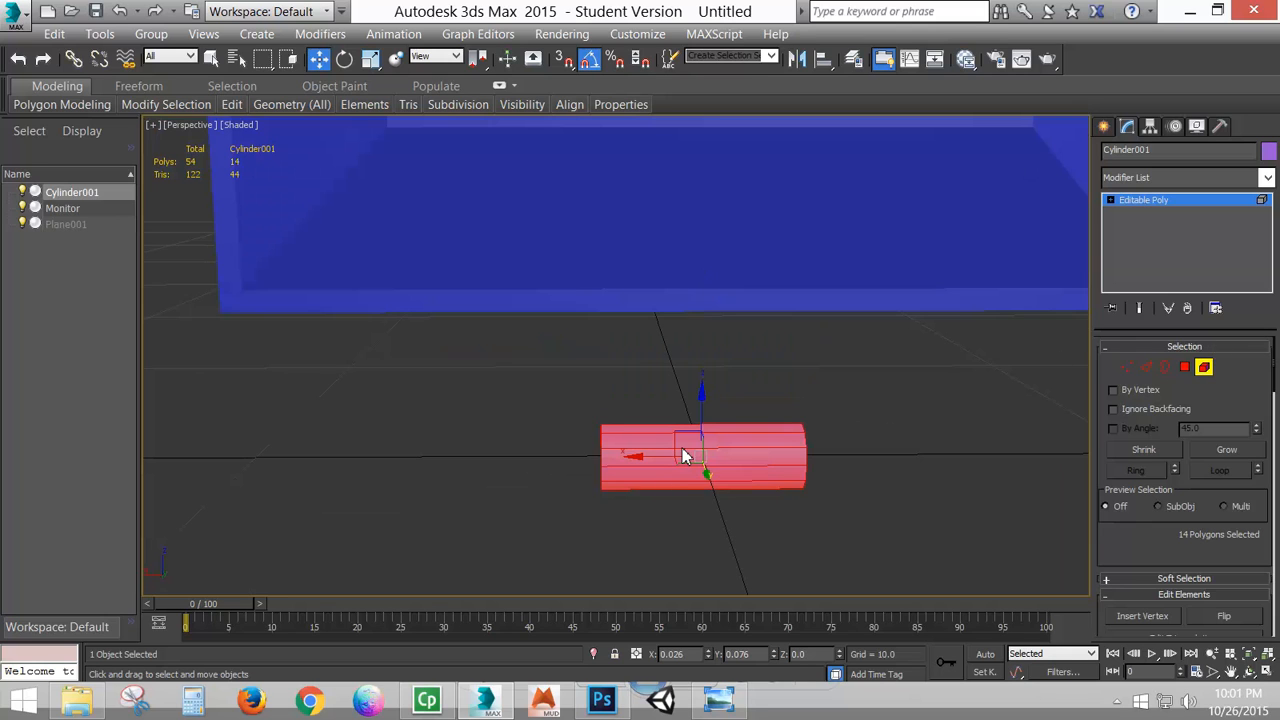
key("5")
key("5")
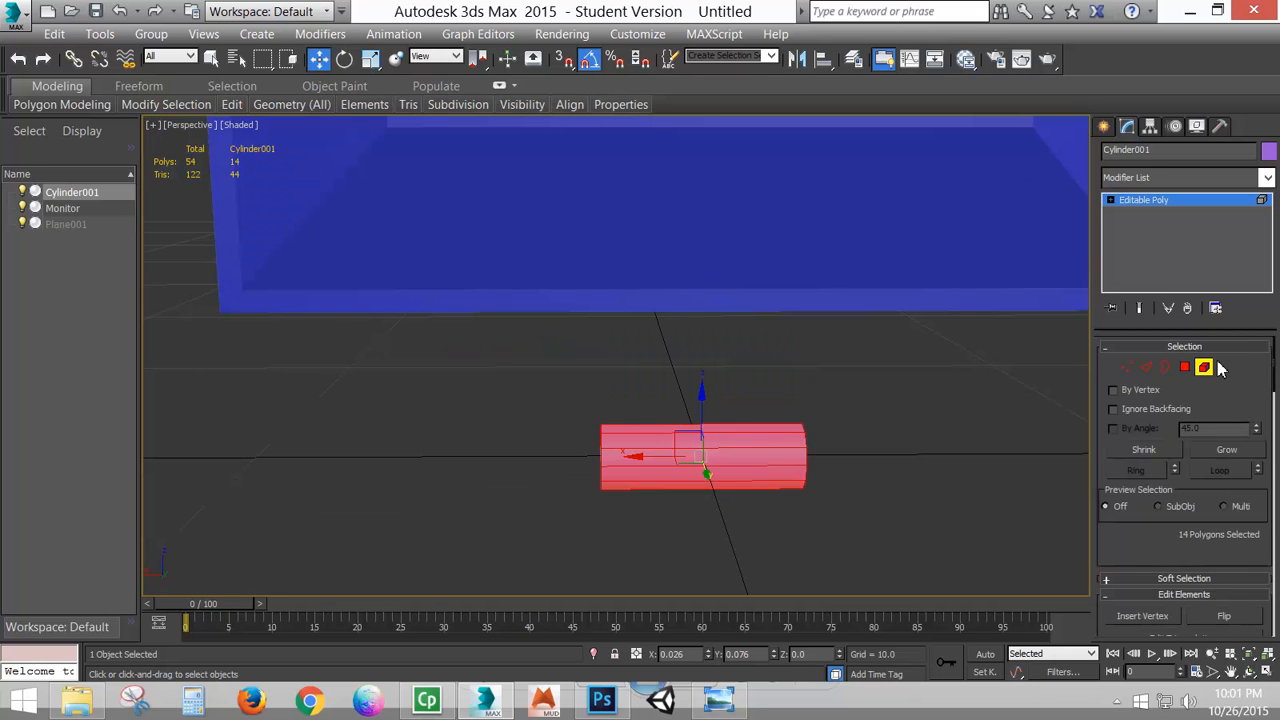
left_click(1203, 366)
mouse_move(840, 425)
middle_mouse_down("alt")
mouse_move(846, 409)
mouse_move(951, 434)
mouse_move(894, 414)
mouse_move(820, 417)
middle_mouse_up("alt")
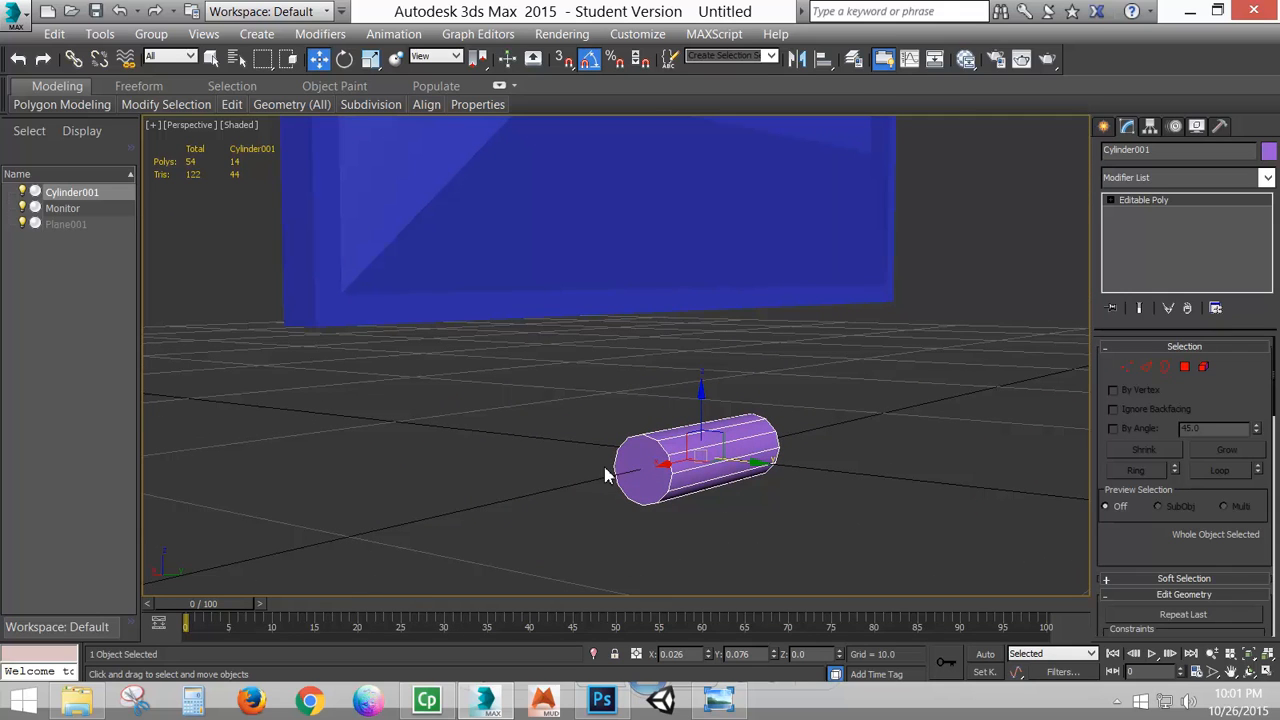
left_click(1203, 366)
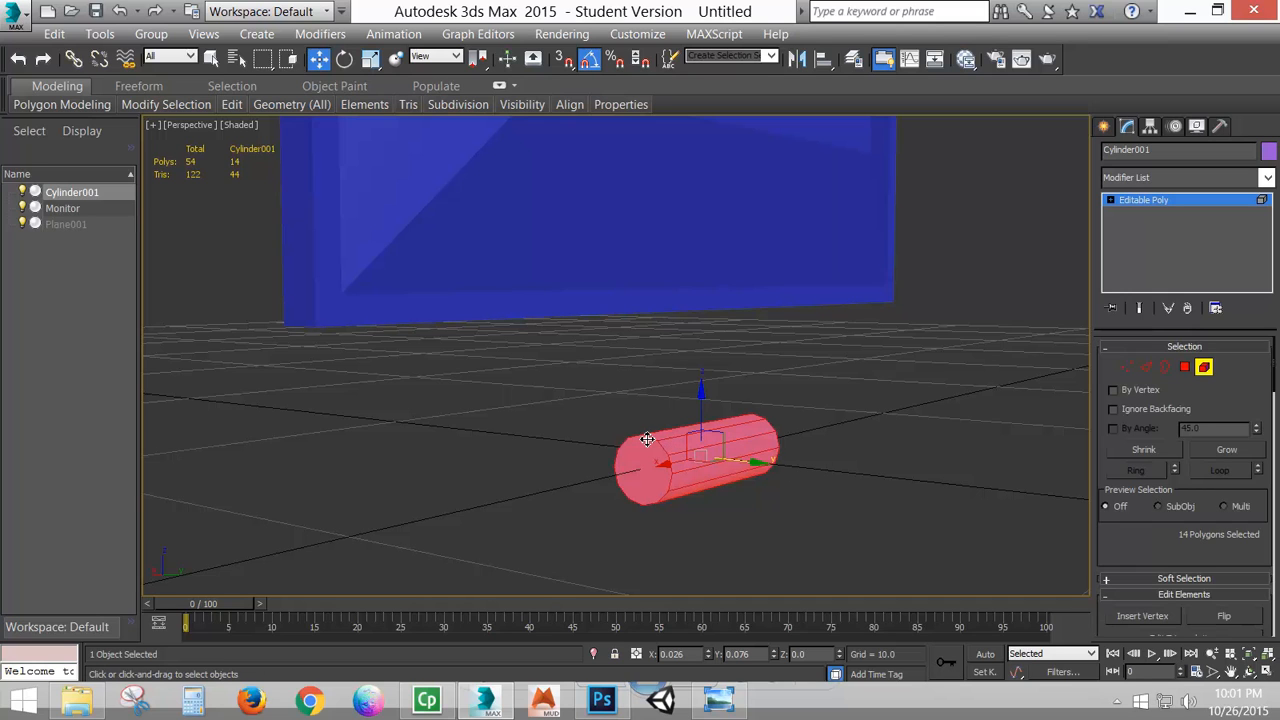
left_click(1203, 367)
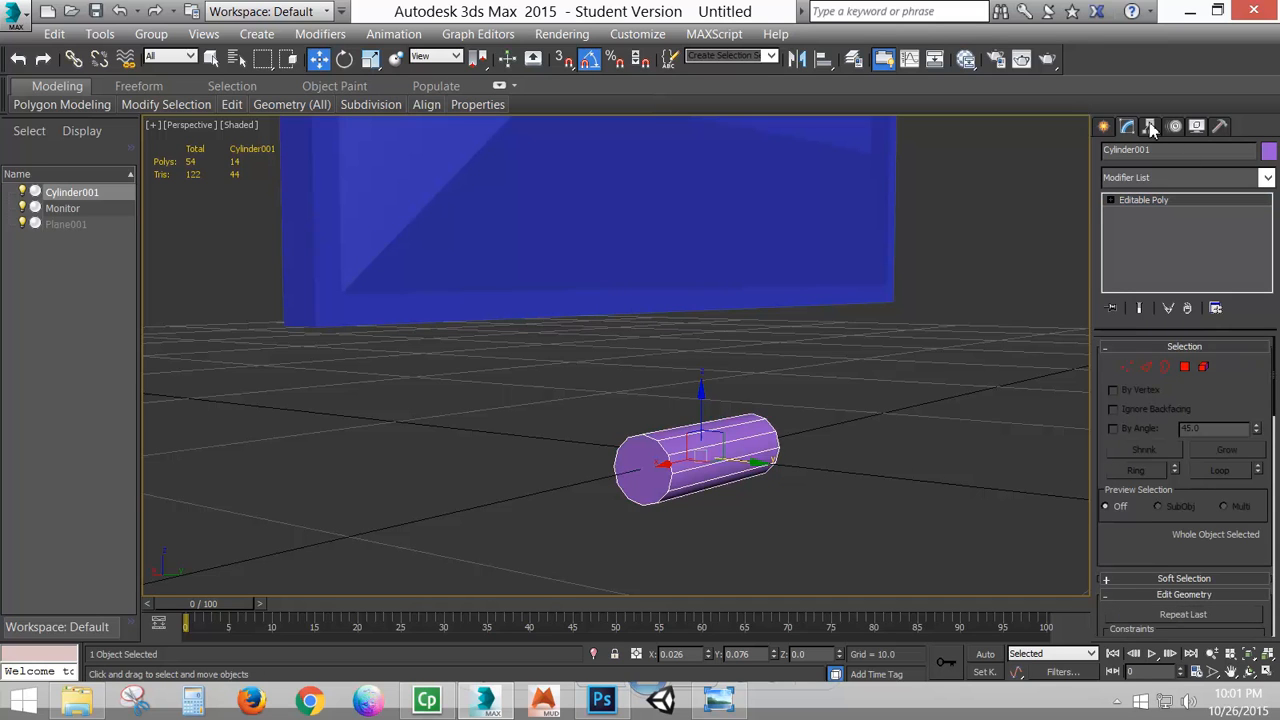
- Set the cylinder object's X position to 0 to centre it on the grid
middle_click_drag(845, 362, 751, 453, "alt")
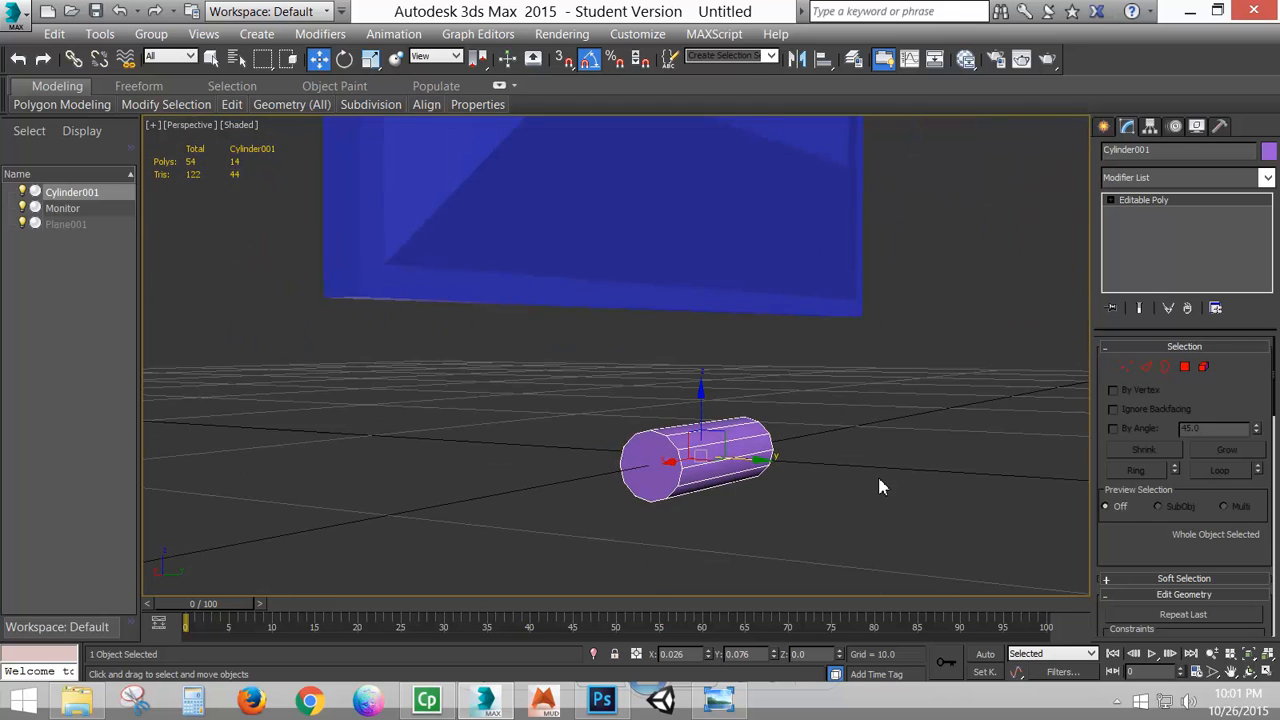
middle_click_drag(879, 487, 765, 474, "alt")
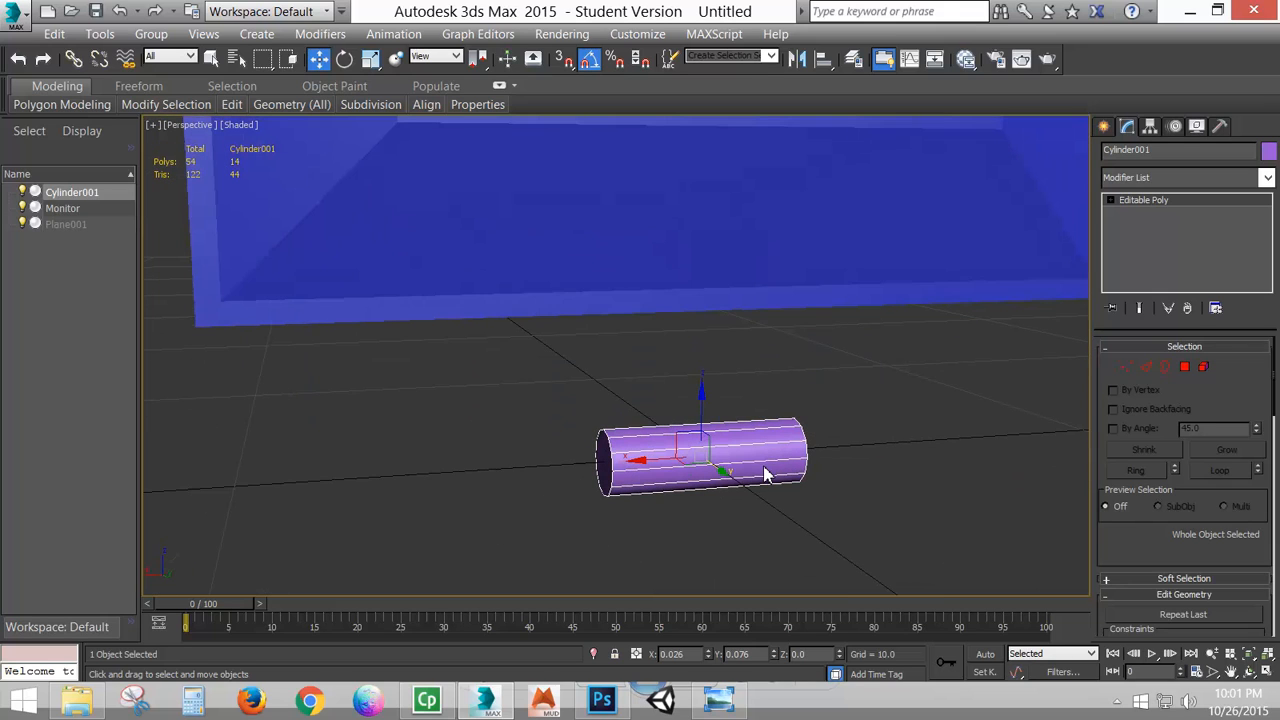
left_click_drag(642, 460, 866, 472)
right_click(709, 654)
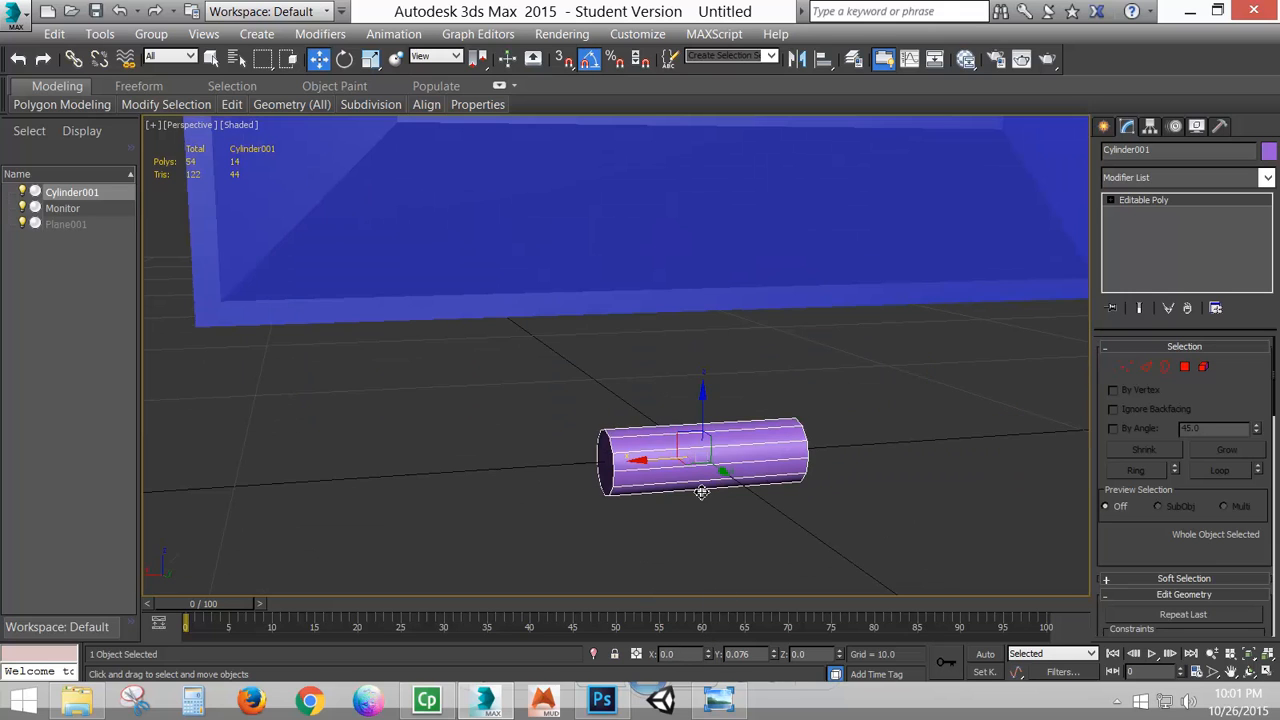
middle_click_drag(700, 491, 714, 486, "alt")
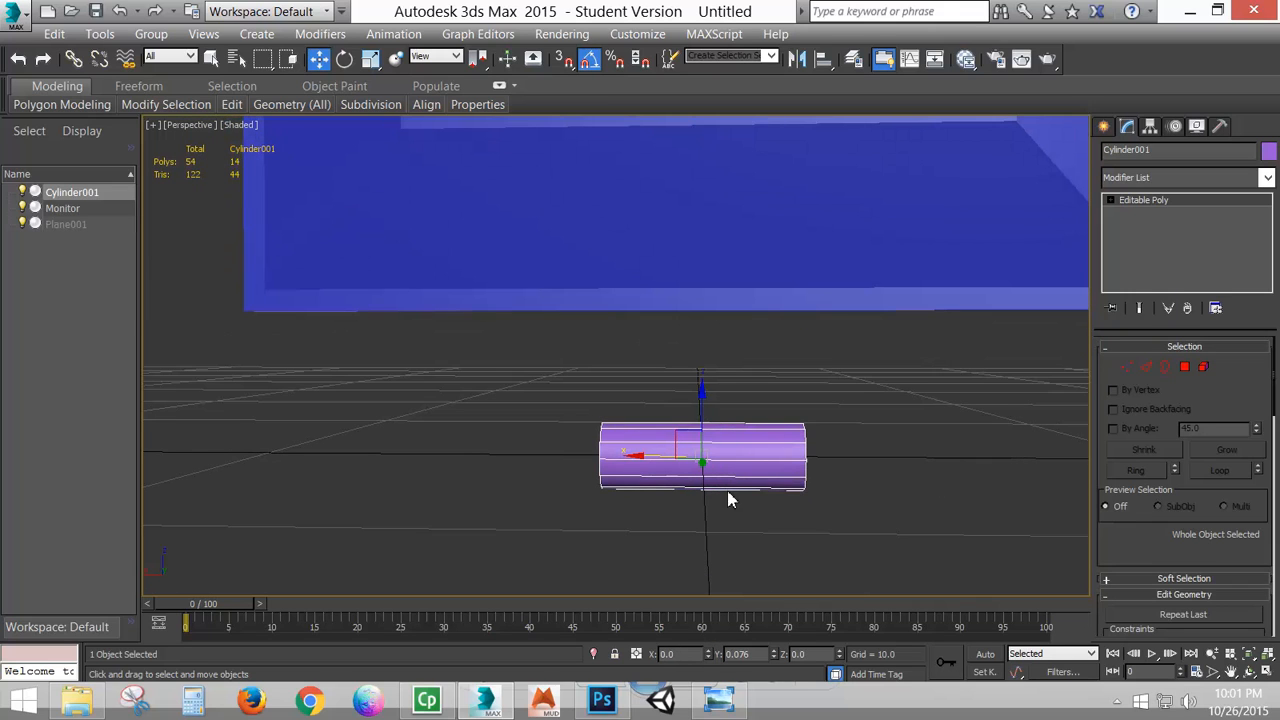
middle_click_drag(688, 430, 720, 477, "alt")
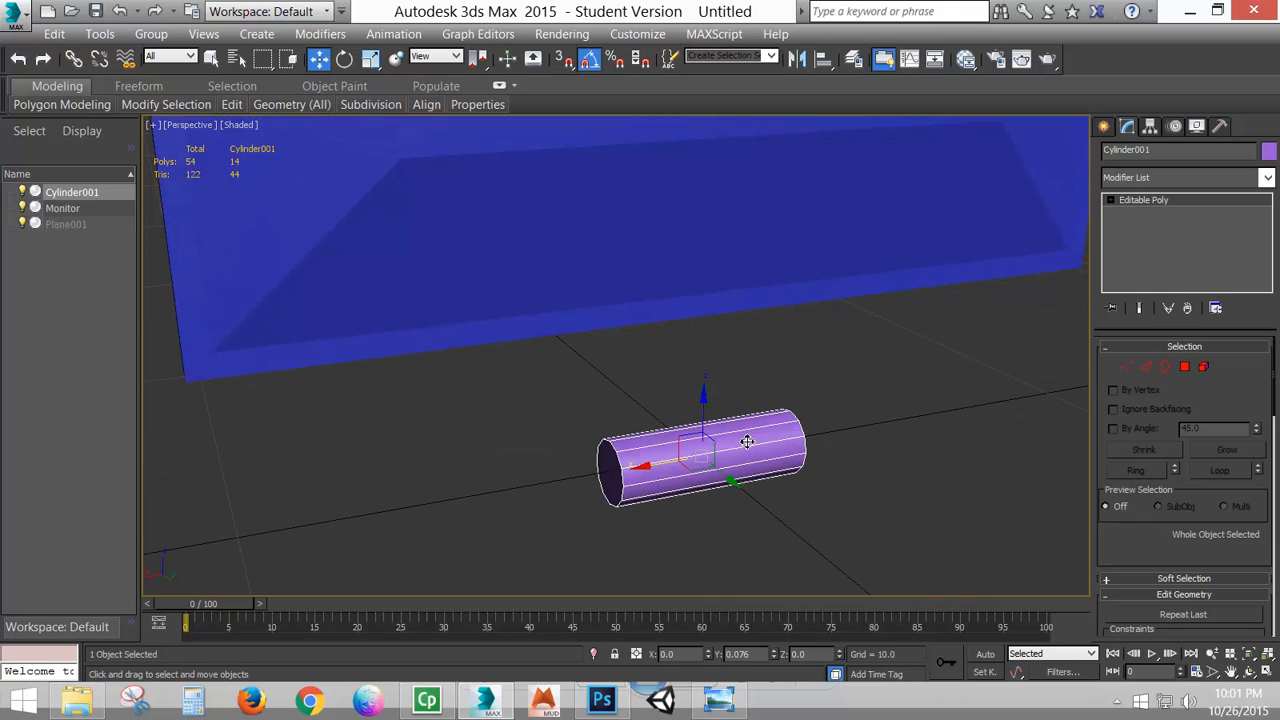
- Move the cylinder up to the monitor's back panel, at about Y 1.5 and Z 9.9, and compare with the back photo
scroll(745, 441, "down", 5)
middle_click_drag(731, 405, 782, 382, "alt")
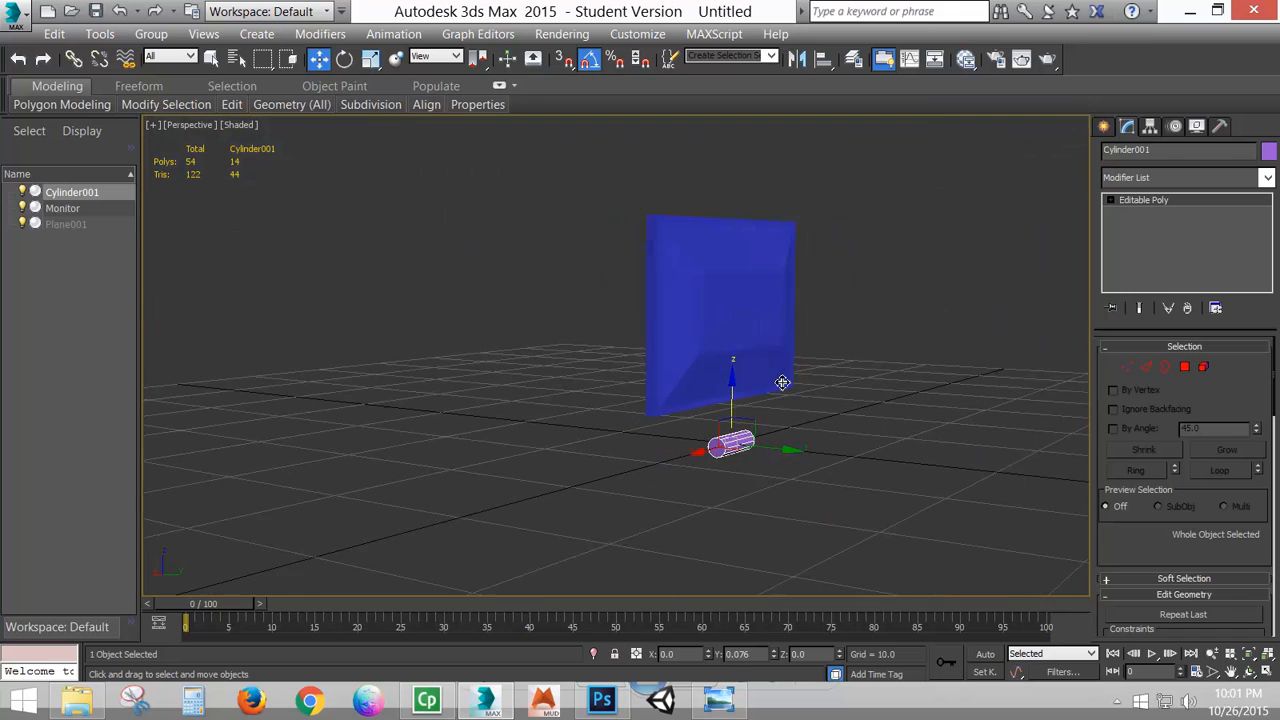
left_click_drag(762, 430, 781, 297)
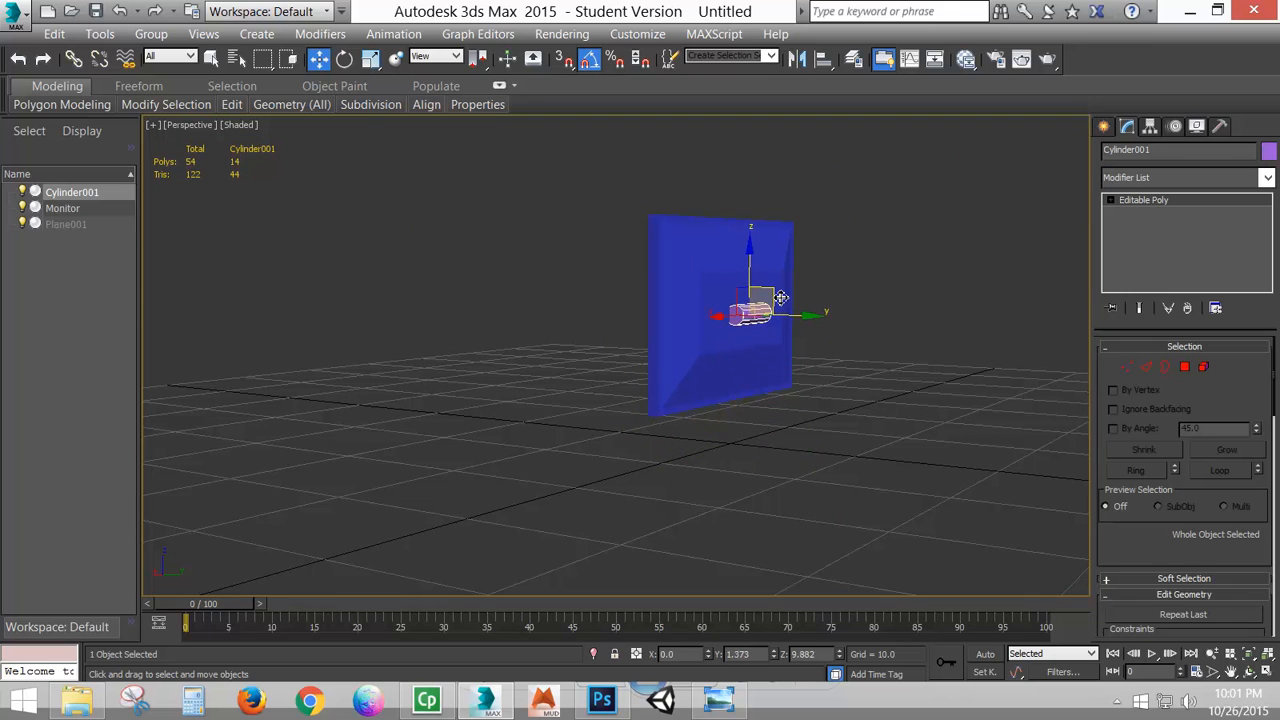
left_click(720, 700)
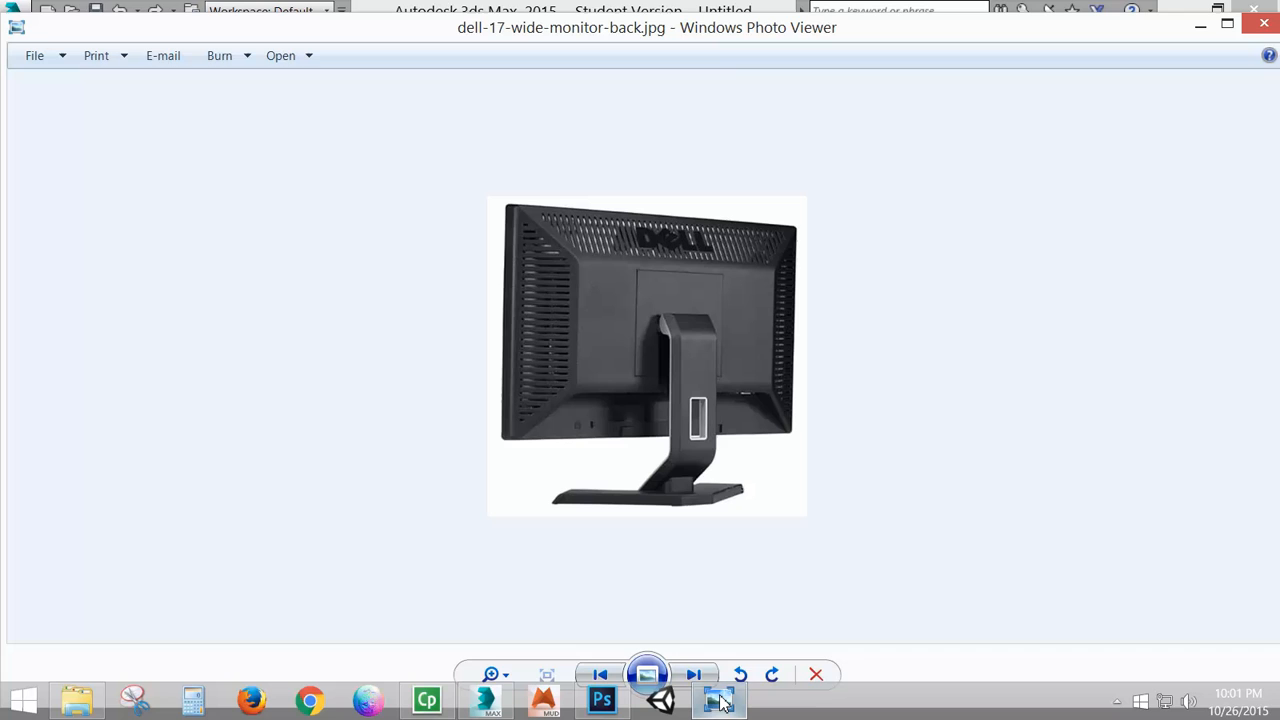
left_click(720, 700)
- Display edged faces on the shaded models and check the stand's mount in the monitor back photo
mouse_move(728, 343)
middle_mouse_down("alt")
mouse_move(729, 363)
mouse_move(753, 300)
mouse_move(709, 337)
middle_mouse_up("alt")
key("F3")
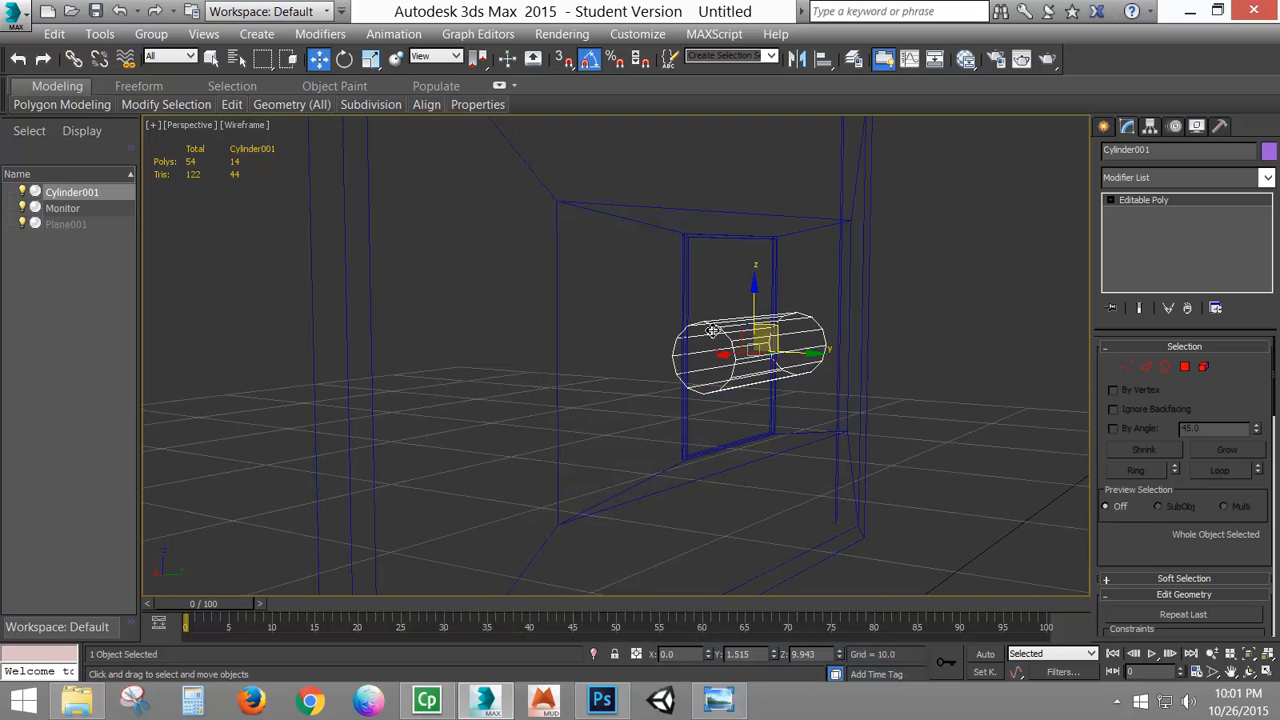
key("F3")
key("F4")
middle_click_drag(740, 389, 730, 420, "alt")
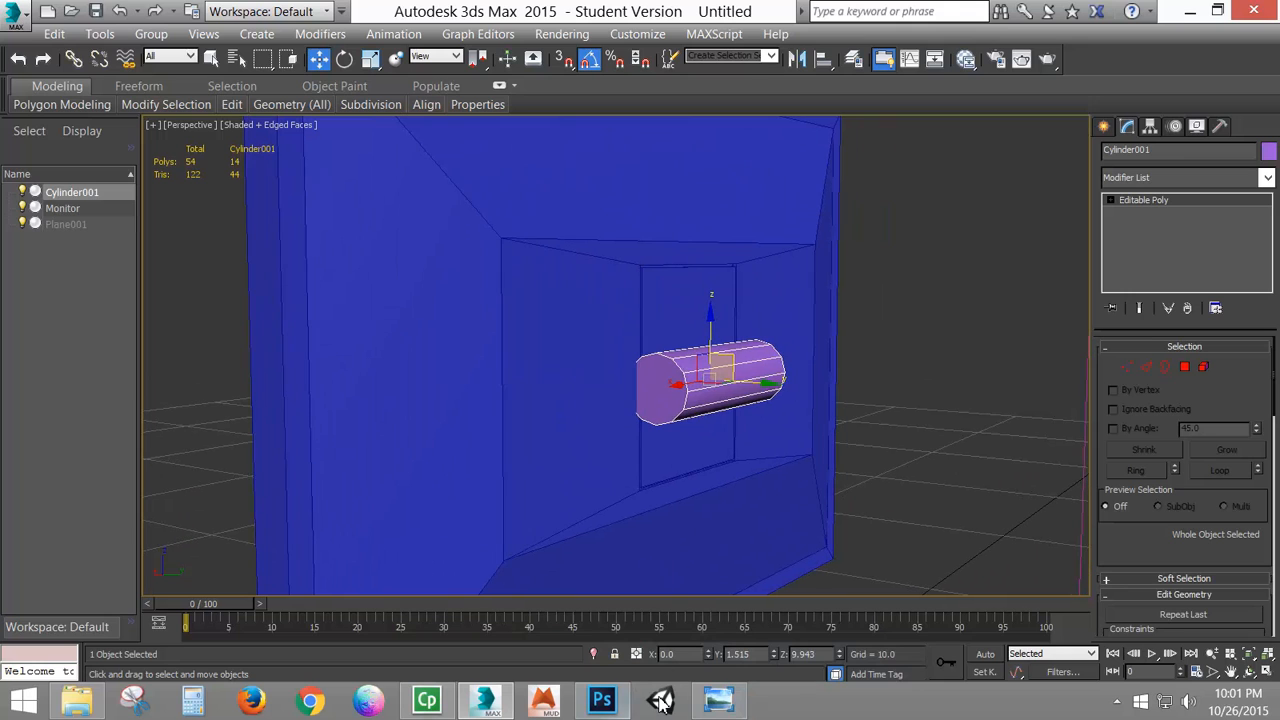
left_click(720, 700)
left_click(720, 700)
middle_click_drag(700, 457, 726, 243, "alt")
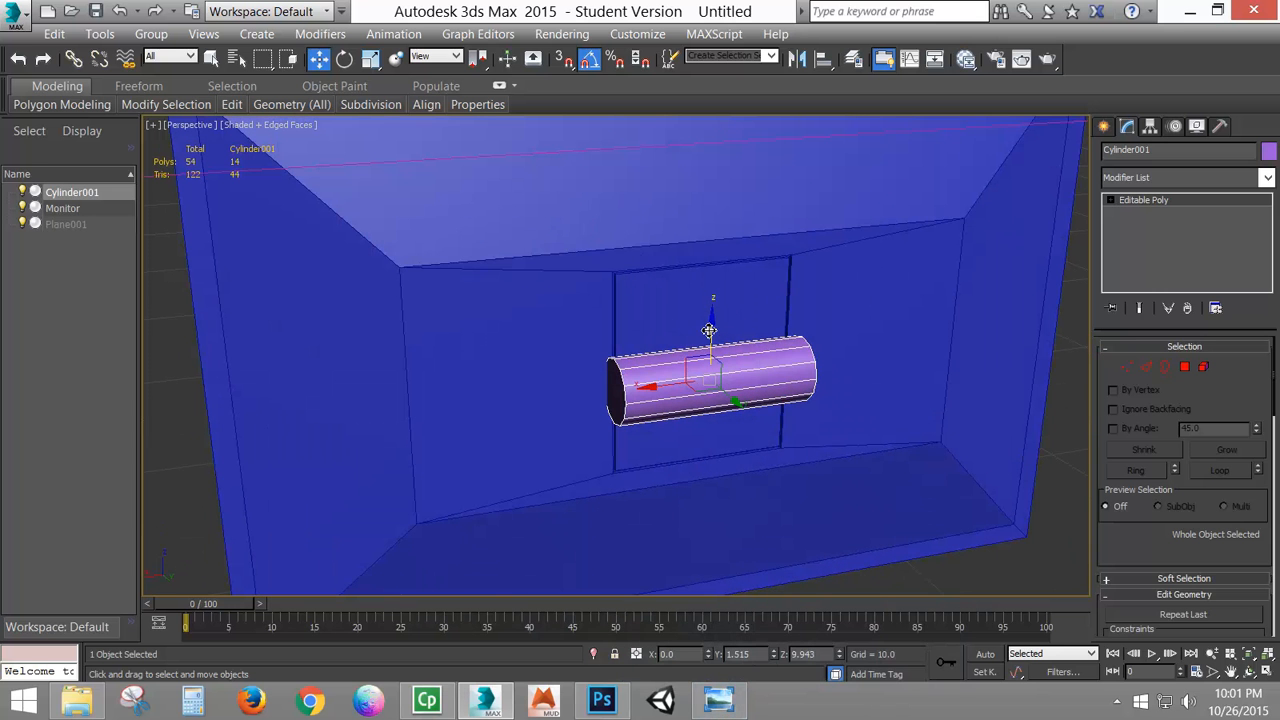
- Scale the whole cylinder element slightly shorter along X, then return to object level
left_click(1202, 368)
left_click(753, 383)
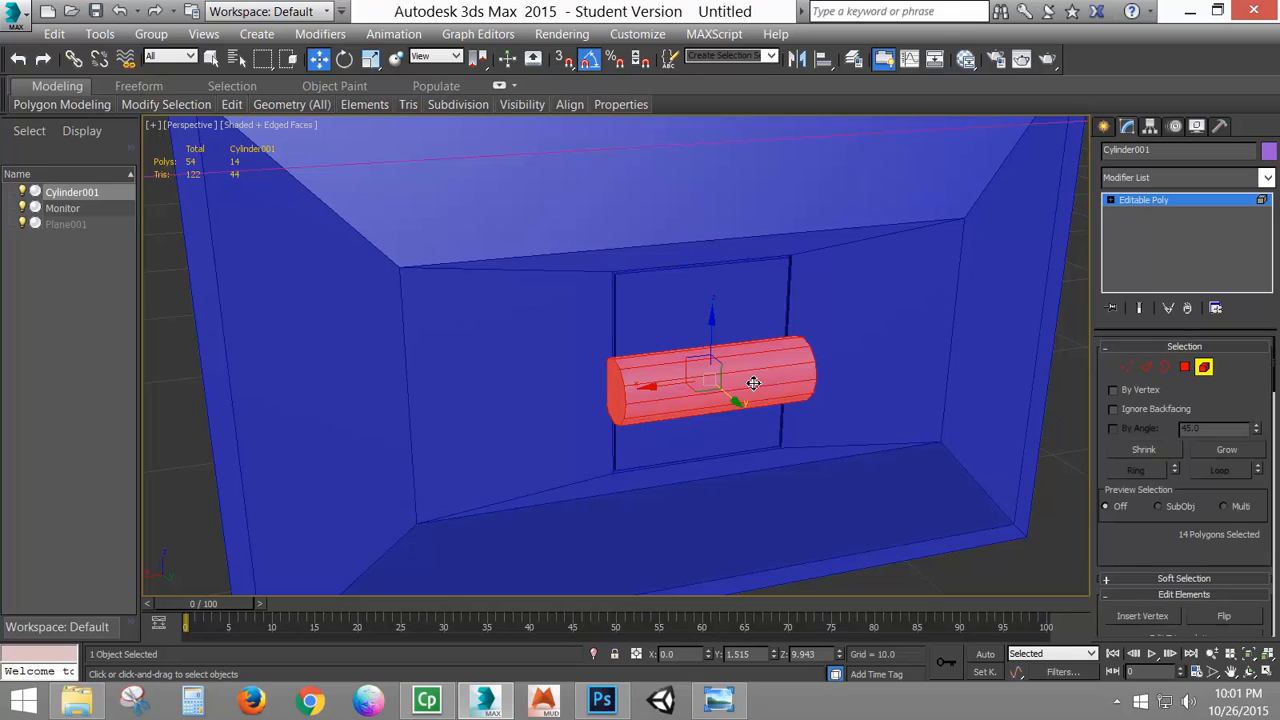
left_click(370, 58)
left_click_drag(650, 393, 623, 389)
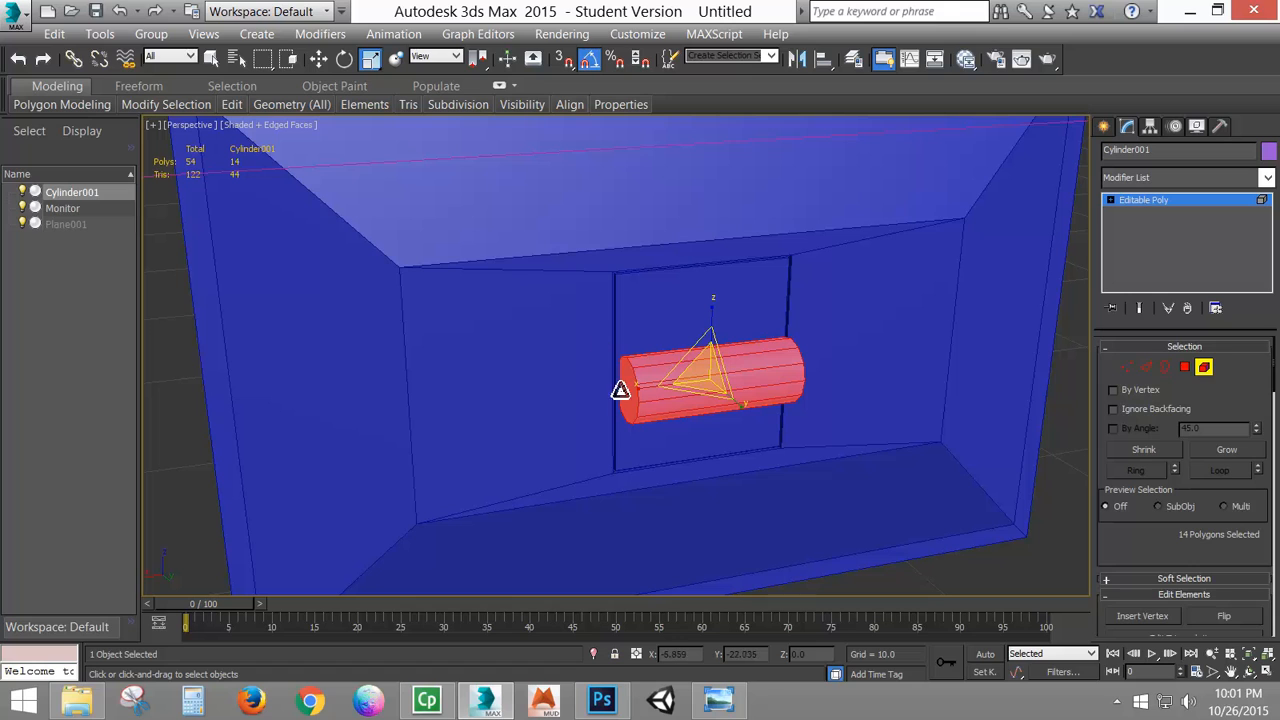
left_click(1202, 367)
- Isolate the cylinder to work on it without the monitor
middle_click_drag(706, 420, 772, 388, "alt")
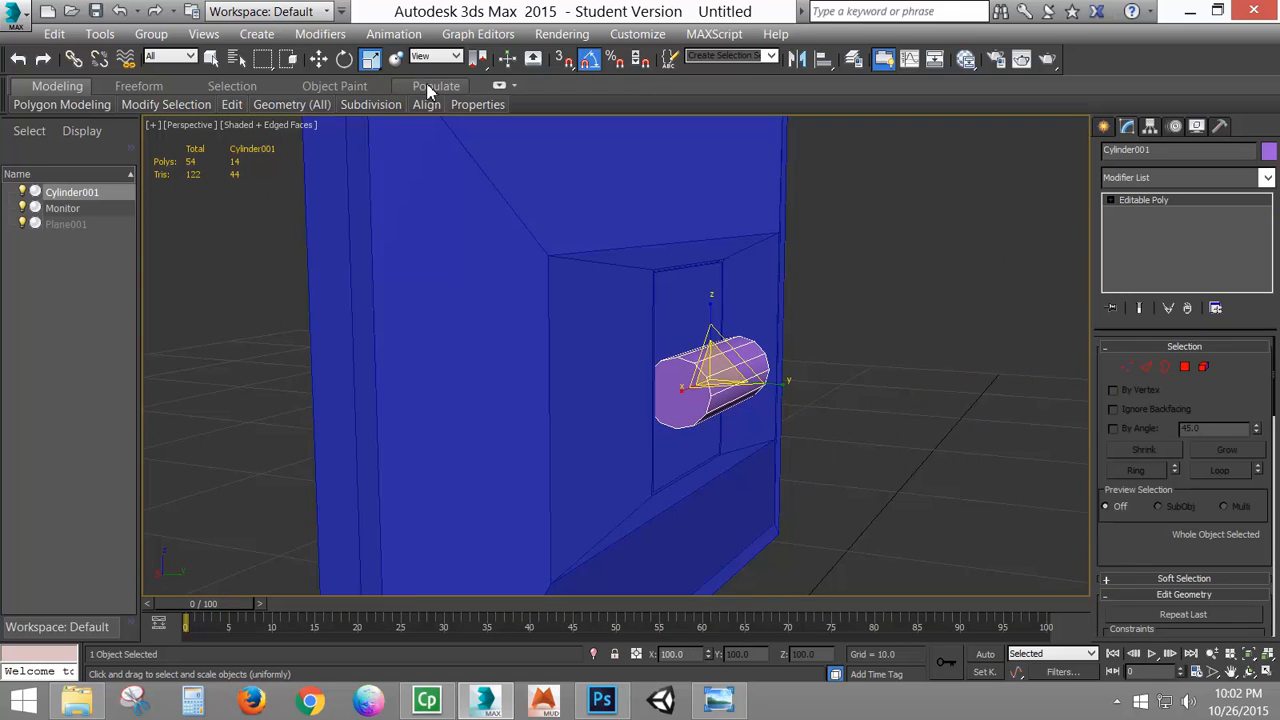
left_click(594, 655)
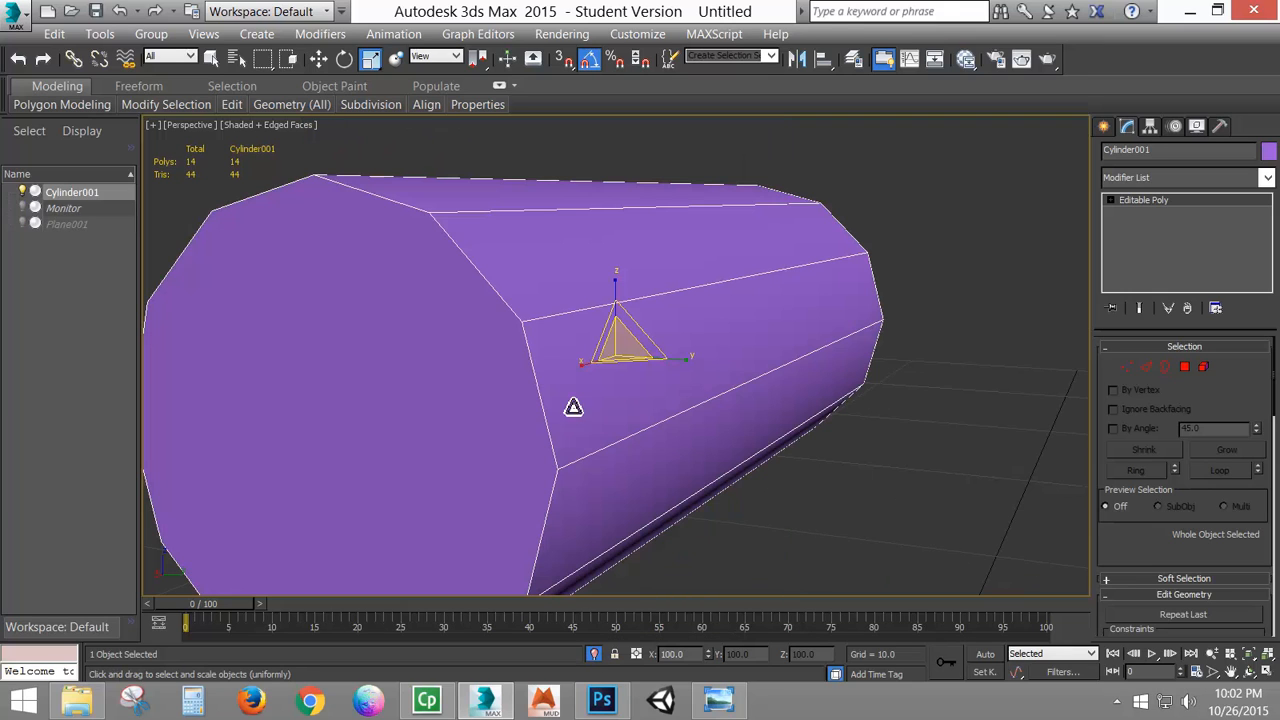
scroll(614, 366, "down", 4)
middle_click_drag(651, 366, 590, 364, "alt")
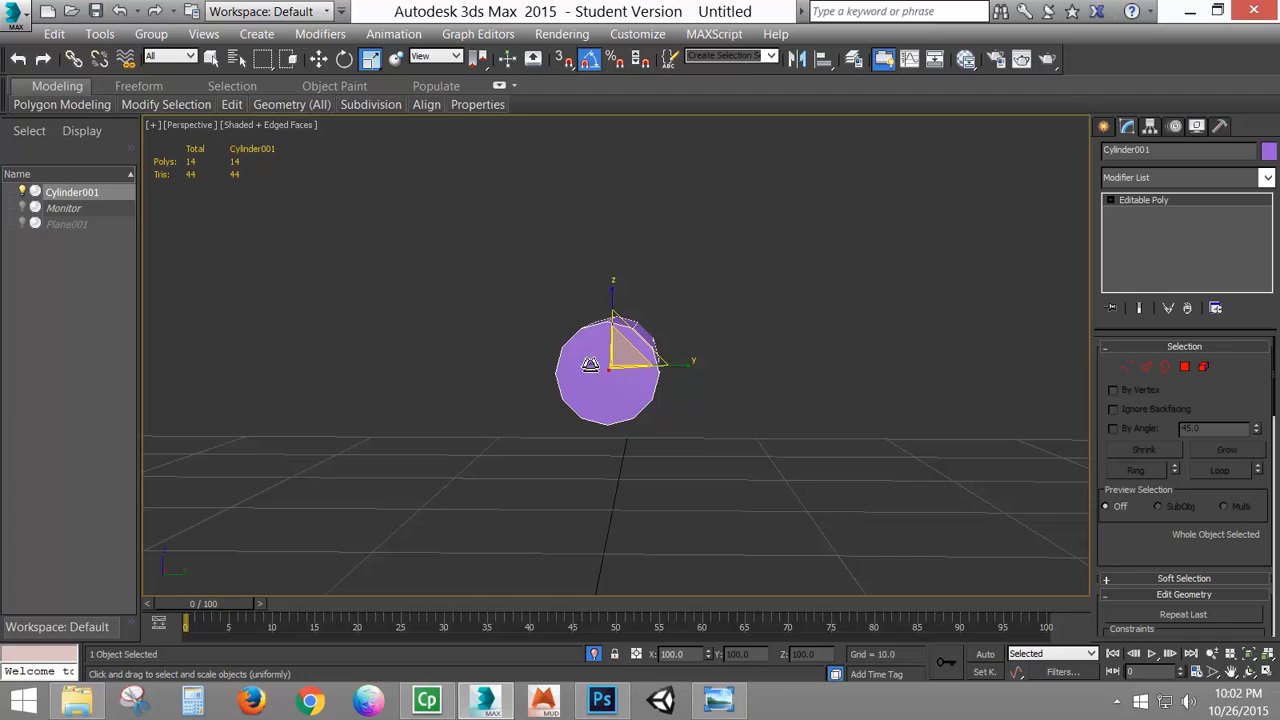
- Delete the polygons capping both ends of the cylinder
left_click(1184, 366)
left_click(610, 357)
middle_click_drag(766, 429, 857, 394, "alt")
left_click(828, 380, "ctrl")
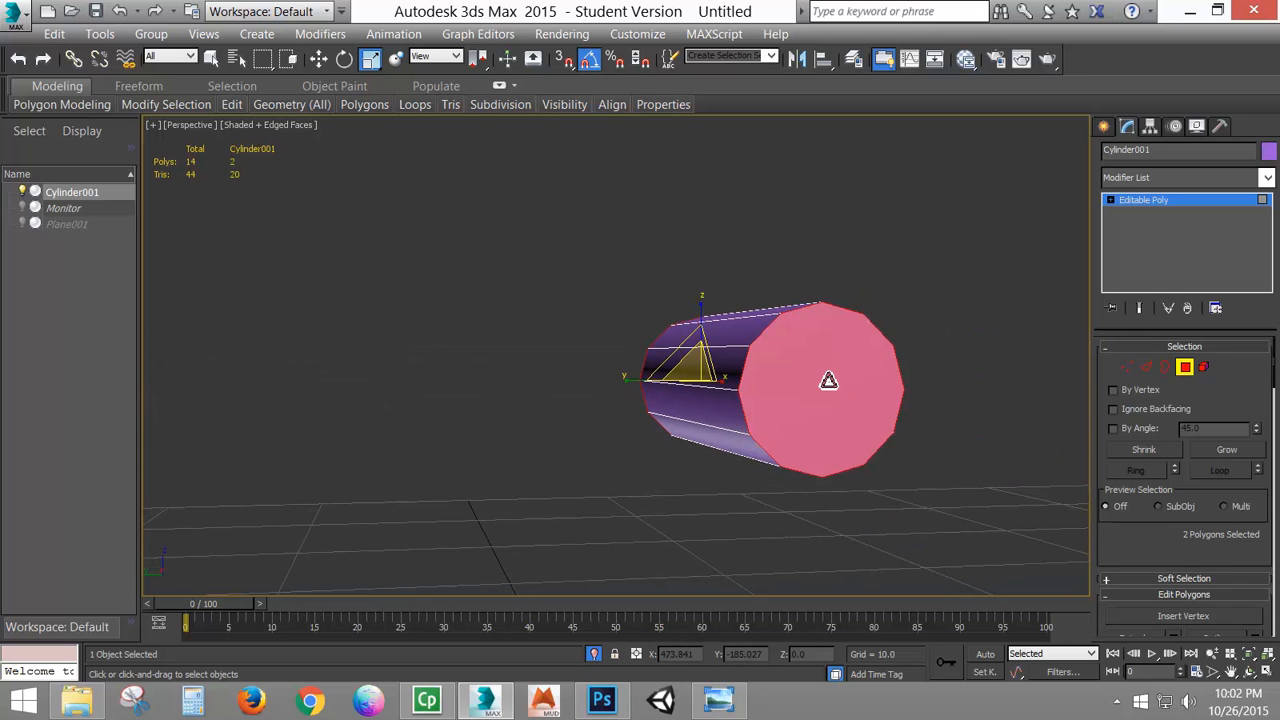
key("Delete")
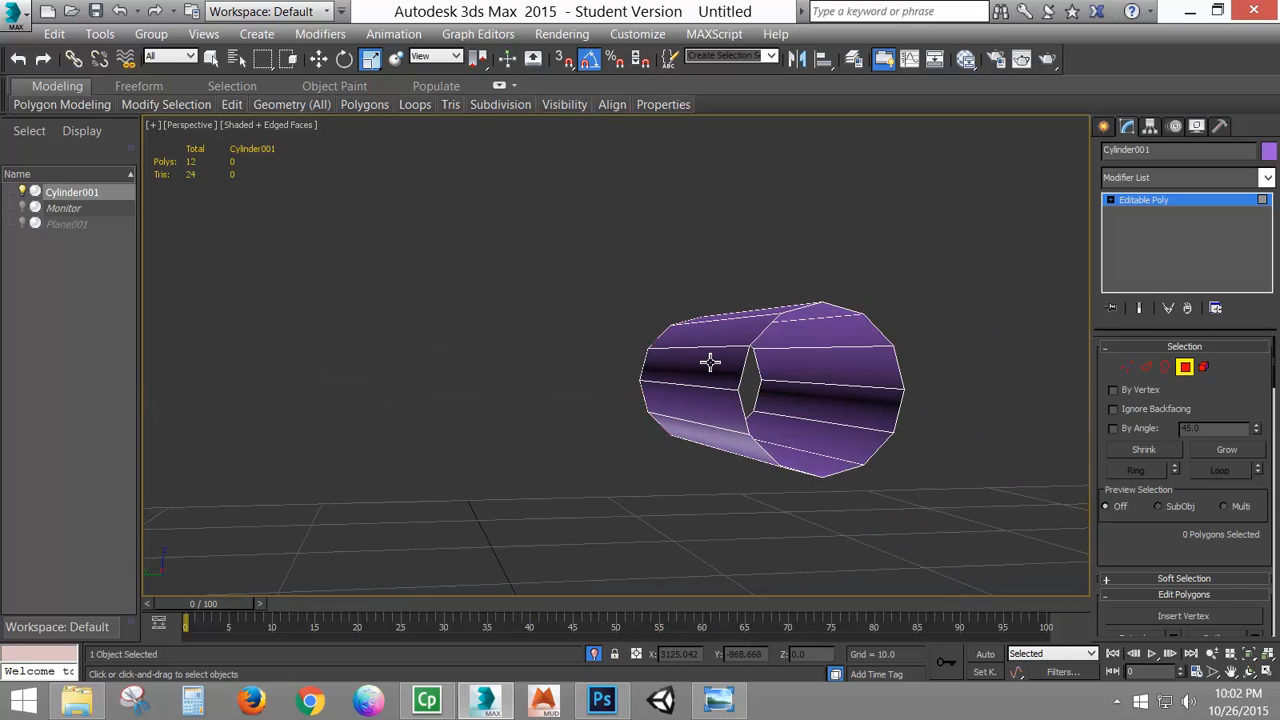
- Inspect the open-ended cylinder and examine the stand's shape in the monitor back photo
middle_click_drag(711, 360, 960, 360, "alt")
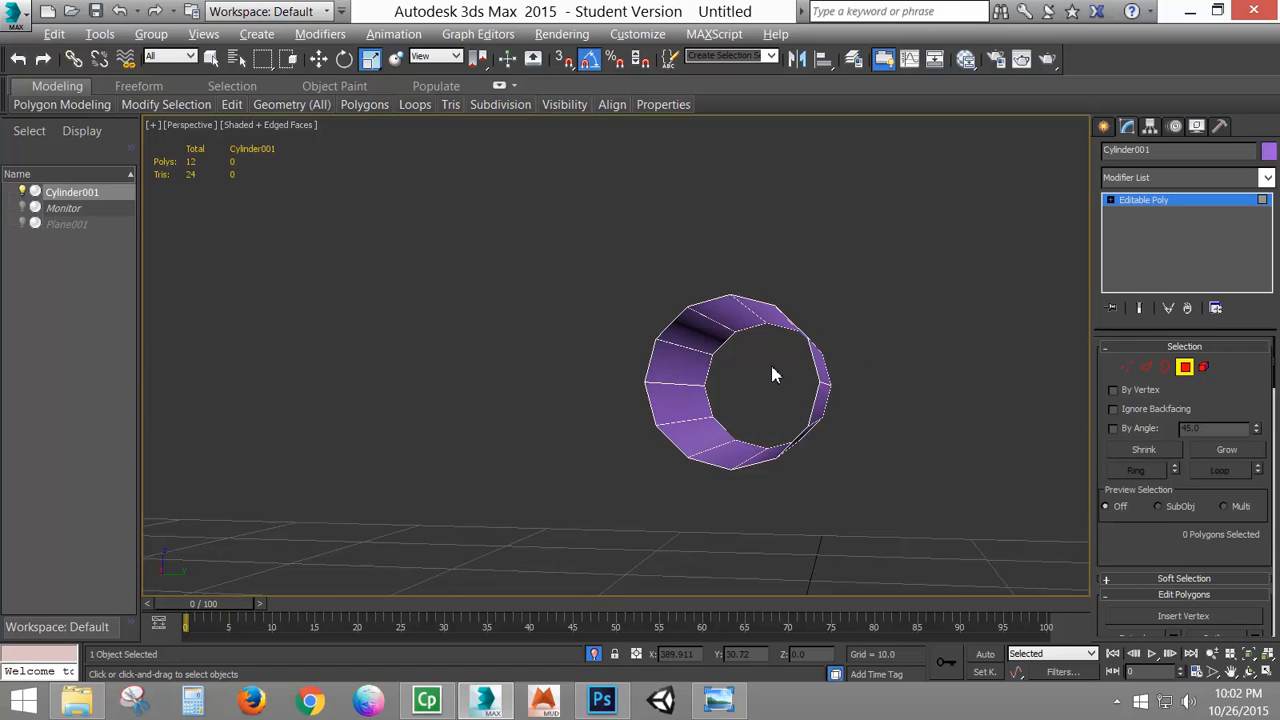
middle_click_drag(771, 371, 723, 391, "alt")
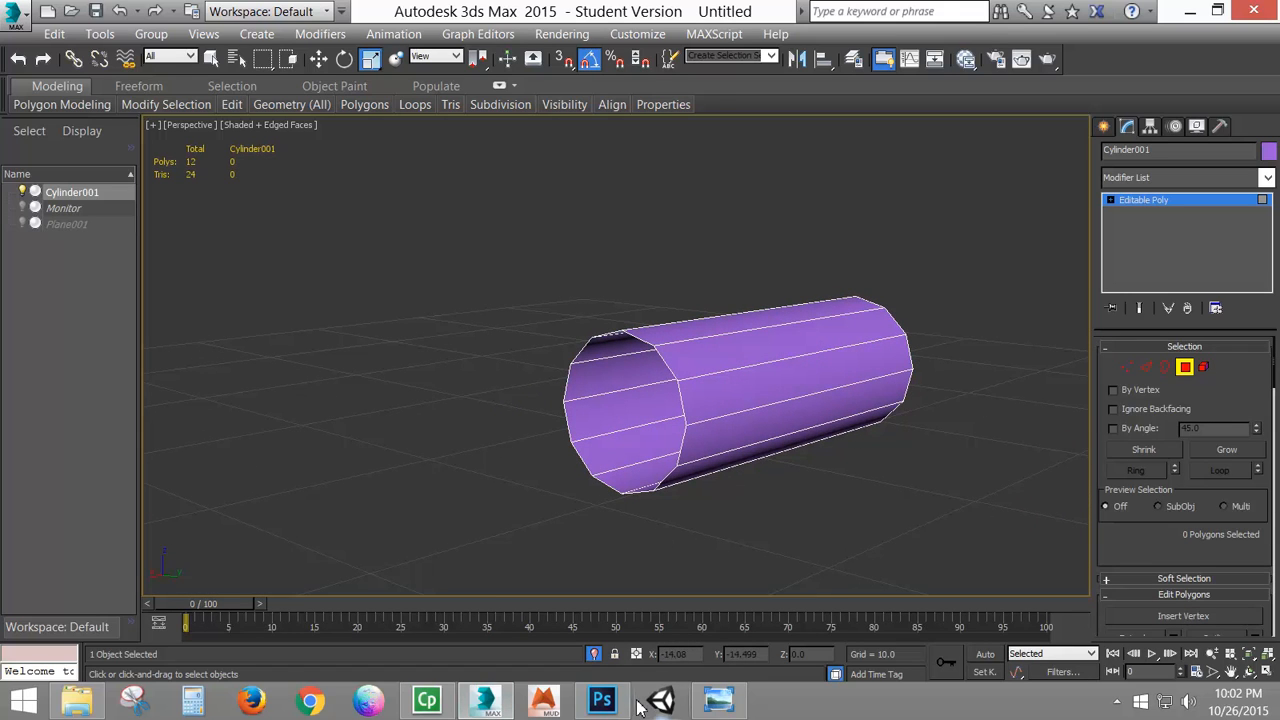
left_click(718, 700)
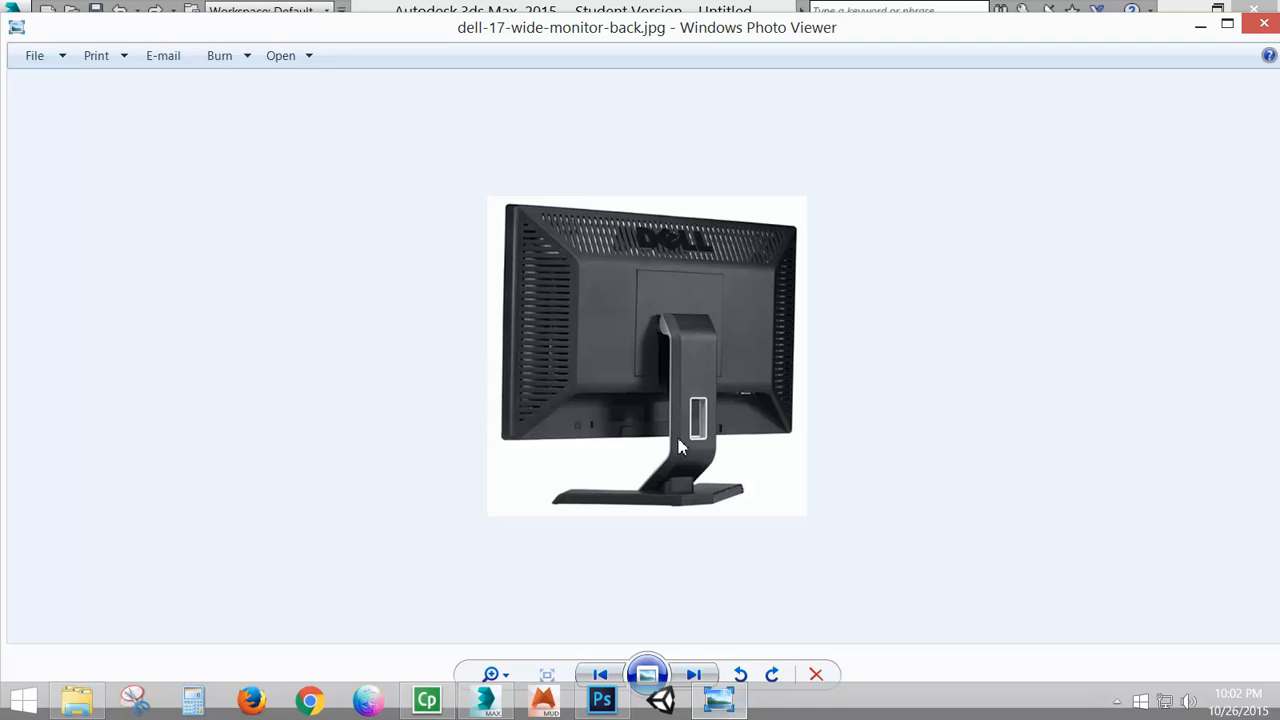
- Return to 3ds Max and select four adjacent polygons along the lower rear side of the open cylinder
left_click(718, 700)
middle_click_drag(694, 420, 741, 401, "alt")
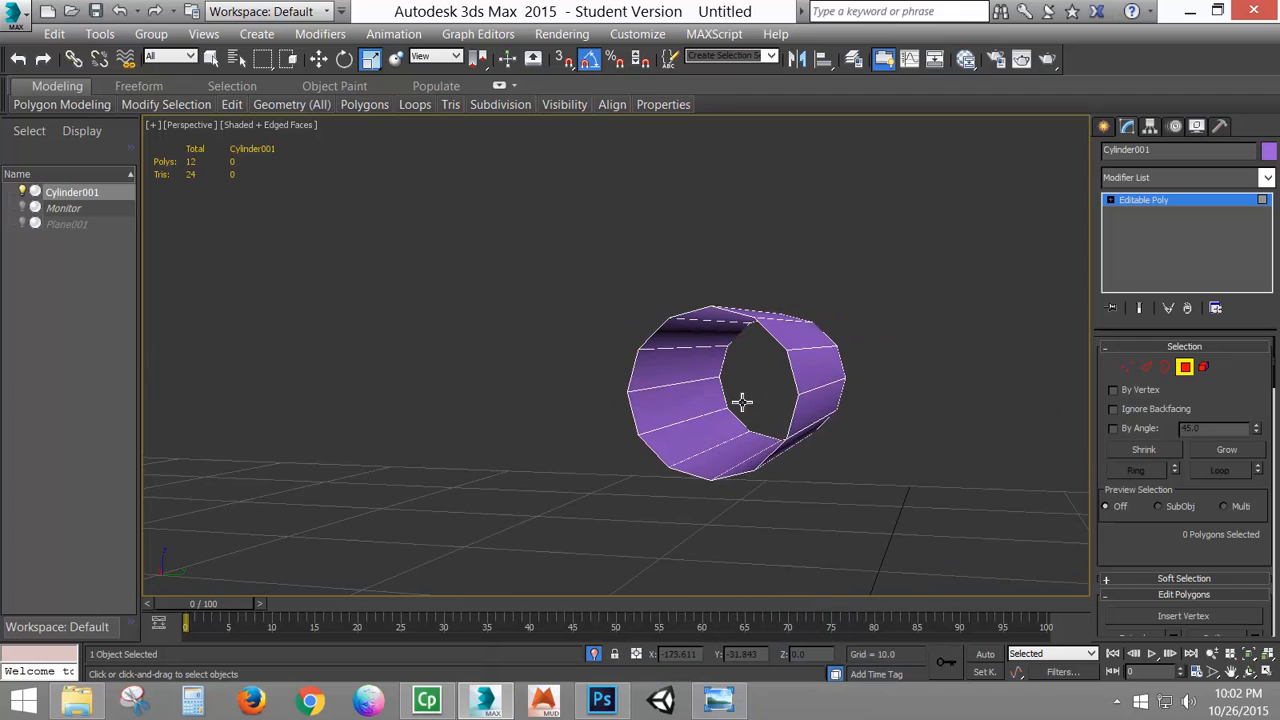
left_click(818, 418)
middle_click_drag(811, 454, 795, 358, "alt")
left_click(764, 401, "ctrl")
left_click(733, 408, "ctrl")
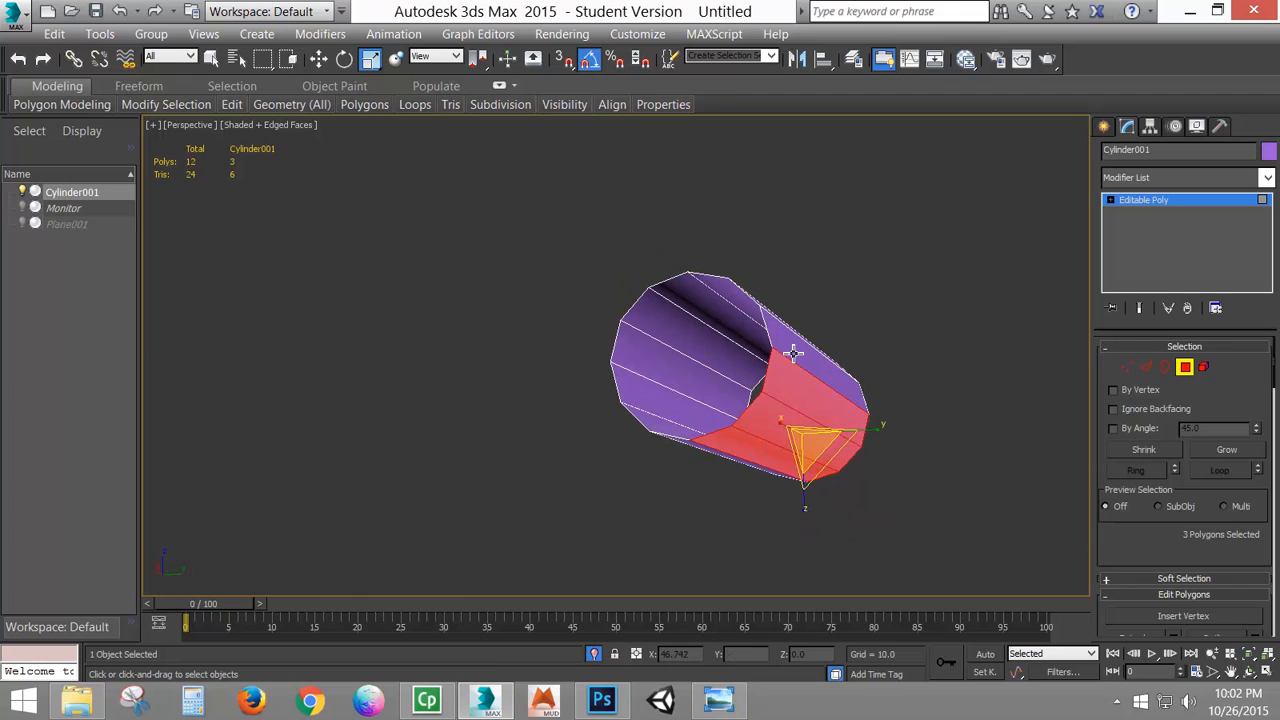
left_click(795, 357, "ctrl")
middle_click_drag(817, 418, 790, 400, "alt")
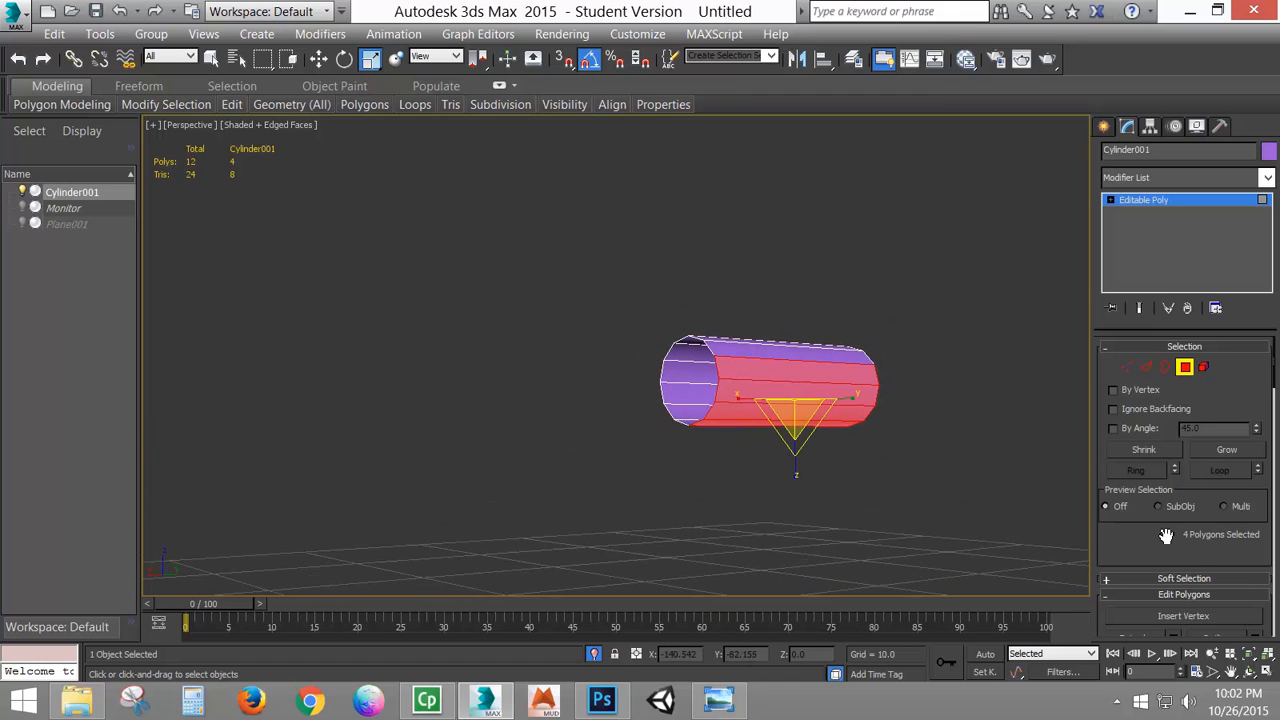
- Extrude the four selected polygons as a group by 1.73 to begin the stand arm
left_click_drag(1165, 500, 1147, 337)
left_click(1173, 428)
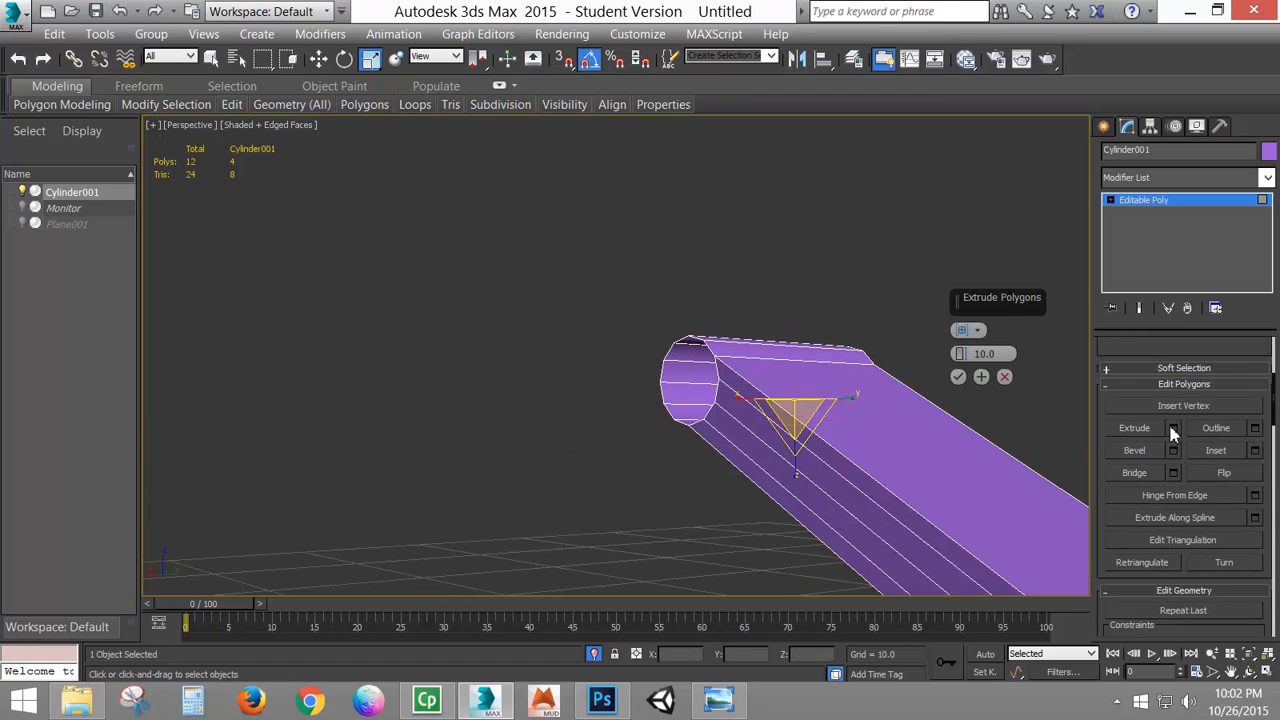
left_click_drag(960, 354, 957, 404)
middle_click_drag(590, 420, 650, 430, "alt")
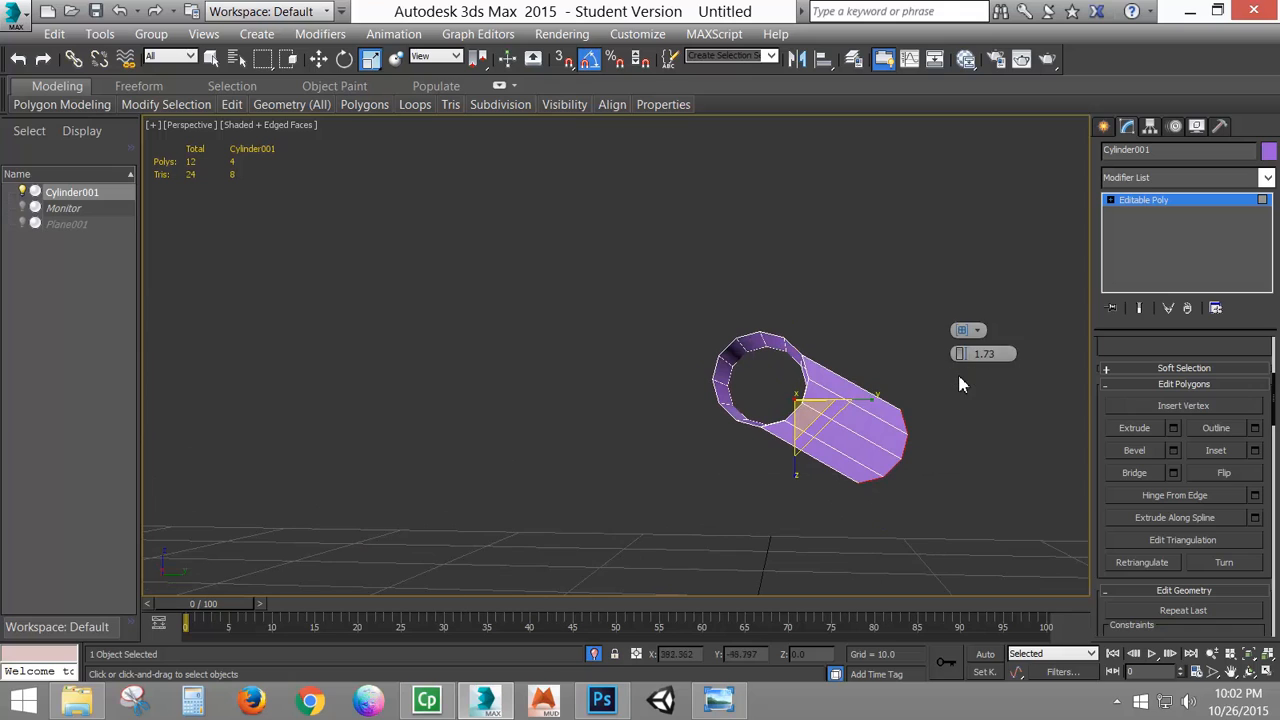
left_click(958, 376)
- Move the extruded end polygons in the Left view so the arm slopes down at about 45 degrees from the cylinder
left_click(318, 58)
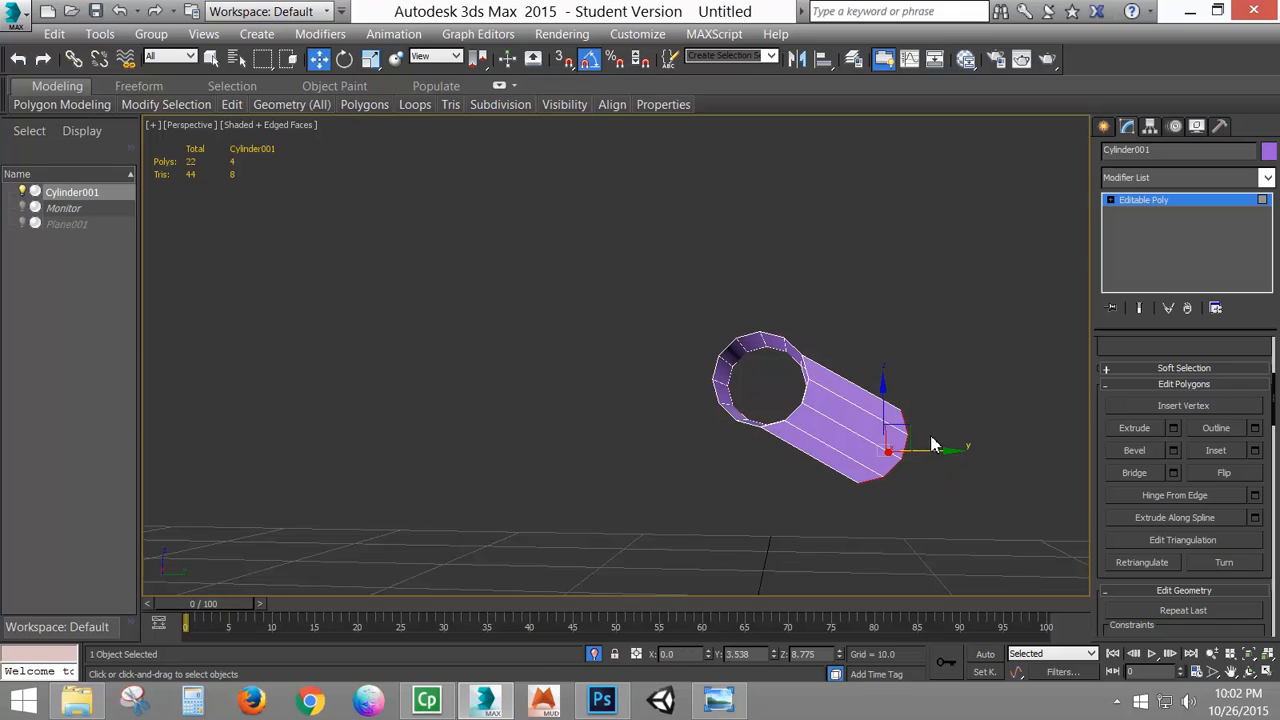
left_click_drag(896, 432, 903, 441)
key("l")
scroll(630, 310, "up", 10)
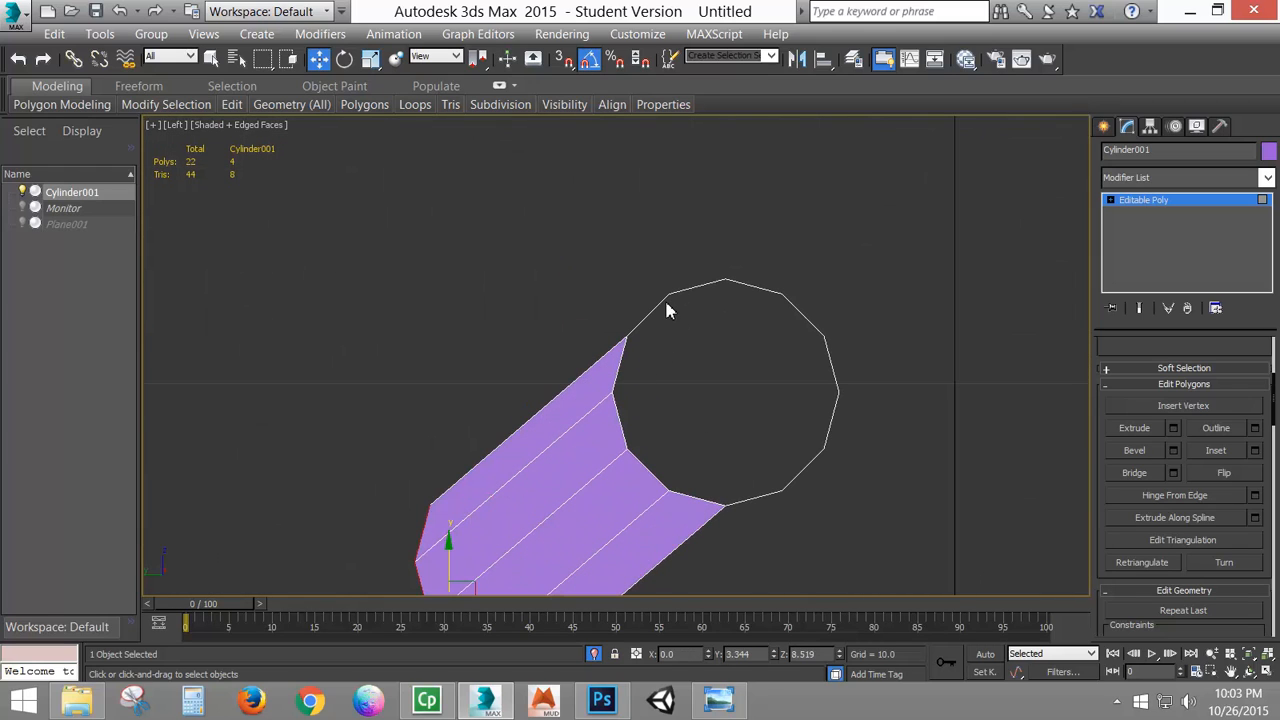
middle_click_drag(628, 390, 661, 316)
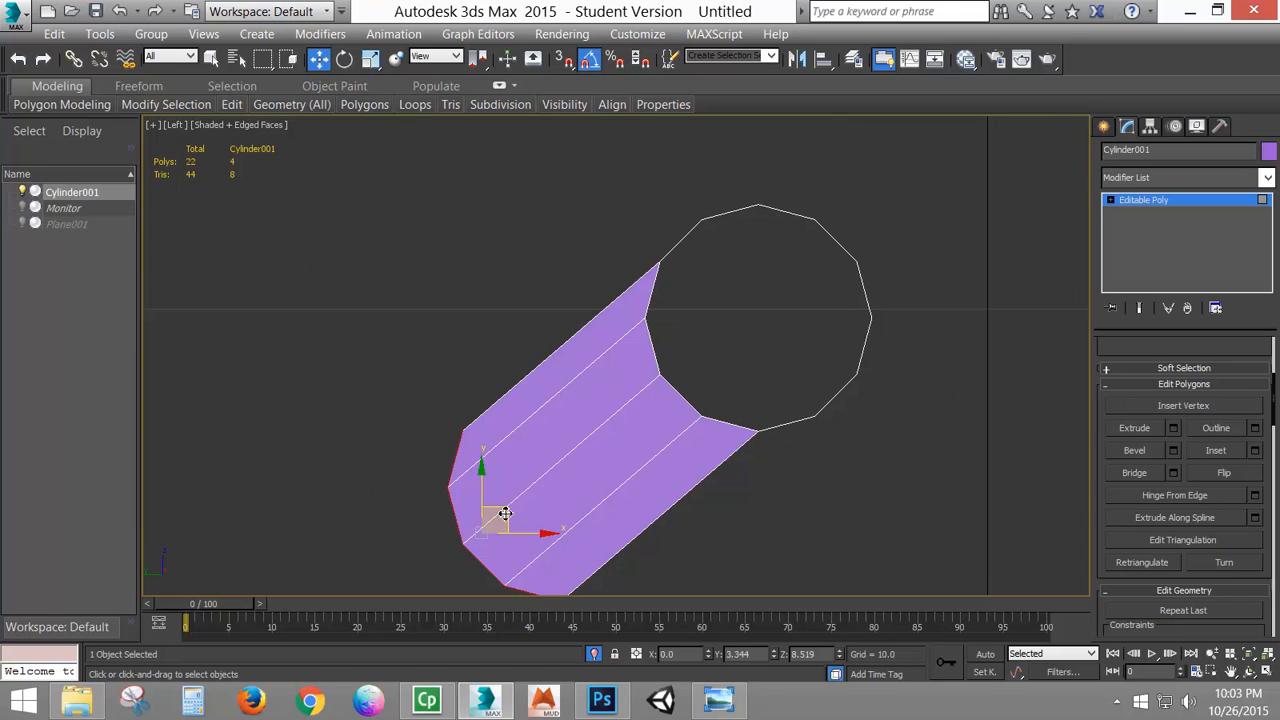
left_click_drag(504, 507, 518, 530)
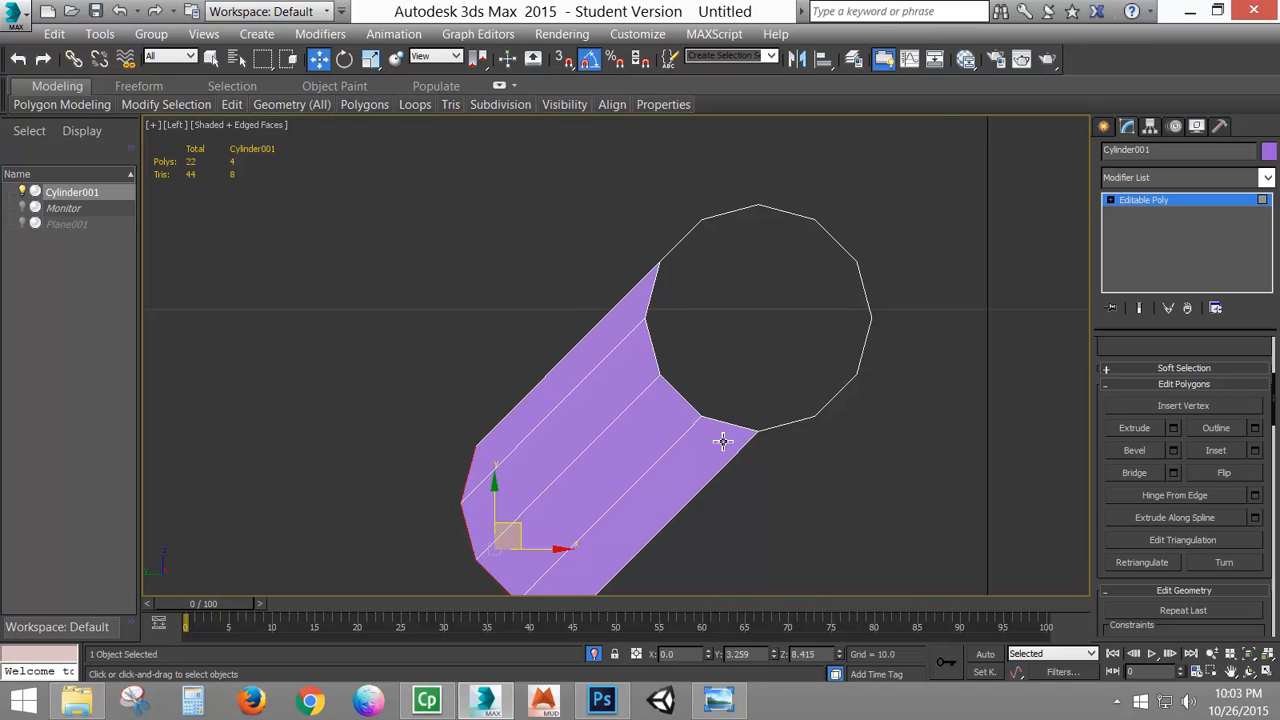
middle_click_drag(723, 441, 674, 350)
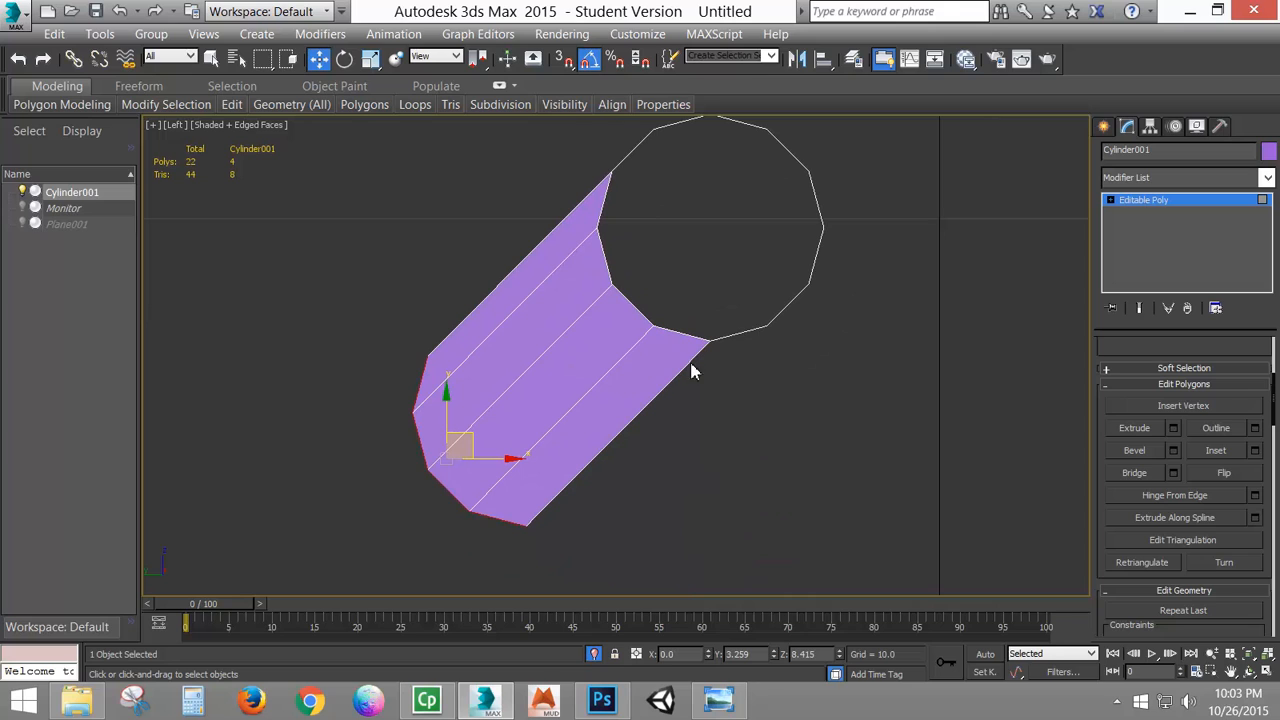
- Check the stand's bend in the monitor back photo, and extrude the arm's end polygons by another 1.73
left_click(720, 702)
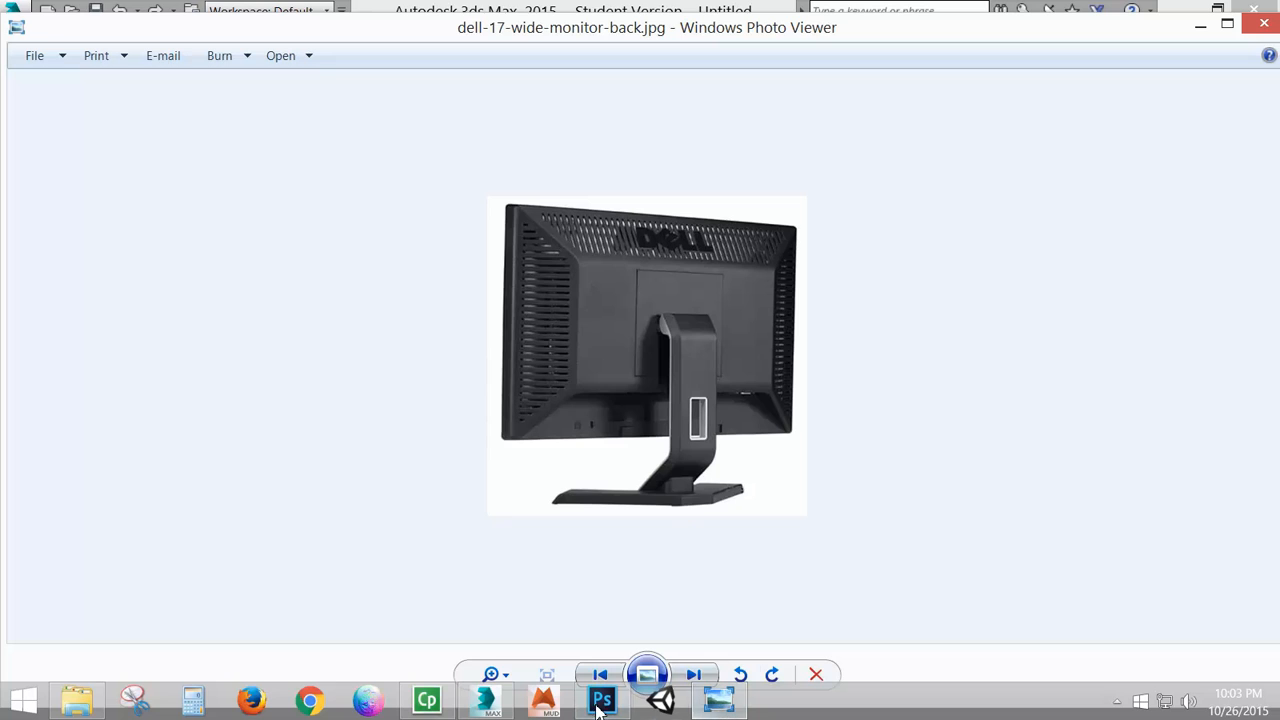
left_click(718, 700)
middle_click_drag(557, 386, 593, 373)
scroll(593, 373, "down", 3)
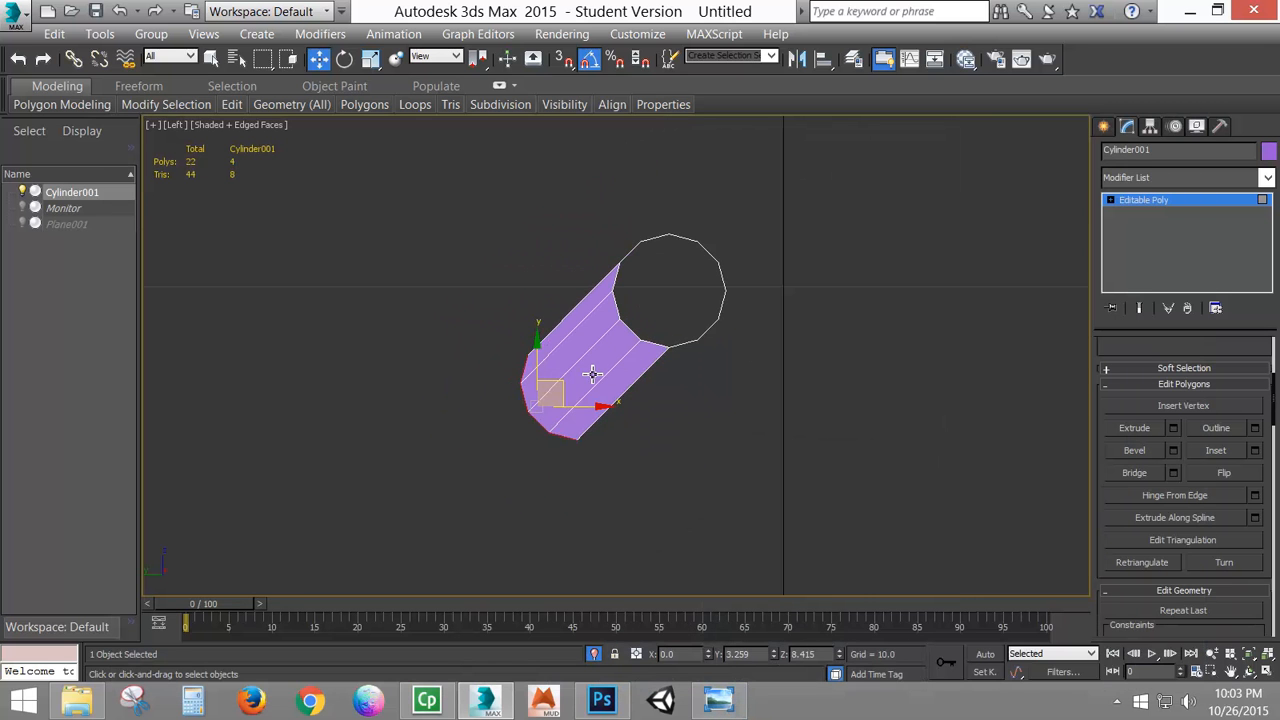
left_click(1173, 427)
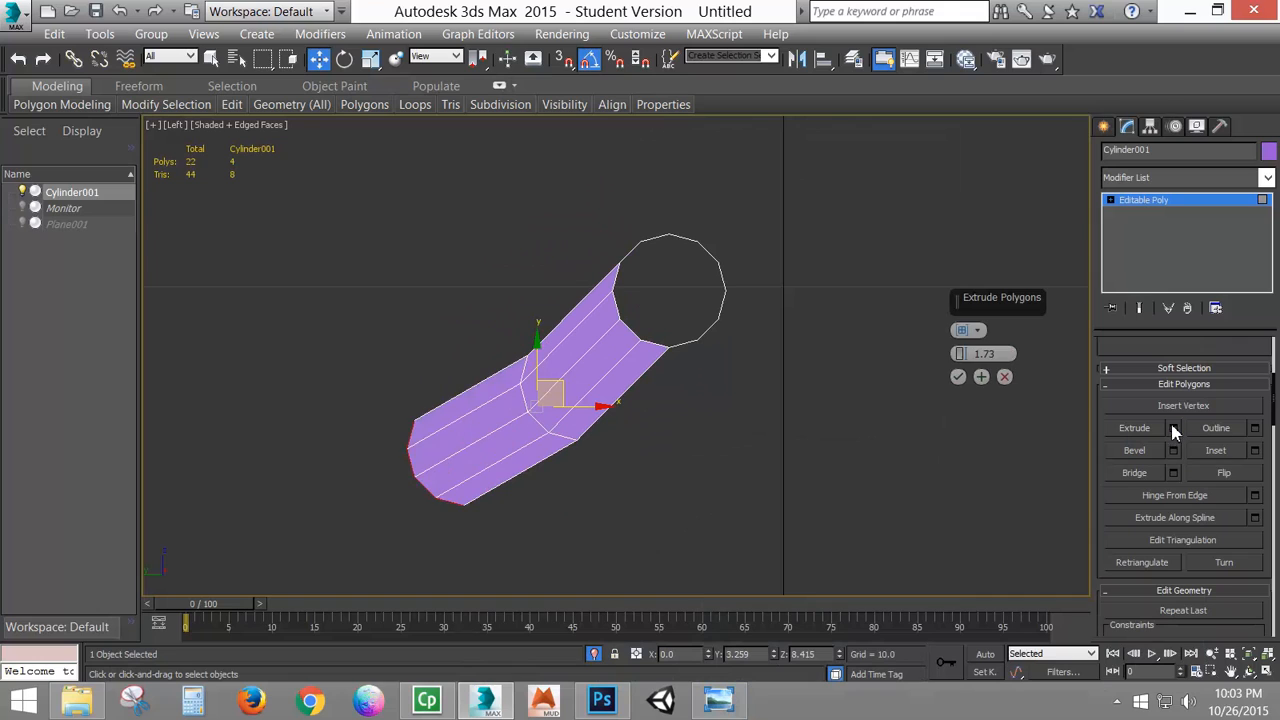
left_click(958, 376)
- Reposition the new end polygons below the arm, rotated 55 degrees to face down and scaled vertically into a flat horizontal bottom
left_click_drag(457, 452, 536, 514)
left_click(343, 60)
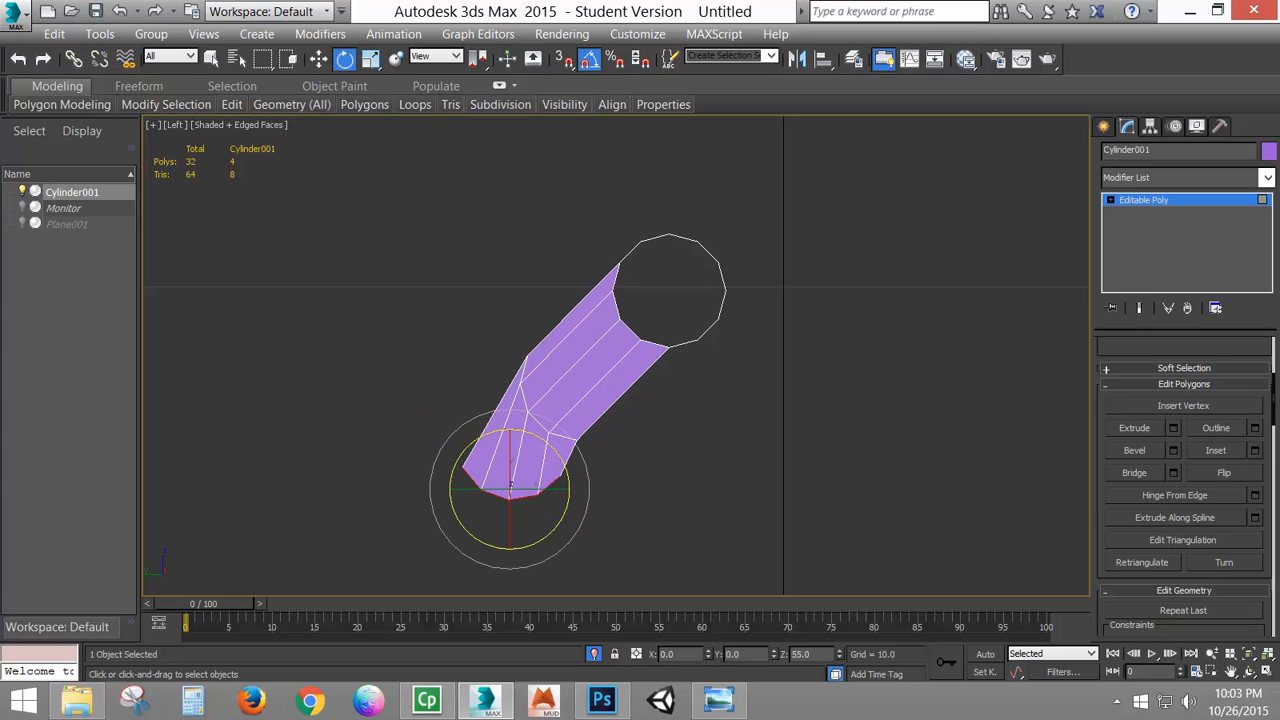
left_click(370, 59)
left_click_drag(514, 414, 523, 171)
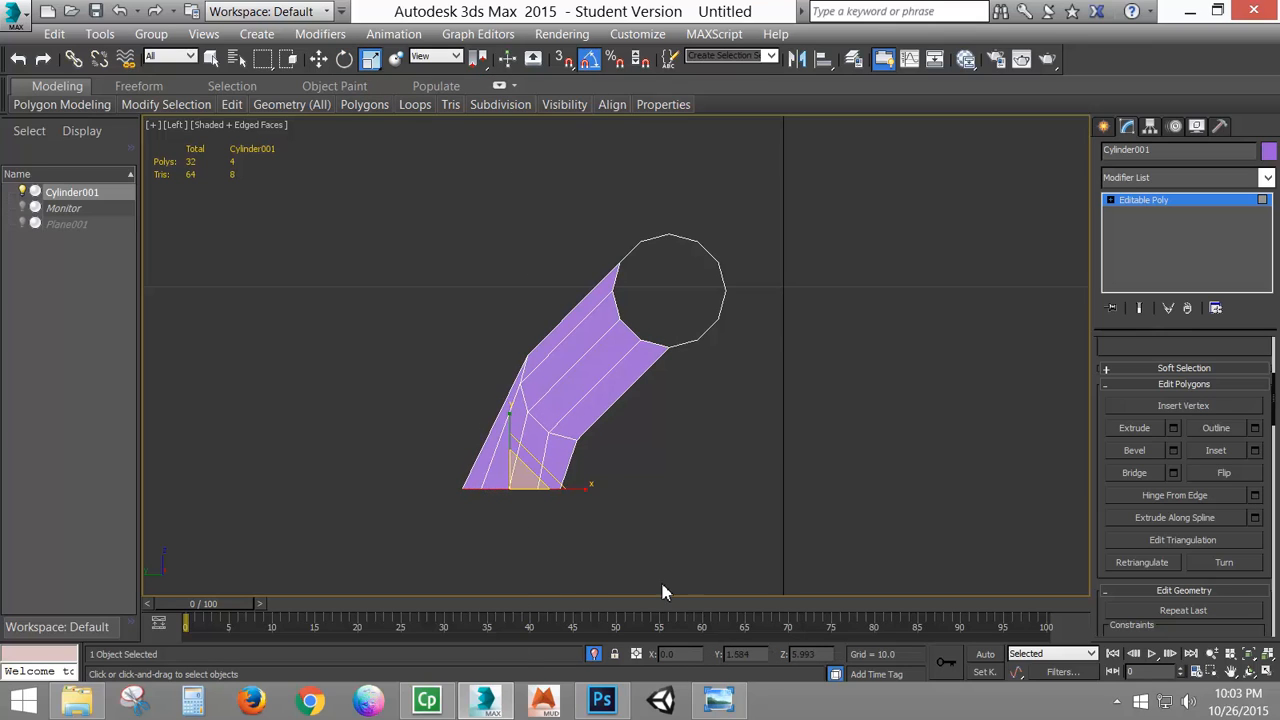
- Narrow the flattened bottom face front to back and raise it closer to the bend, checking the arm in perspective
left_click_drag(592, 490, 594, 452)
left_click(318, 58)
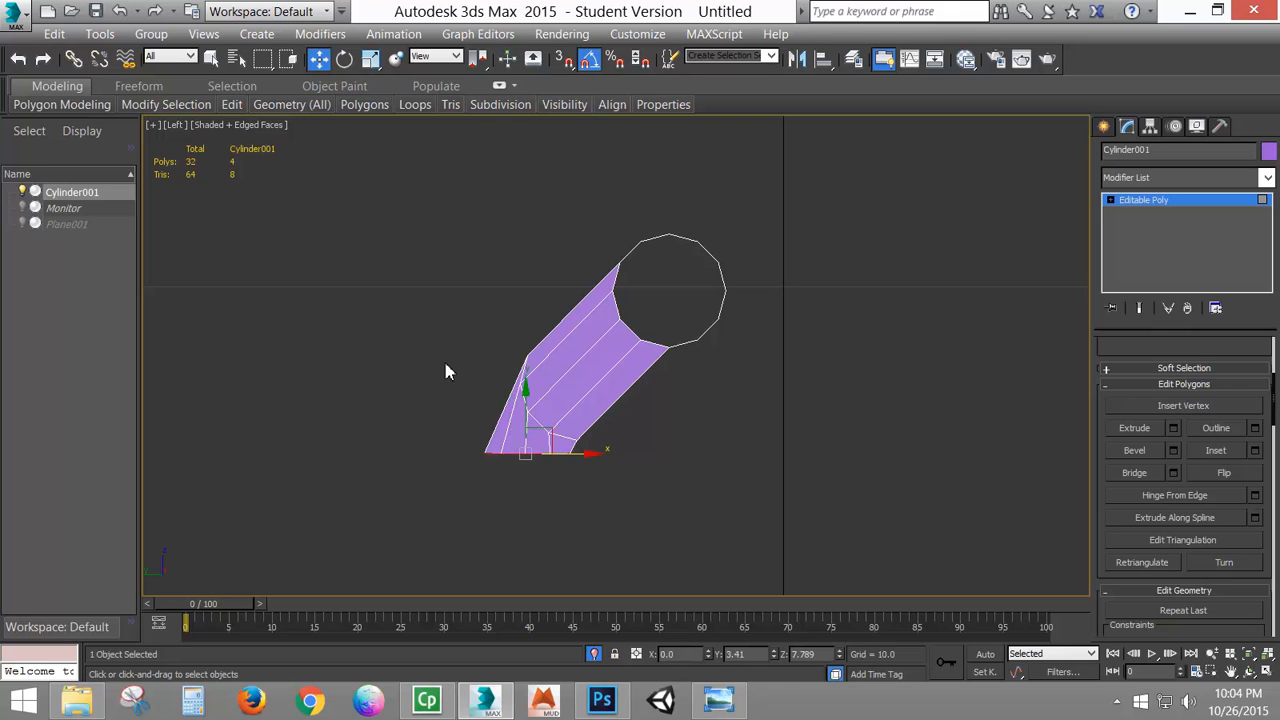
key("p")
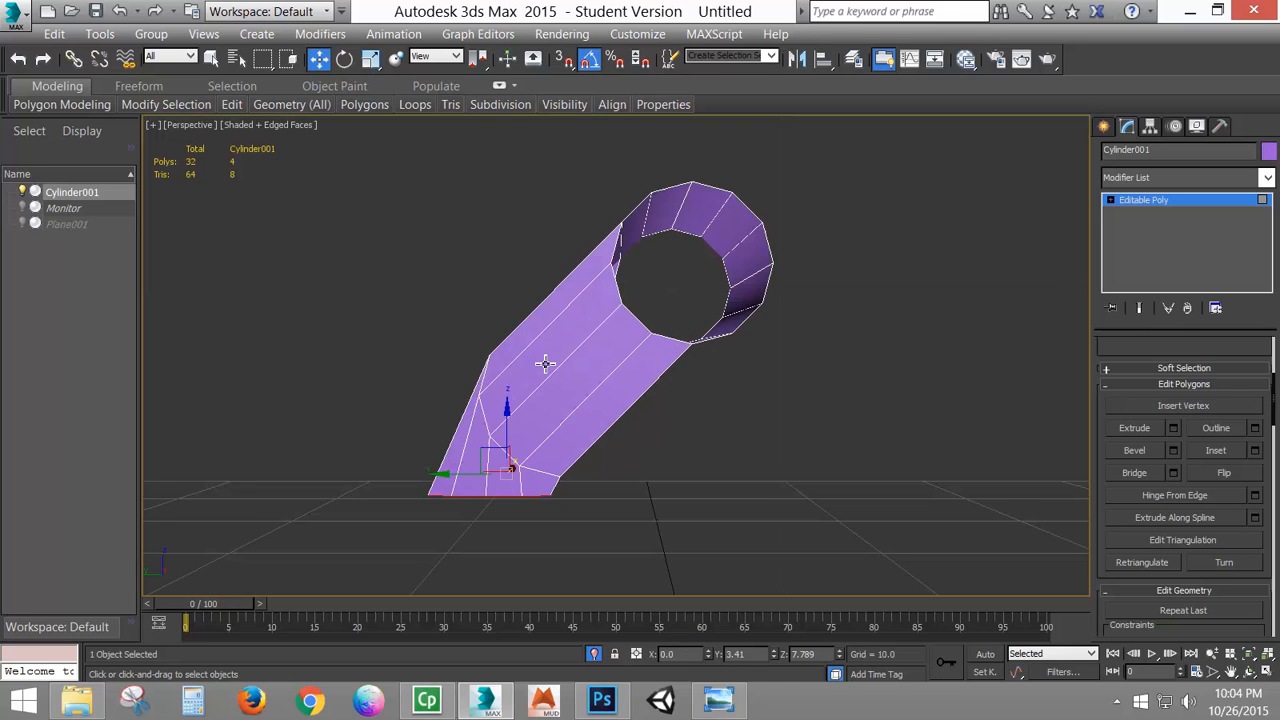
scroll(546, 365, "down", 3)
middle_click_drag(551, 400, 930, 420, "alt")
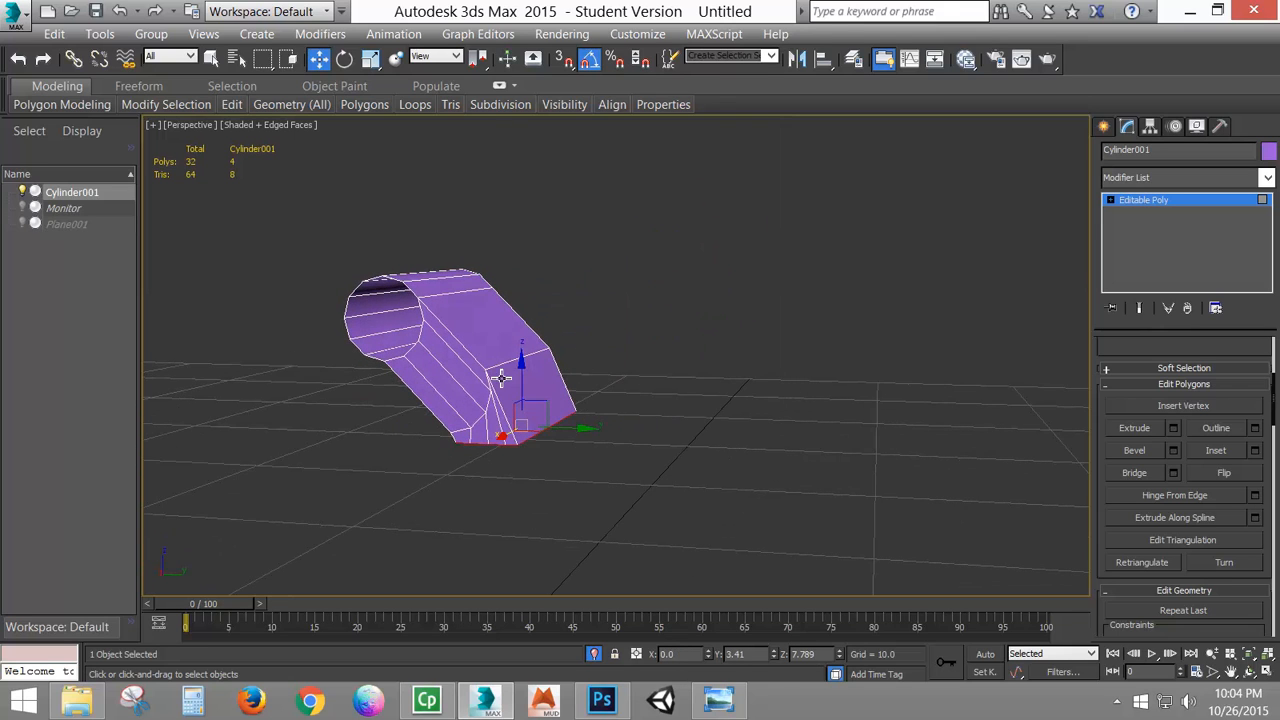
middle_click_drag(500, 468, 562, 312, "alt")
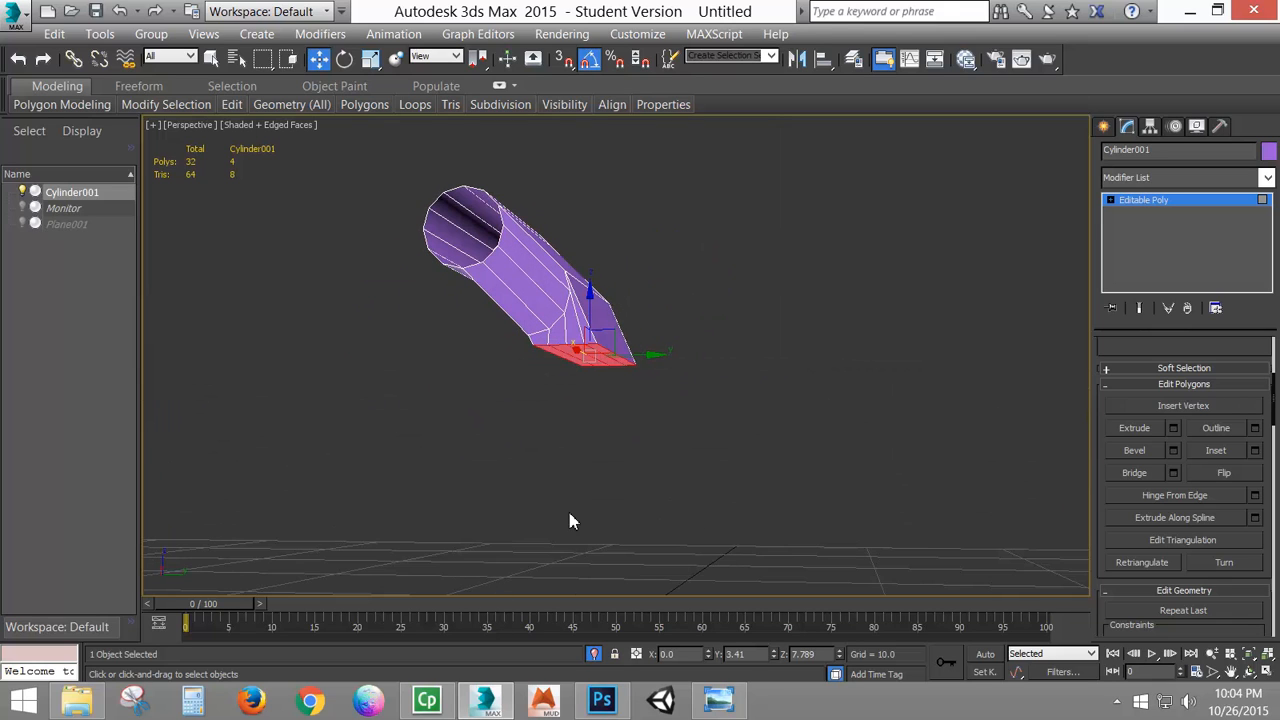
middle_click_drag(570, 521, 557, 363, "alt")
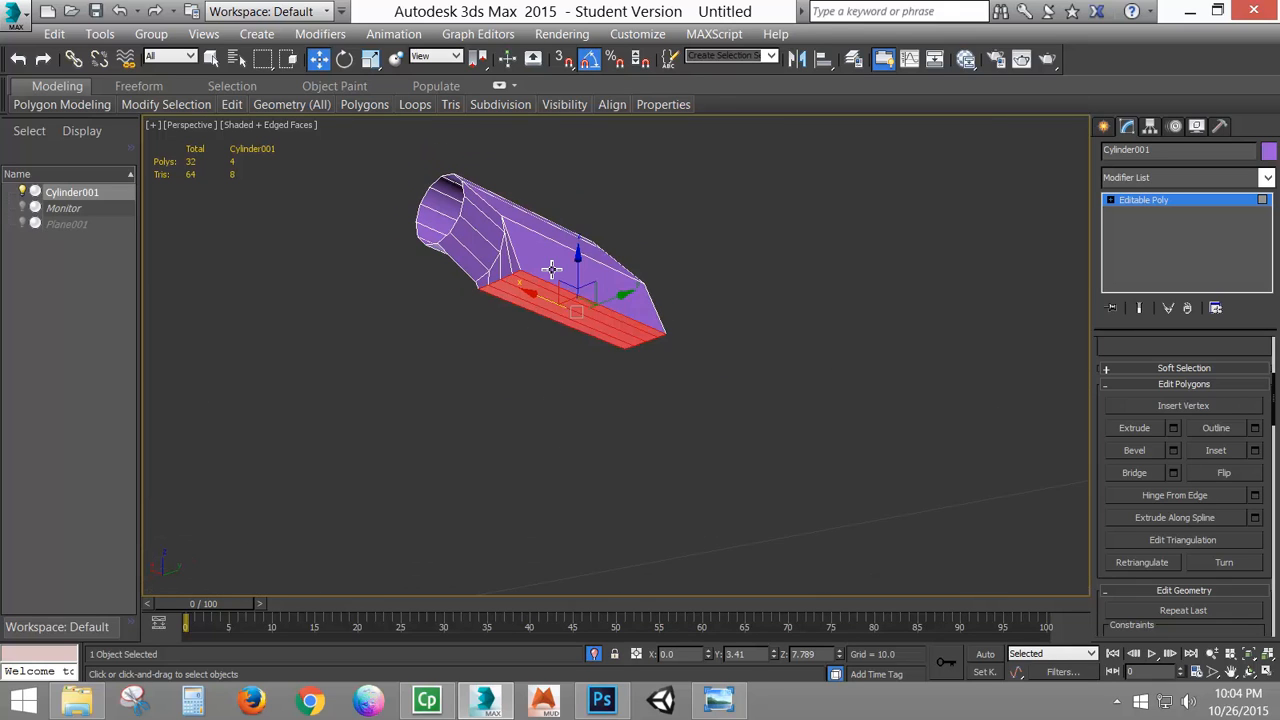
middle_click_drag(567, 316, 429, 157, "alt")
left_click(368, 60)
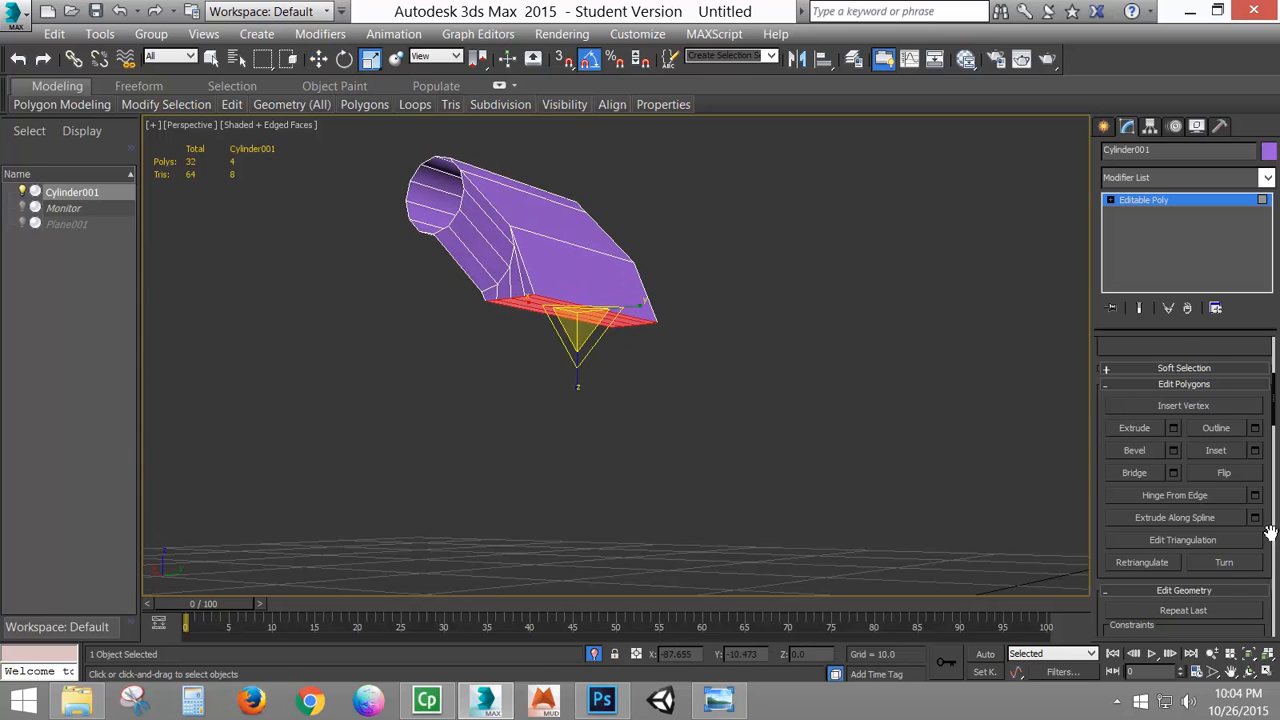
scroll(1270, 533, "down", 5)
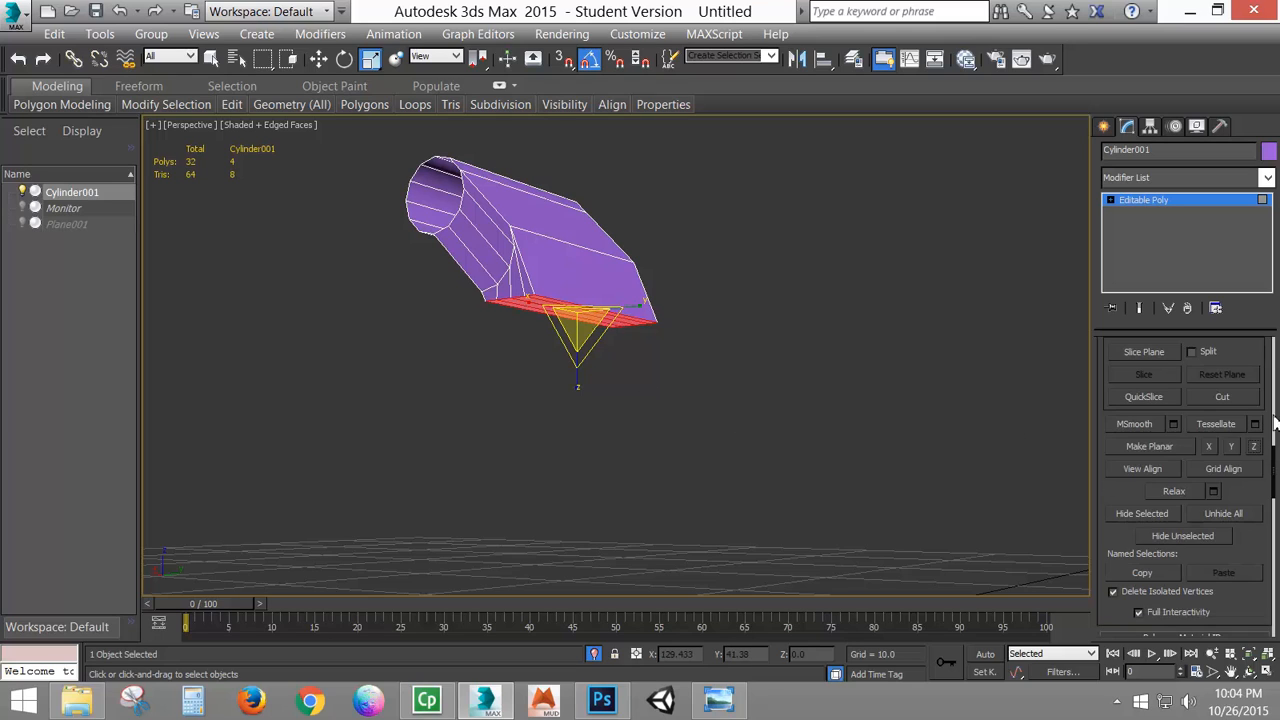
key("w")
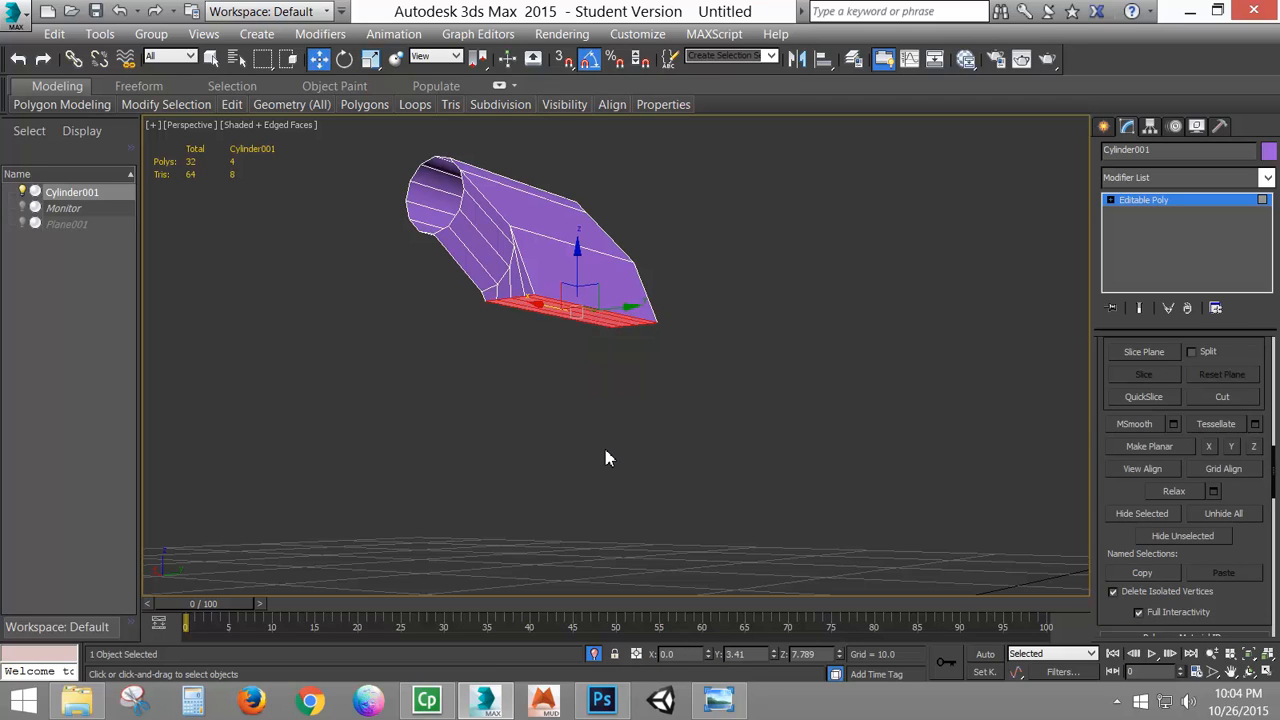
- Check the dell-17-wide-monitor-back.jpg reference photo, return to 3ds Max and end isolation of the stand arm to bring back the monitor
left_click(718, 700)
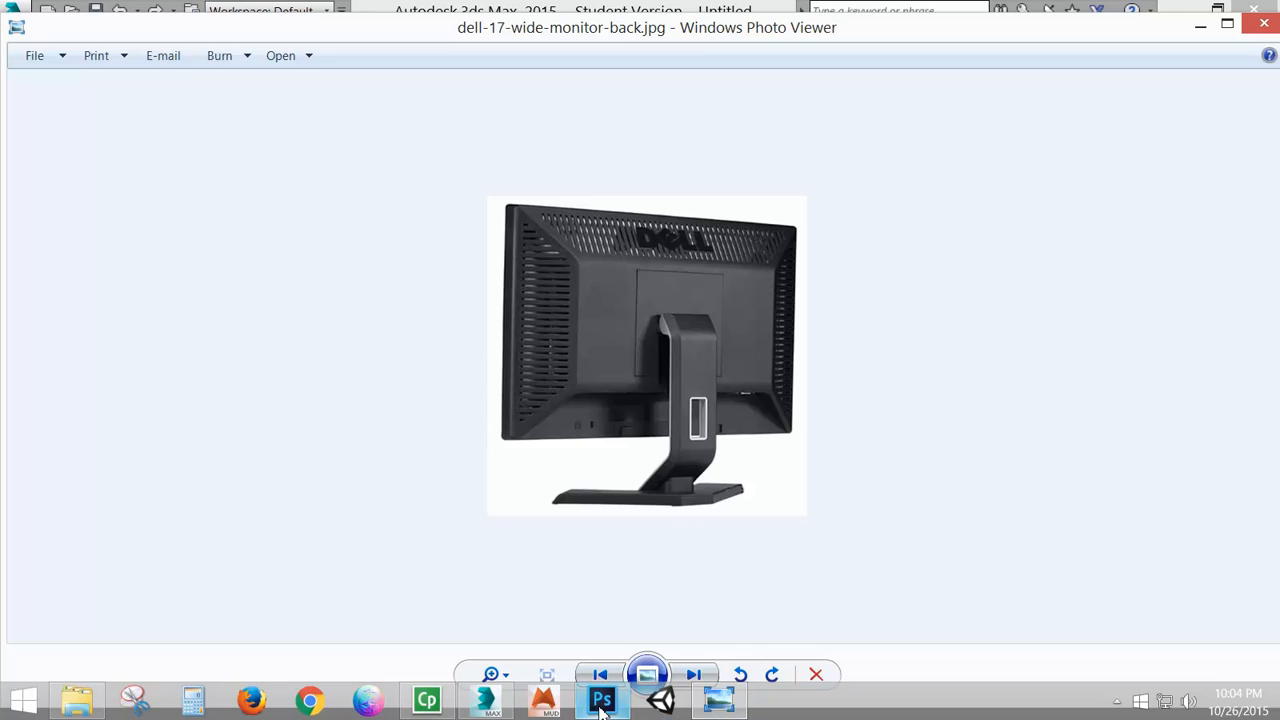
left_click(484, 700)
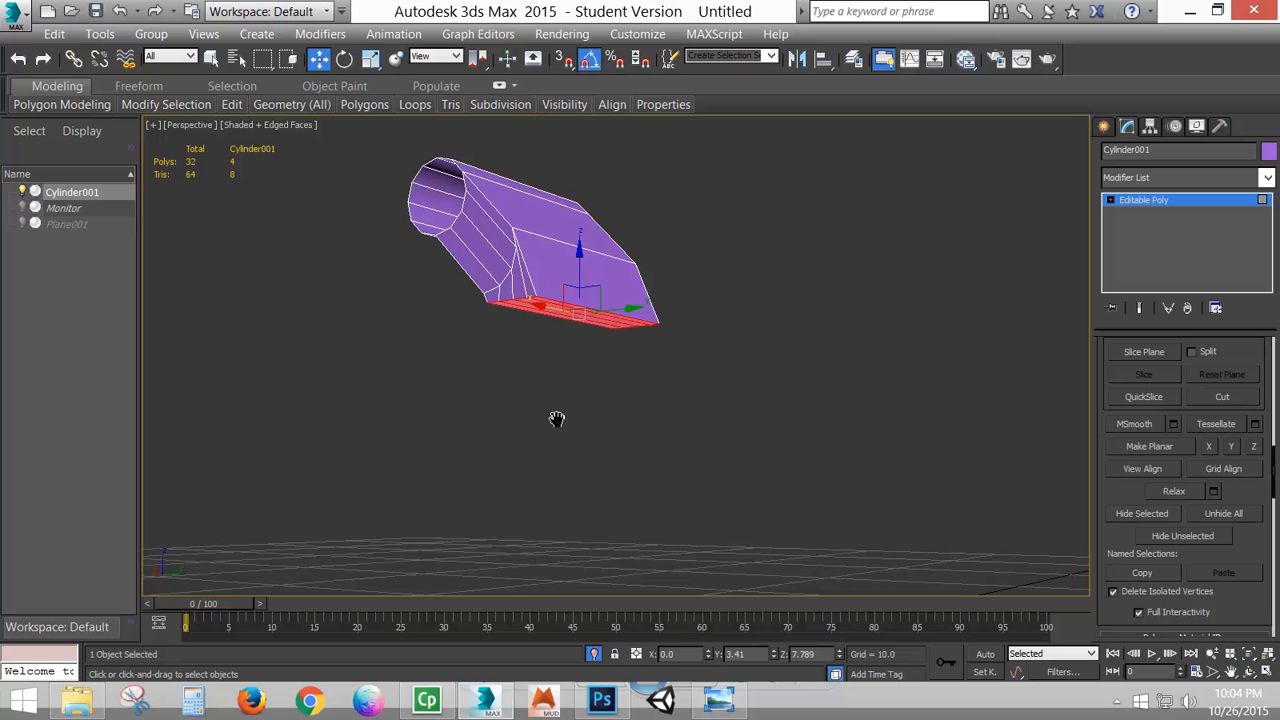
left_click(594, 660)
middle_click_drag(598, 392, 528, 333, "alt")
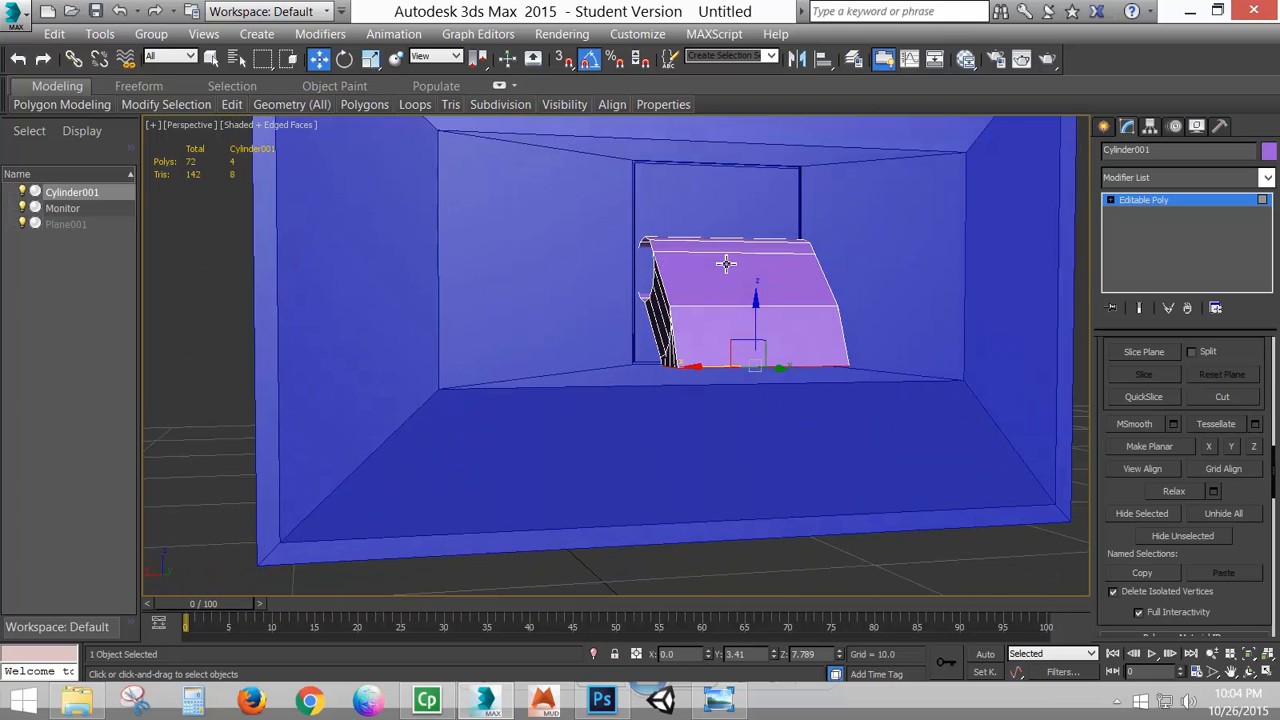
scroll(941, 312, "down", 5)
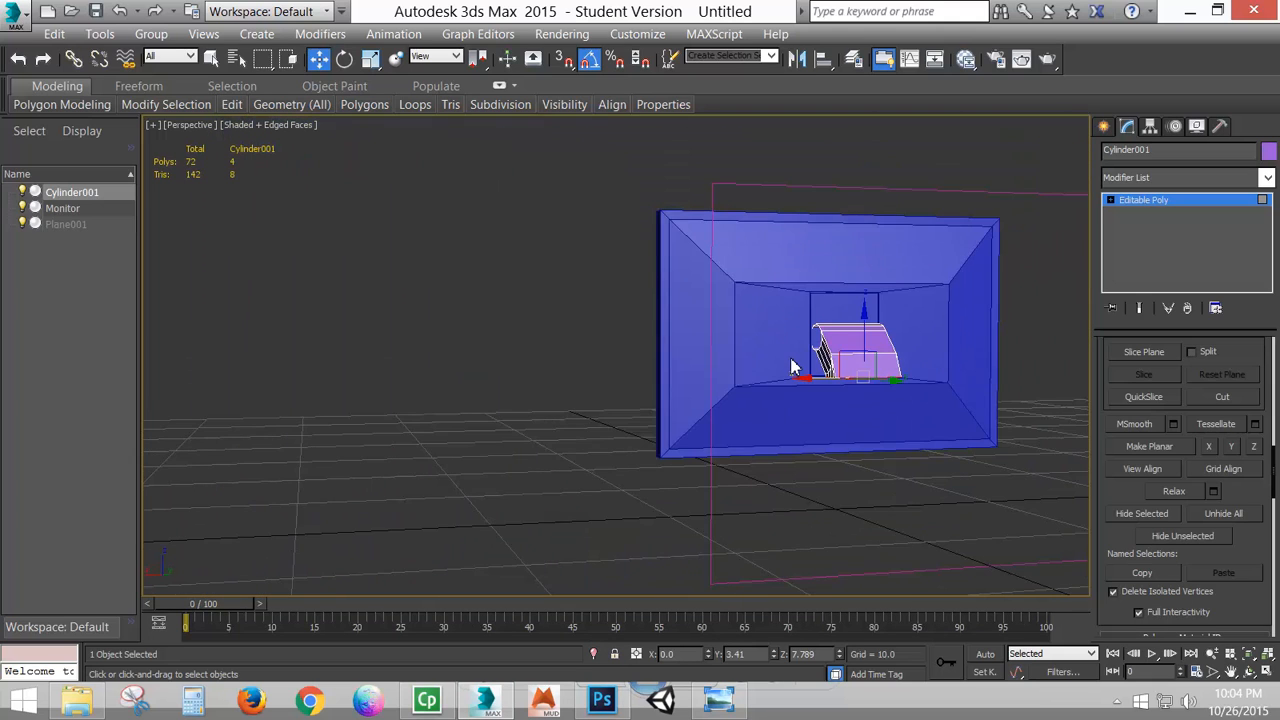
scroll(788, 372, "up", 3)
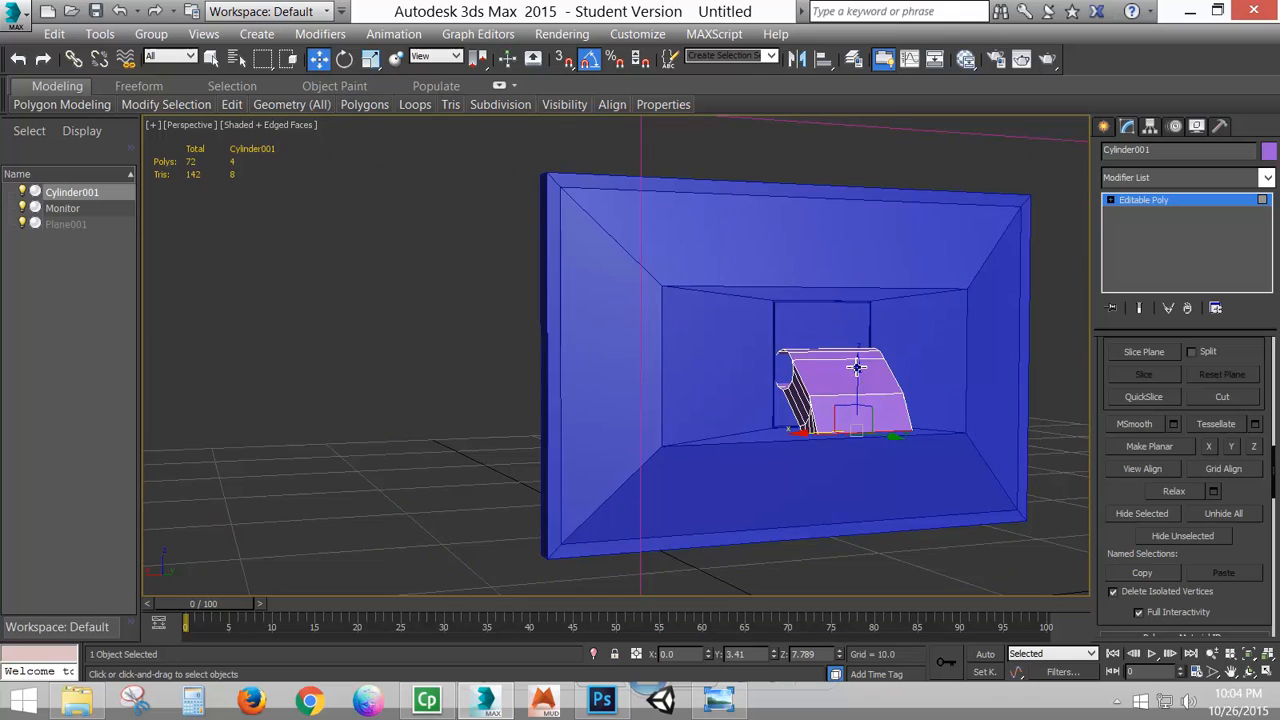
middle_click_drag(811, 480, 846, 474, "alt")
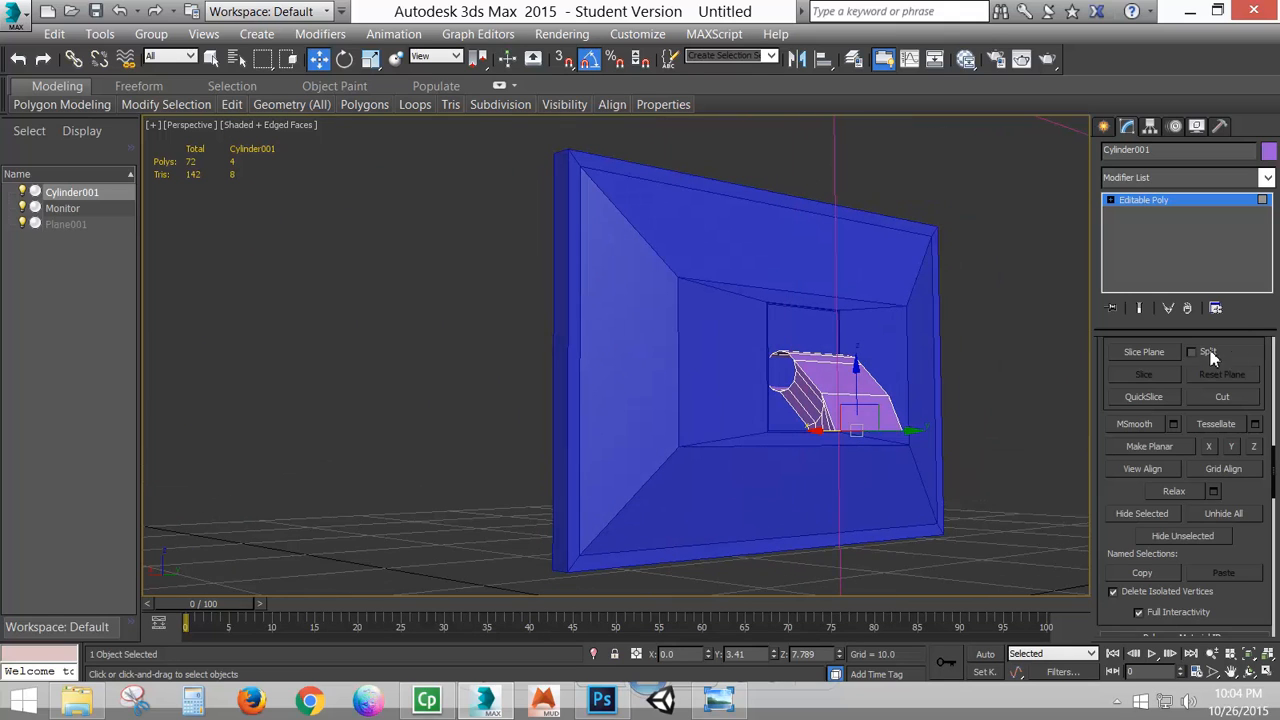
- Extrude the stand arm's four bottom polygons by 1.73 and lower them to Z 4.513
scroll(1180, 400, "up", 5)
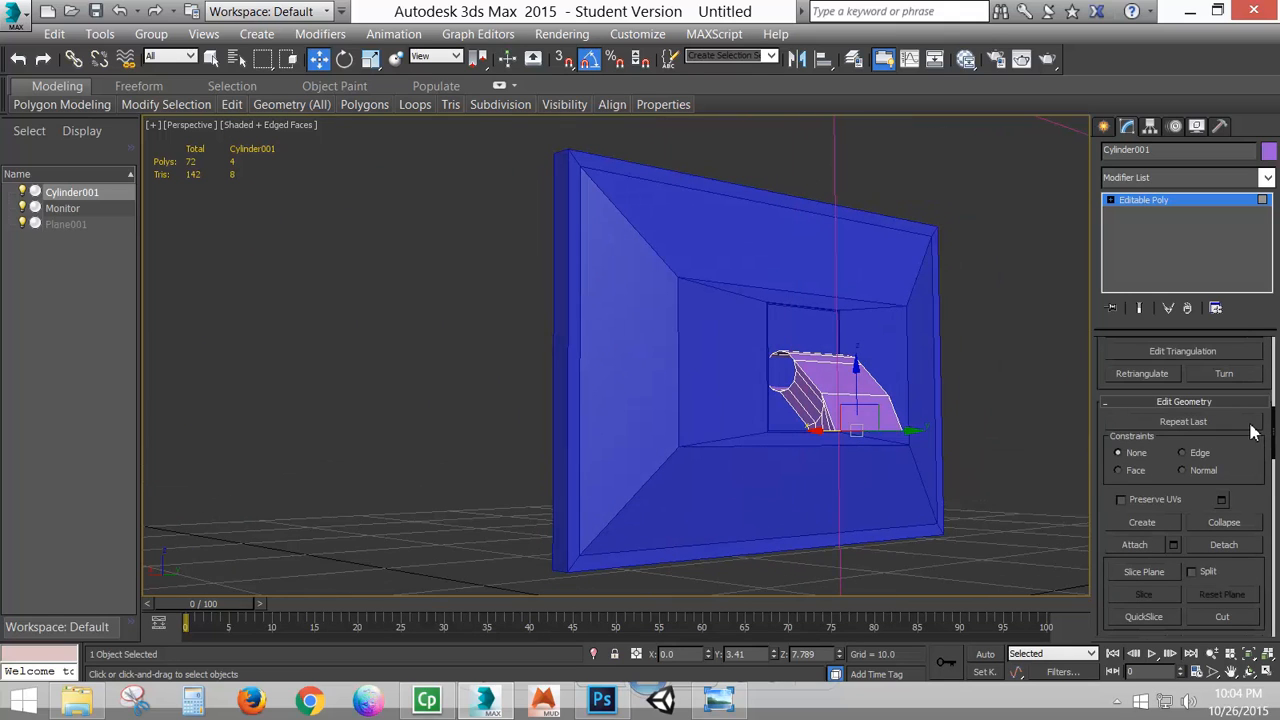
scroll(1180, 440, "up", 6)
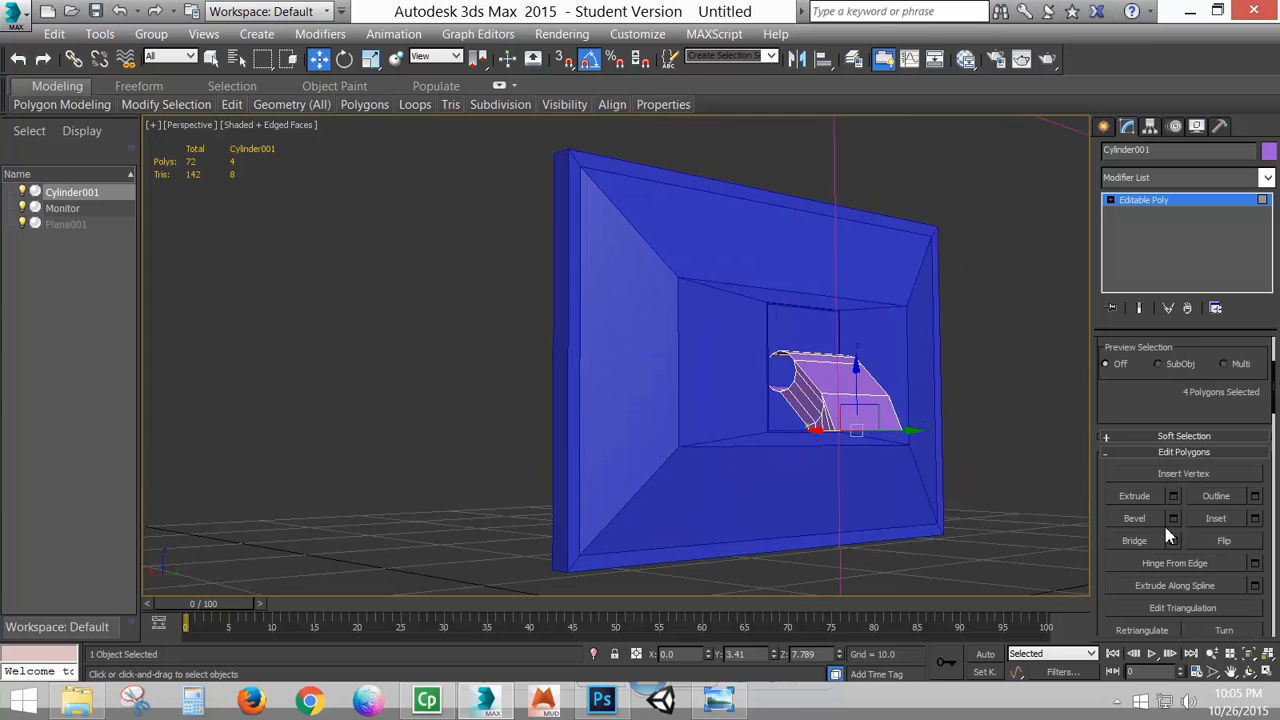
left_click(1173, 497)
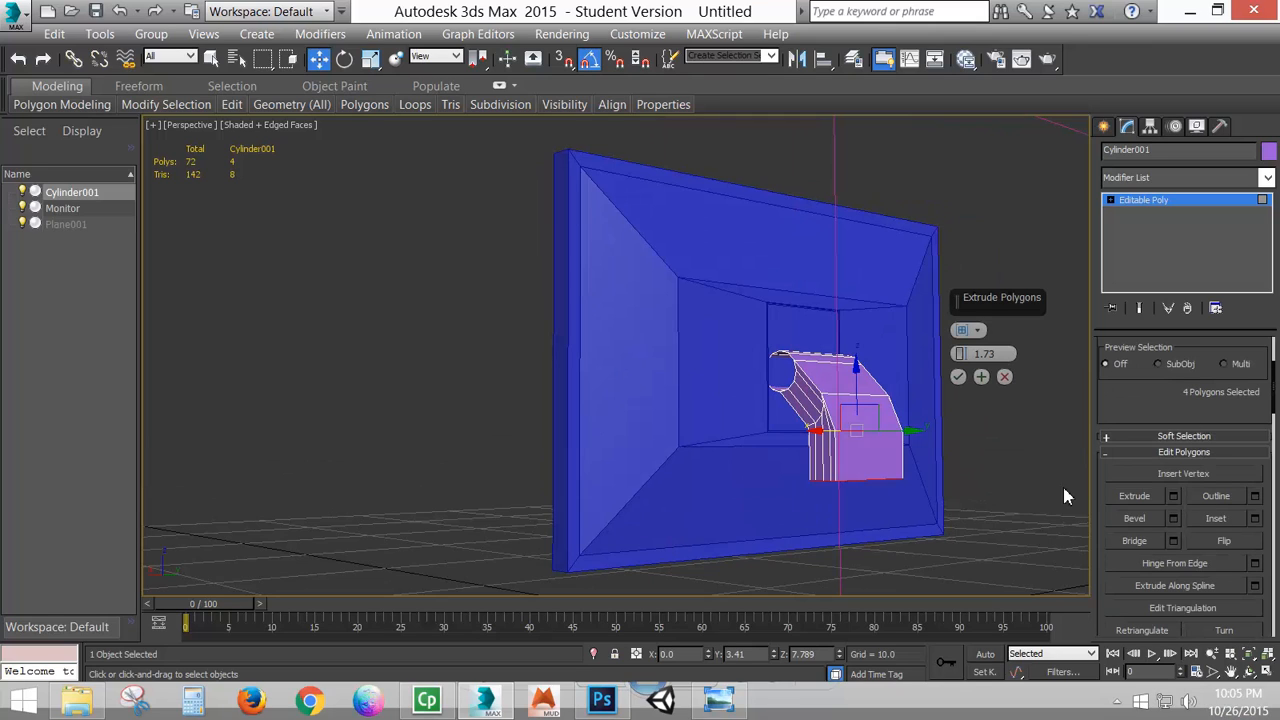
left_click(958, 376)
left_click_drag(857, 445, 864, 469)
middle_click_drag(926, 503, 882, 452)
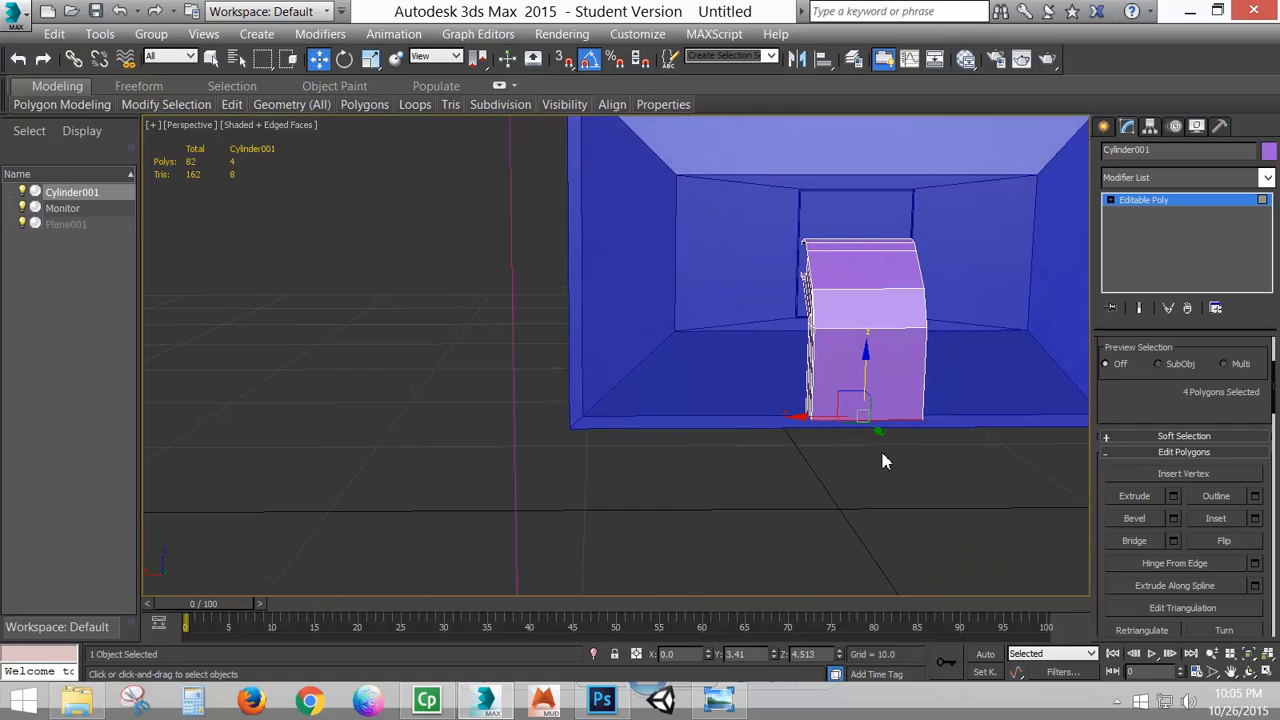
left_click(1173, 495)
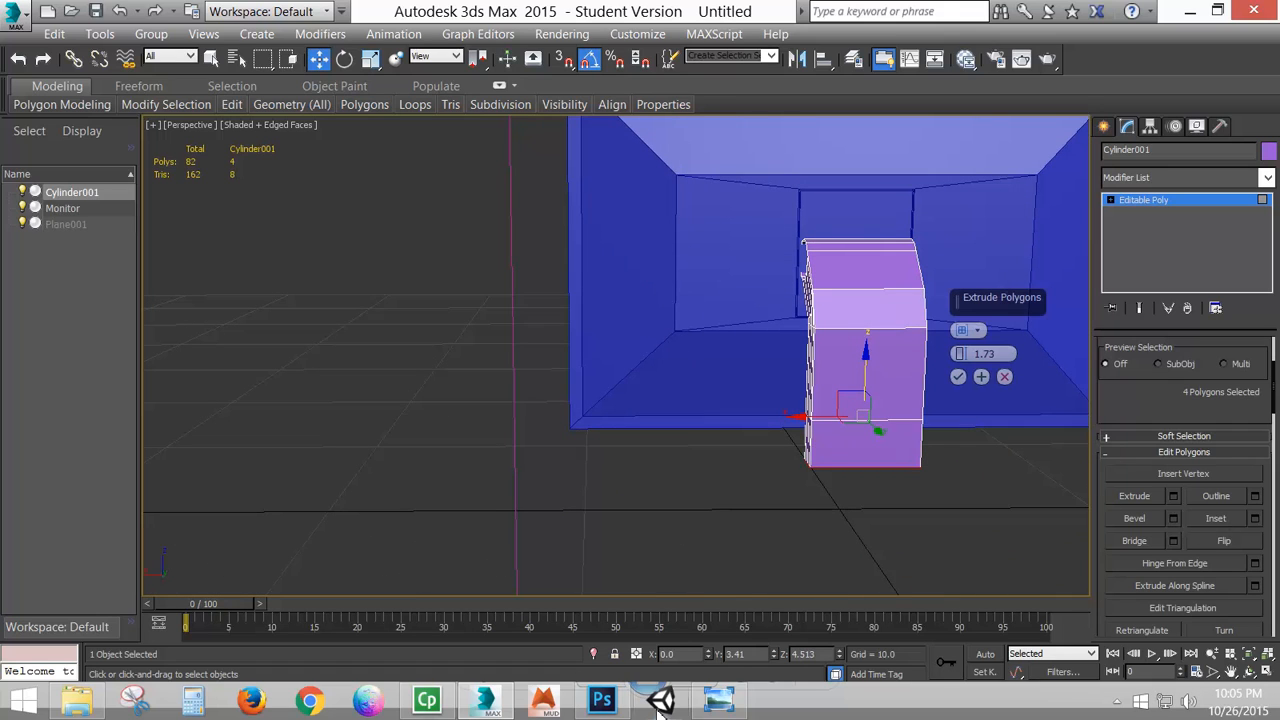
left_click(719, 700)
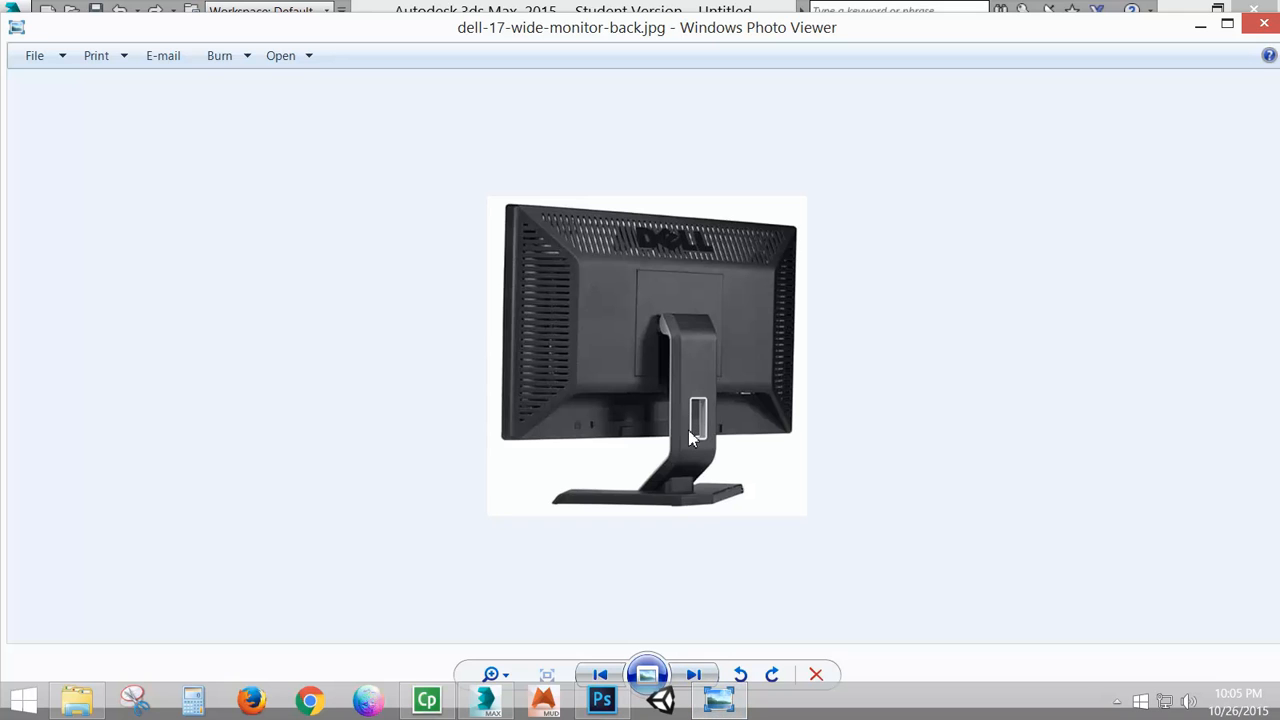
left_click(735, 699)
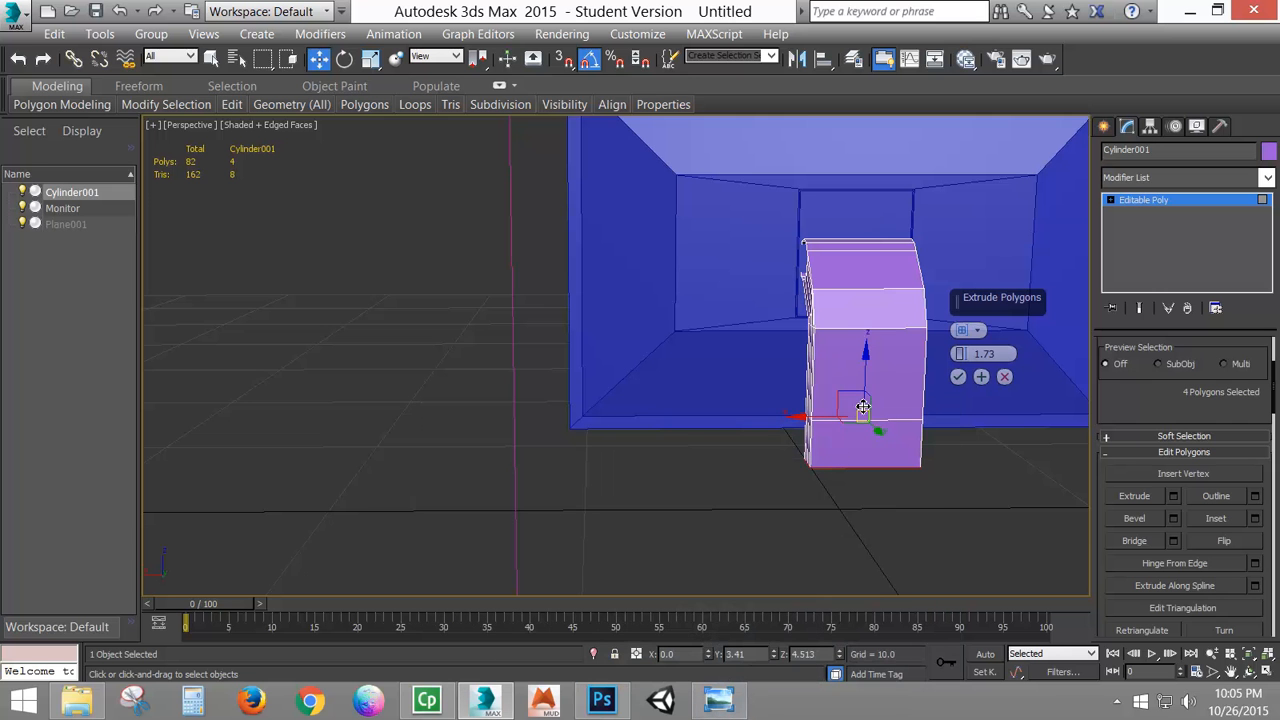
middle_click_drag(759, 540, 840, 531, "alt")
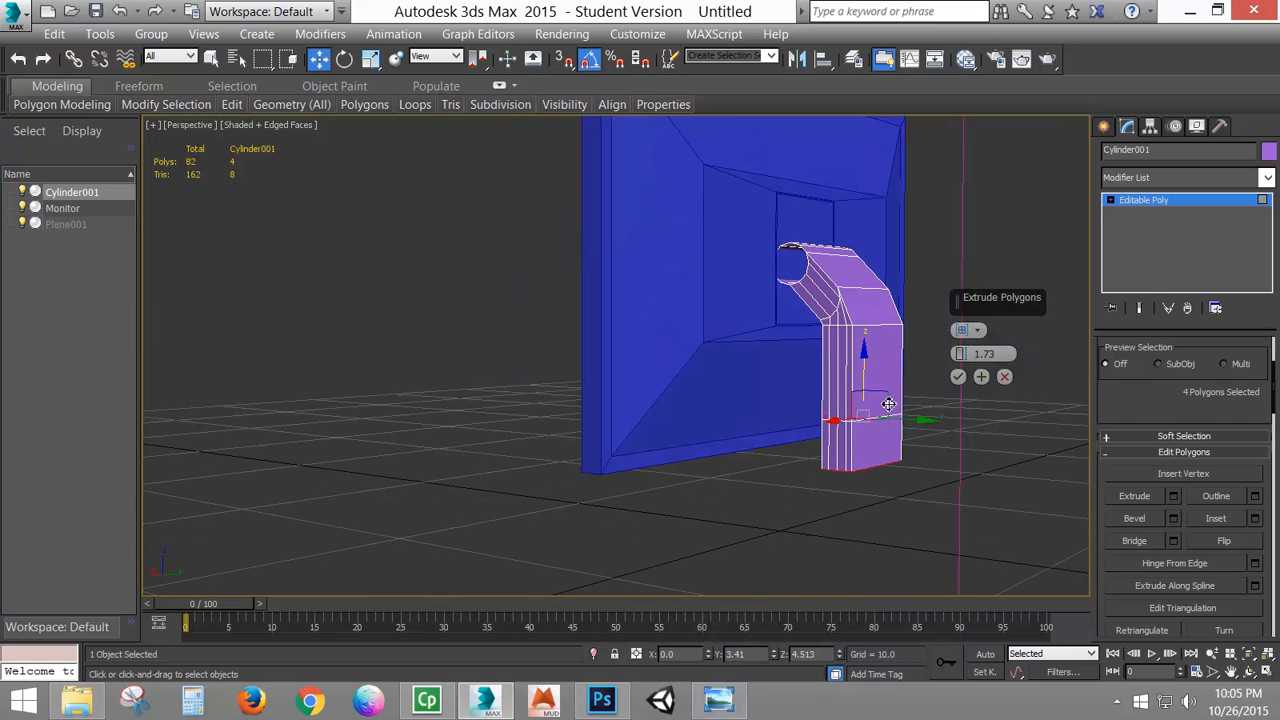
left_click(1004, 376)
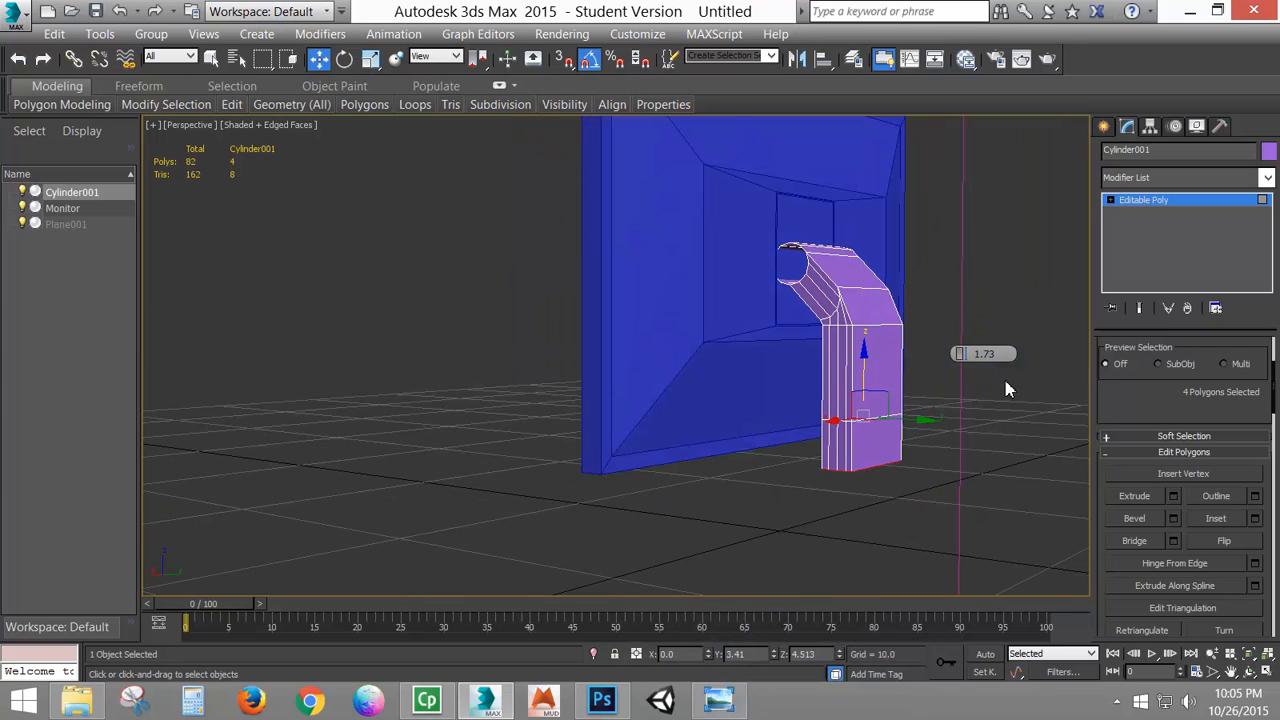
- Raise the arm's bottom polygons to Z 5.115, and extrude them by 1.73 with the new end lowered to Z 2.22
left_click_drag(889, 362, 889, 345)
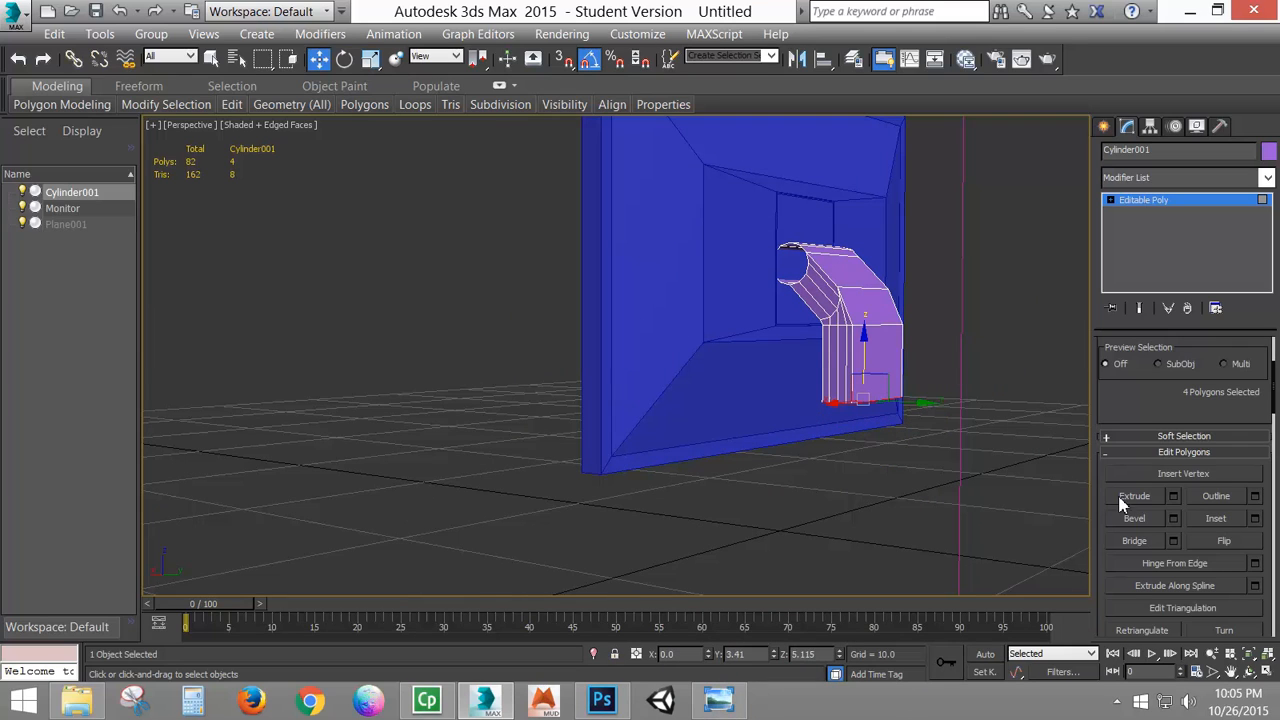
left_click(1174, 495)
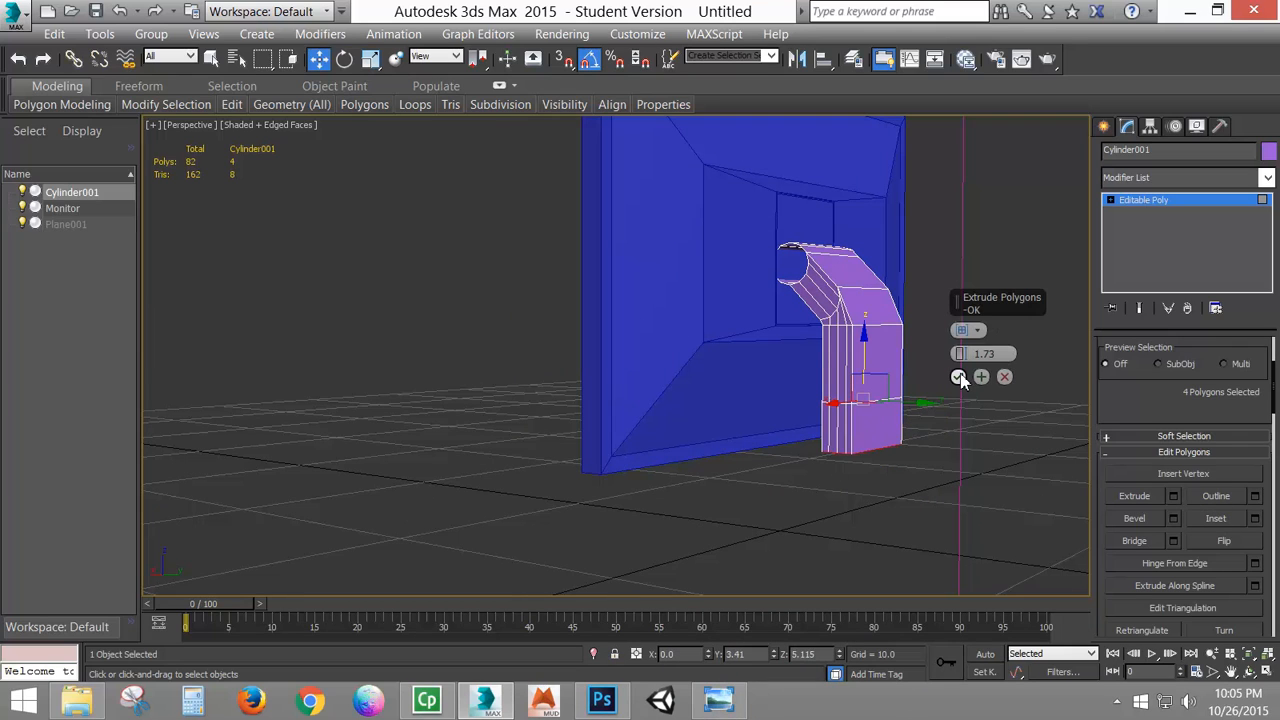
left_click(958, 376)
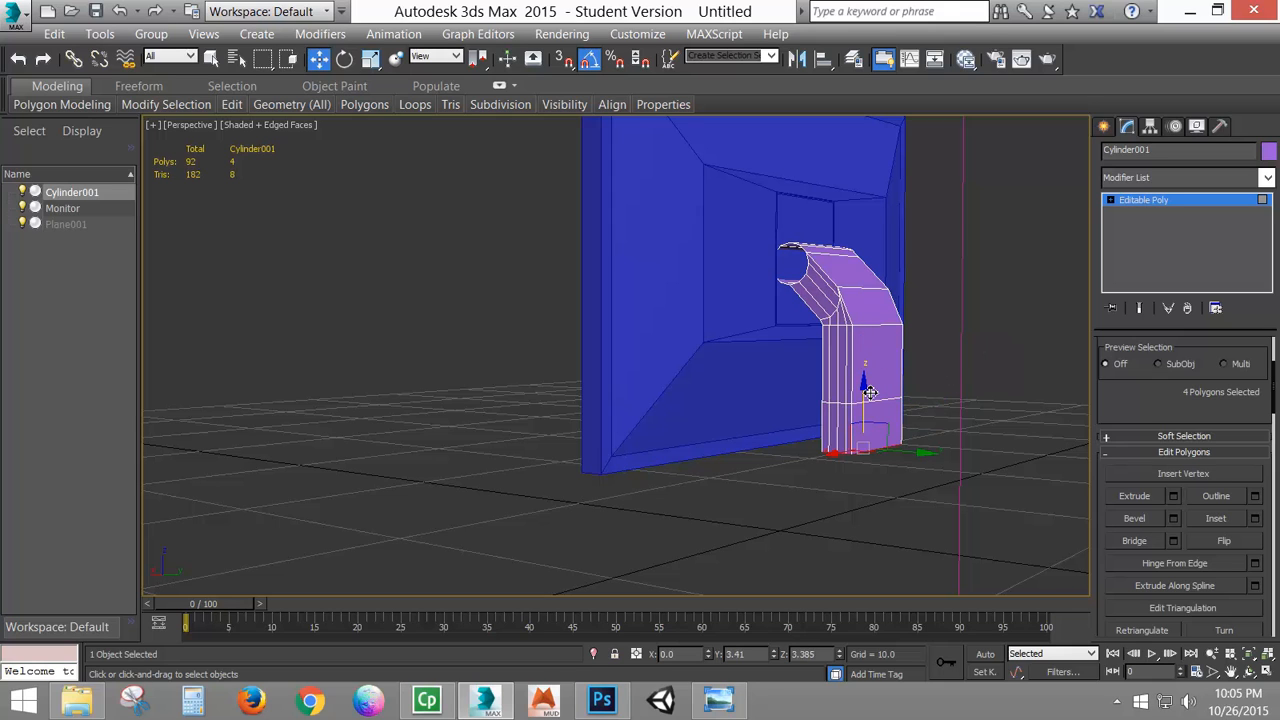
left_click_drag(867, 395, 867, 425)
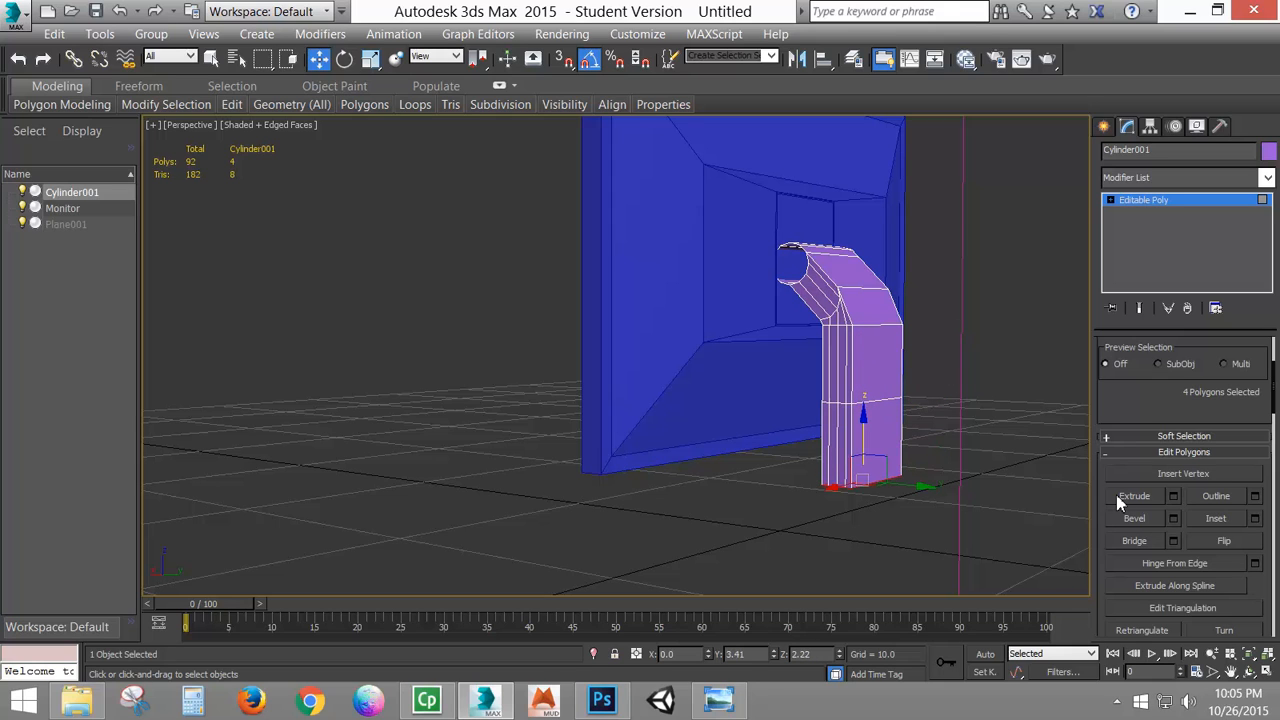
- Extrude the arm's bottom polygons by another 1.73 and compare the stand with the reference photo
left_click(1174, 496)
middle_click_drag(910, 497, 853, 427, "alt")
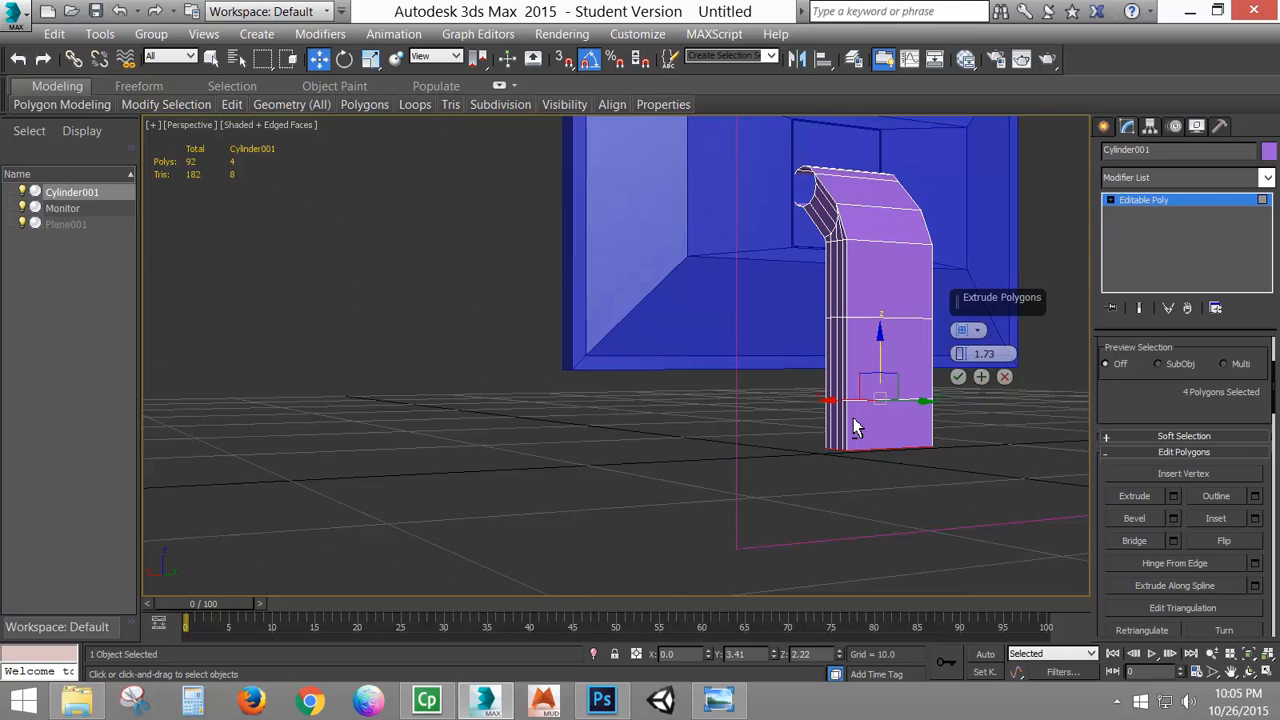
left_click(957, 378)
left_click(708, 695)
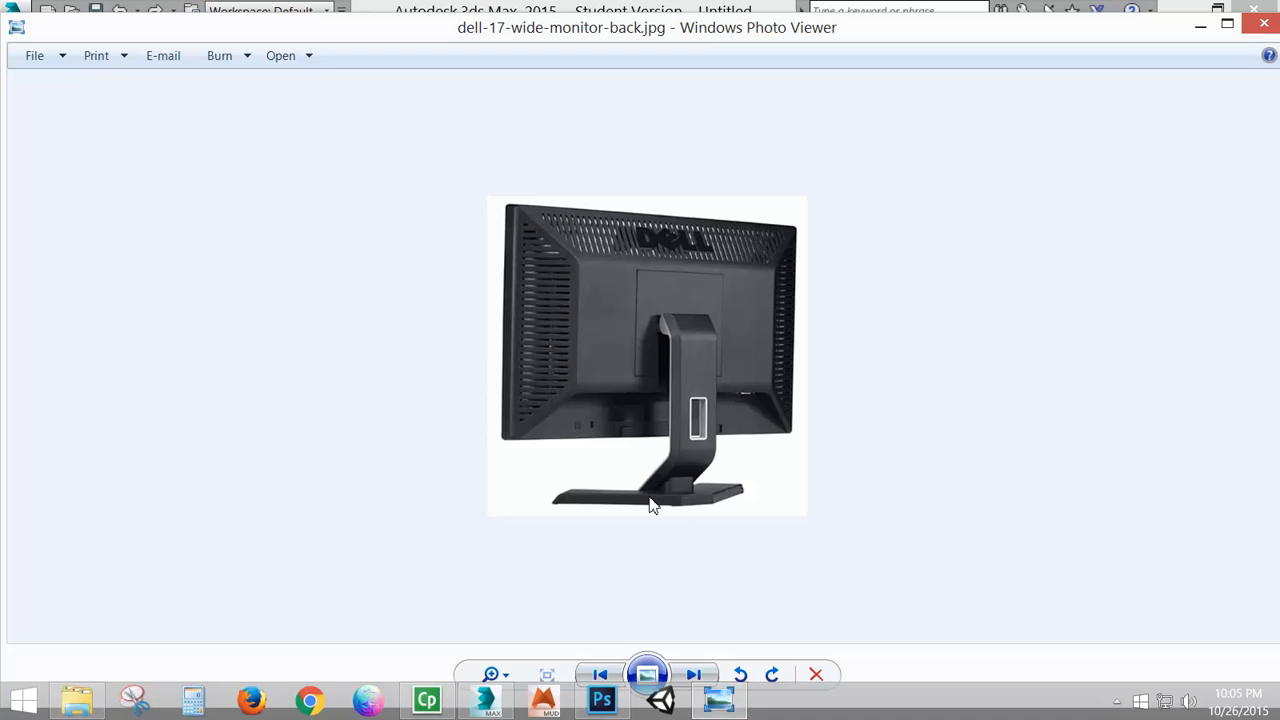
left_click(718, 700)
middle_click_drag(746, 375, 823, 427)
scroll(753, 433, "down", 3)
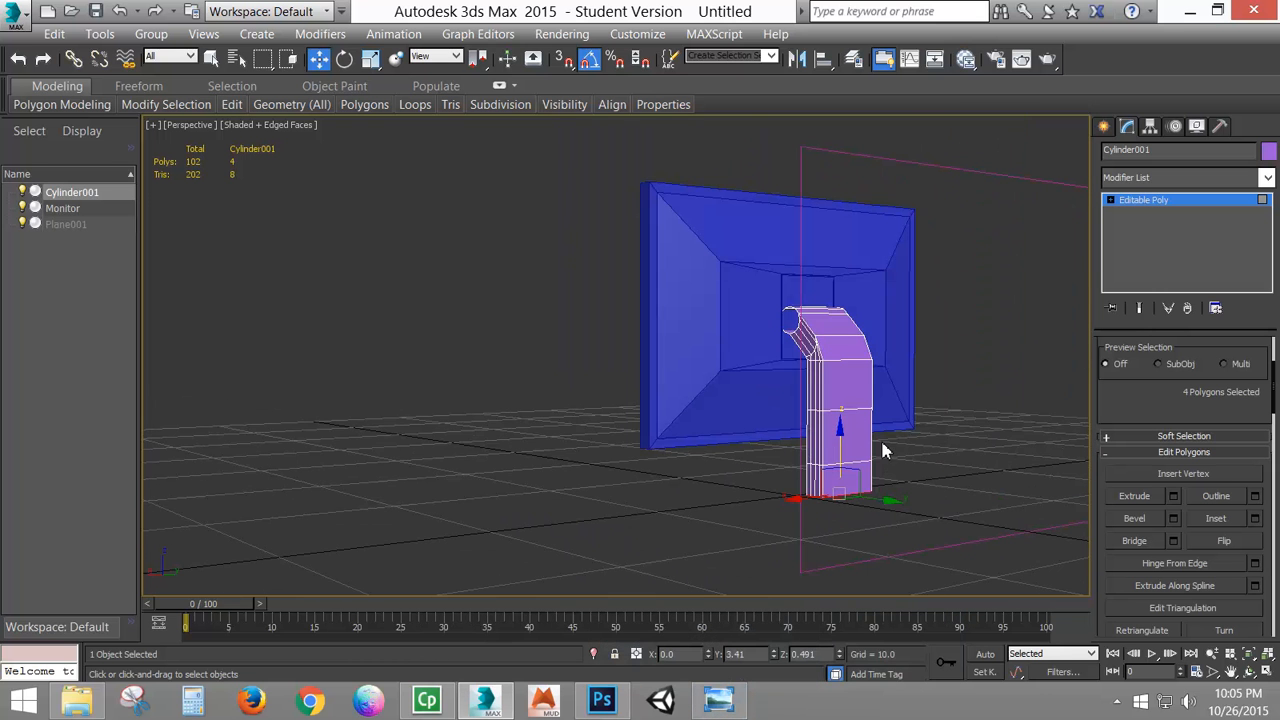
- Undo the last extruded sections of the stand arm and move its bottom polygons up to Z 6.563
key("ctrl+z")
key("ctrl+z")
left_click_drag(836, 366, 852, 337)
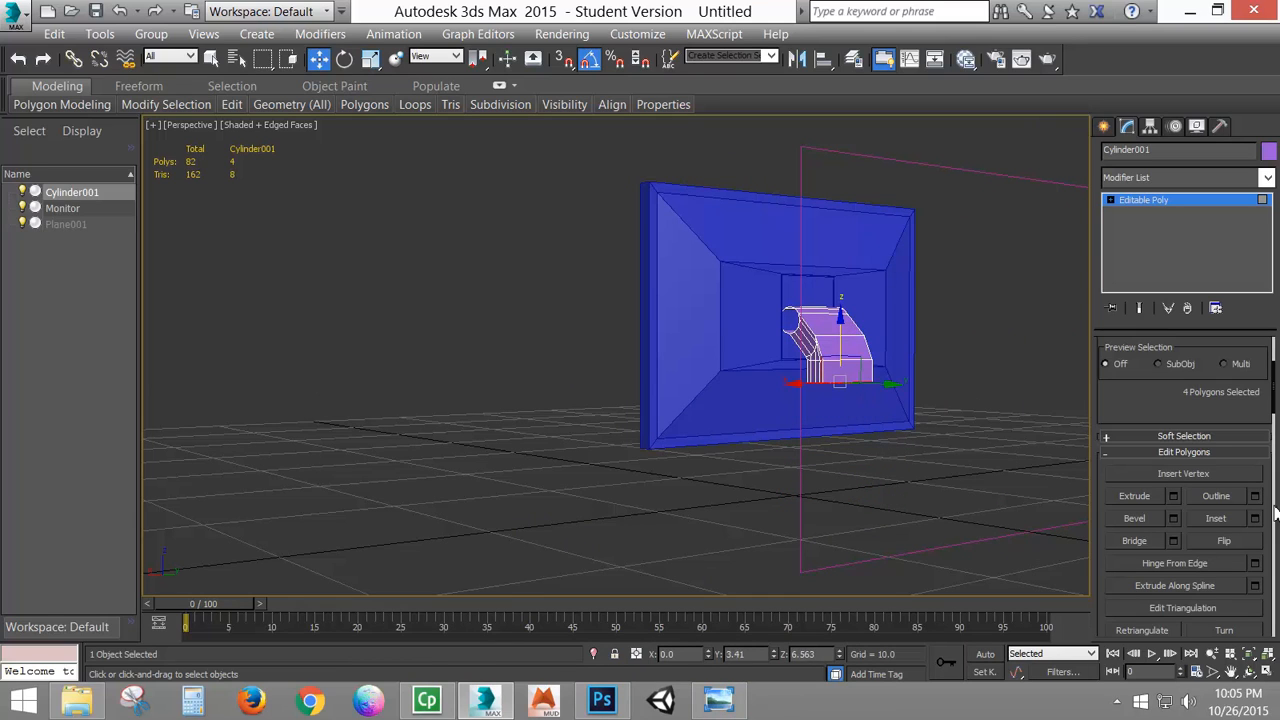
- Extrude the arm's bottom polygons downward twice, by 1.73 each time
left_click(1173, 497)
left_click(958, 376)
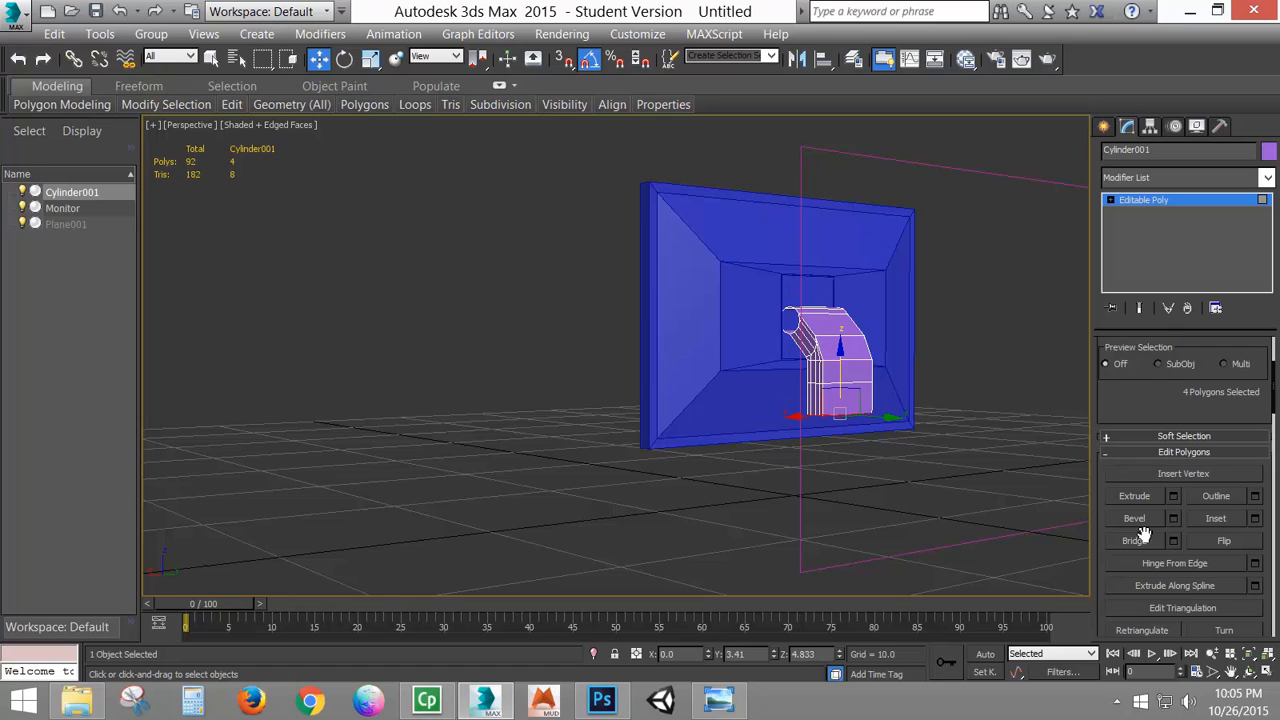
left_click(1173, 496)
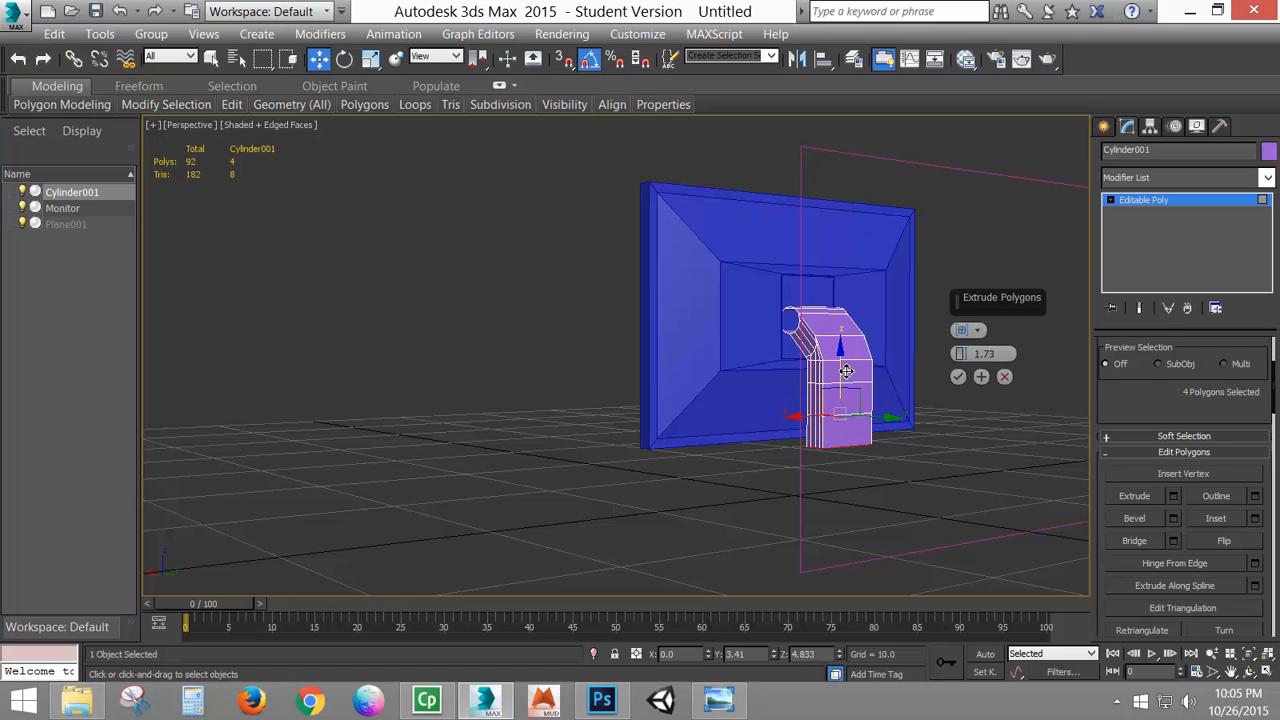
left_click(958, 377)
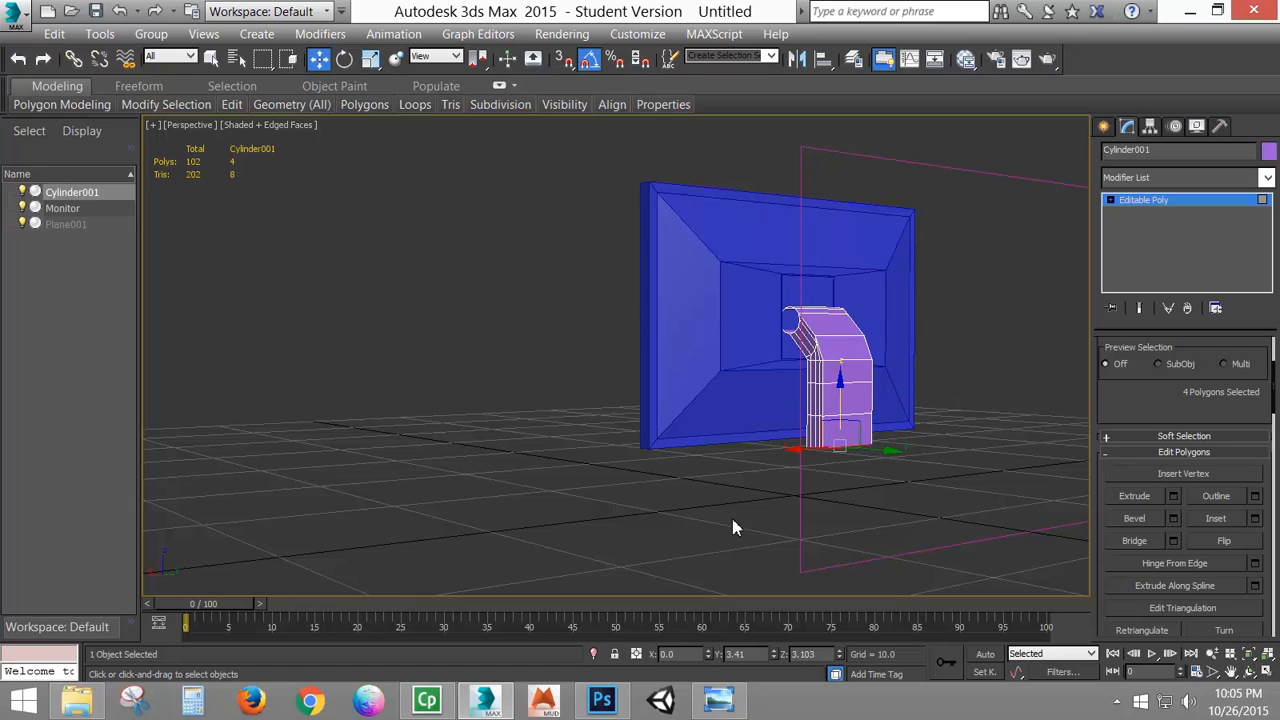
middle_click_drag(731, 518, 787, 505, "alt")
middle_click_drag(818, 452, 843, 438)
scroll(843, 438, "up", 4)
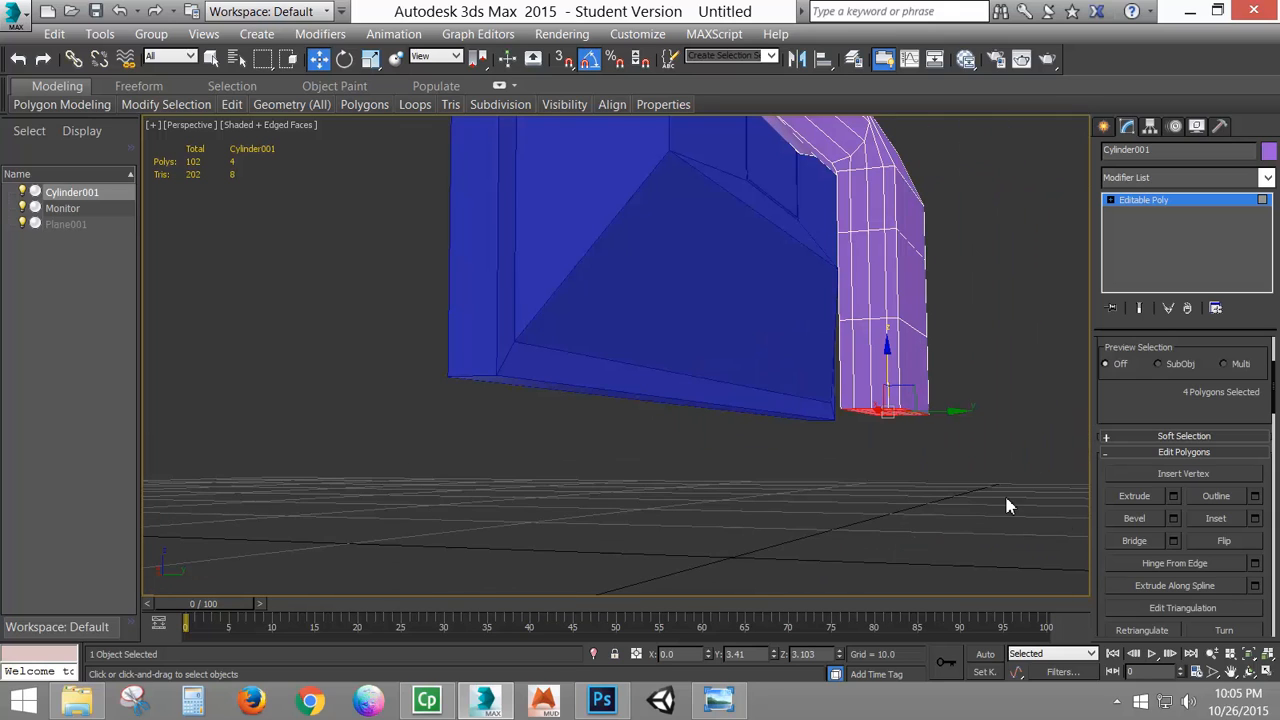
left_click(1173, 498)
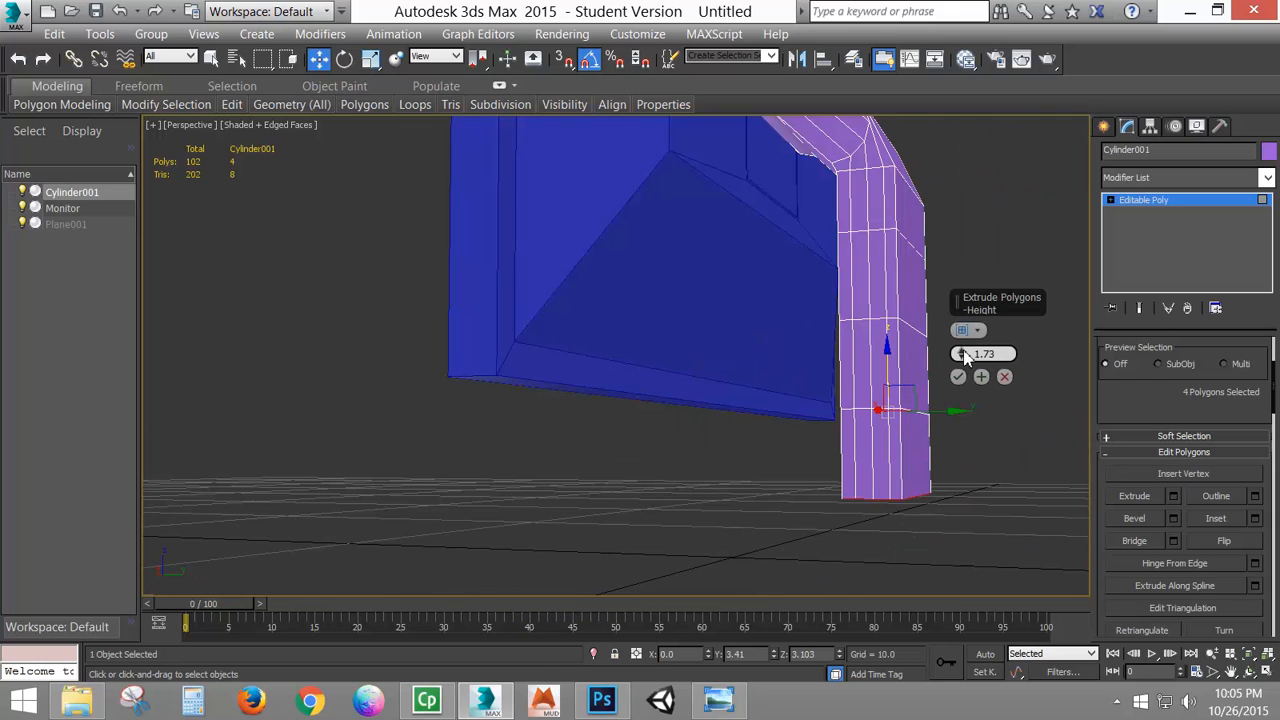
left_click(1003, 376)
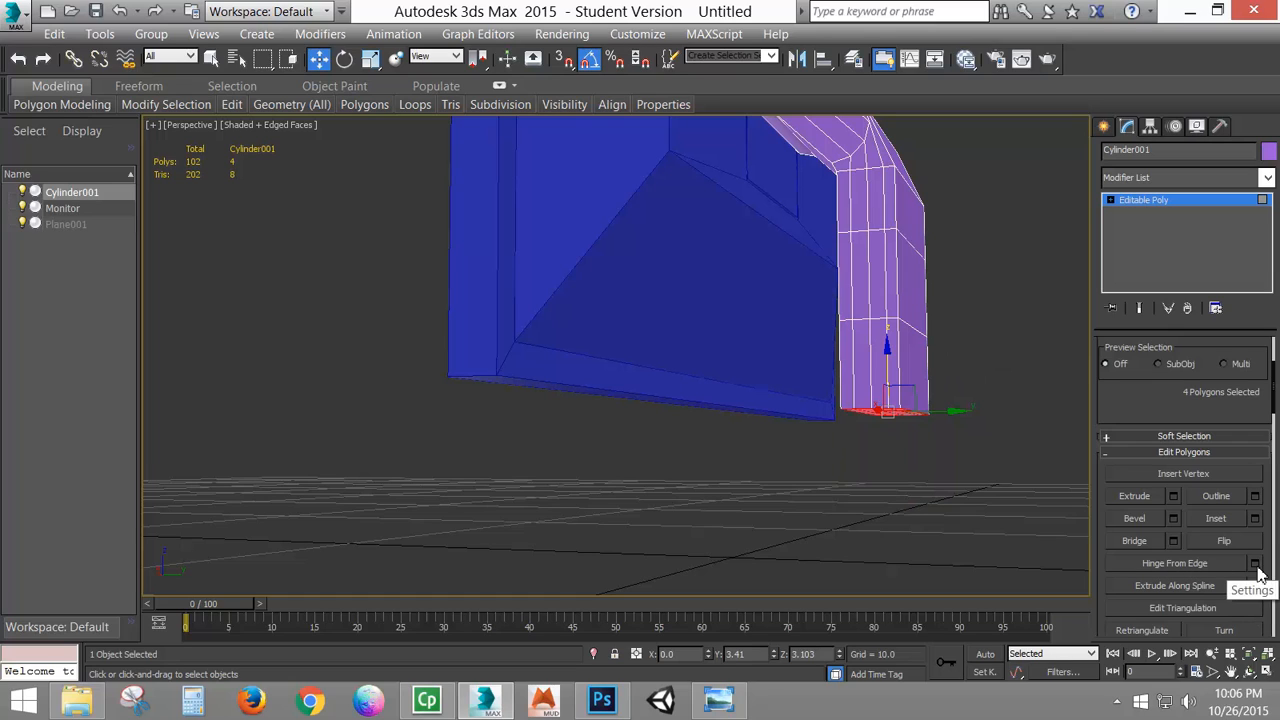
- Hinge the arm's bottom polygons from their edge nearest the monitor at an angle of 45 degrees
left_click(1255, 566)
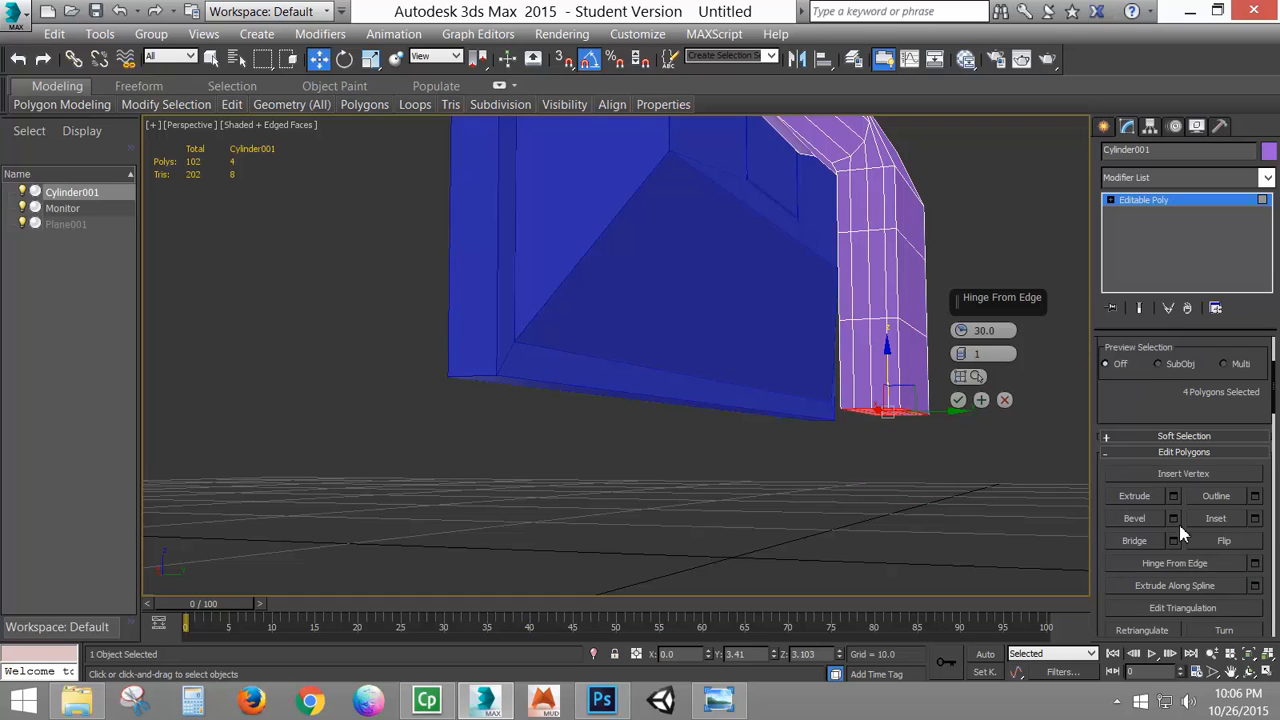
middle_click_drag(940, 493, 974, 434, "alt")
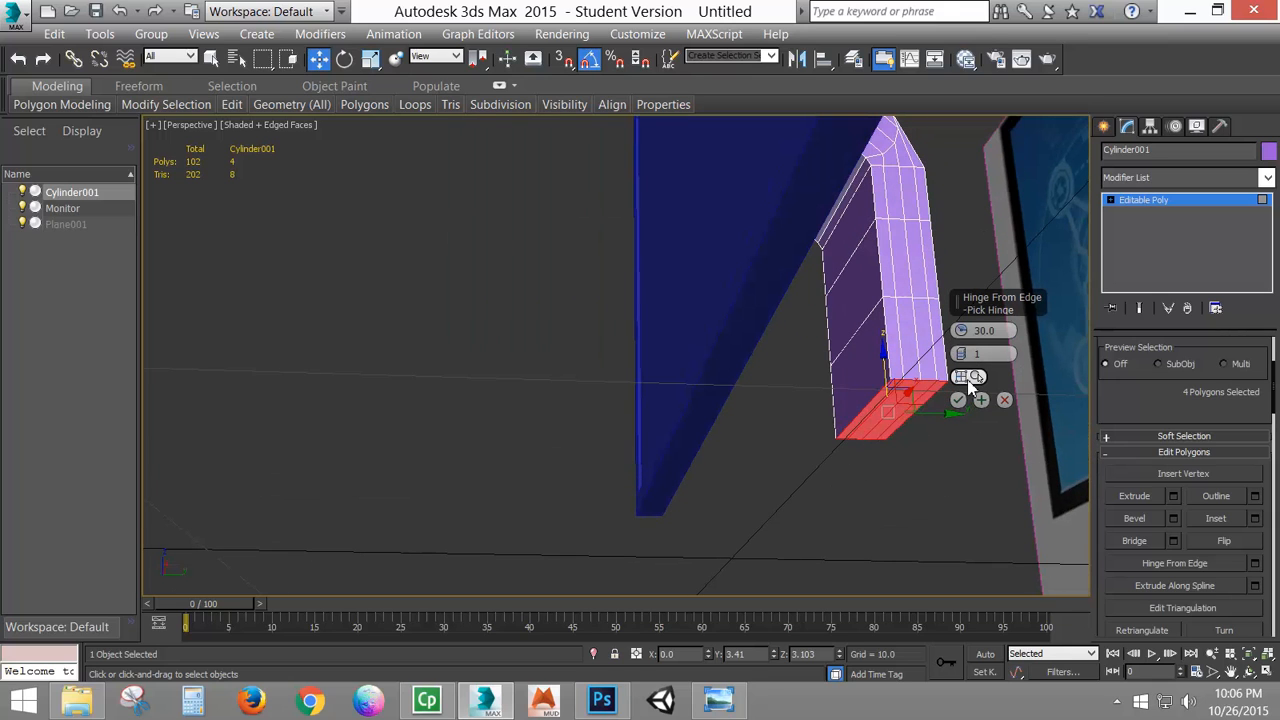
left_click(970, 385)
left_click(881, 397)
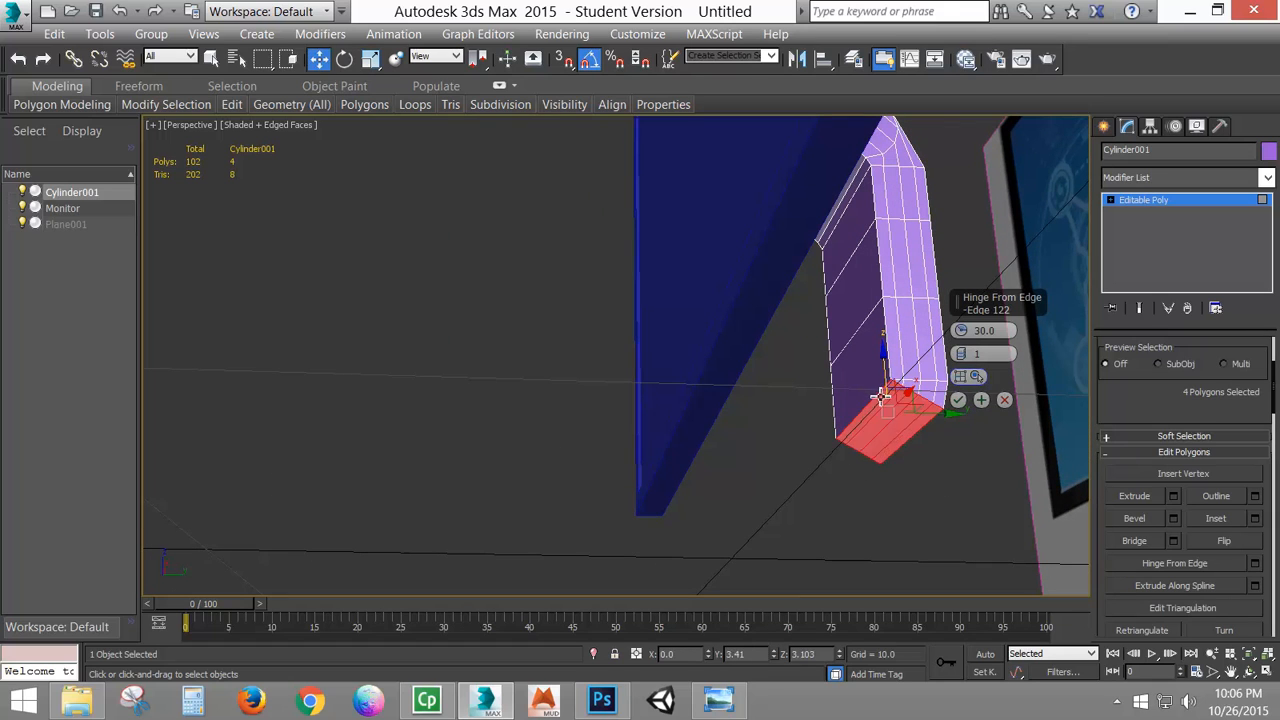
middle_click_drag(894, 513, 872, 535, "alt")
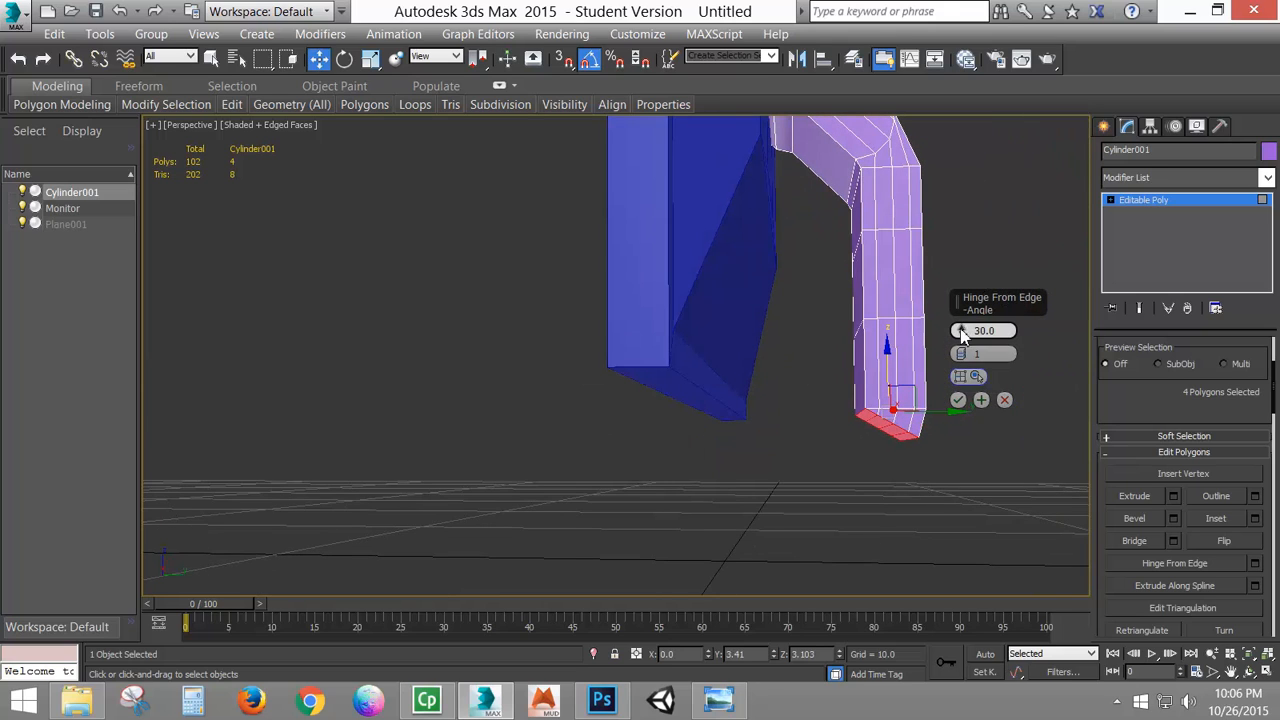
left_click_drag(963, 333, 961, 302)
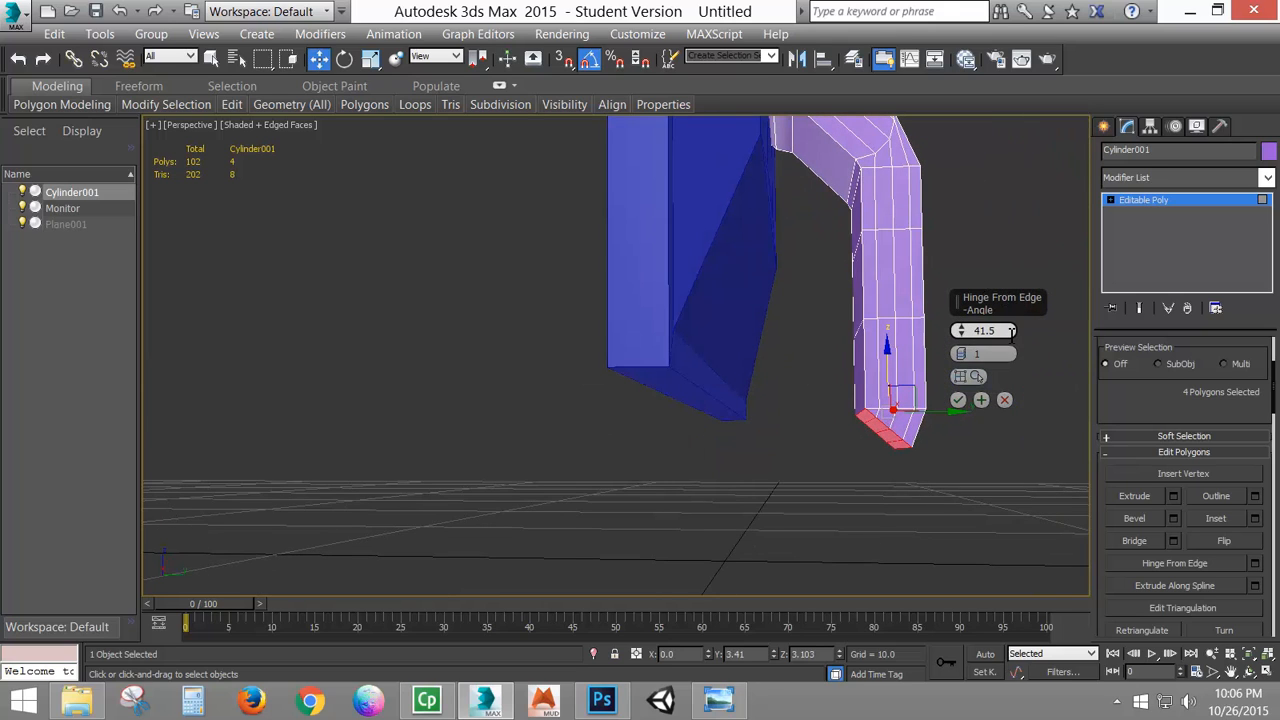
type("45")
key("Return")
- Set the hinge to 4 segments and apply it to the arm's bottom polygons
left_click(993, 353)
left_click(961, 354)
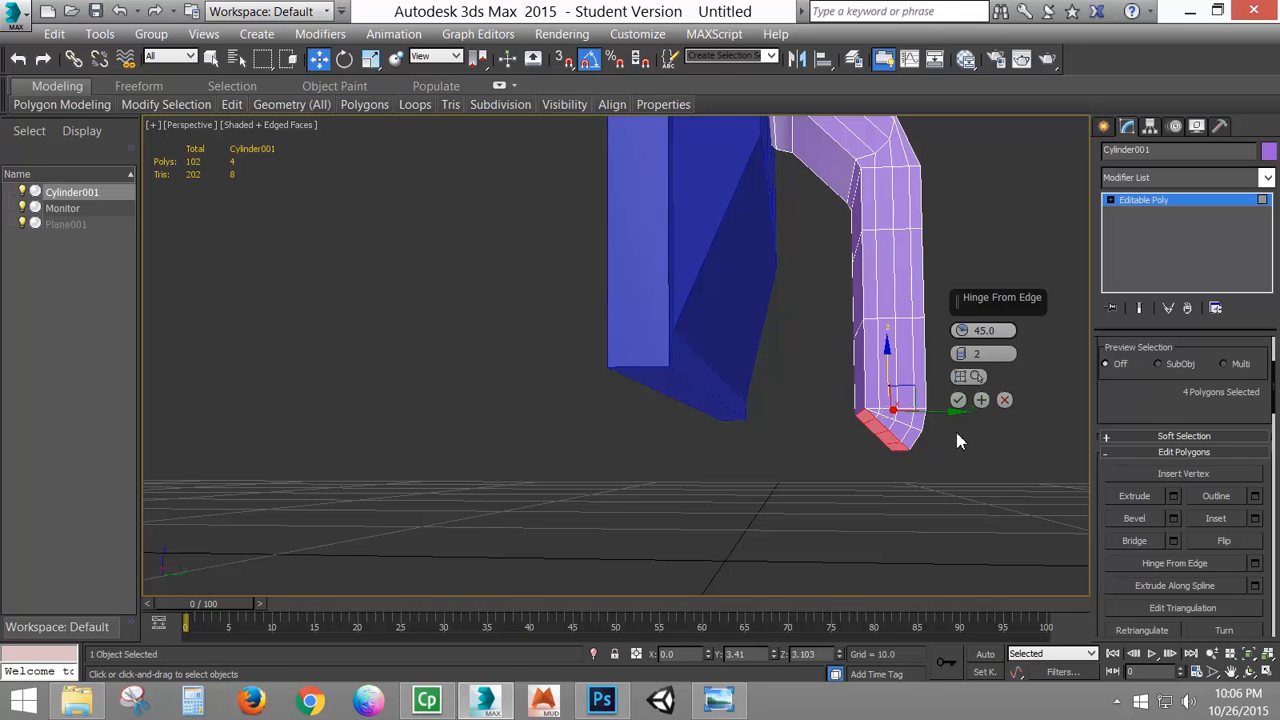
left_click(961, 354)
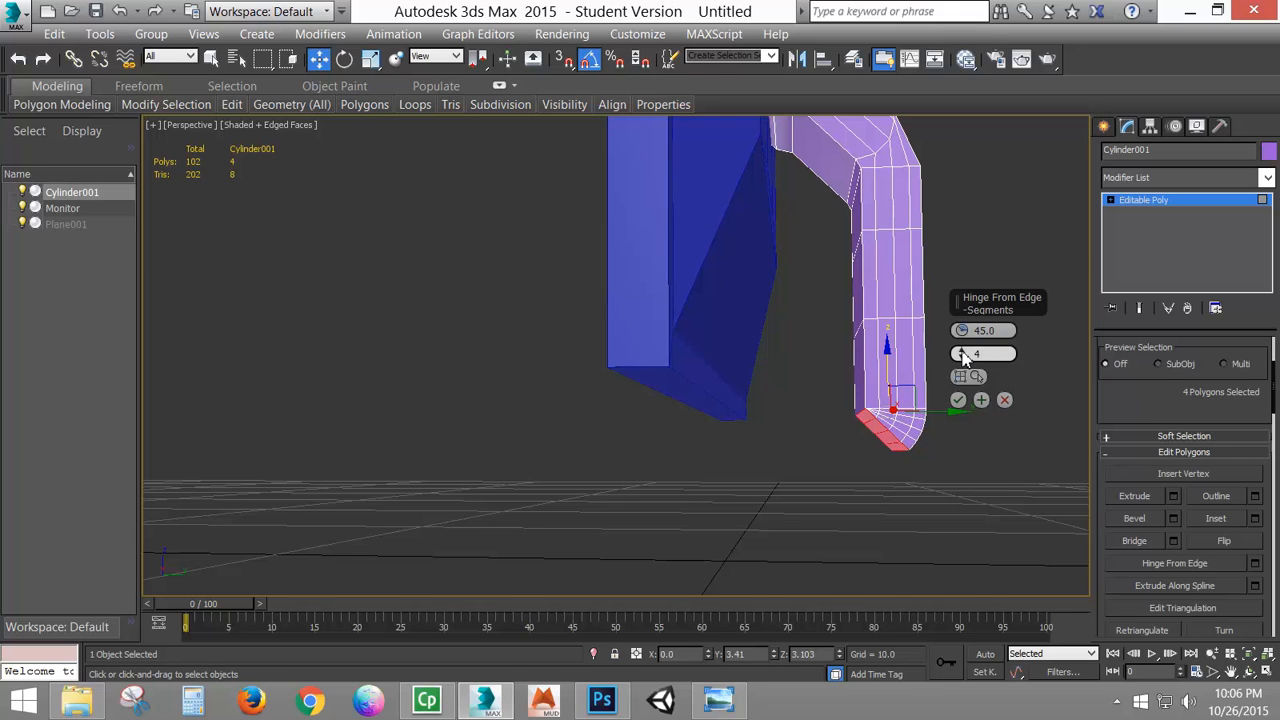
left_click(961, 354)
middle_click_drag(926, 474, 906, 457, "alt")
scroll(875, 428, "up", 3)
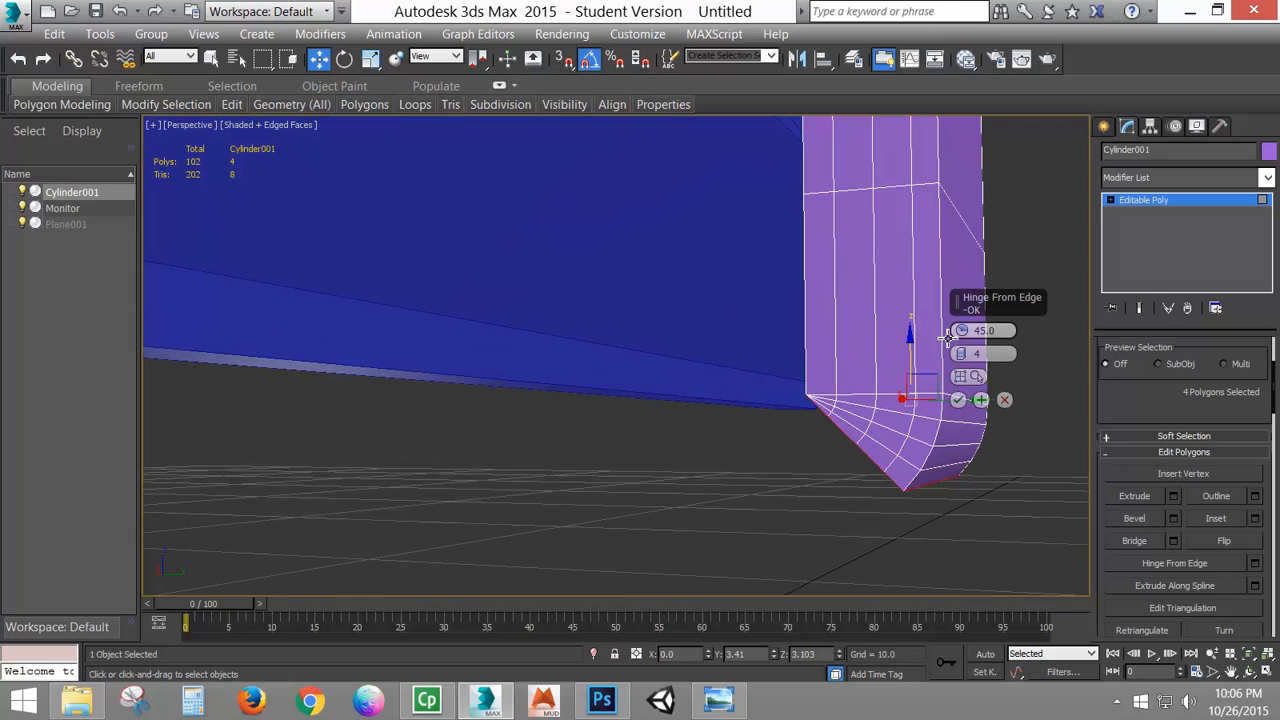
left_click(957, 400)
- Remove two alternate edges converging at the hinge corner on each side of the arm's lower bend
scroll(862, 435, "up", 2)
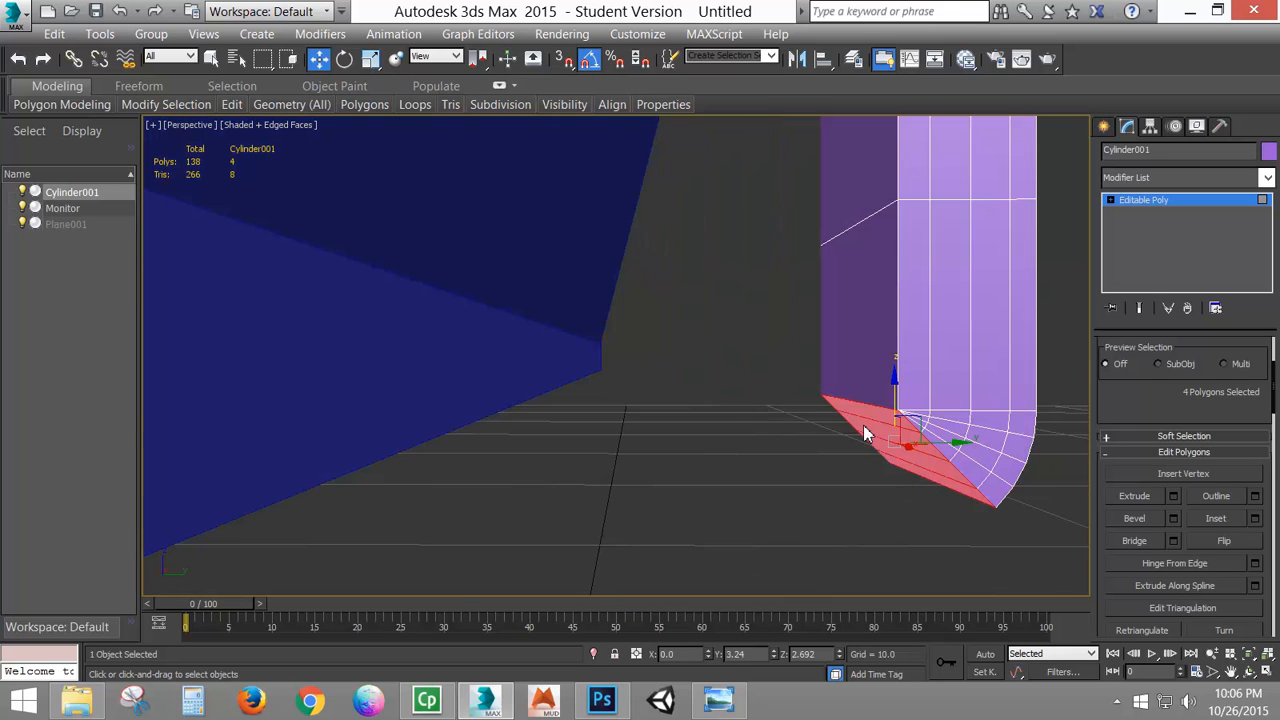
scroll(862, 438, "up", 3)
scroll(921, 443, "up", 1)
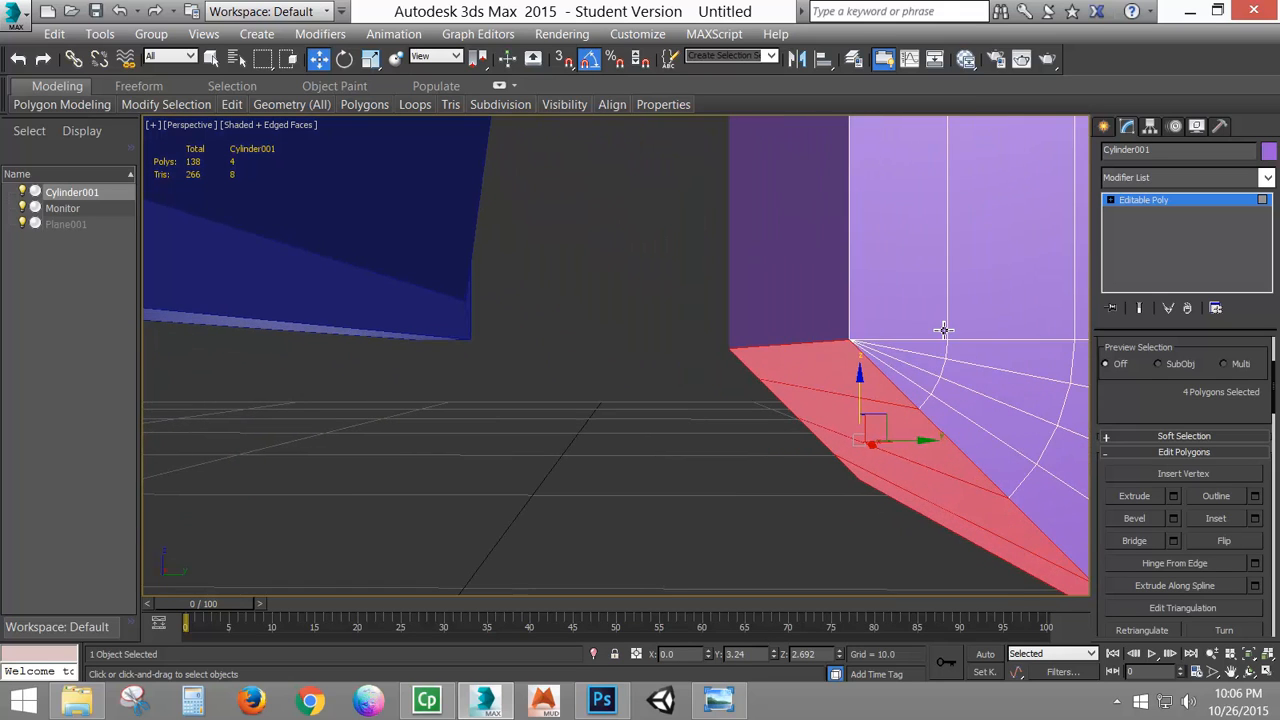
left_click(1109, 201)
left_click(1137, 225)
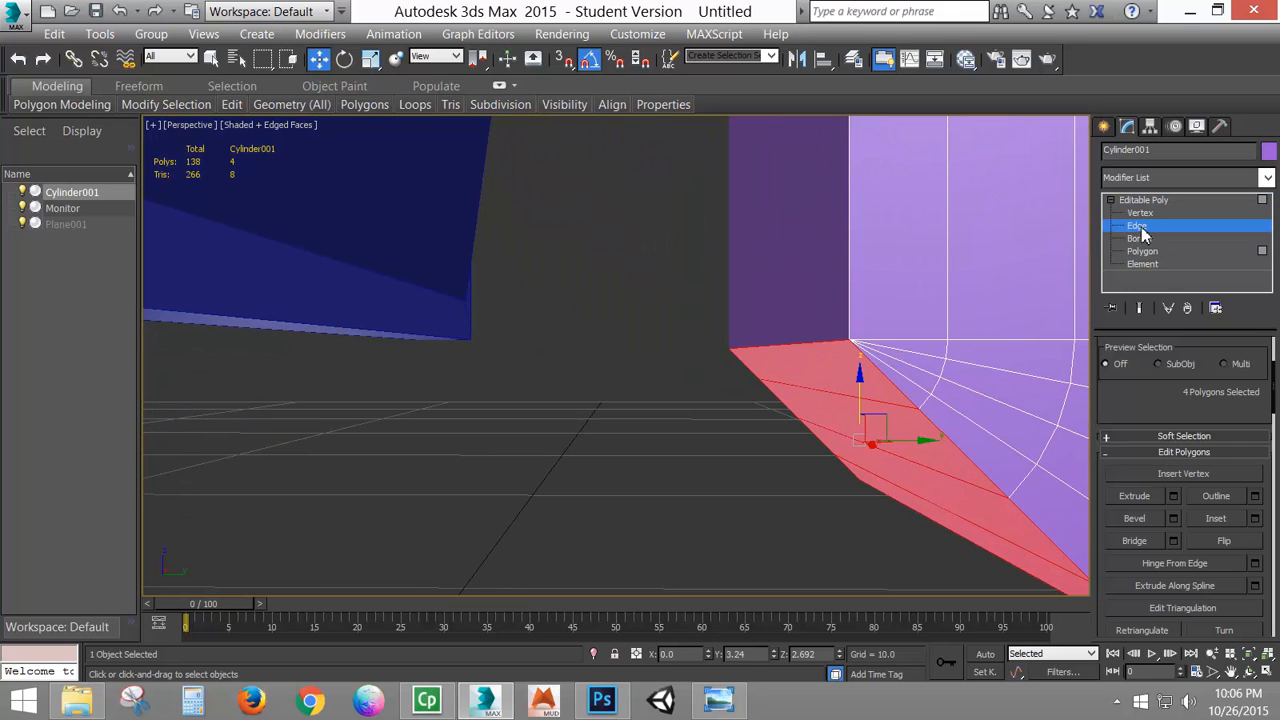
left_click(929, 357)
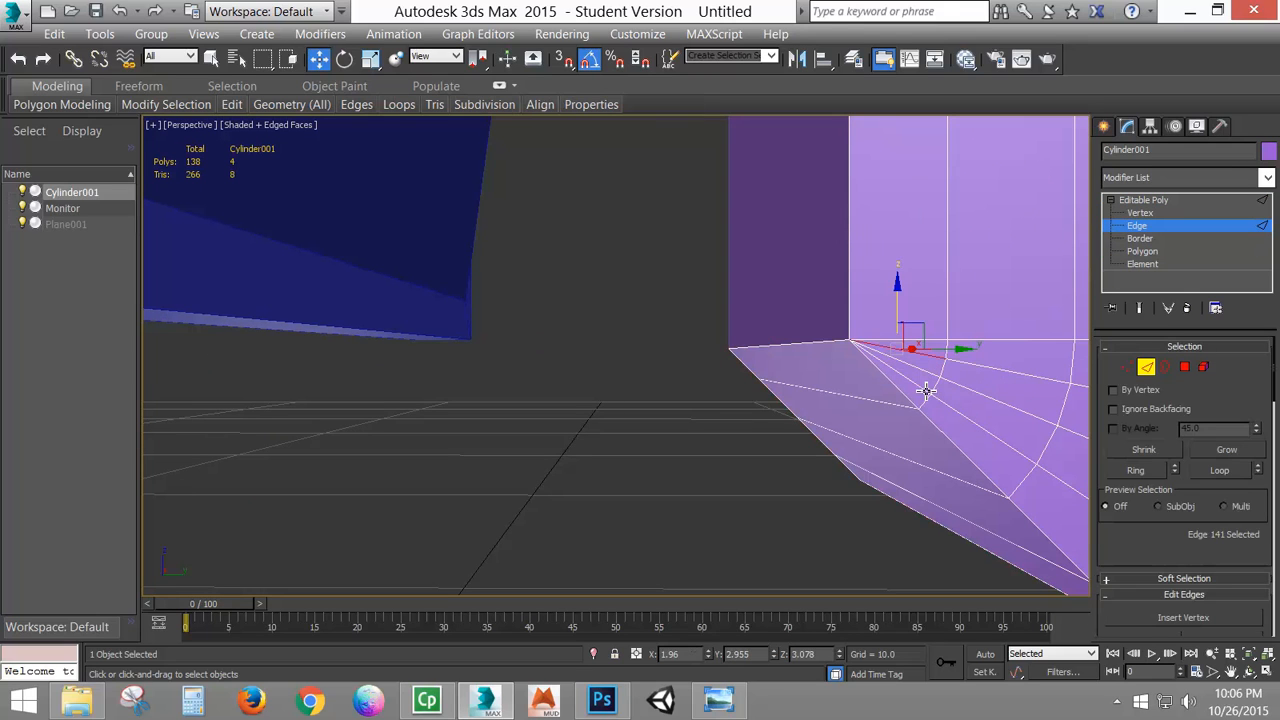
left_click(920, 382, "ctrl")
middle_click_drag(766, 366, 594, 356, "alt")
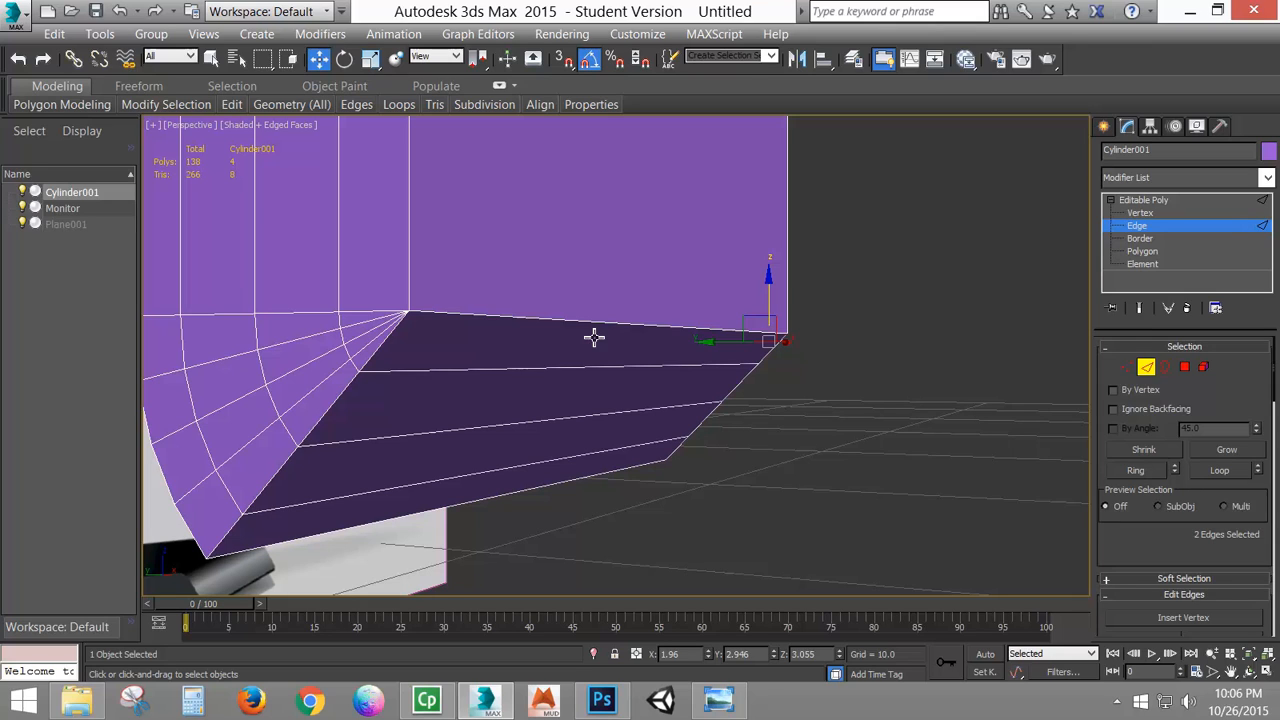
left_click(356, 325, "ctrl")
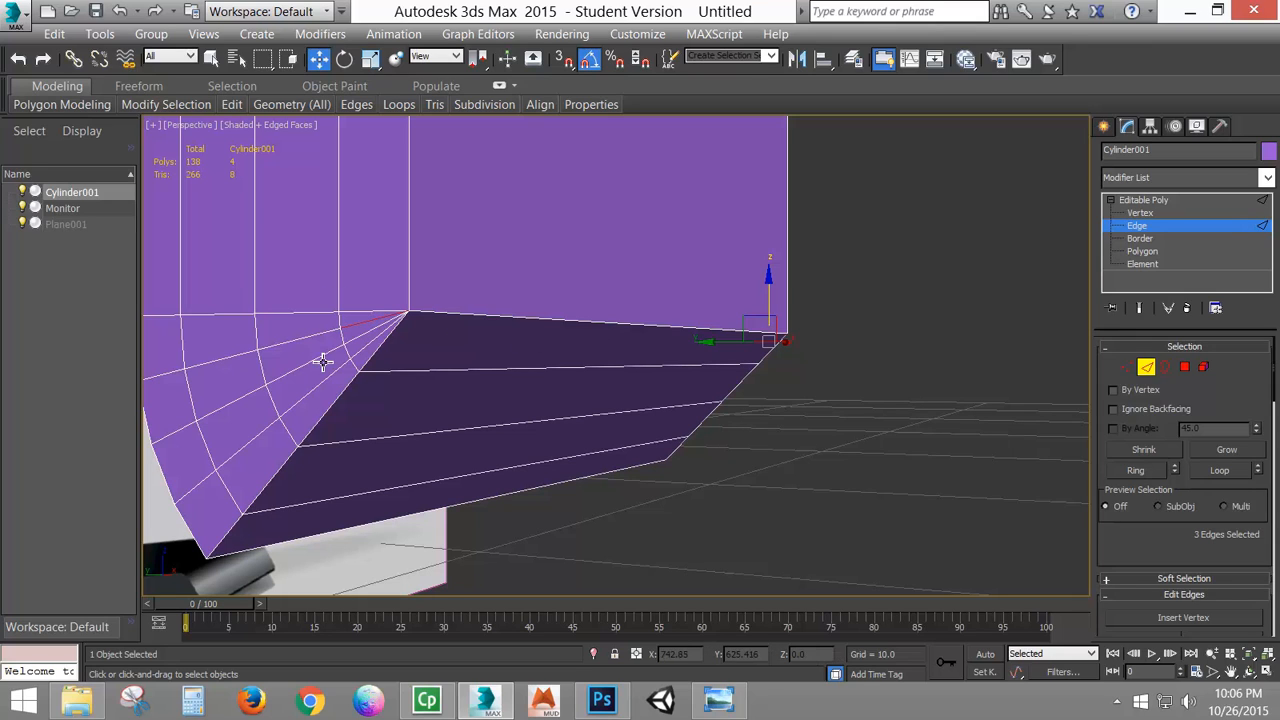
left_click(364, 351, "ctrl")
middle_click_drag(474, 371, 502, 369, "alt")
scroll(540, 351, "up", 1)
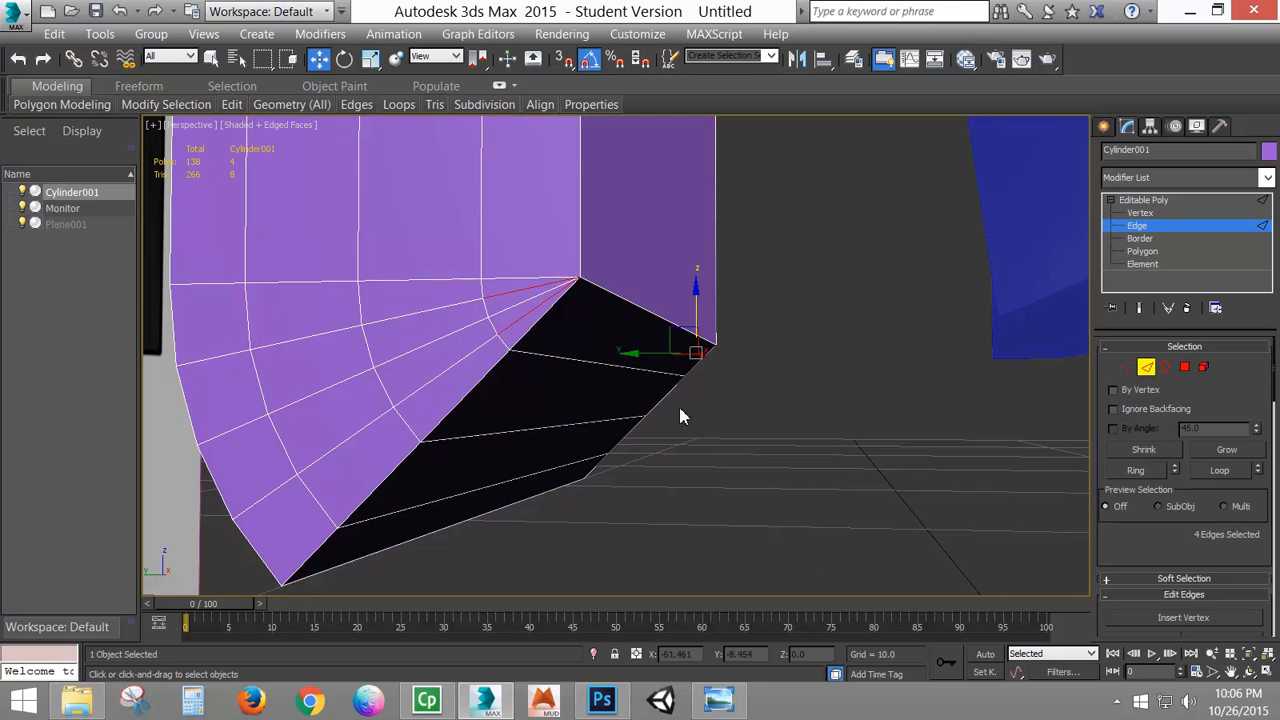
scroll(1184, 554, "down", 4)
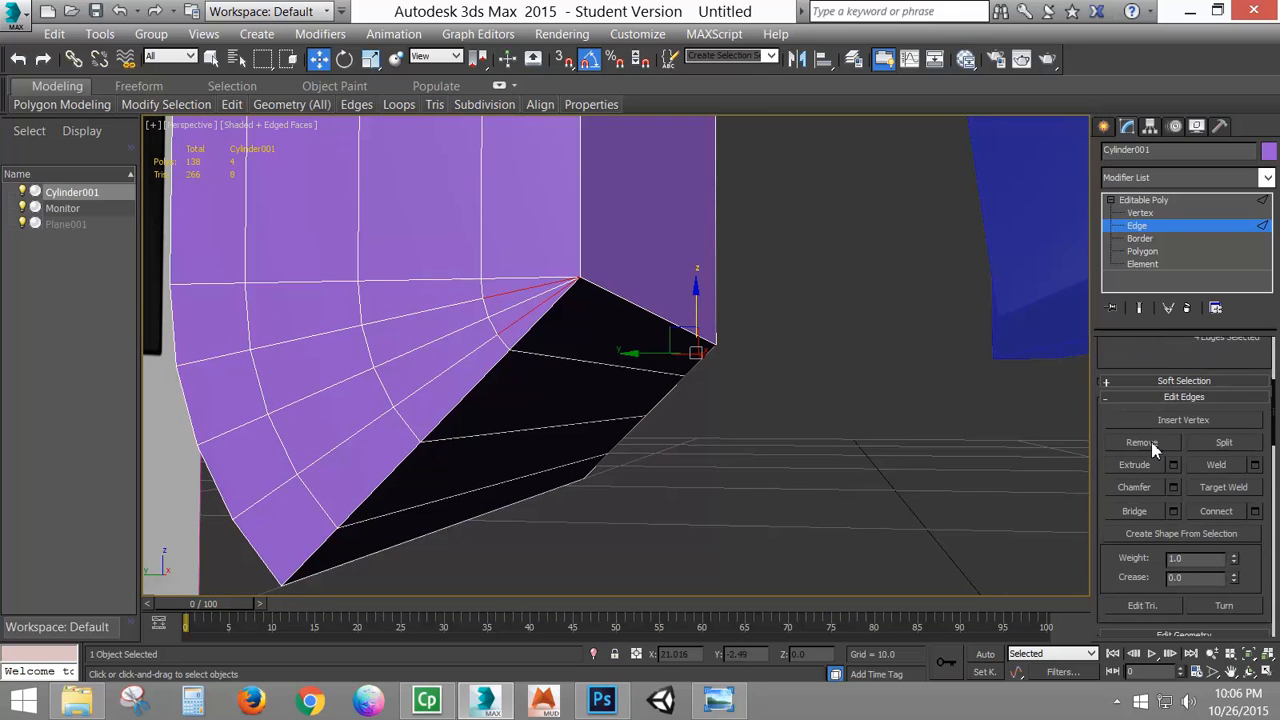
left_click(1153, 446)
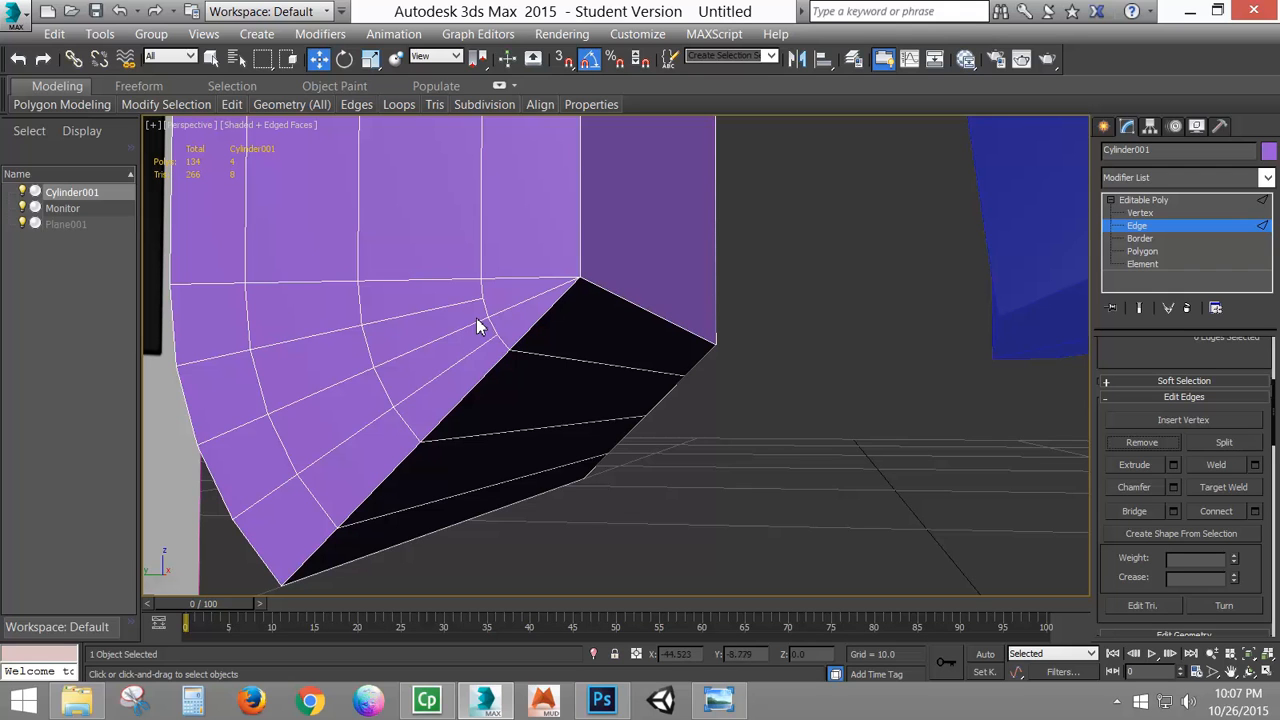
- Return to polygon editing with the angled bottom polygons selected and compare the bend with the reference photo
scroll(613, 342, "down", 5)
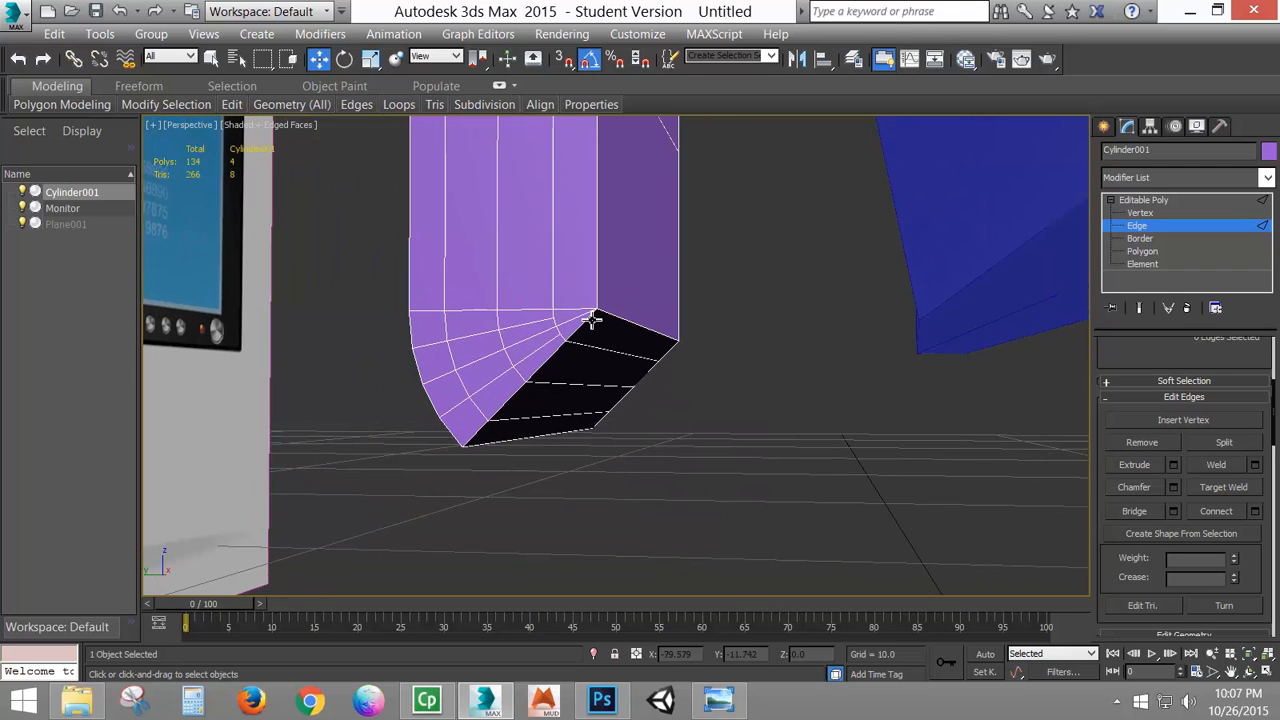
middle_click_drag(680, 397, 860, 205, "alt")
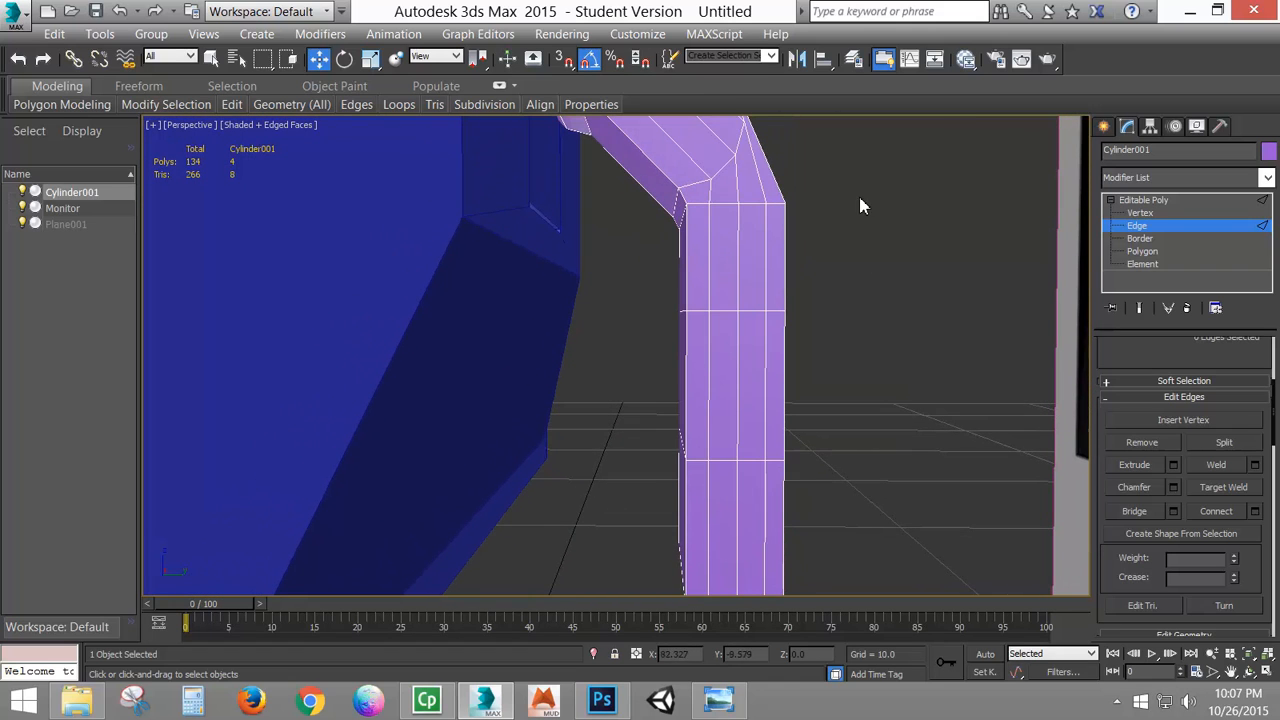
middle_click_drag(729, 303, 777, 370, "alt")
scroll(1123, 357, "up", 5)
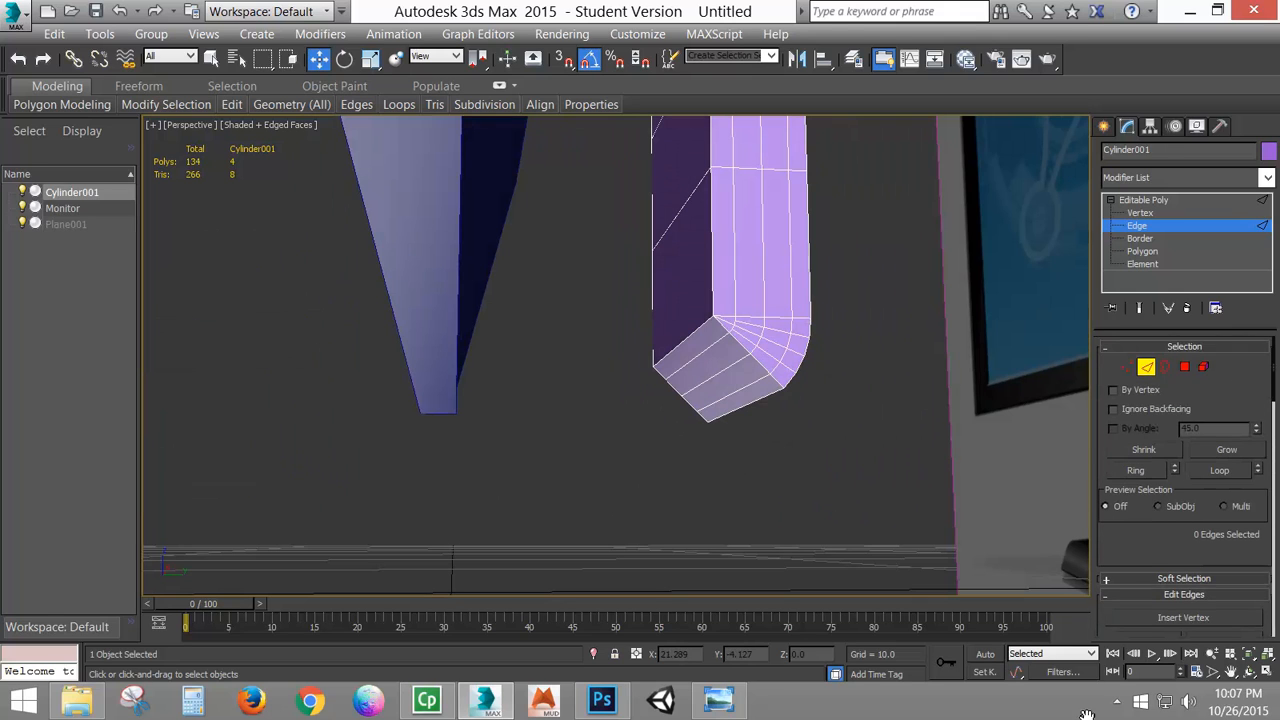
left_click(1184, 366)
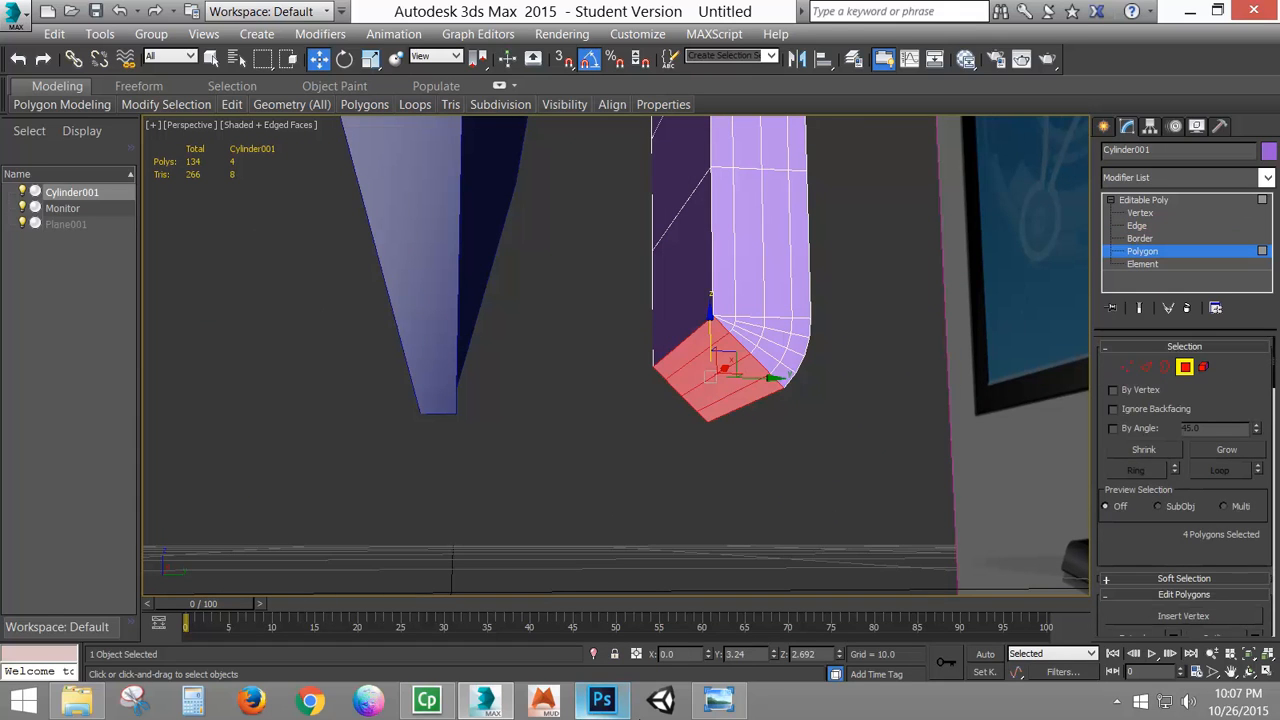
left_click(718, 698)
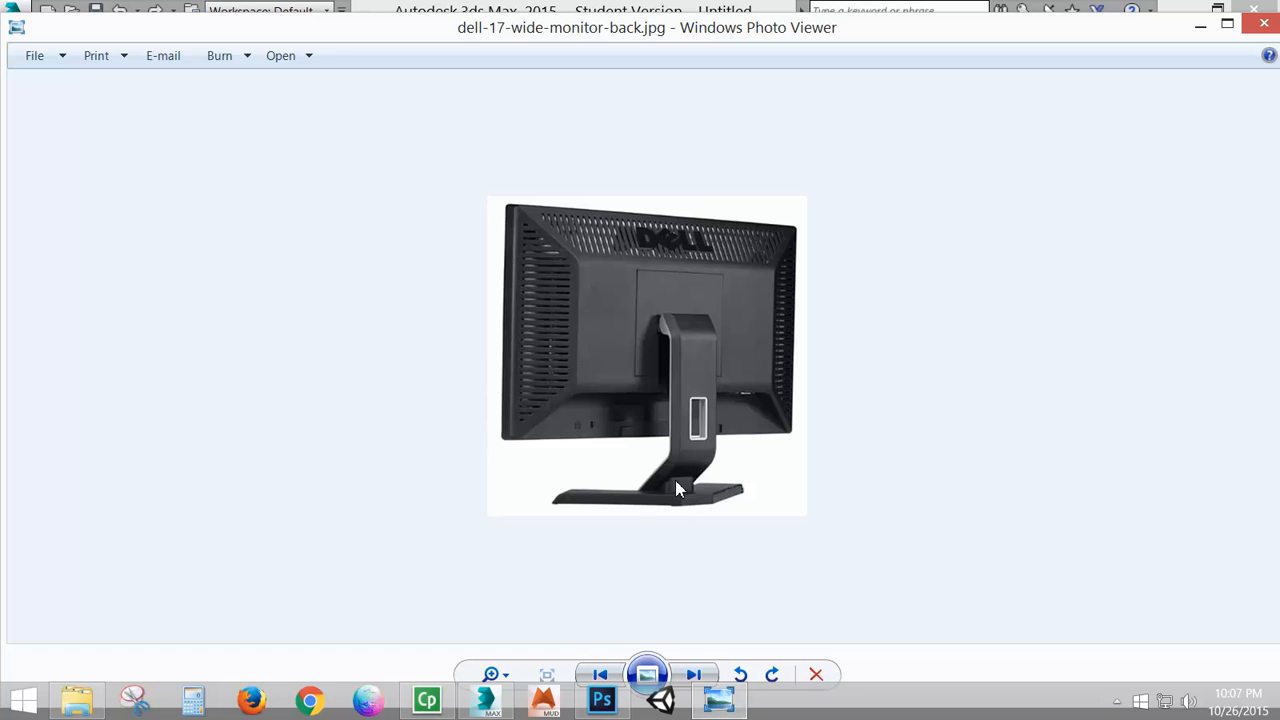
left_click(718, 698)
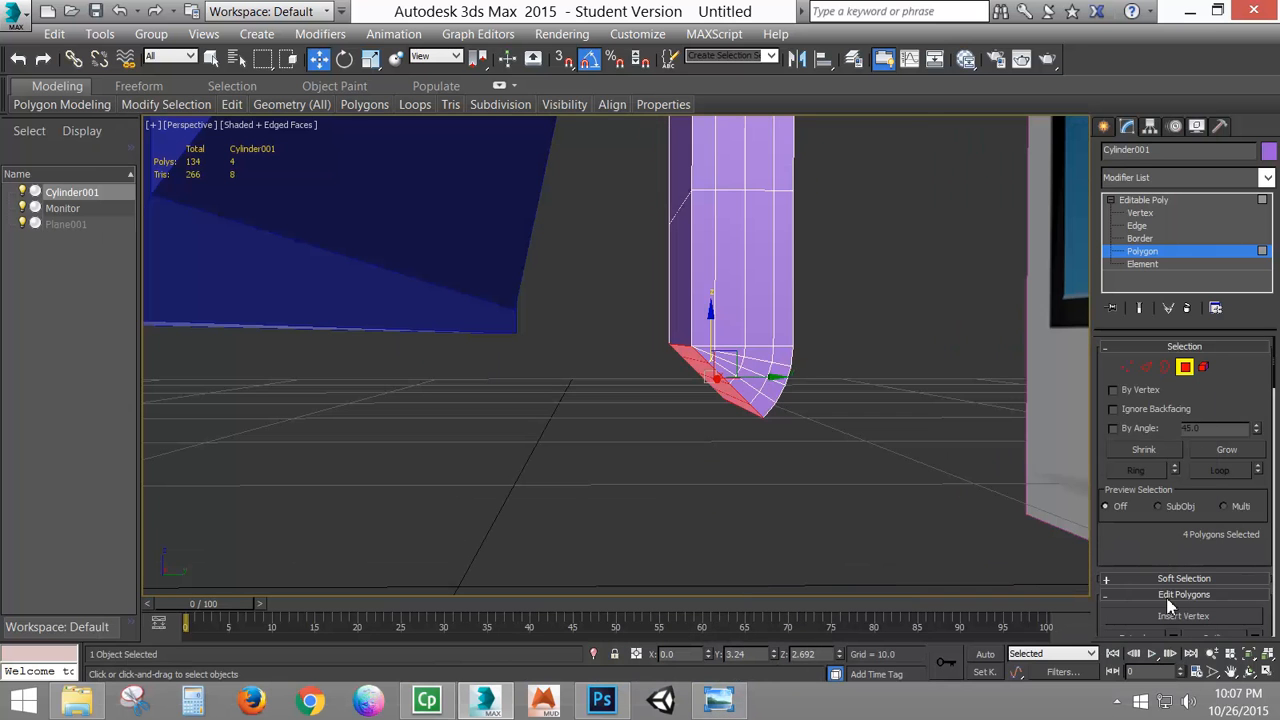
- Extrude the arm's angled bottom polygons by 2.216 to form the slanted lower section
scroll(1143, 531, "down", 4)
left_click(1175, 447)
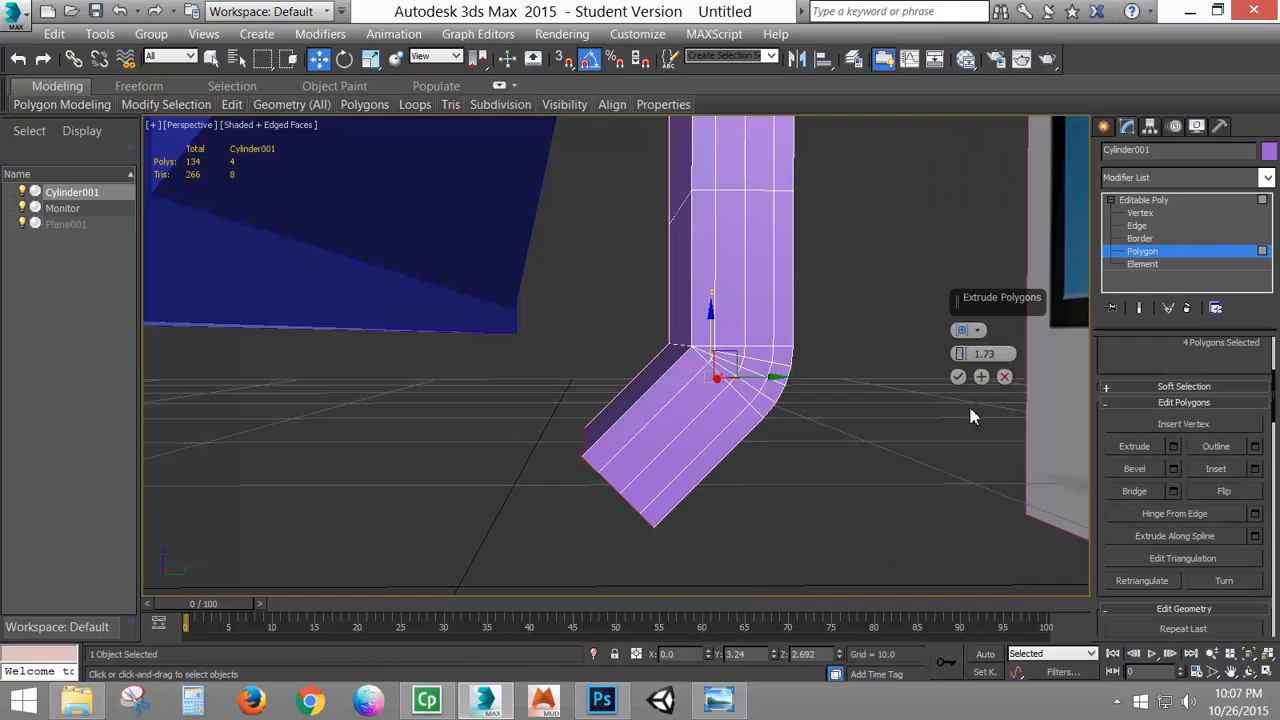
middle_click_drag(594, 377, 549, 243, "alt")
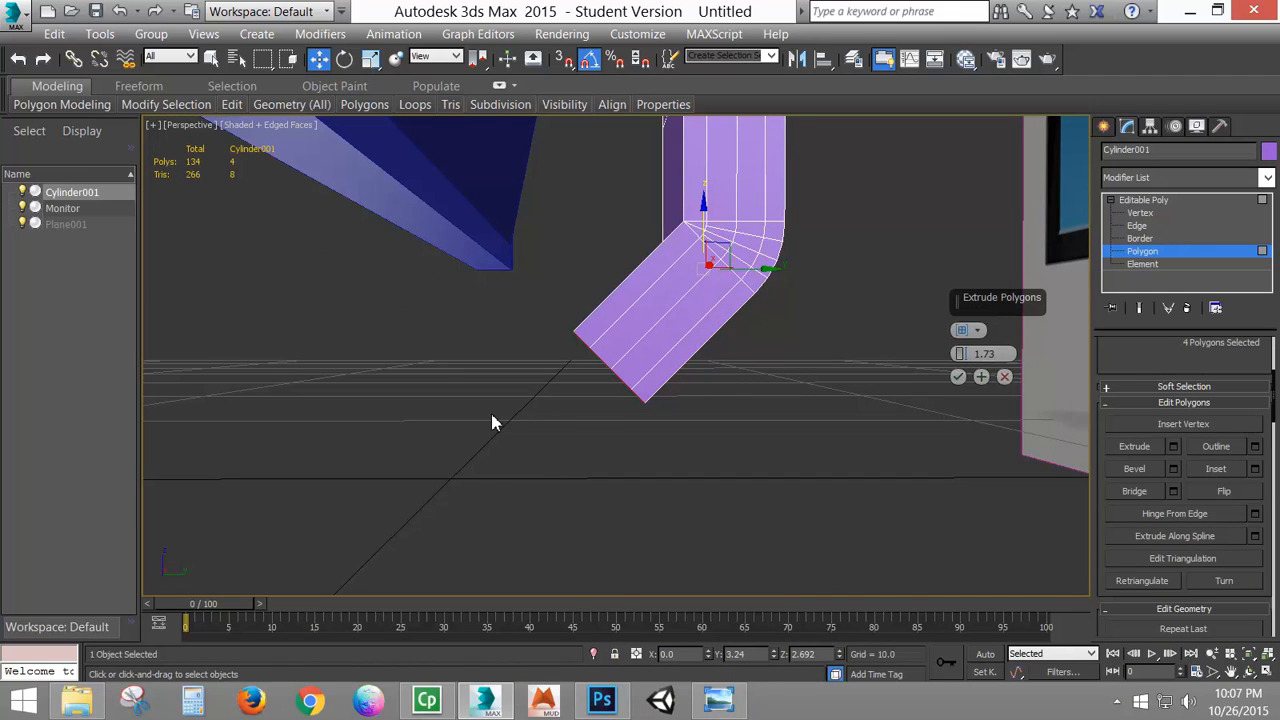
key("l")
middle_click_drag(512, 404, 508, 202)
scroll(508, 204, "down", 3)
middle_click_drag(548, 392, 568, 280)
scroll(570, 351, "up", 3)
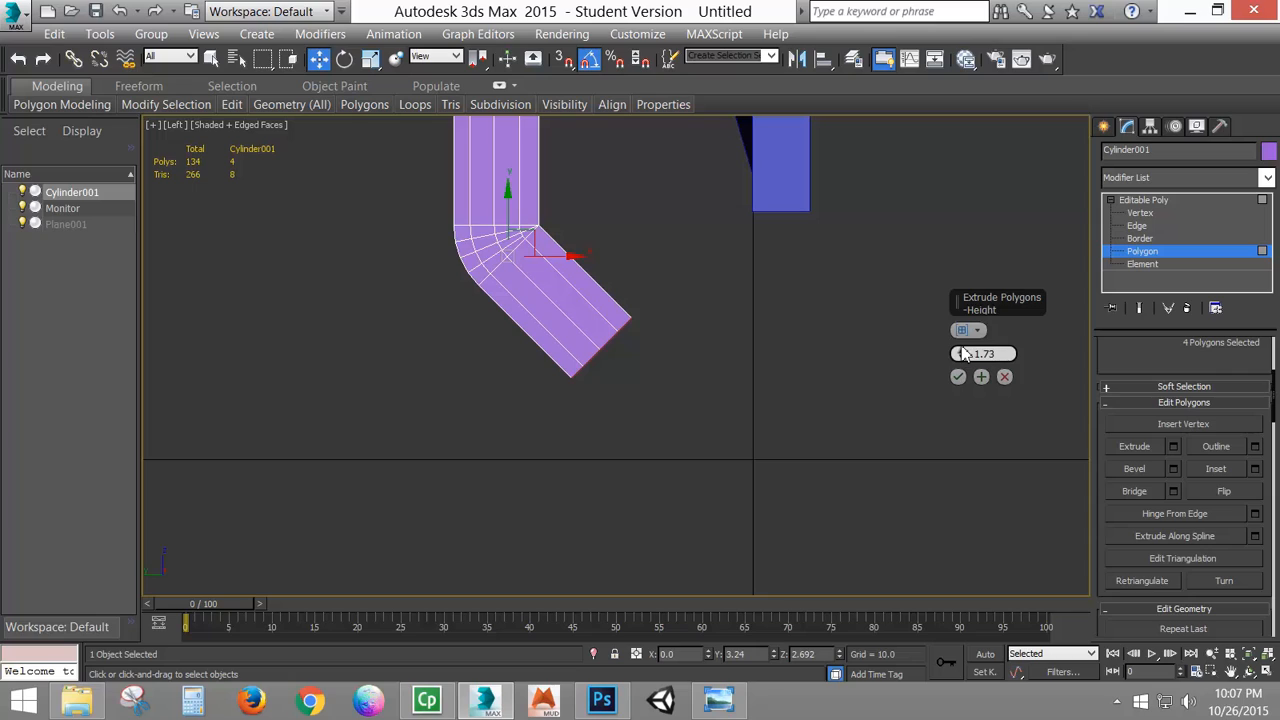
left_click_drag(962, 357, 961, 308)
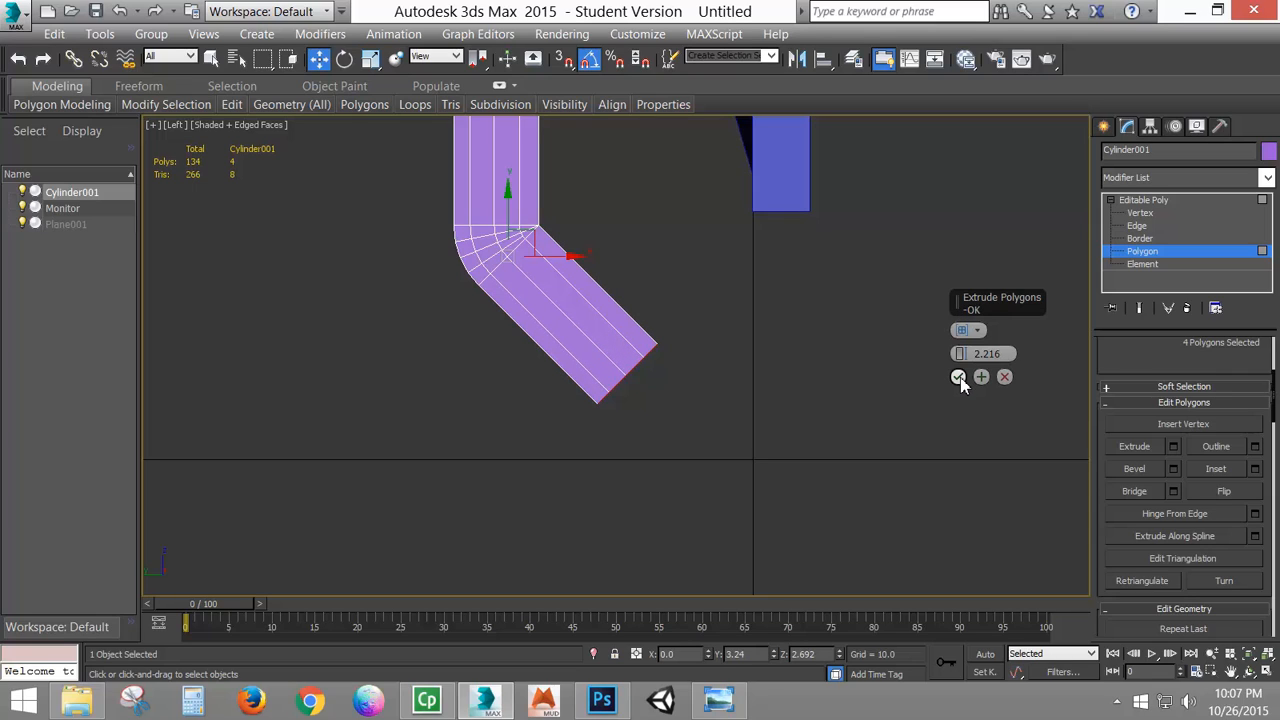
left_click(958, 378)
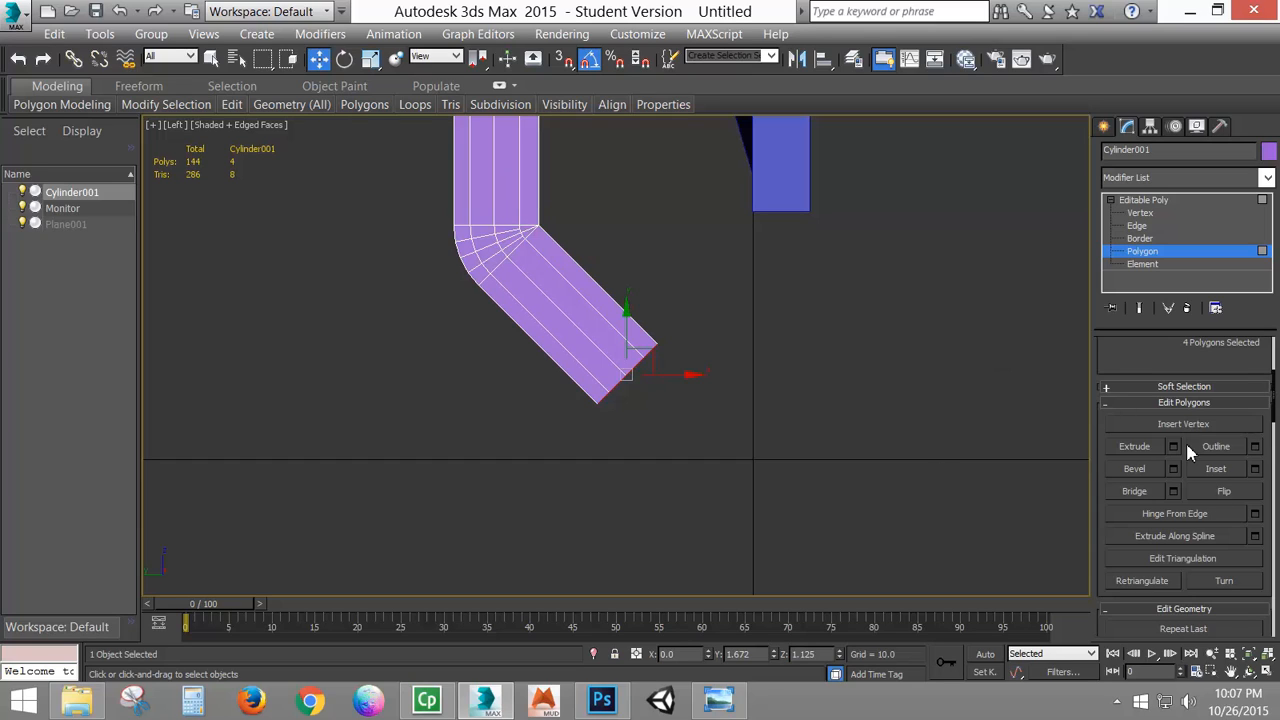
- Hinge the slanted section's end polygons from their lower rear edge at 45 degrees with 4 segments
left_click(1255, 514)
middle_click_drag(709, 376, 755, 373, "alt")
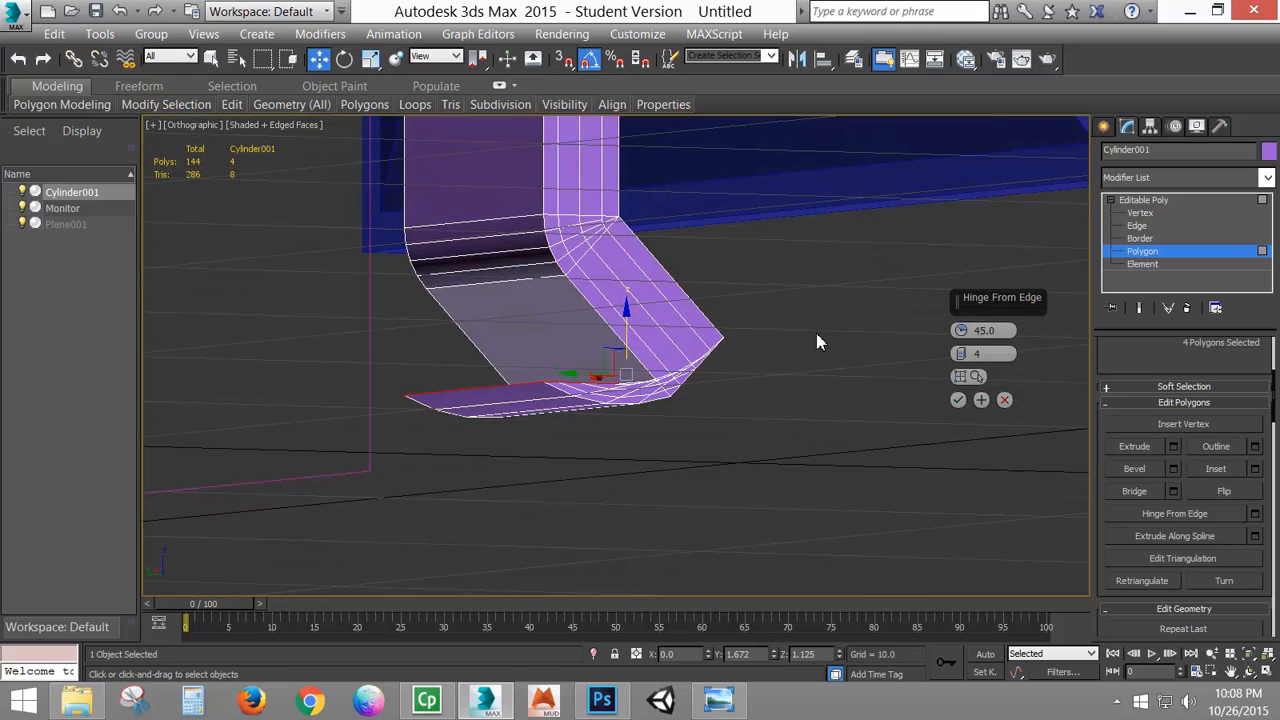
key("p")
middle_click_drag(676, 378, 681, 400, "alt")
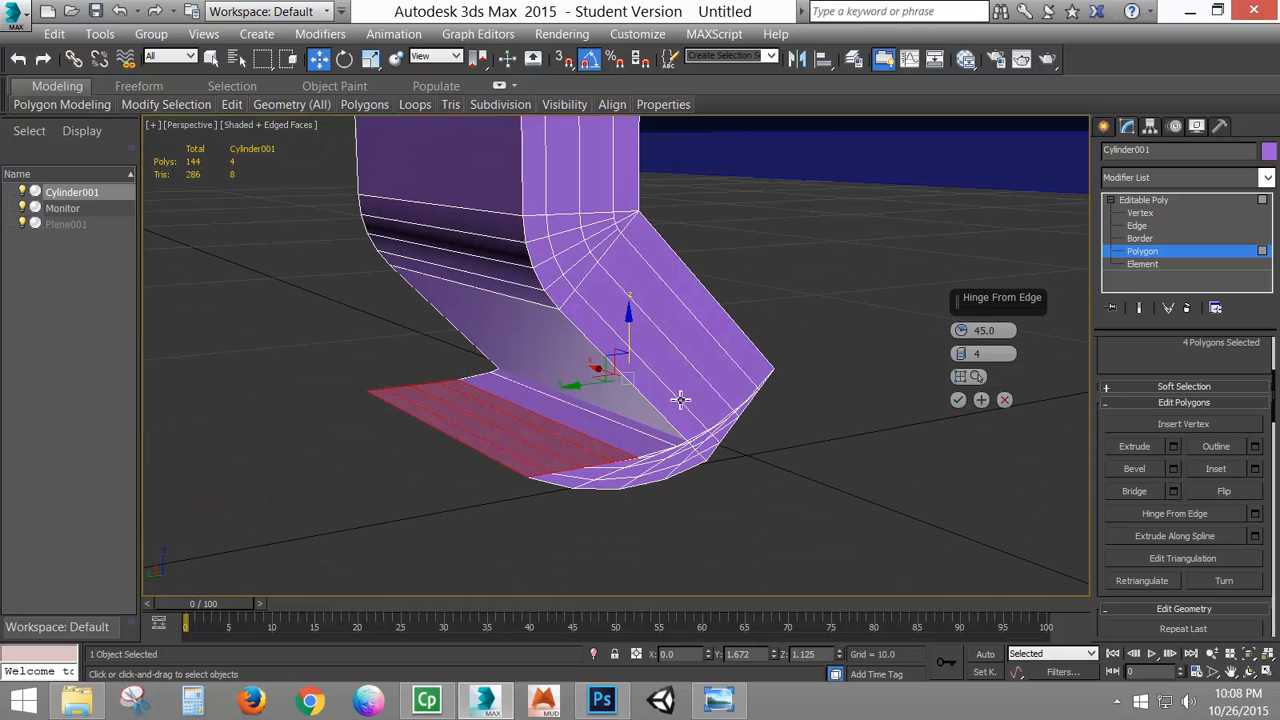
scroll(675, 425, "up", 2)
scroll(680, 400, "up", 1)
left_click(968, 376)
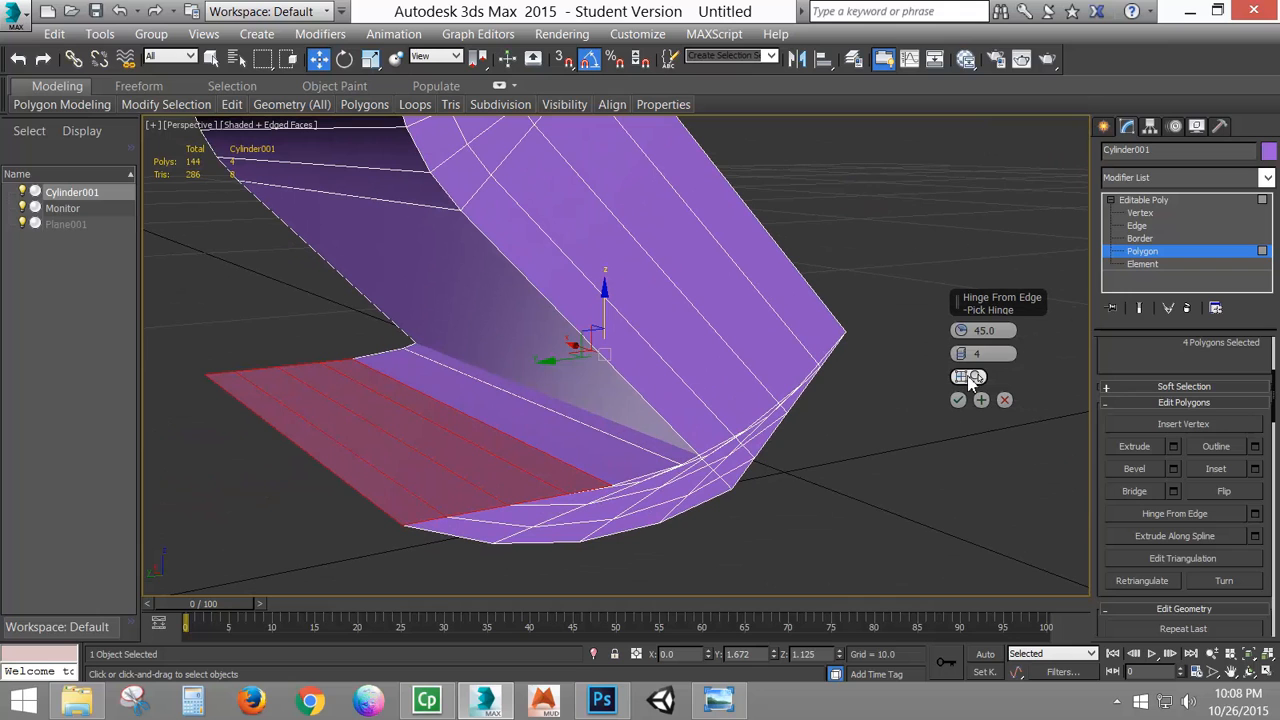
middle_click_drag(827, 418, 720, 400, "alt")
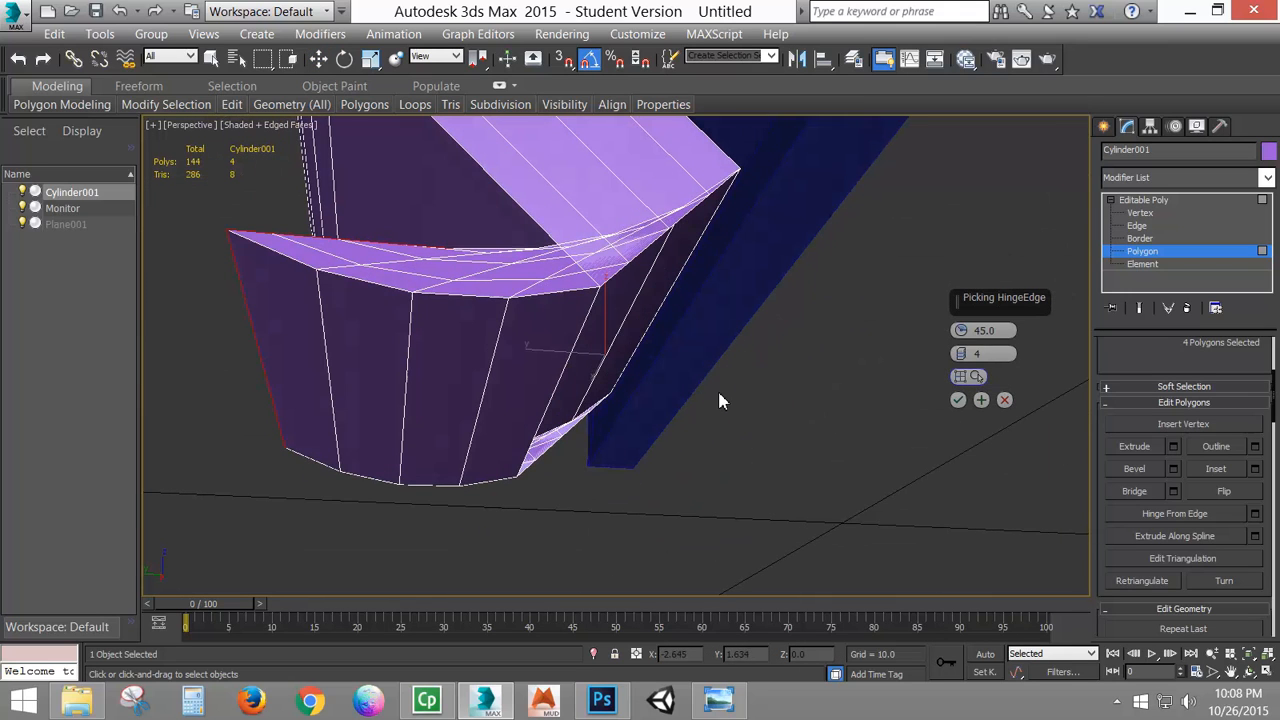
left_click(593, 308)
middle_click_drag(597, 294, 641, 336, "alt")
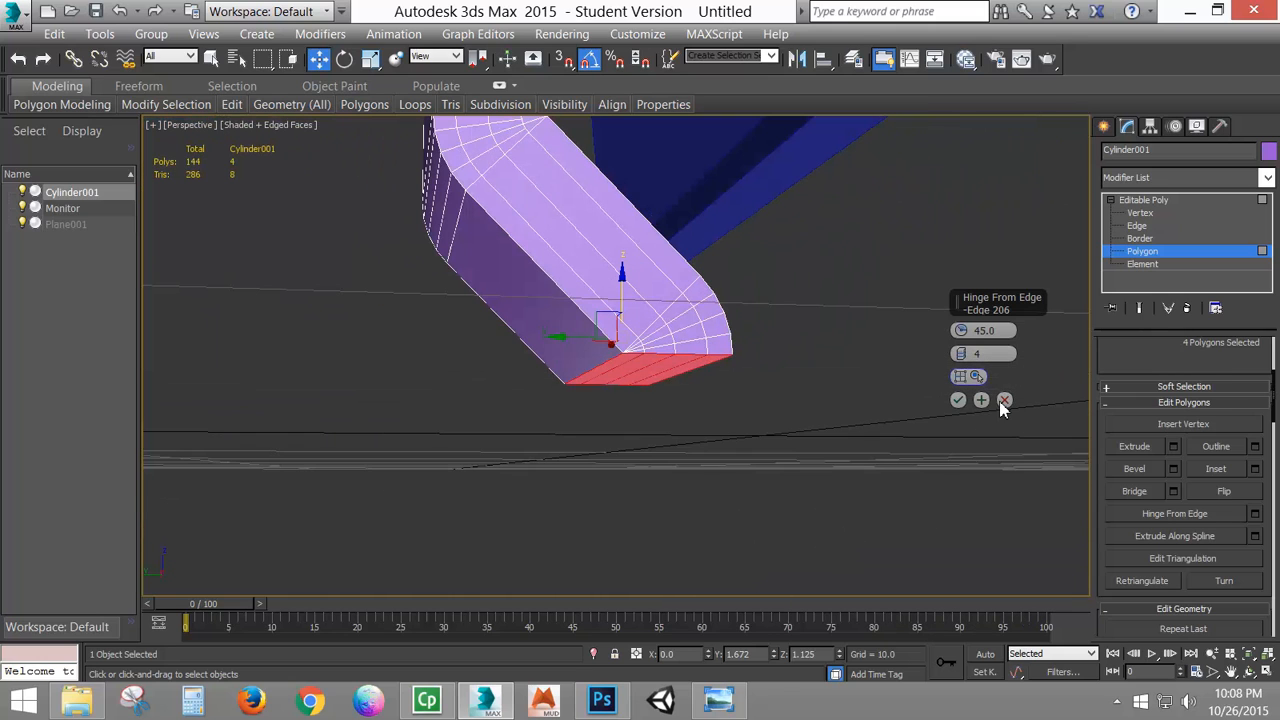
left_click(958, 400)
- Remove two alternate edges meeting at the inner corner of the arm's lowest bend, on both sides of the arm
left_click(1120, 226)
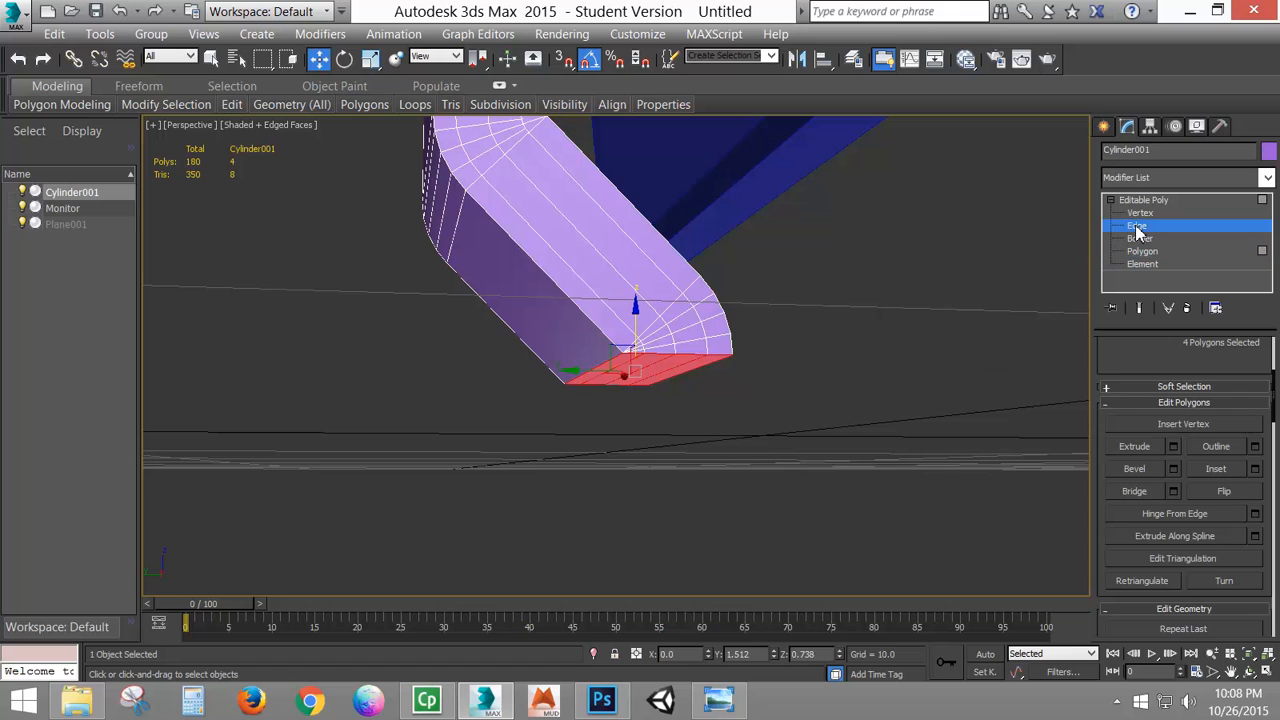
scroll(600, 300, "up", 5)
scroll(714, 266, "up", 2)
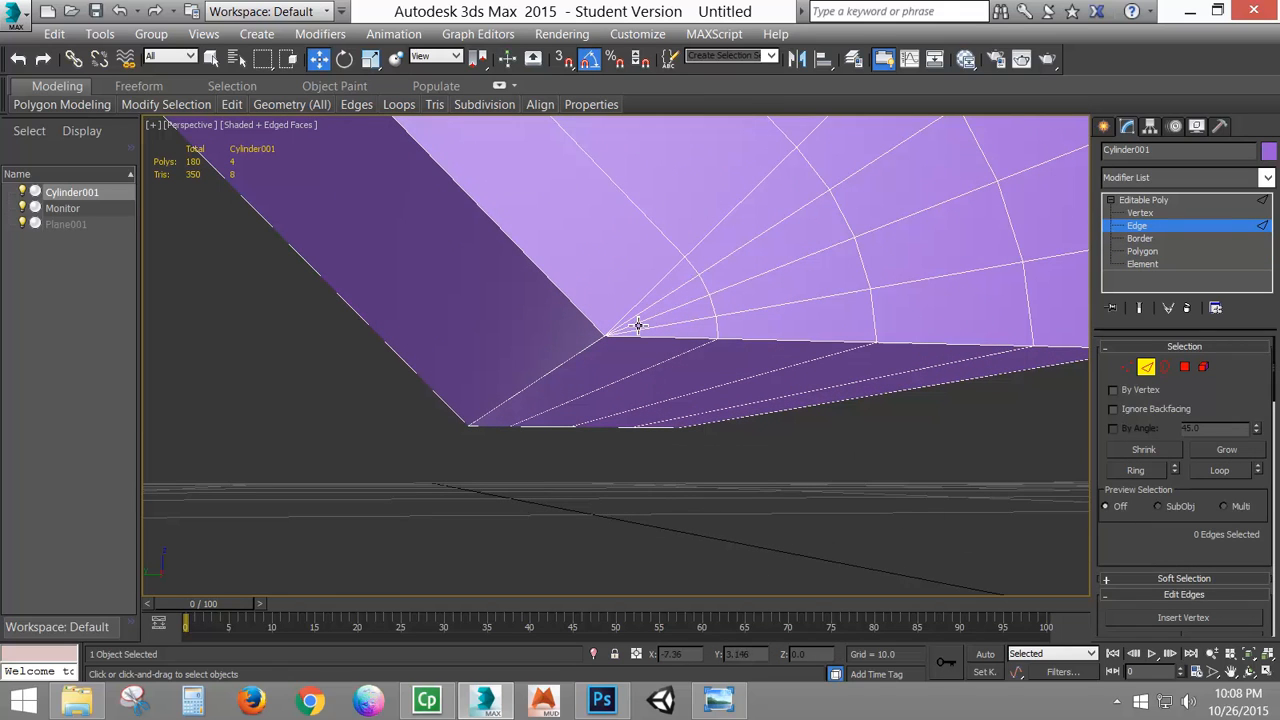
left_click(692, 322)
left_click(688, 287, "ctrl")
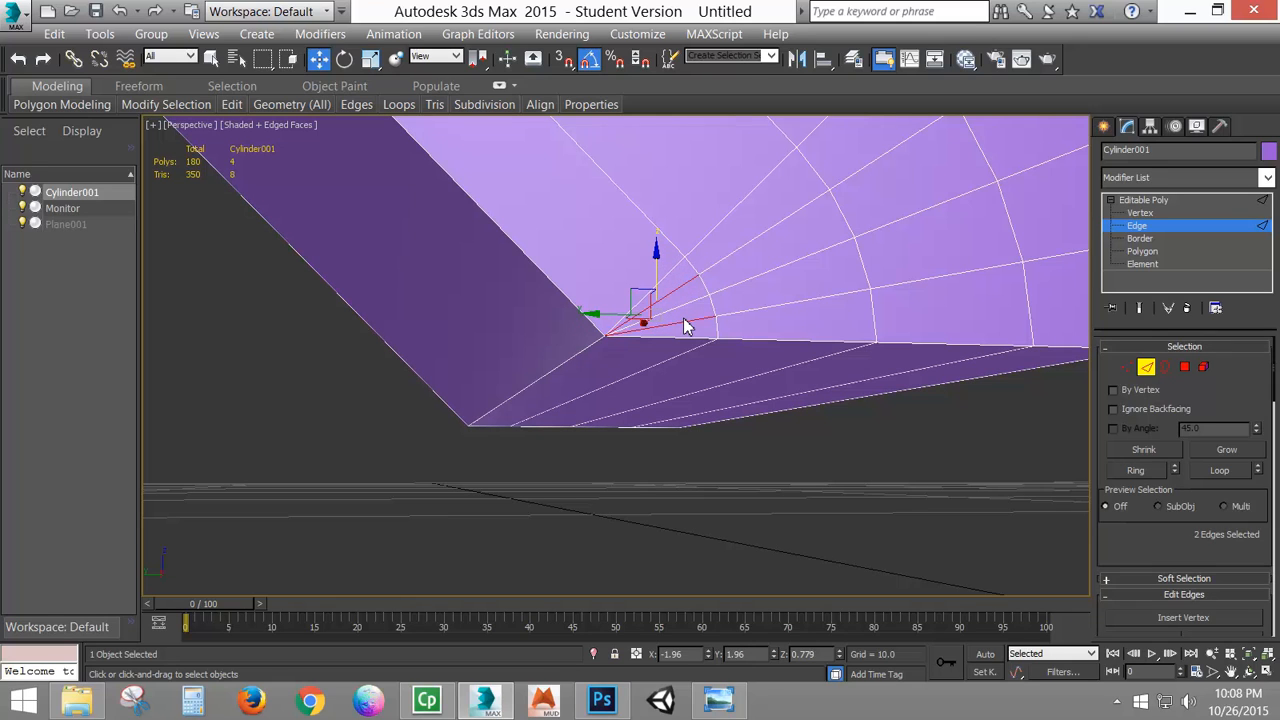
middle_click_drag(563, 277, 526, 308, "alt")
left_click(529, 297, "ctrl")
left_click(550, 362, "ctrl")
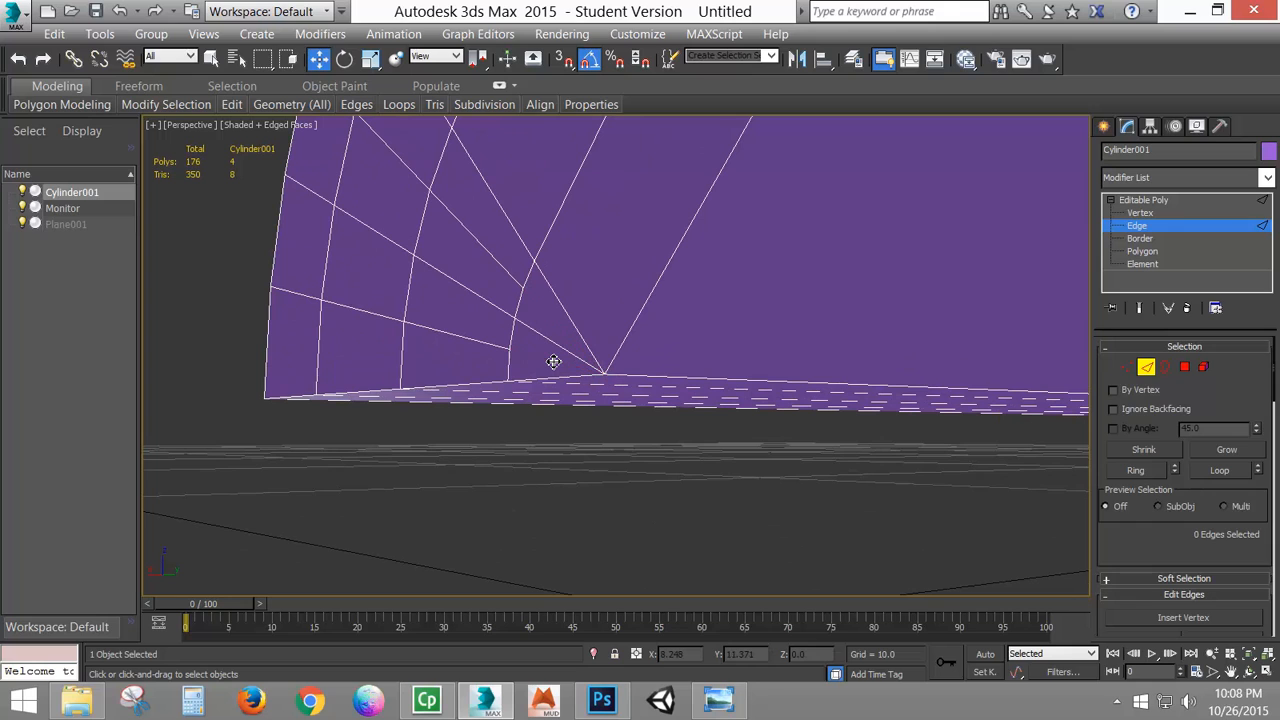
- Extrude the four polygons at the arm's lower end downward by 2.216 and set their Z position to 0
scroll(770, 269, "down", 3)
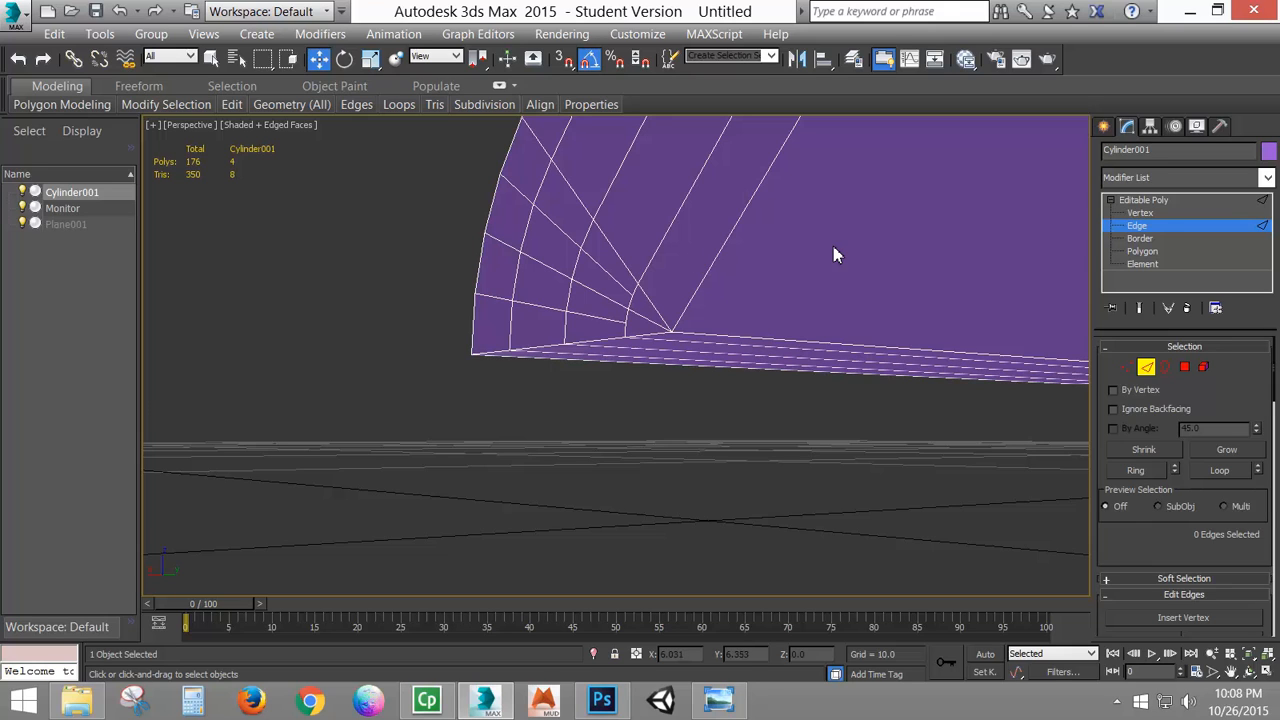
scroll(822, 260, "down", 3)
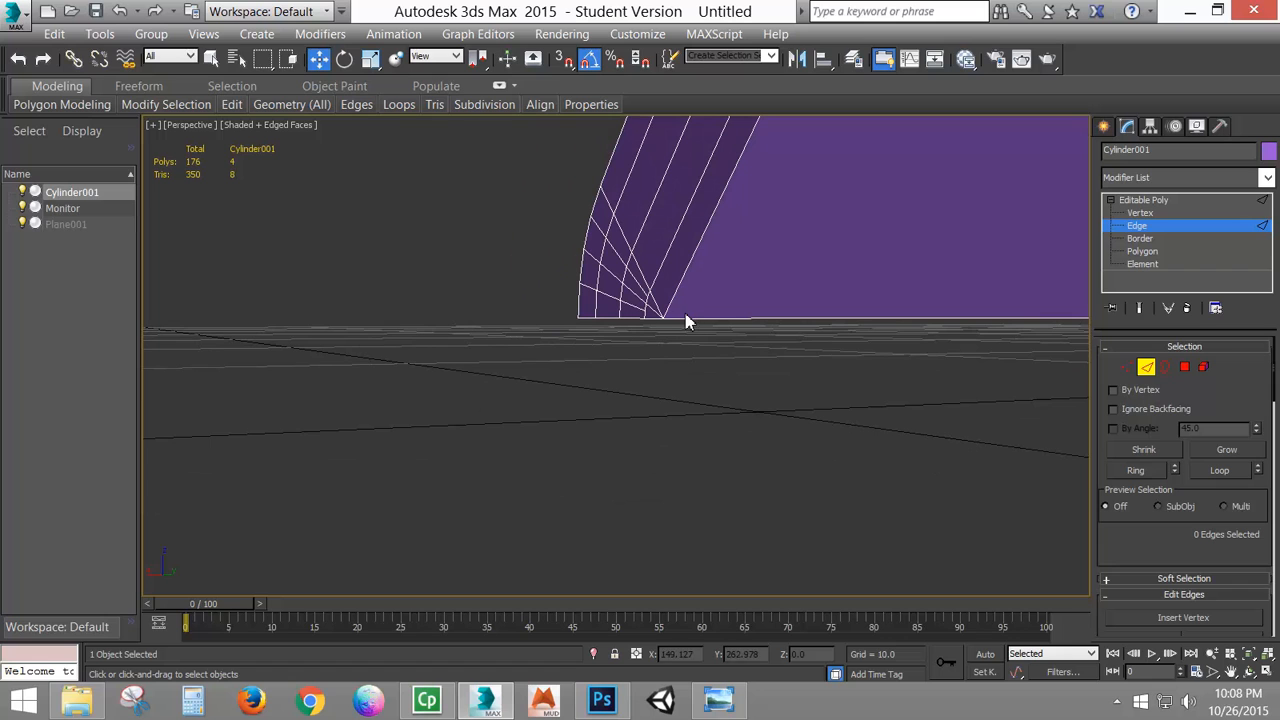
middle_click_drag(917, 314, 800, 317, "alt")
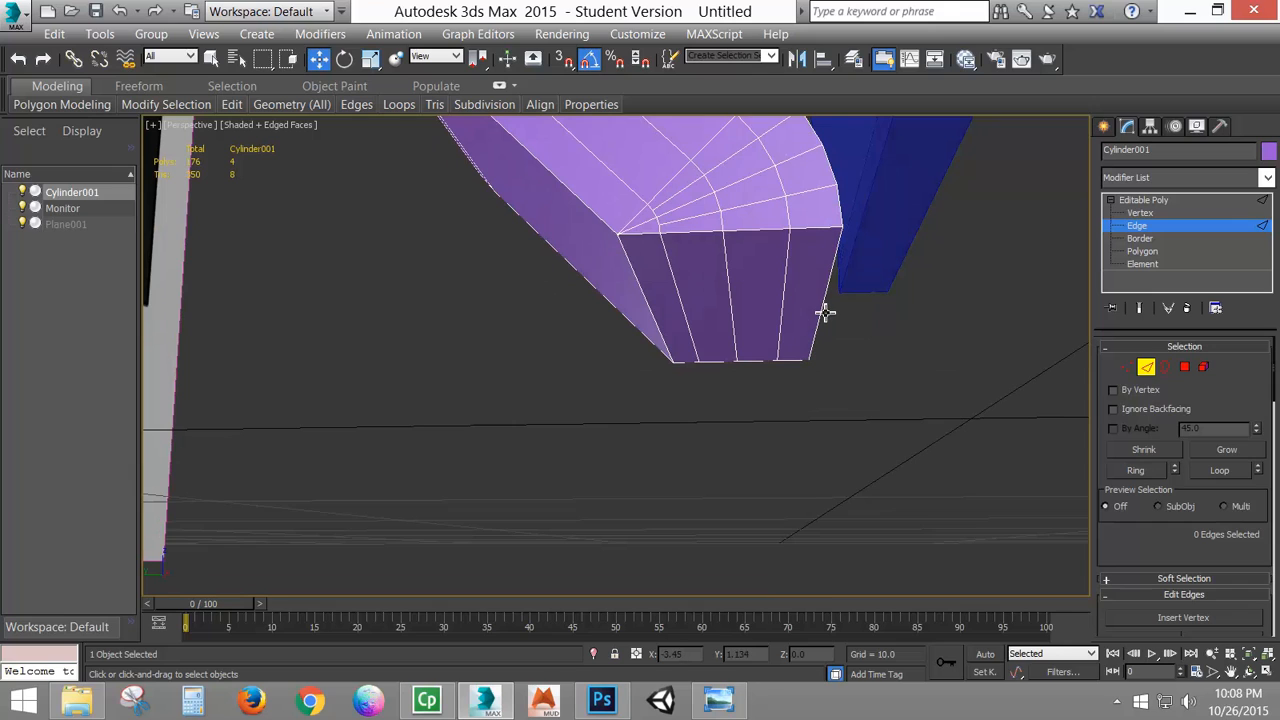
left_click(1186, 367)
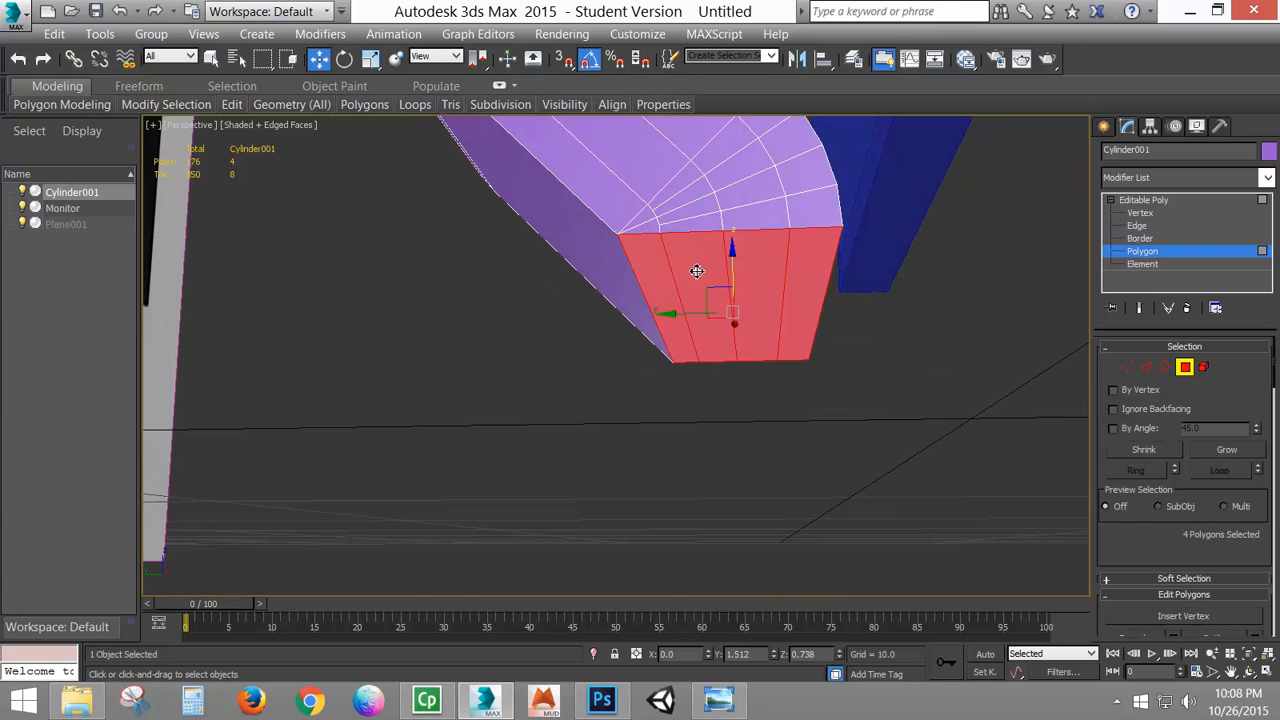
scroll(1163, 603, "down", 3)
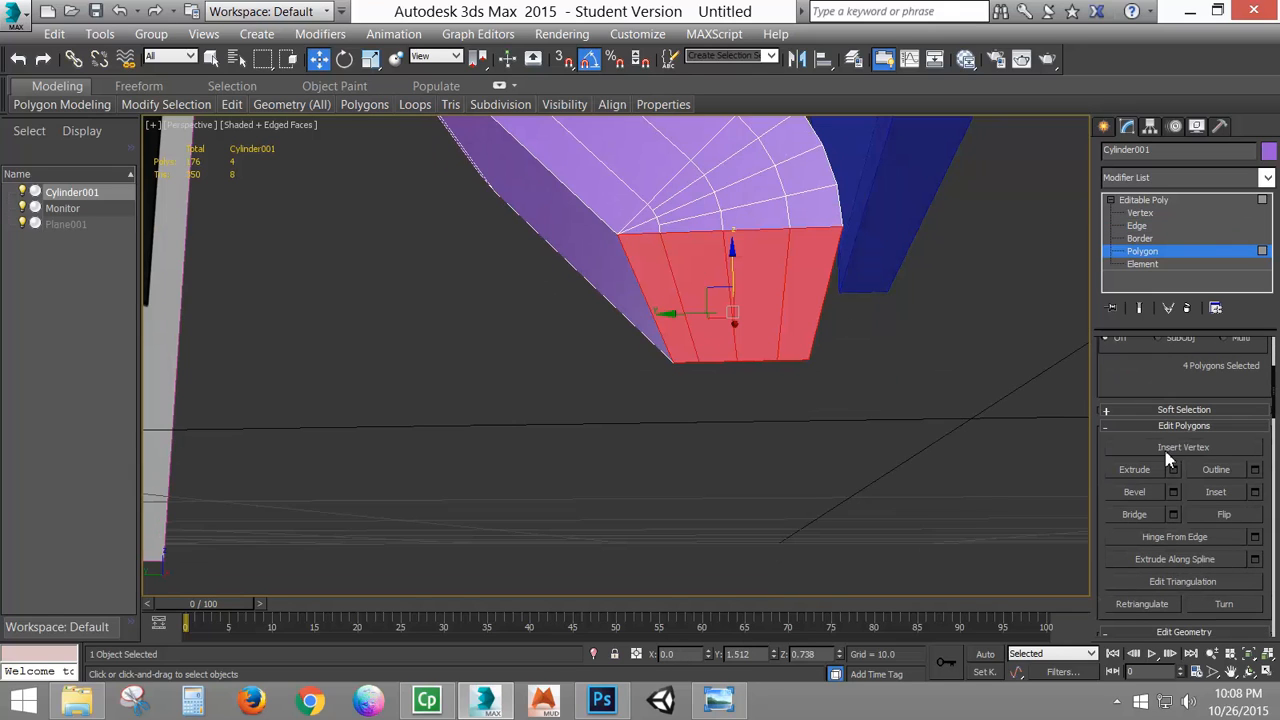
left_click(1174, 470)
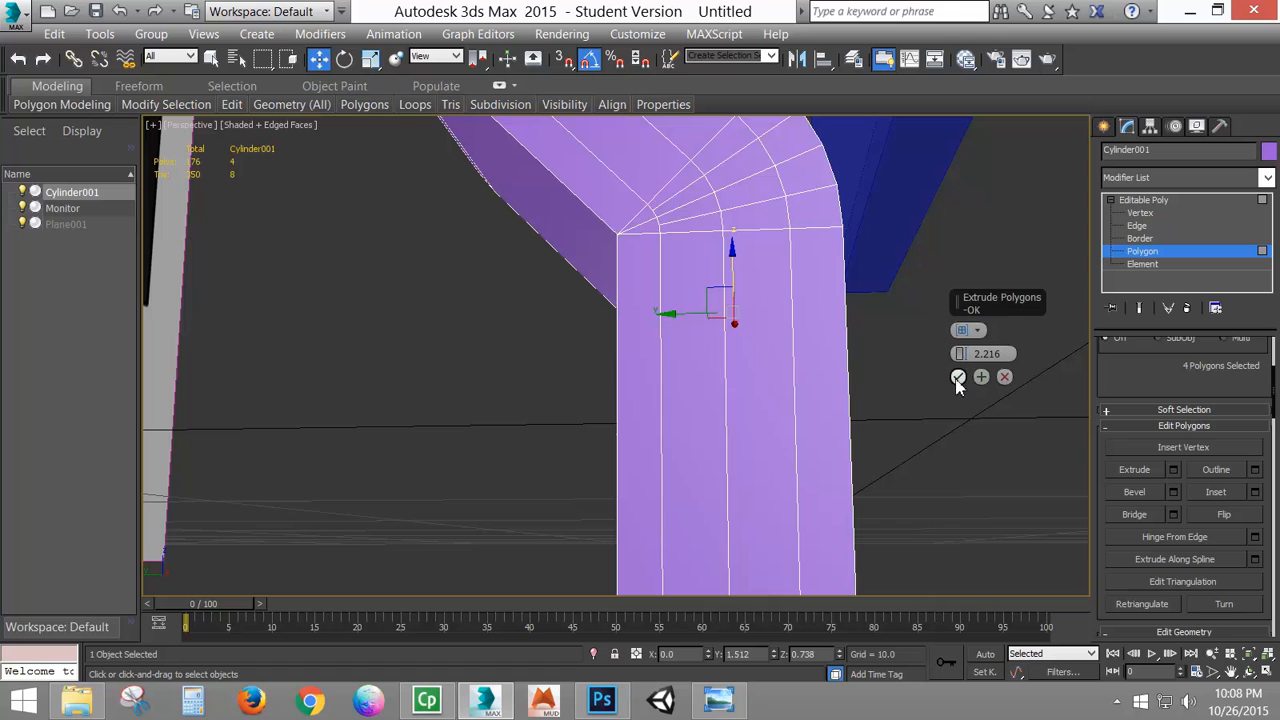
left_click(960, 376)
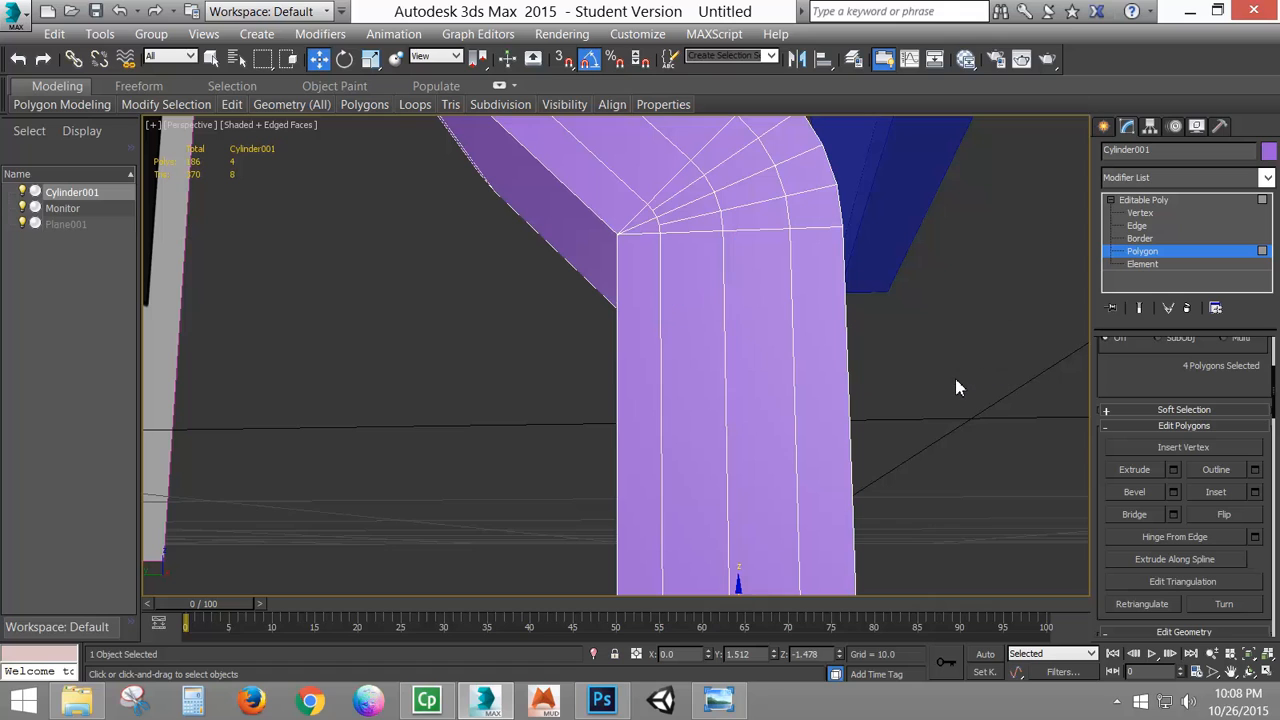
right_click(836, 654)
- Examine the arm's lower end and compare it with the stand base in the reference photo
middle_click_drag(823, 537, 938, 421, "alt")
scroll(956, 408, "down", 5)
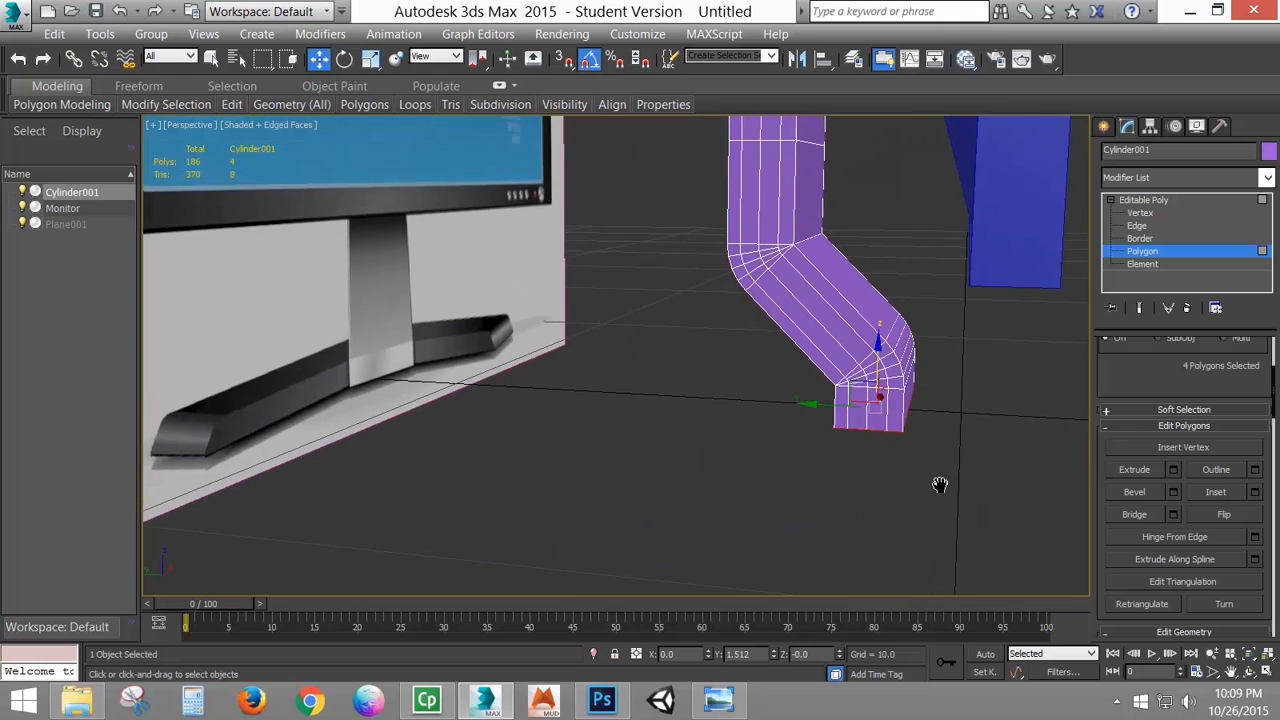
middle_click_drag(940, 484, 788, 410)
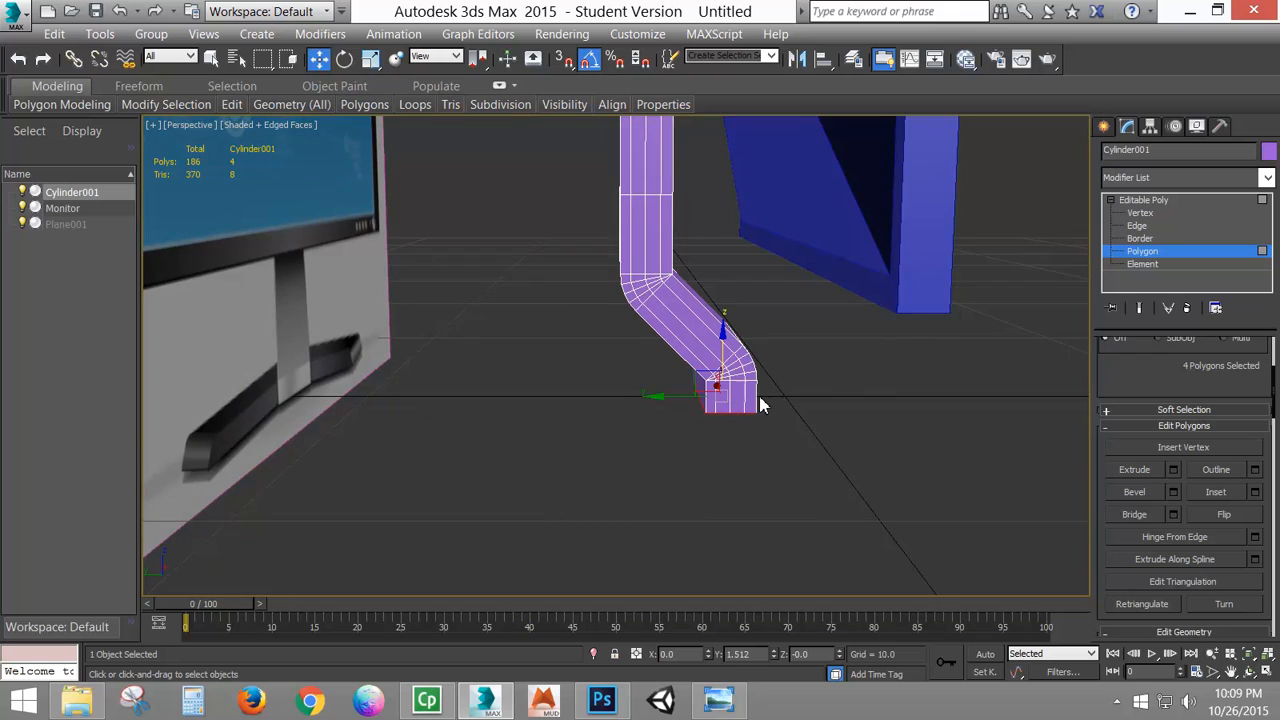
middle_click_drag(760, 405, 780, 397, "alt")
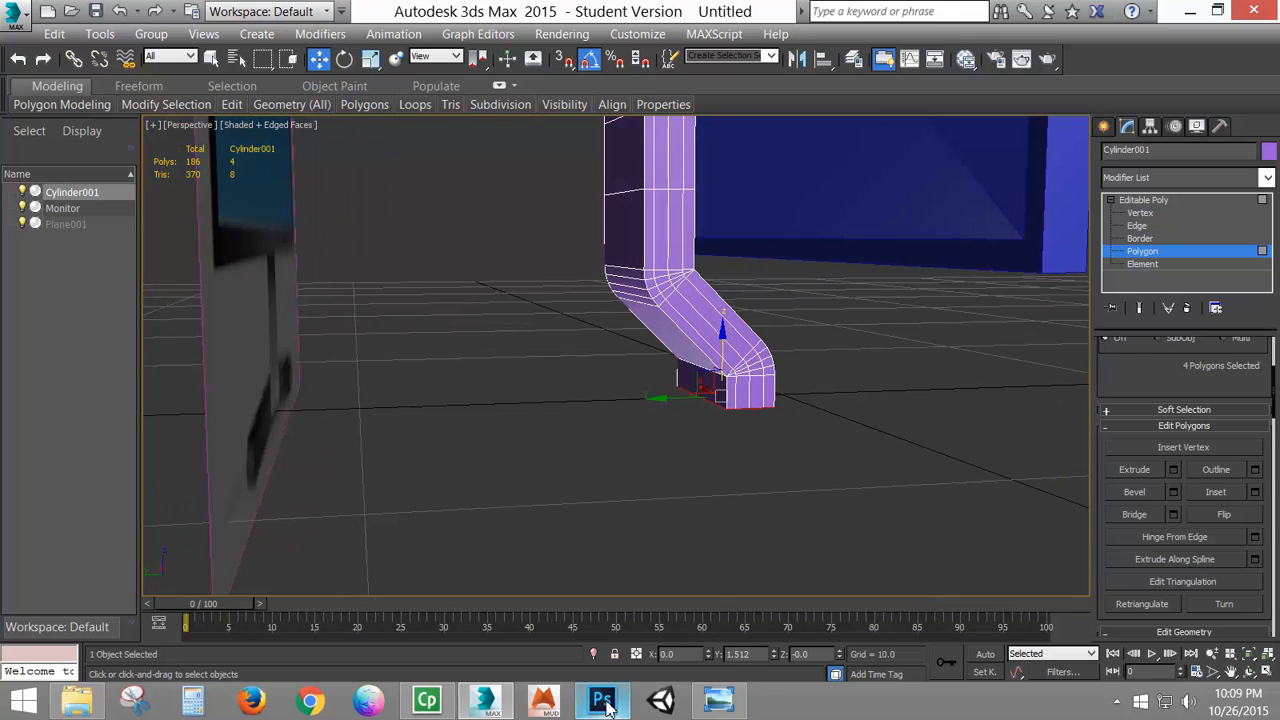
left_click(718, 700)
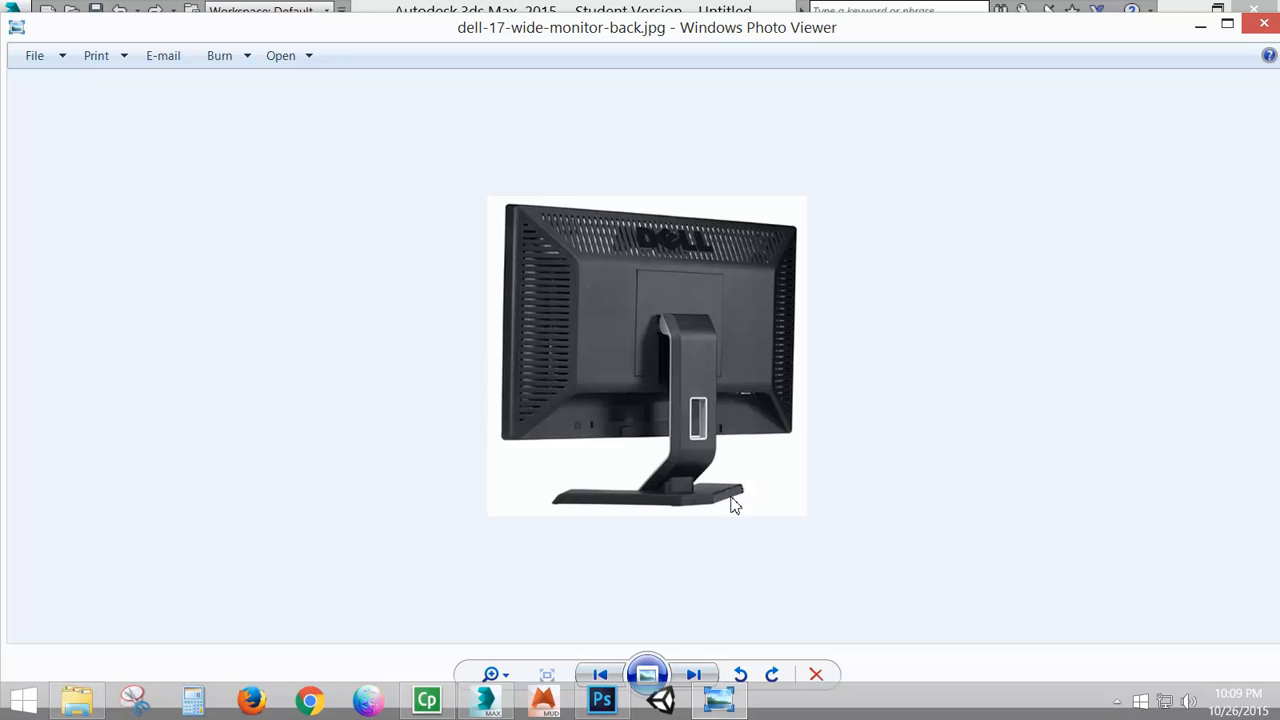
left_click(718, 700)
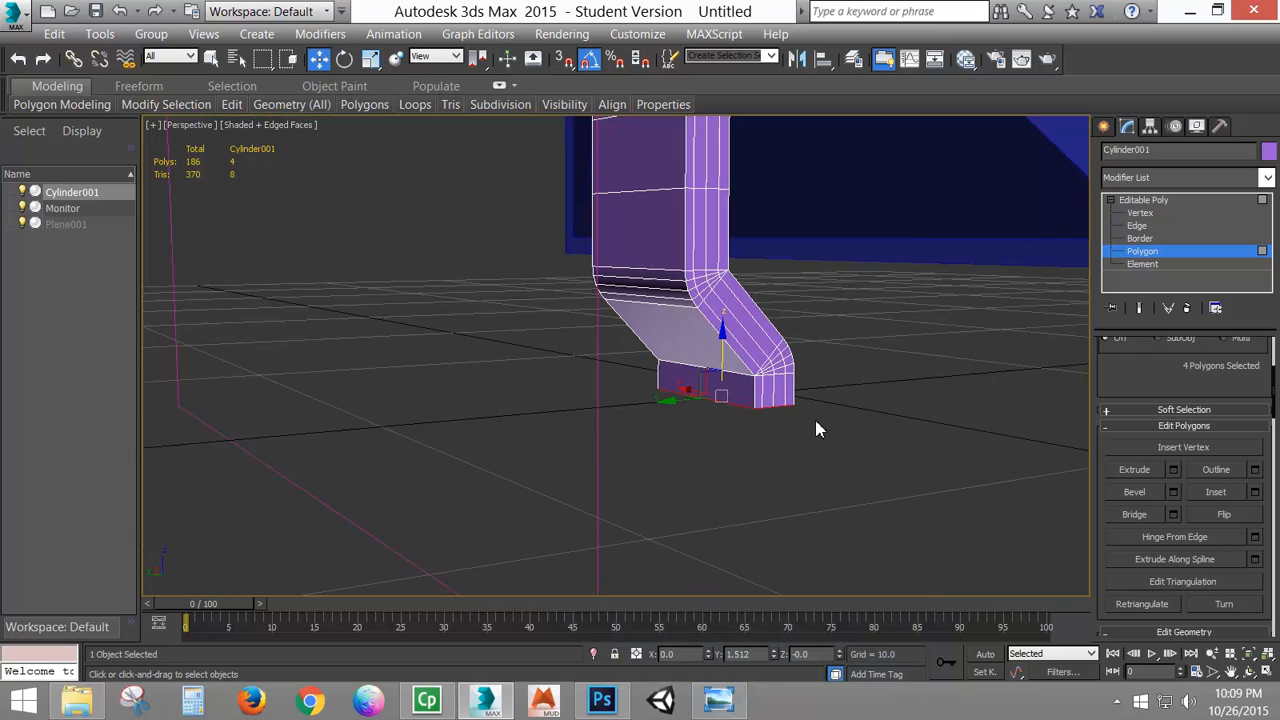
- Extrude the polygon at the arm's foot that faces away from the monitor by 2.0
middle_click_drag(815, 421, 767, 396, "alt")
scroll(750, 418, "down", 4)
scroll(756, 381, "up", 3)
left_click(756, 372)
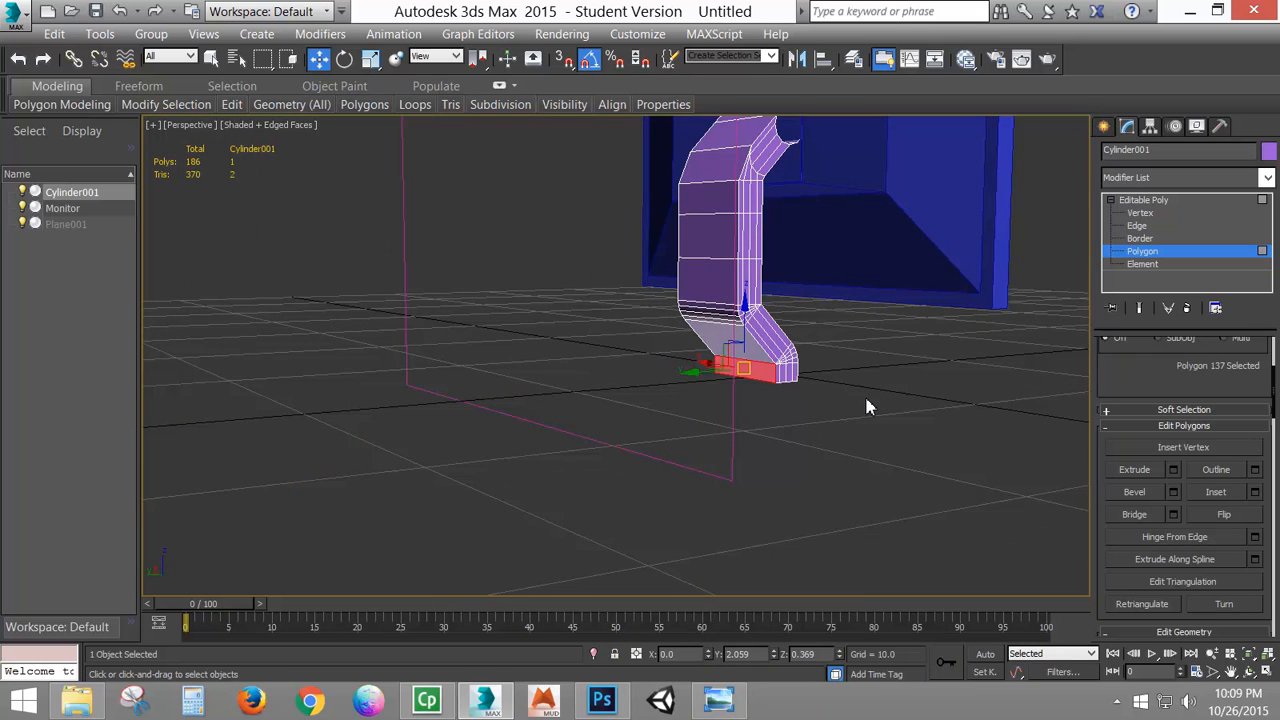
middle_click_drag(867, 407, 843, 408, "alt")
left_click(1173, 469)
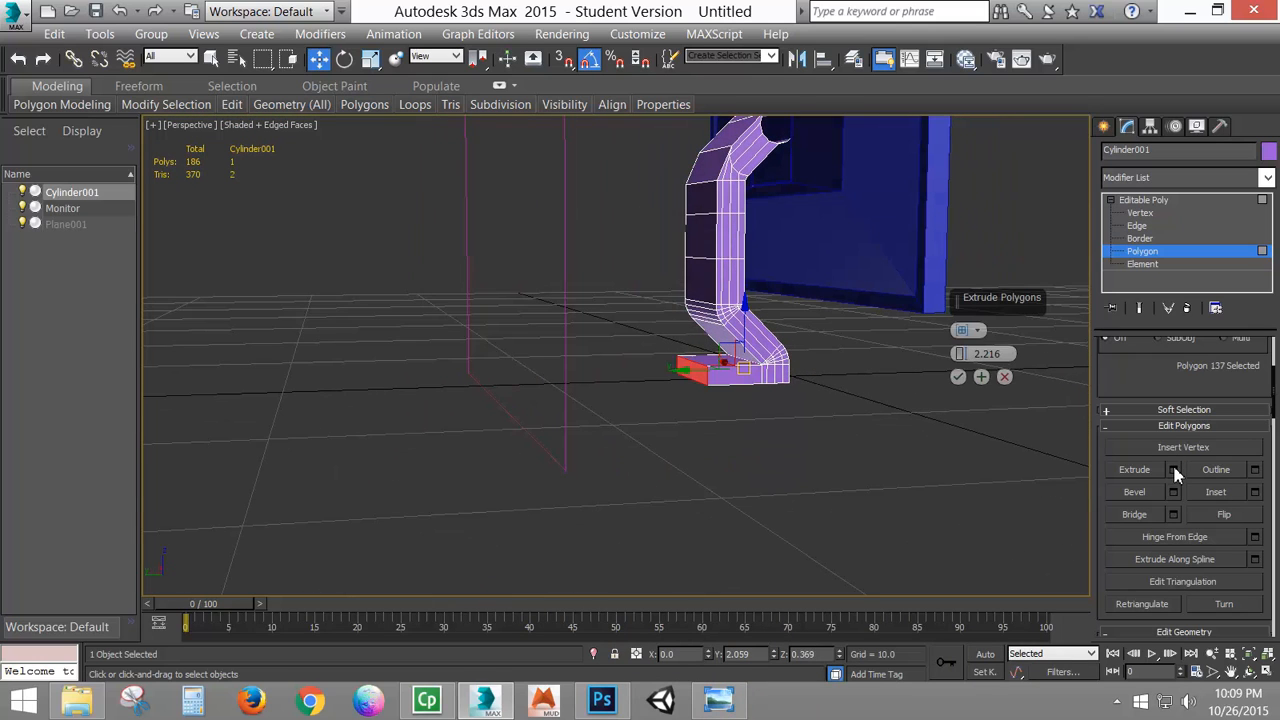
middle_click_drag(740, 400, 943, 401, "alt")
double_click(1012, 353)
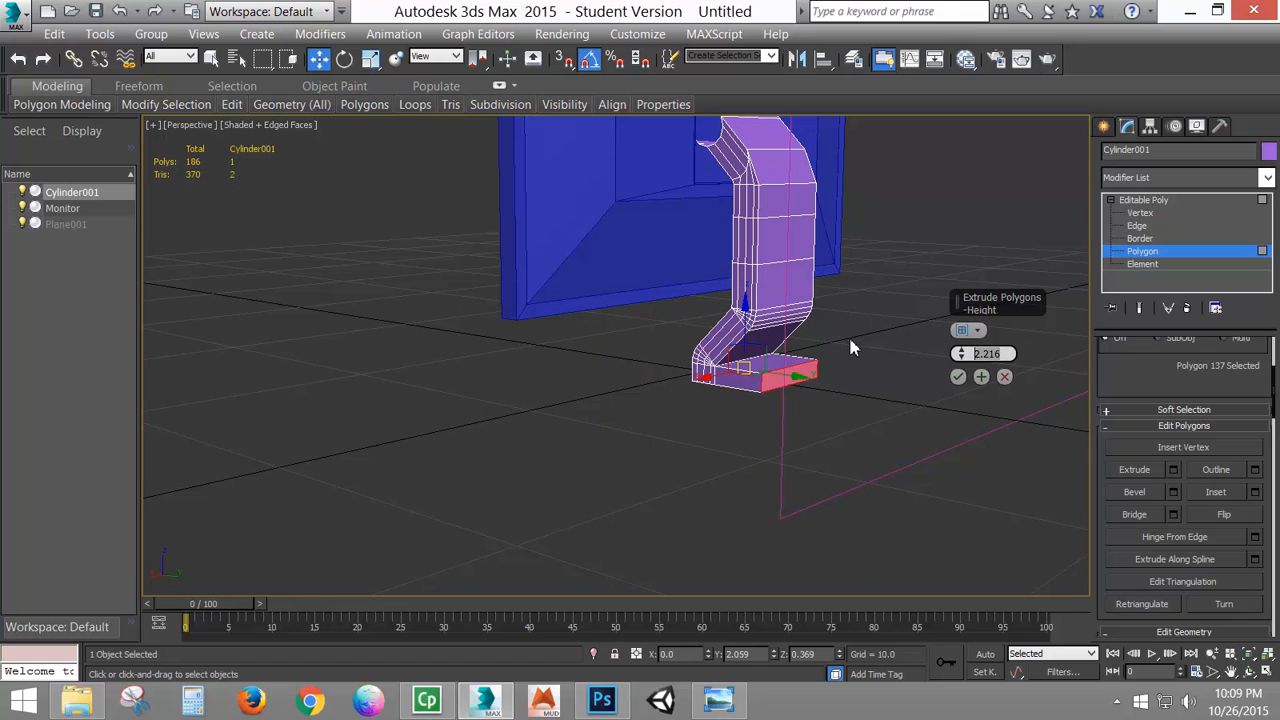
type("2.0")
key("Return")
left_click(959, 377)
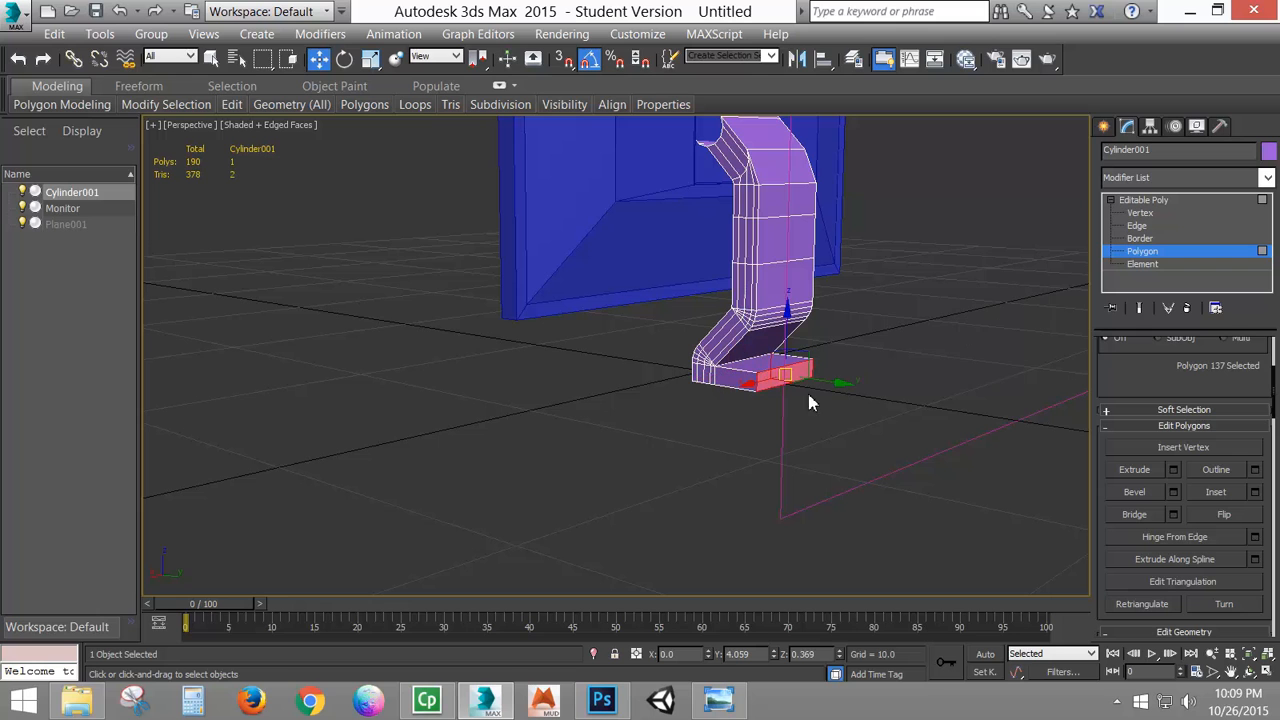
- Inspect the extended foot and compare the whole arm with the reference photo of the monitor's back
scroll(703, 401, "up", 5)
middle_click_drag(810, 367, 821, 465)
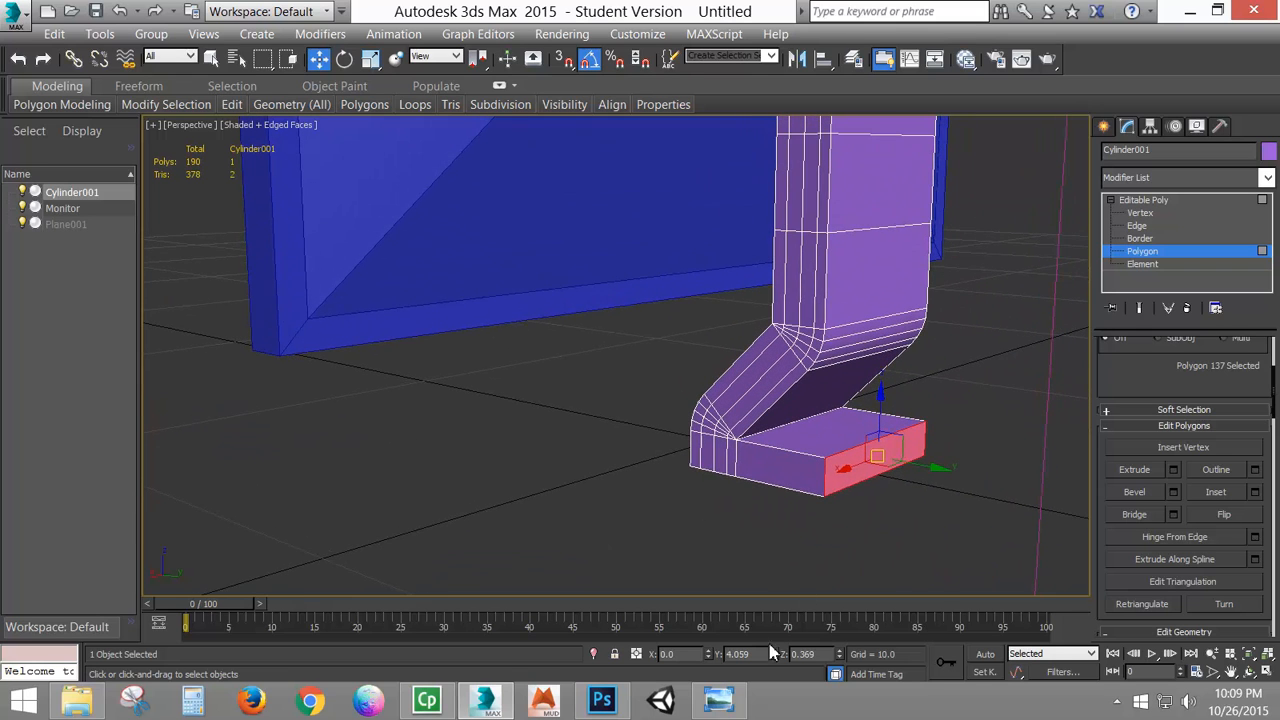
middle_click_drag(703, 449, 710, 424, "alt")
scroll(803, 346, "down", 4)
middle_click_drag(820, 342, 805, 418)
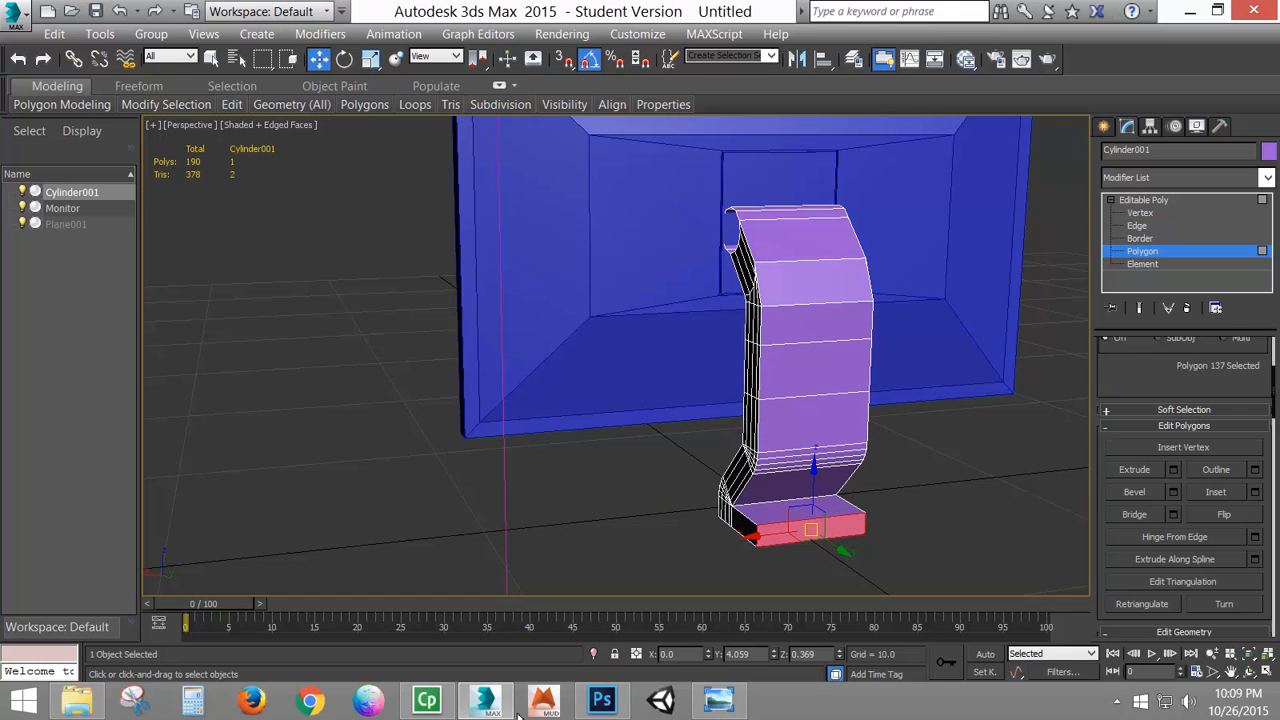
left_click(718, 700)
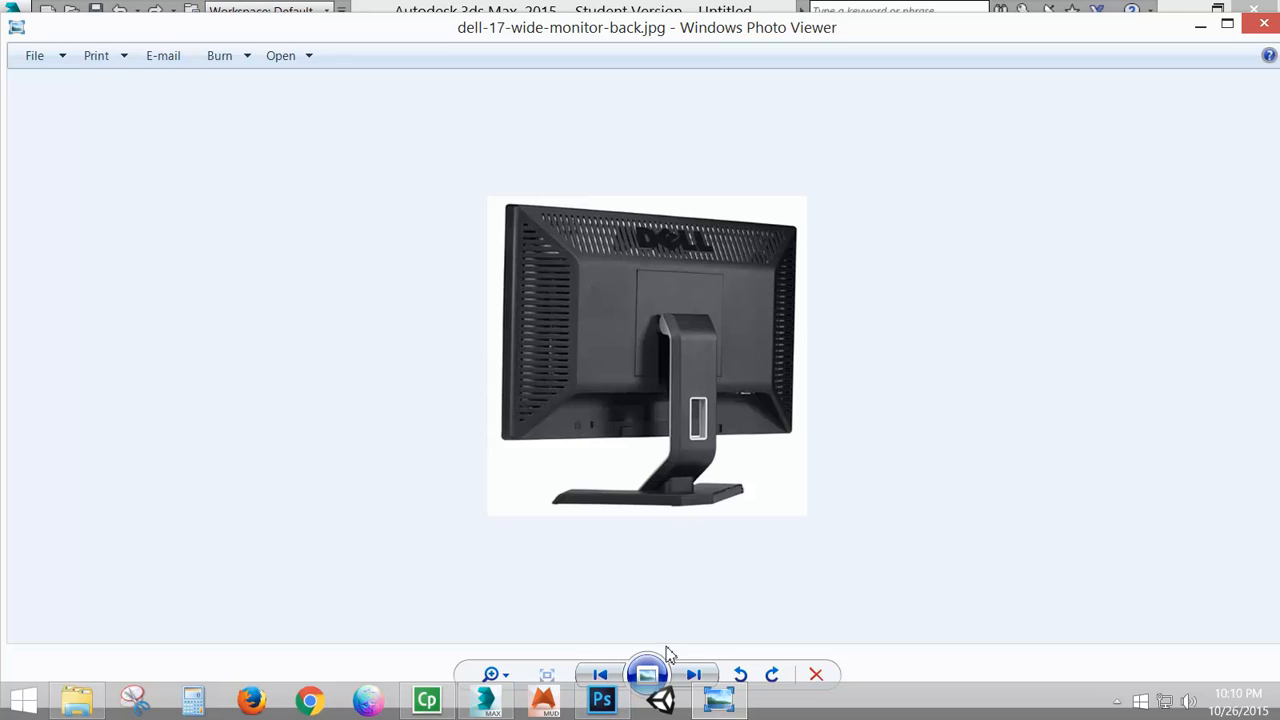
left_click(487, 700)
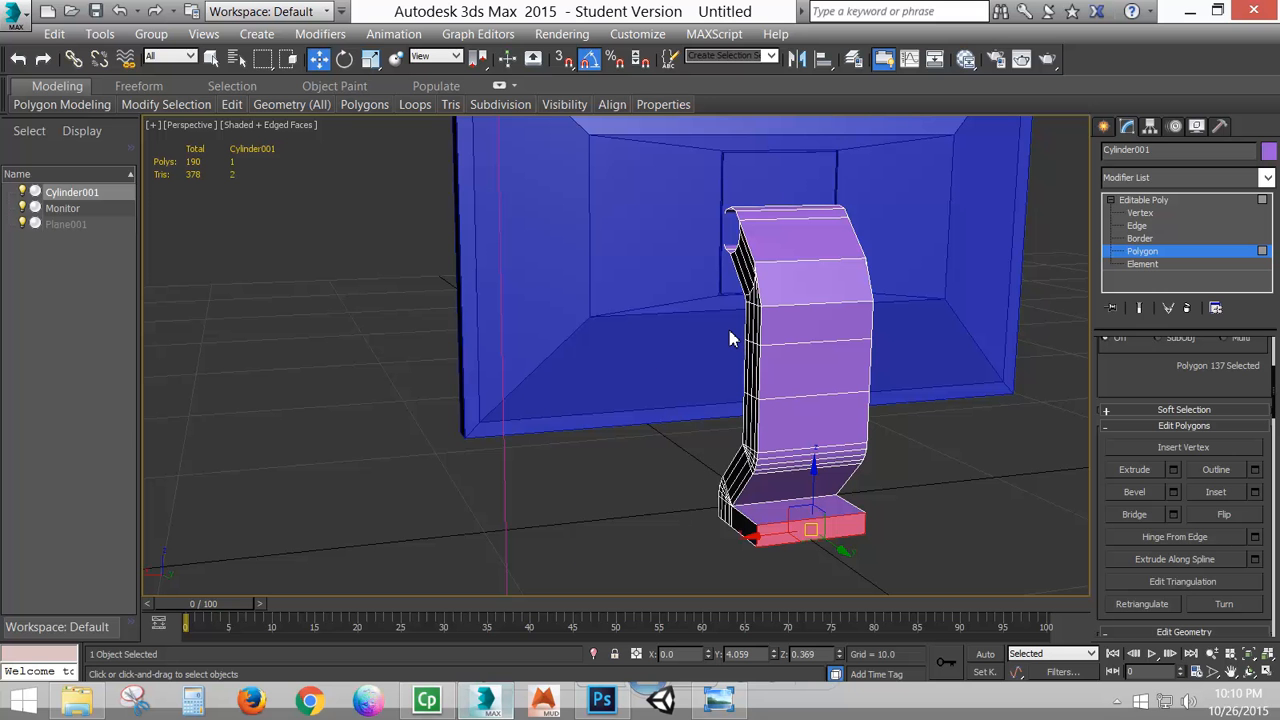
middle_click_drag(748, 288, 674, 282, "alt")
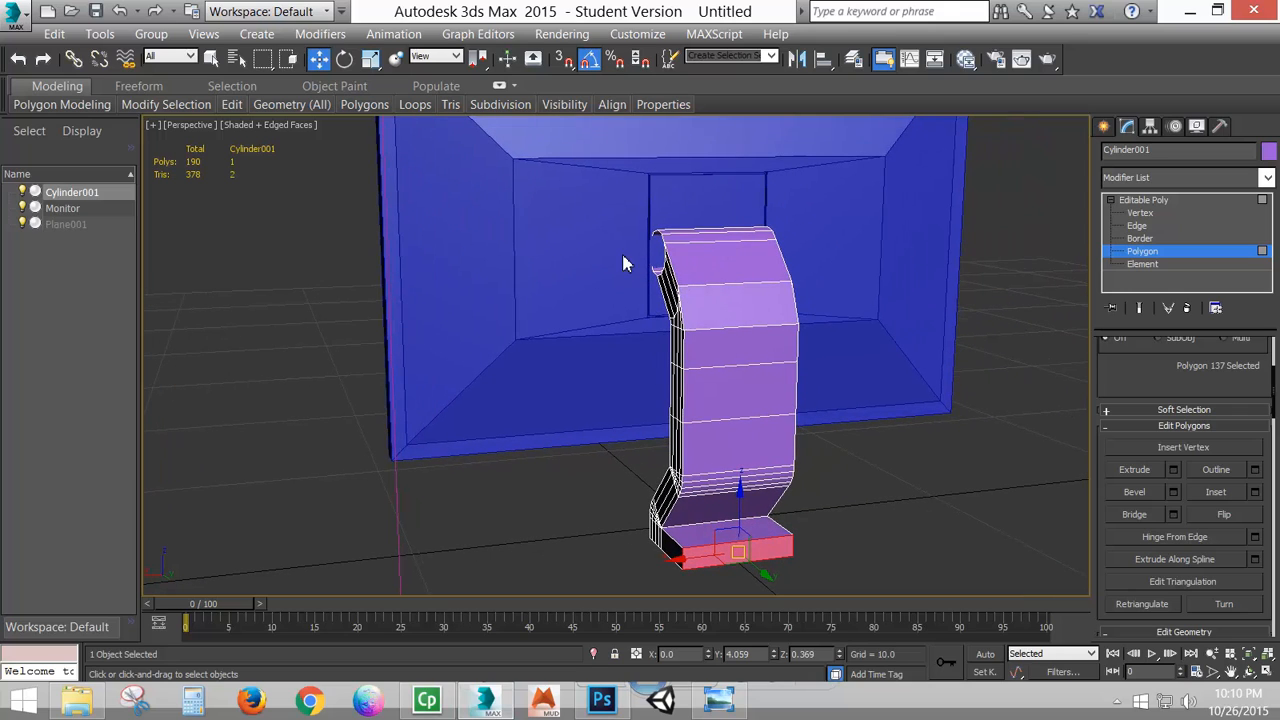
- Add two vertical edge loops along the arm's full length with Swift Loop, one on each side of its centre
left_click(500, 88)
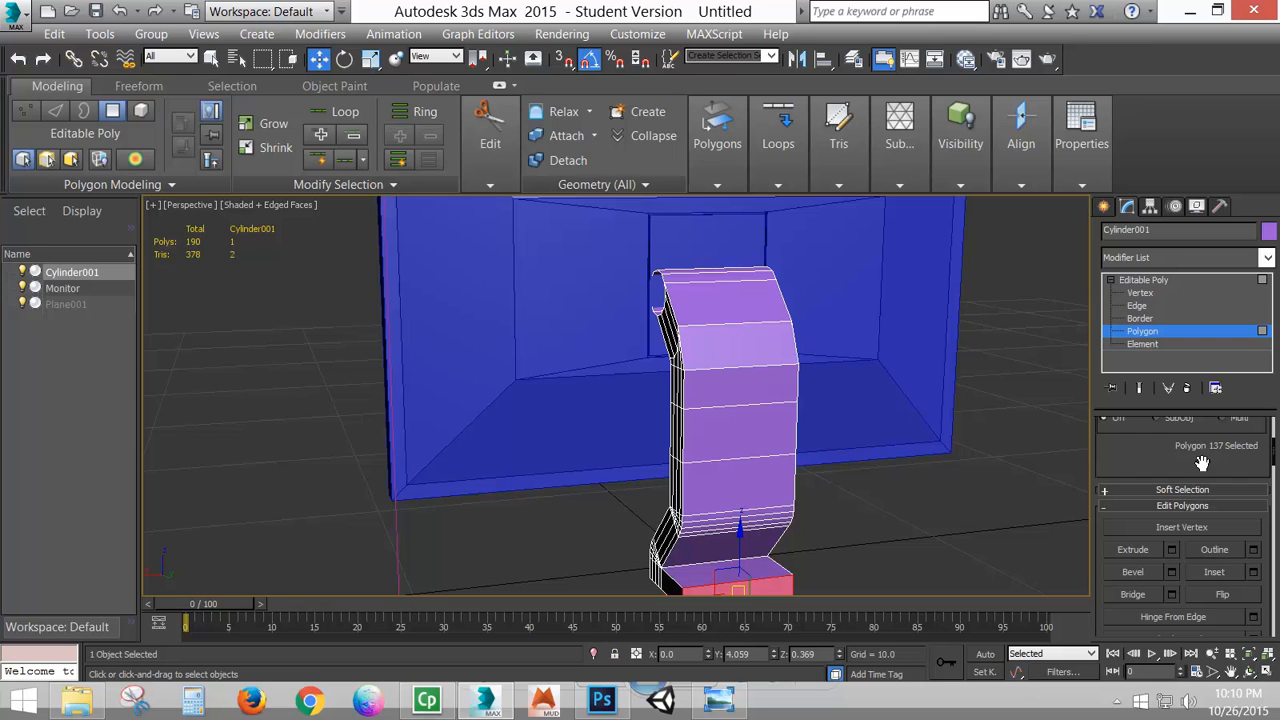
scroll(1145, 465, "up", 5)
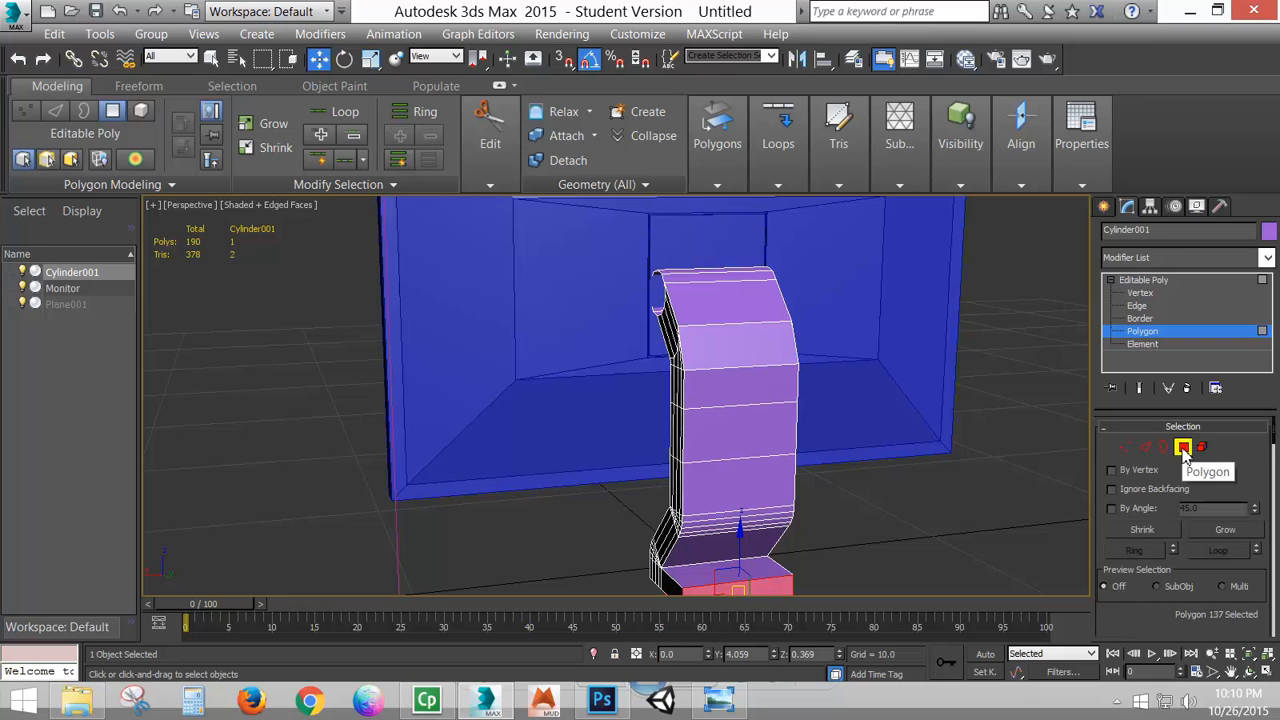
left_click(1182, 447)
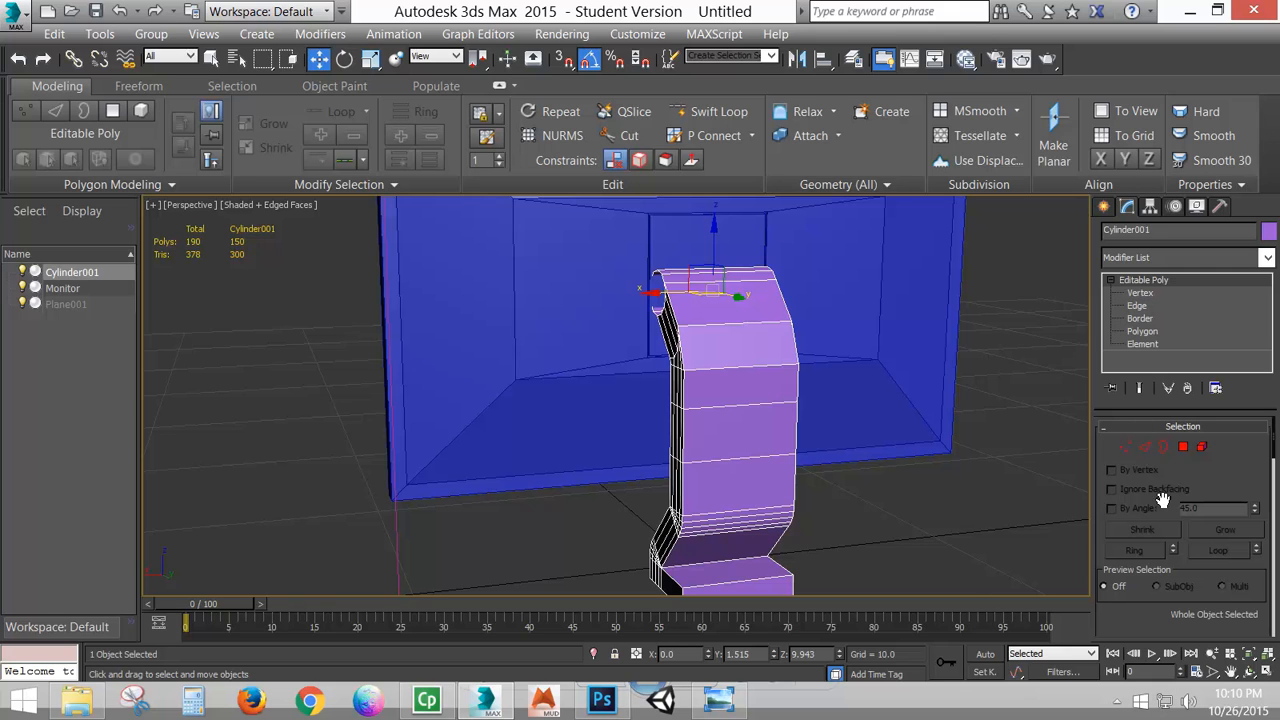
left_click(716, 112)
middle_click_drag(730, 415, 703, 417, "alt")
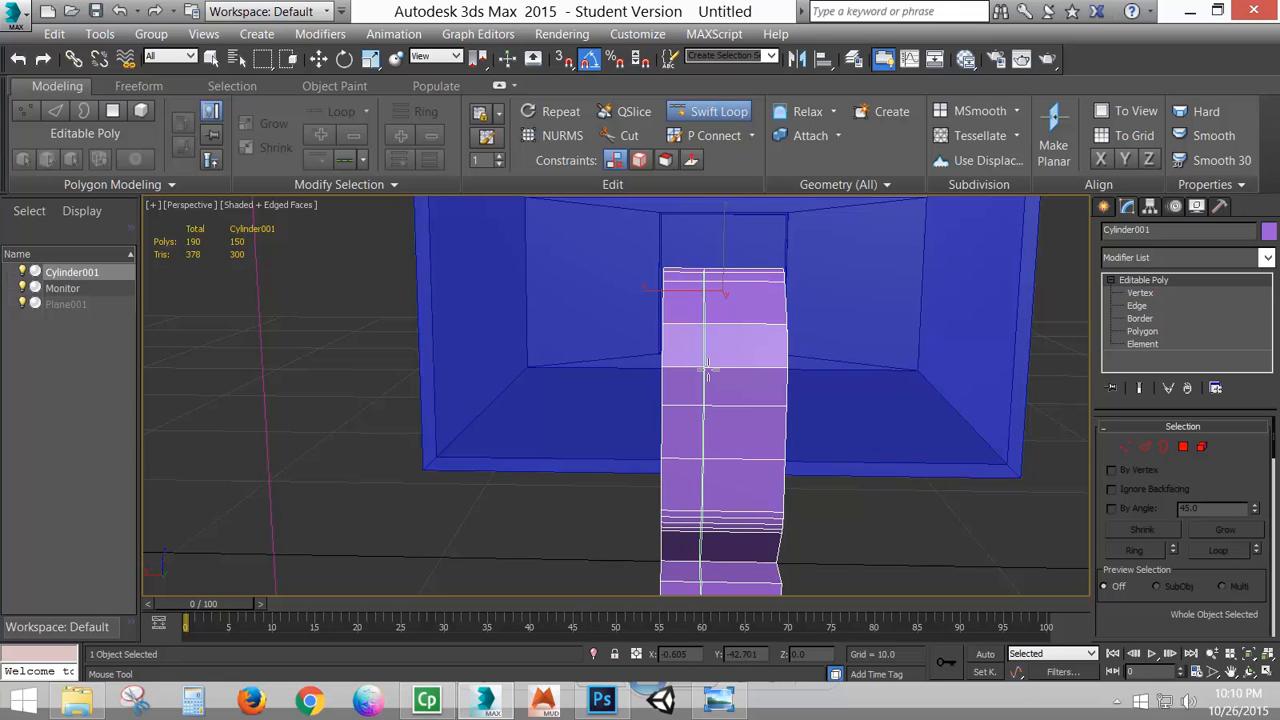
middle_click_drag(707, 370, 740, 382, "alt")
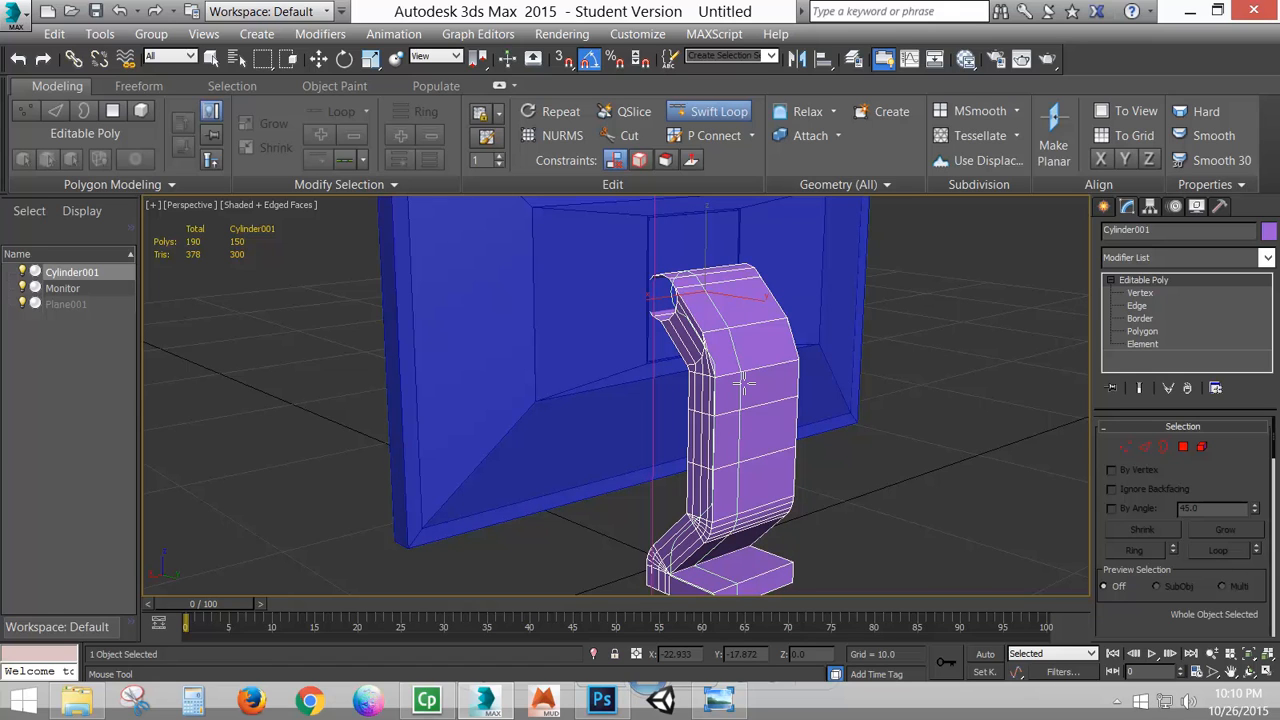
middle_click_drag(743, 383, 678, 388, "alt")
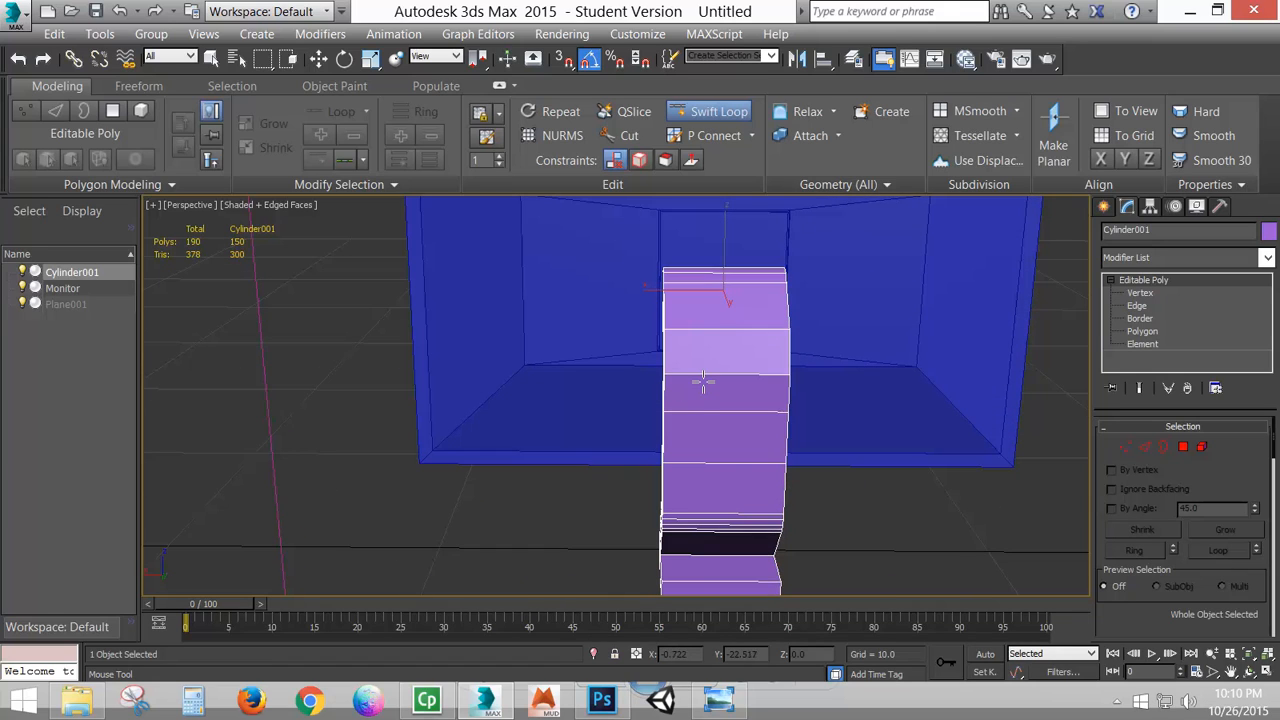
left_click(702, 378)
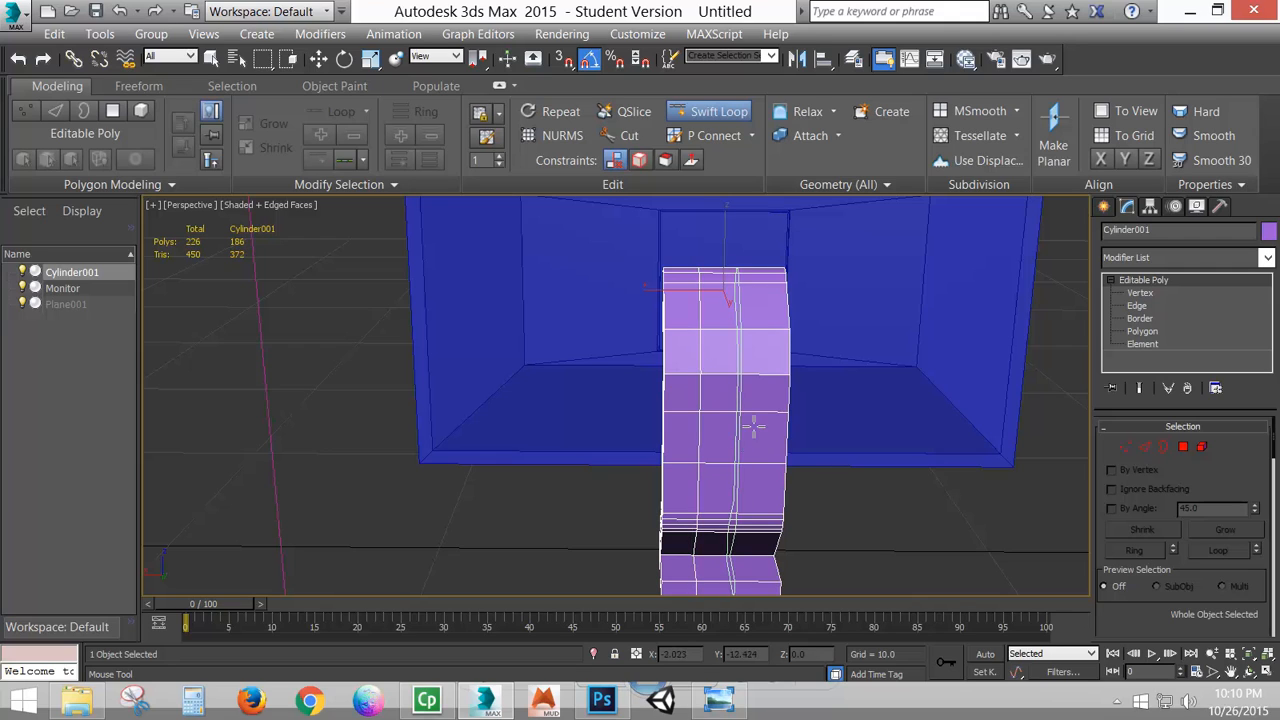
left_click(759, 378)
key("w")
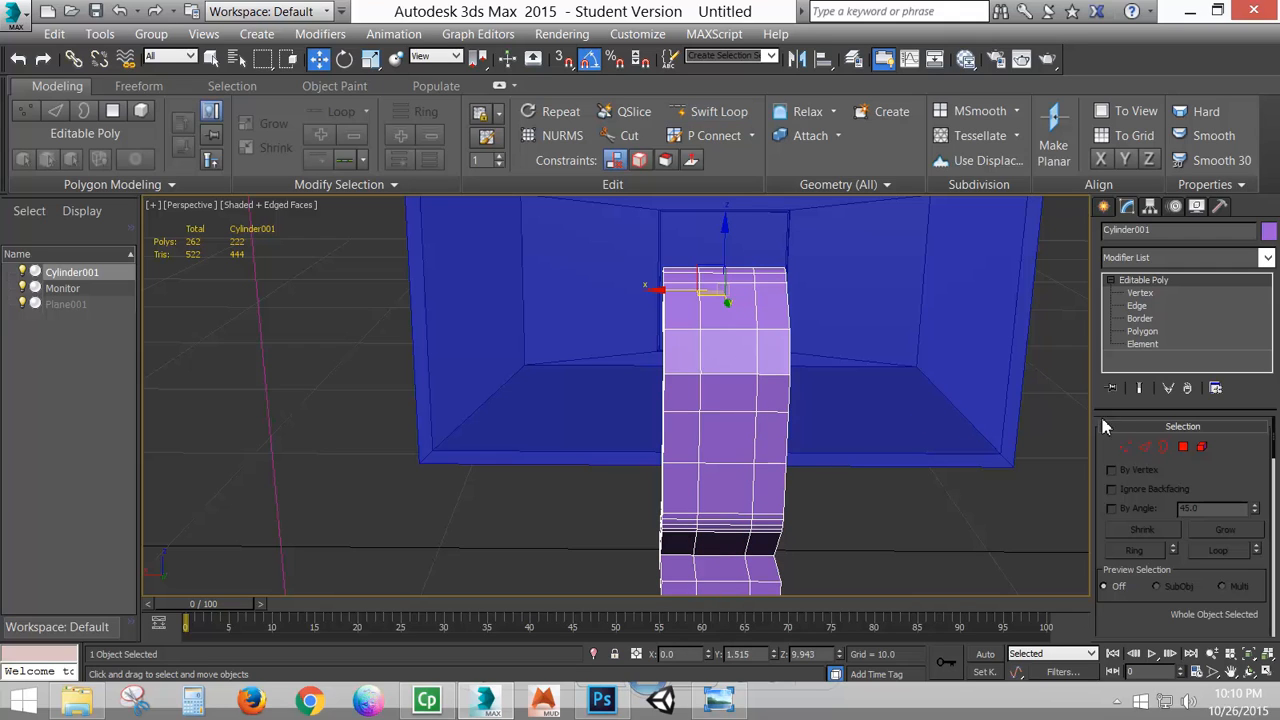
- Select the vertical edge loop on the arm's positive X side and set its X position to 0.75
left_click(1145, 447)
double_click(754, 336)
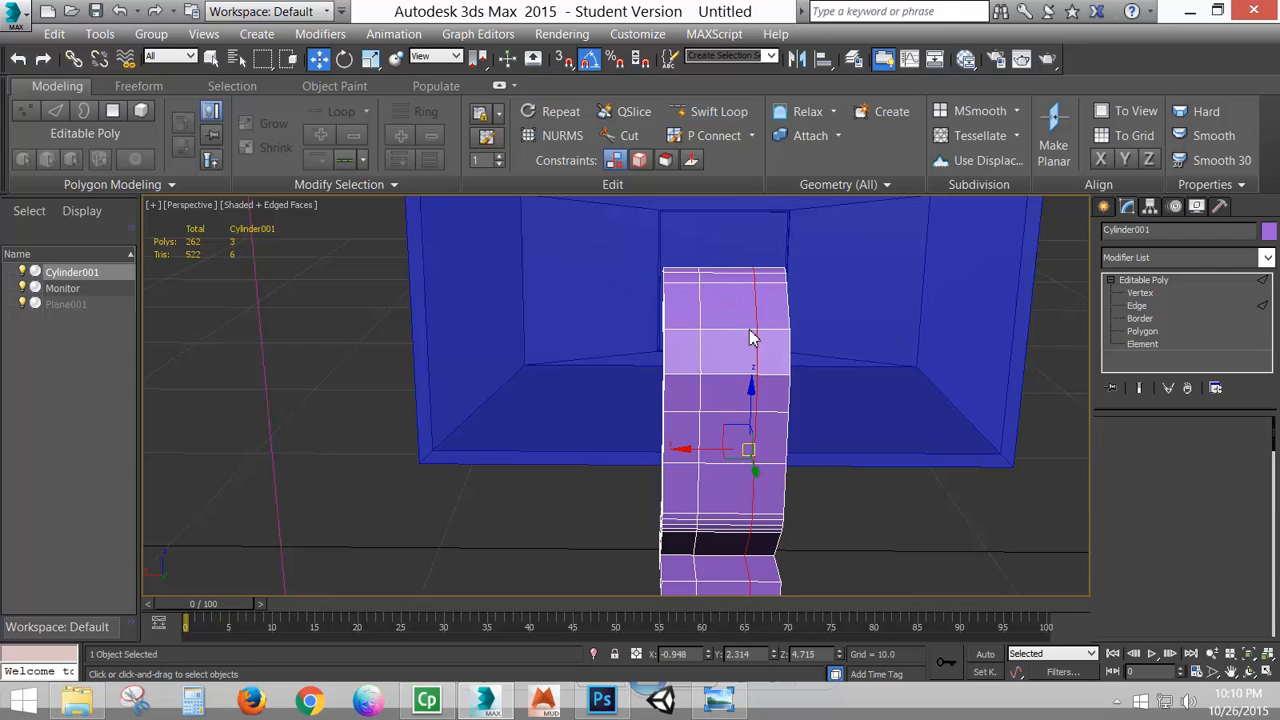
double_click(701, 355)
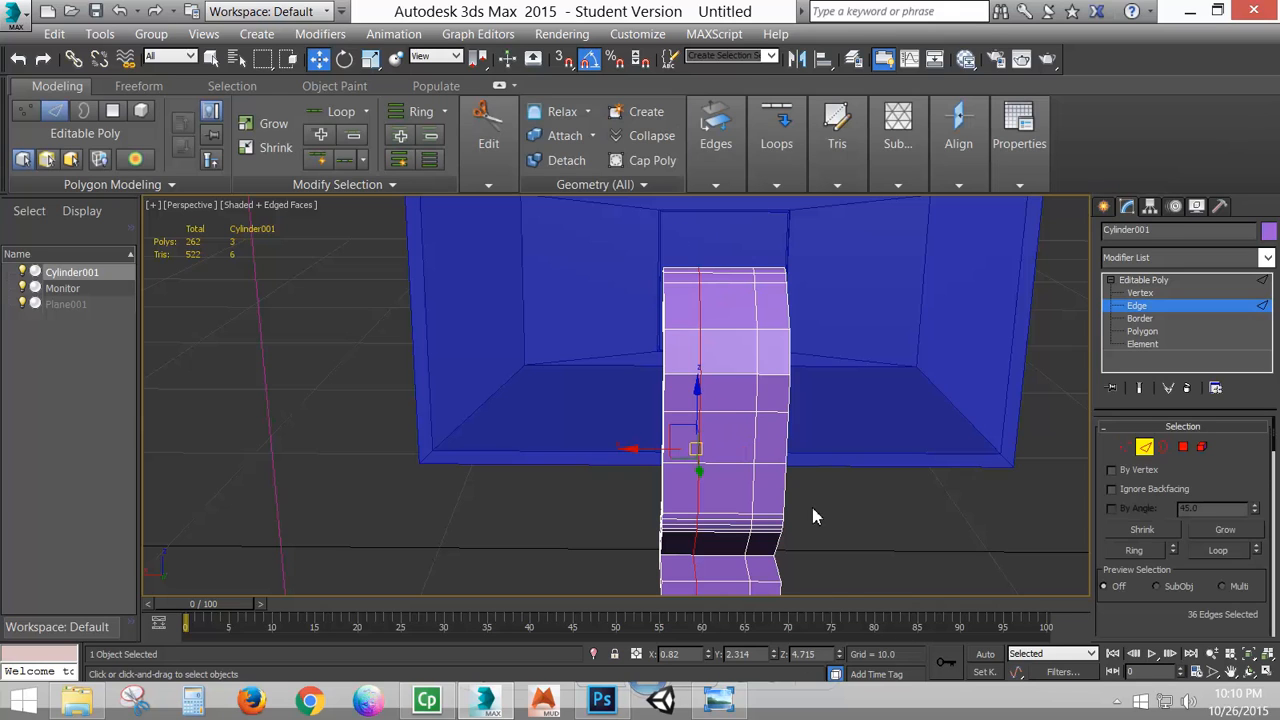
scroll(771, 395, "down", 5)
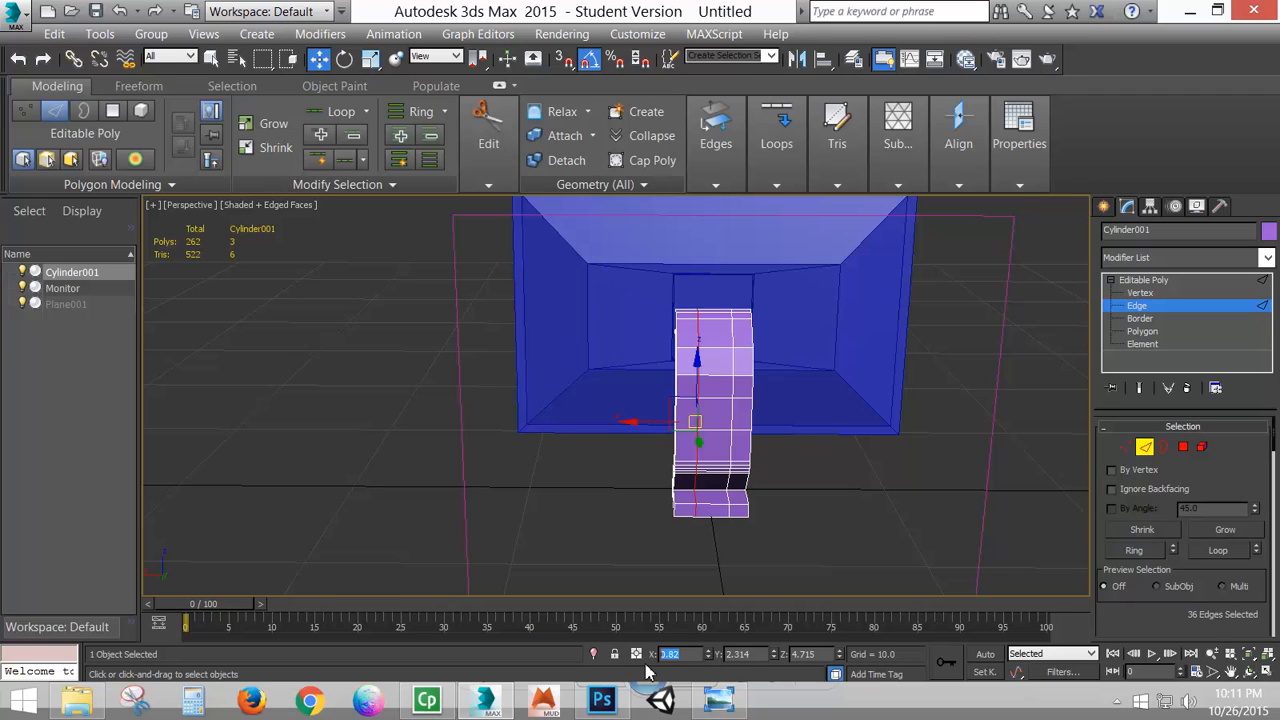
type("1")
key("Return")
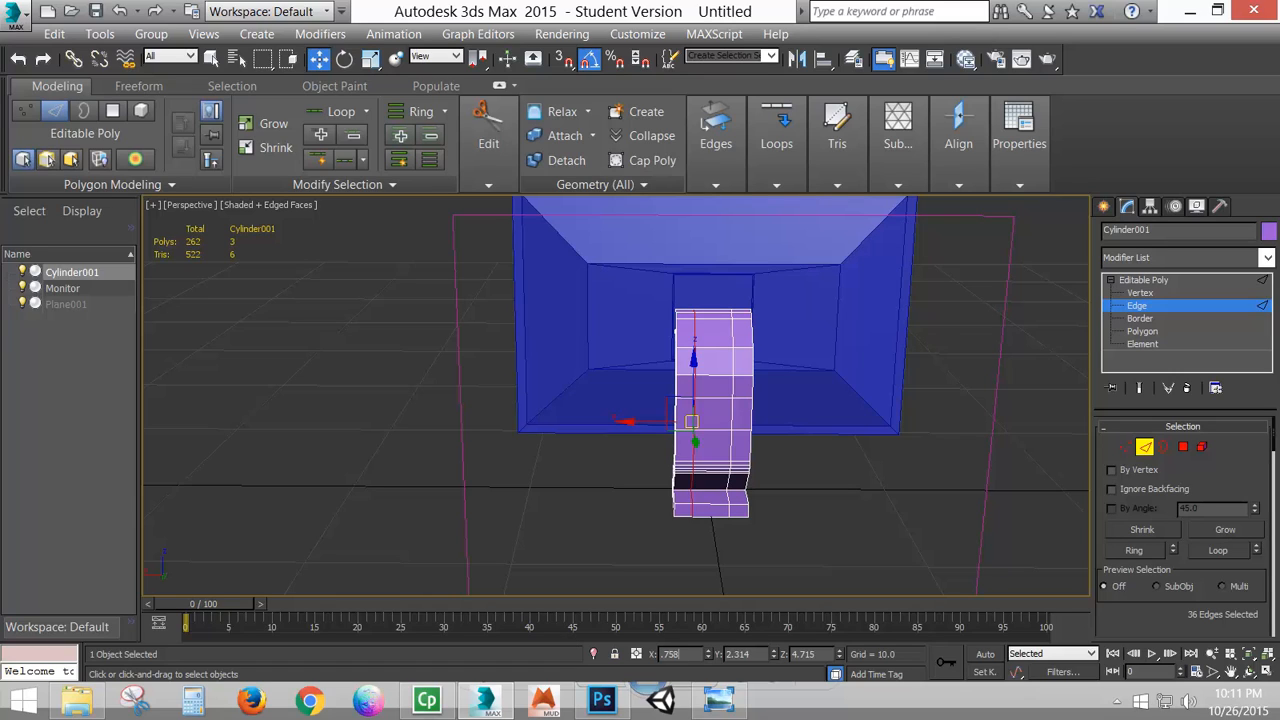
type(".75")
key("Return")
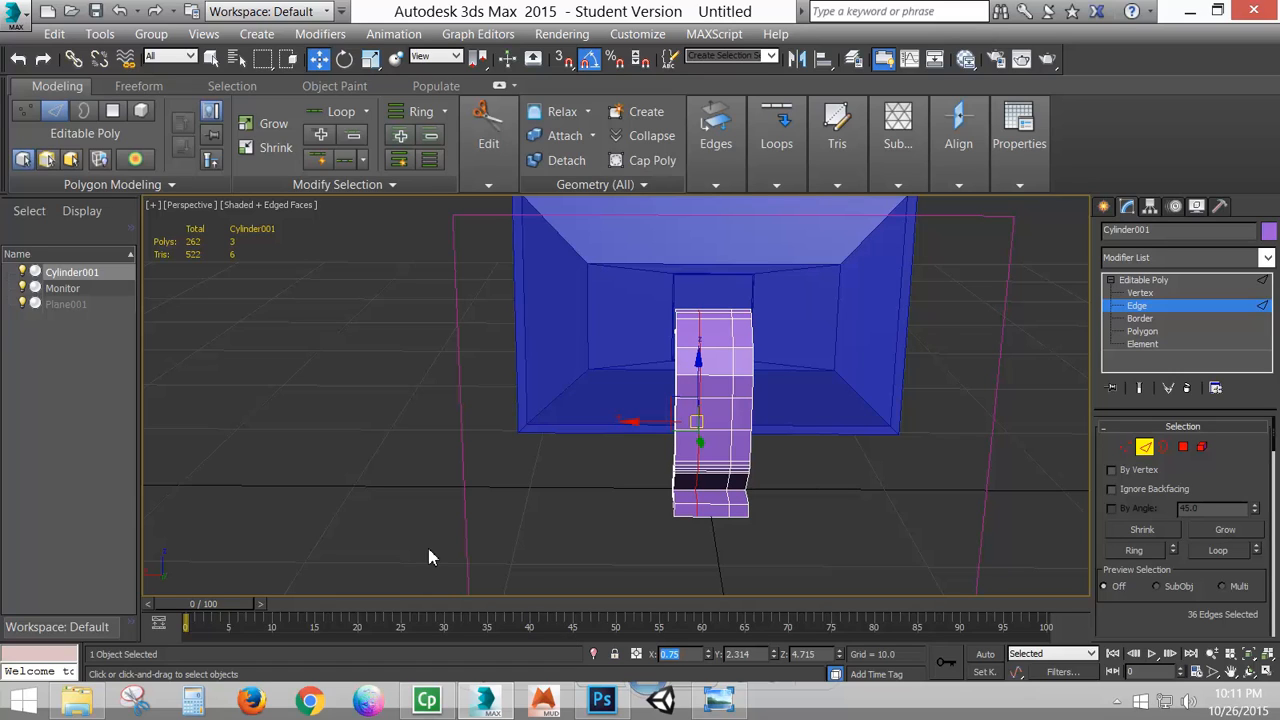
- Select the vertical edge loop on the arm's other side and set its X position to -0.75
double_click(732, 340)
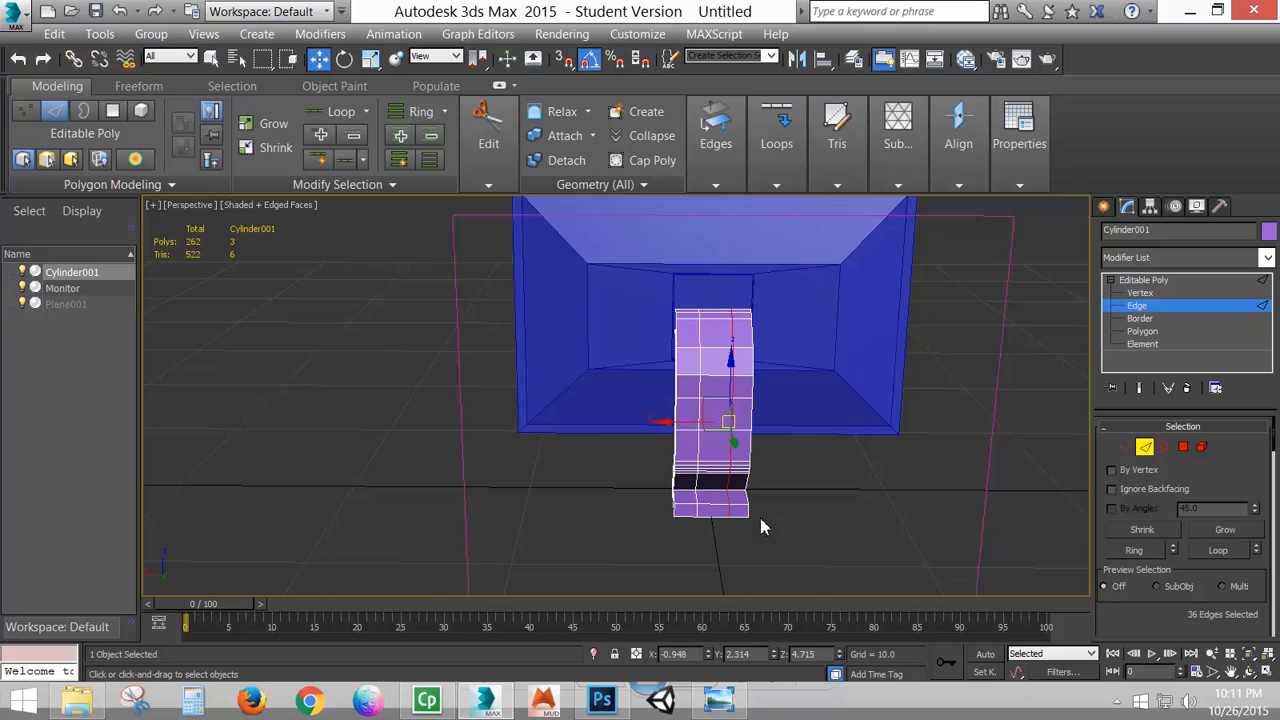
double_click(672, 654)
type("-.75")
key("Return")
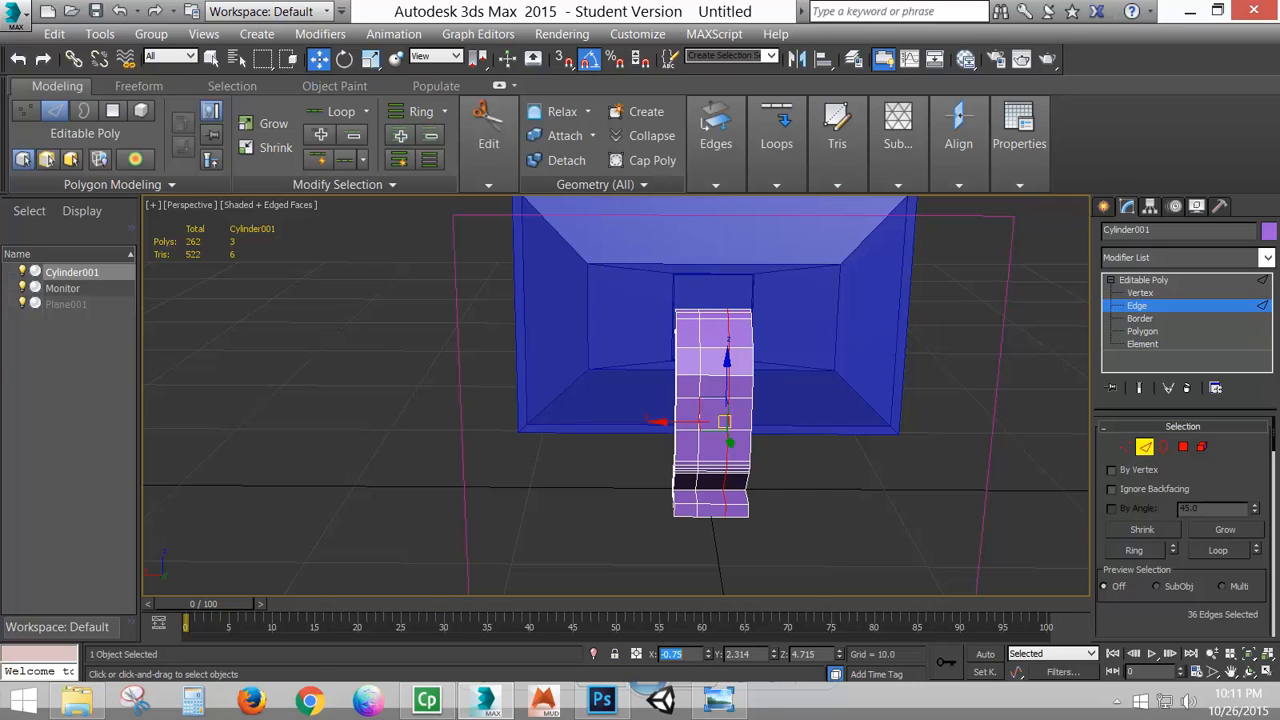
- Isolate the arm and delete the centre polygon midway up its outer face together with the matching one on the opposite face
scroll(700, 460, "up", 4)
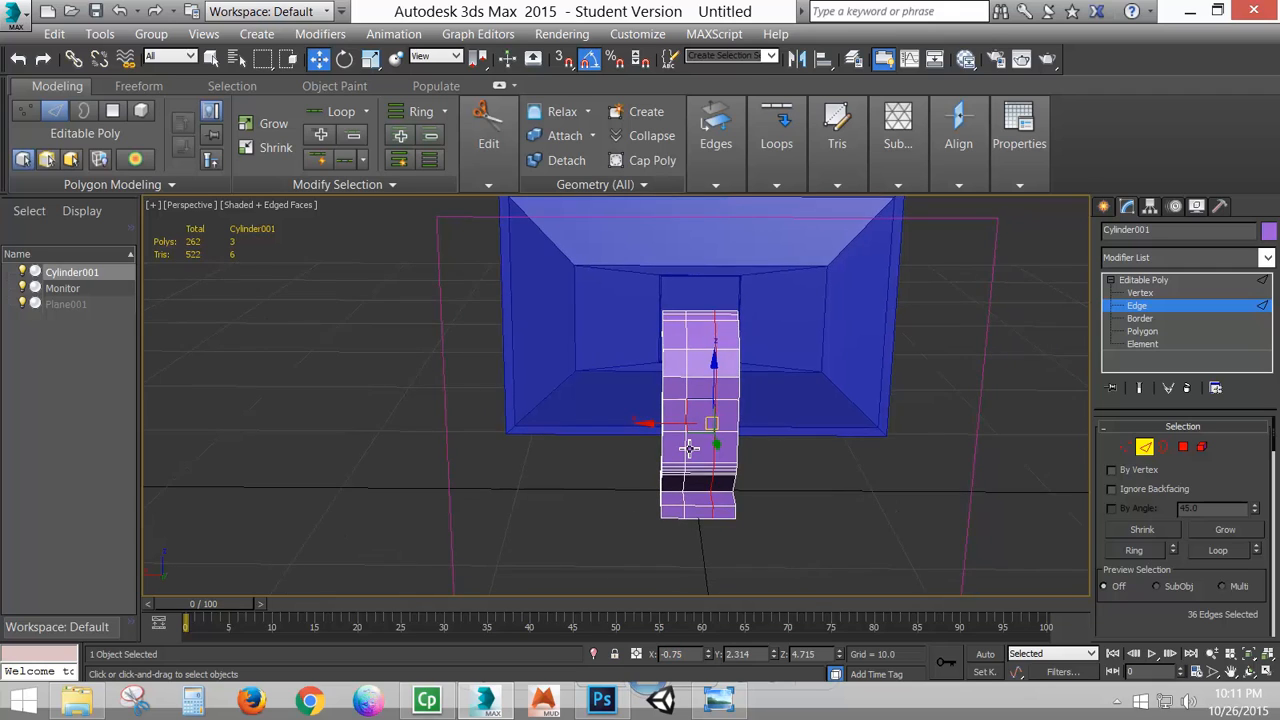
left_click(1182, 447)
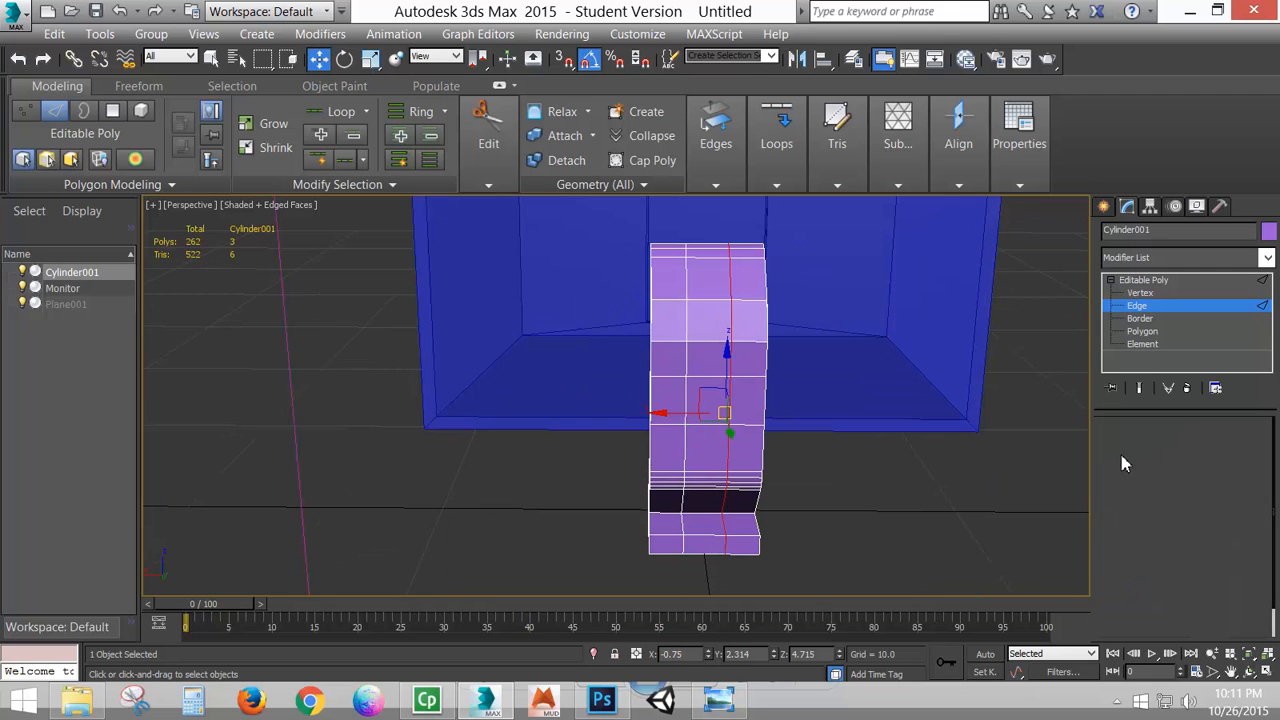
scroll(701, 412, "up", 5)
scroll(702, 414, "down", 2)
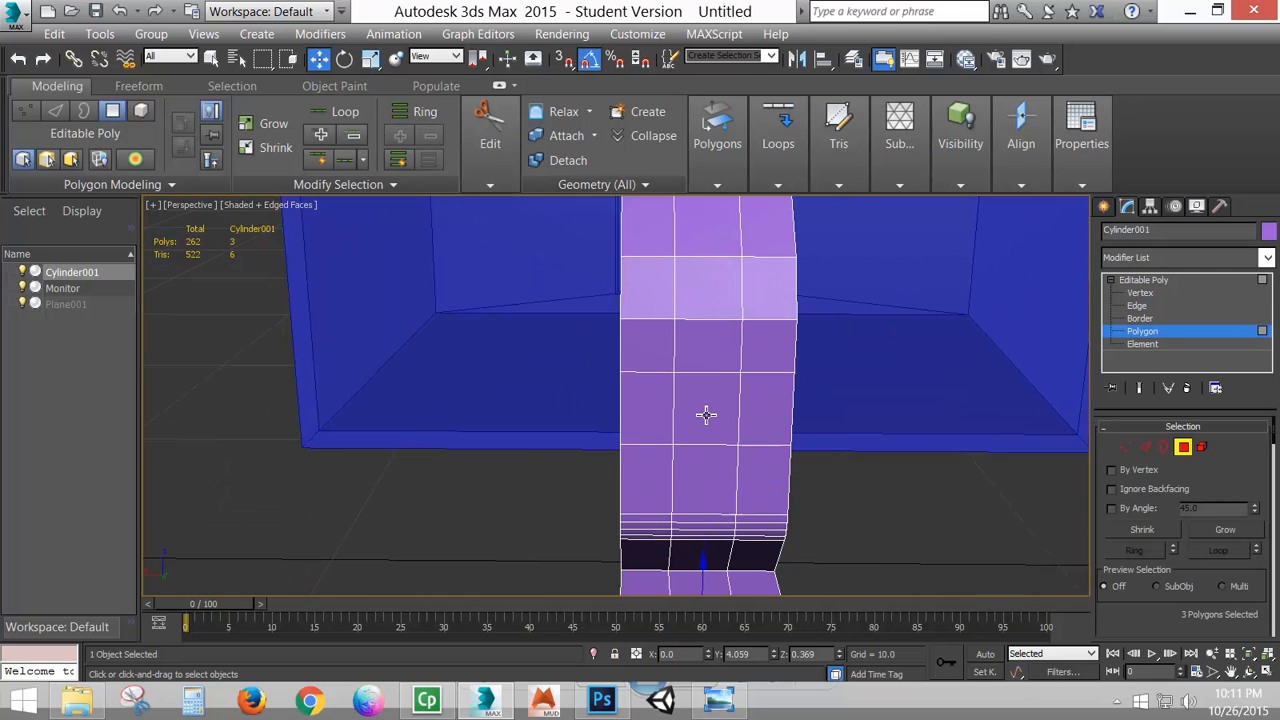
left_click(703, 414)
middle_click_drag(703, 501, 845, 385, "alt")
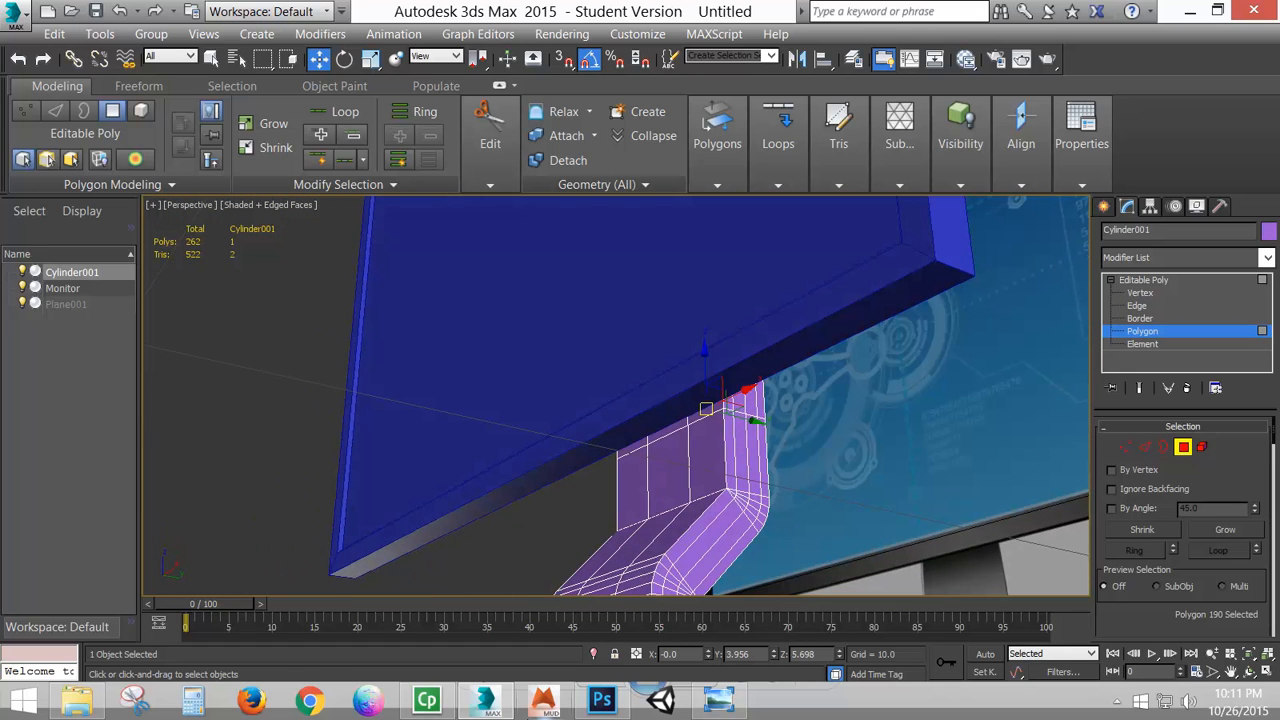
left_click(594, 654)
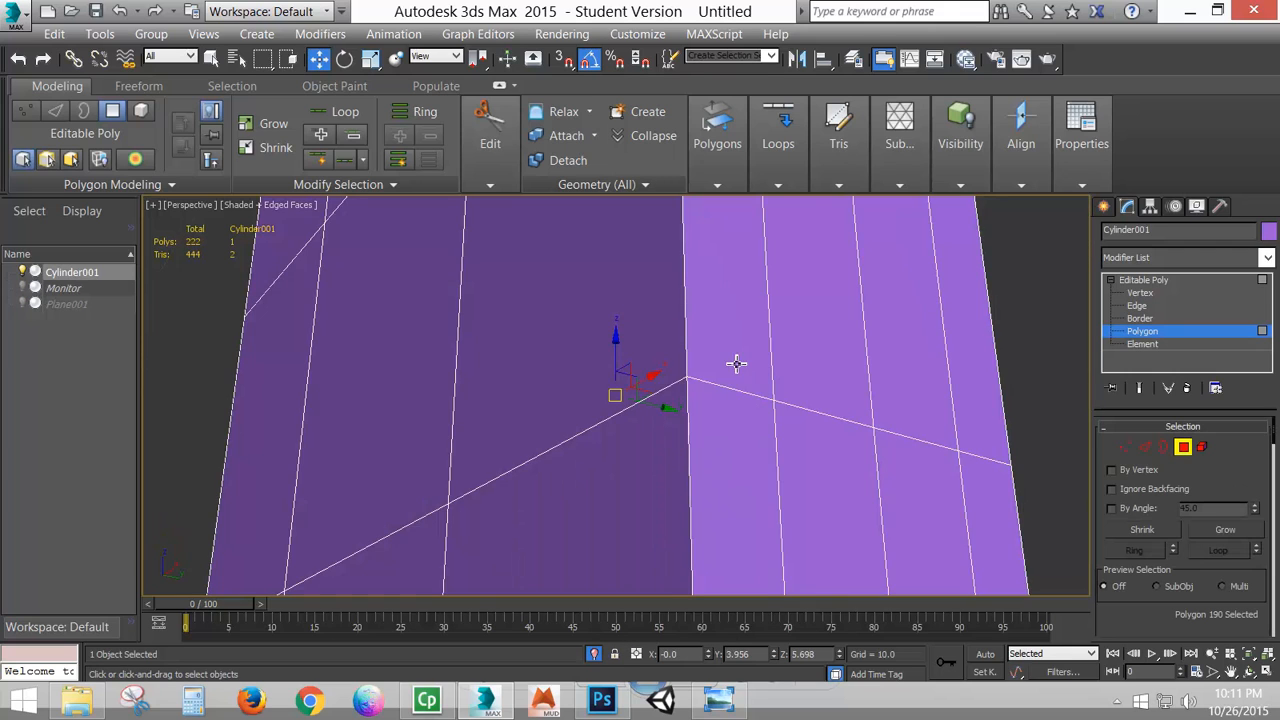
scroll(630, 395, "down", 5)
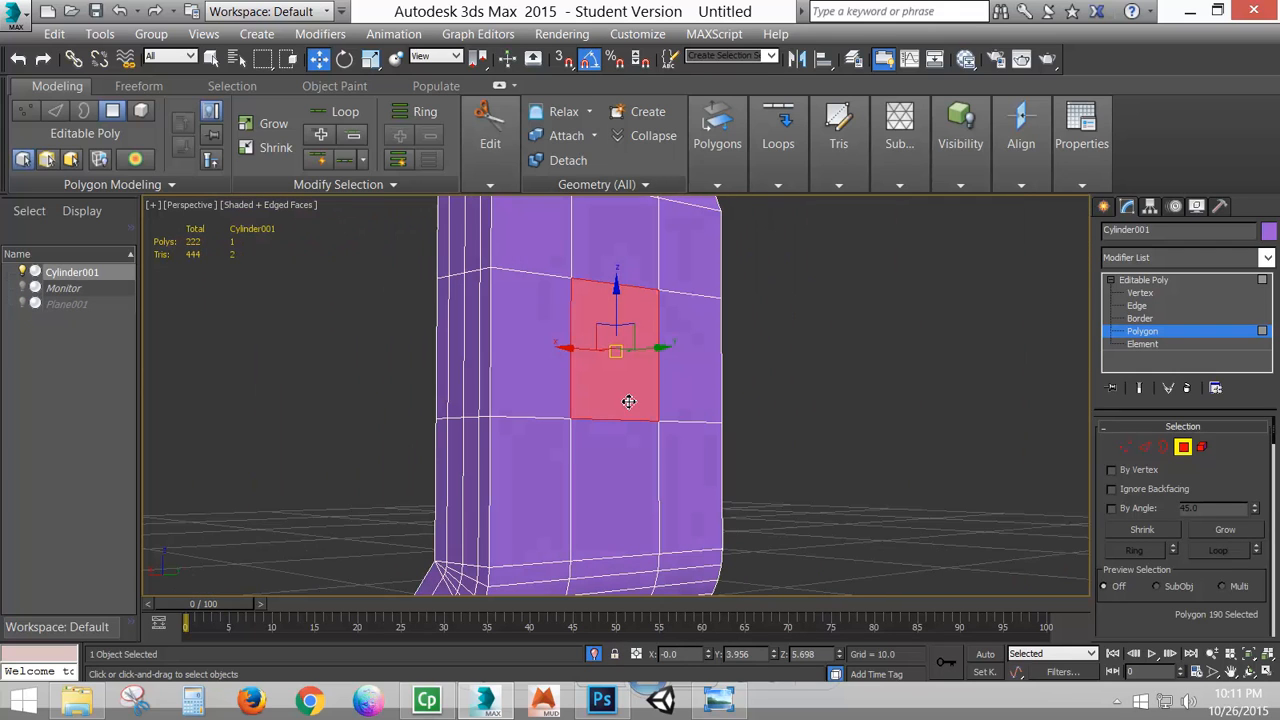
middle_click_drag(608, 334, 646, 354, "alt")
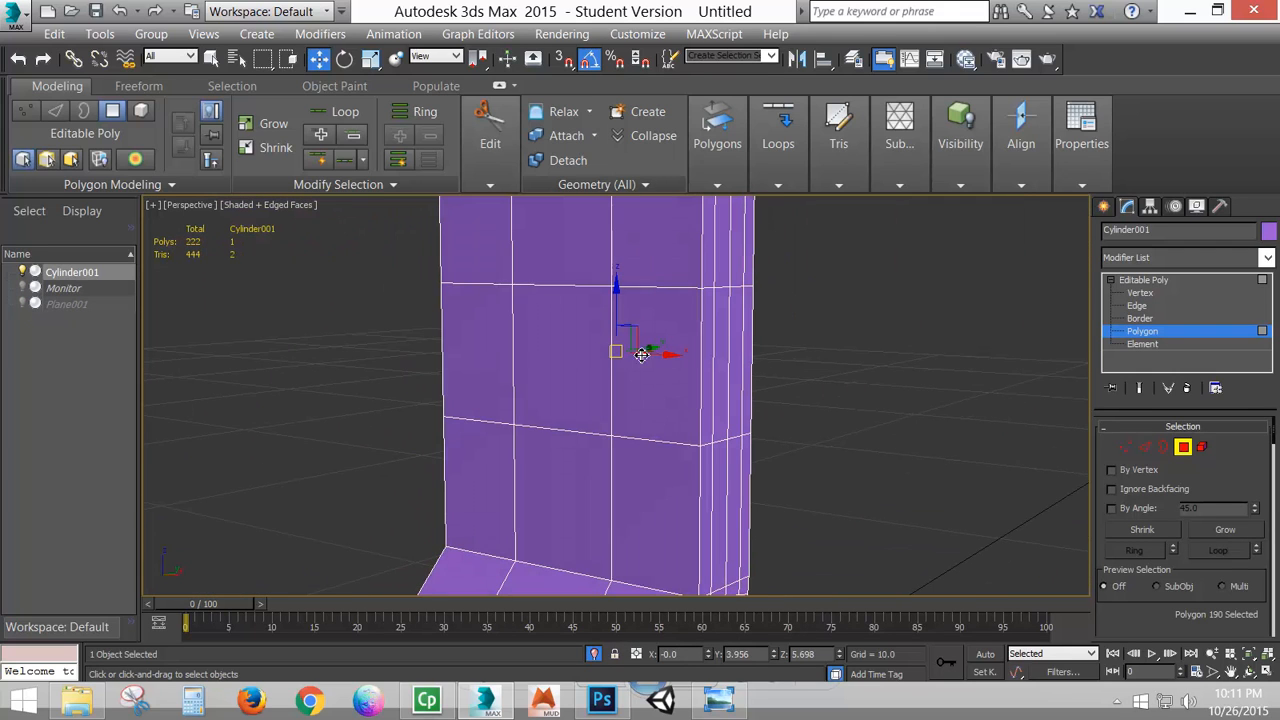
left_click(576, 347, "ctrl")
key("Delete")
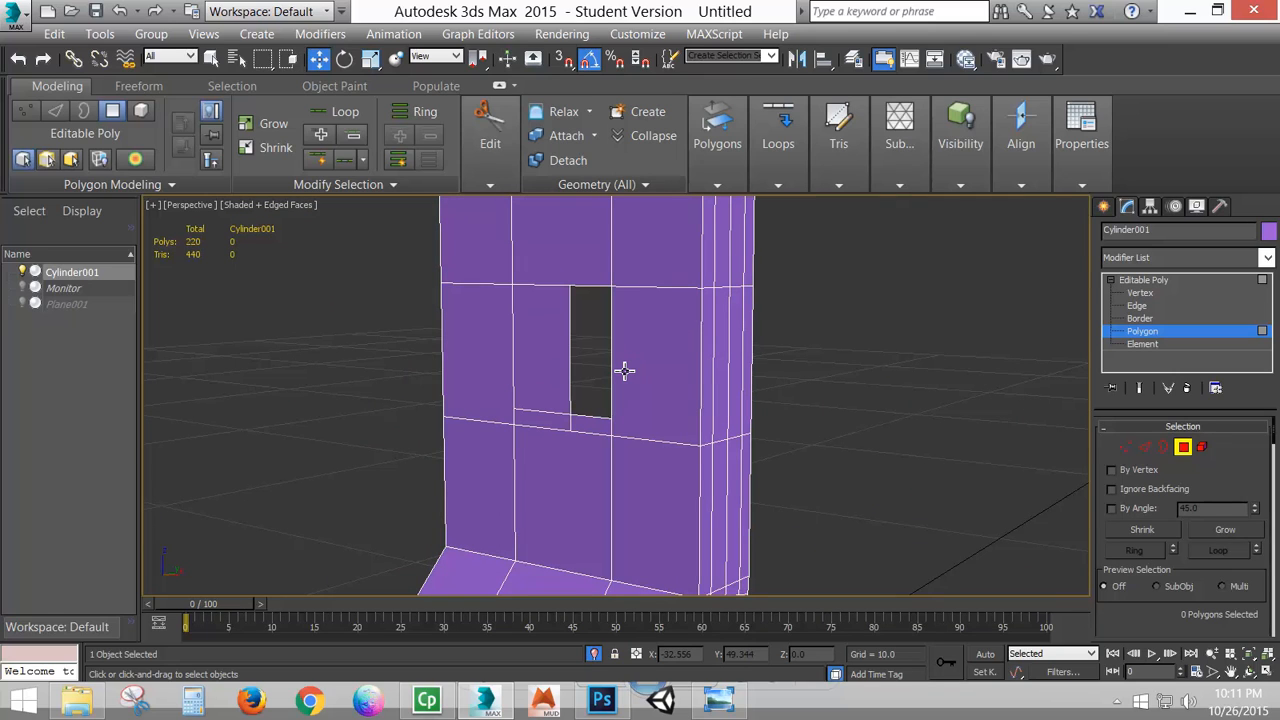
- Select the borders of both openings in the arm and bridge them to wall the inside of the rectangular hole
middle_click_drag(591, 423, 784, 429, "alt")
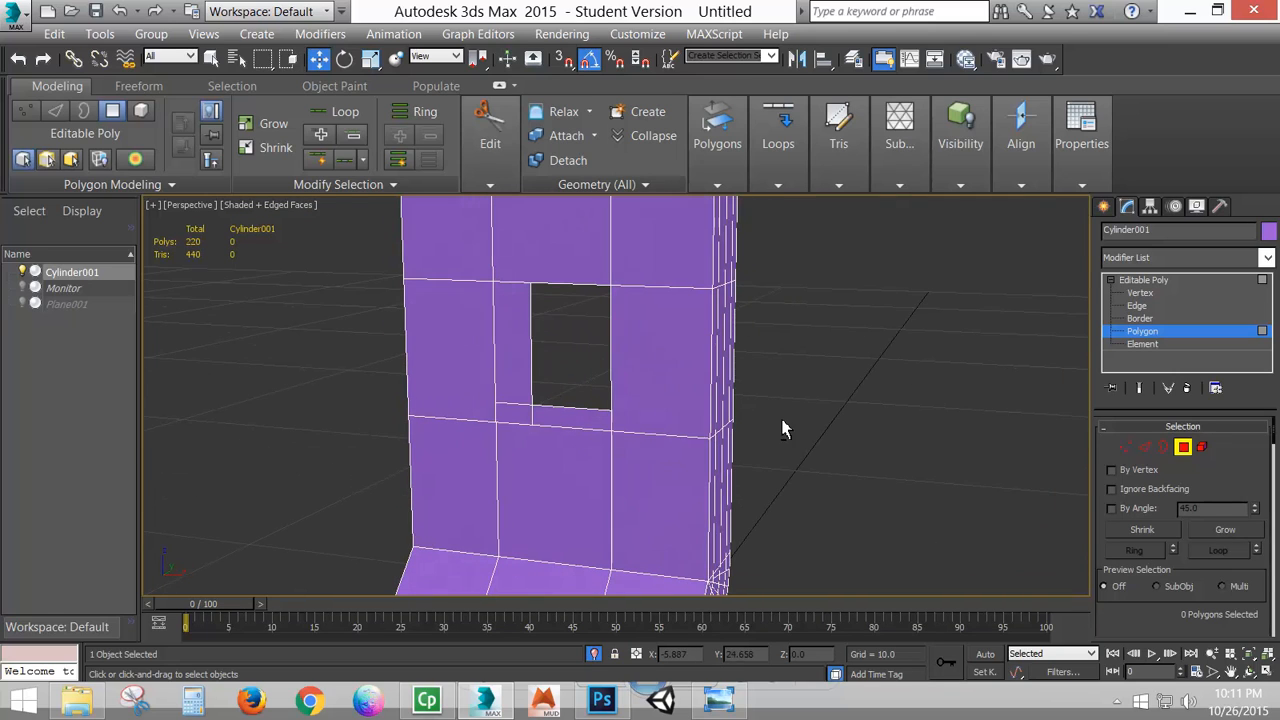
left_click(1163, 448)
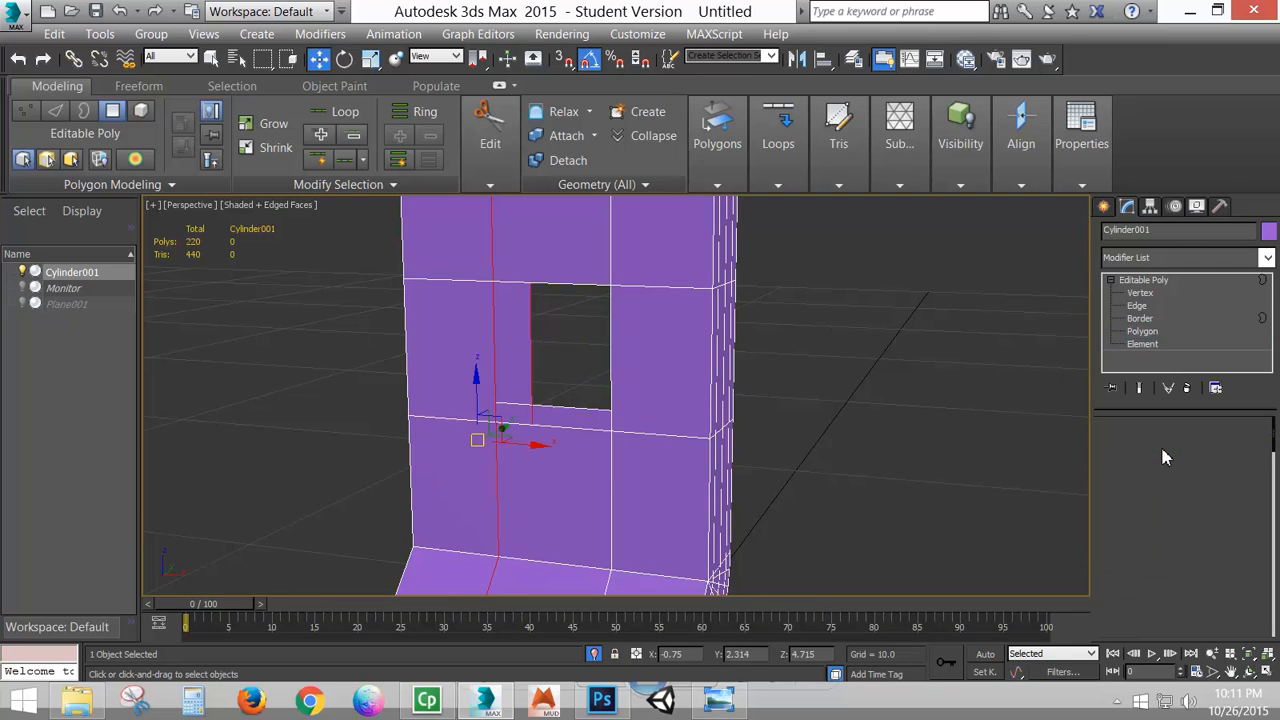
left_click(497, 338)
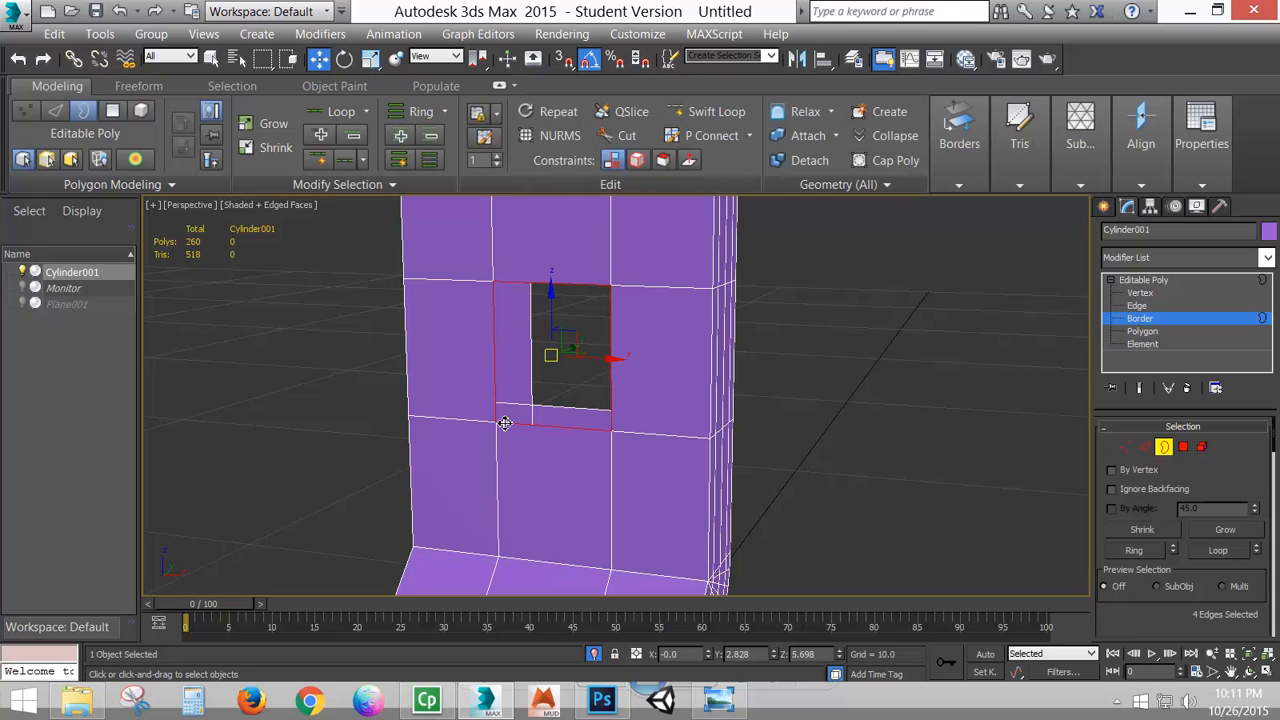
middle_click_drag(716, 441, 603, 463, "alt")
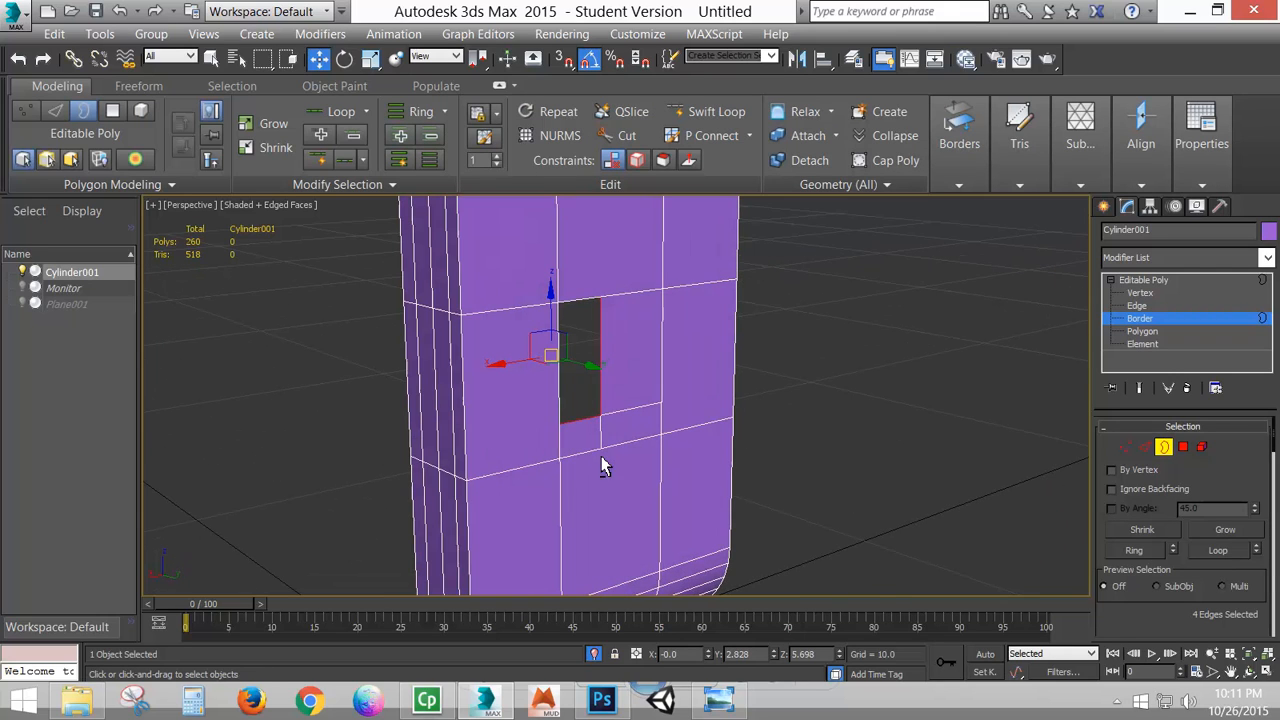
left_click(623, 446, "ctrl")
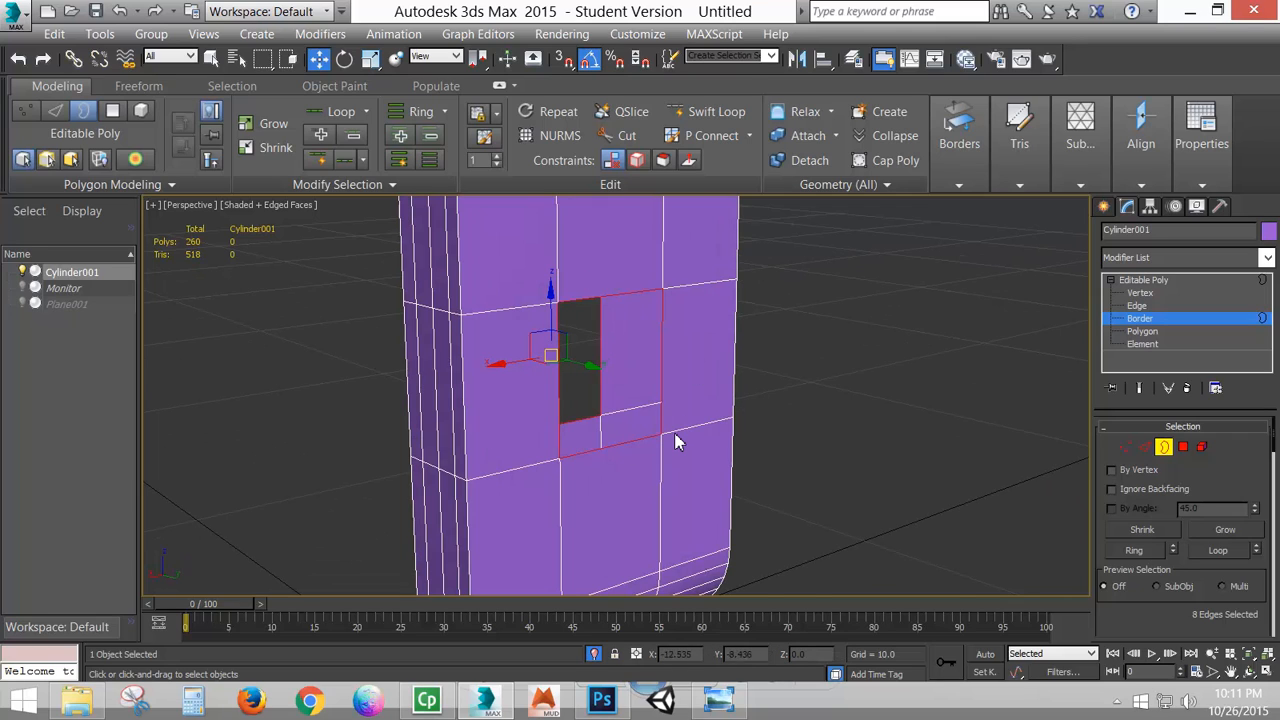
scroll(1160, 625, "down", 3)
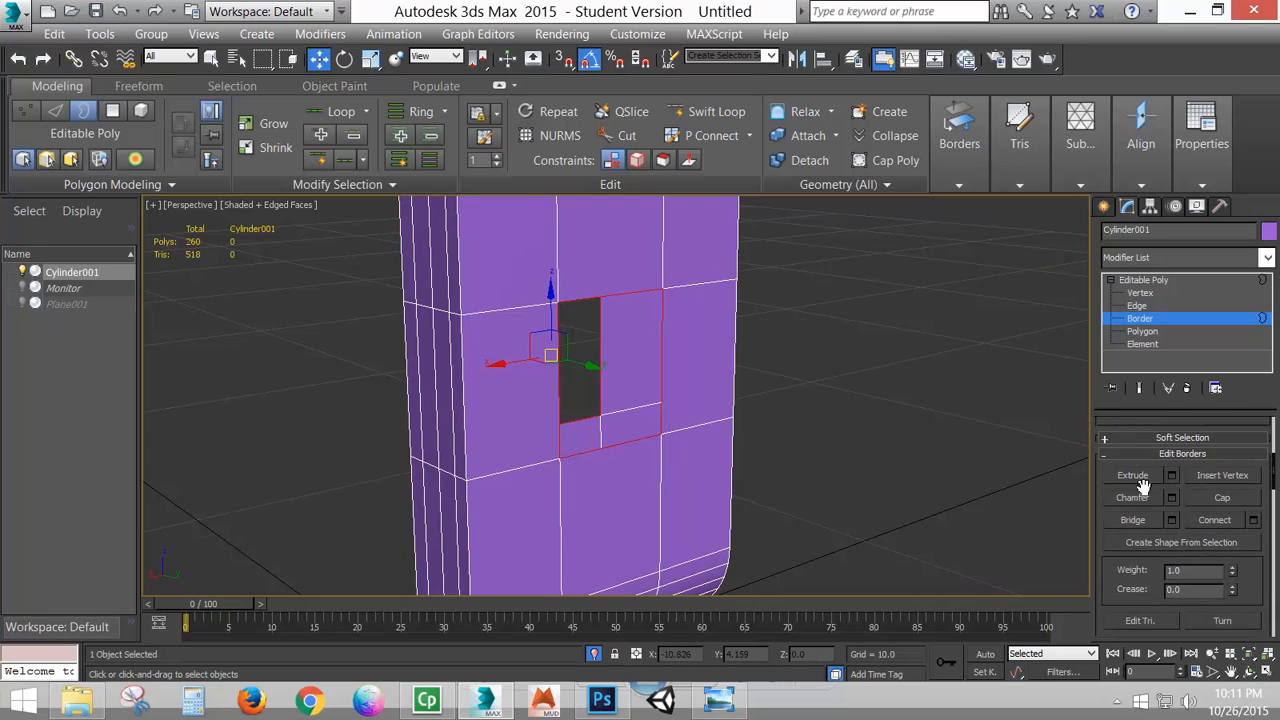
left_click(1132, 521)
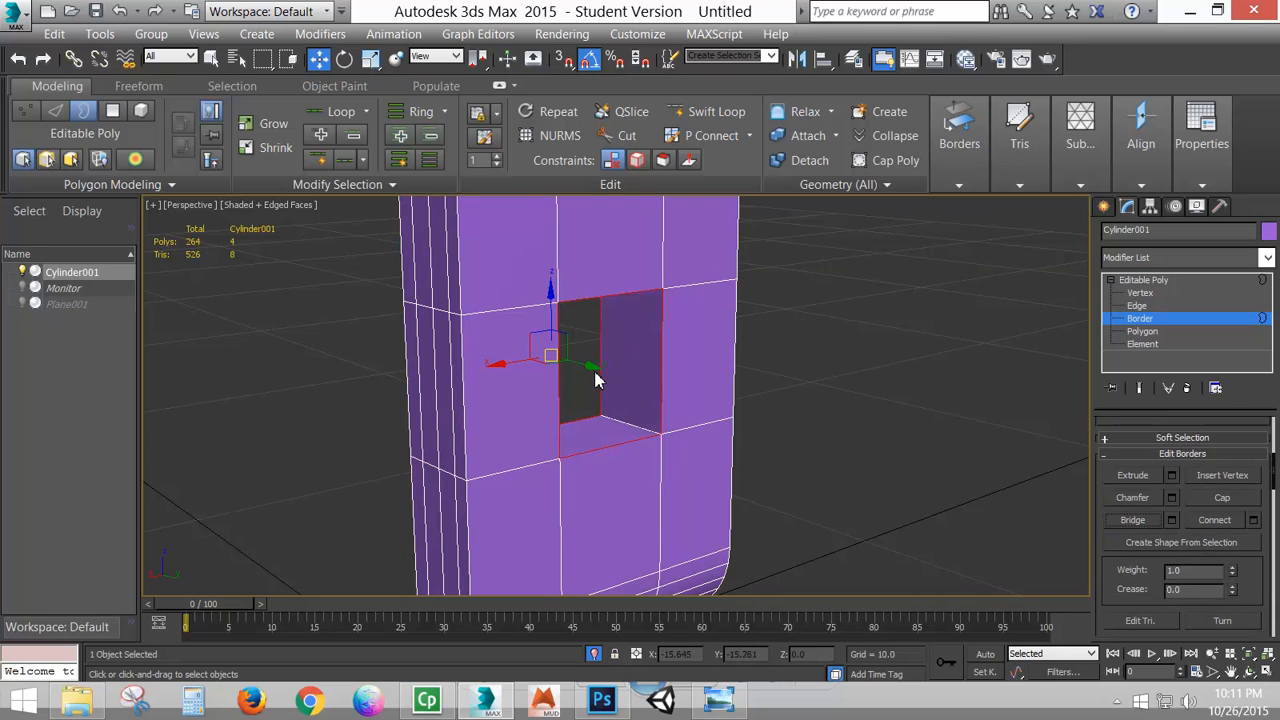
- Inspect the bridged hole from several angles and compare it with the arm's slot in the reference photo
left_click_drag(594, 370, 650, 386)
middle_click_drag(727, 445, 704, 363, "alt")
scroll(704, 360, "down", 6)
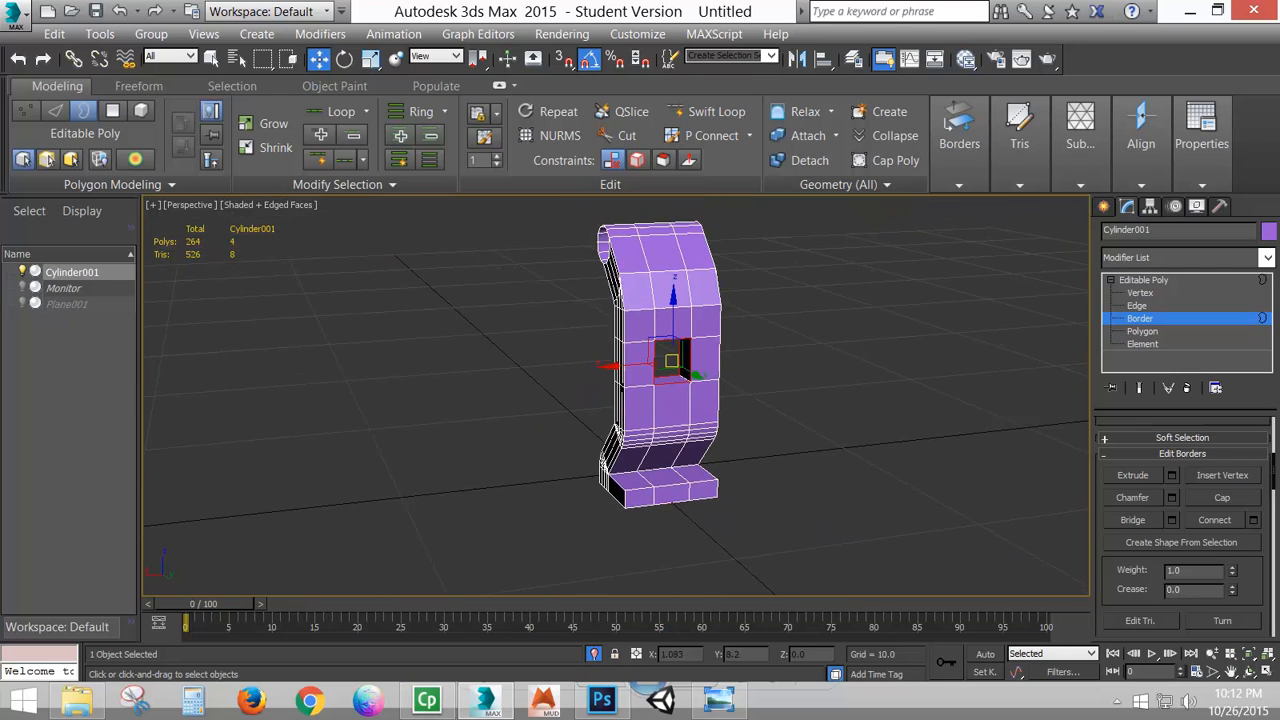
middle_click_drag(640, 500, 688, 470, "alt")
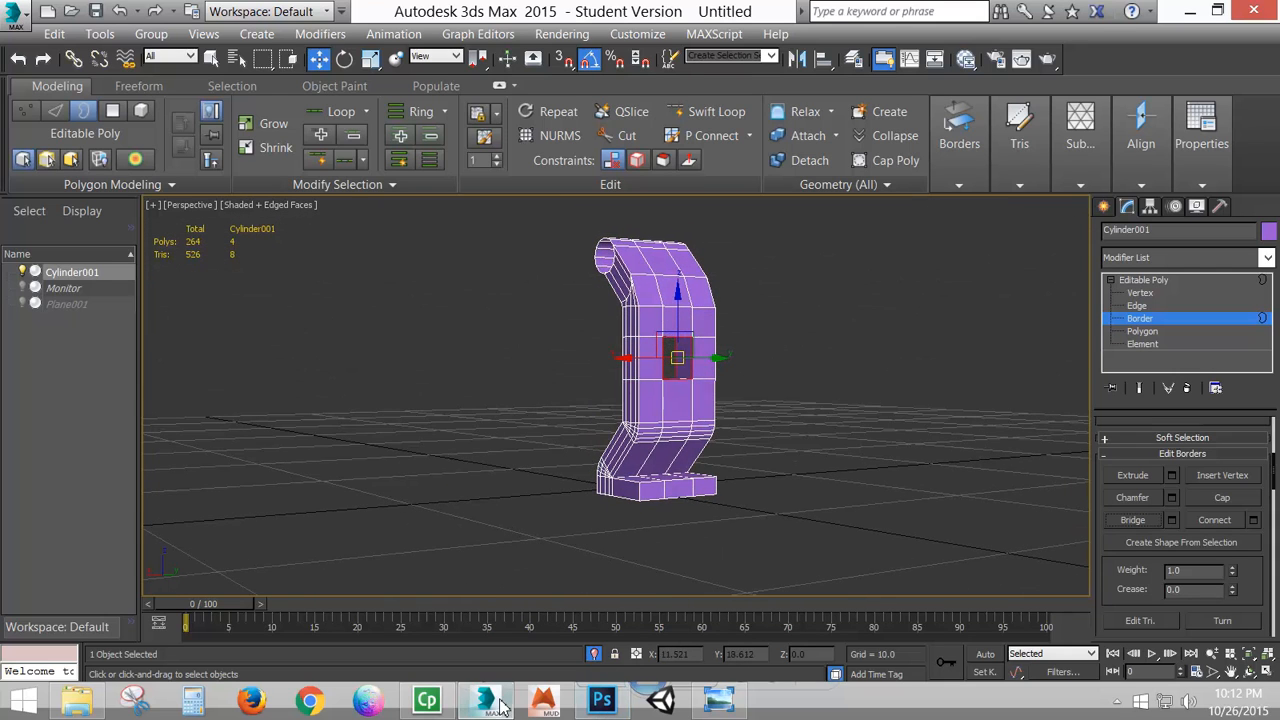
left_click(722, 703)
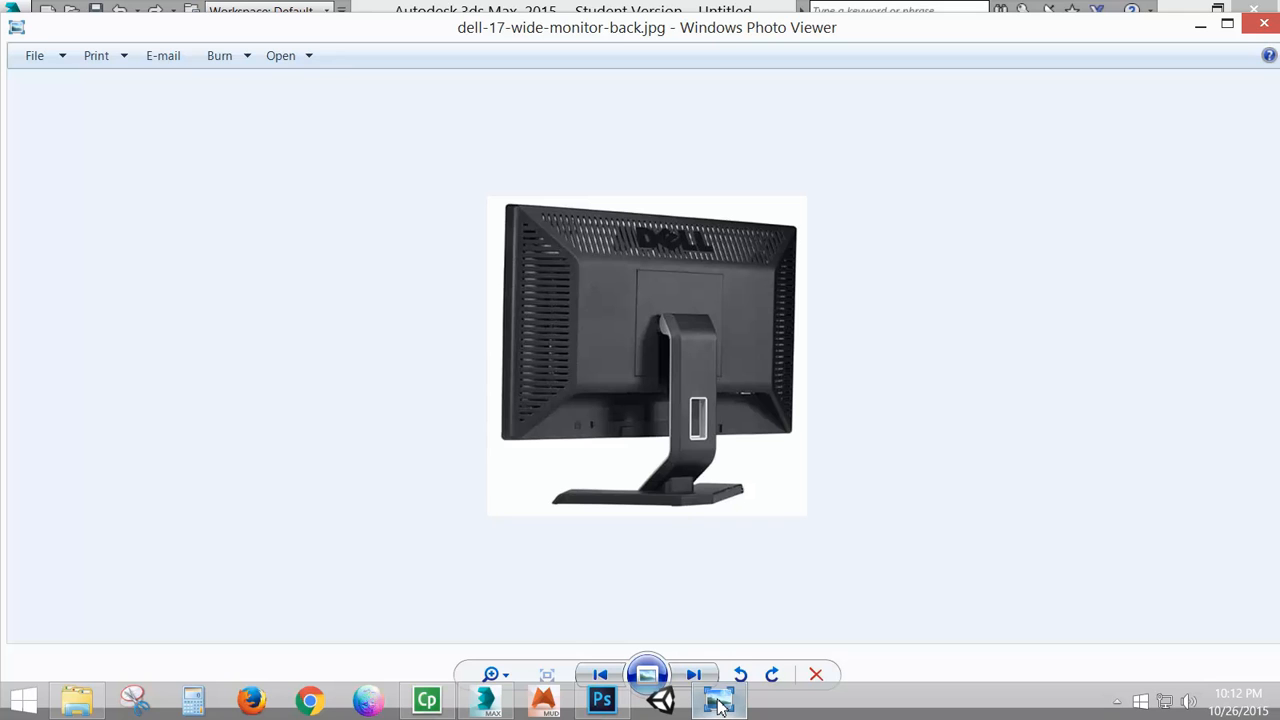
left_click(717, 703)
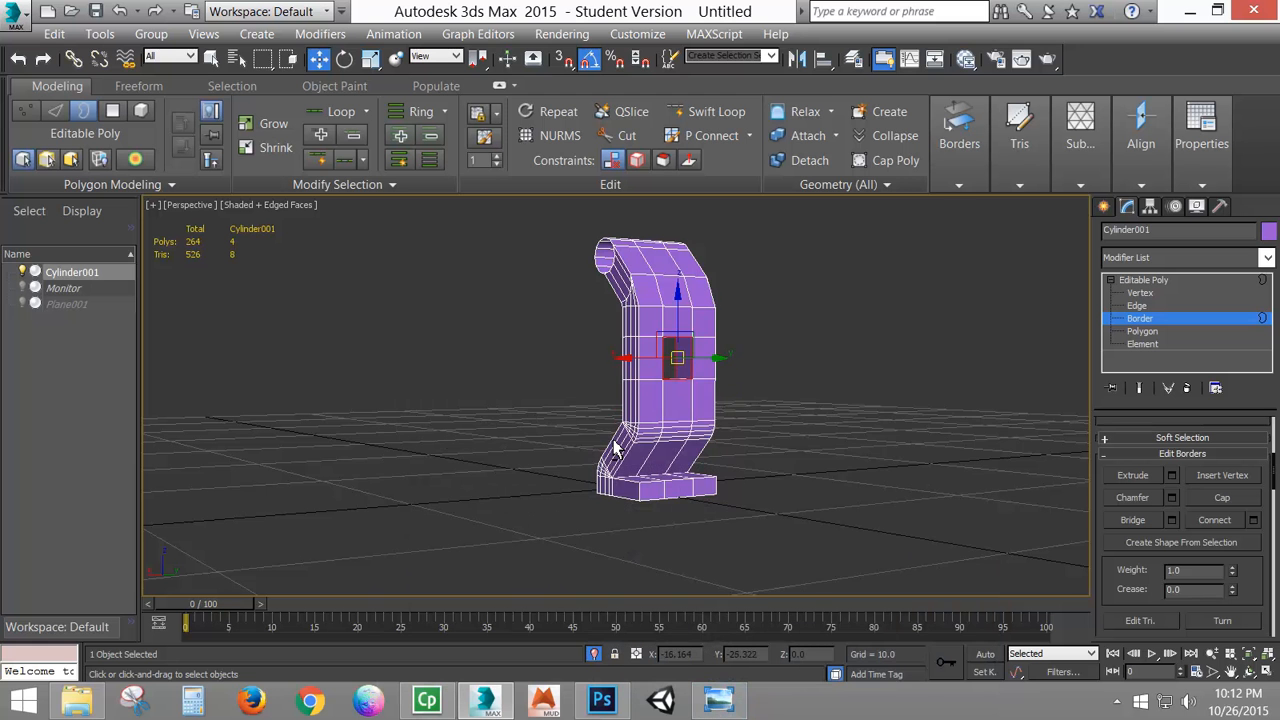
- Turn on Backface Cull in the arm's object properties
middle_click_drag(700, 563, 617, 338, "alt")
scroll(640, 380, "up", 8)
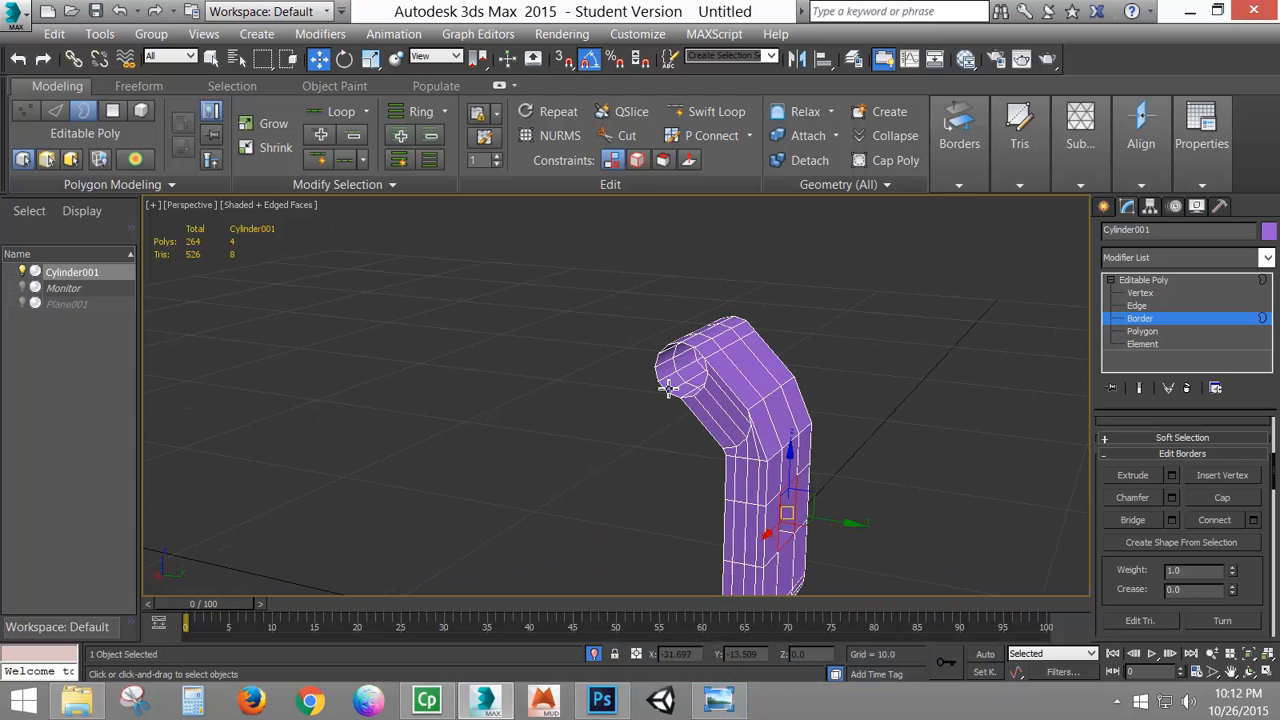
right_click(702, 367)
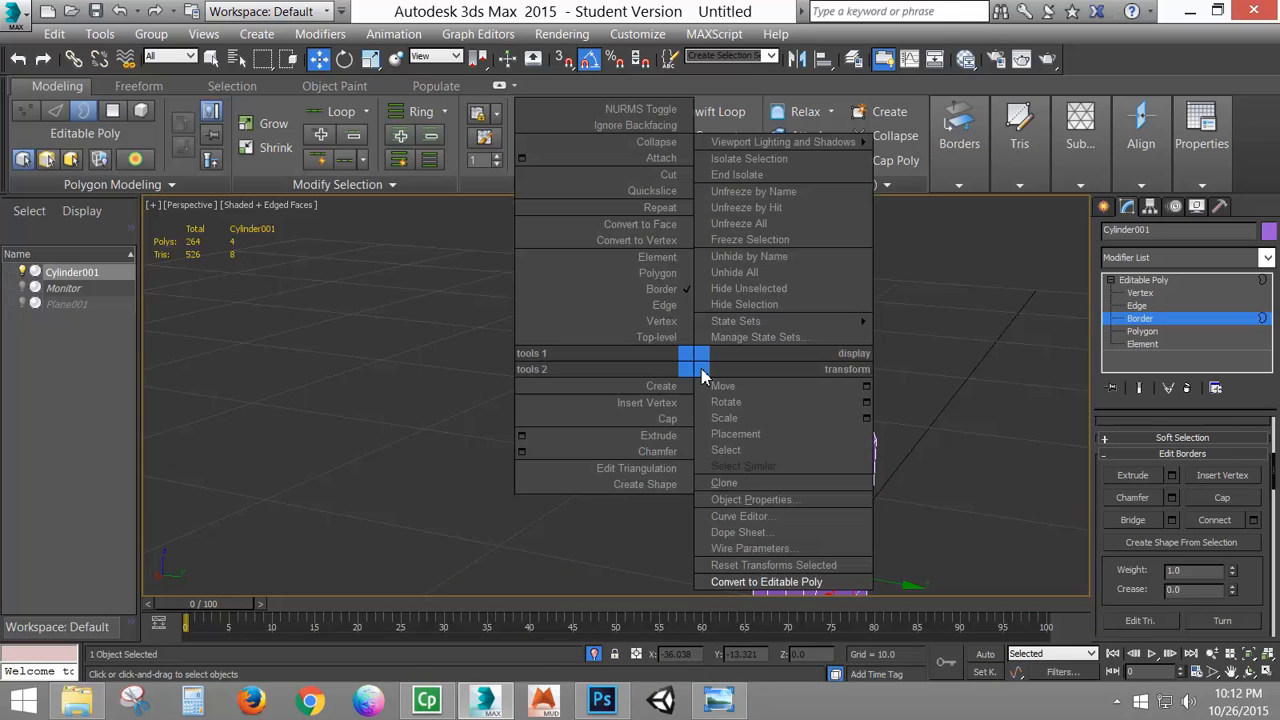
left_click(740, 499)
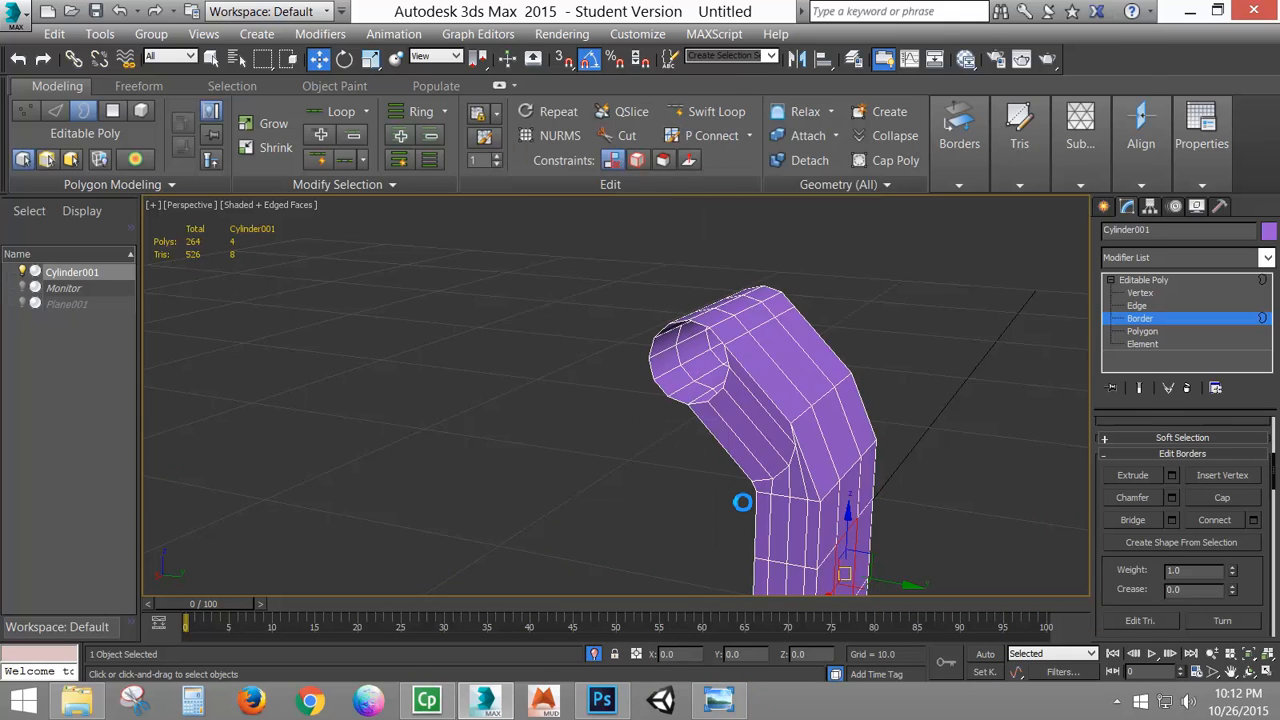
left_click(768, 386)
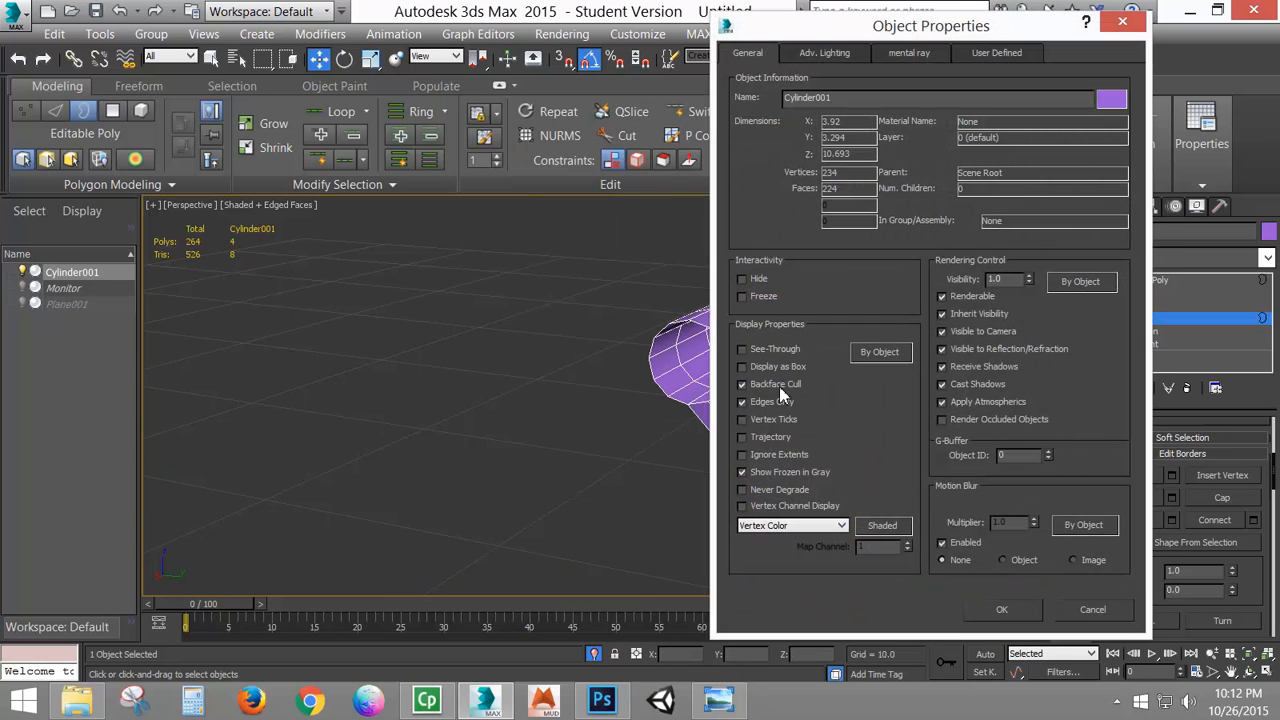
left_click(1003, 610)
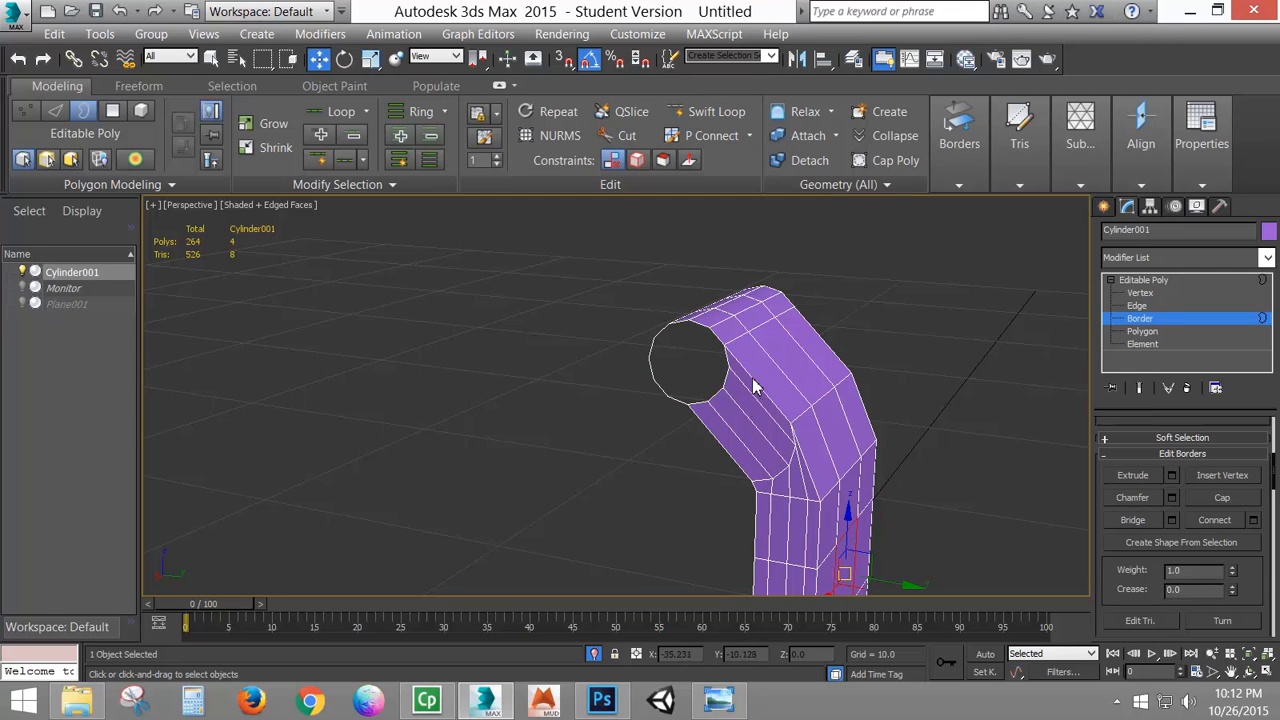
- Select the rim edges of the open hole at one side of the arm's upper end, excluding the two edges at each side
scroll(730, 365, "up", 4)
middle_click_drag(723, 351, 752, 318)
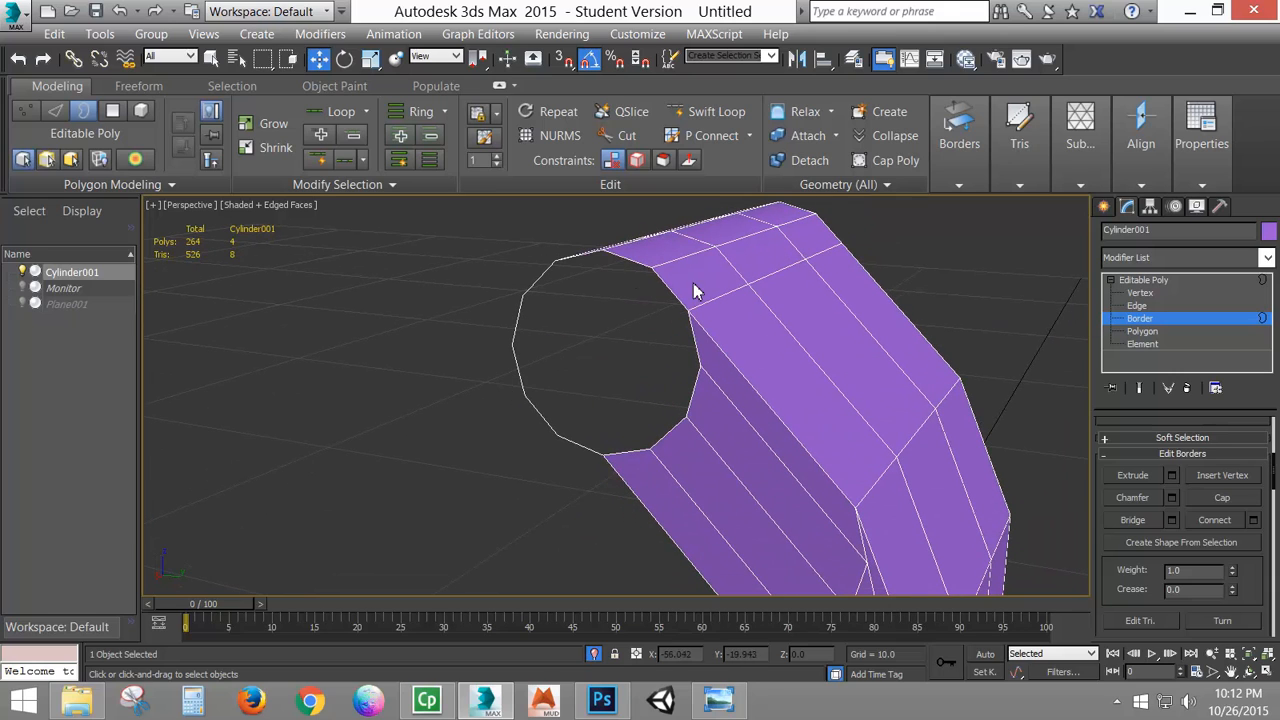
left_click(635, 266)
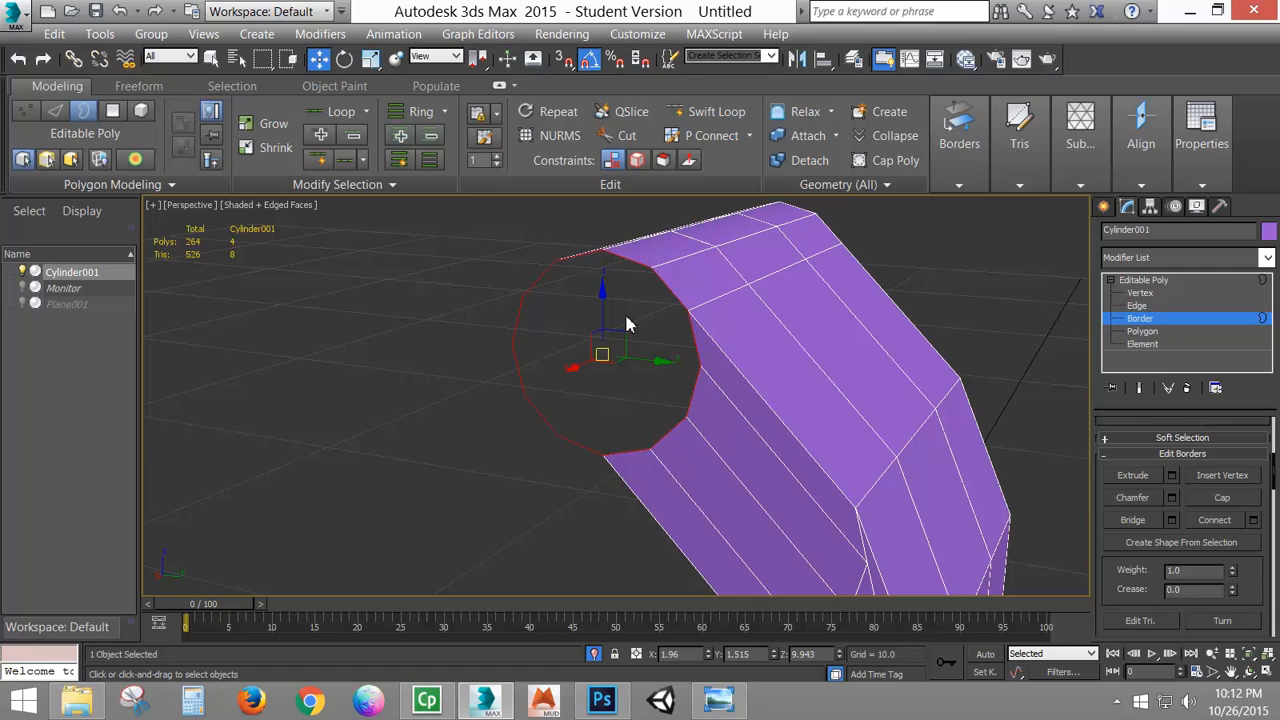
left_click(1138, 306)
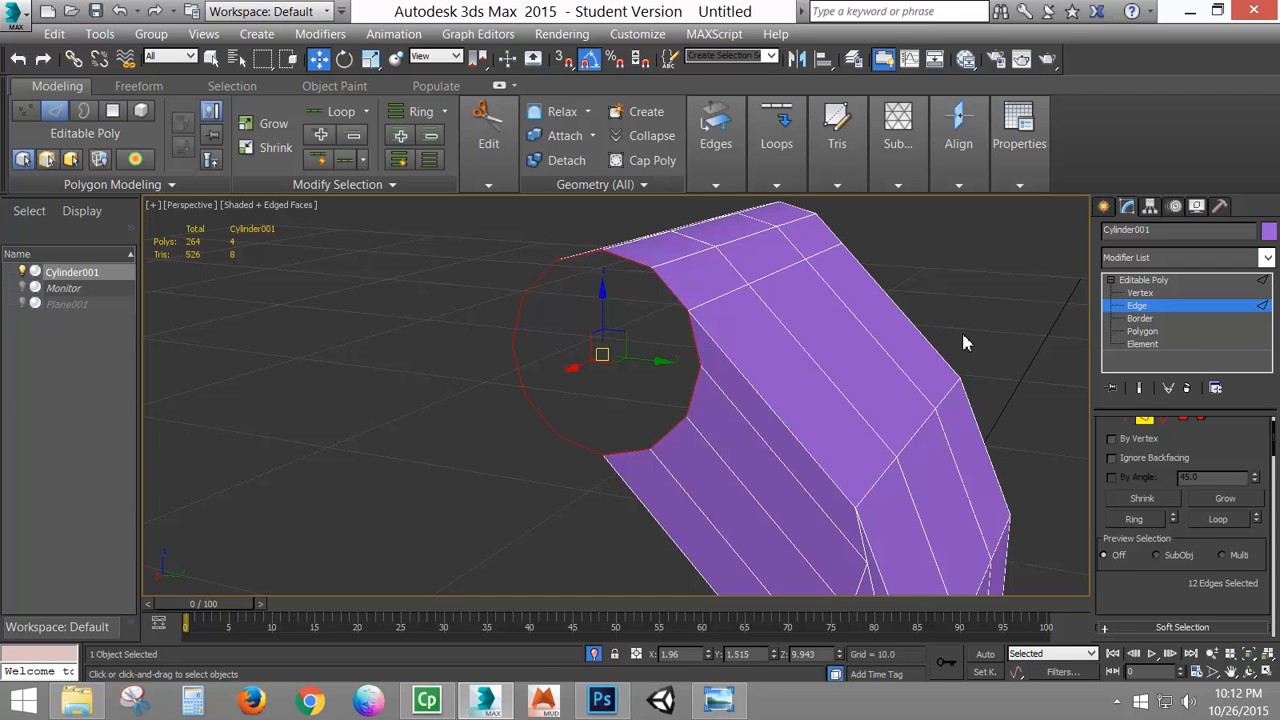
middle_click_drag(732, 405, 771, 497, "alt")
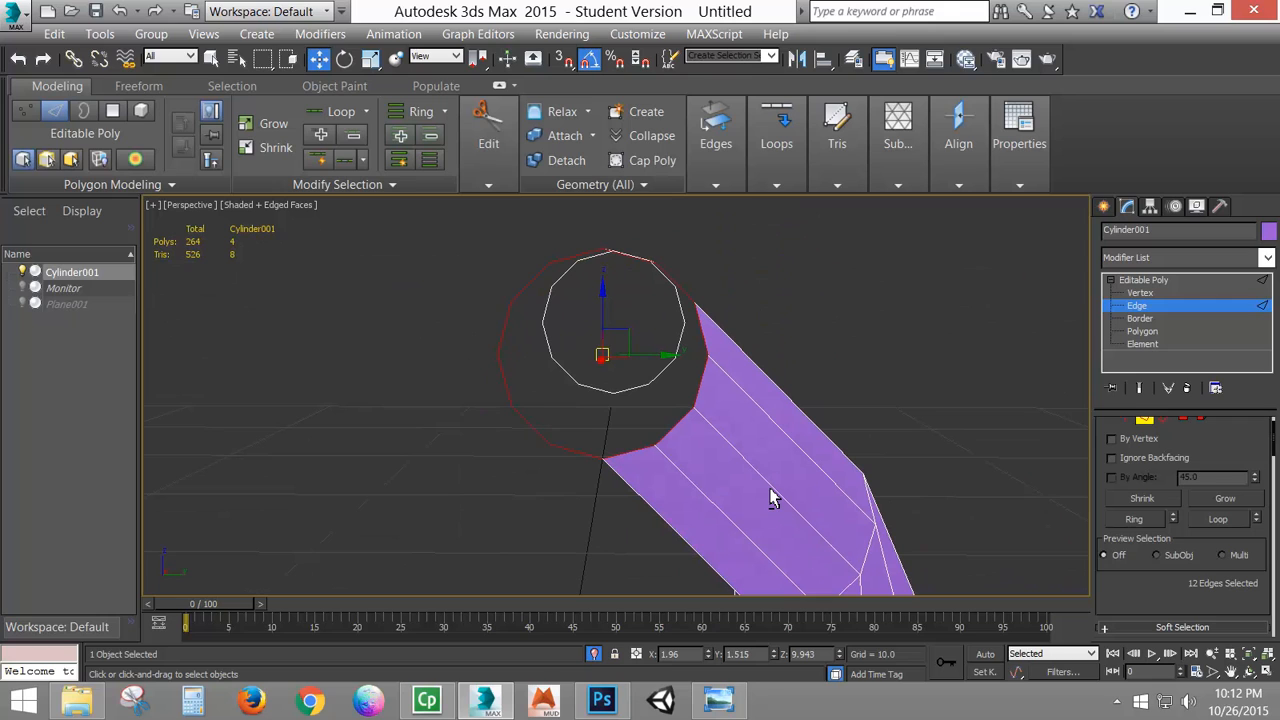
left_click(505, 338, "alt")
left_click(503, 374, "alt")
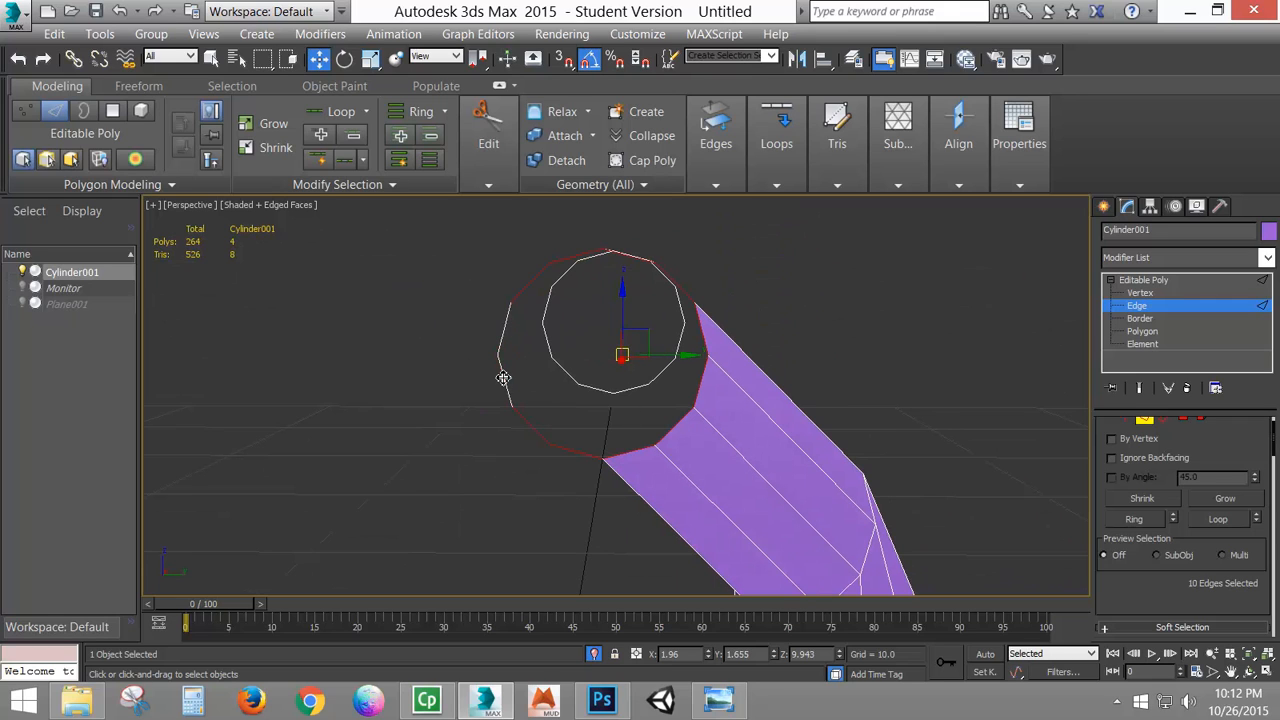
left_click(706, 330, "alt")
left_click(703, 371, "alt")
middle_click_drag(777, 460, 736, 466, "alt")
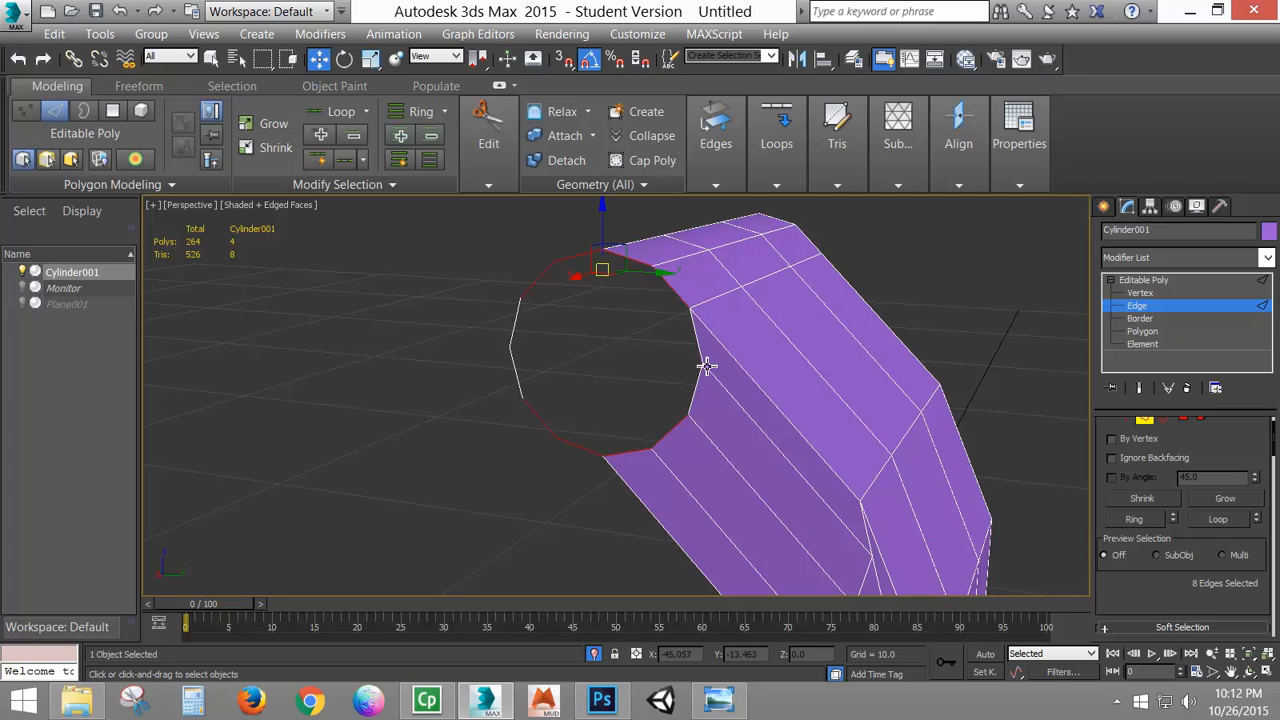
- Bridge the selected upper and lower rim edges with two segments to cap the opening
scroll(1180, 560, "down", 5)
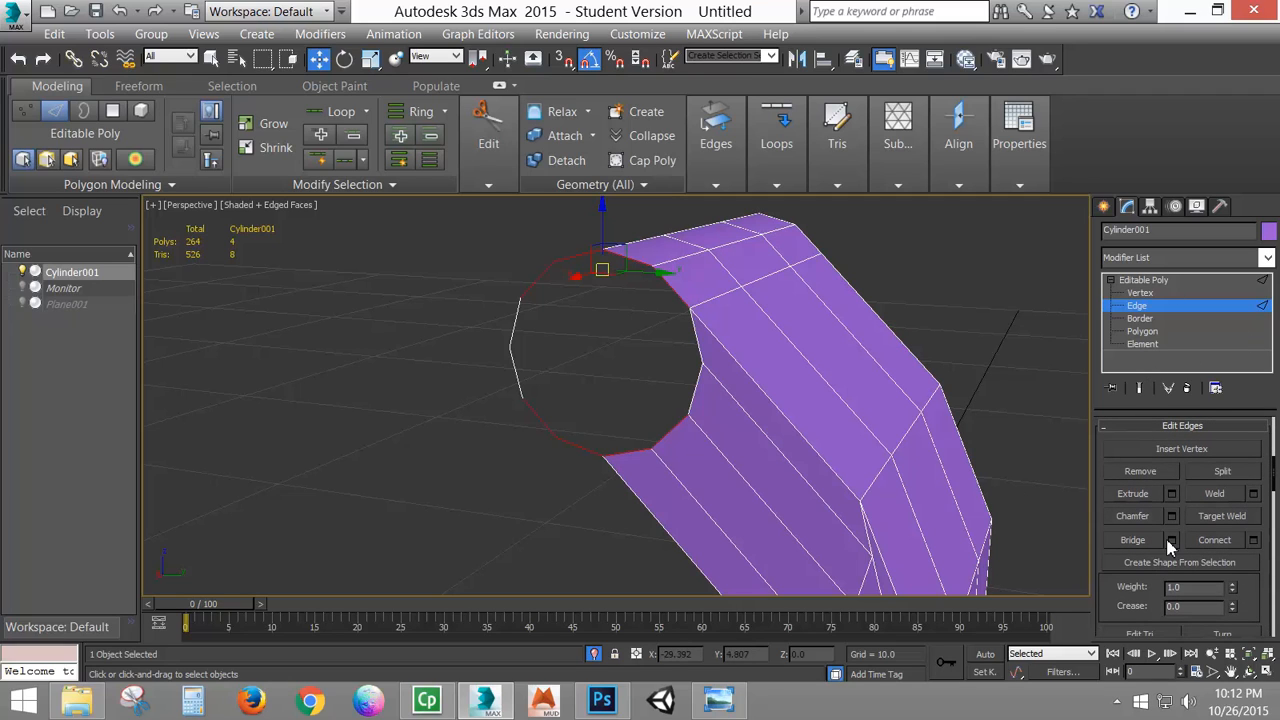
left_click(1171, 540)
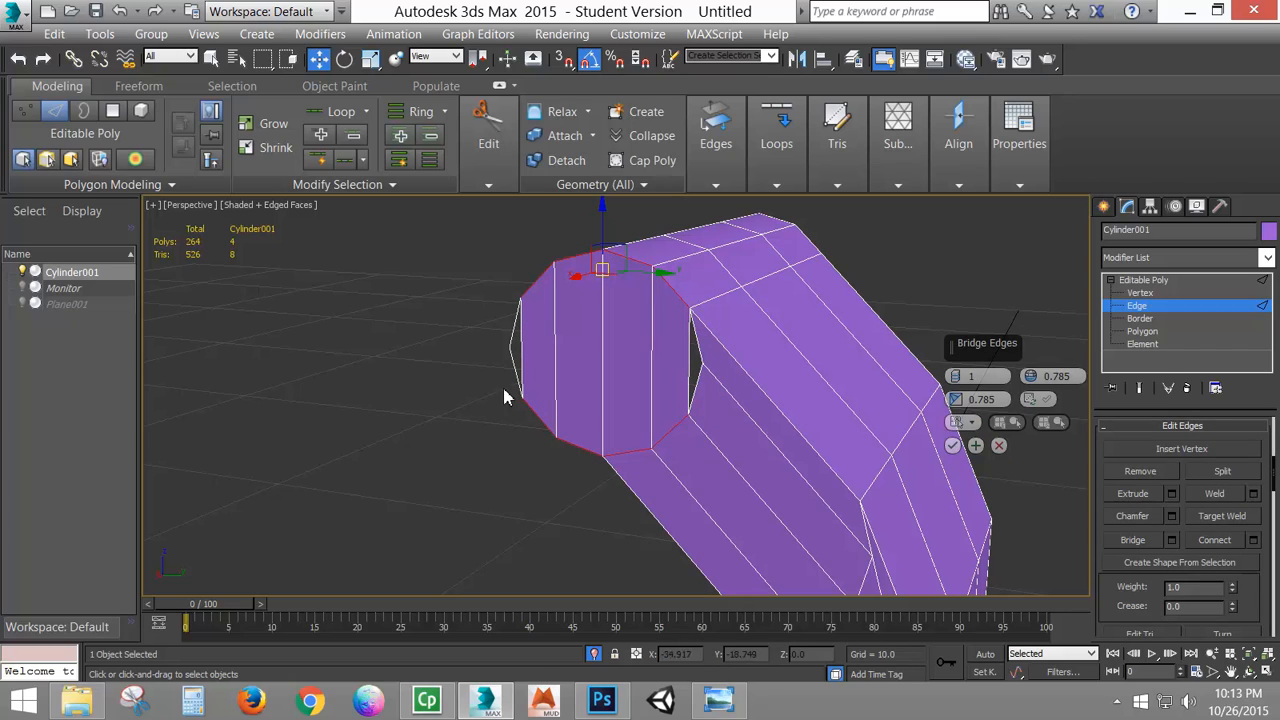
left_click(957, 378)
left_click(953, 445)
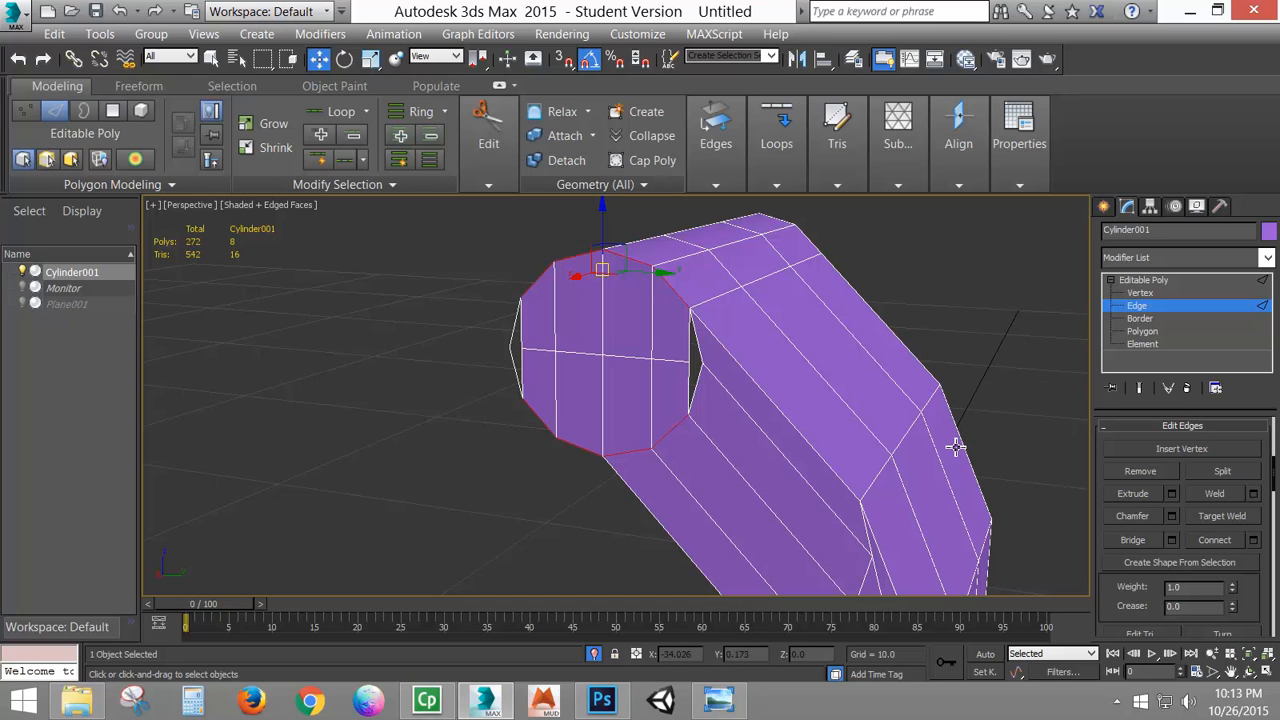
- Target-weld the cap's middle vertex on each side to the neighbouring rim vertex to close both gaps
left_click(1146, 294)
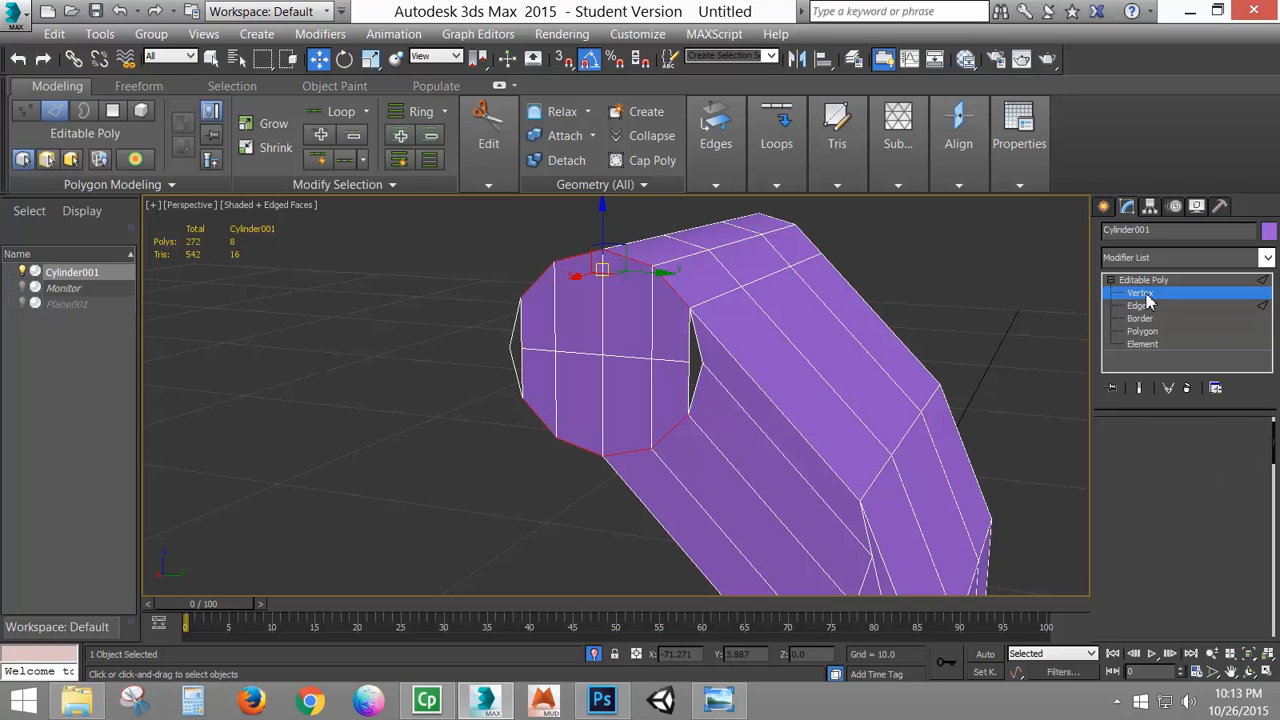
left_click_drag(1166, 600, 1164, 351)
left_click(1235, 482)
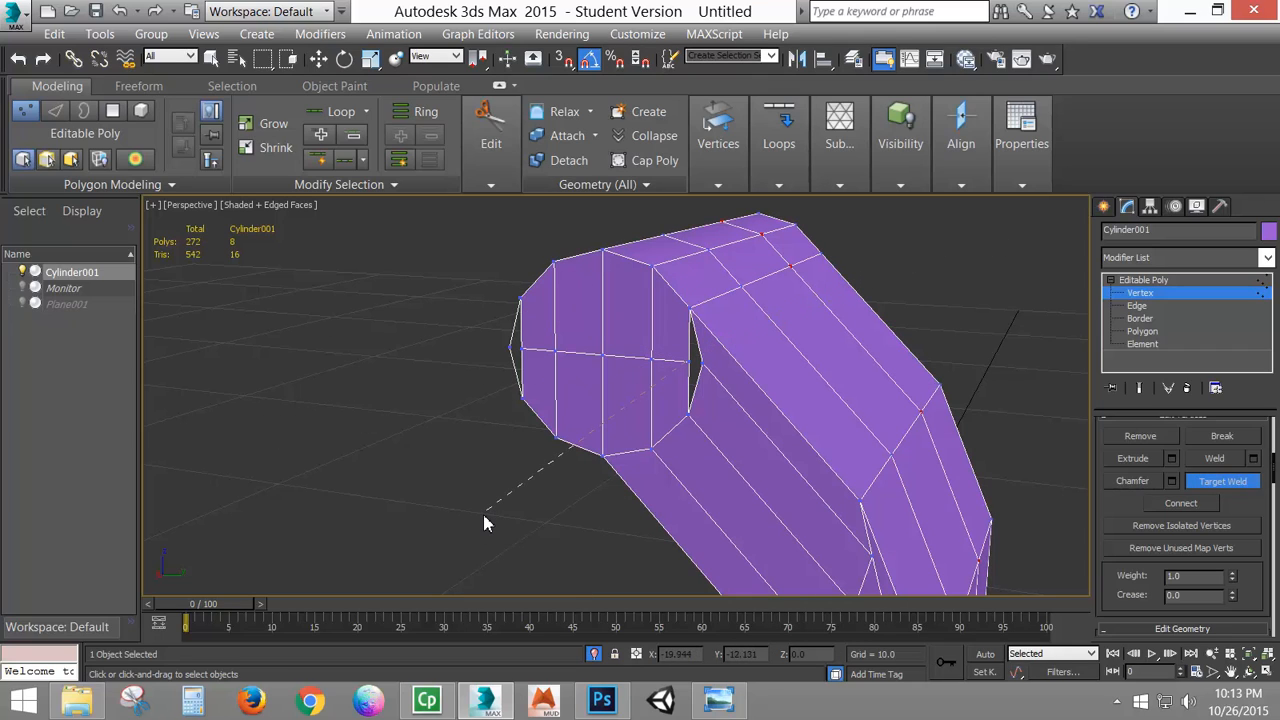
left_click(705, 368)
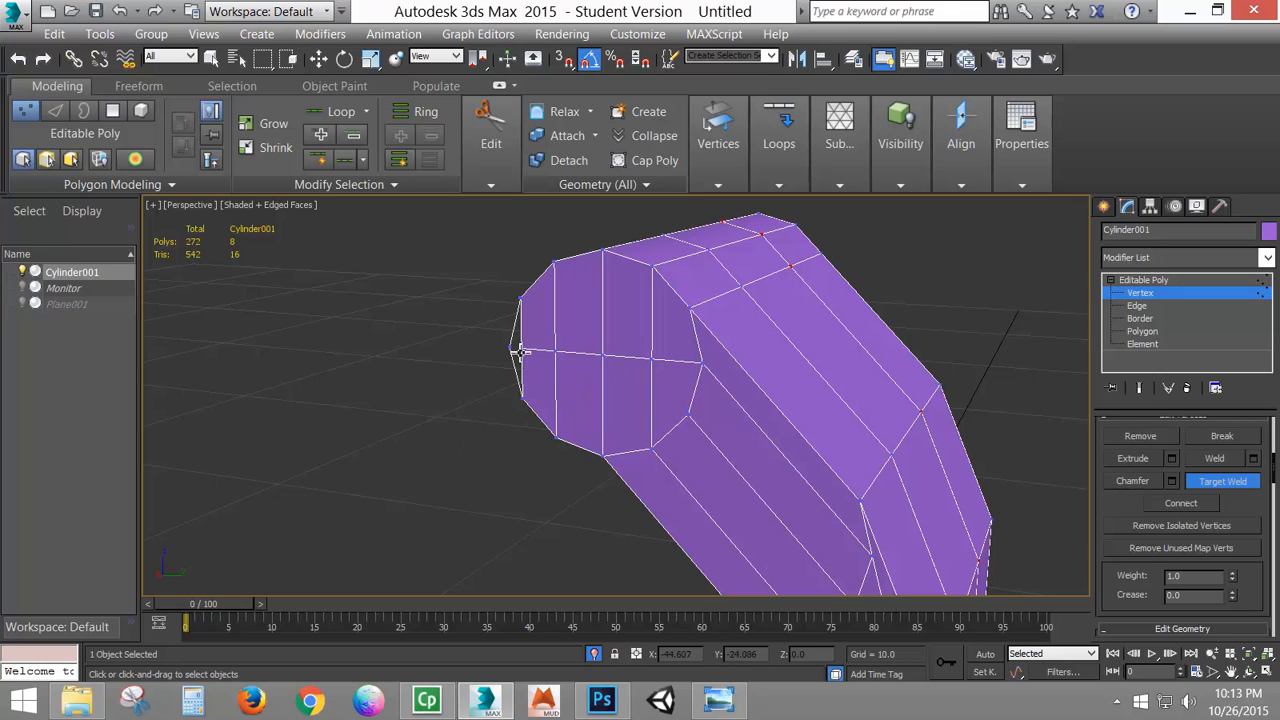
key("w")
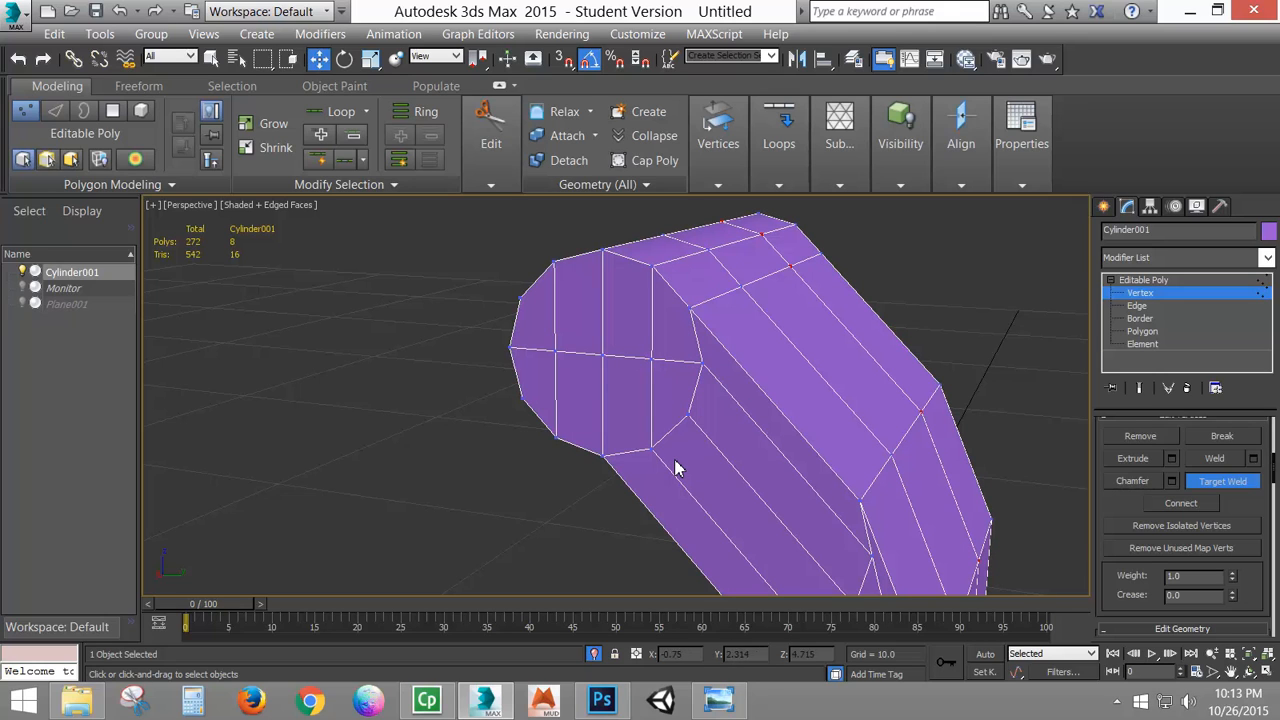
- At the open hole on the opposite side of the arm's upper end, select the four upper rim edges
middle_click_drag(932, 405, 762, 392, "alt")
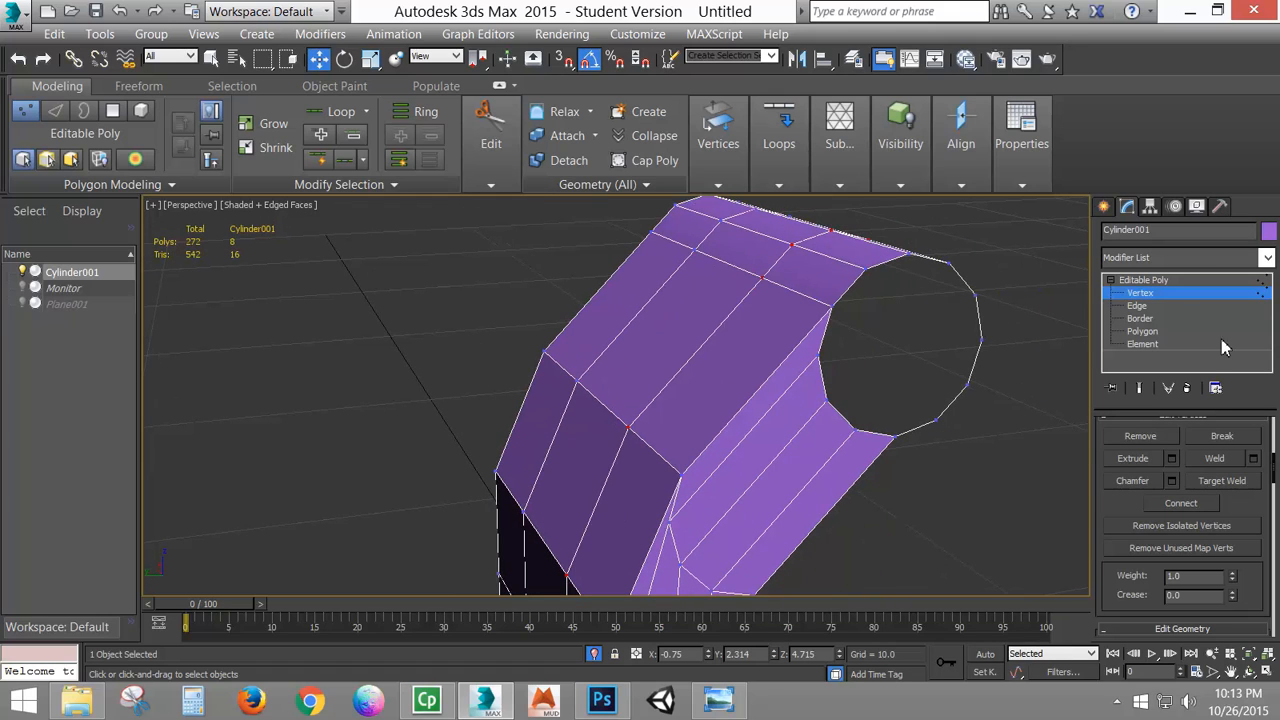
left_click(1140, 318)
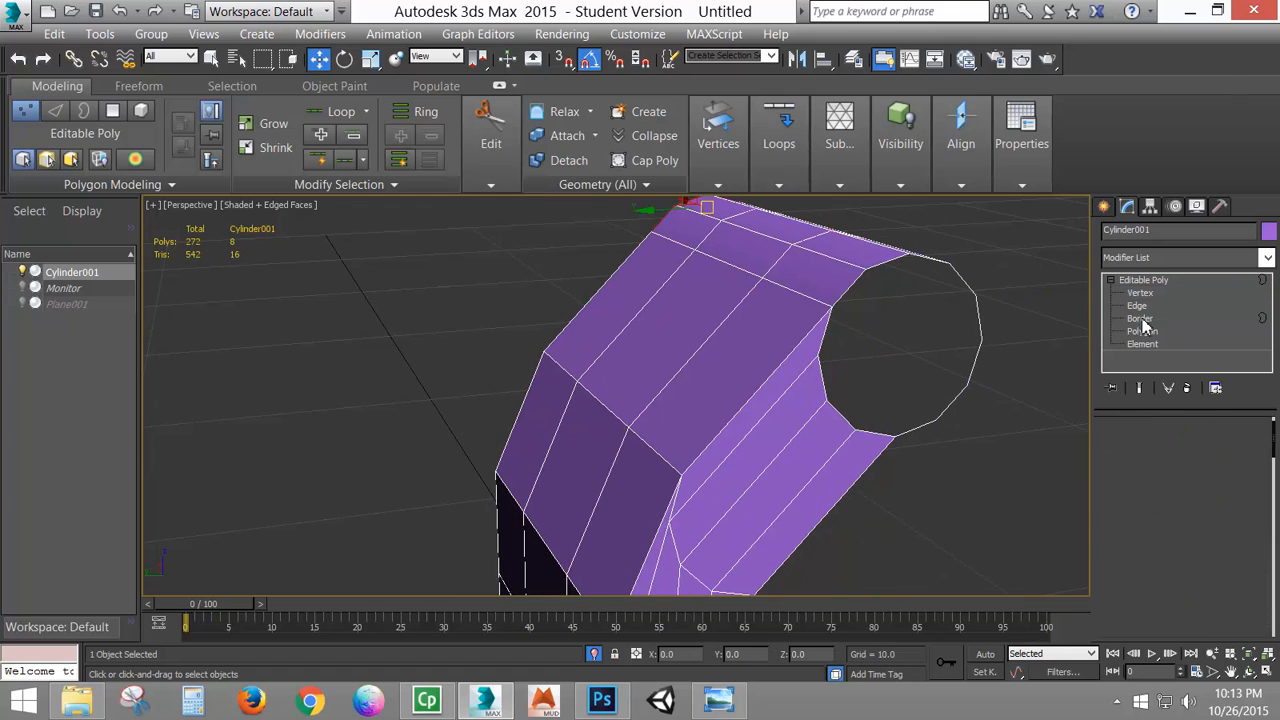
left_click(973, 289)
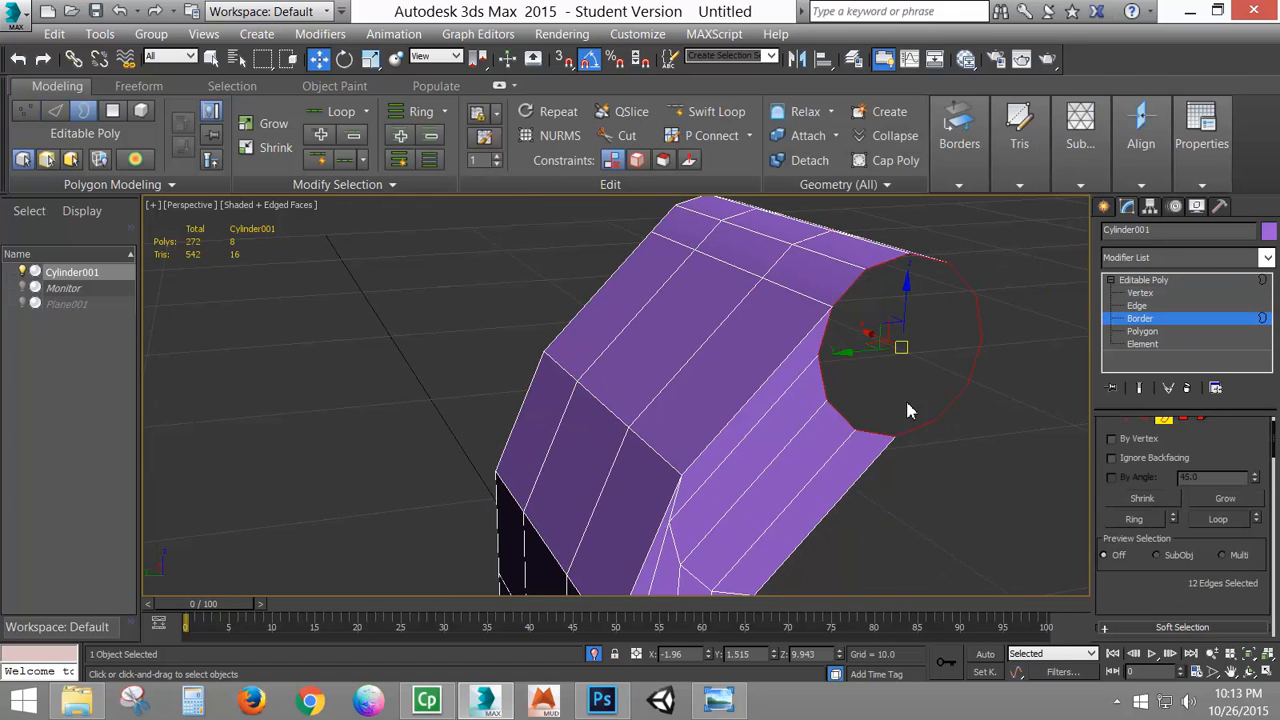
left_click(1146, 422)
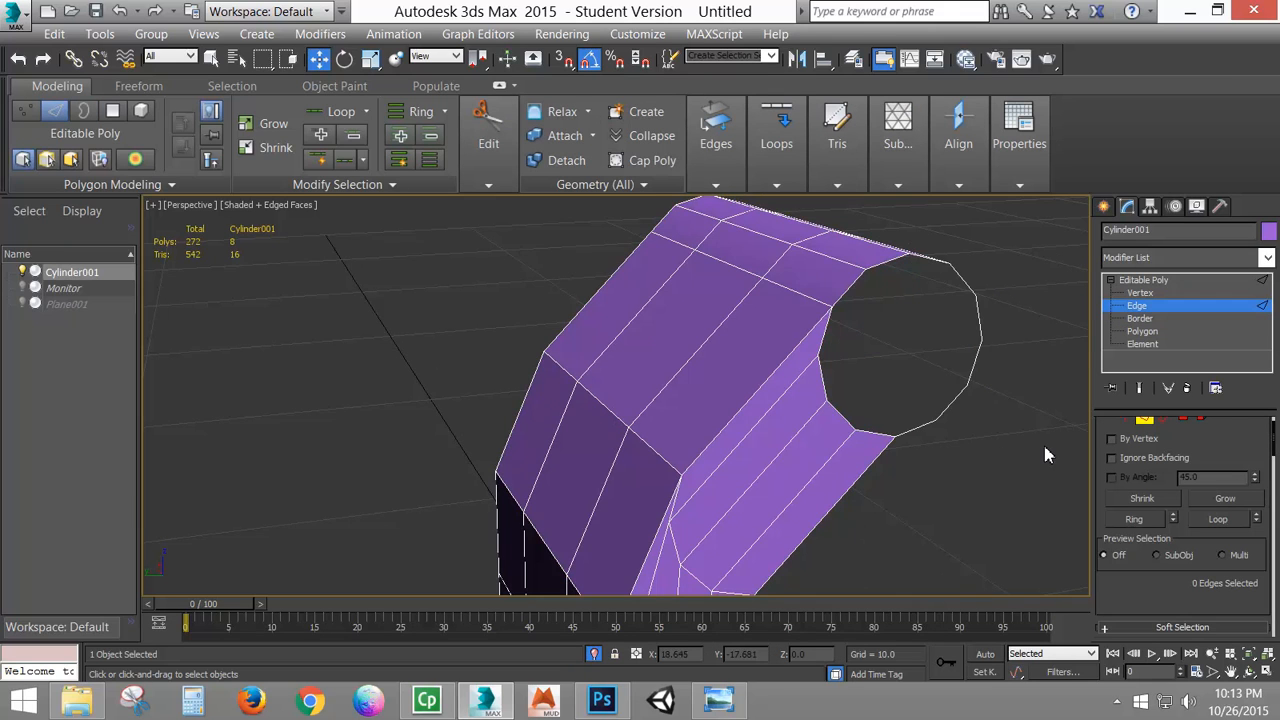
middle_click_drag(1046, 449, 957, 485)
middle_click_drag(838, 488, 876, 462)
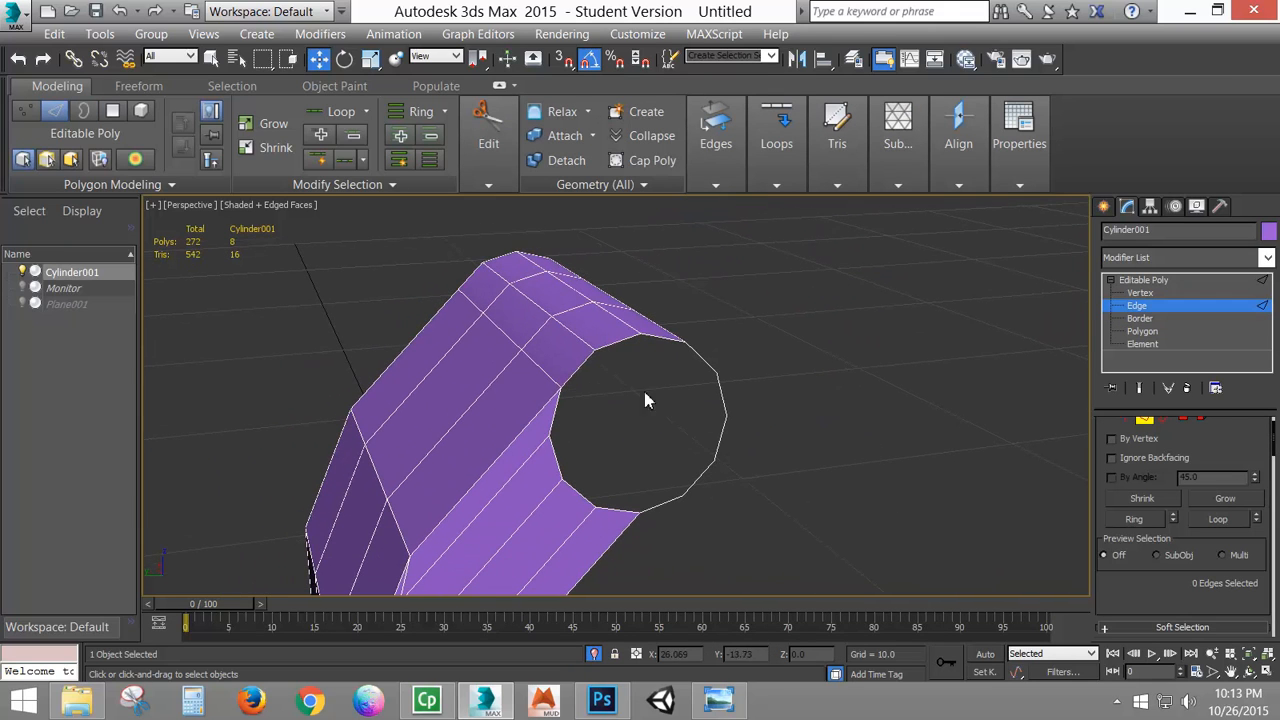
left_click(578, 370)
left_click(625, 334, "ctrl")
left_click(663, 338, "ctrl")
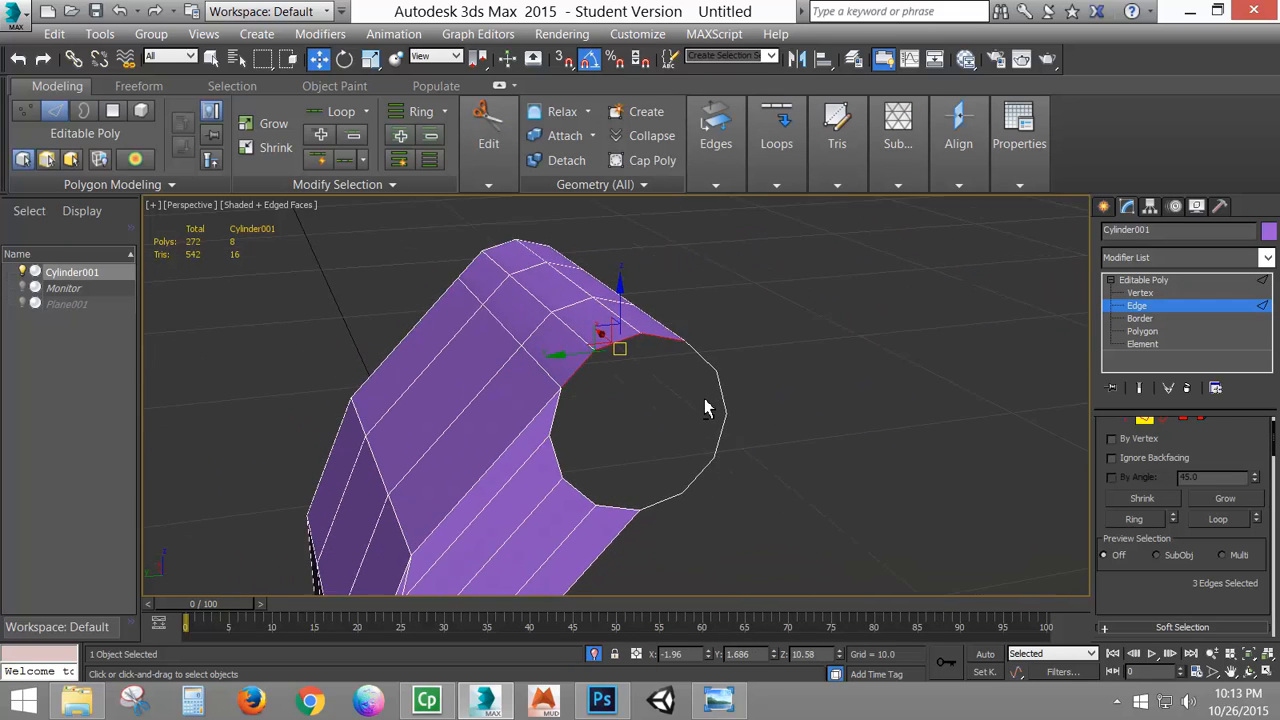
middle_click_drag(663, 338, 558, 506, "alt")
left_click(702, 371, "ctrl")
- Add the hole's four lower rim edges to the selection and bridge them with the upper ones
left_click(583, 503, "ctrl")
left_click(642, 517, "ctrl")
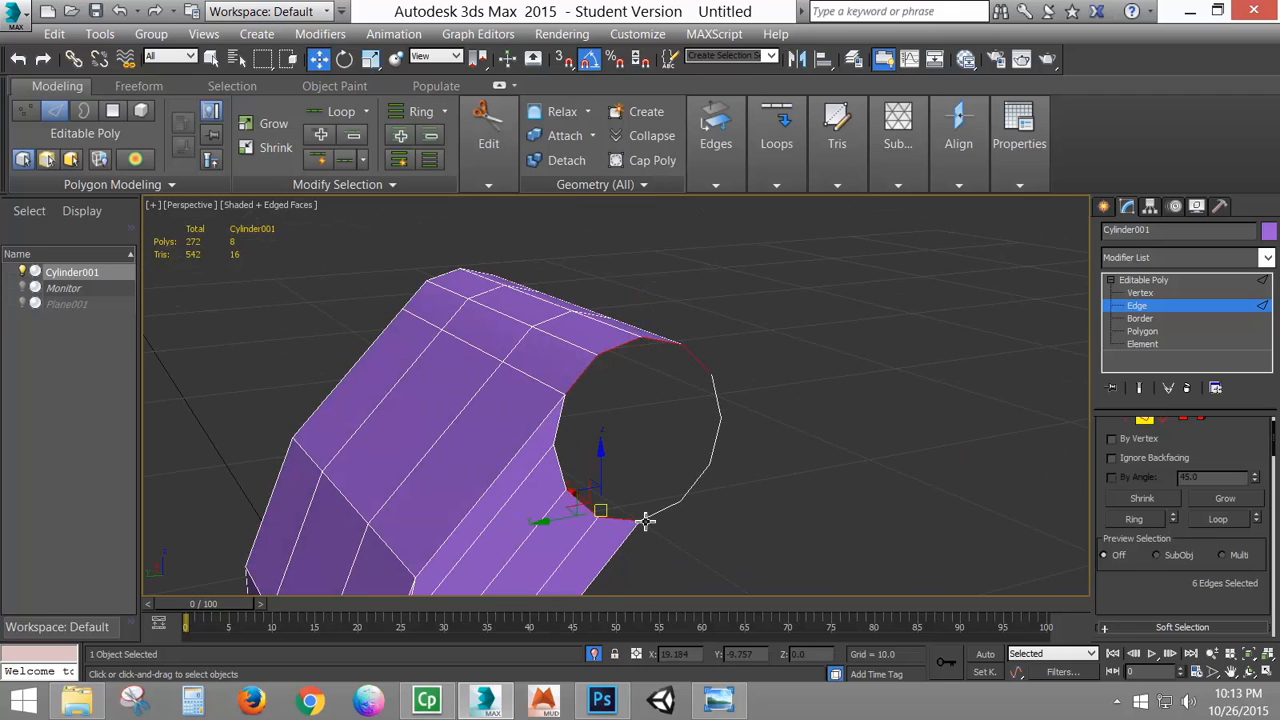
left_click(664, 514, "ctrl")
left_click(697, 484, "ctrl")
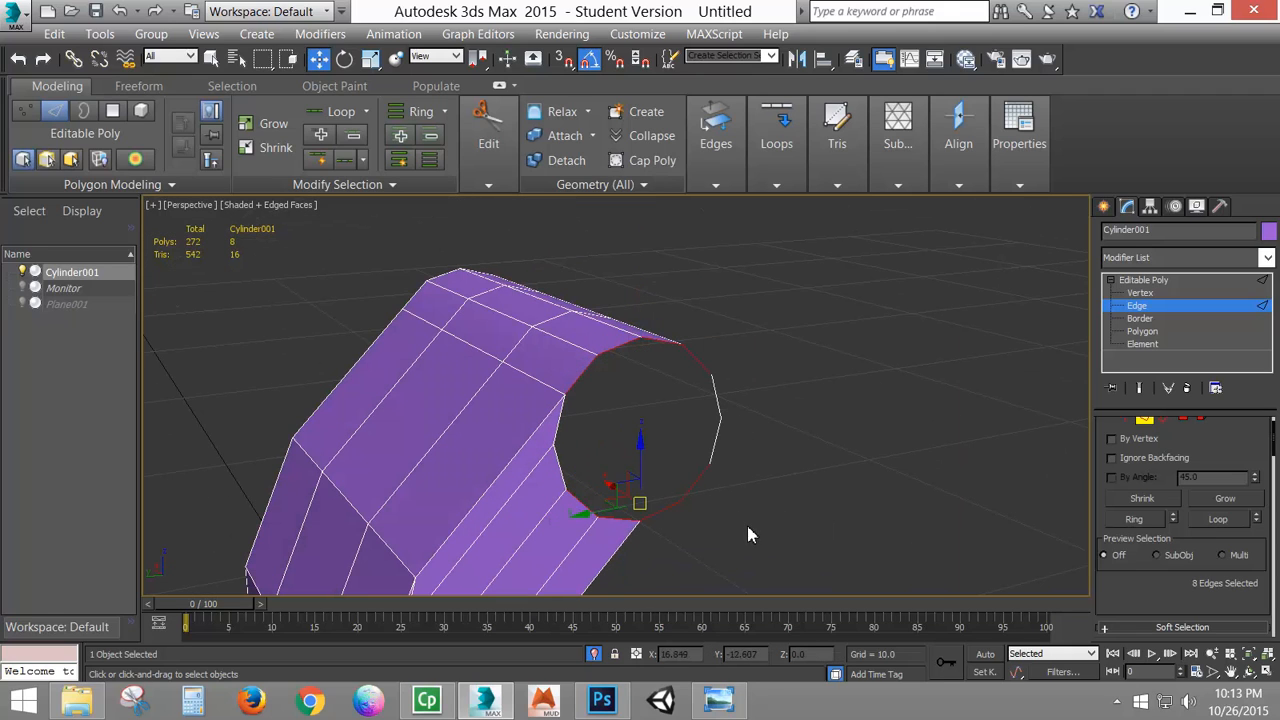
left_click_drag(1195, 553, 1170, 406)
scroll(1176, 496, "down", 3)
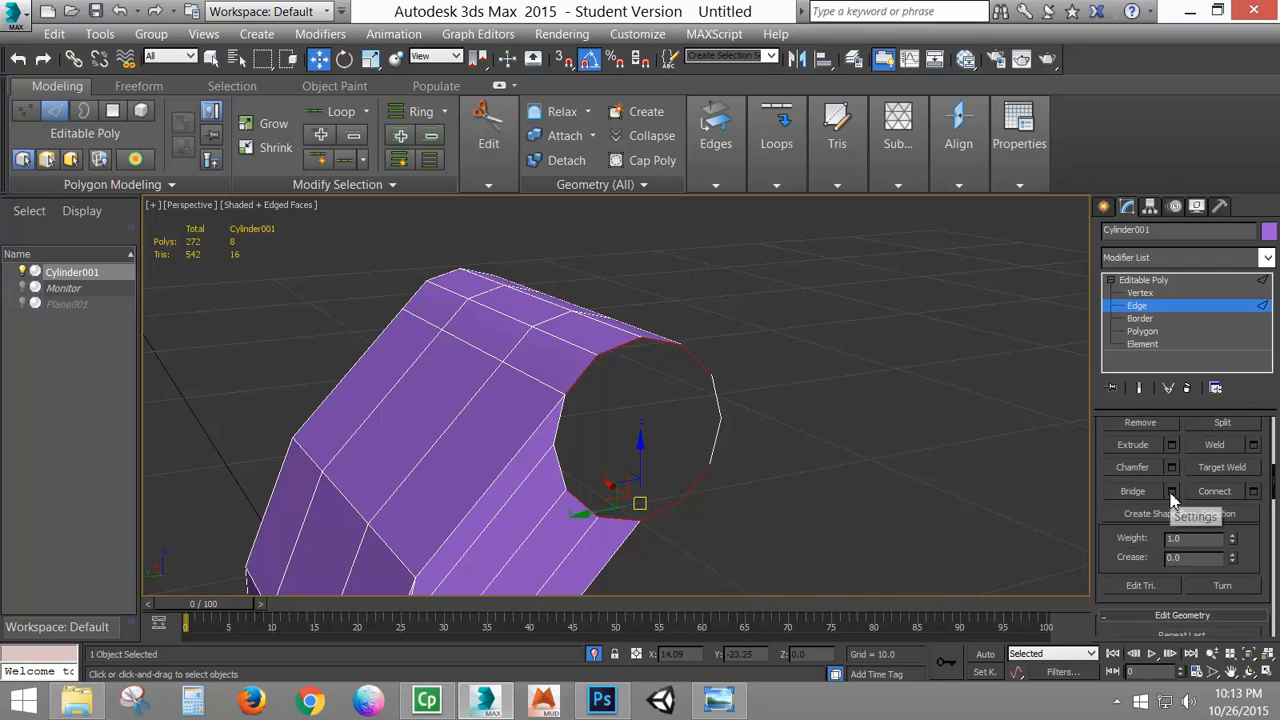
left_click(1133, 491)
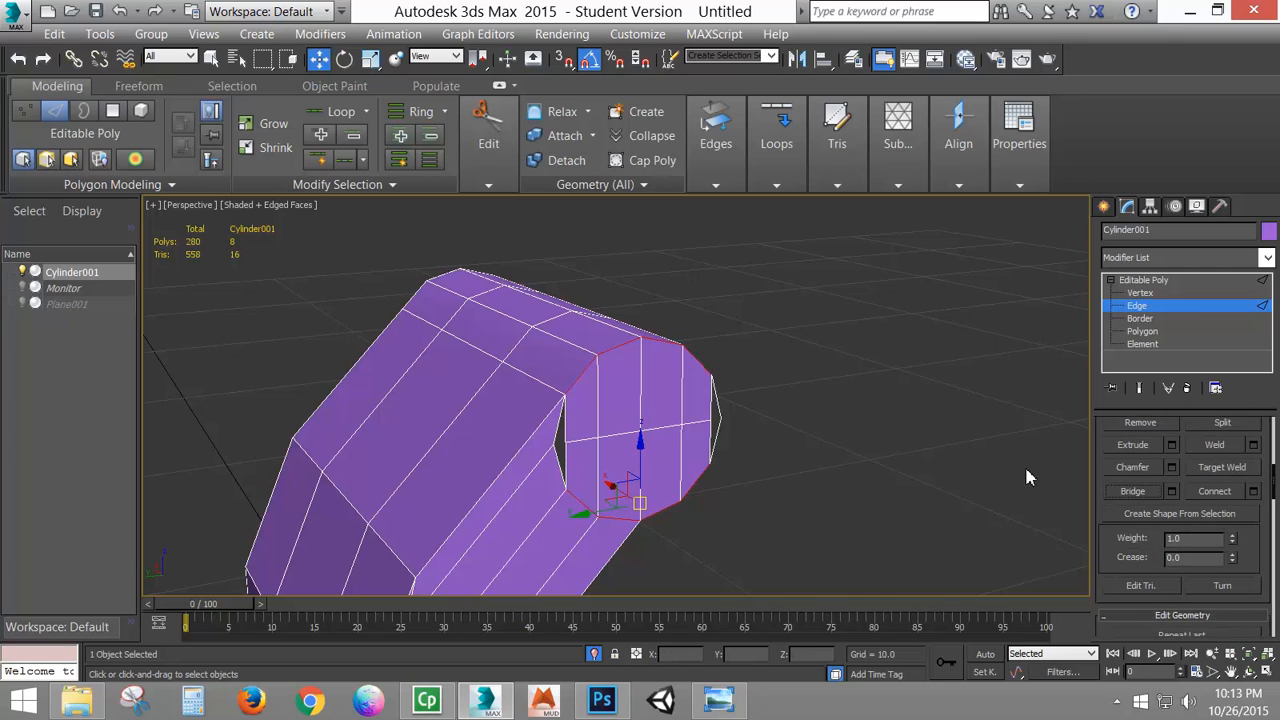
- Target-weld the second cap's middle side vertices to the adjacent rim vertices to close its gaps
left_click(1143, 293)
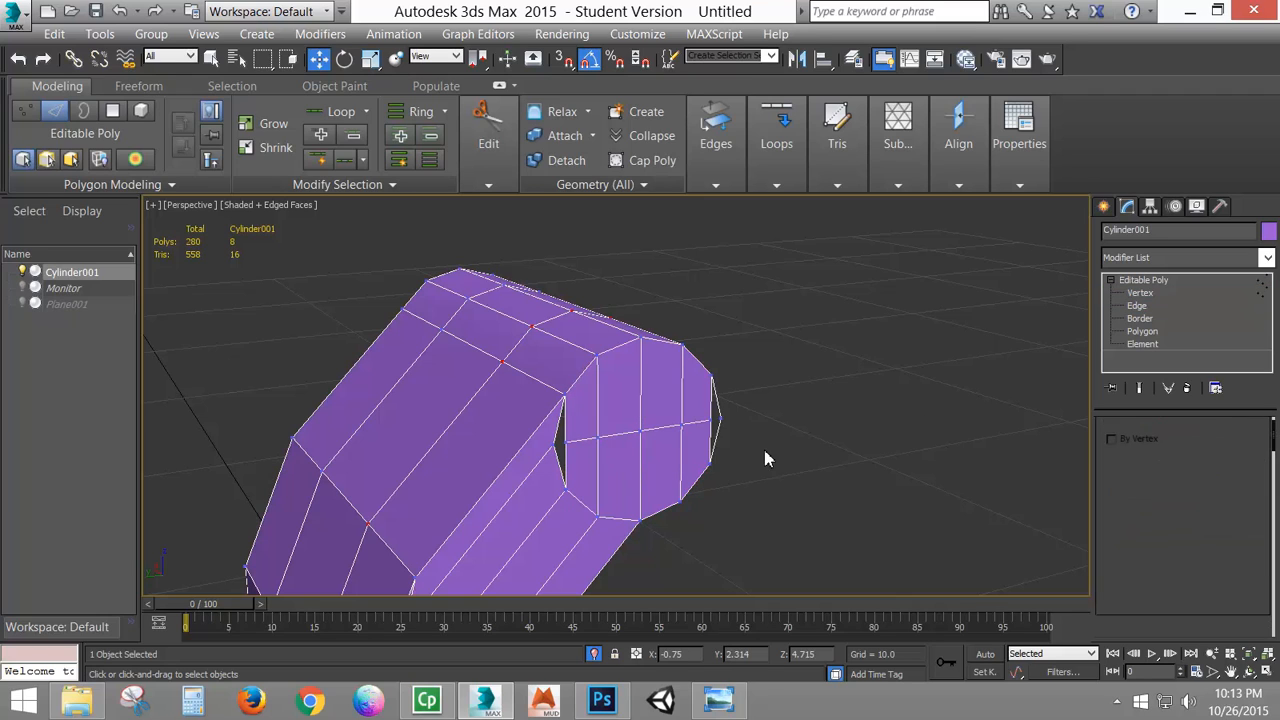
left_click(713, 420)
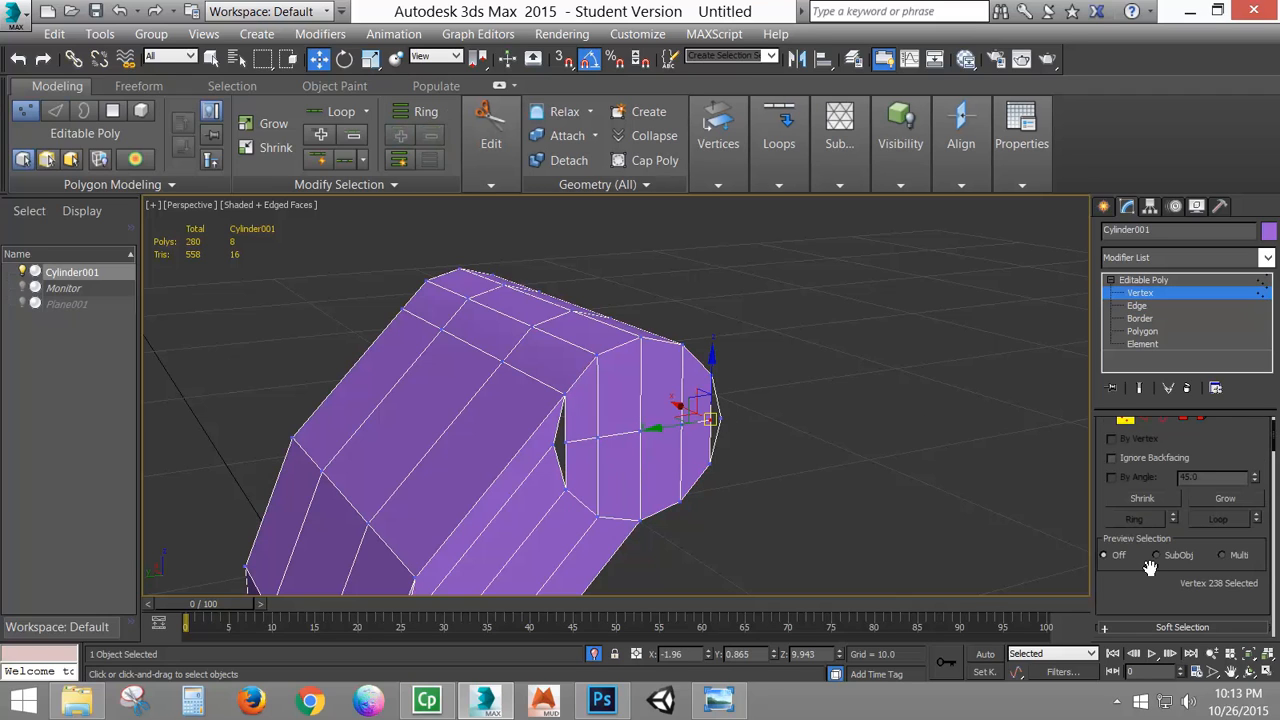
scroll(1150, 567, "down", 5)
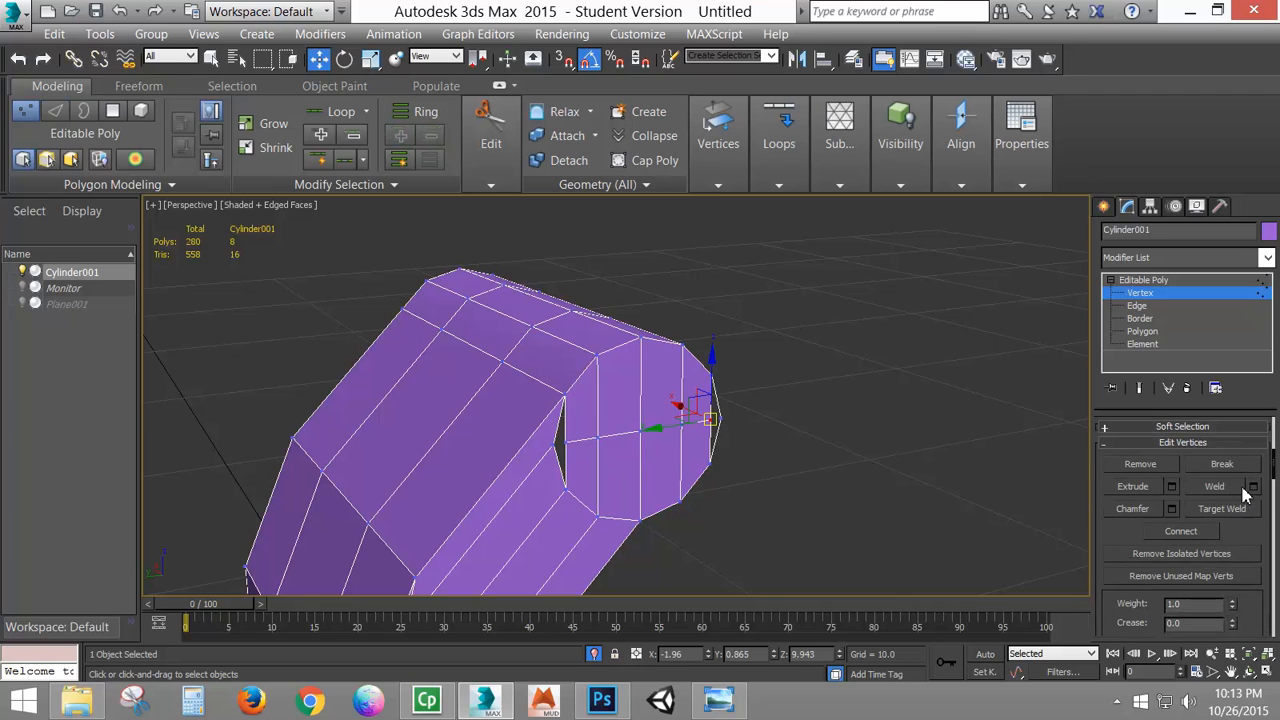
left_click(1250, 510)
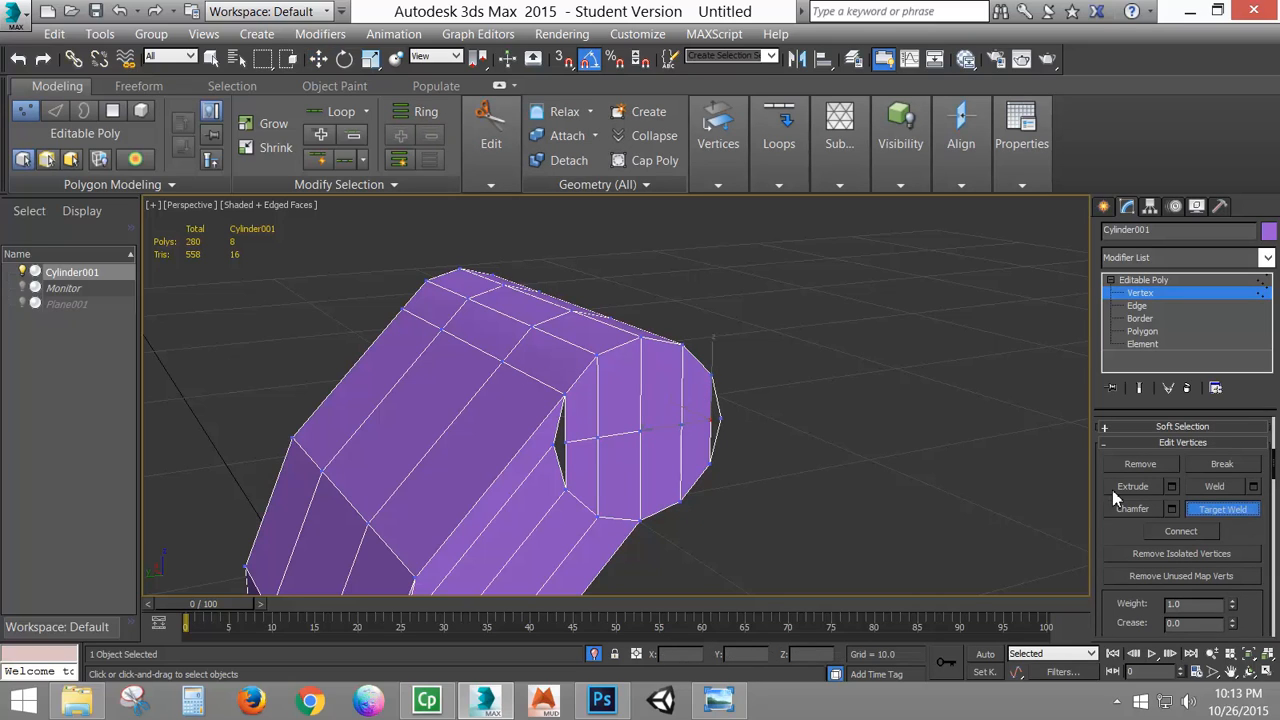
left_click(712, 424)
left_click(725, 422)
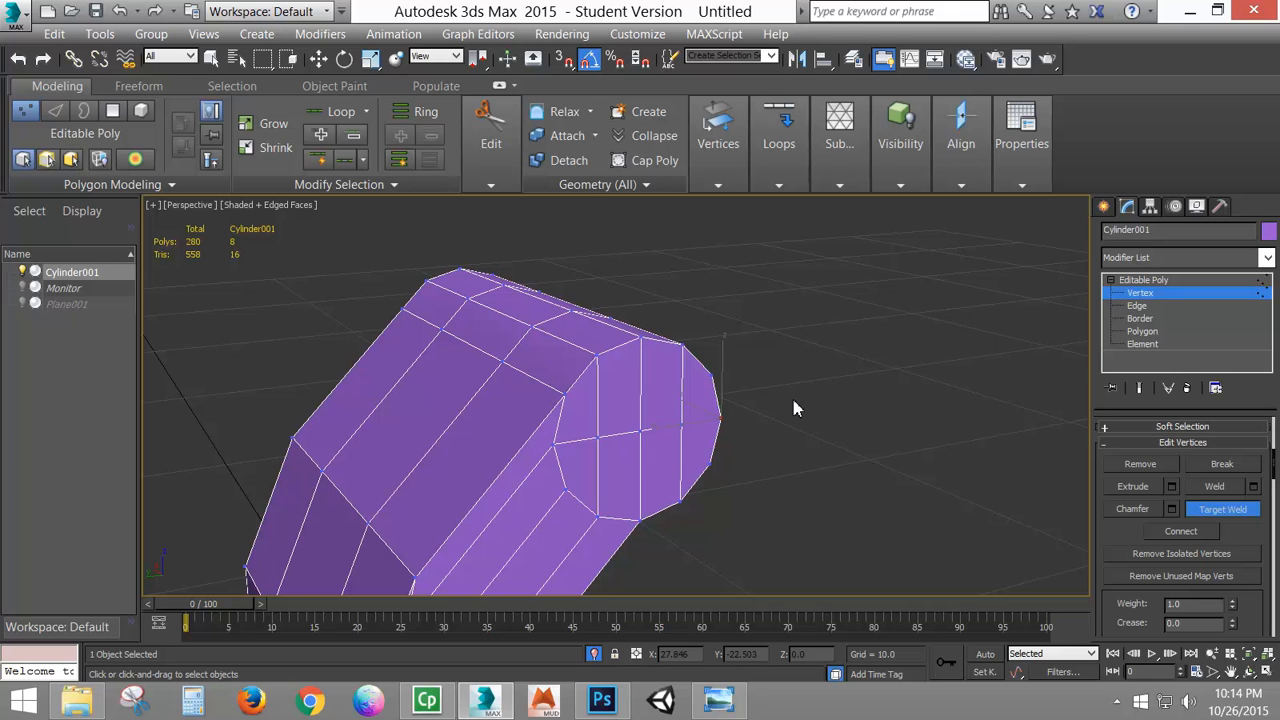
key("w")
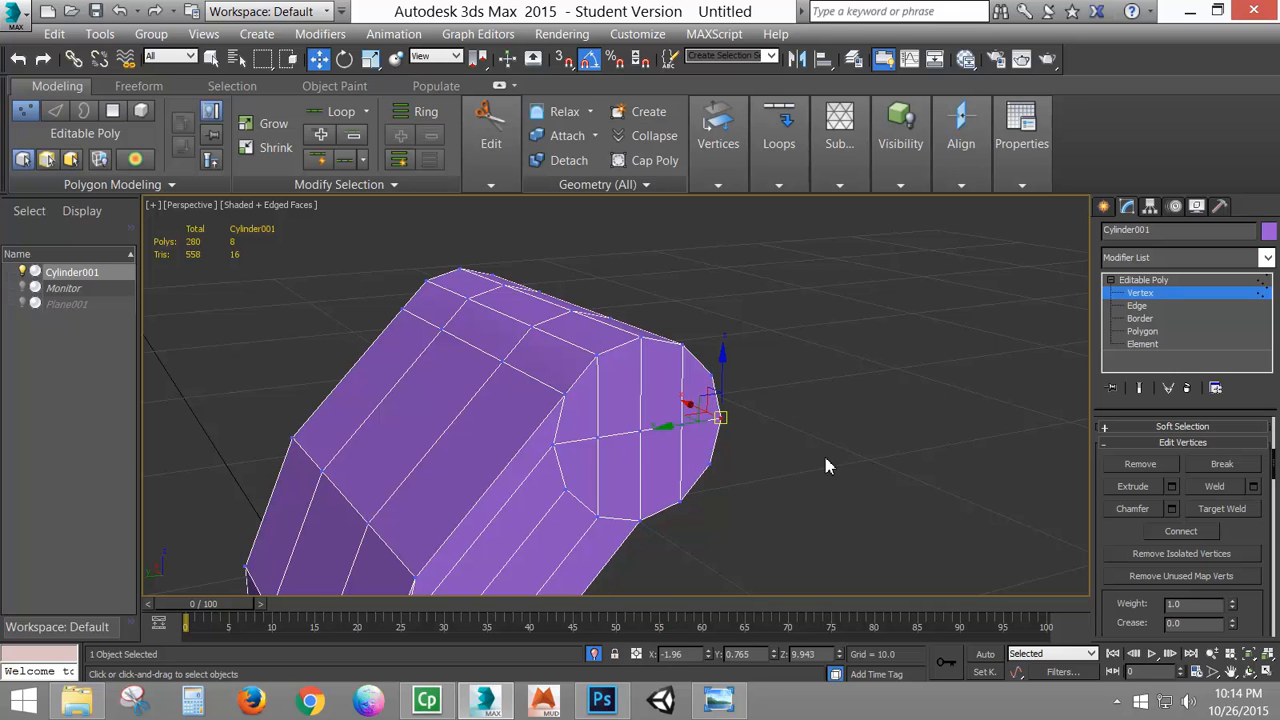
- Inspect the capped arm from several angles and compare it with the stand in the reference photo
middle_click_drag(826, 465, 777, 380, "alt")
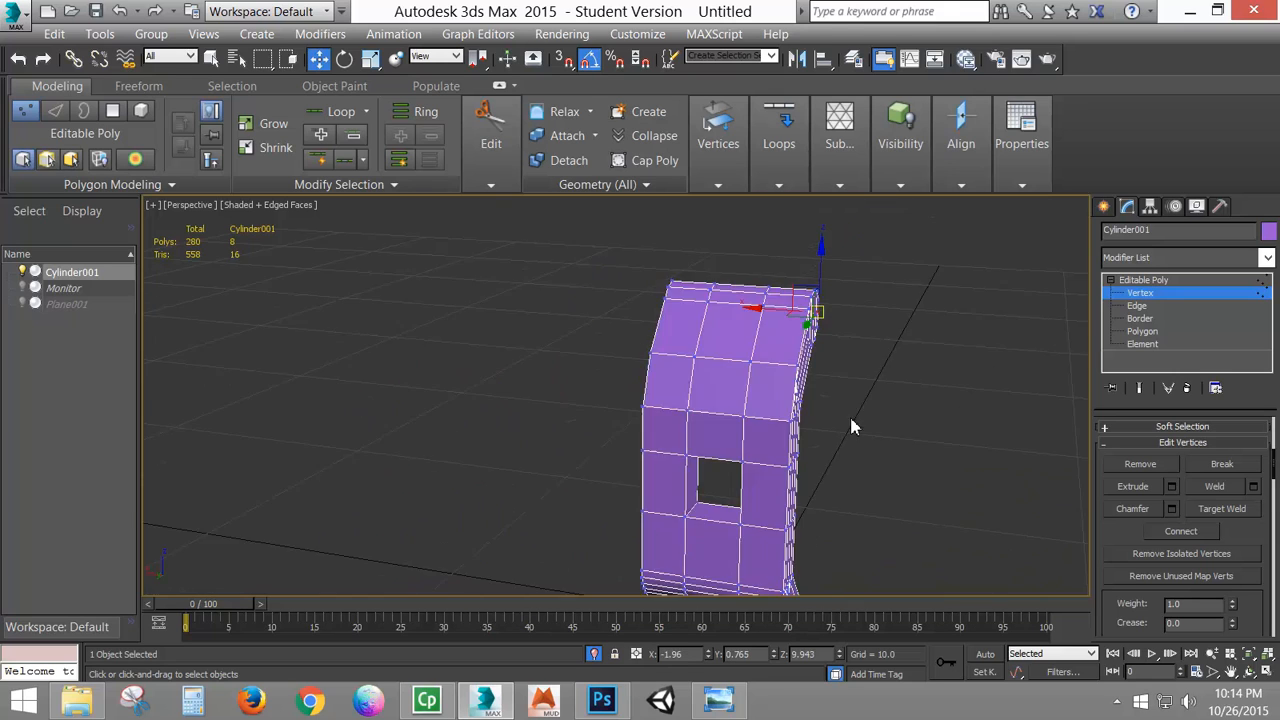
middle_click_drag(851, 427, 685, 525, "alt")
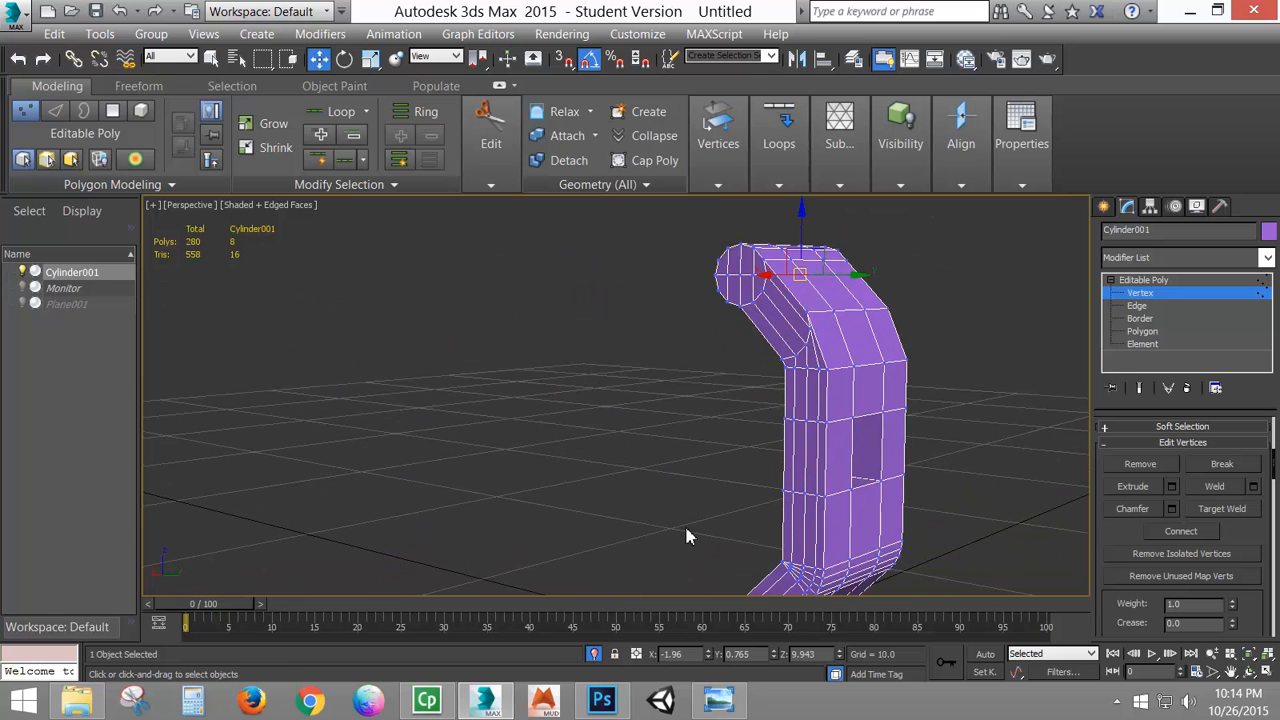
left_click(727, 706)
left_click(727, 706)
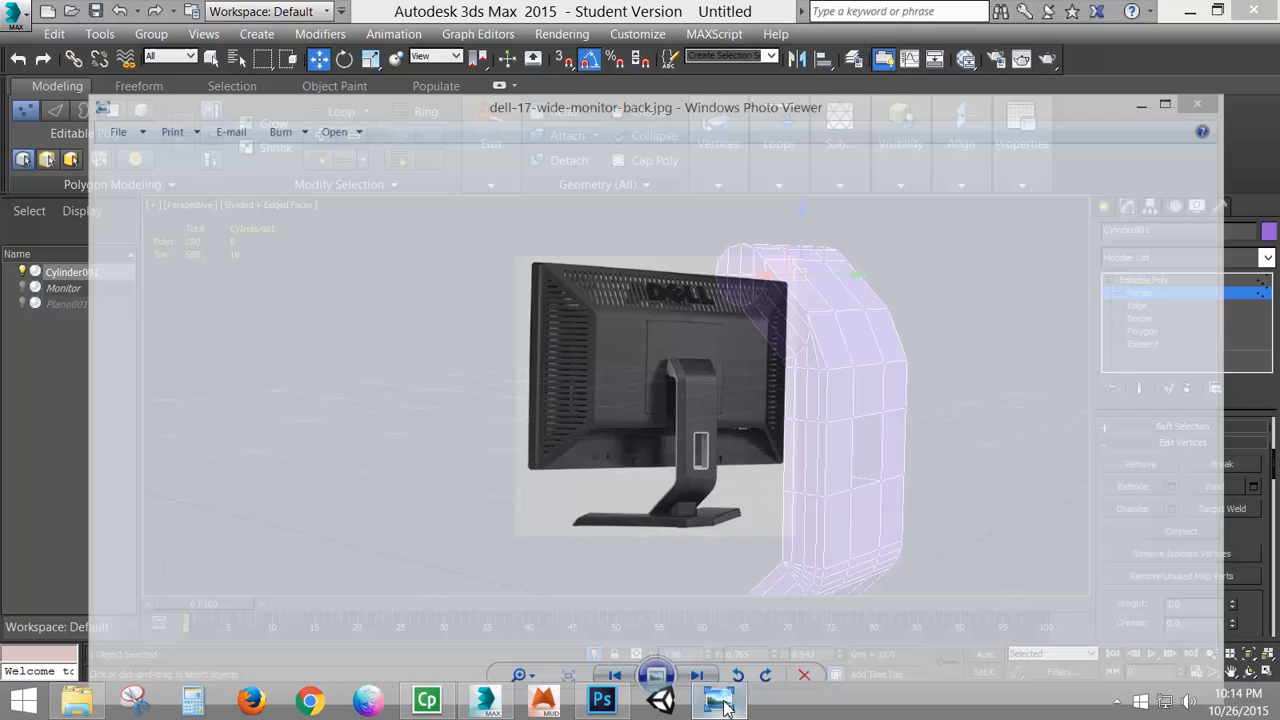
- Delete the eight polygons forming the cap on one side of the arm's upper end
mouse_move(686, 531)
middle_mouse_down()
mouse_move(683, 506)
mouse_move(693, 539)
middle_mouse_up()
scroll(760, 471, "up", 5)
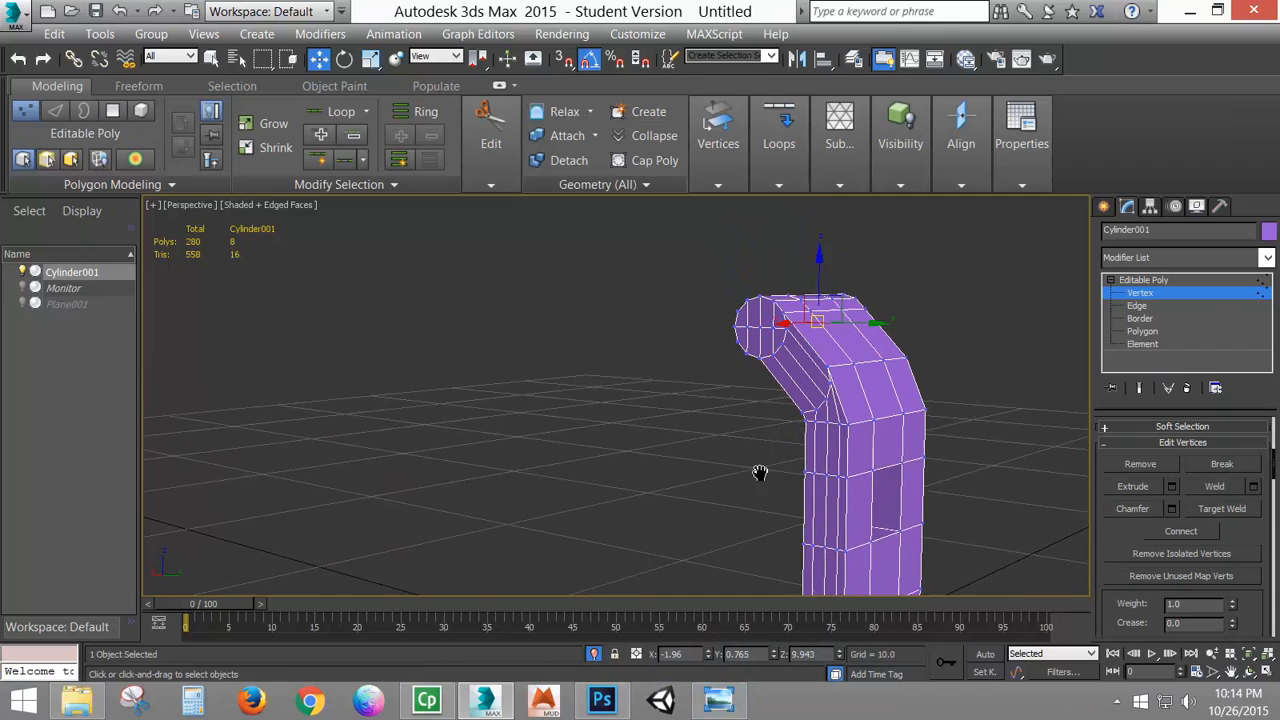
scroll(766, 409, "down", 2)
middle_click_drag(837, 423, 773, 449)
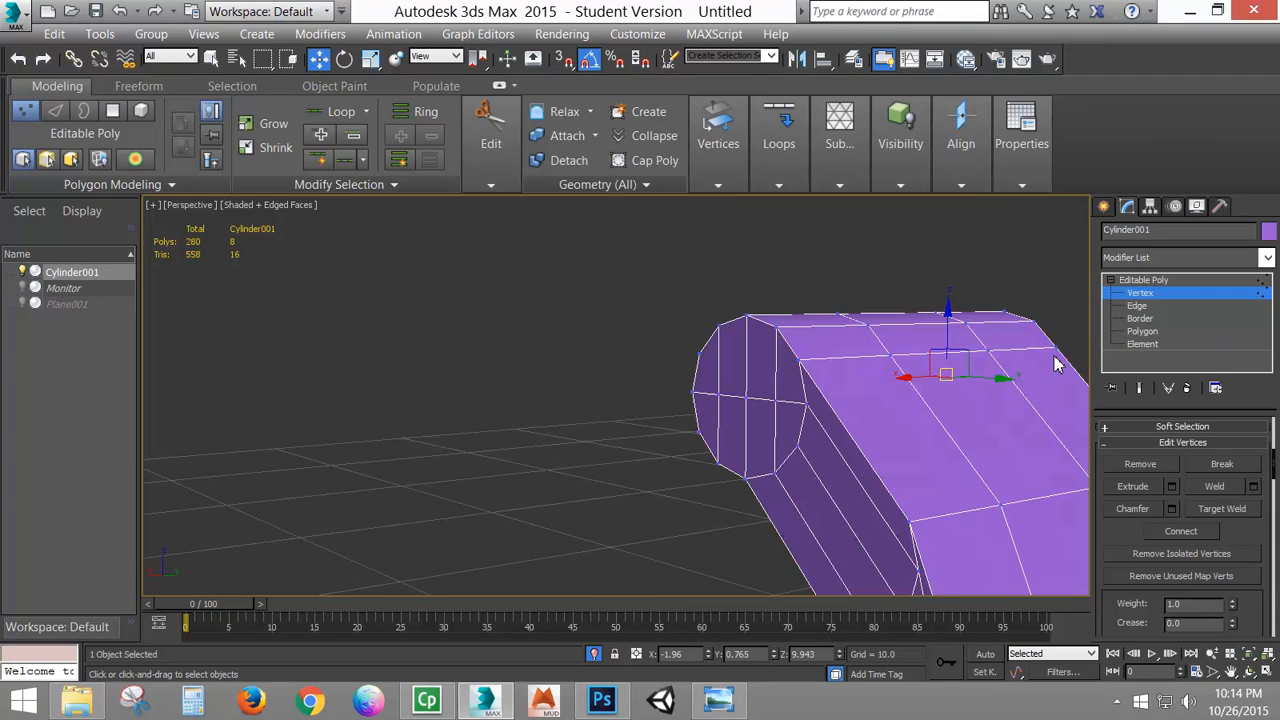
left_click(1141, 331)
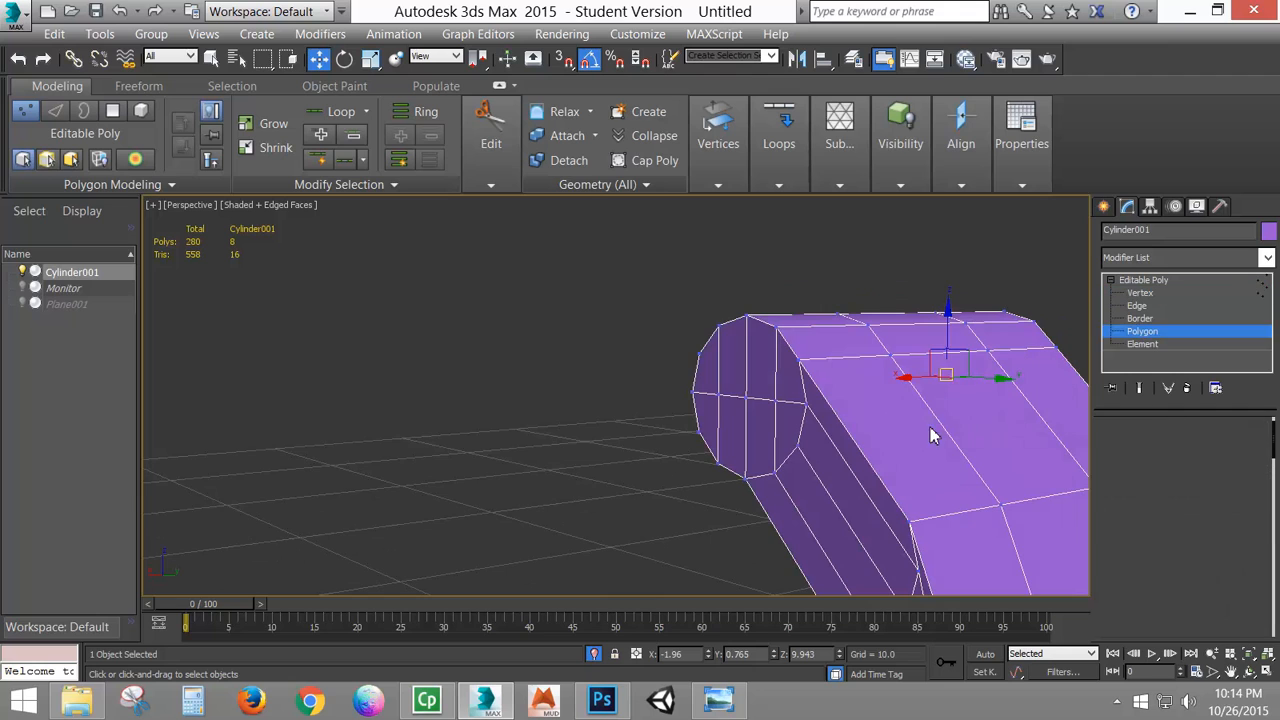
middle_click_drag(931, 434, 977, 395, "alt")
key("Delete")
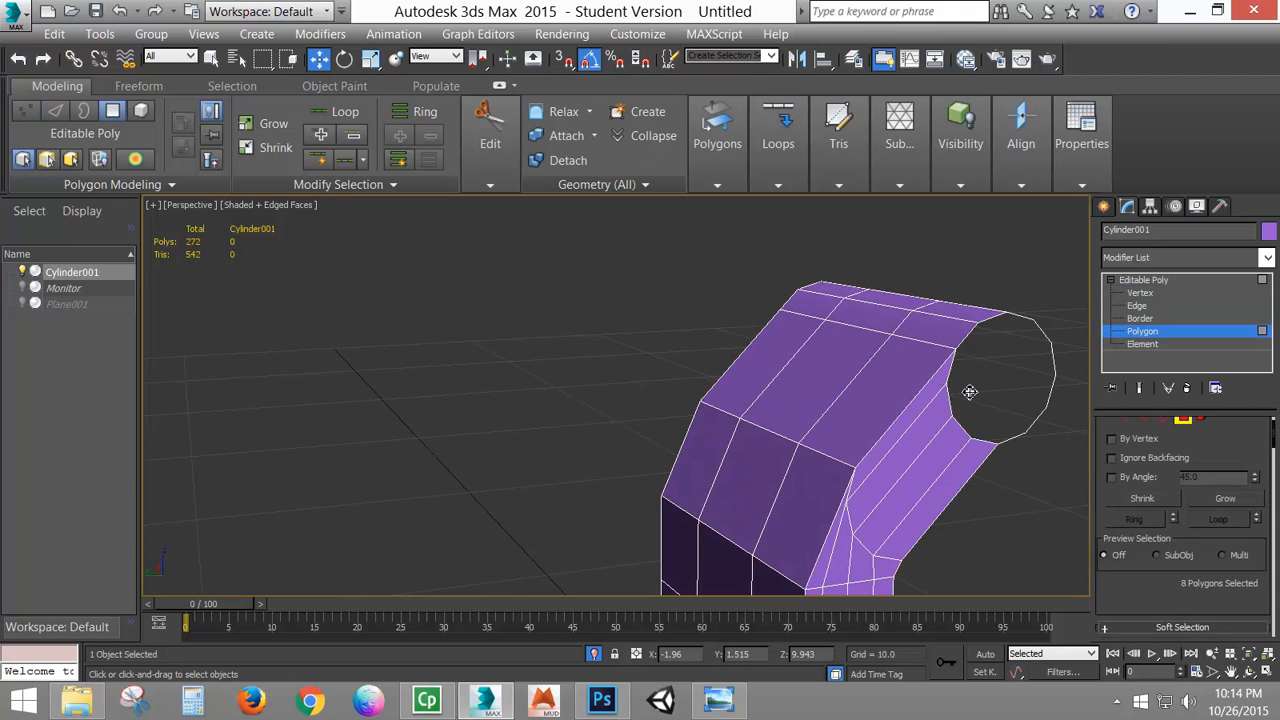
- Select the eight cap polygons on the opposite side of the arm's upper end and delete them
middle_click_drag(766, 374, 884, 370, "alt")
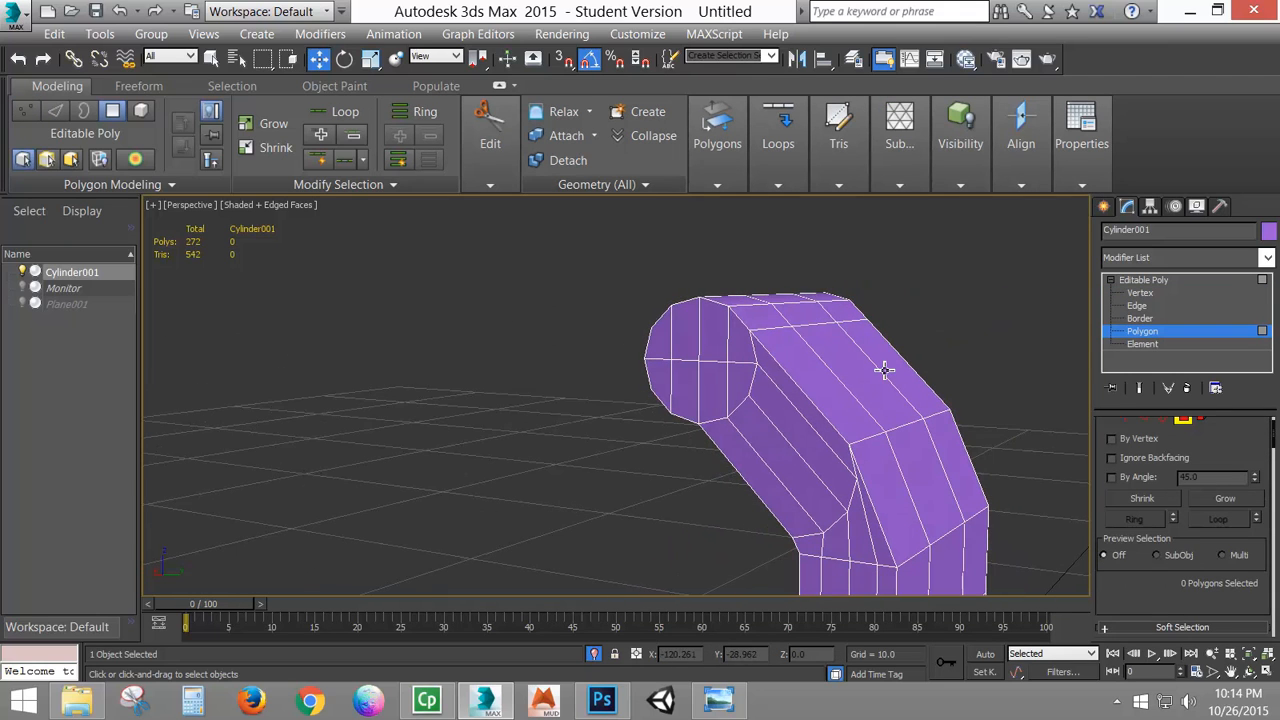
left_click(725, 385)
left_click(700, 388, "ctrl")
left_click(680, 390, "ctrl")
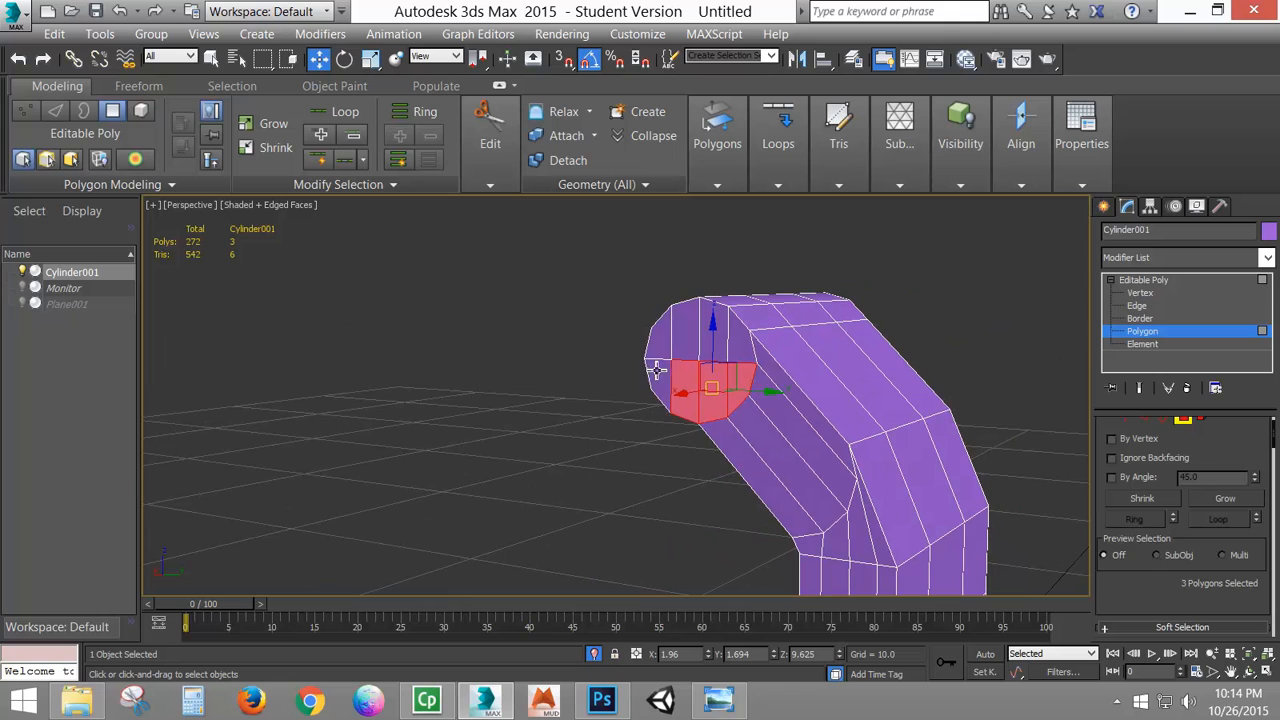
left_click(657, 370, "ctrl")
left_click(665, 335, "ctrl")
left_click(700, 310, "ctrl")
left_click(728, 322, "ctrl")
left_click(739, 346, "ctrl")
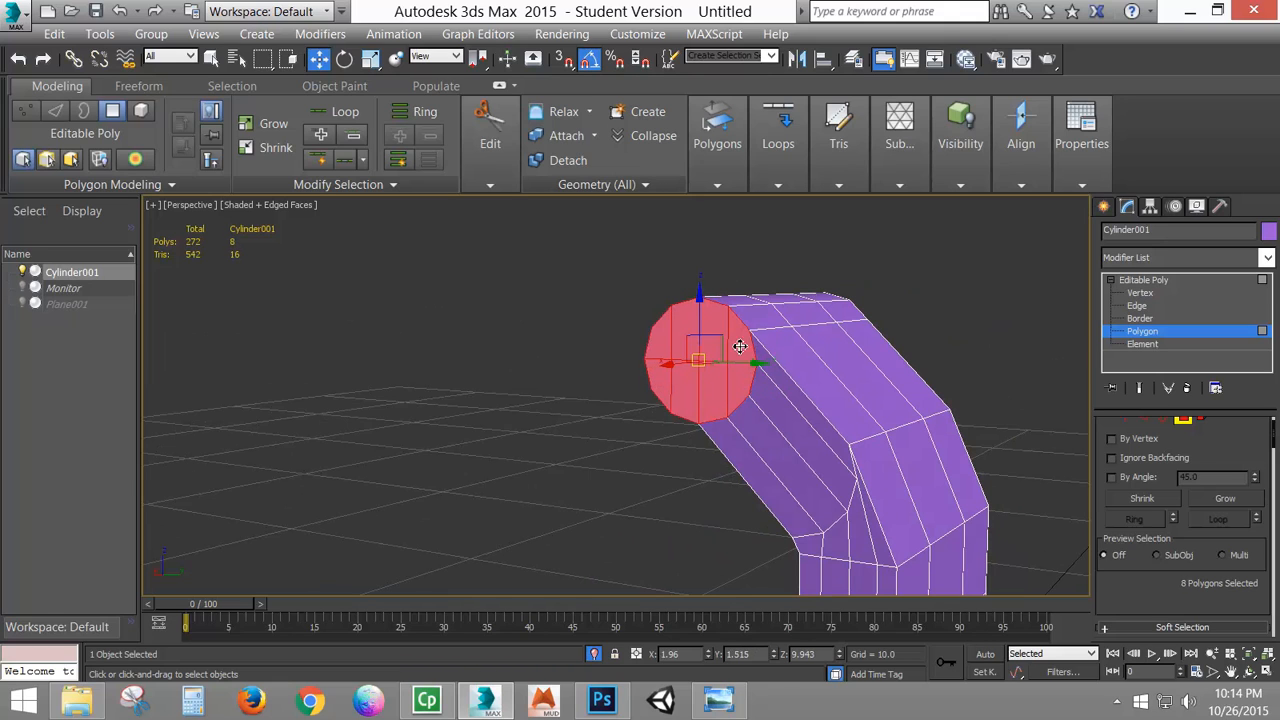
key("Delete")
middle_click_drag(760, 395, 788, 400, "alt")
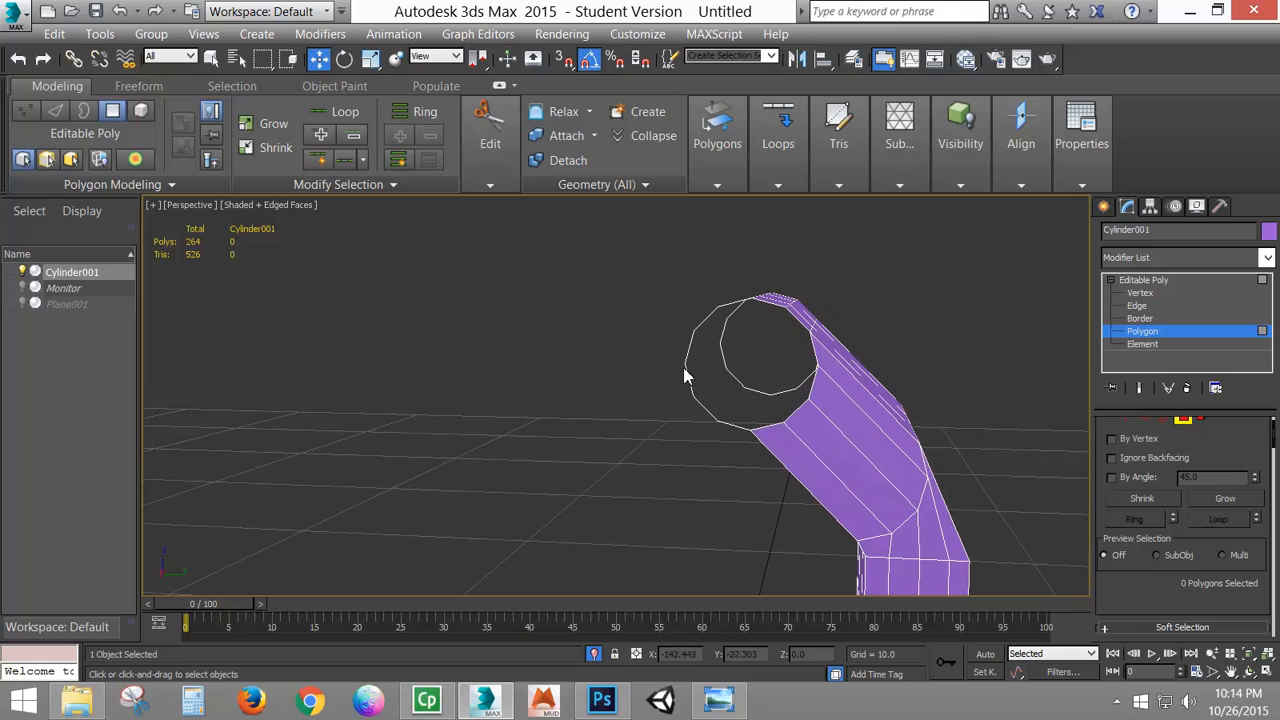
- On one open hole's rim, select two opposing groups of four edges, leaving two unselected edges between the groups on each side
left_click(1147, 421)
middle_click_drag(831, 422, 685, 409)
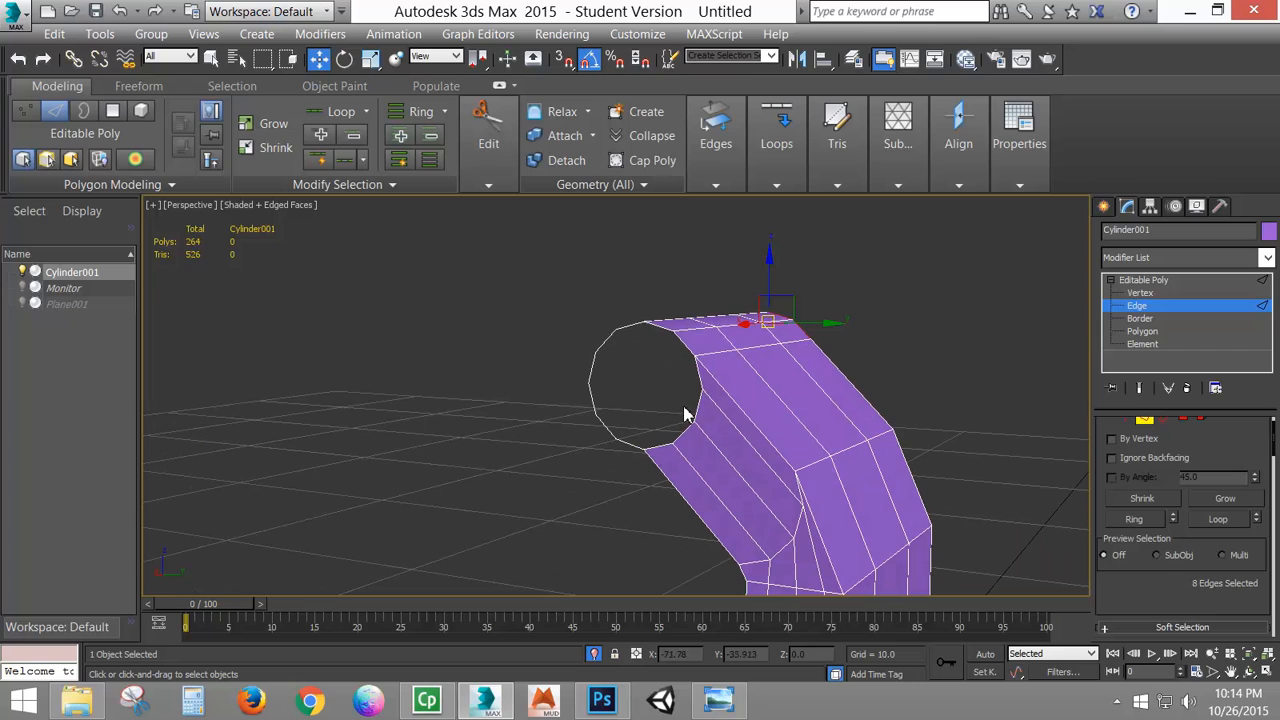
left_click(700, 378)
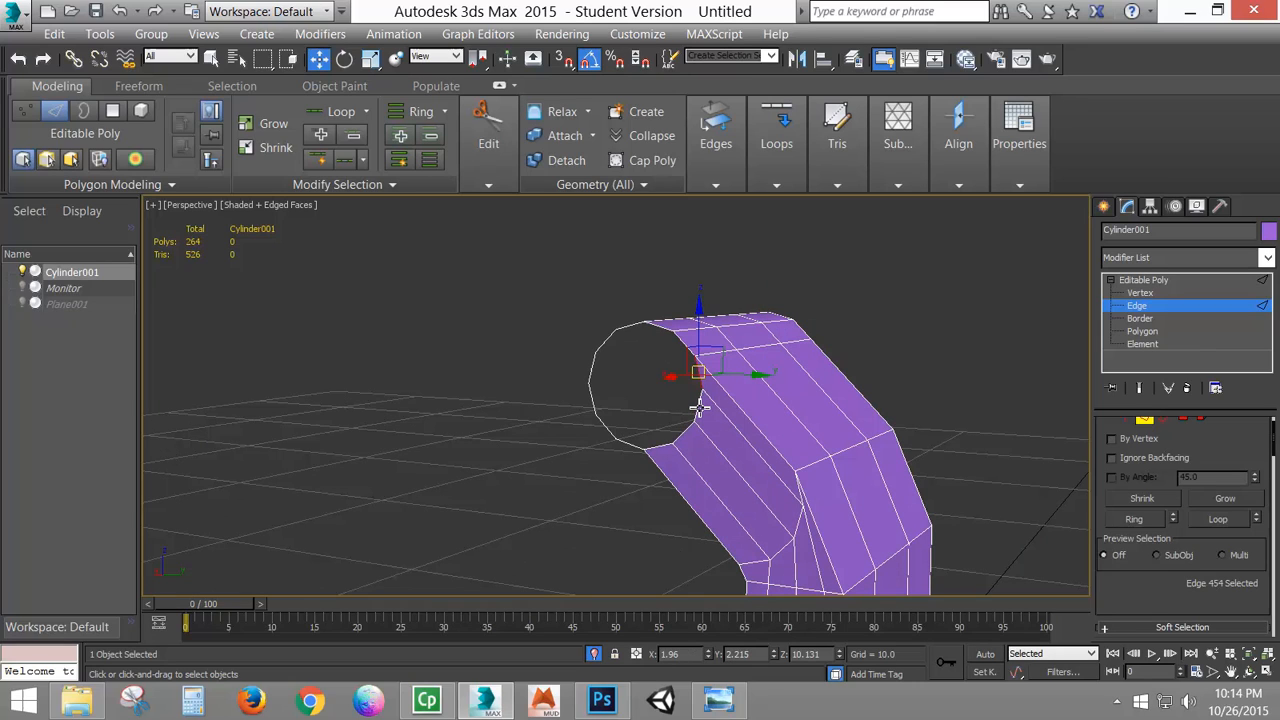
left_click(700, 424, "ctrl")
left_click(690, 438, "ctrl")
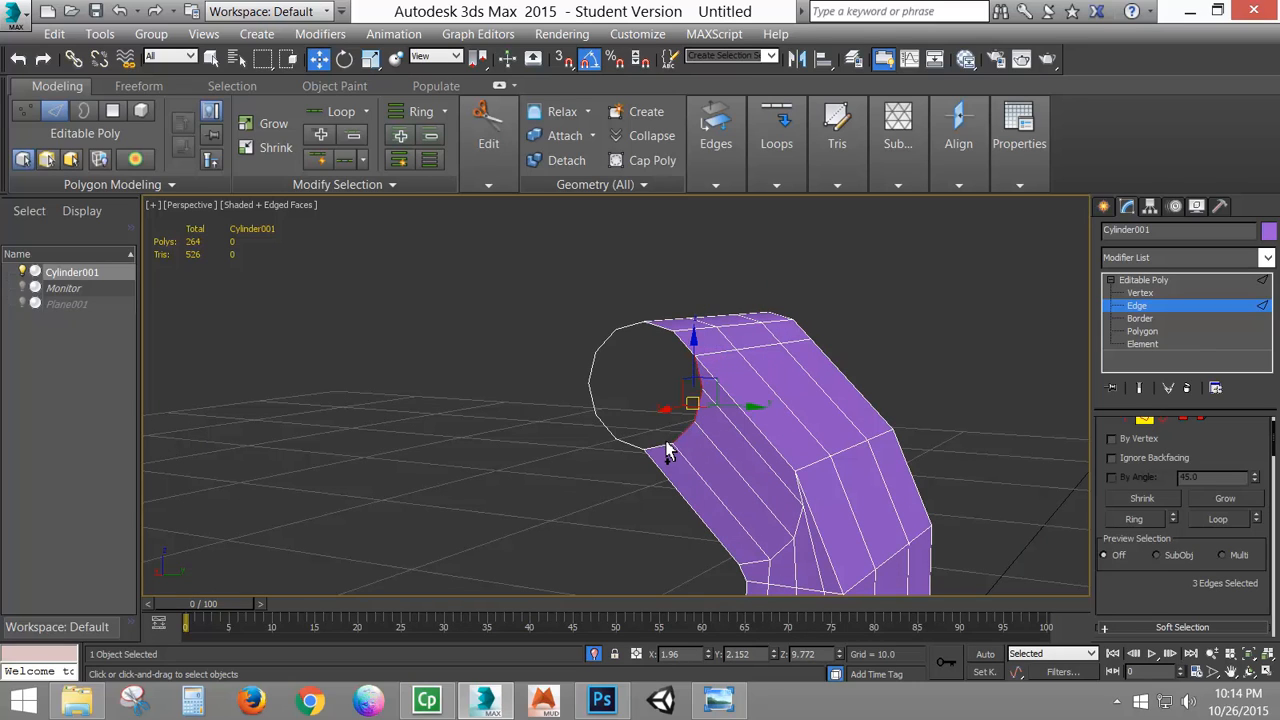
left_click(662, 450, "ctrl")
left_click(596, 398, "ctrl")
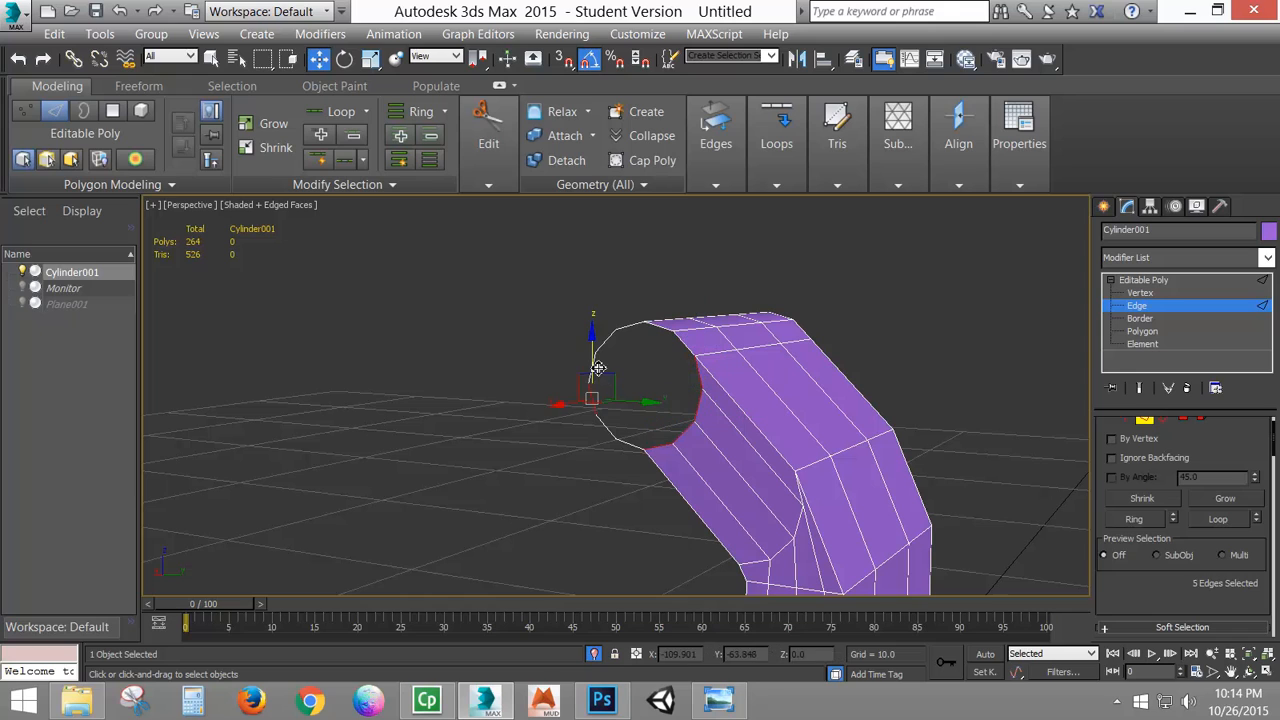
left_click(594, 370, "ctrl")
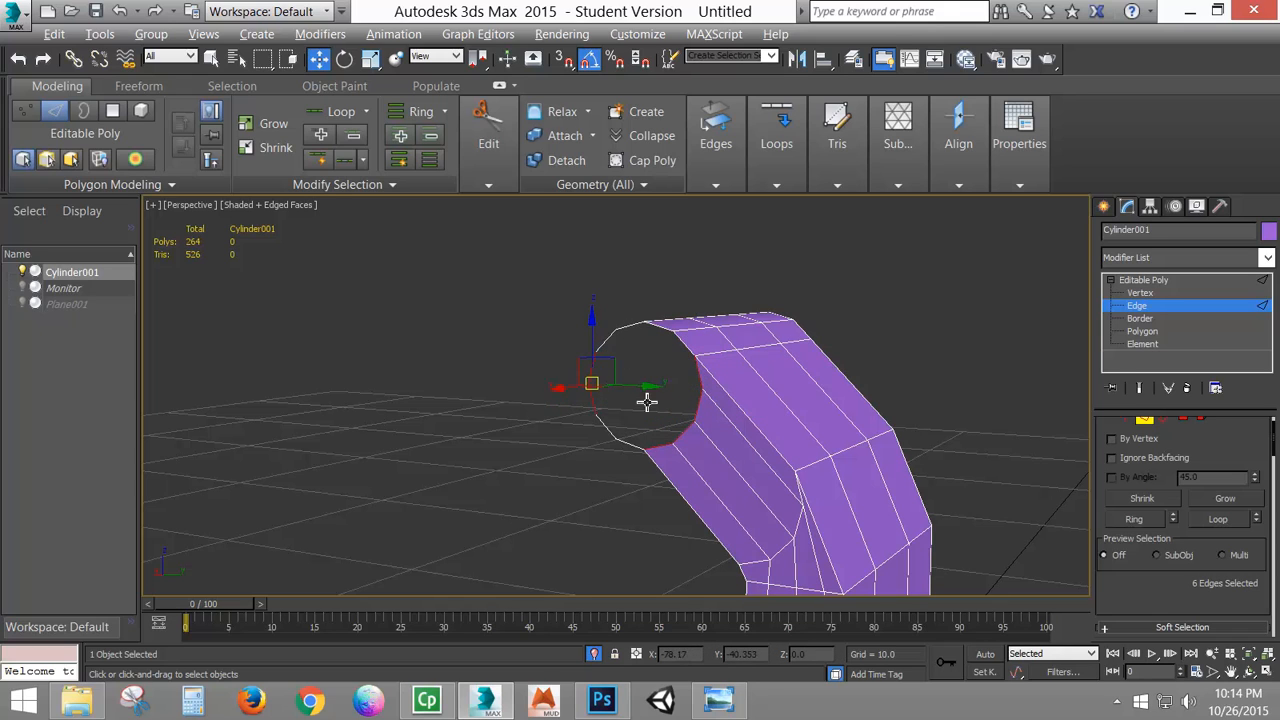
mouse_move(646, 401)
middle_mouse_down("alt")
mouse_move(657, 417)
mouse_move(649, 380)
middle_mouse_up("alt")
left_click(621, 345, "ctrl")
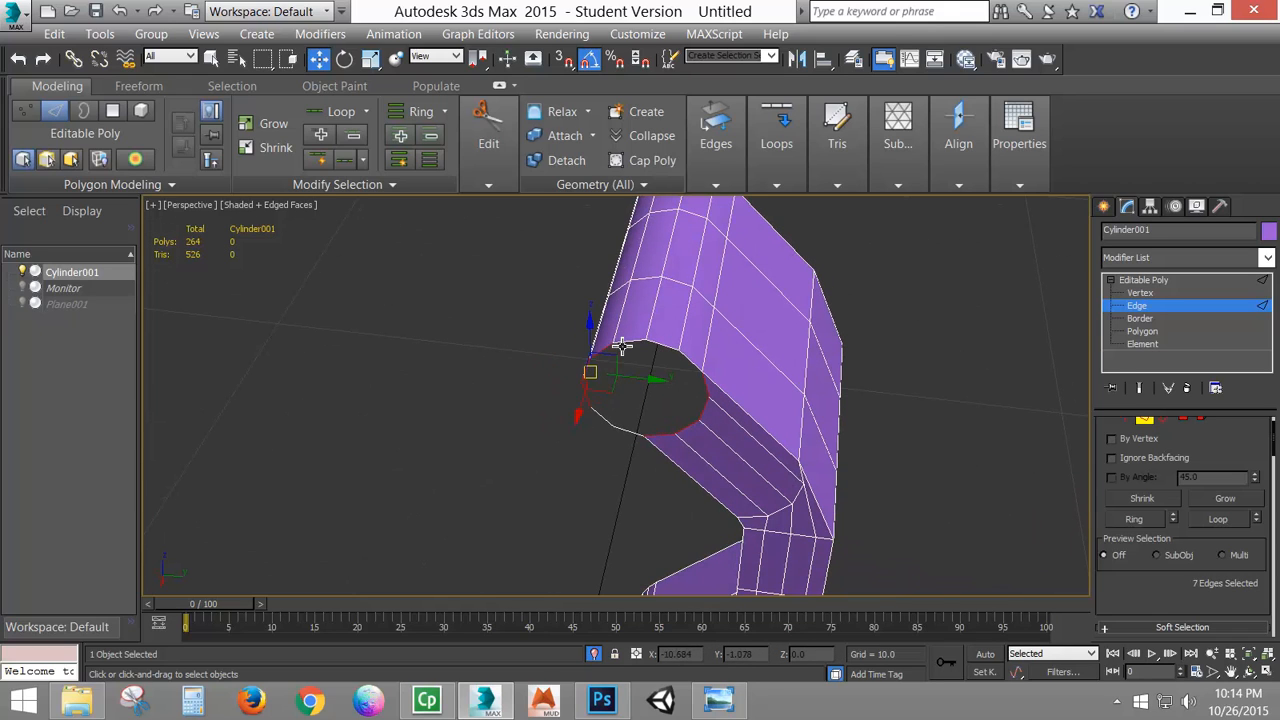
left_click(638, 344, "ctrl")
- Bridge the two groups of rim edges to rebuild the cap with faces running along the arm's slope
middle_click_drag(670, 427, 580, 422, "alt")
middle_click_drag(712, 484, 658, 500, "alt")
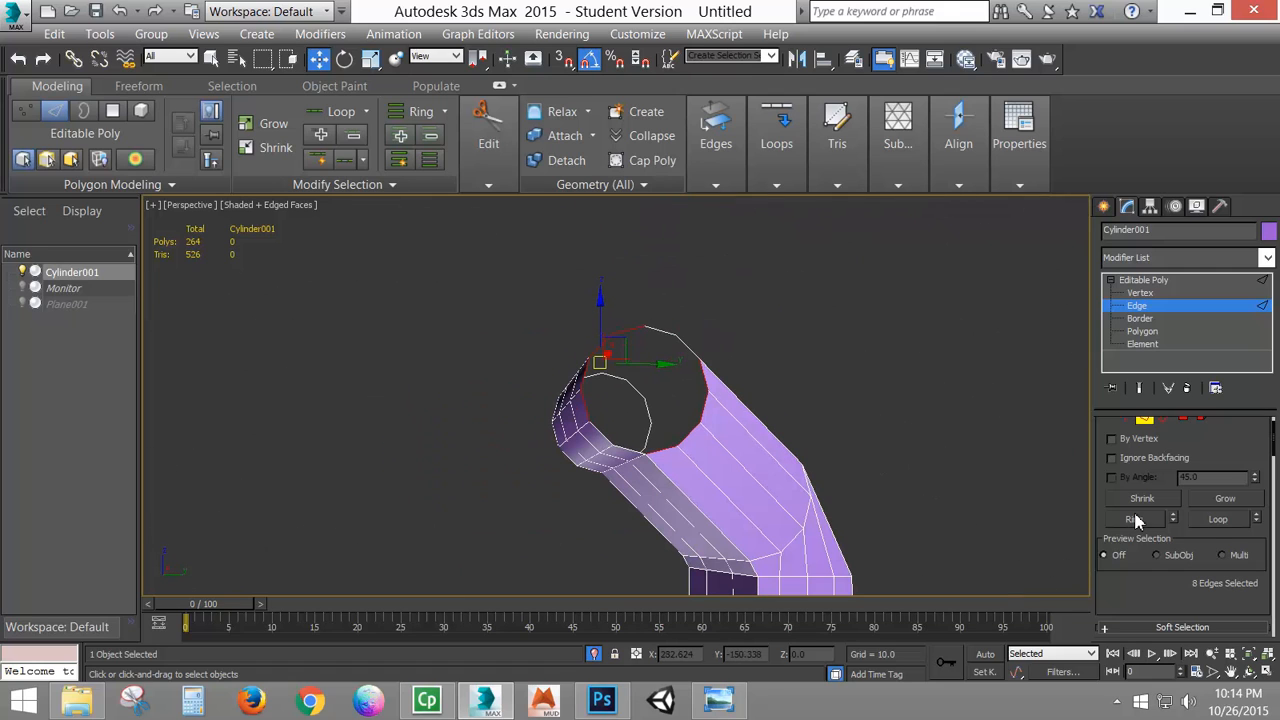
left_click_drag(1145, 589, 1136, 449)
left_click(1133, 587)
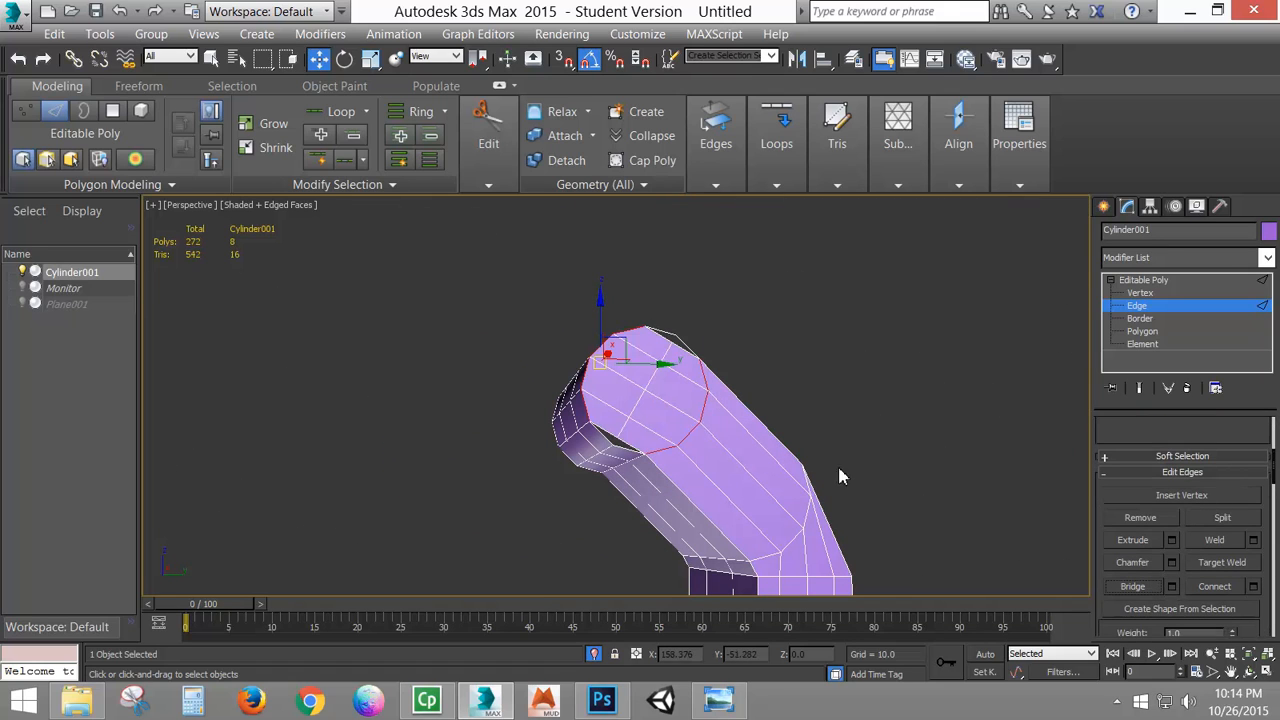
- Target-weld the rebuilt cap's middle end vertices to the adjacent rim vertices to close both gaps
left_click(1140, 292)
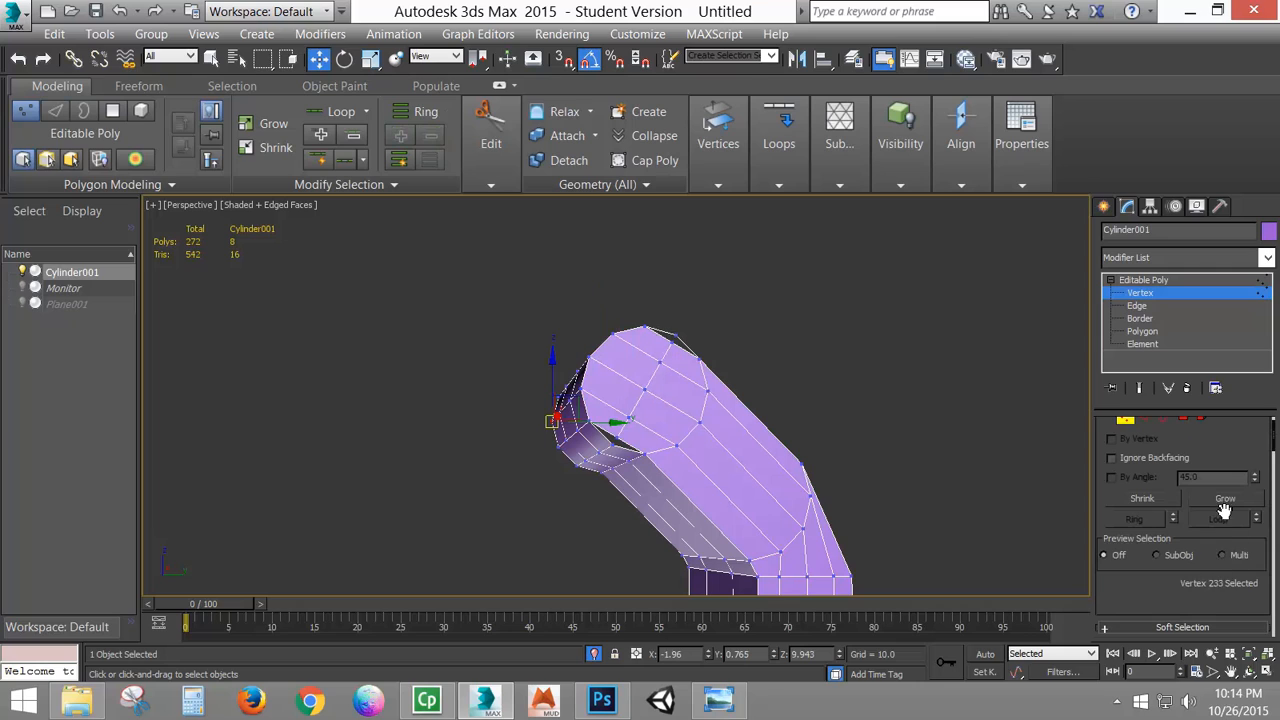
left_click_drag(1174, 592, 1133, 375)
left_click(1230, 485)
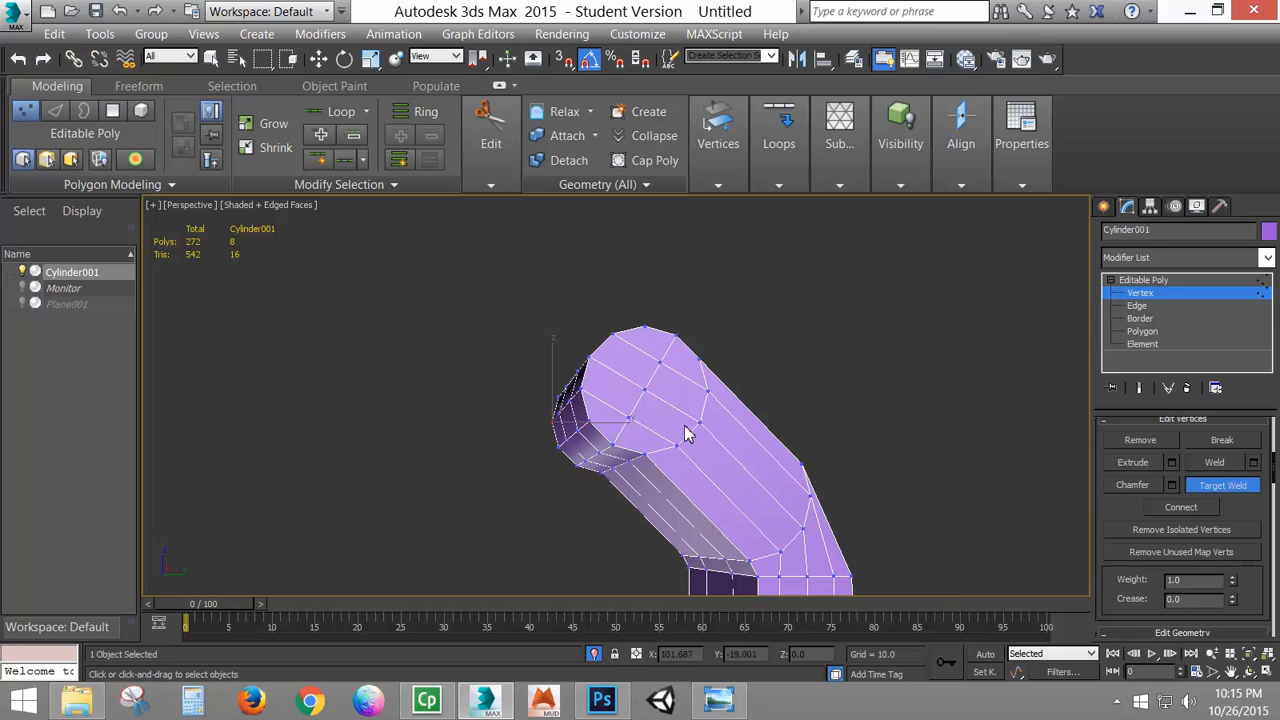
key("w")
middle_click_drag(711, 486, 726, 428, "alt")
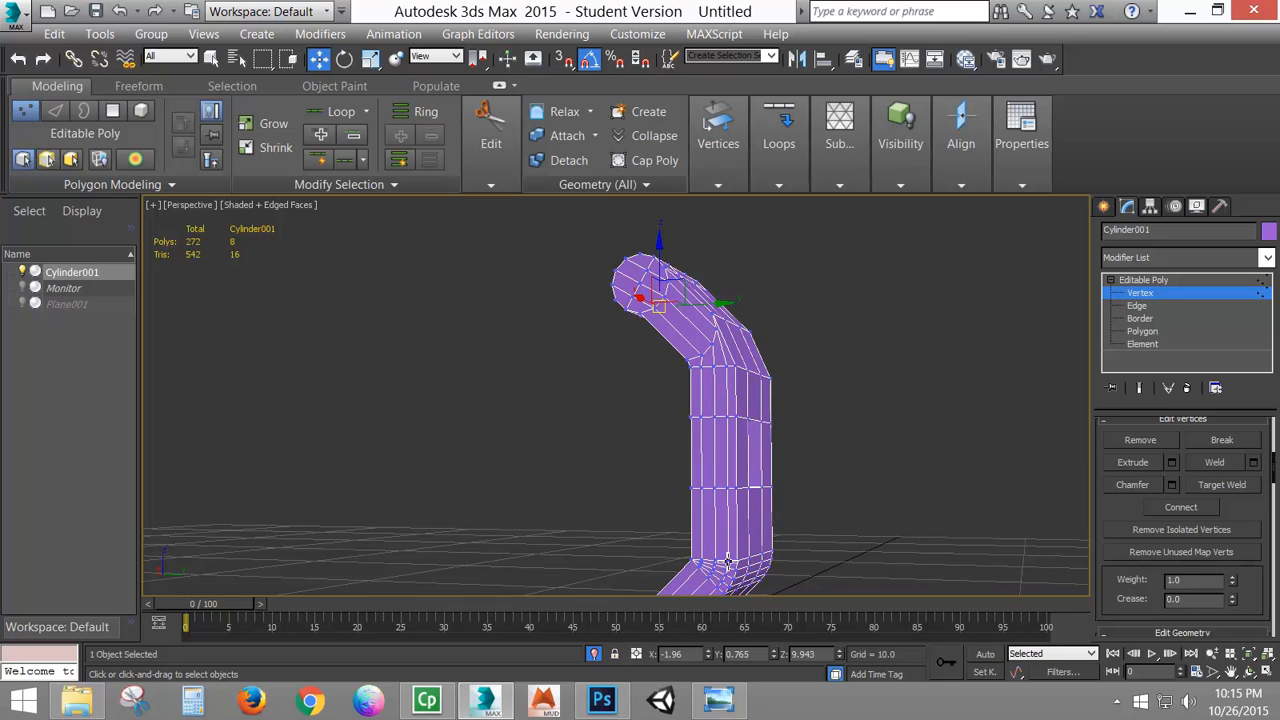
- Select the border of the remaining open hole at the arm's upper end and convert it to an edge selection
middle_click_drag(583, 400, 885, 420, "alt")
scroll(652, 310, "up", 4)
scroll(650, 318, "down", 6)
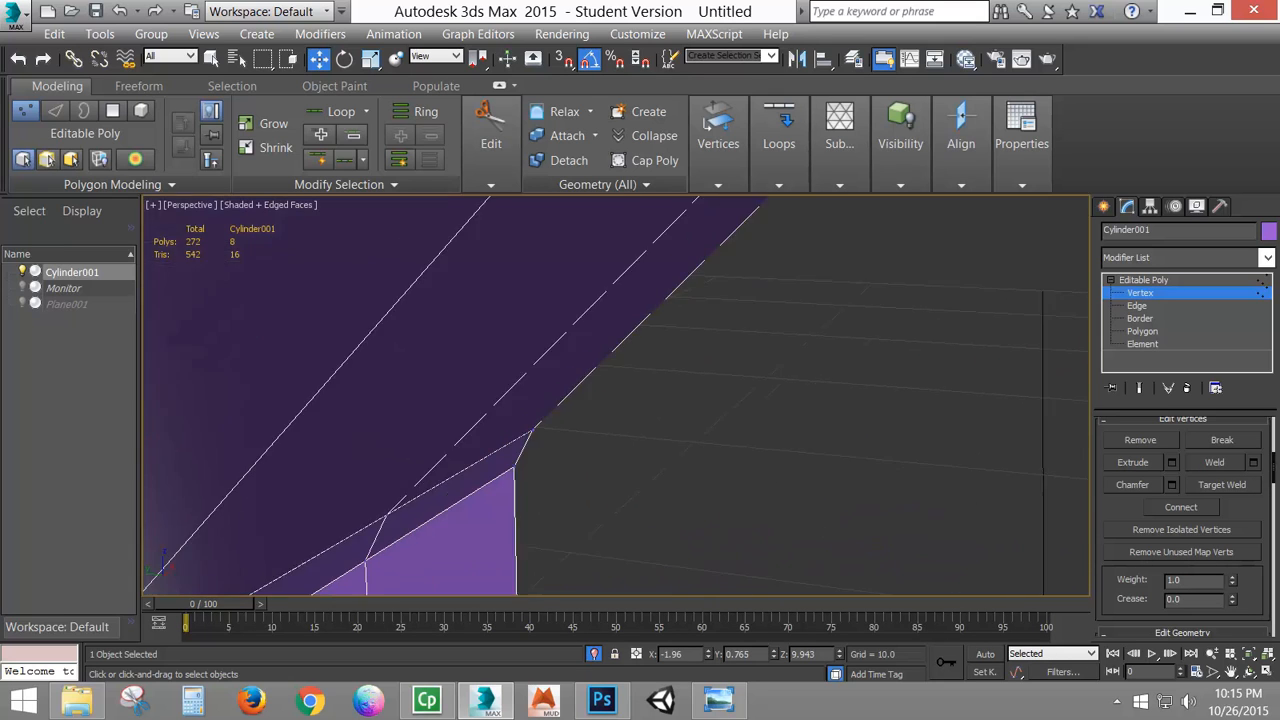
scroll(645, 352, "down", 3)
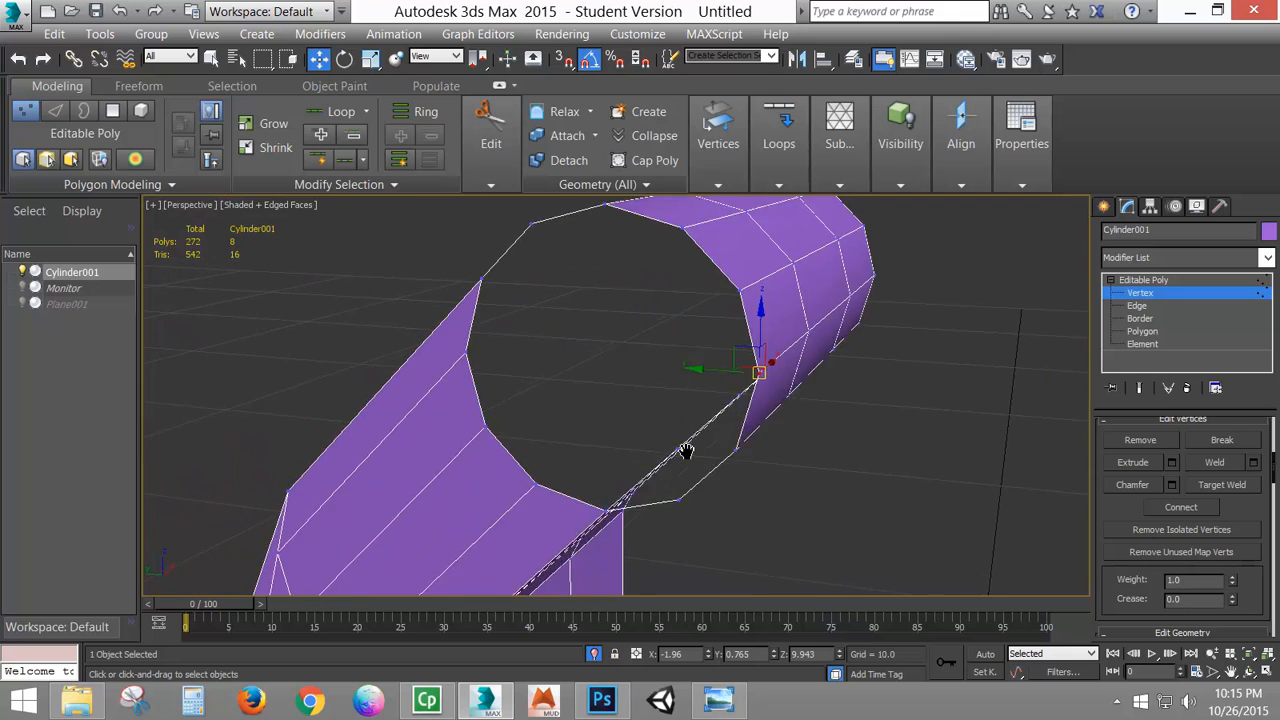
left_click(1142, 331)
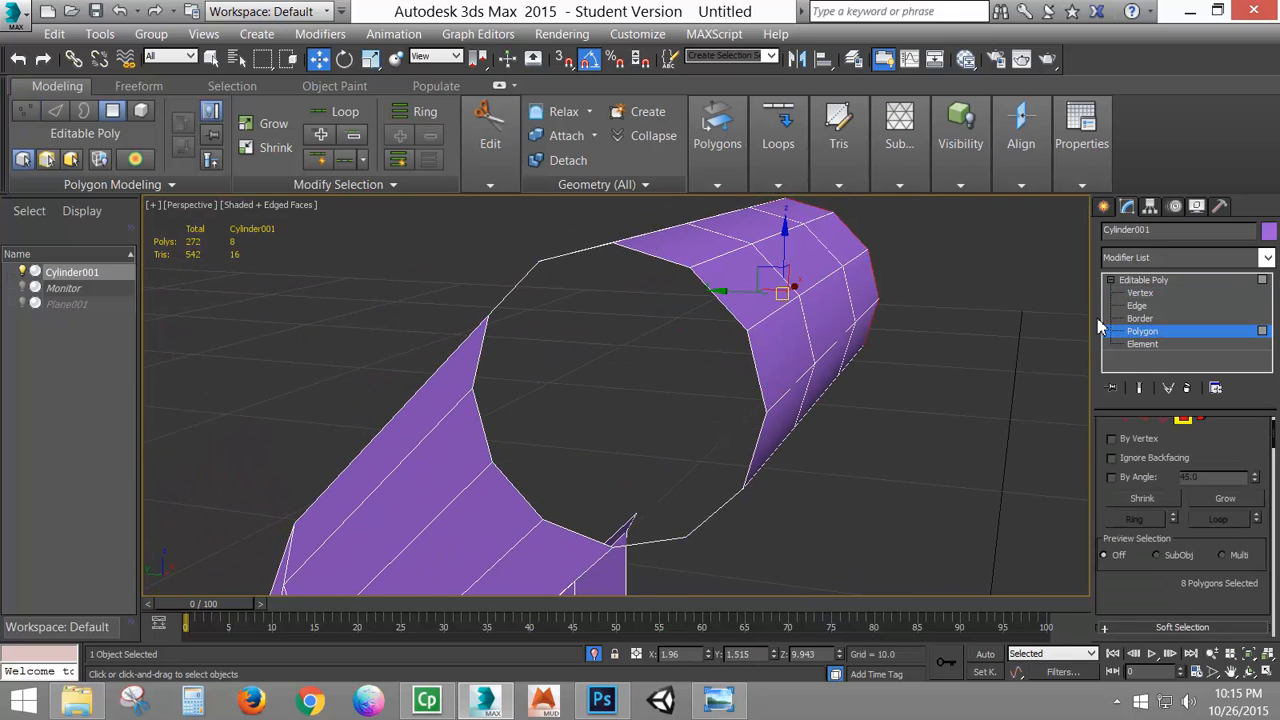
left_click(1138, 308)
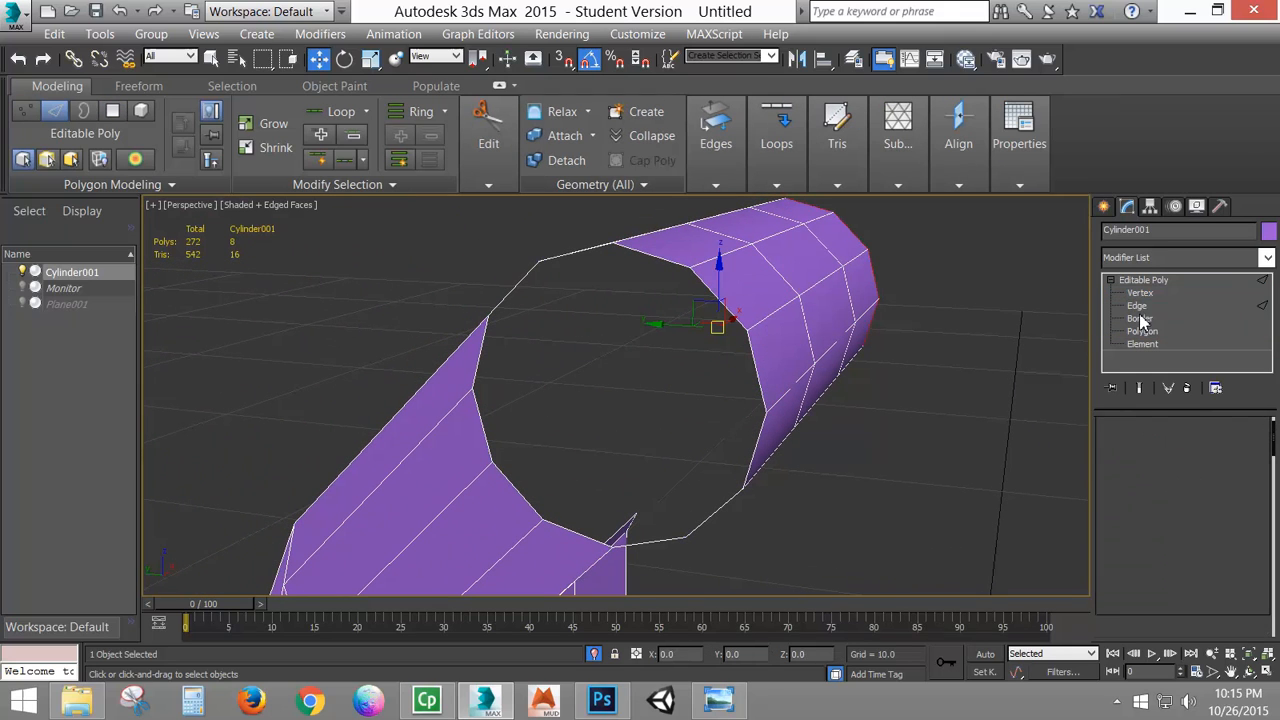
left_click(1140, 320)
left_click(709, 291)
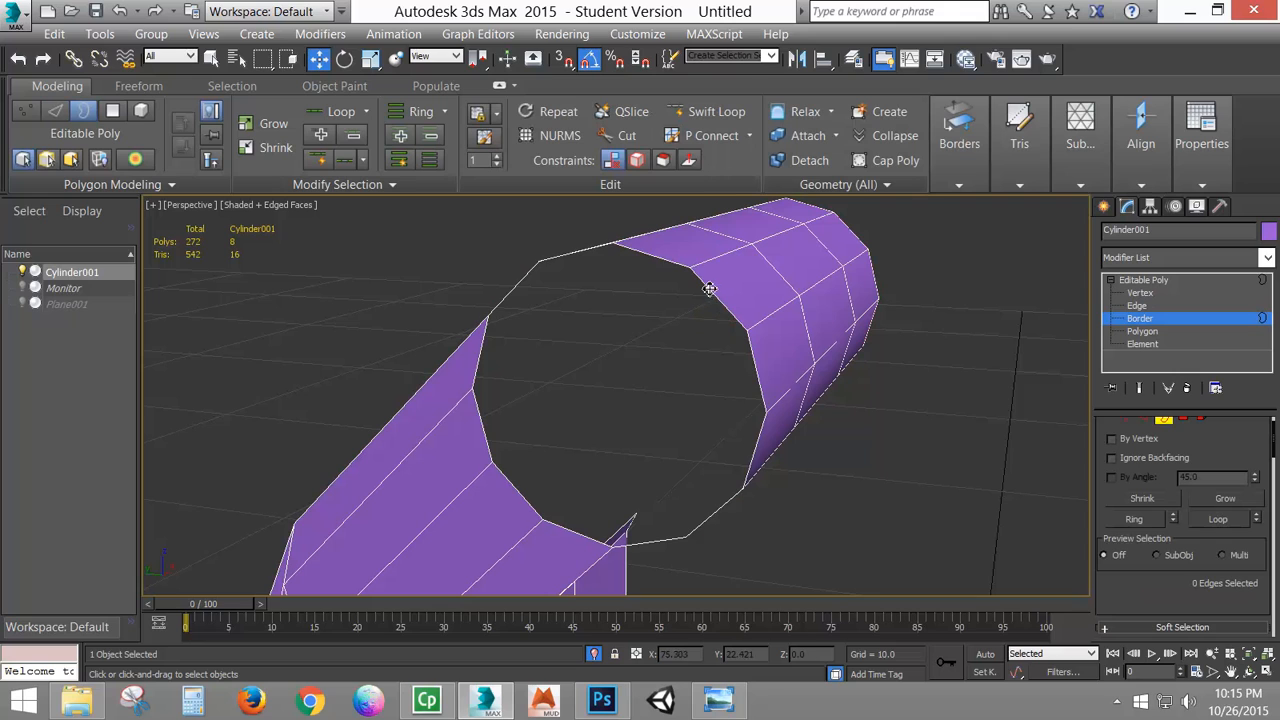
left_click(709, 289)
left_click(1137, 305)
- Deselect two upper and two lower edges of the hole's rim and bridge the remaining eight edges
mouse_move(560, 316)
middle_mouse_down("alt")
mouse_move(489, 314)
mouse_move(535, 320)
middle_mouse_up("alt")
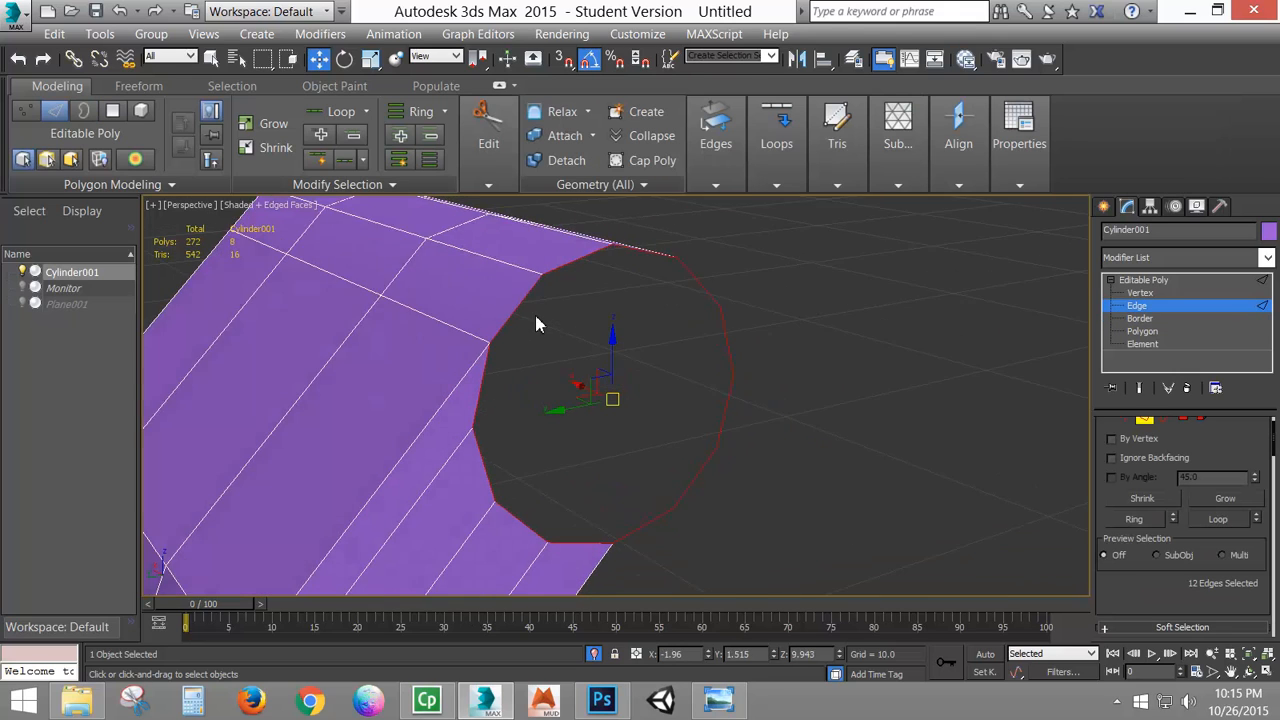
left_click(522, 304, "alt")
left_click(546, 274, "alt")
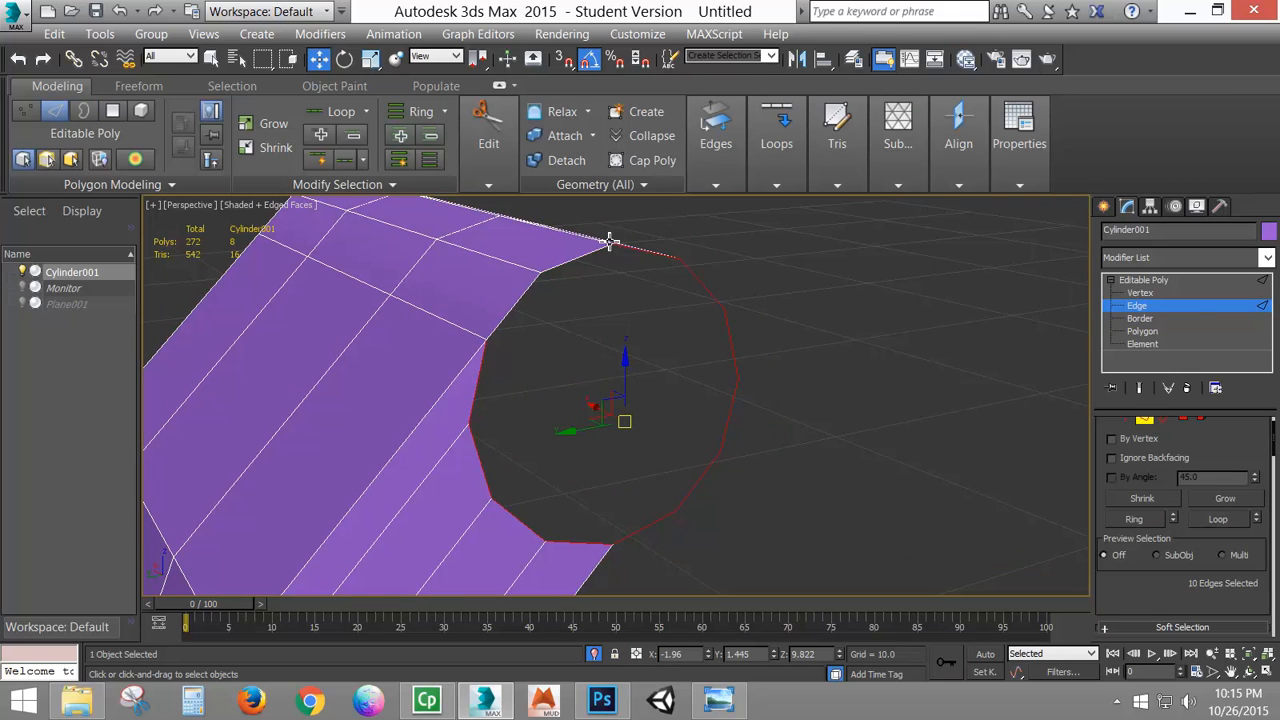
left_click(641, 529, "alt")
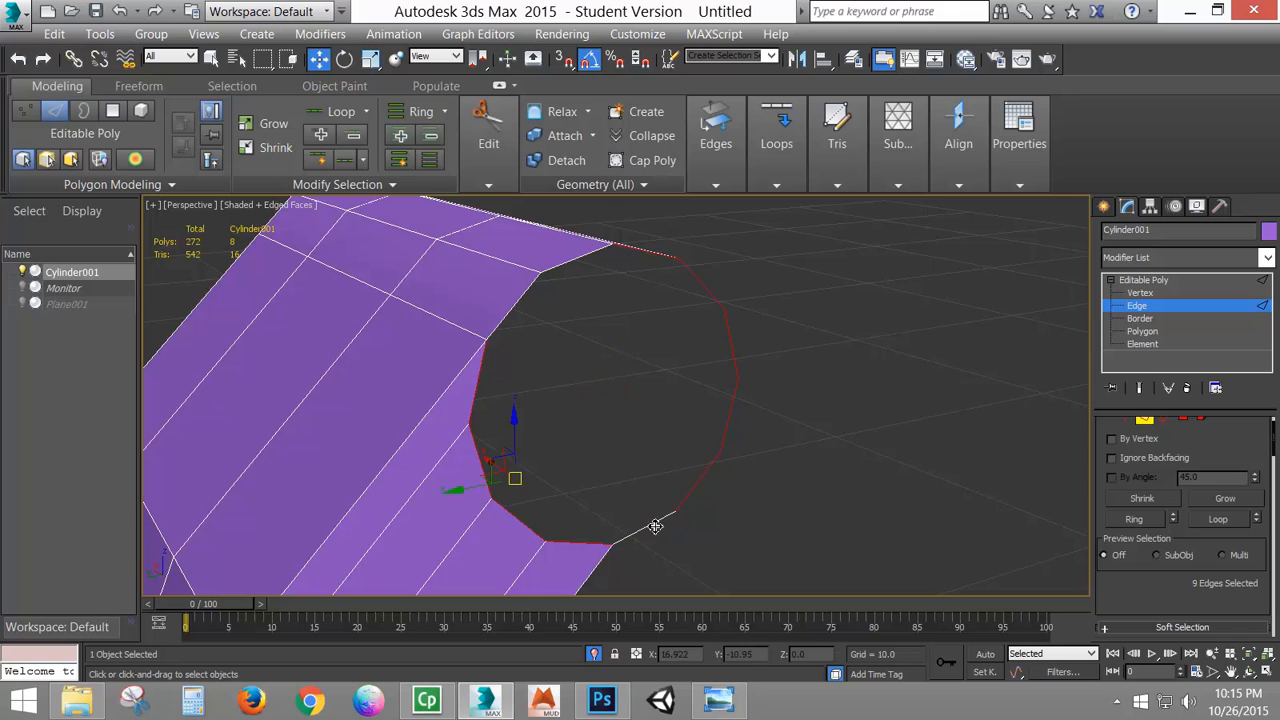
middle_click_drag(683, 523, 701, 548, "alt")
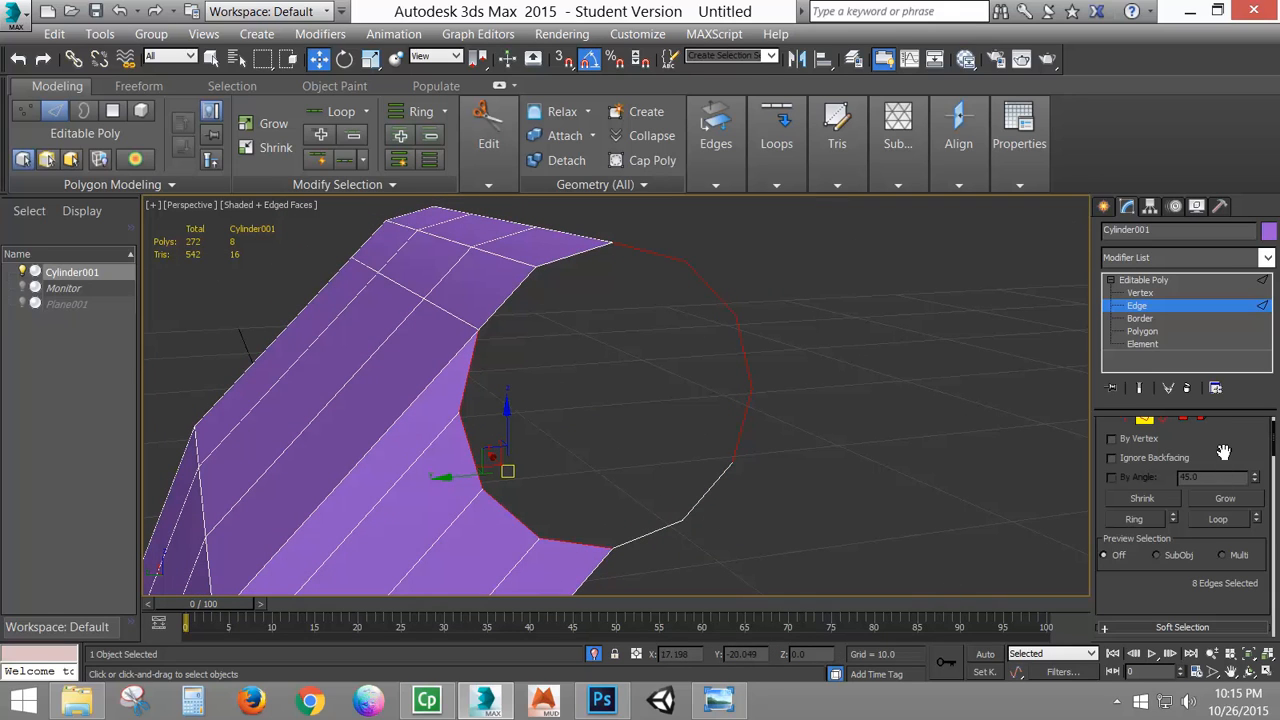
scroll(1224, 452, "down", 5)
left_click(1134, 487)
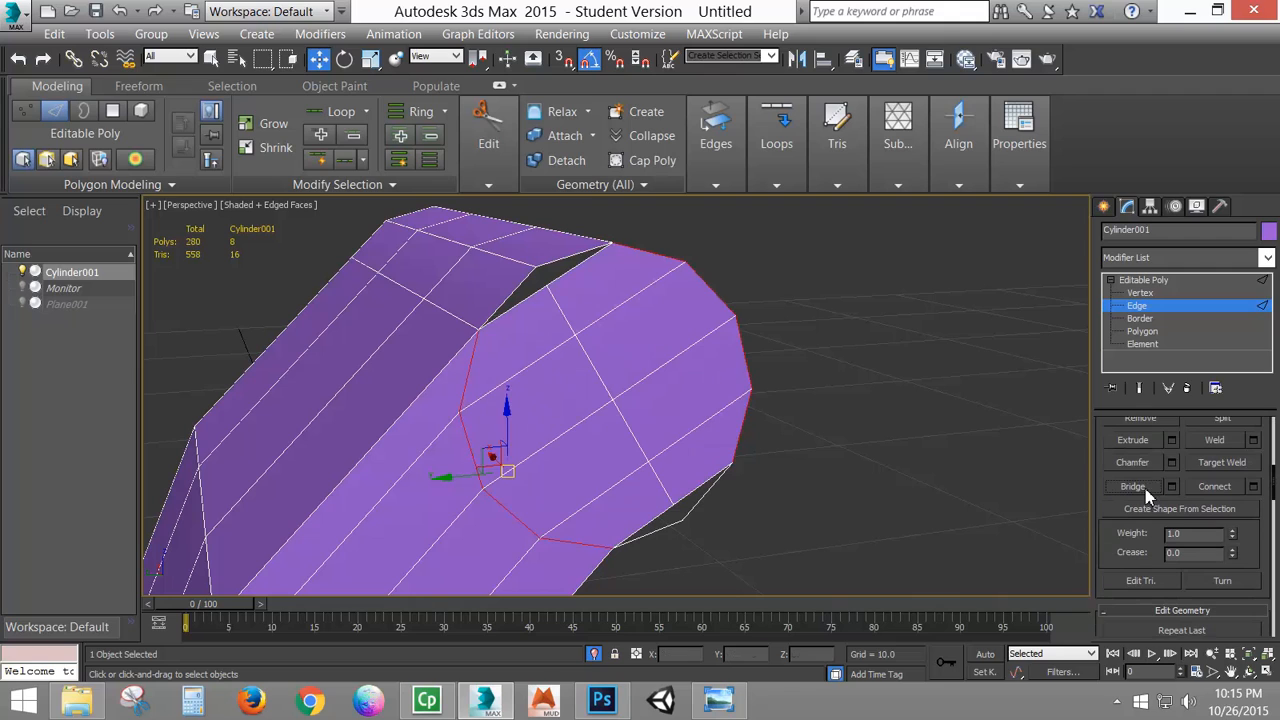
- Target-weld the second rebuilt cap's middle end vertices to the neighbouring rim vertices to close its upper and lower gaps
left_click(1151, 291)
scroll(1139, 440, "down", 3)
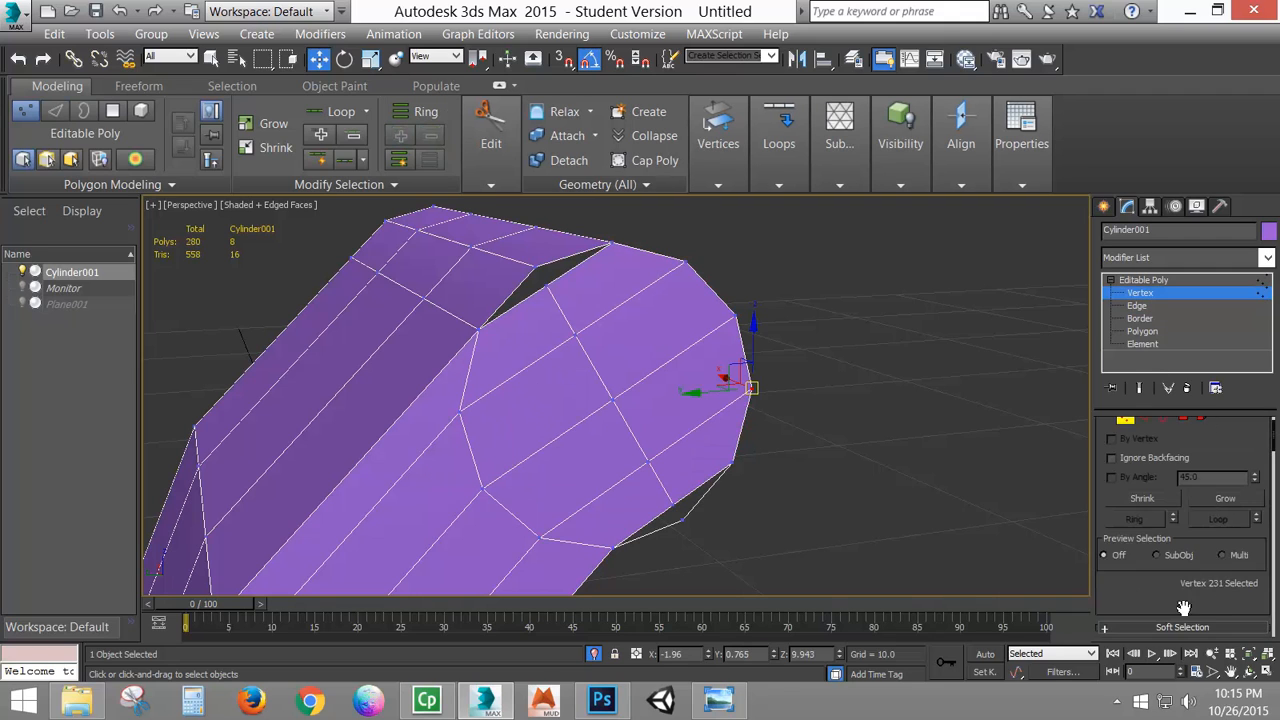
left_click(1224, 543)
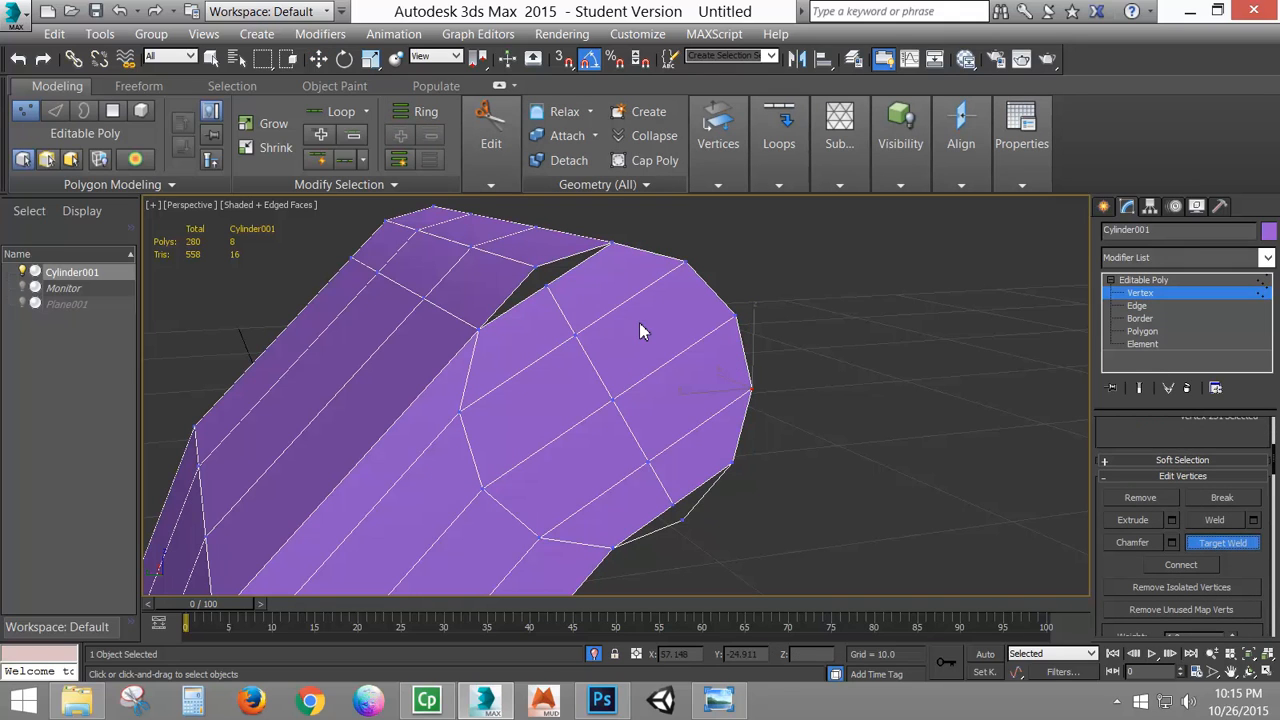
left_click(536, 270)
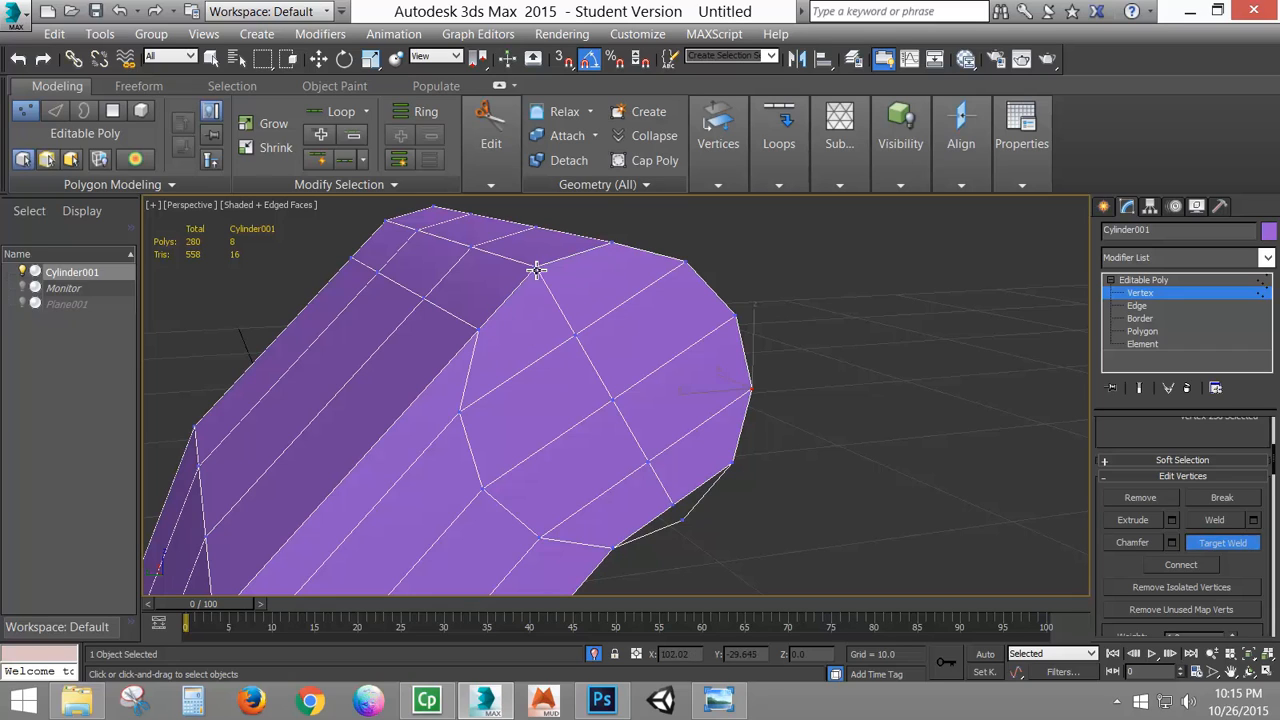
left_click(684, 519)
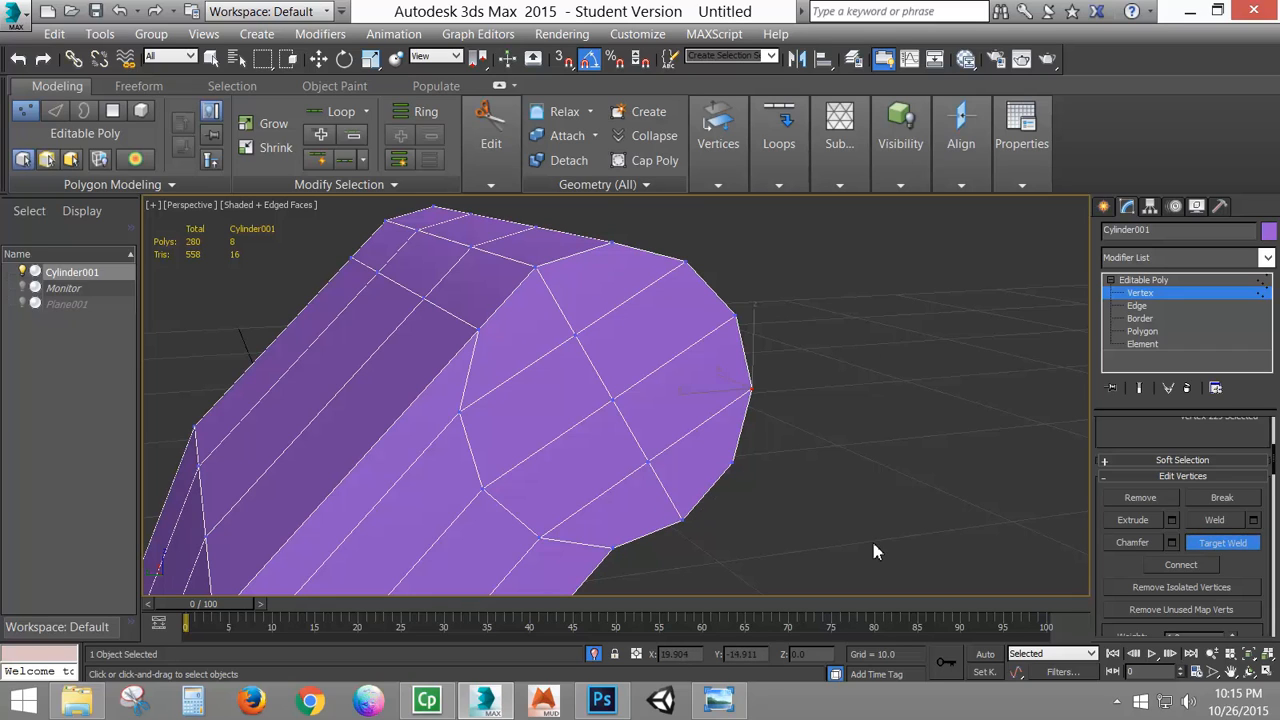
key("w")
scroll(937, 485, "down", 10)
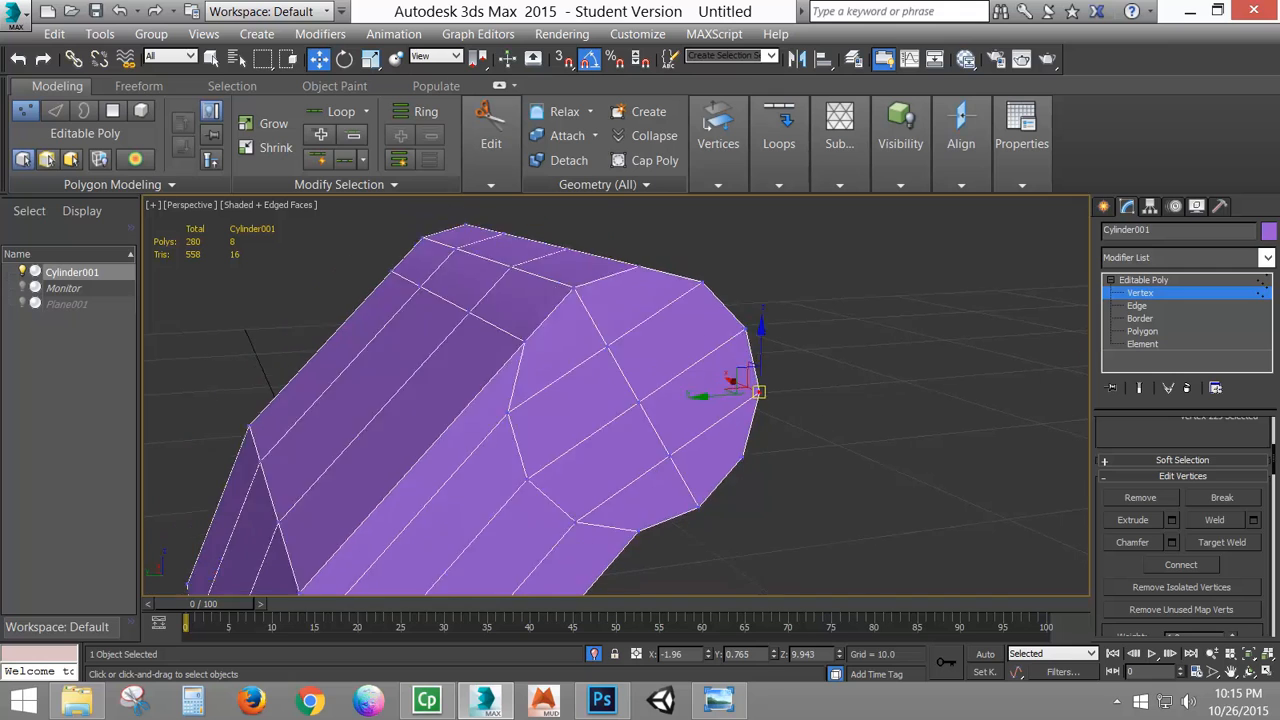
middle_click_drag(806, 534, 803, 455)
scroll(794, 503, "up", 3)
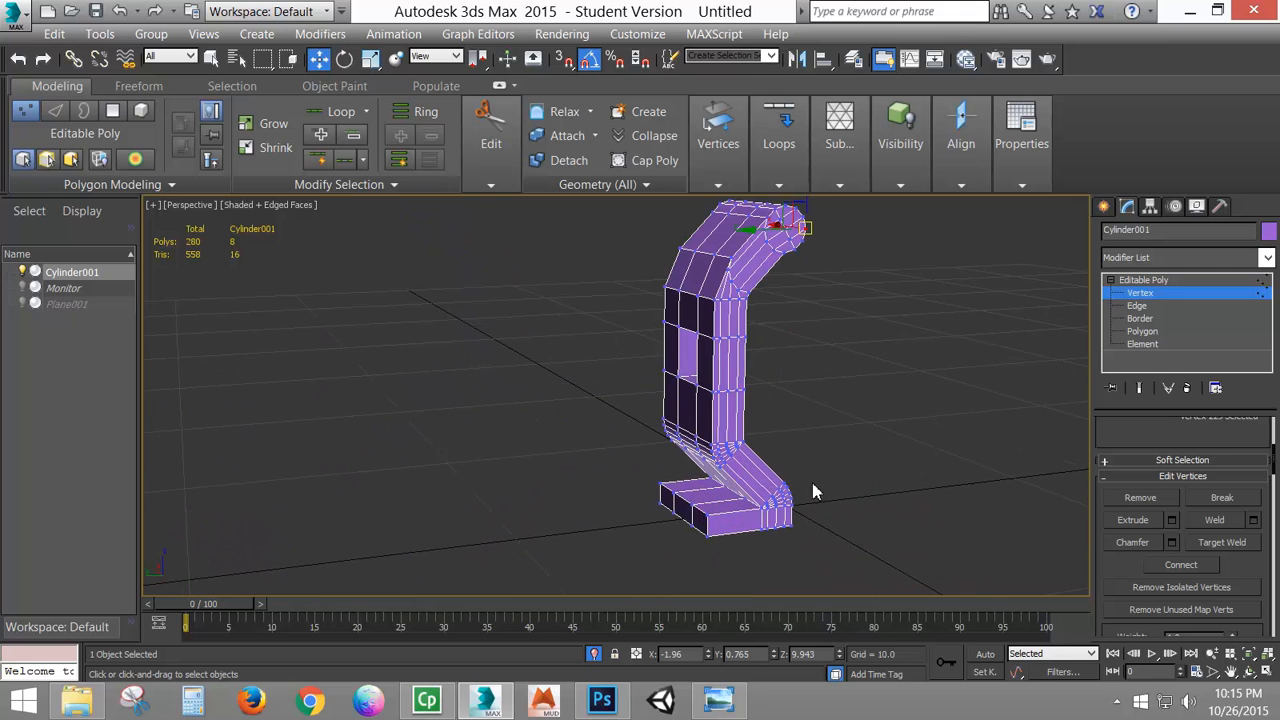
- Select the five side polygons along one side of the foot in polygon mode
middle_click_drag(813, 492, 843, 481, "alt")
left_click(1142, 331)
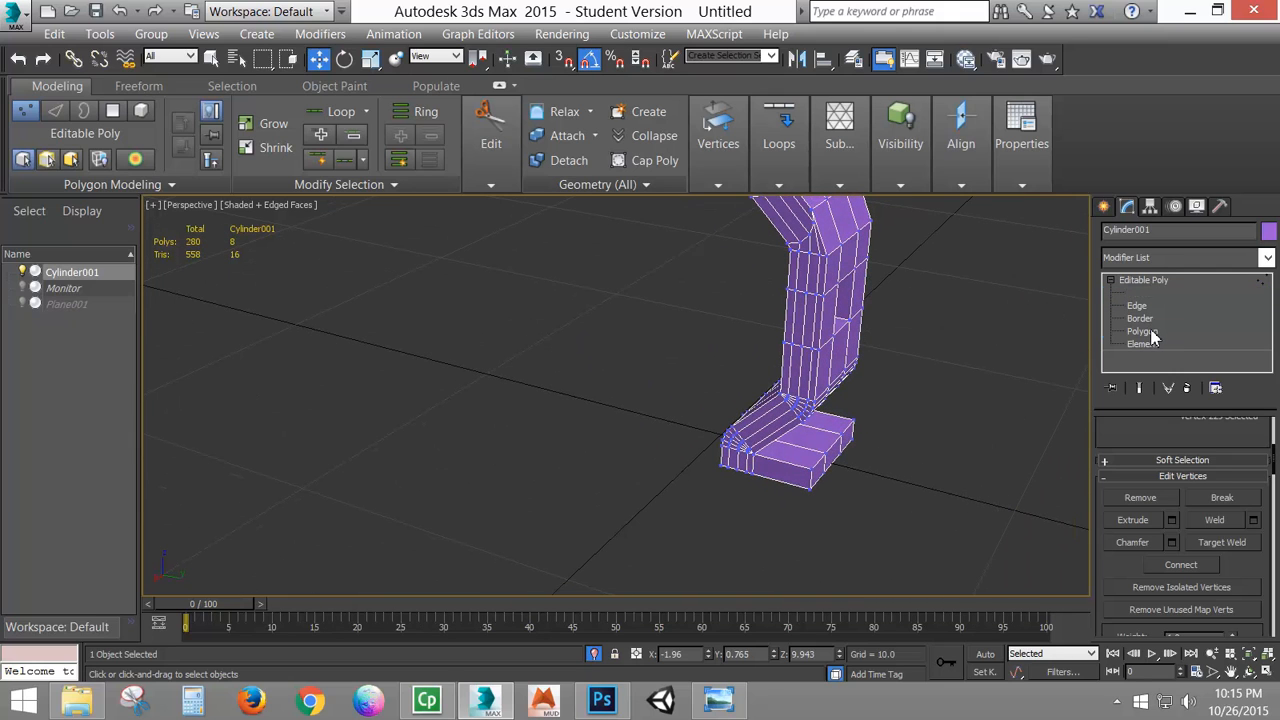
left_click(790, 472)
scroll(759, 470, "up", 6)
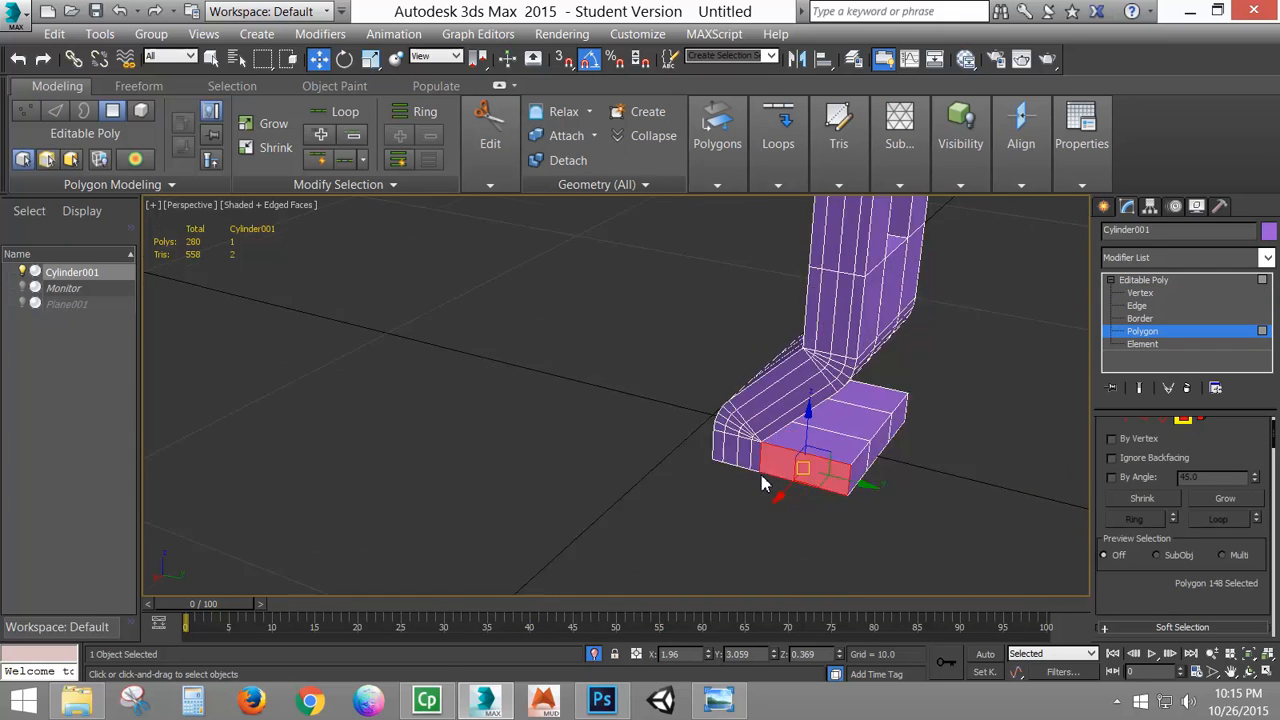
left_click(750, 430, "ctrl")
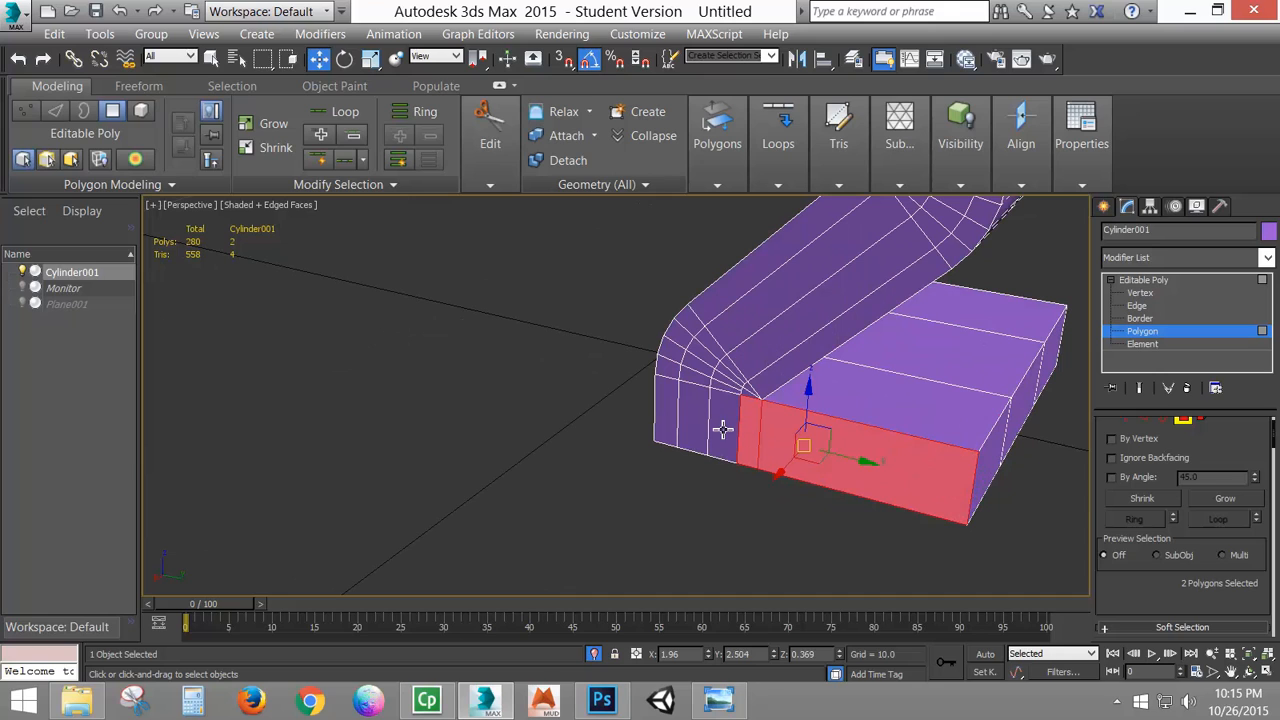
left_click(723, 423, "ctrl")
left_click(689, 420, "ctrl")
left_click(671, 417, "ctrl")
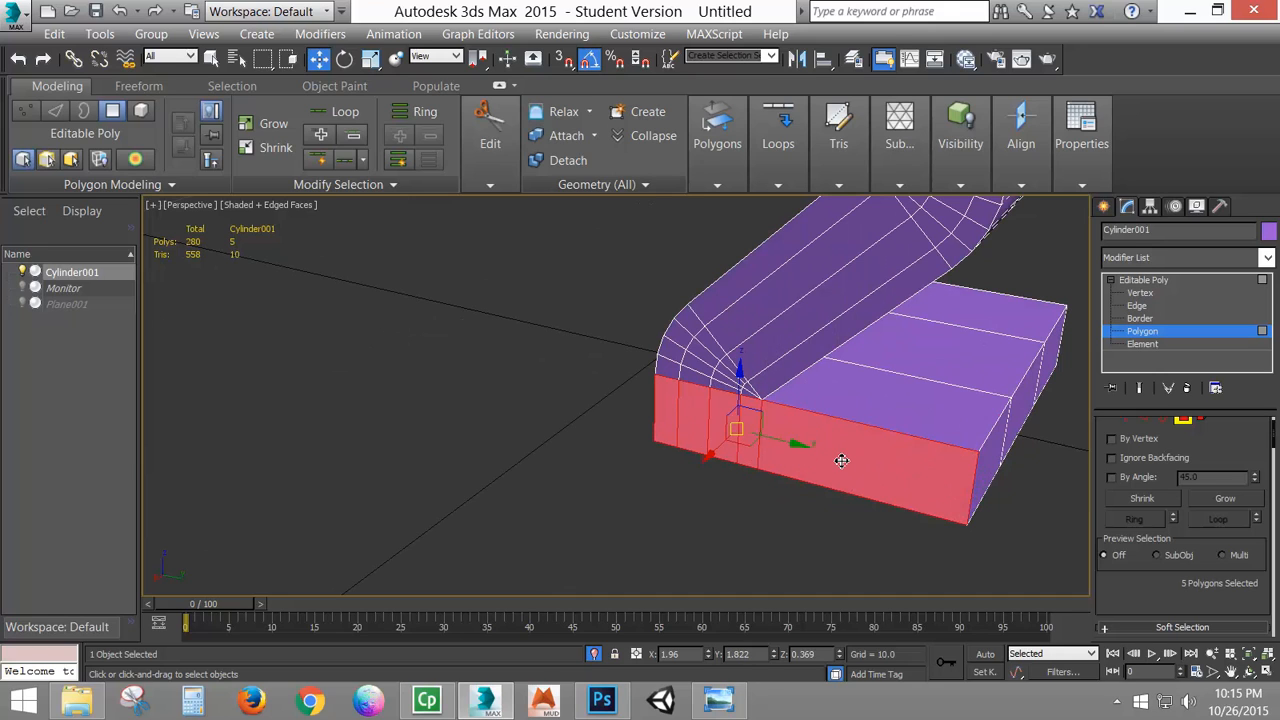
- Browse the reference photos in Windows Photo Viewer to examine the stand base's shape from the front, and return to 3ds Max
left_click(719, 702)
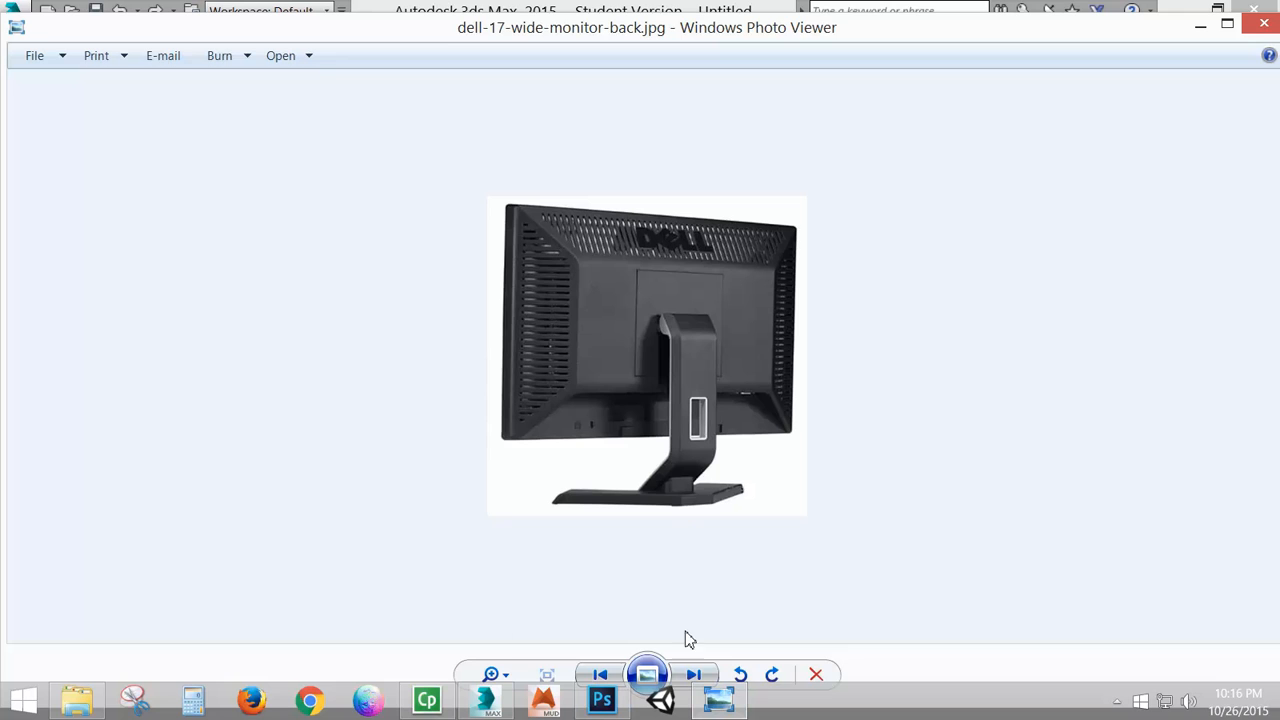
key("Right")
key("Right")
key("Right")
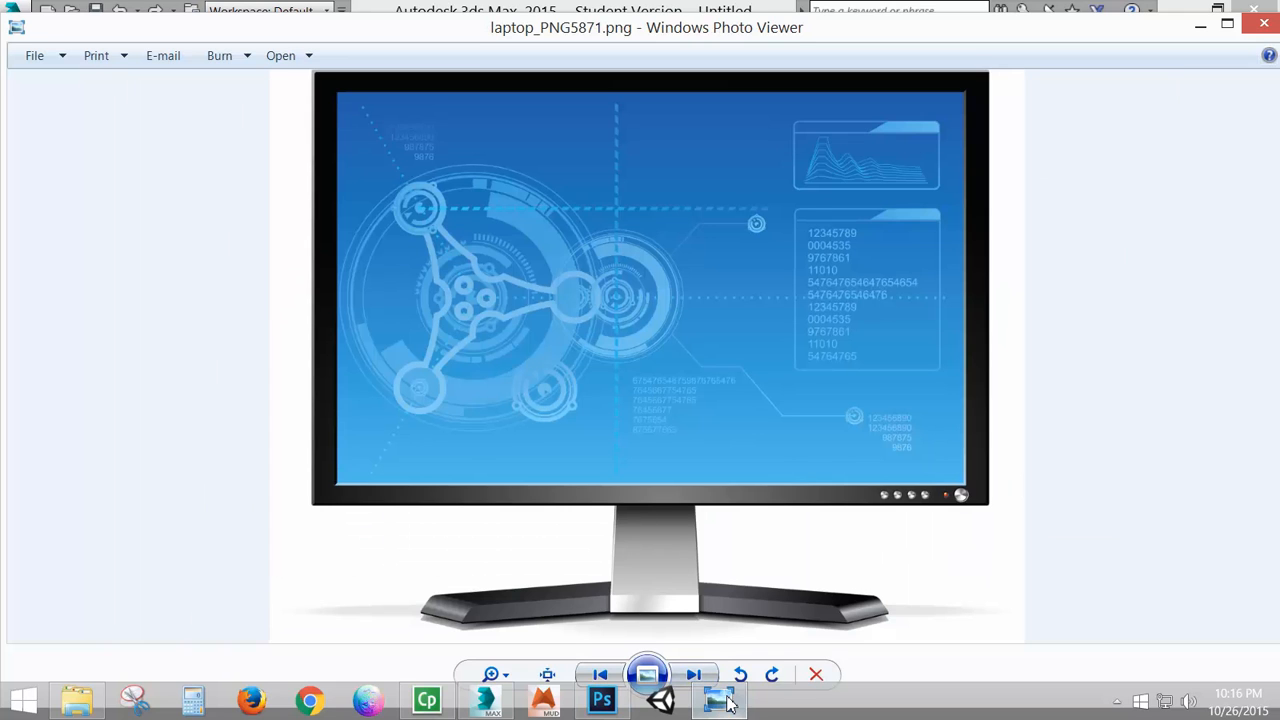
left_click(743, 583)
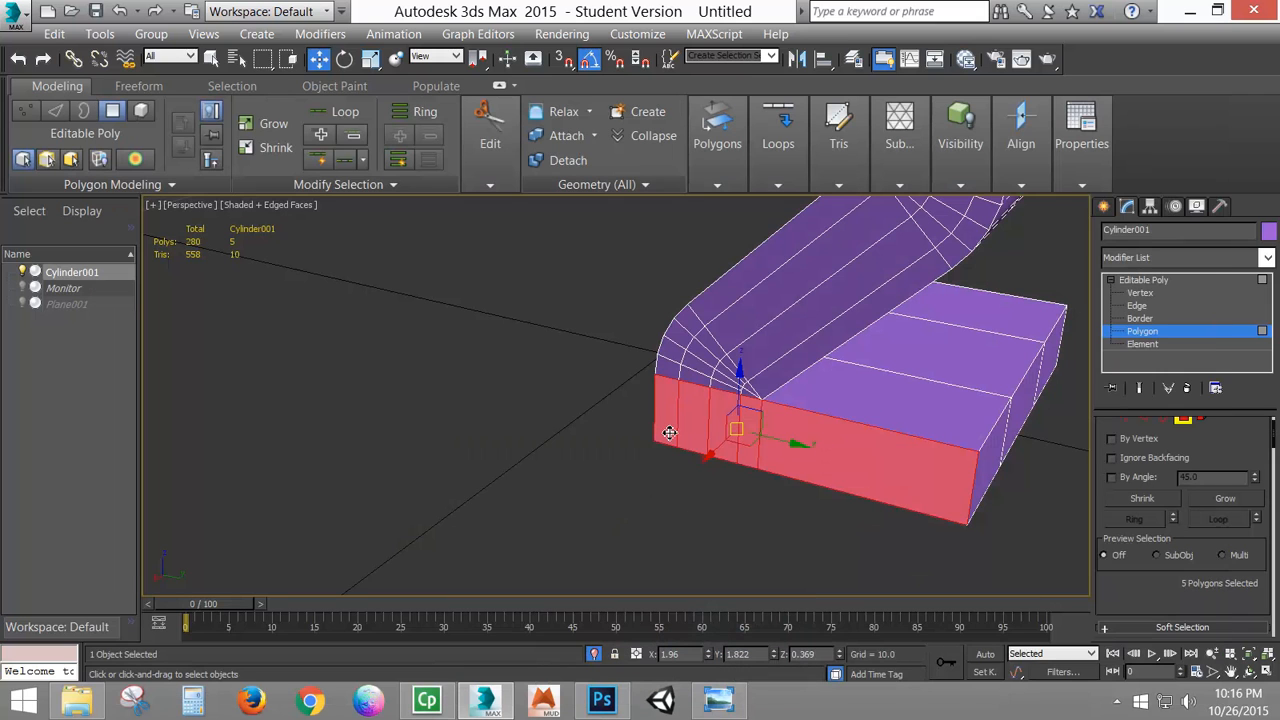
- Deselect the side polygon nearest the arm's outer bend and add the four matching polygons on the foot's opposite side
left_click(665, 413, "alt")
middle_click_drag(631, 412, 695, 383, "alt")
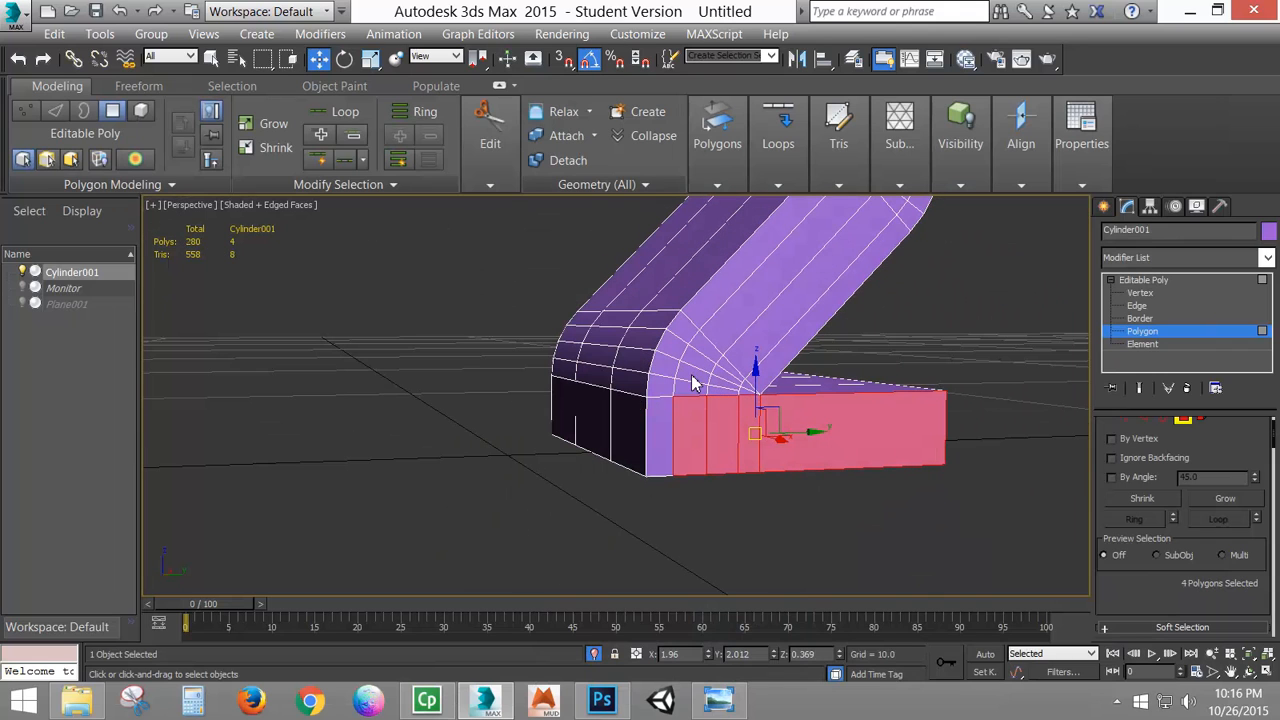
middle_click_drag(560, 421, 757, 458, "alt")
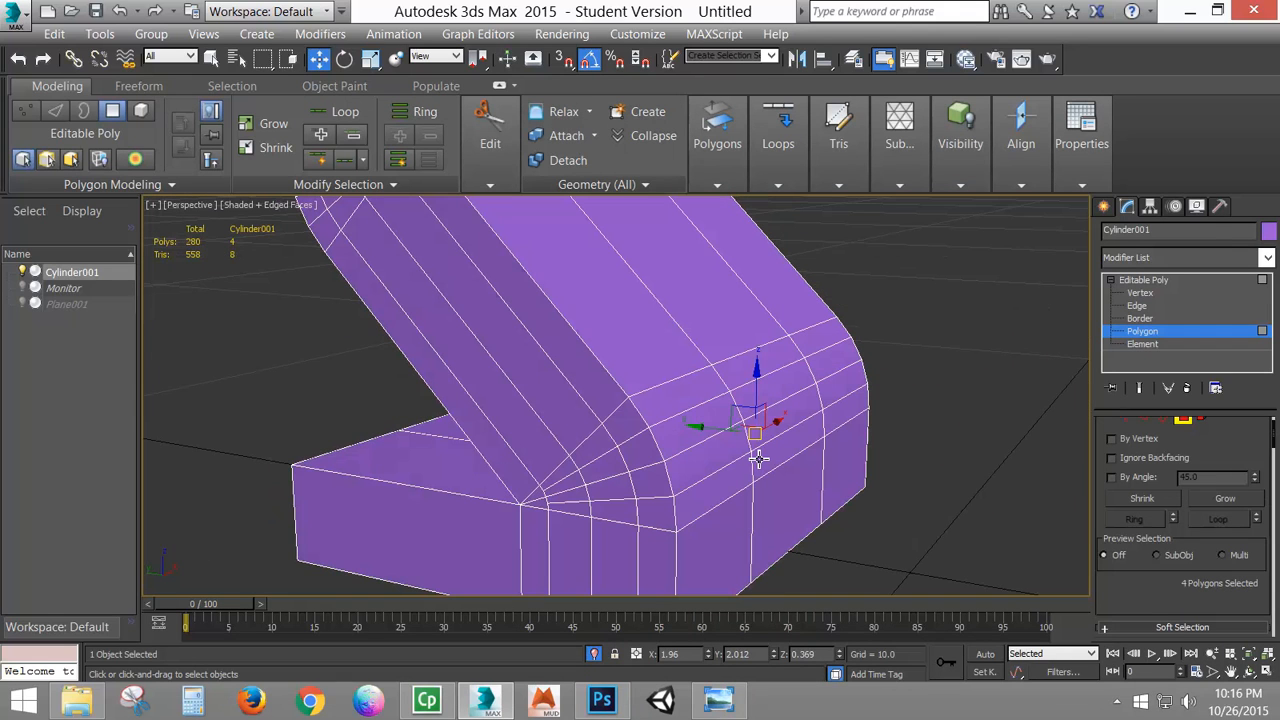
left_click(612, 556, "ctrl")
left_click(577, 551, "ctrl")
left_click(545, 545, "ctrl")
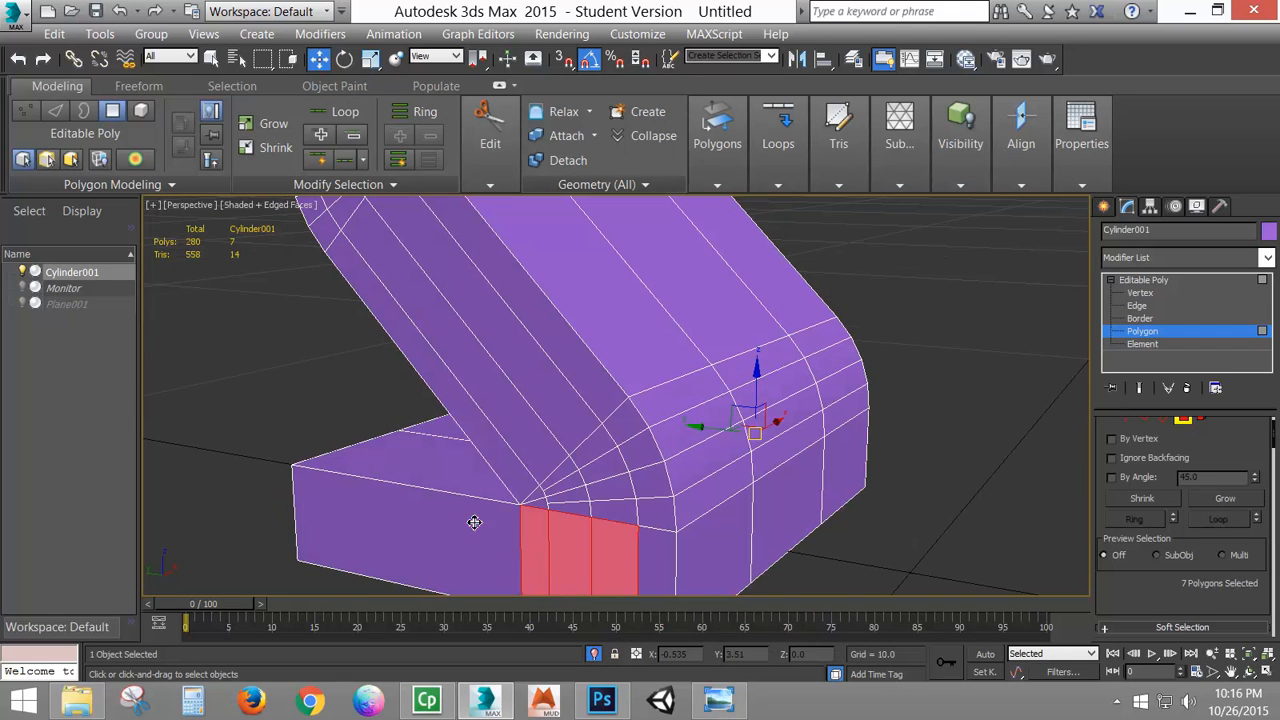
left_click(475, 523, "ctrl")
scroll(651, 463, "down", 6)
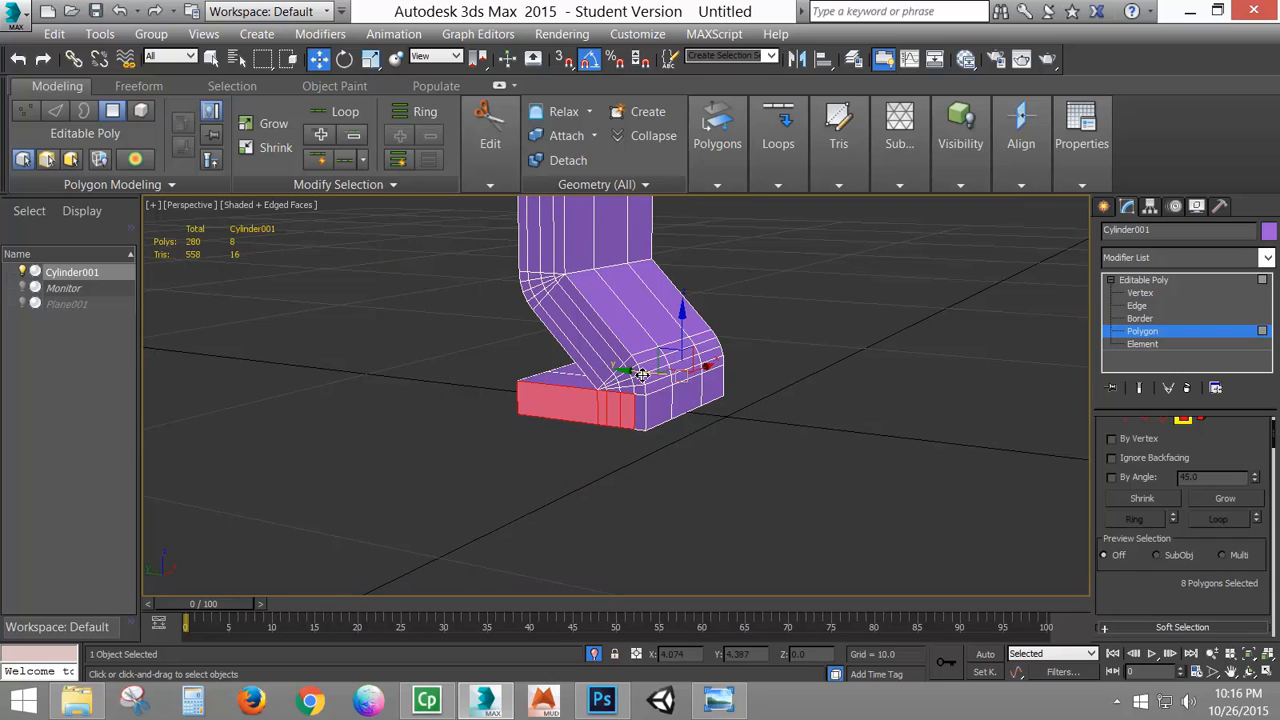
- Open the extrude settings for the eight foot side polygons and exit isolation to compare them with the reference in front view
middle_click_drag(654, 409, 748, 431, "alt")
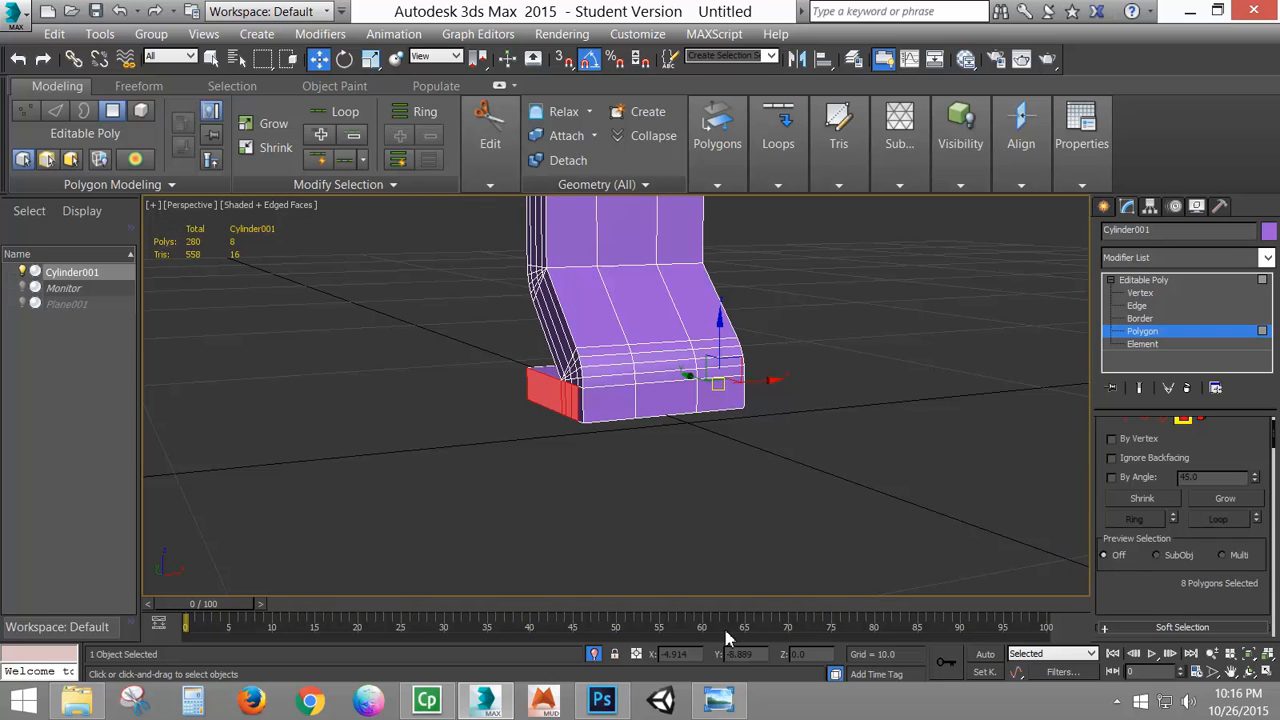
scroll(1115, 583, "down", 5)
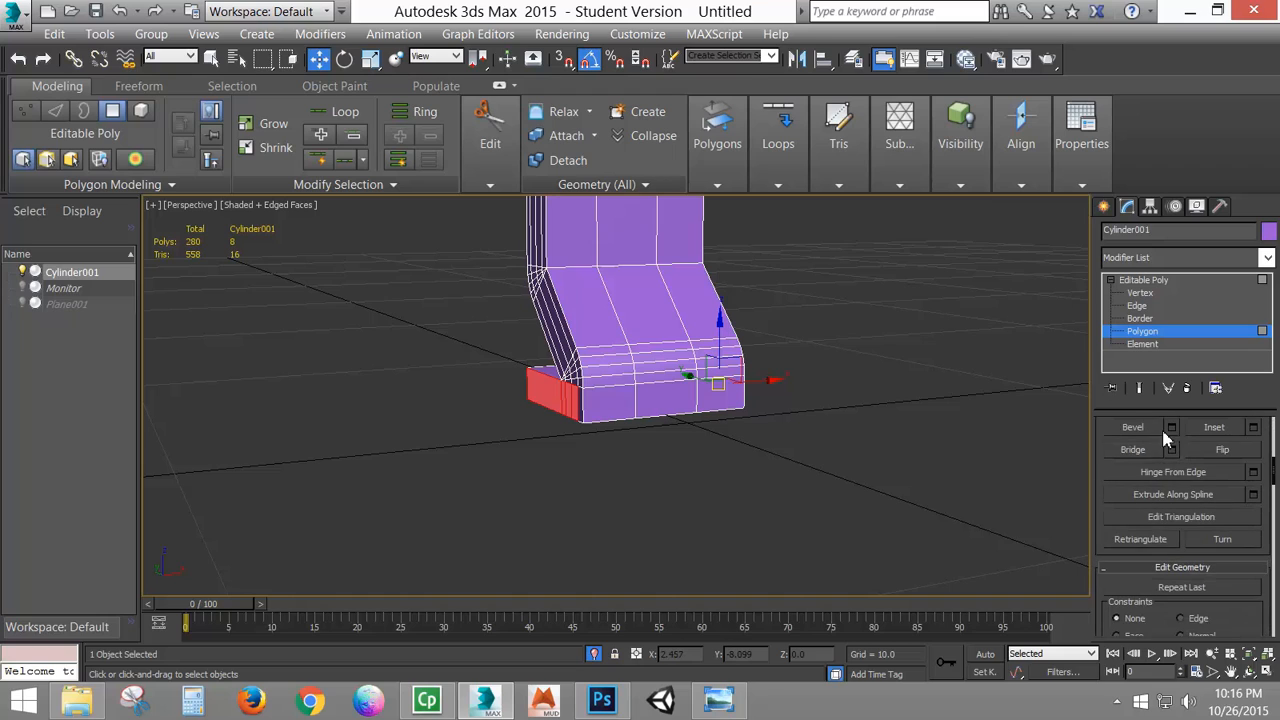
scroll(1130, 500, "up", 2)
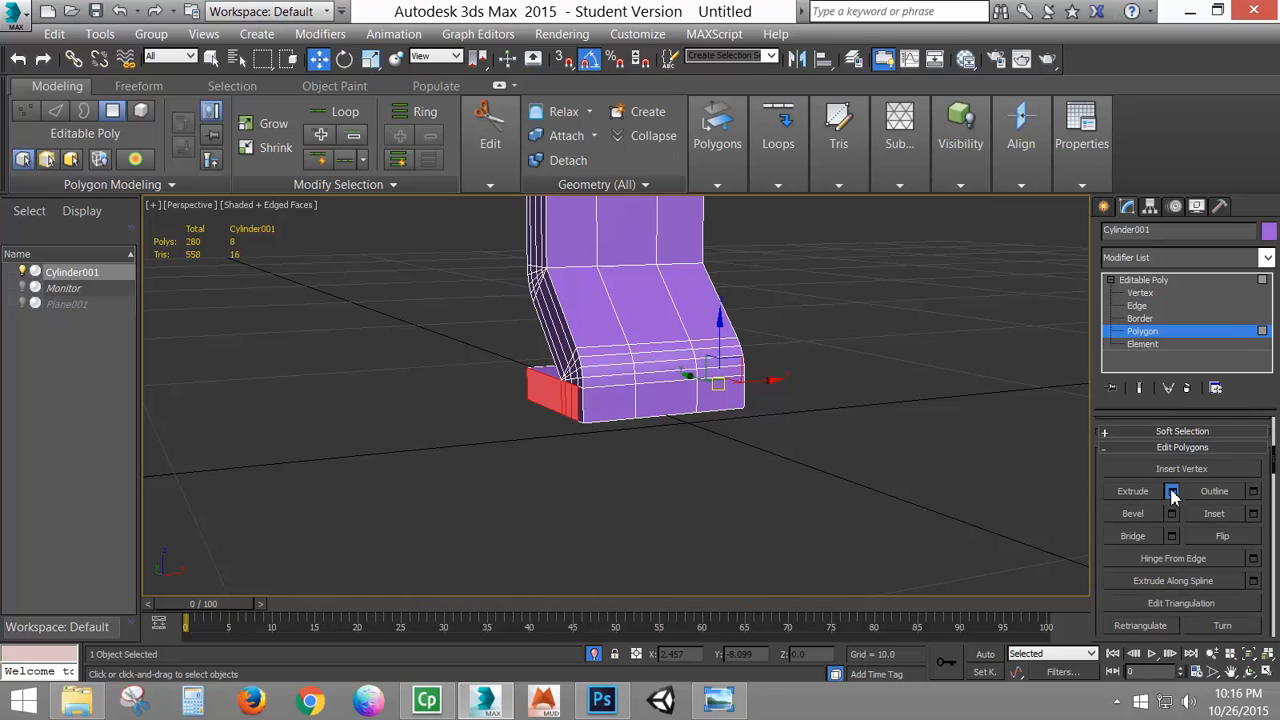
left_click(1172, 491)
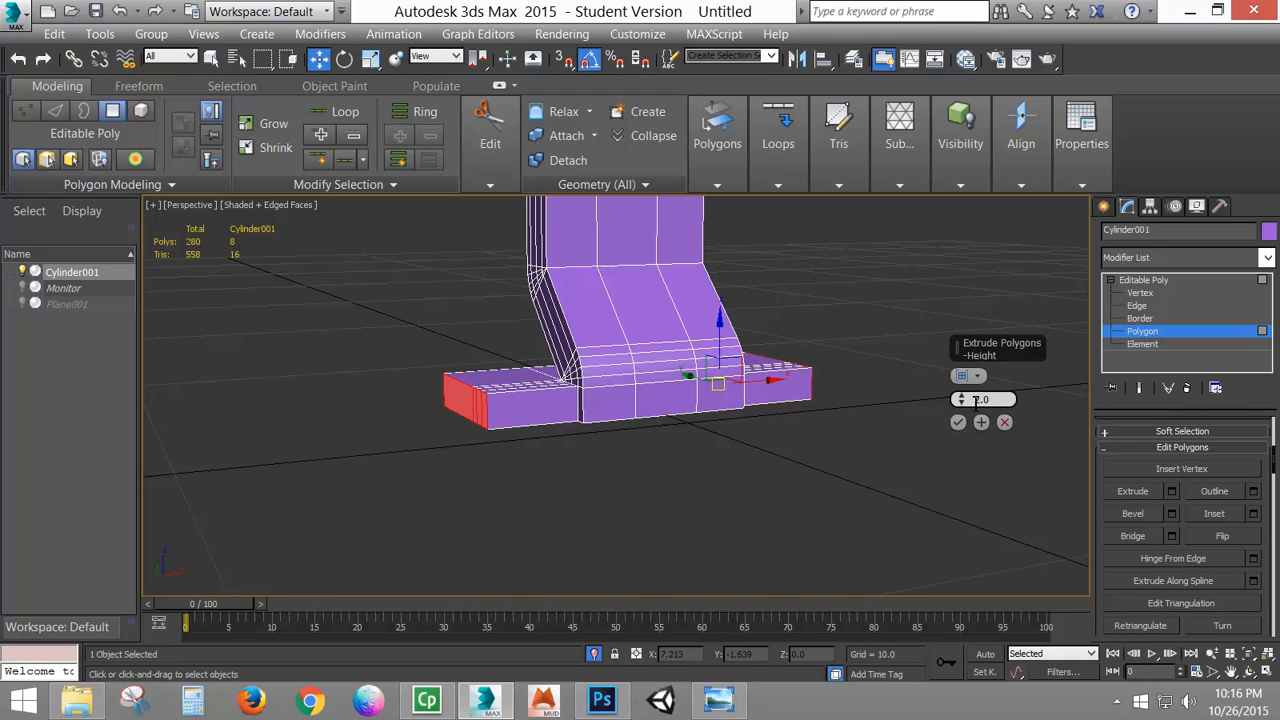
middle_click_drag(752, 444, 688, 432, "alt")
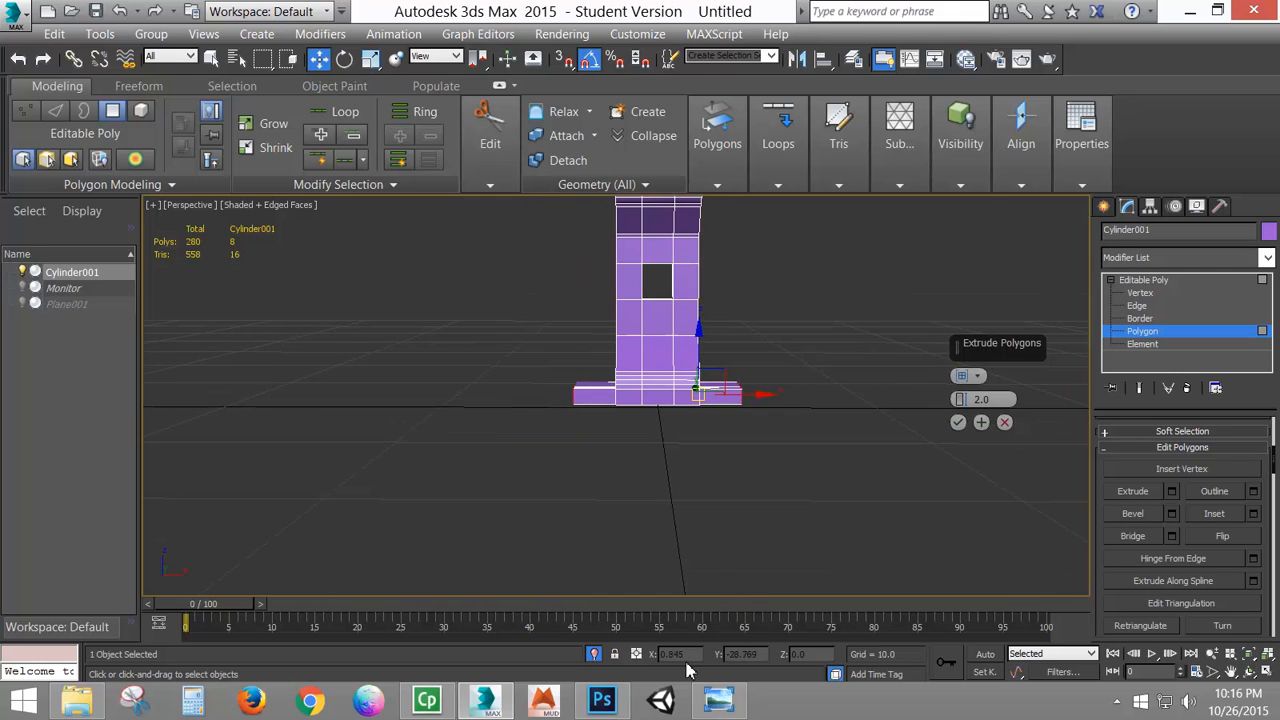
left_click(594, 654)
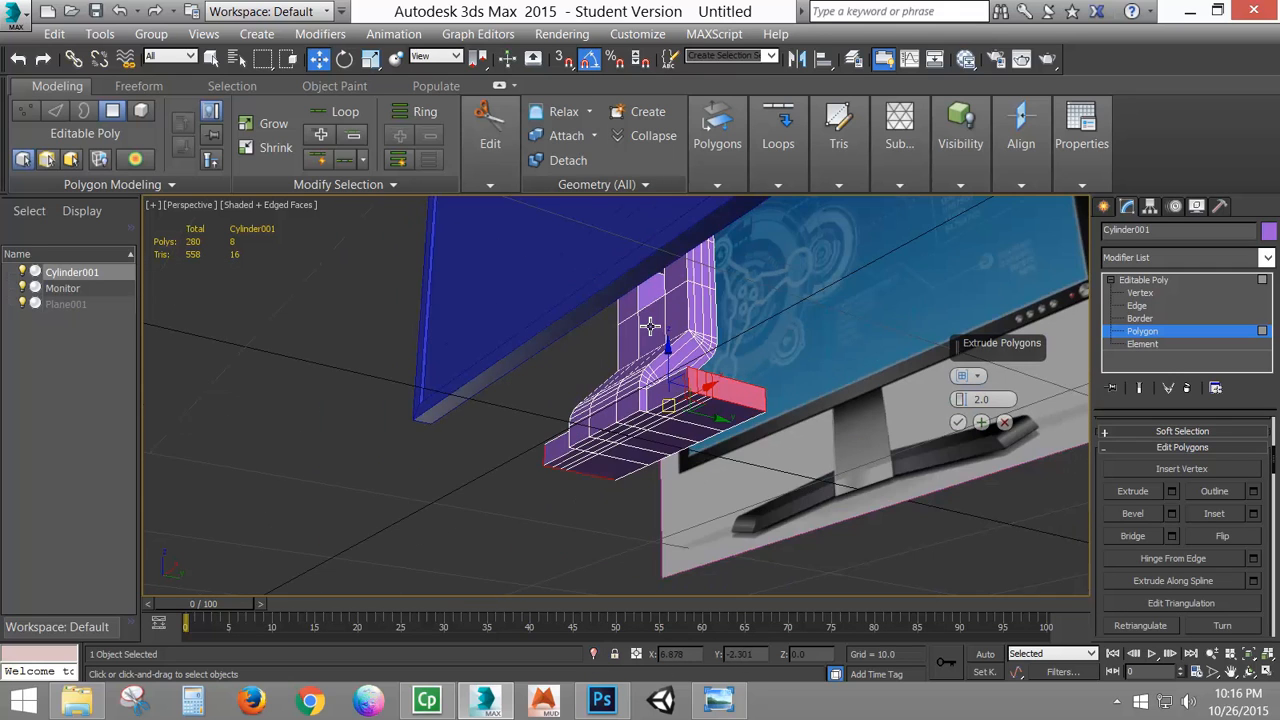
key("f")
middle_click_drag(663, 414, 625, 305)
- Extrude the foot's side polygons outward with a height of 4.5
left_click_drag(961, 400, 957, 357)
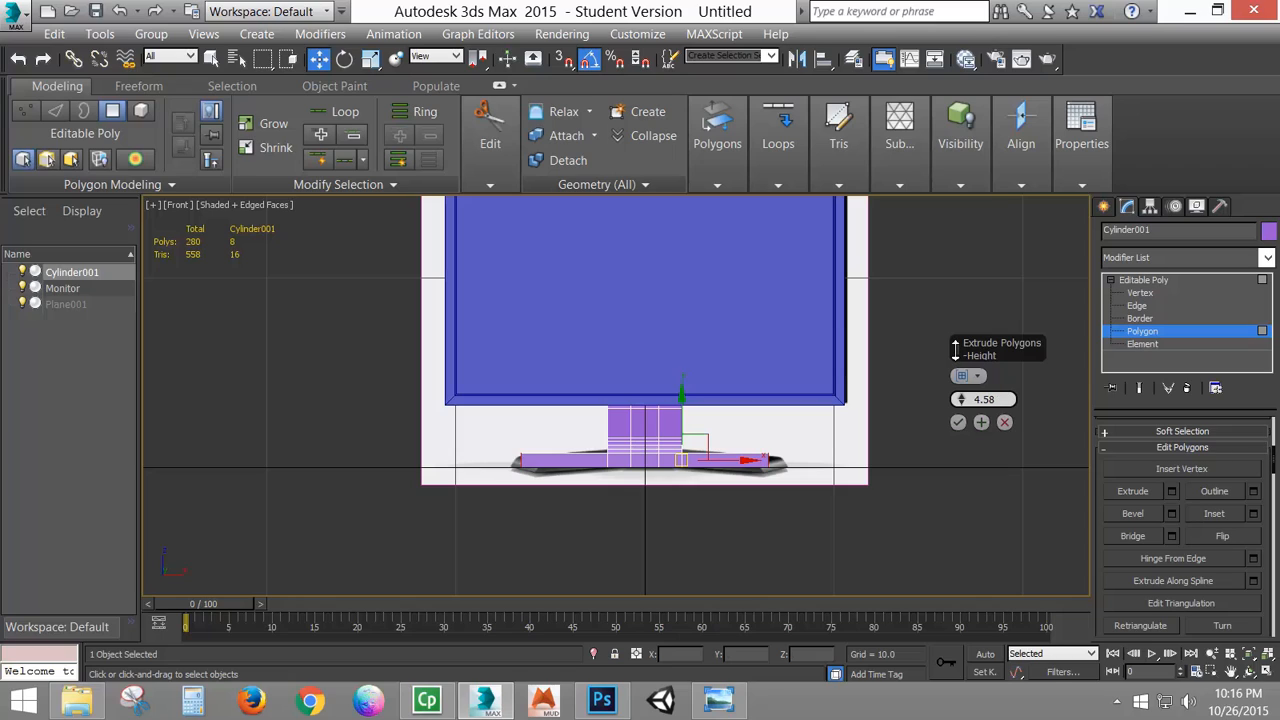
left_click_drag(955, 348, 953, 358)
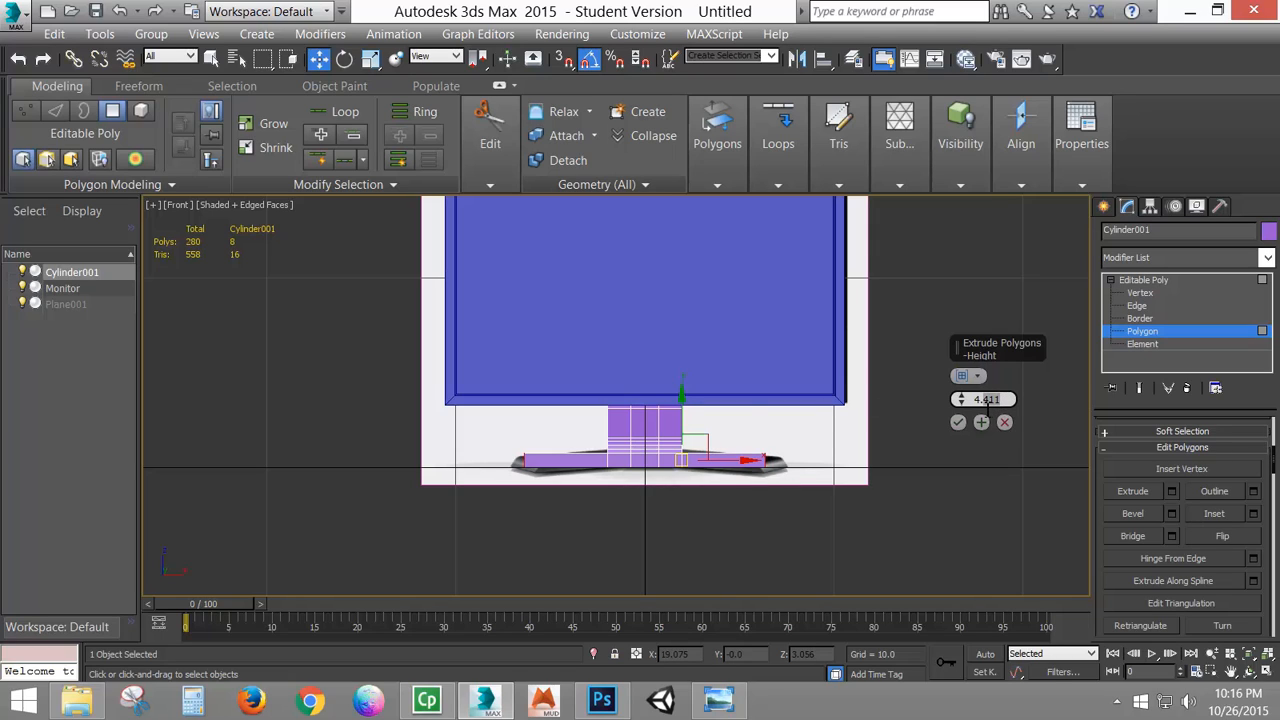
type("4.5")
key("Return")
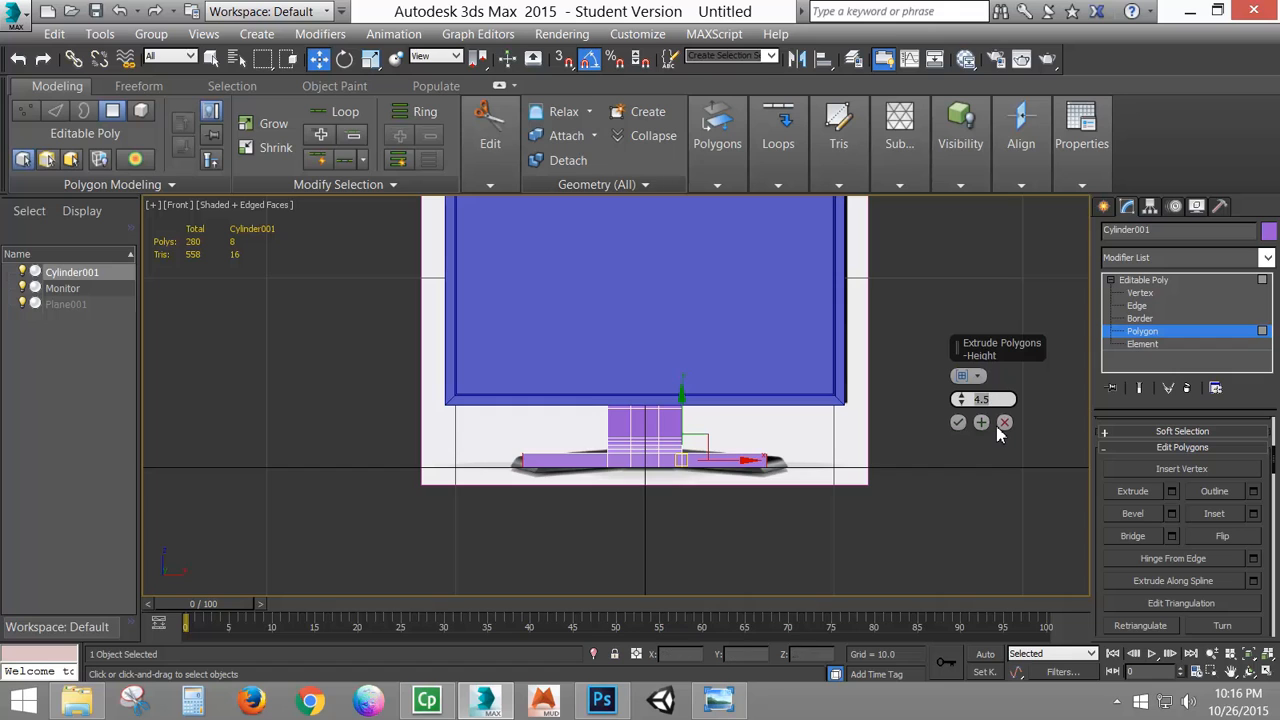
left_click(961, 422)
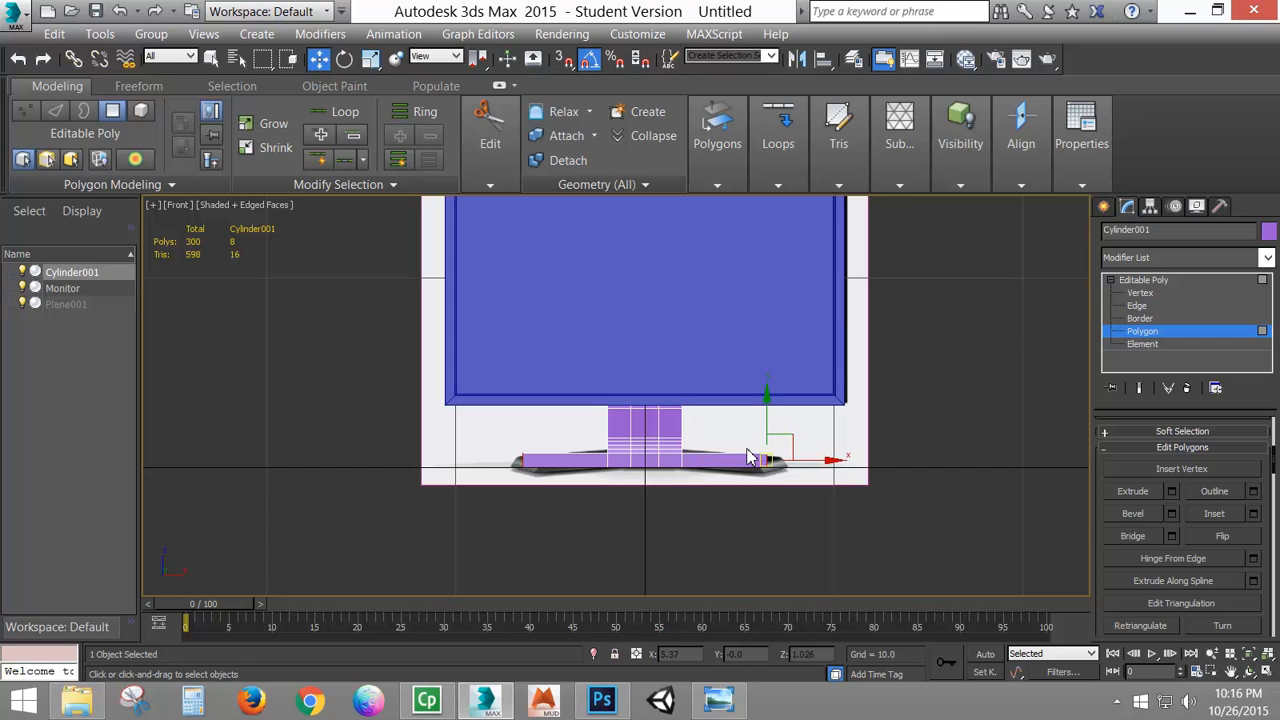
- Activate the Rotate tool and save the eight selected end polygons as a named selection set called BasePolys
key("p")
middle_click_drag(777, 466, 743, 531, "alt")
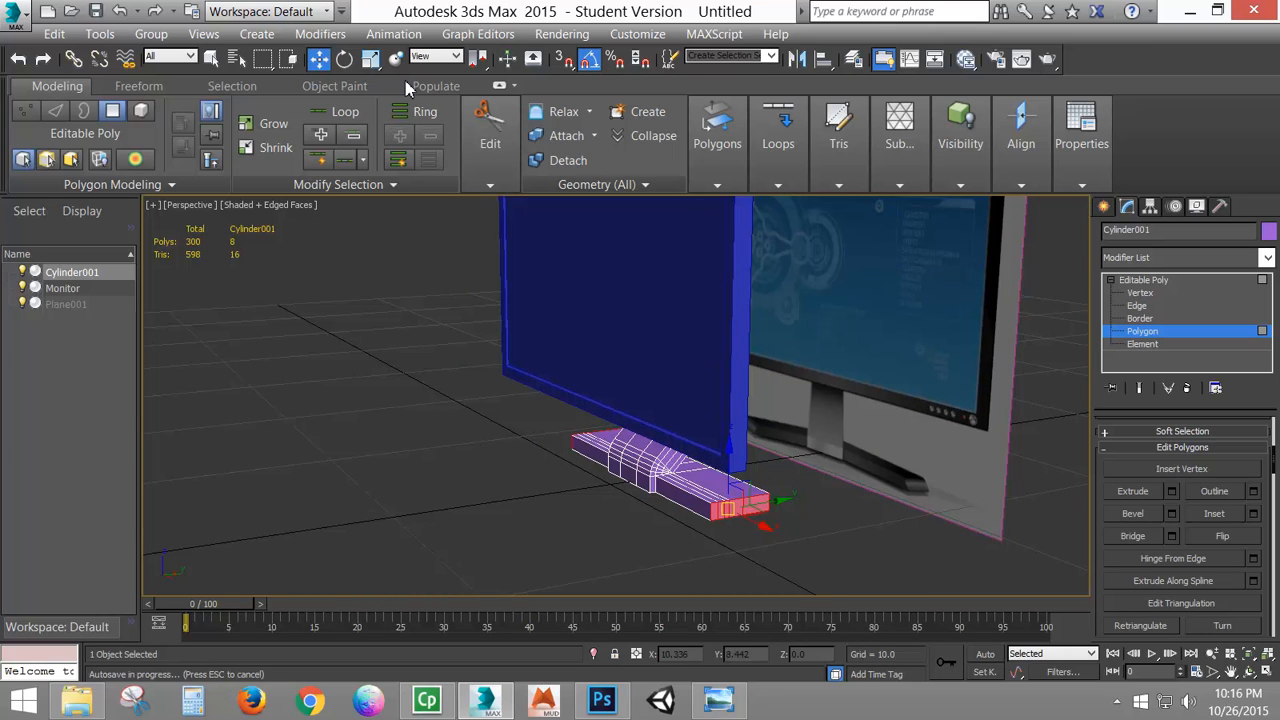
left_click(344, 58)
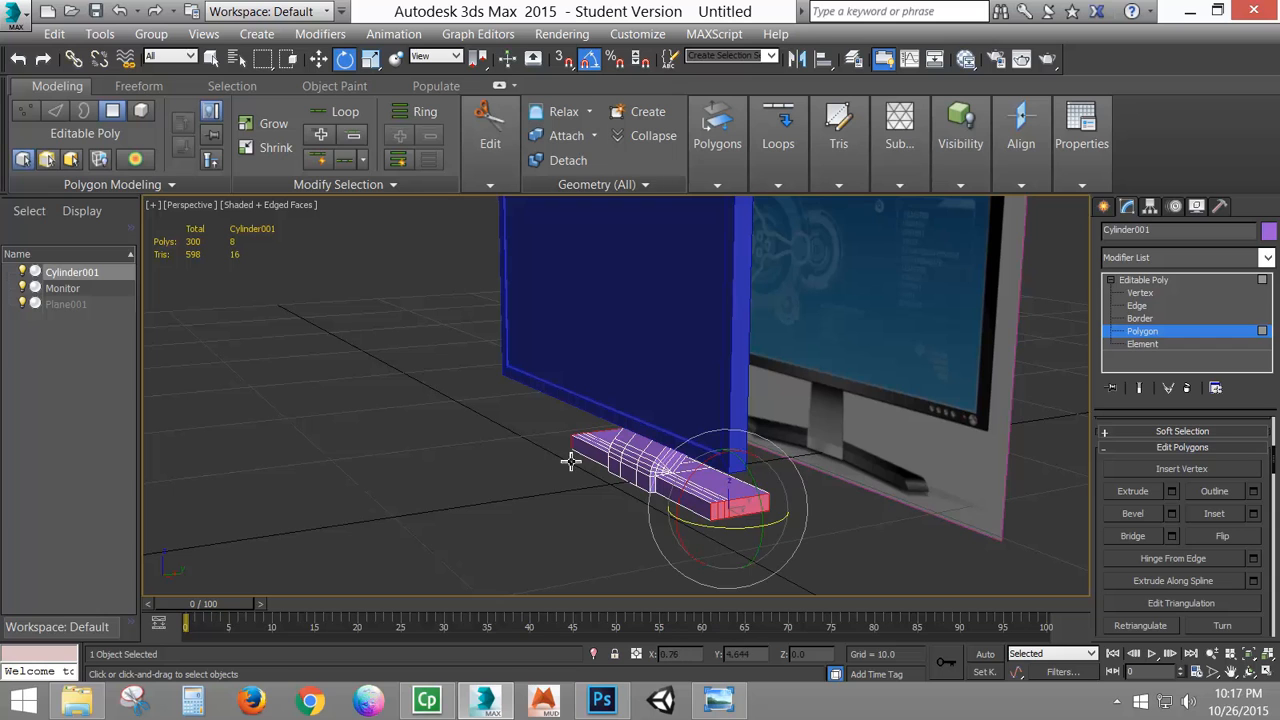
middle_click_drag(571, 460, 600, 492, "alt")
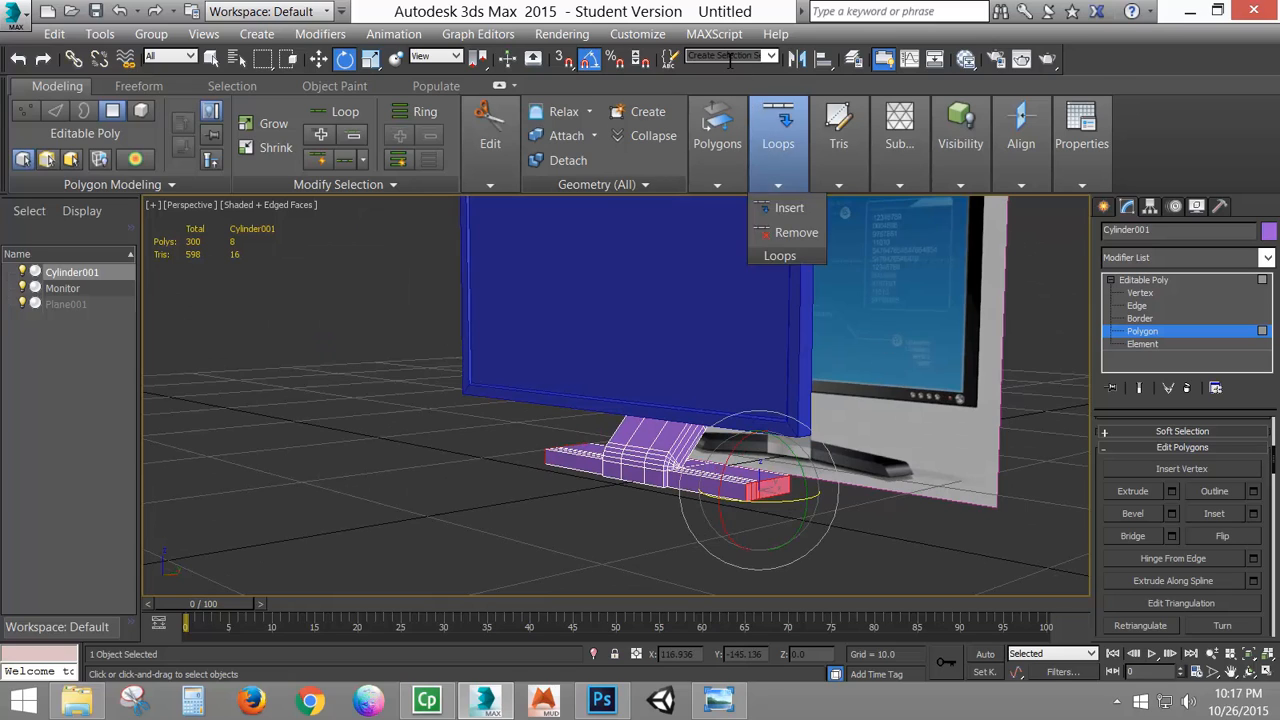
mouse_move(757, 125)
left_click(730, 56)
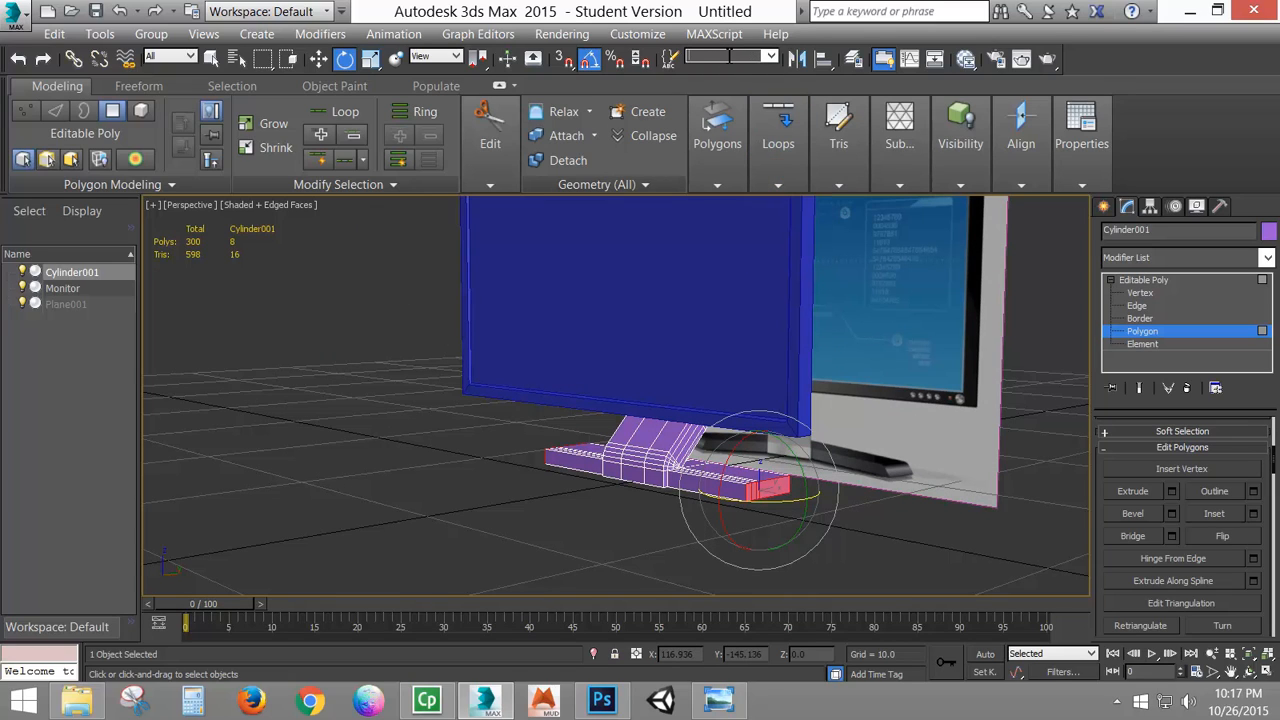
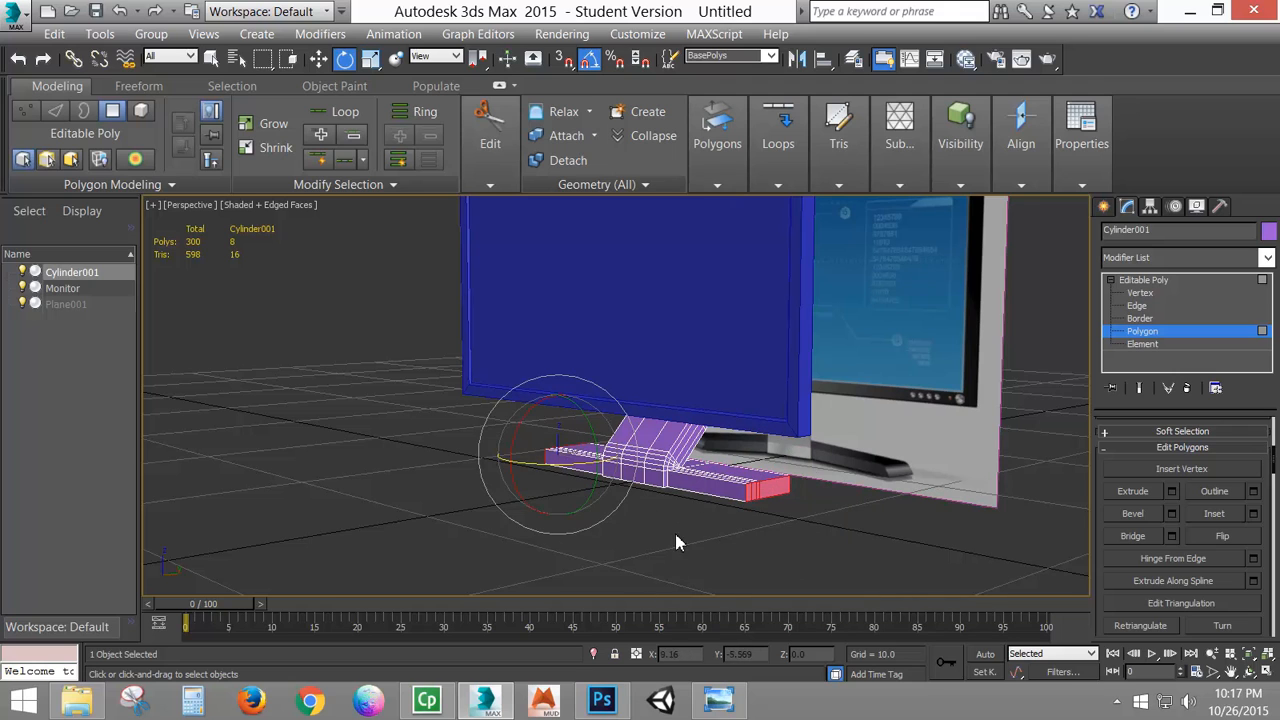
- Deselect one foot end's polygons and rotate the other end's four polygons 30 degrees about the Z axis
middle_click_drag(674, 532, 873, 458, "alt")
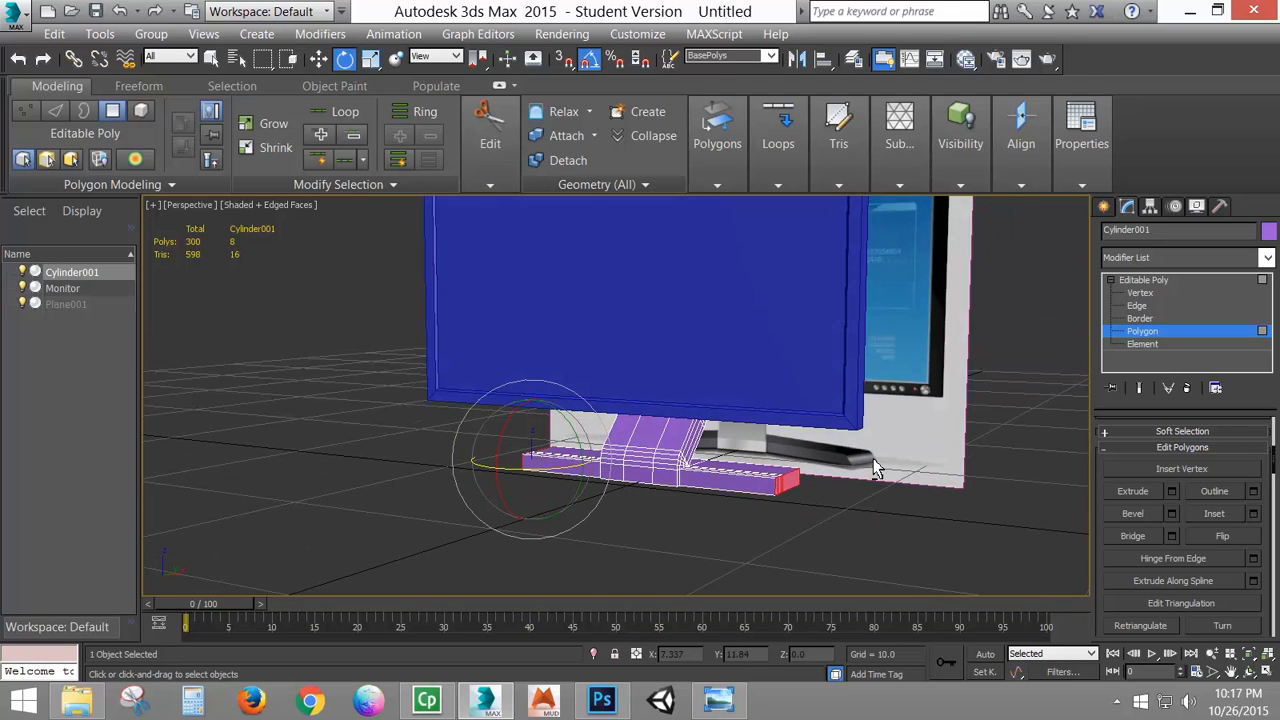
left_click_drag(866, 471, 707, 586)
middle_click_drag(707, 560, 850, 560, "alt")
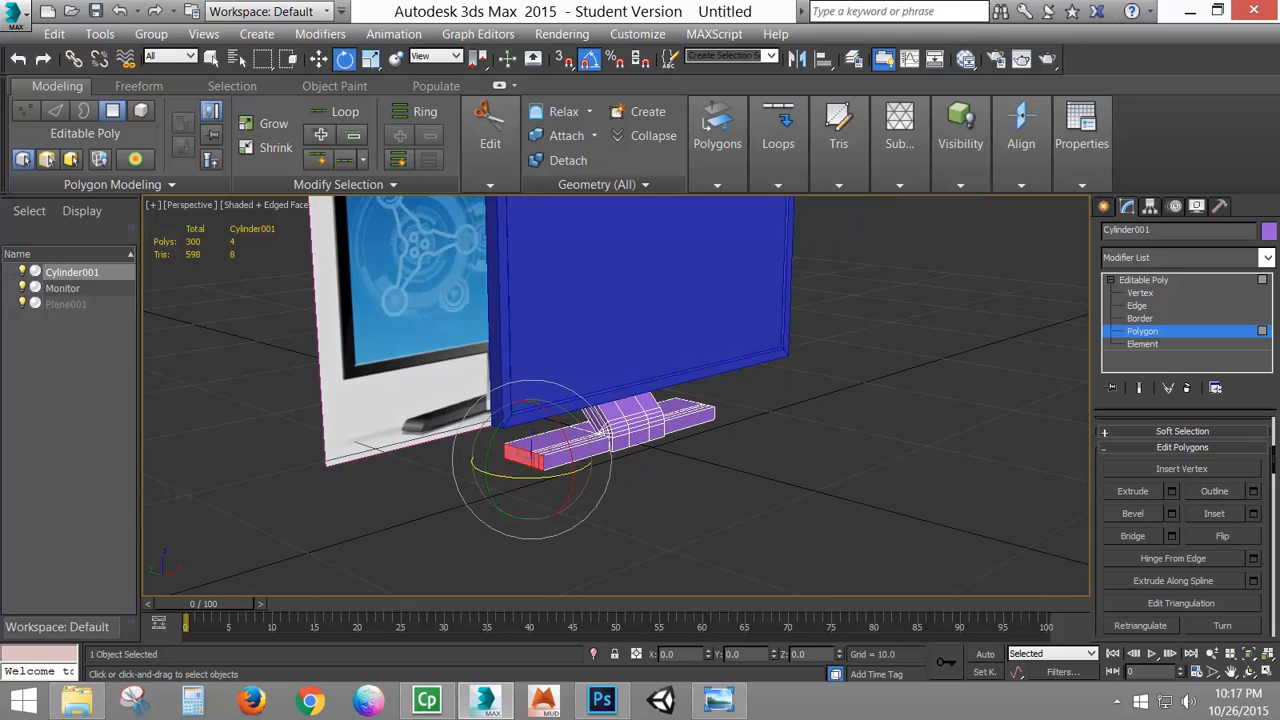
left_click_drag(540, 478, 596, 476)
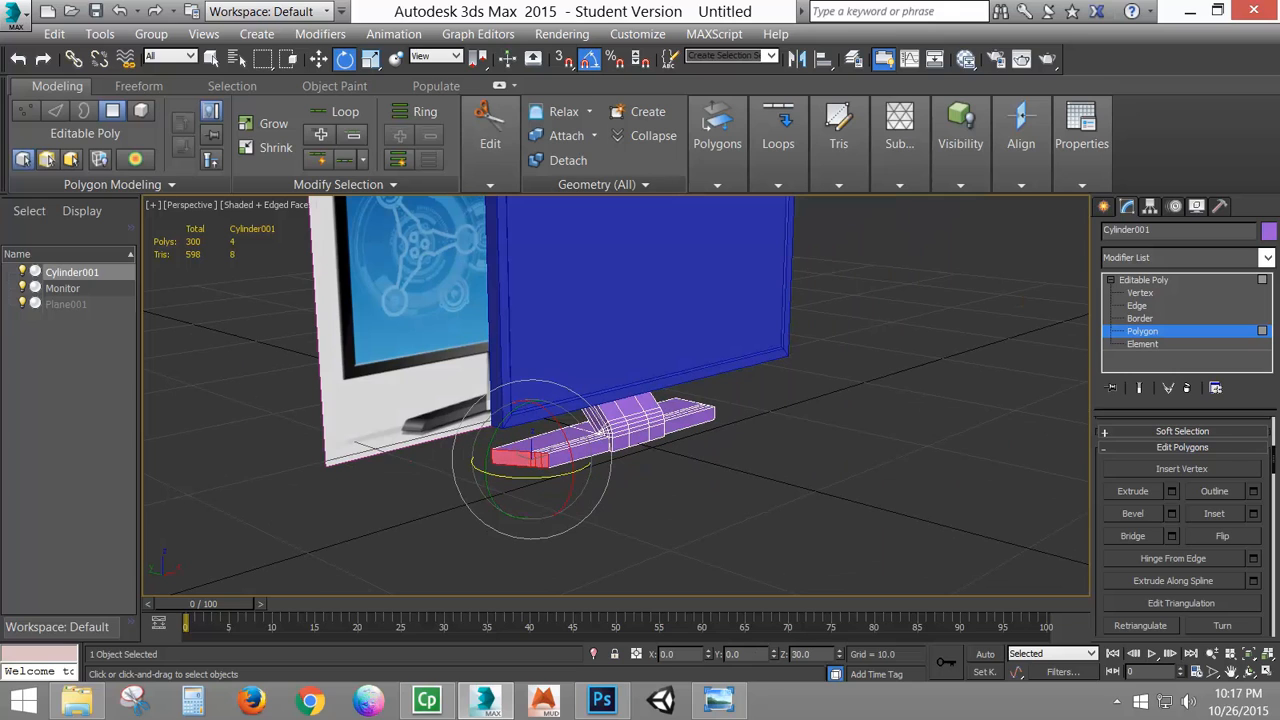
middle_click_drag(881, 457, 807, 416, "alt")
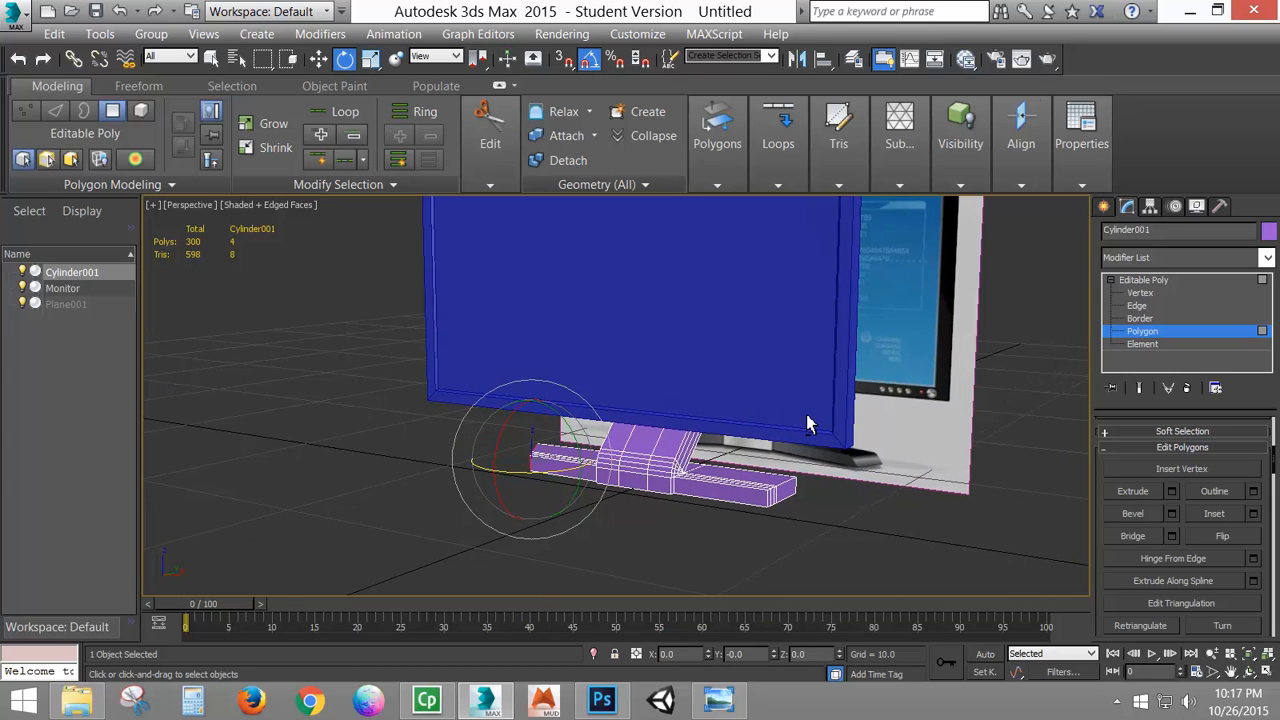
- Recall the BasePolys set, deselect the already angled end, and rotate the opposite end about the Z axis to mirror it
left_click(769, 55)
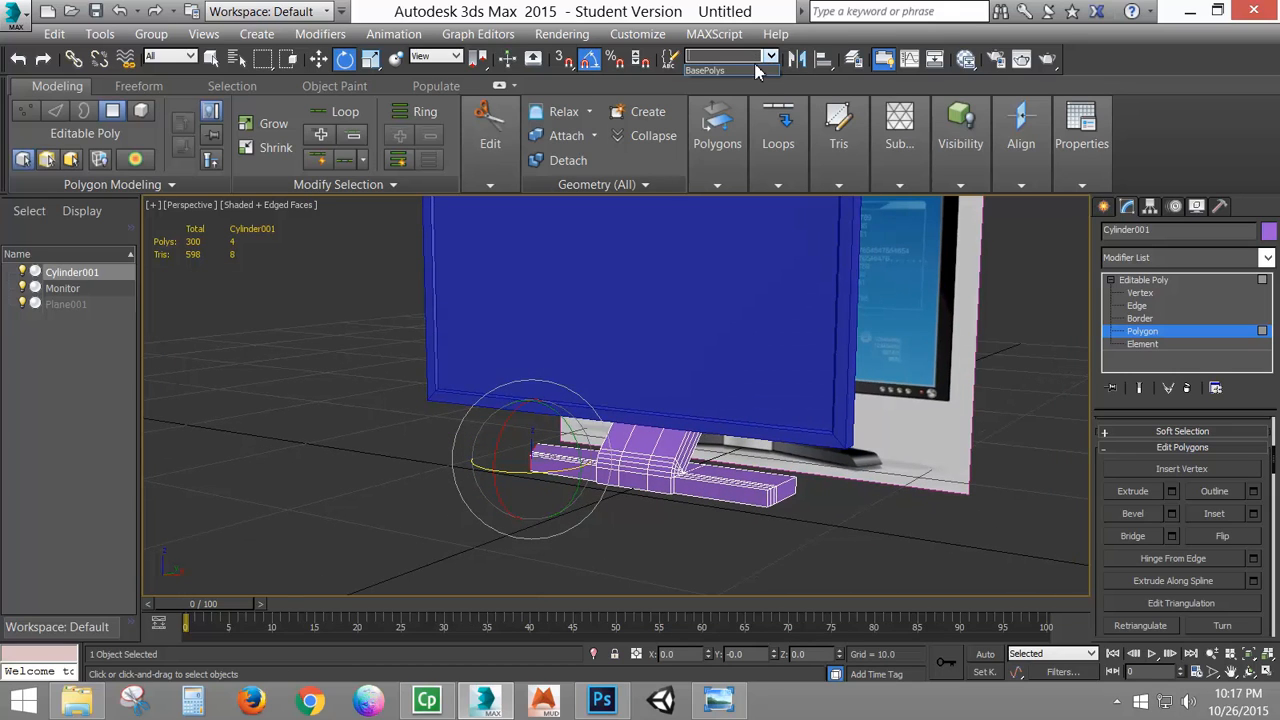
left_click(746, 71)
middle_click_drag(399, 492, 443, 466, "alt")
left_click_drag(443, 453, 541, 507, "alt")
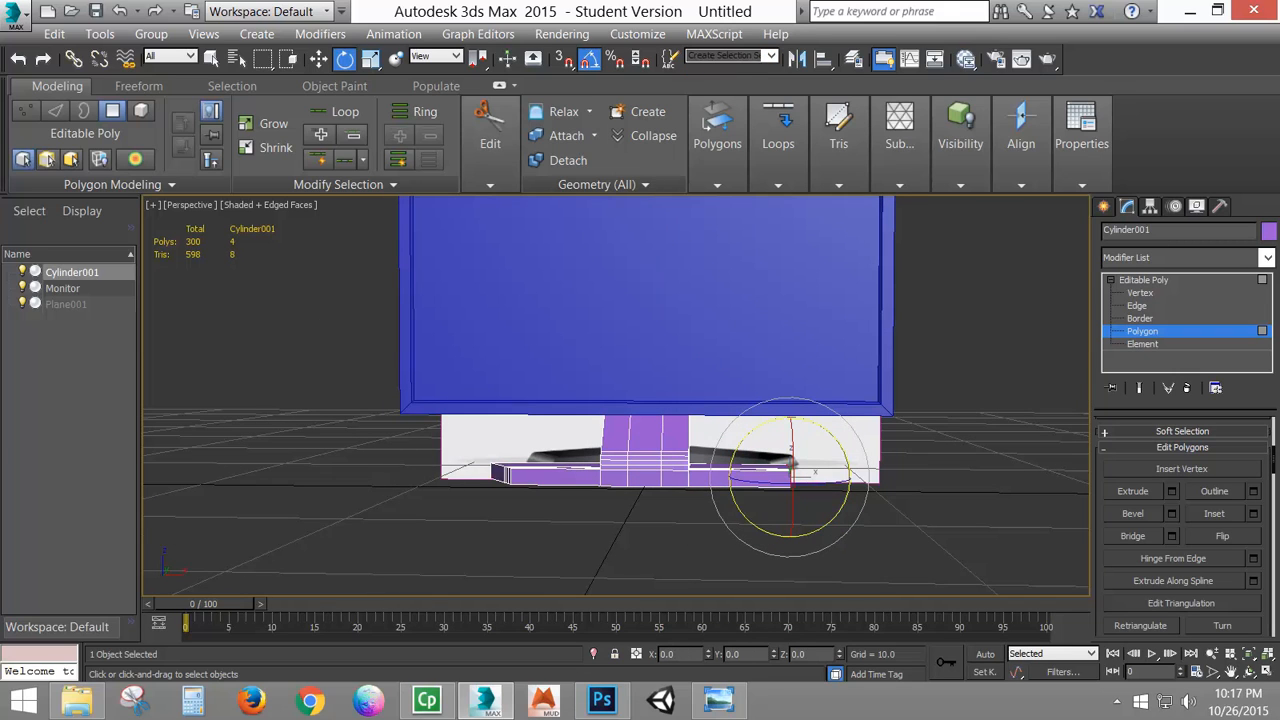
middle_click_drag(745, 512, 662, 530, "alt")
left_click_drag(792, 490, 753, 487)
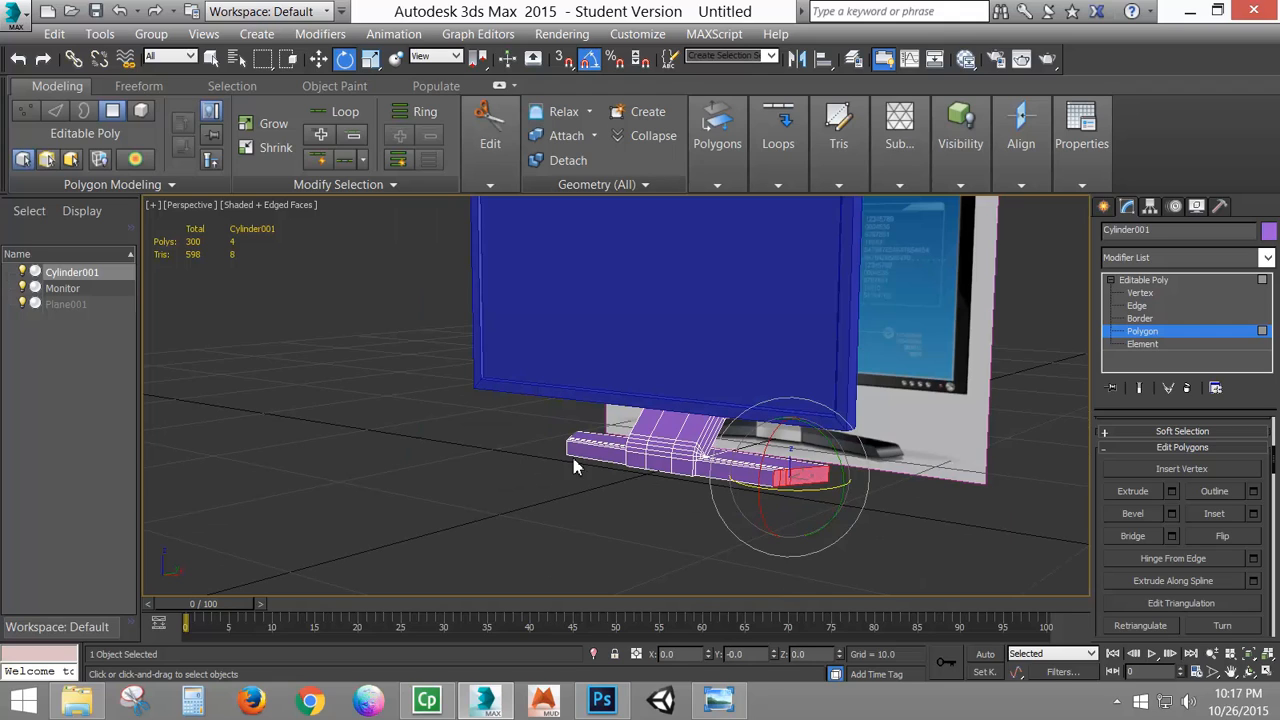
- Reselect the polygons of both foot ends with the BasePolys selection set
middle_click_drag(556, 478, 680, 334, "alt")
left_click(771, 56)
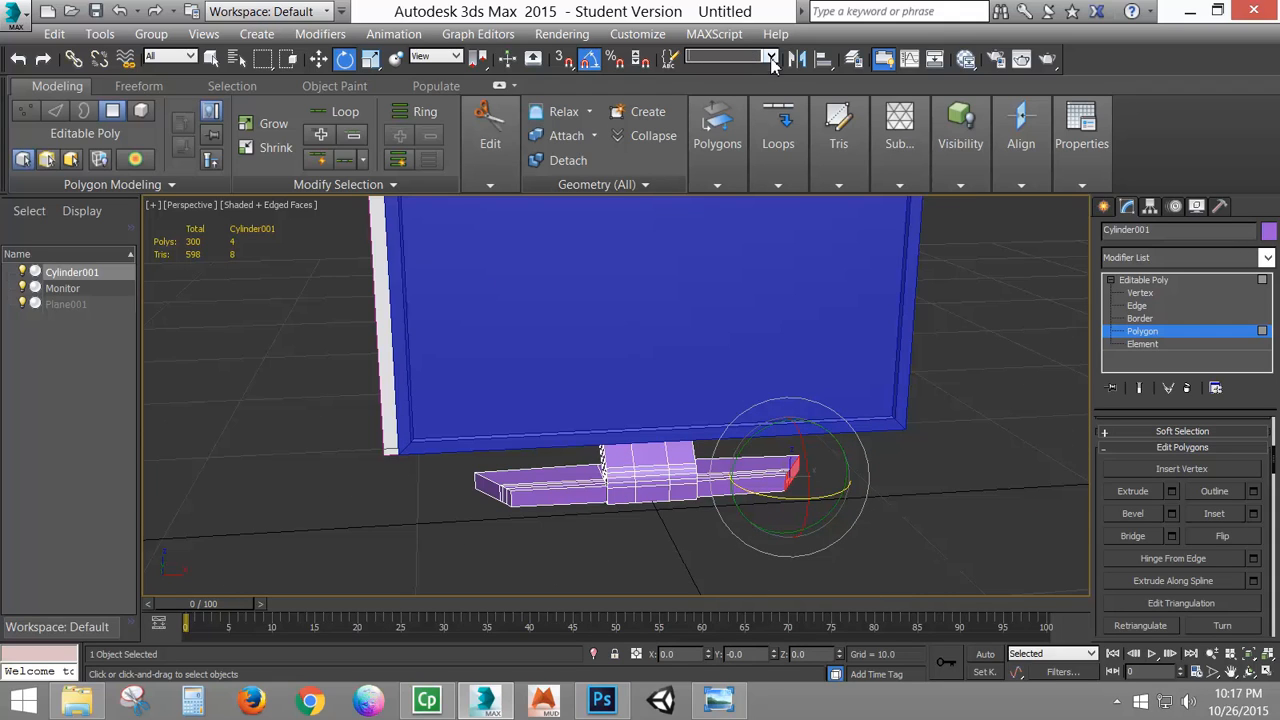
left_click(762, 71)
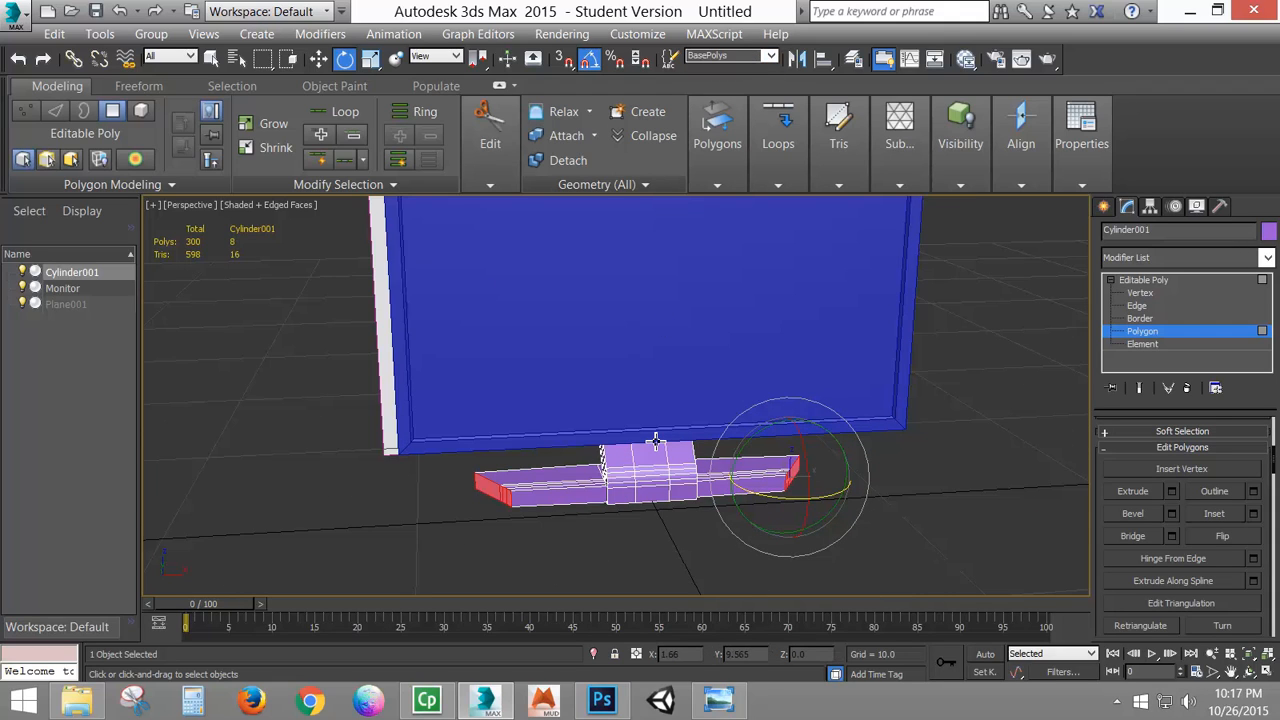
- Move both foot ends forward along the Y axis in the top view, past the monitor's front, and exit polygon editing
key("t")
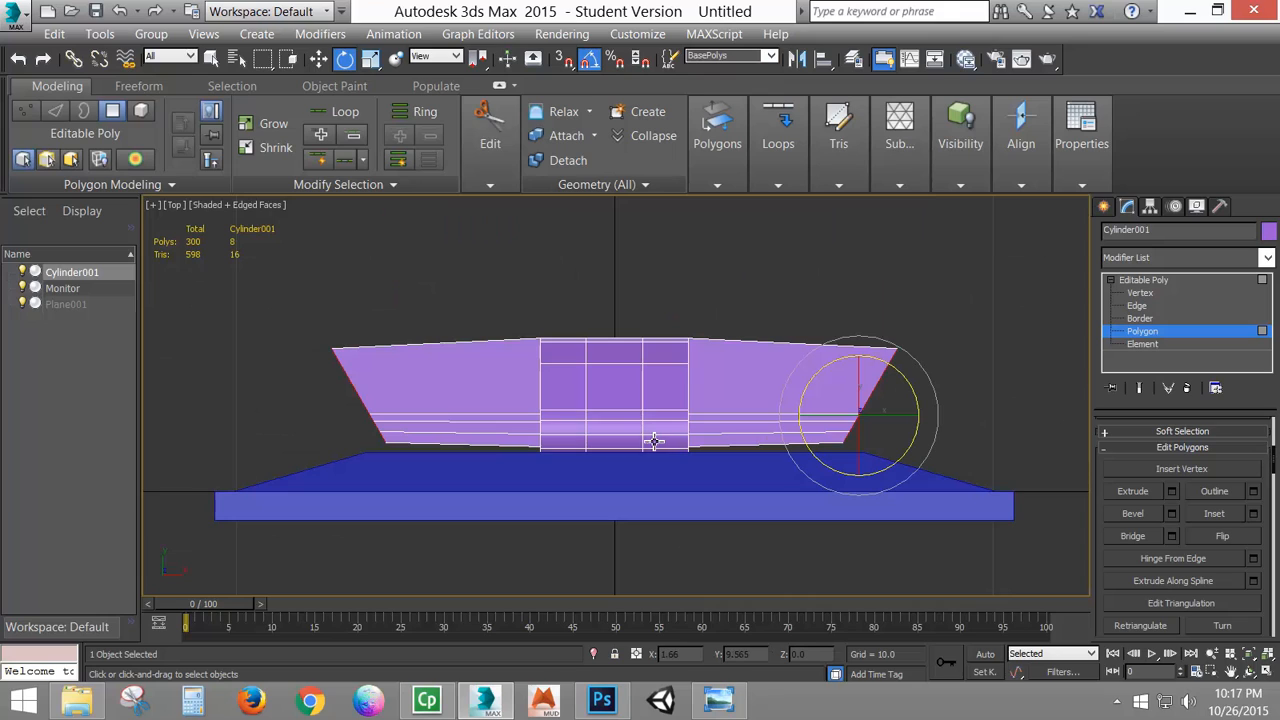
left_click(320, 58)
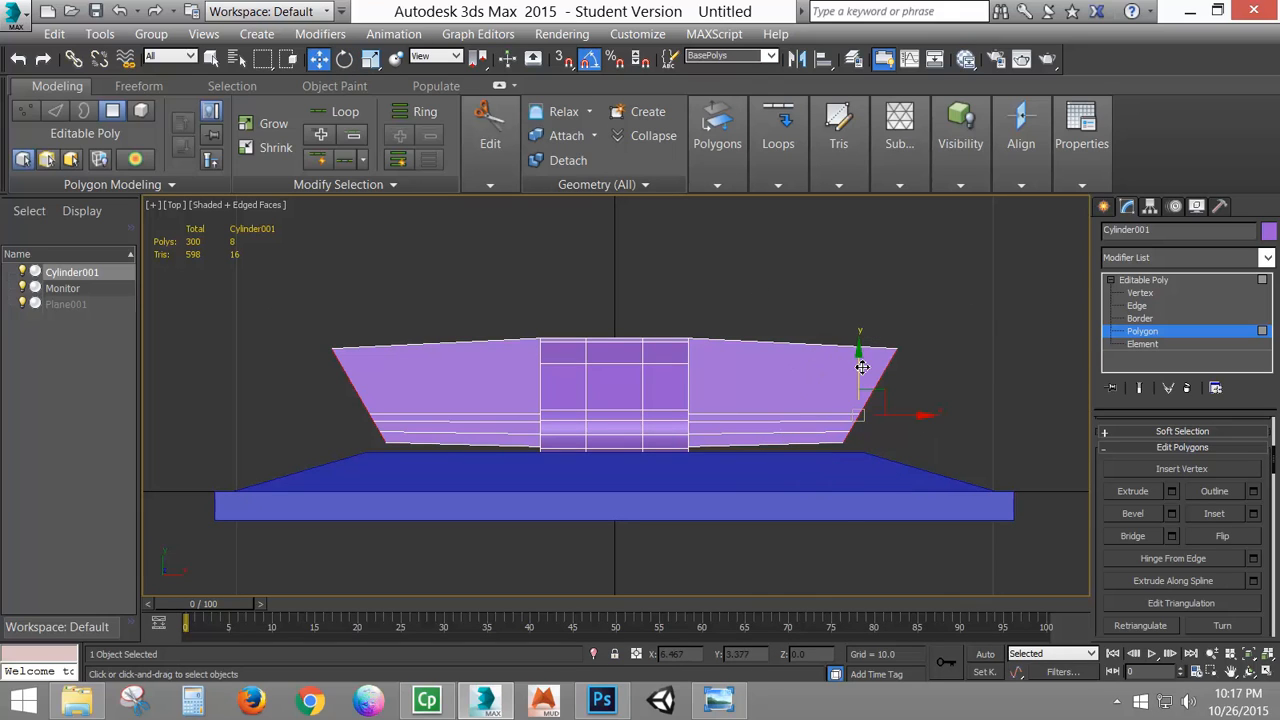
left_click_drag(859, 368, 847, 471)
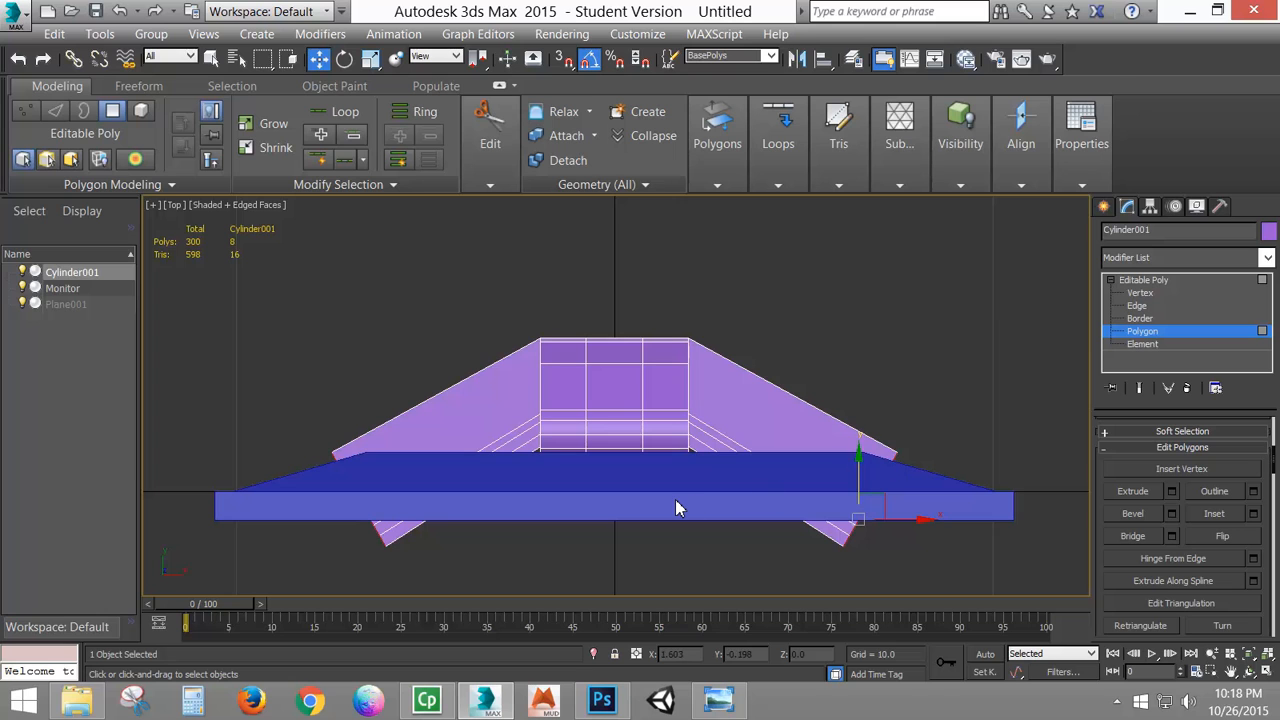
key("p")
middle_click_drag(485, 463, 537, 331, "alt")
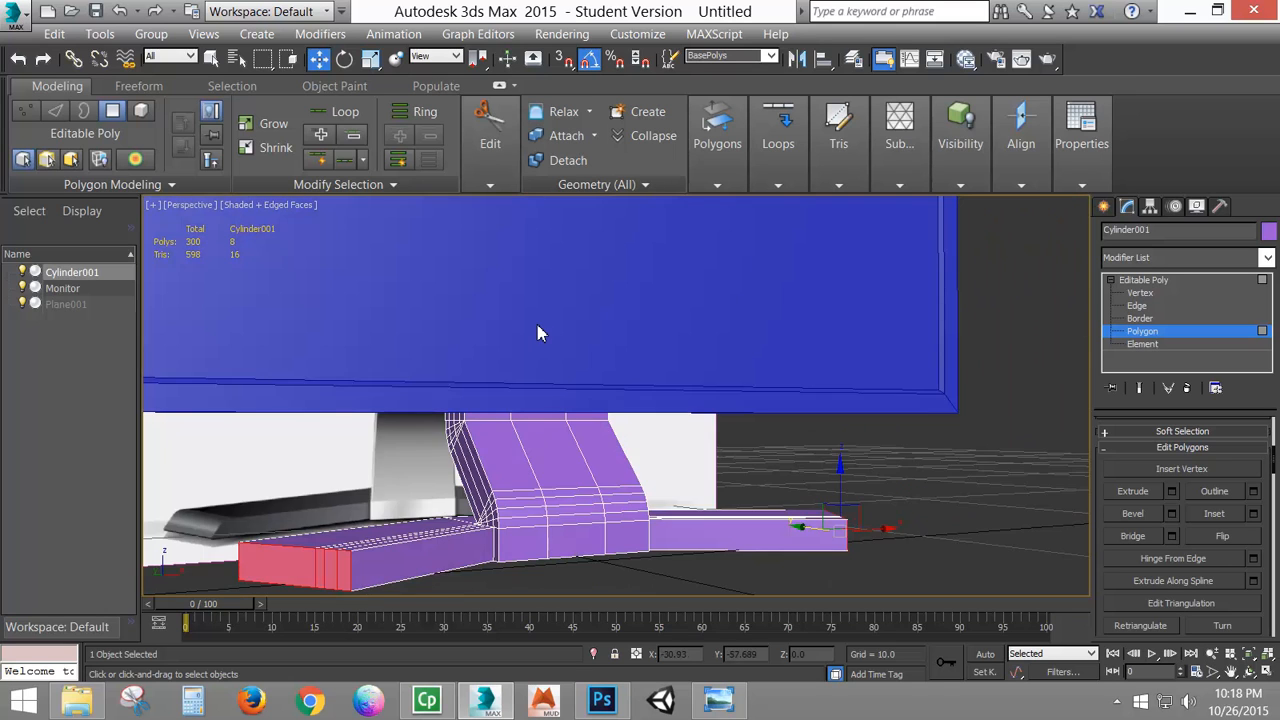
scroll(537, 331, "down", 4)
middle_click_drag(563, 376, 740, 440, "alt")
left_click(1145, 280)
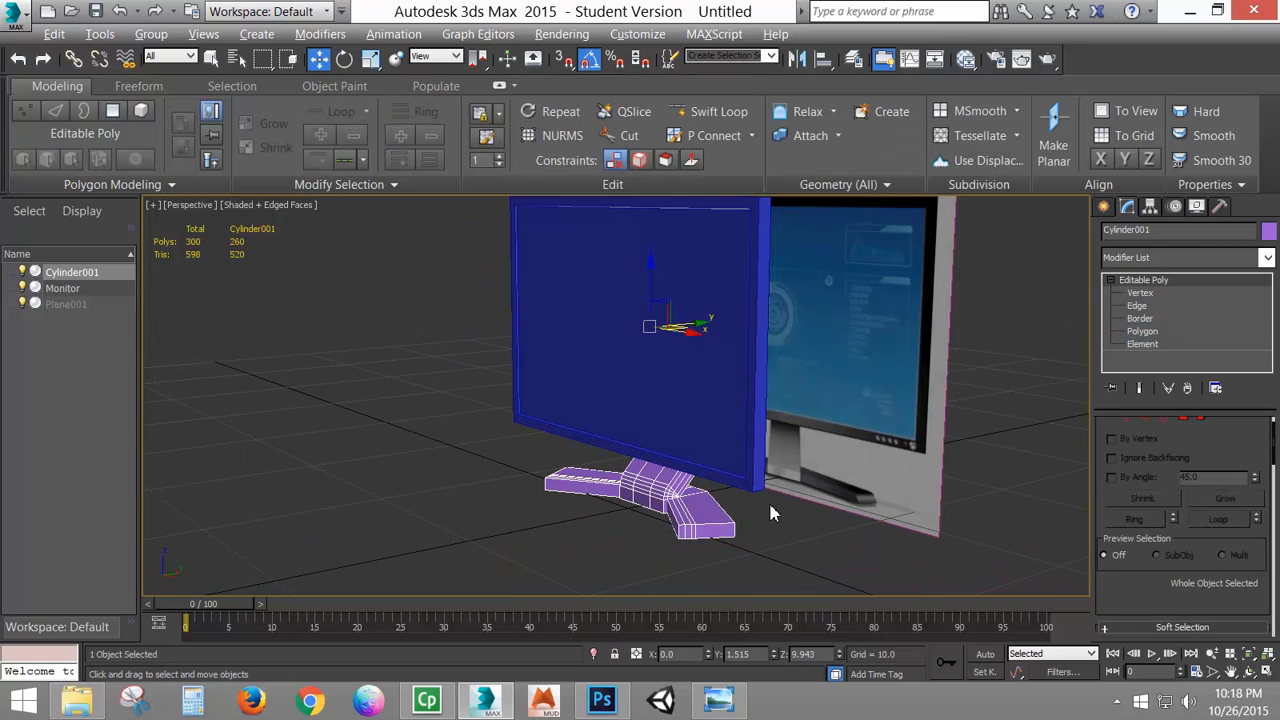
- Examine the angled foot and stand arm around the monitor, comparing them with the reference image
middle_click_drag(600, 480, 665, 505, "alt")
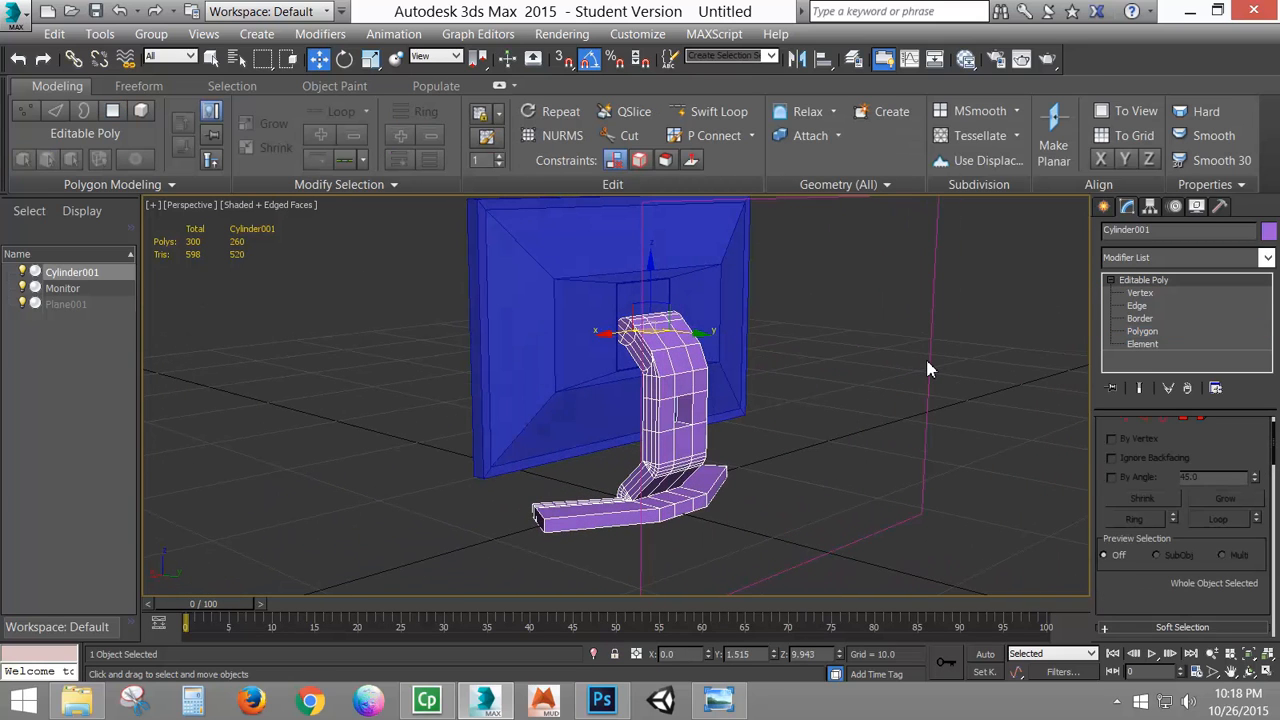
middle_click_drag(754, 434, 703, 361, "alt")
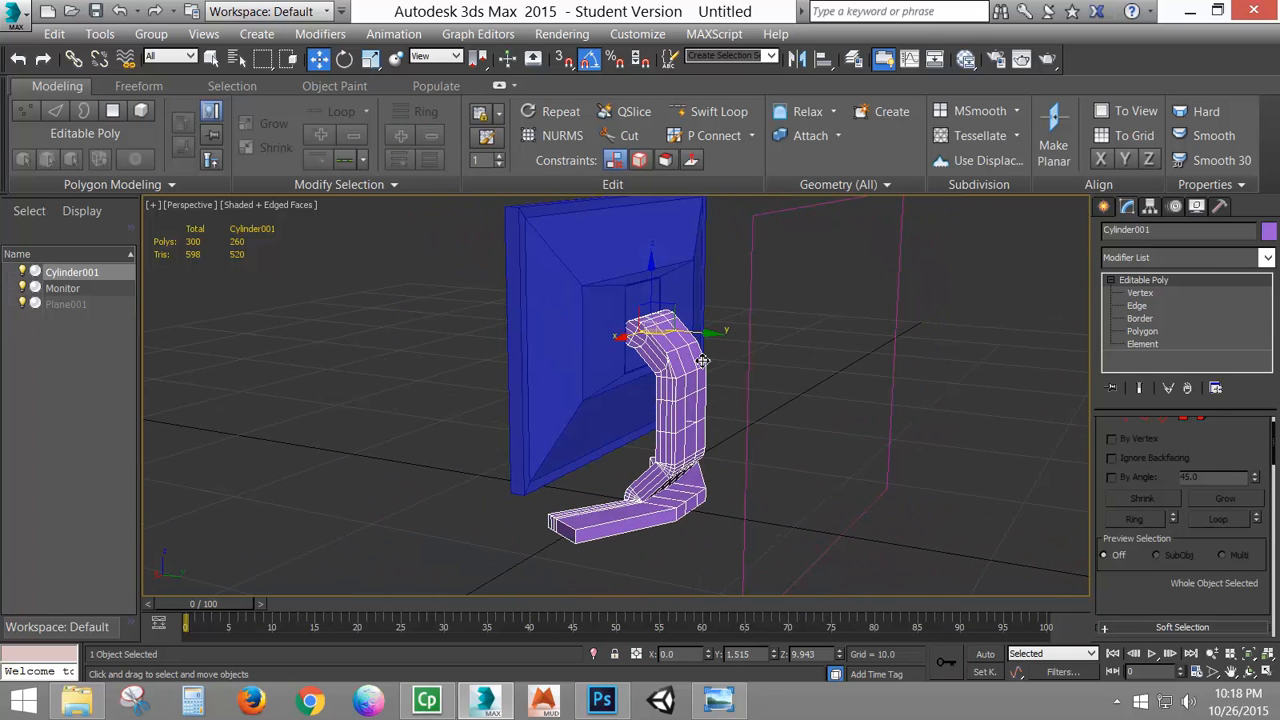
left_click(595, 298)
middle_click_drag(603, 347, 726, 349, "alt")
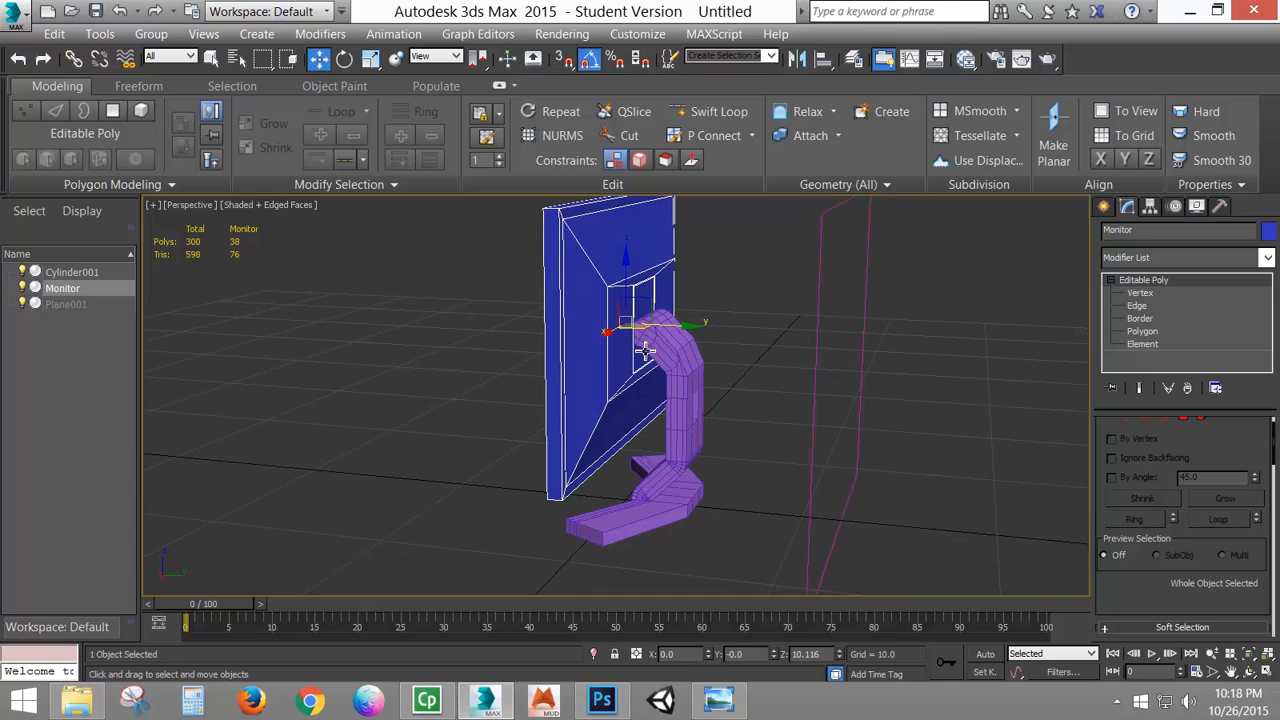
left_click(683, 372)
middle_click_drag(626, 583, 853, 473, "alt")
- With AutoGrid enabled, create a cylinder of about 0.204 radius and 0.071 height on the monitor's lower-right front bezel
left_click(1105, 206)
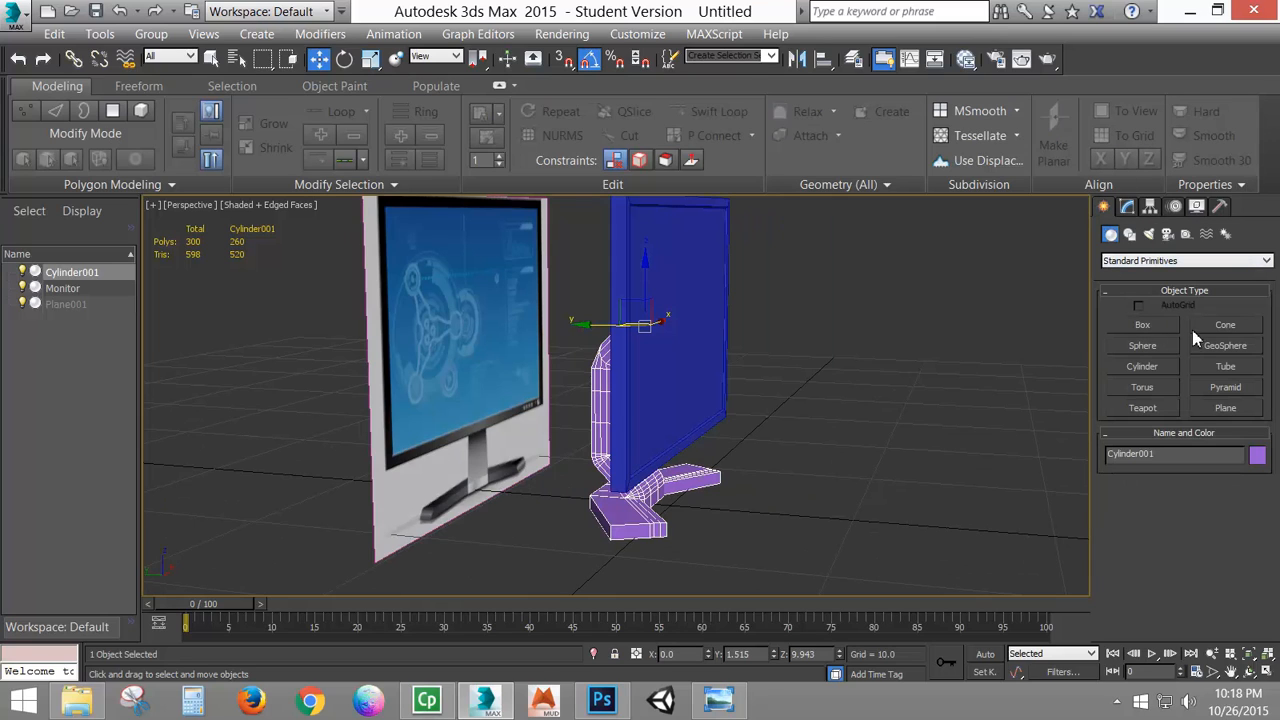
left_click(1143, 367)
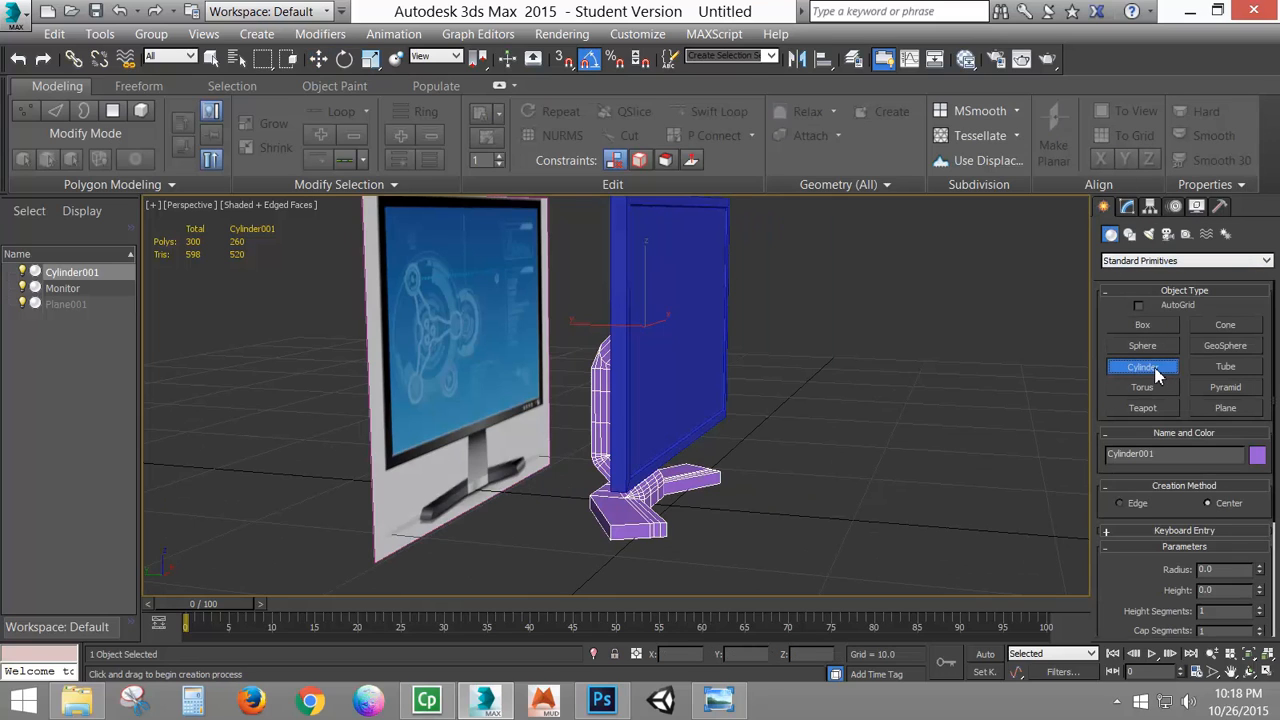
middle_click_drag(834, 414, 730, 420, "alt")
left_click(1177, 308)
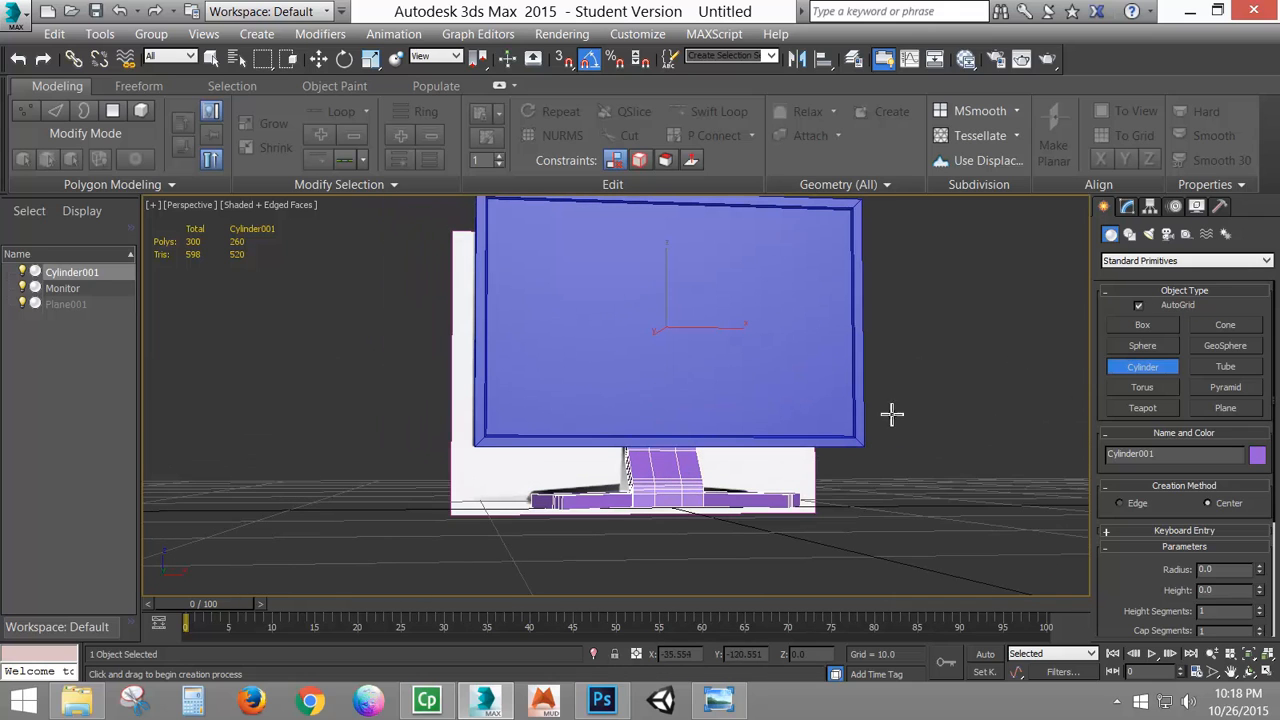
scroll(856, 440, "up", 5)
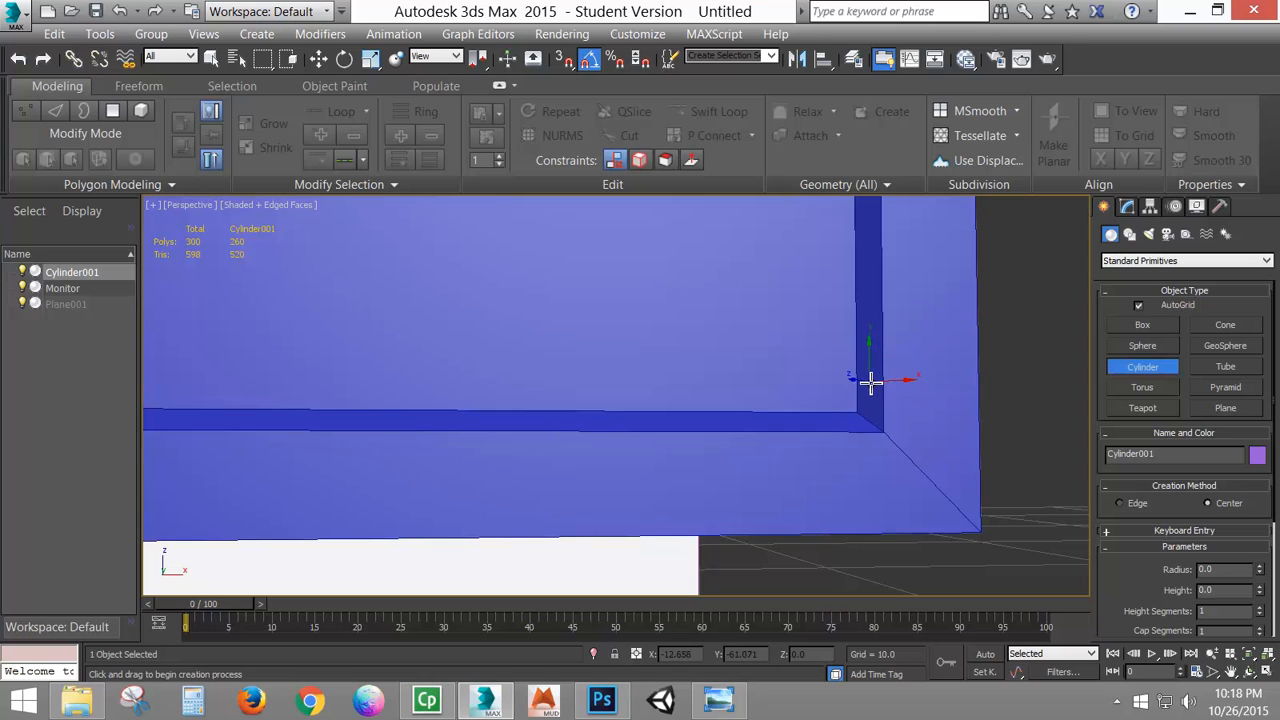
left_click_drag(835, 477, 832, 445)
left_click(829, 433)
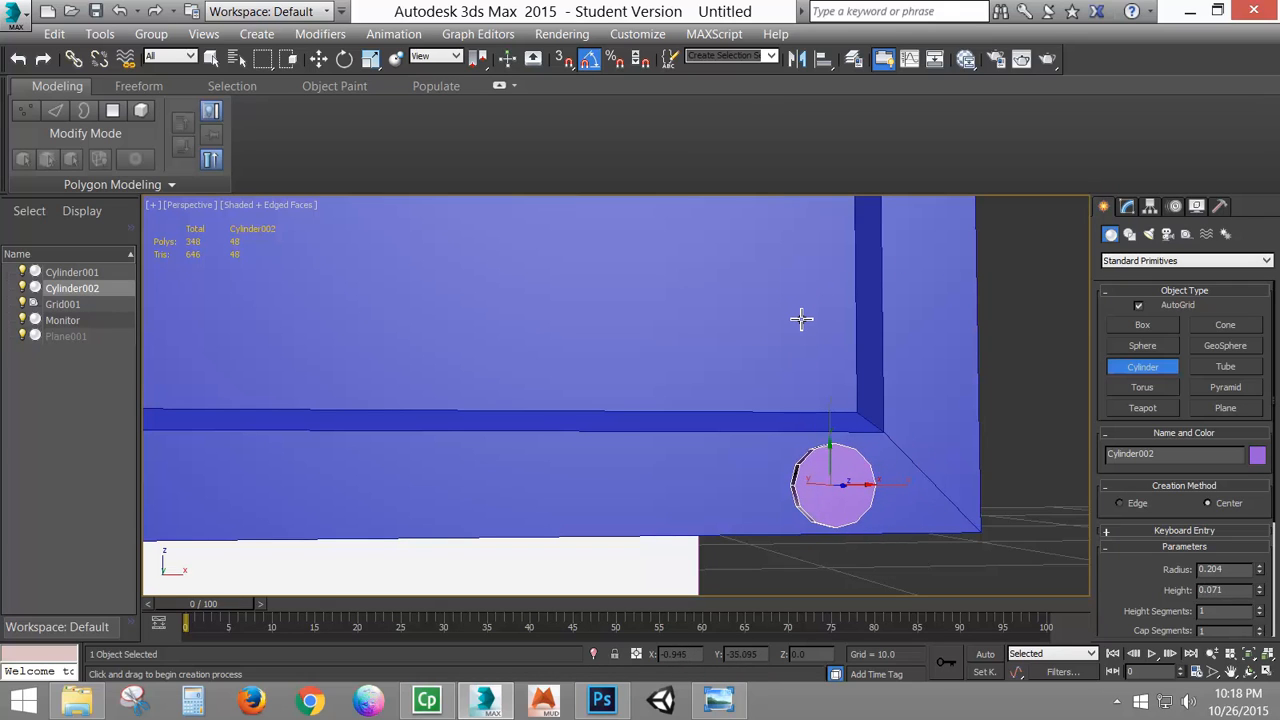
left_click(709, 363)
middle_click_drag(709, 363, 806, 371, "alt")
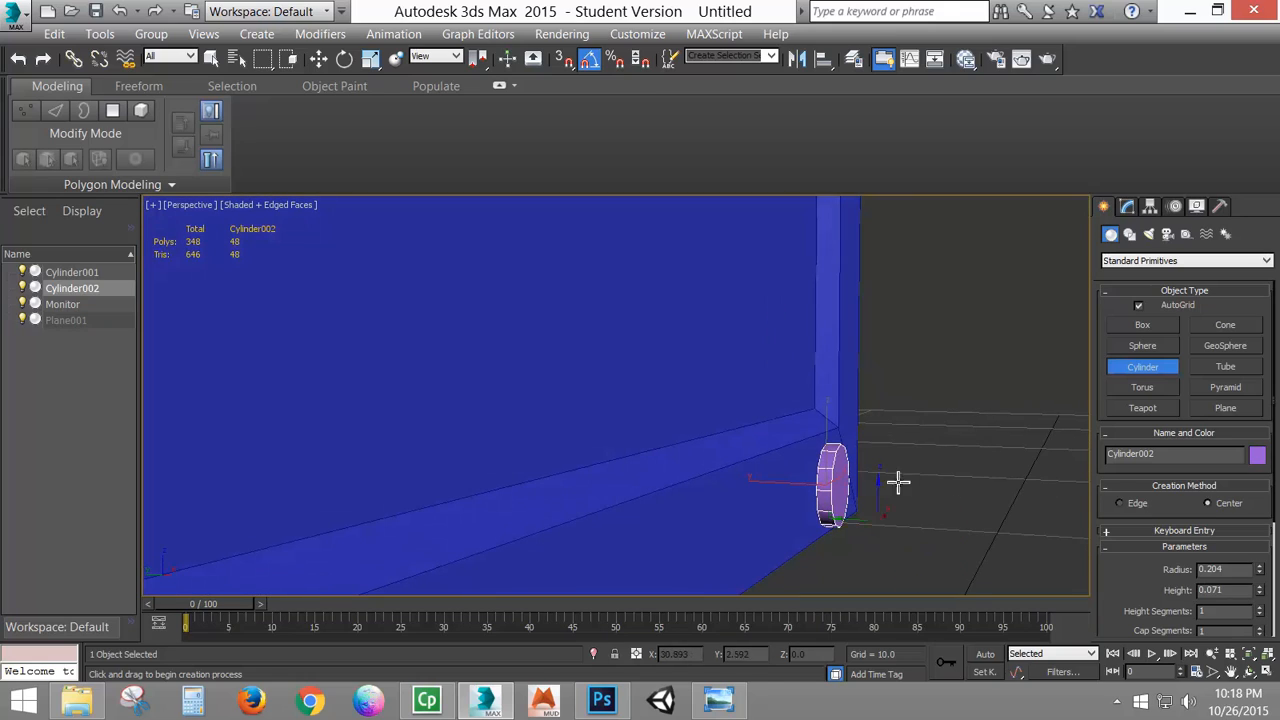
- Disable AutoGrid, isolate the small bezel cylinder and convert it to an editable poly
left_click(1150, 372)
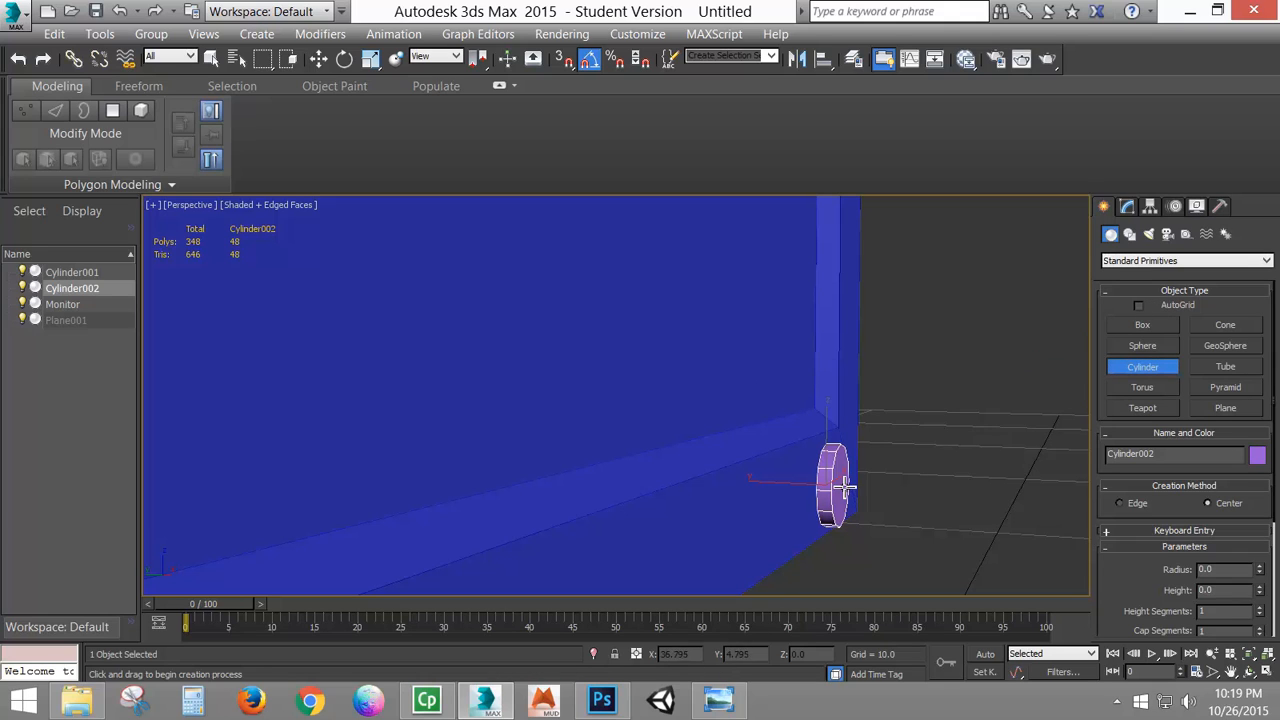
left_click(593, 655)
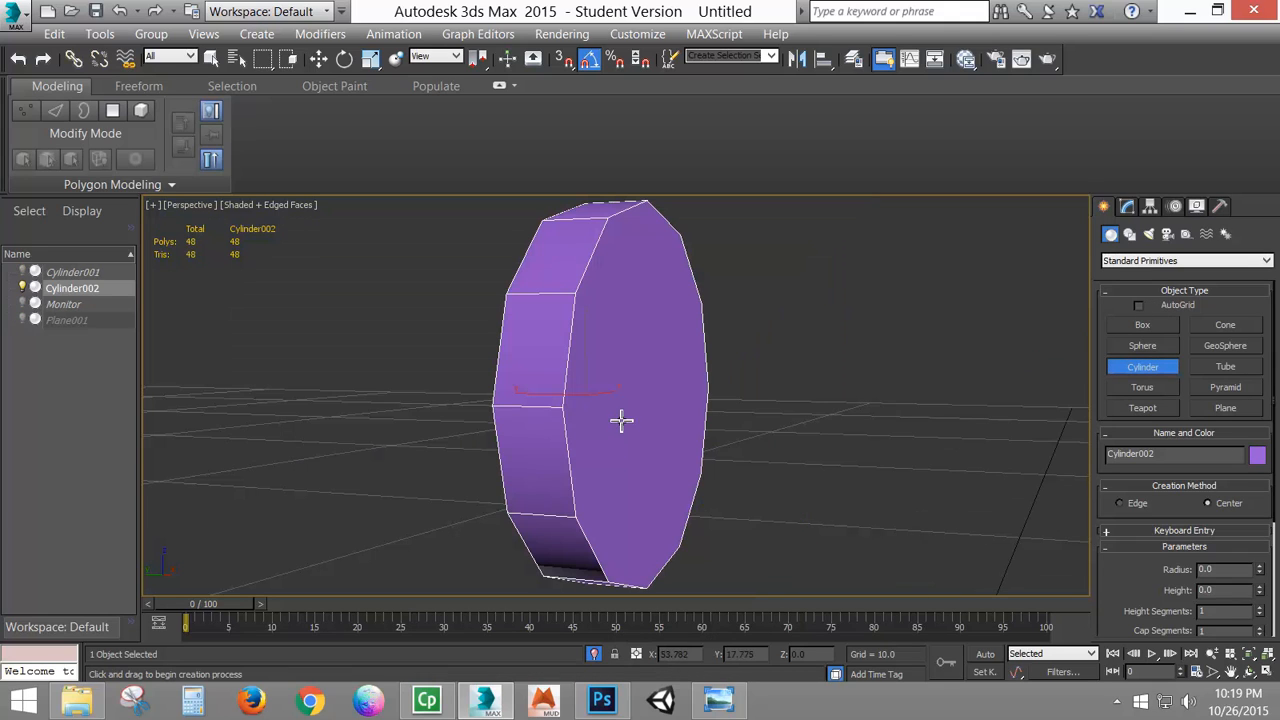
right_click(630, 388)
right_click(626, 365)
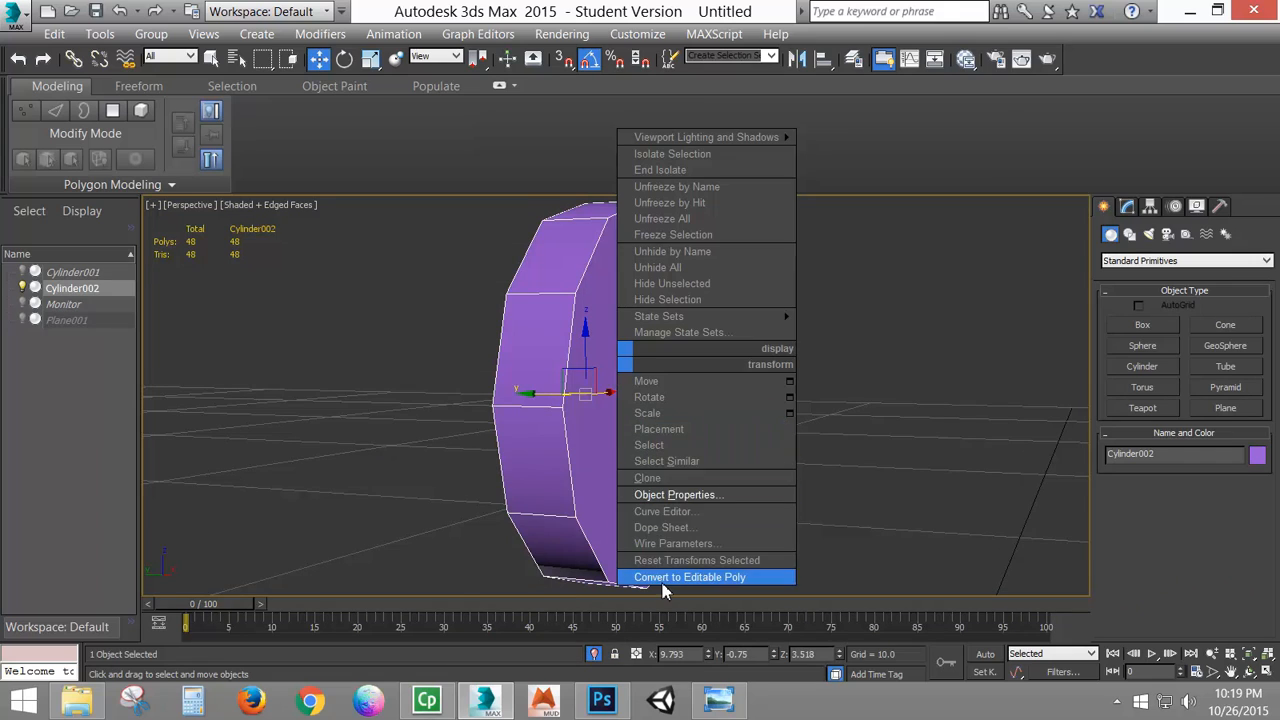
left_click(676, 580)
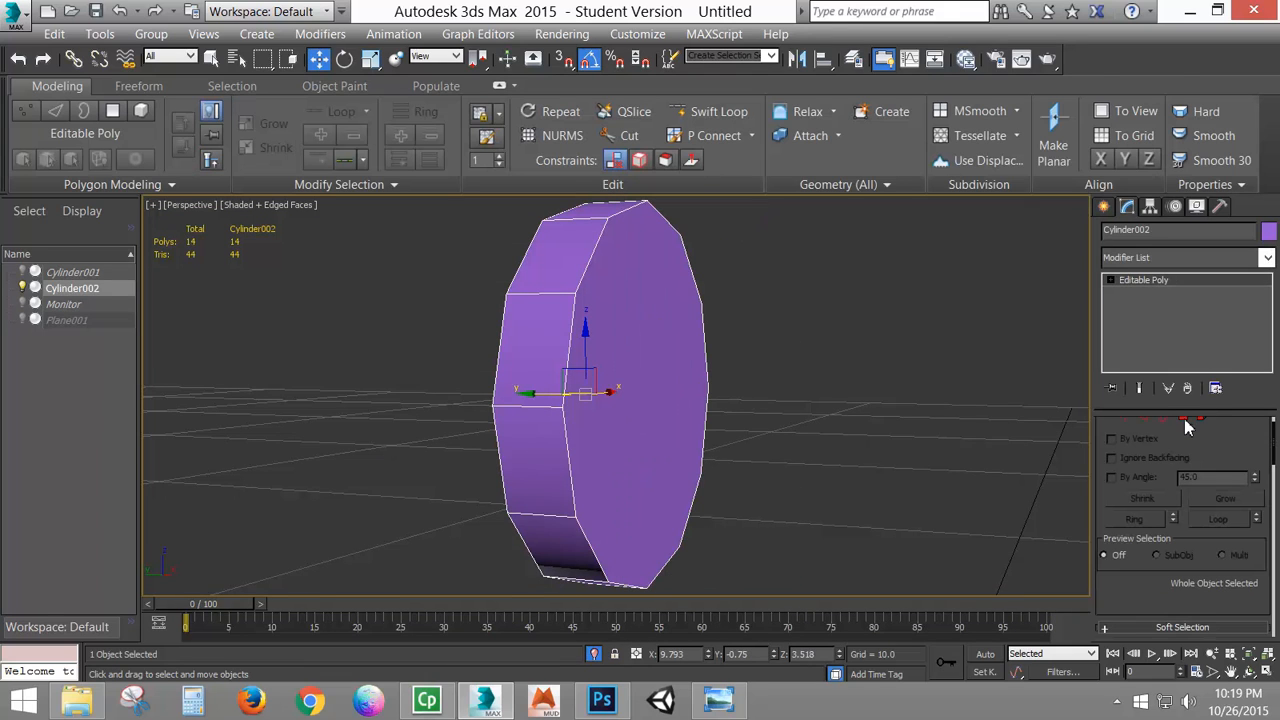
- Delete the back and front cap polygons of the small cylinder
left_click(1184, 421)
middle_click_drag(677, 369, 763, 369, "alt")
left_click(640, 371)
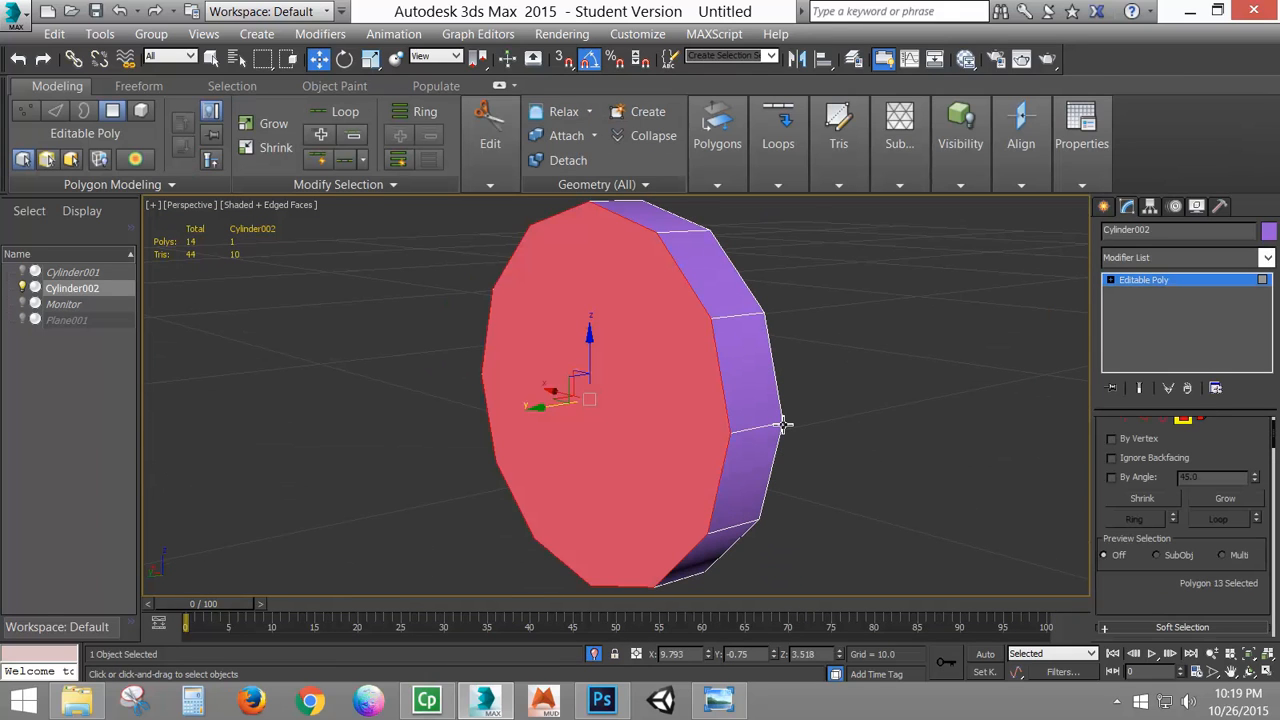
key("Delete")
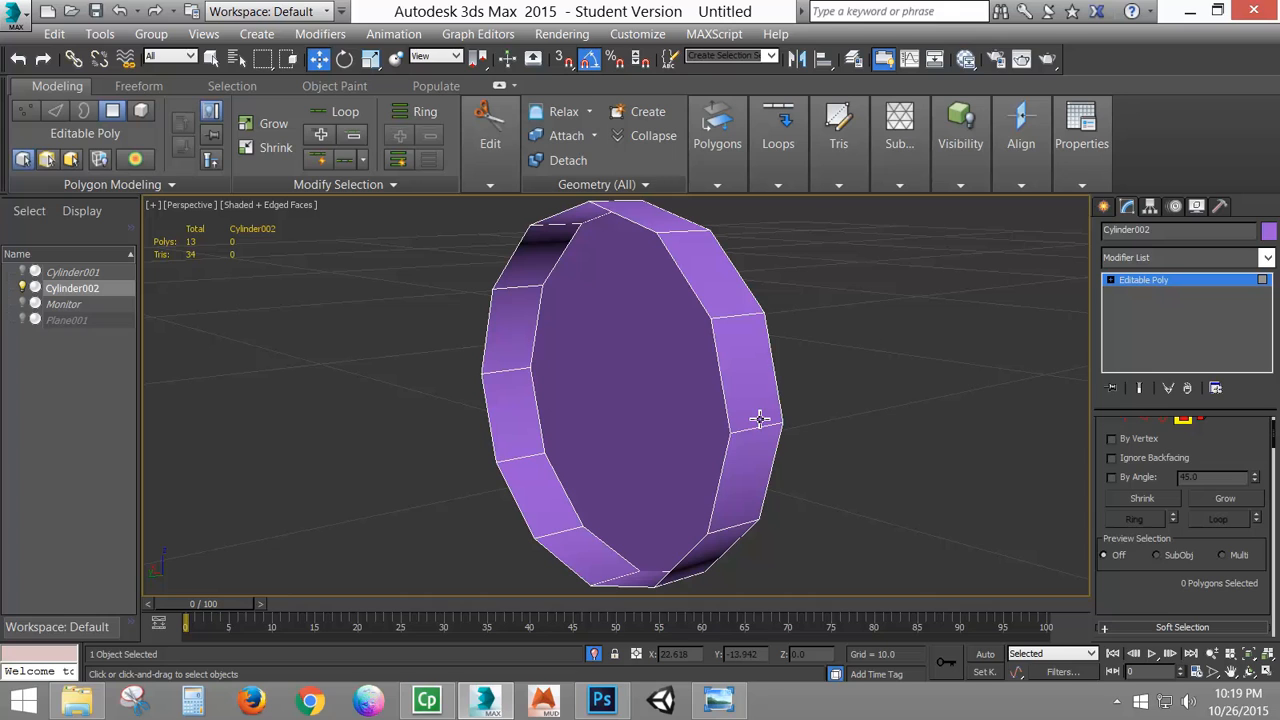
middle_click_drag(783, 420, 626, 393, "alt")
left_click(626, 393)
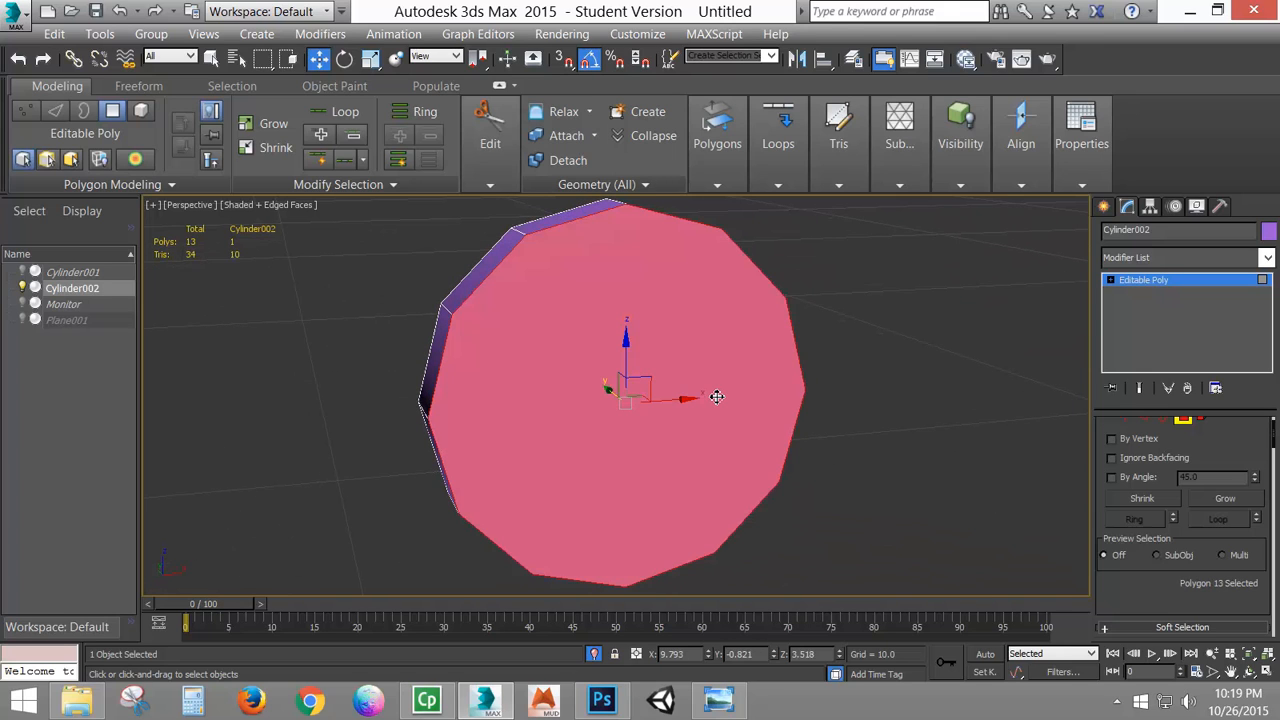
key("Delete")
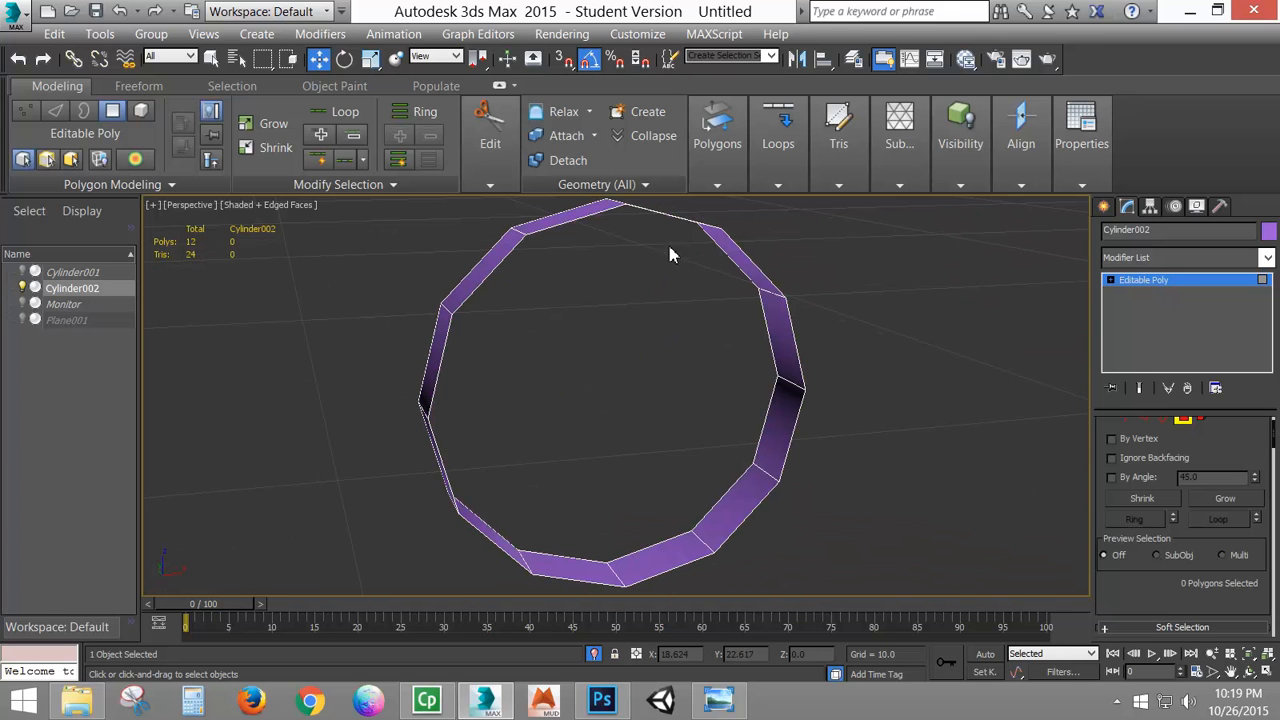
- Select the ring's front border edges and deselect the two side edges on each side, keeping eight upper and lower edges
left_click(1166, 422)
scroll(1228, 530, "up", 2)
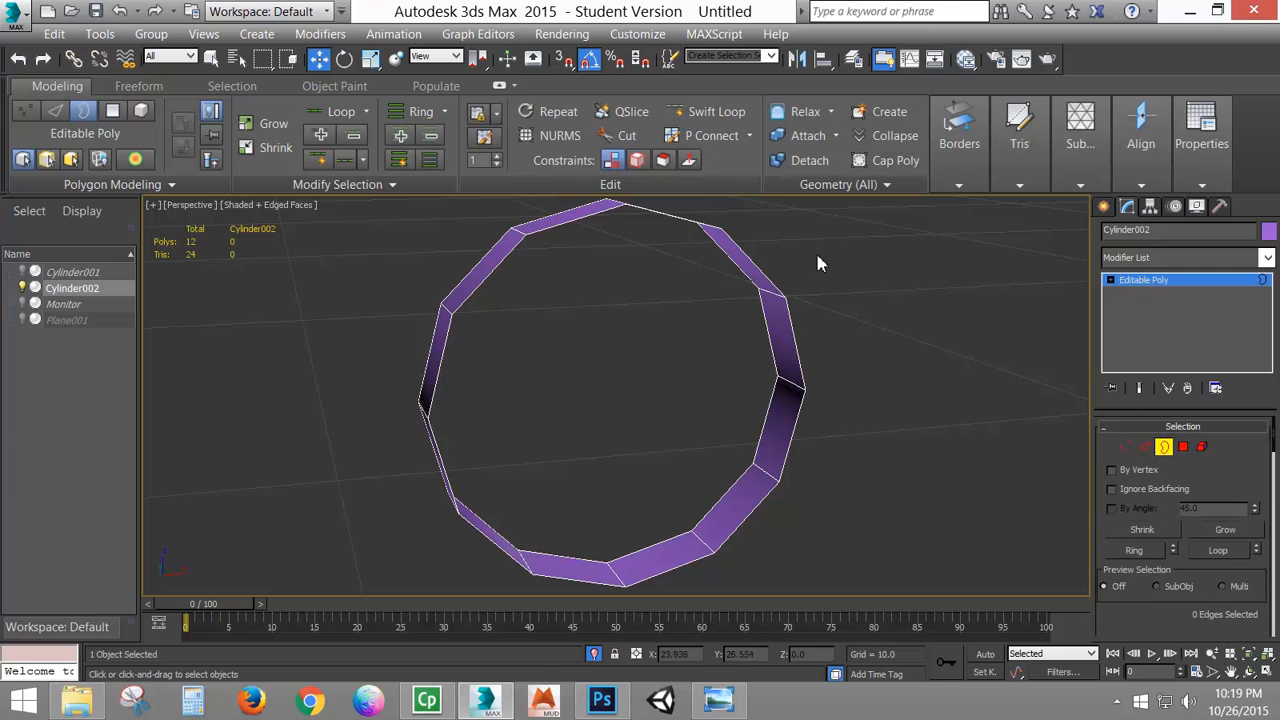
left_click(653, 211)
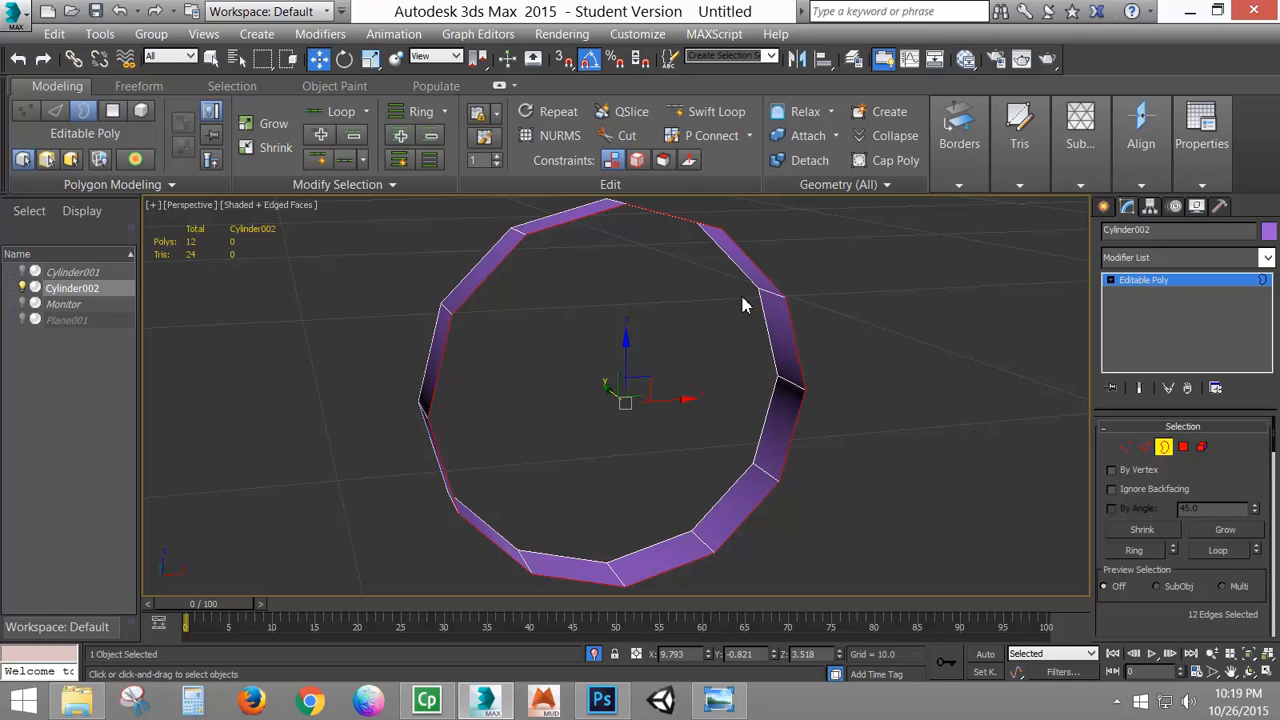
left_click(1146, 448)
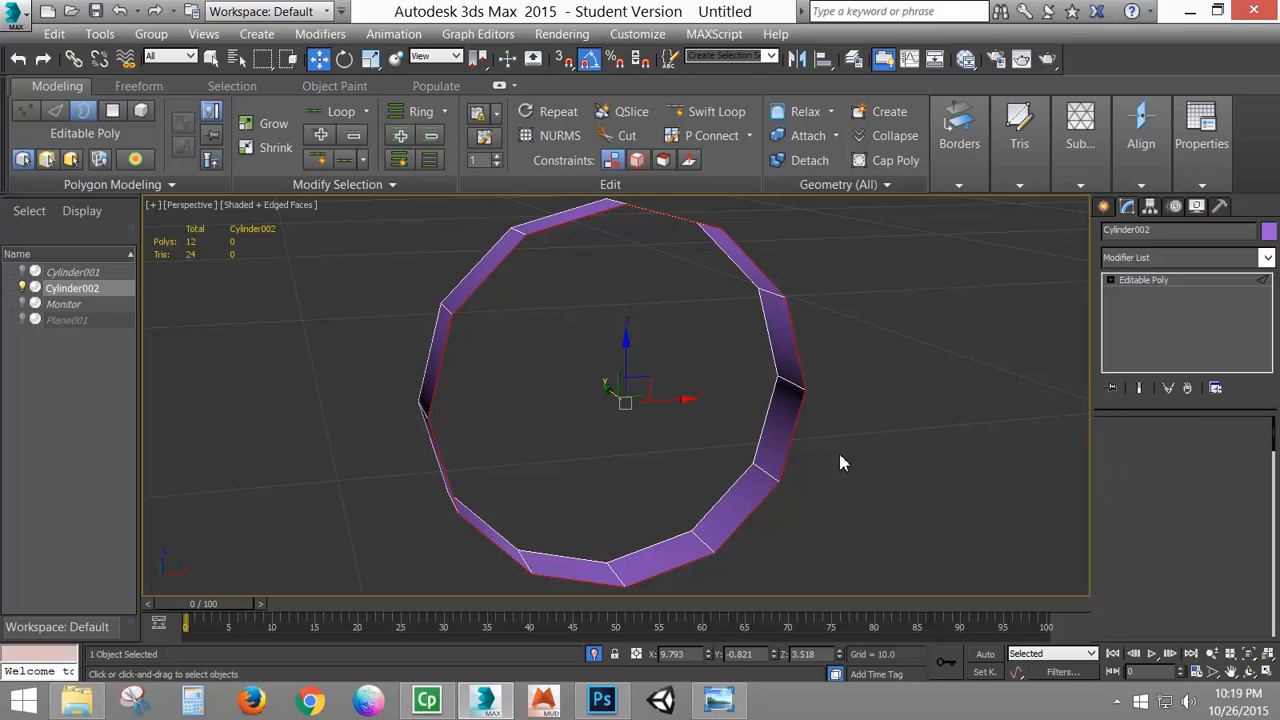
middle_click_drag(840, 458, 758, 454, "alt")
left_click(802, 395, "alt")
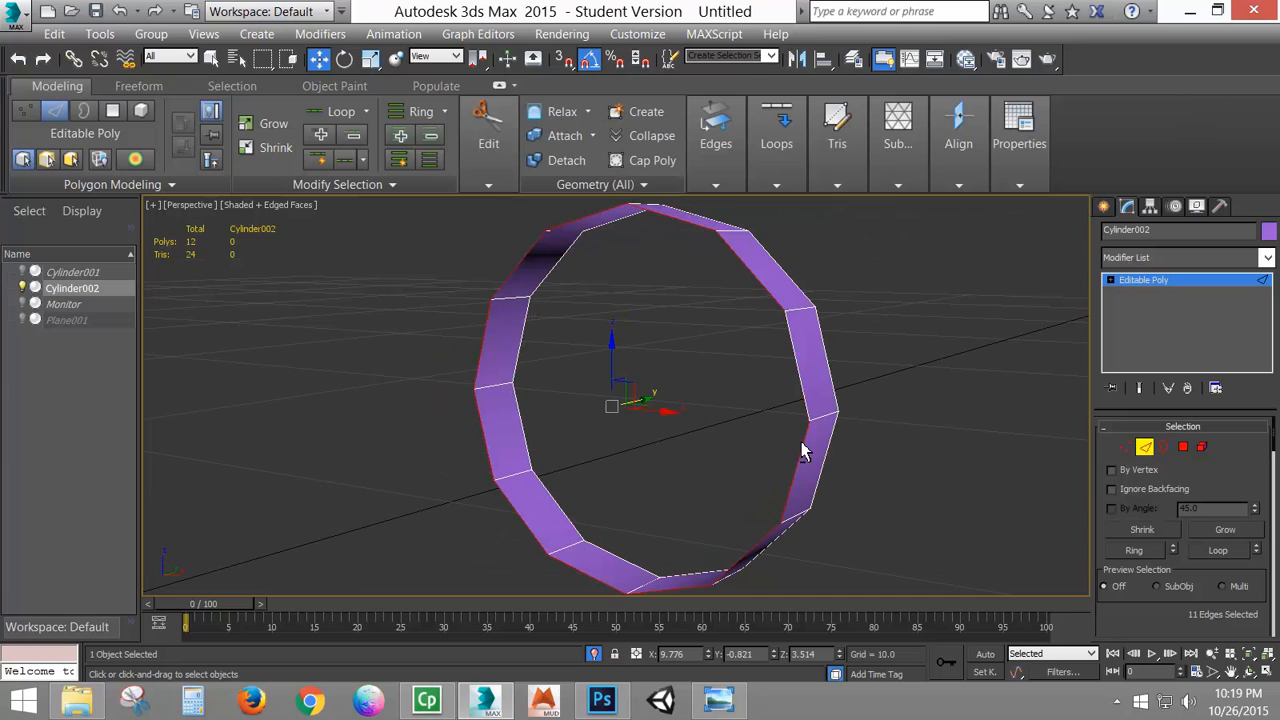
left_click(802, 449, "alt")
left_click(481, 354, "alt")
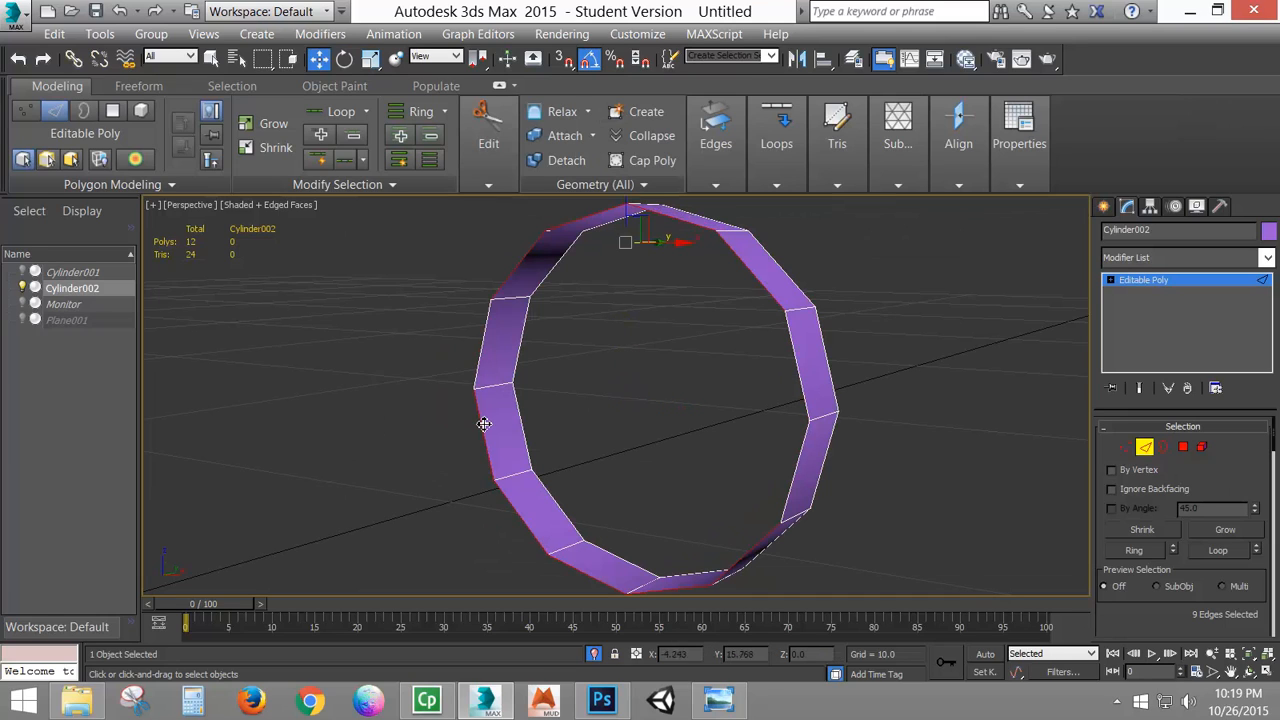
left_click(484, 424, "alt")
- Bridge the selected upper and lower front edges of the ring with 2 segments
scroll(1100, 620, "down", 5)
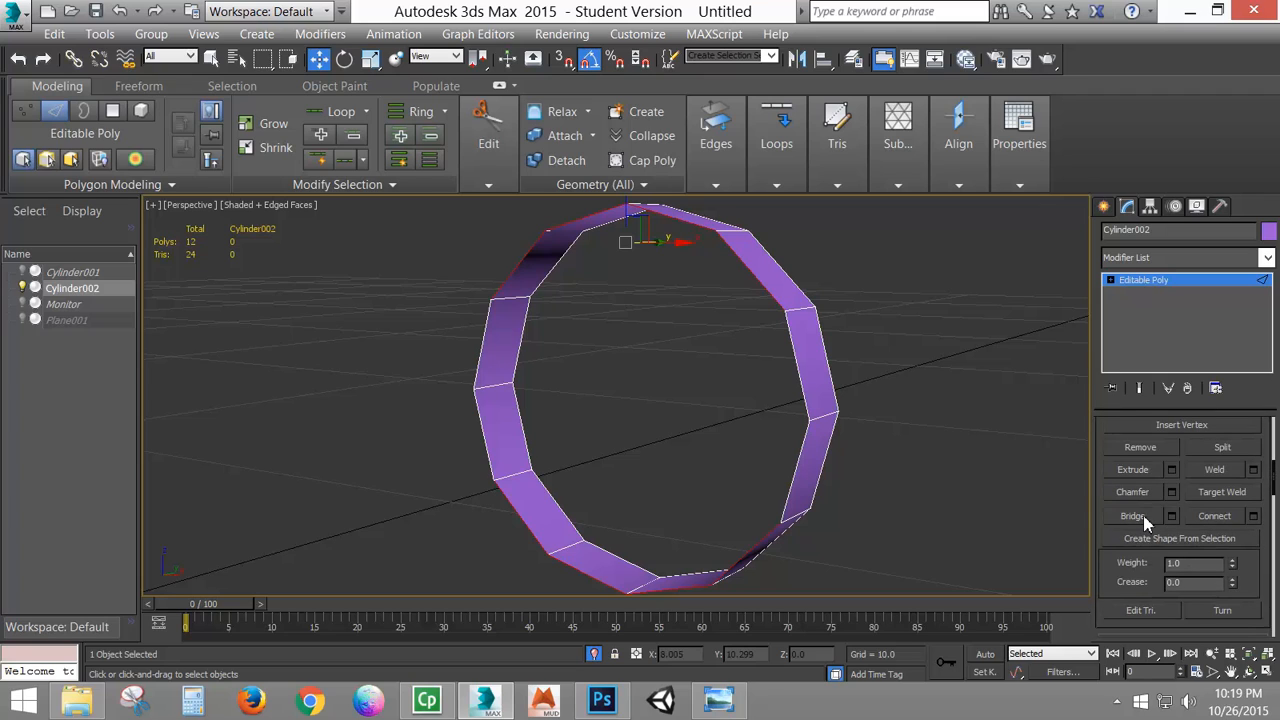
left_click(1143, 515)
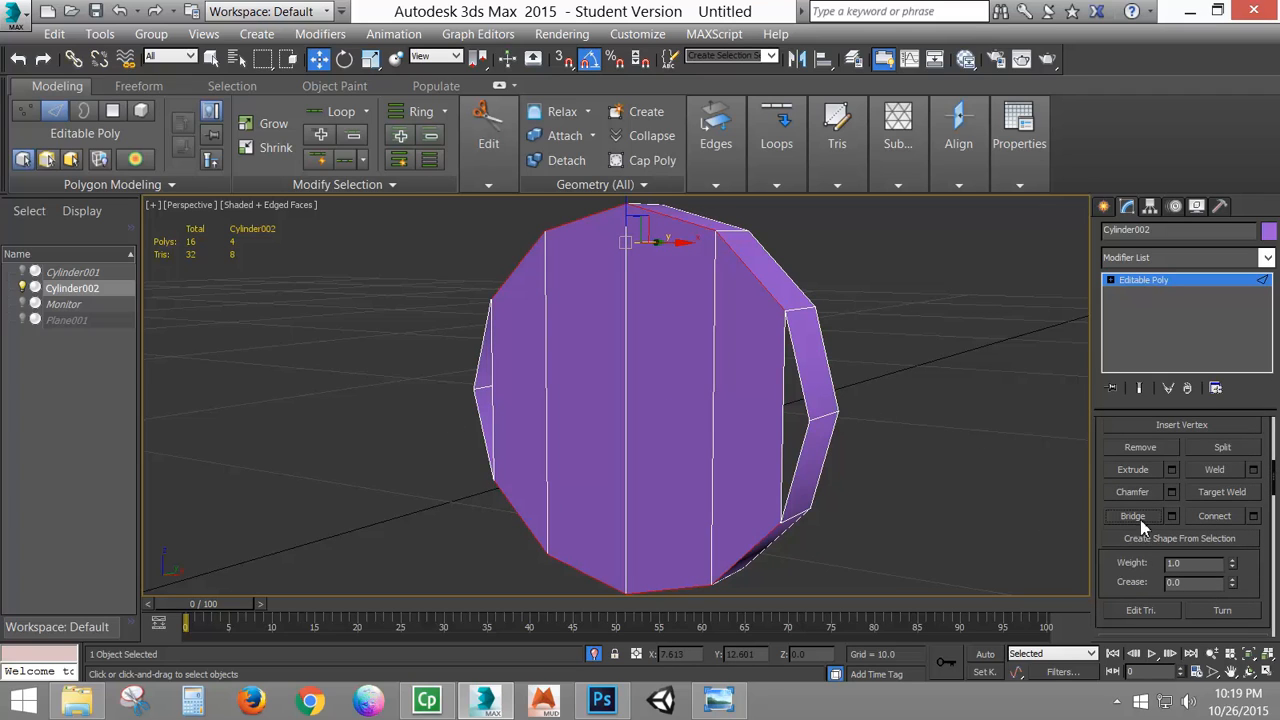
key("ctrl+z")
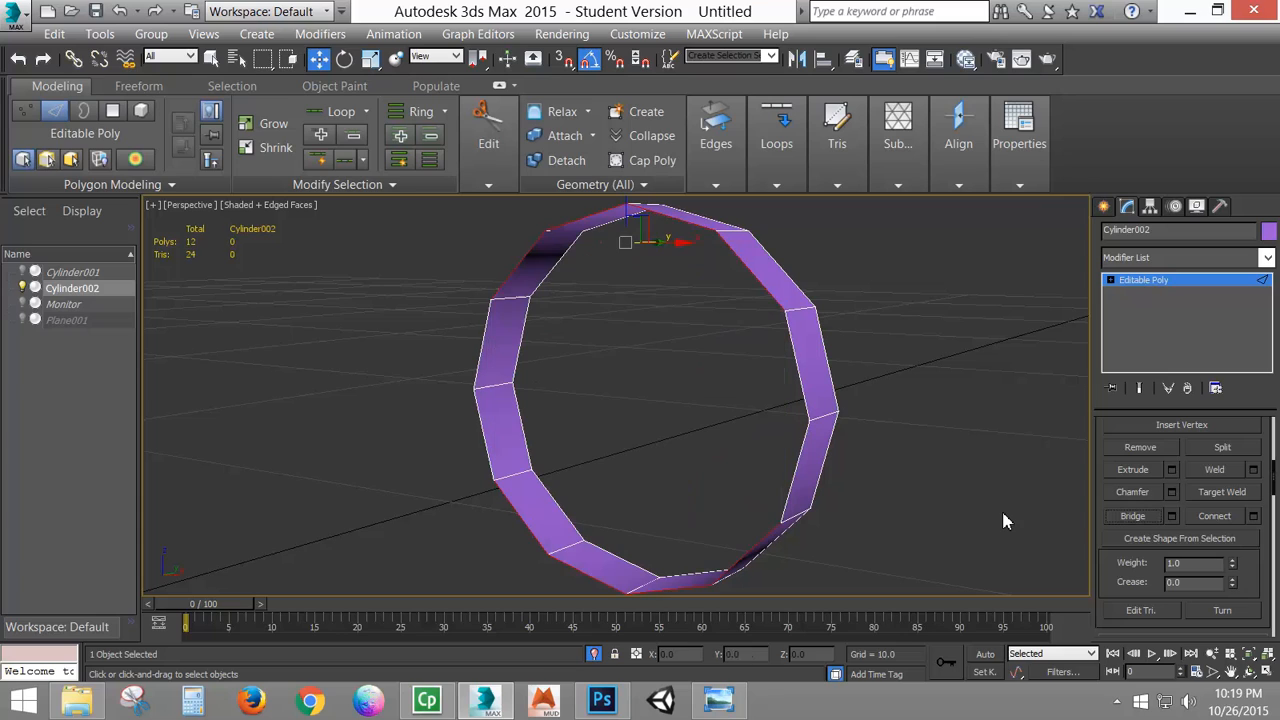
left_click(1172, 518)
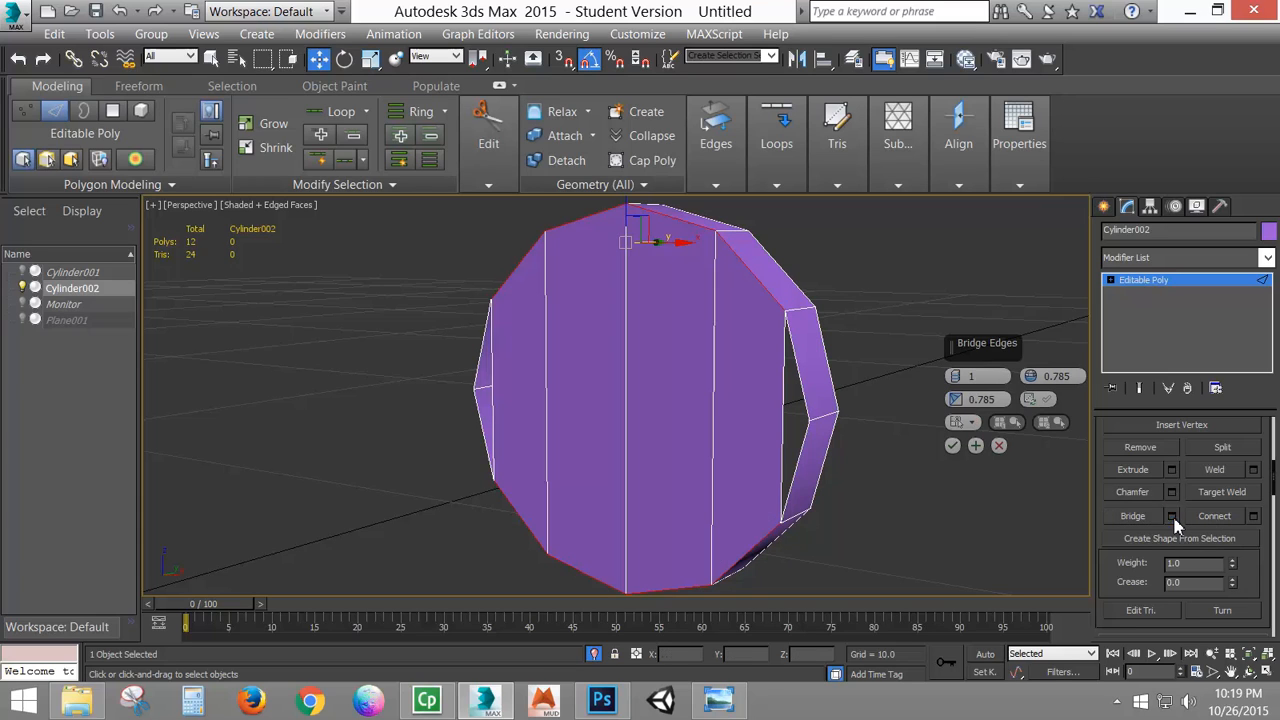
left_click(956, 377)
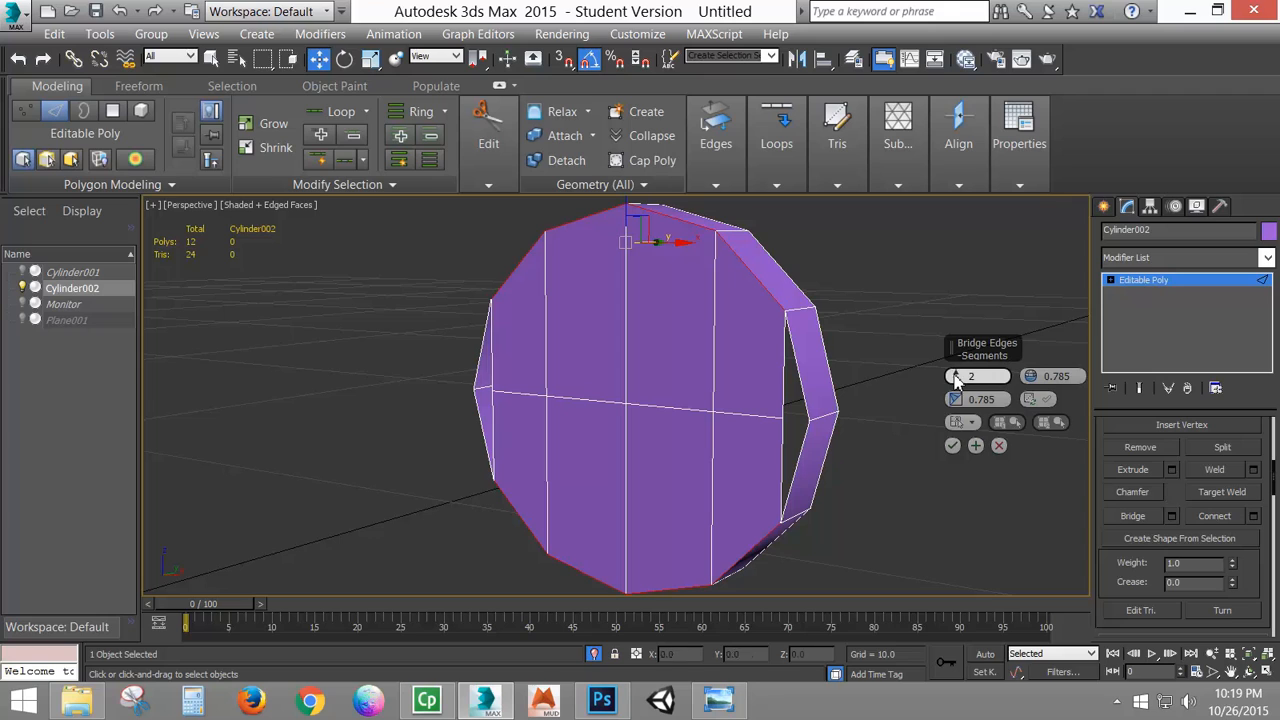
left_click(953, 447)
- Target Weld the bridged face's two outer middle vertices to the ring's matching side vertices
left_click(1110, 283)
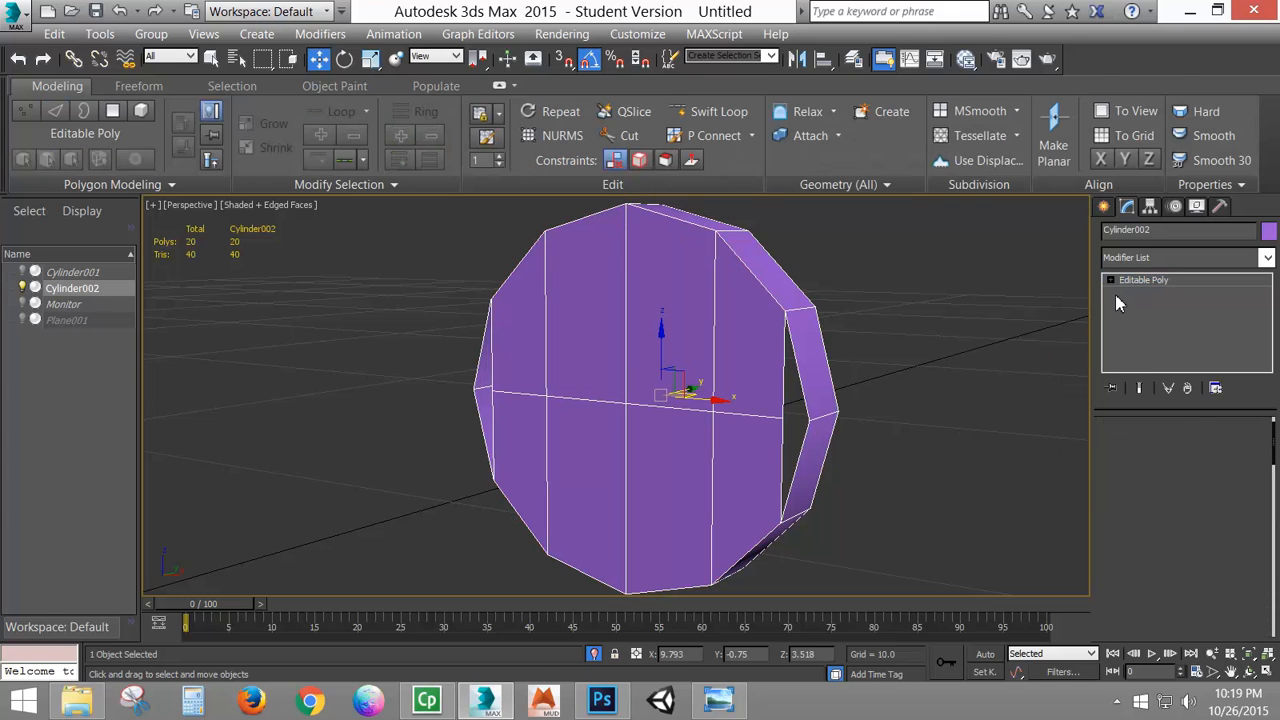
left_click(1141, 293)
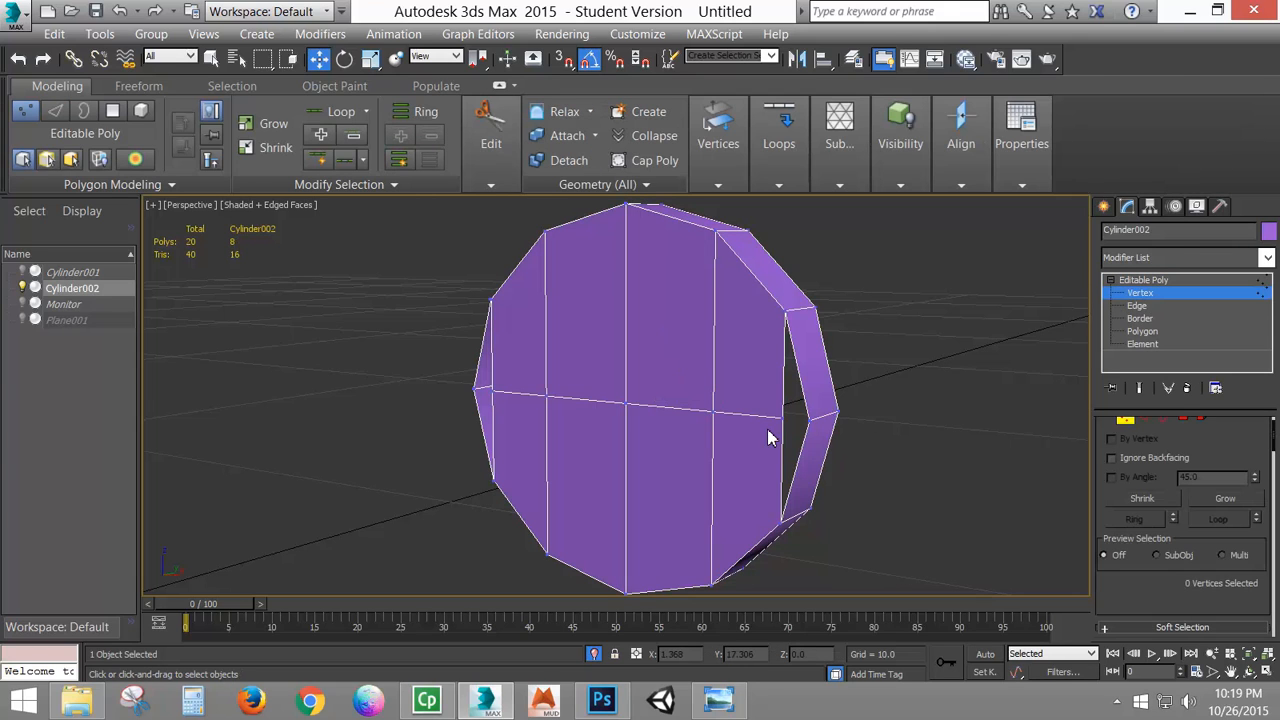
scroll(1184, 452, "down", 5)
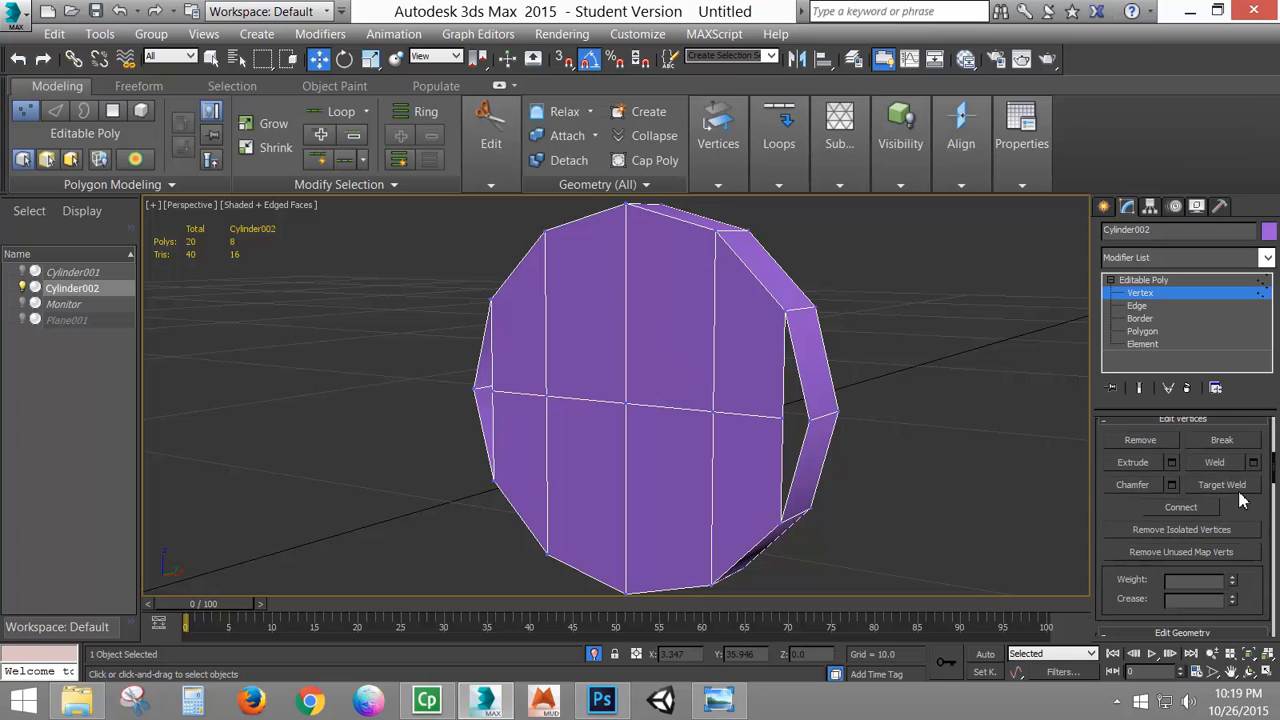
left_click(1222, 485)
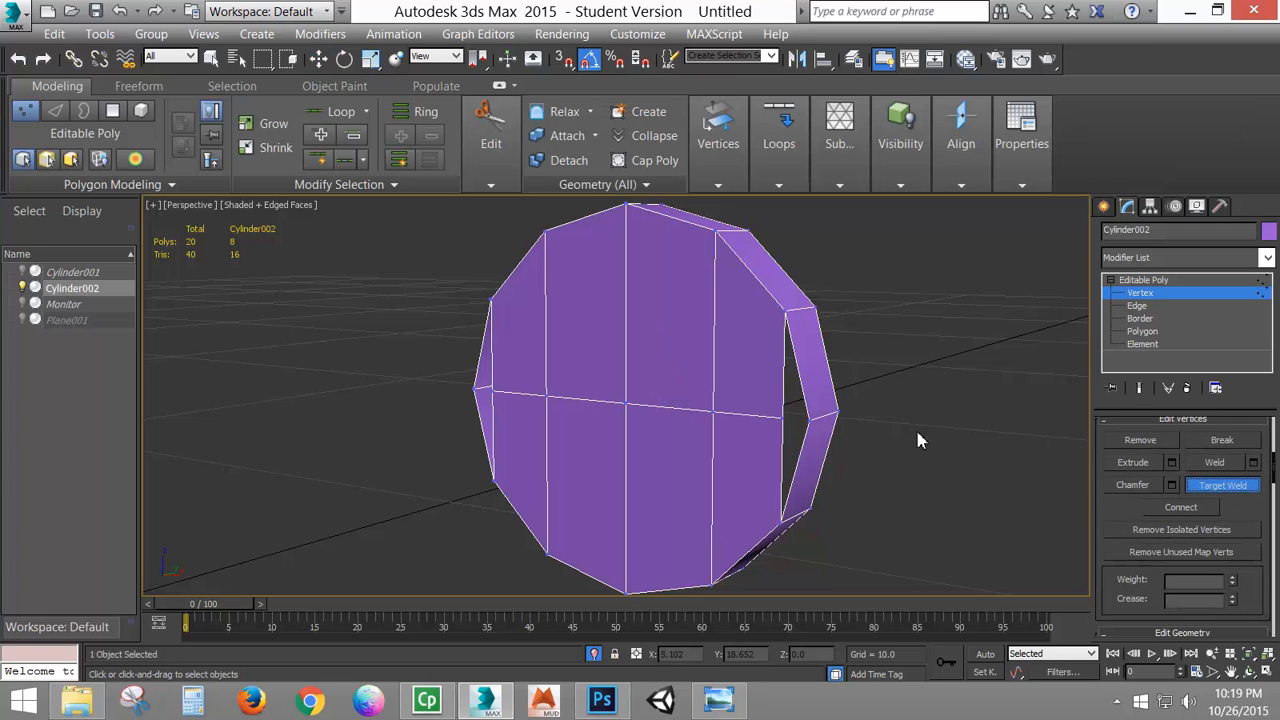
left_click(808, 420)
left_click(474, 388)
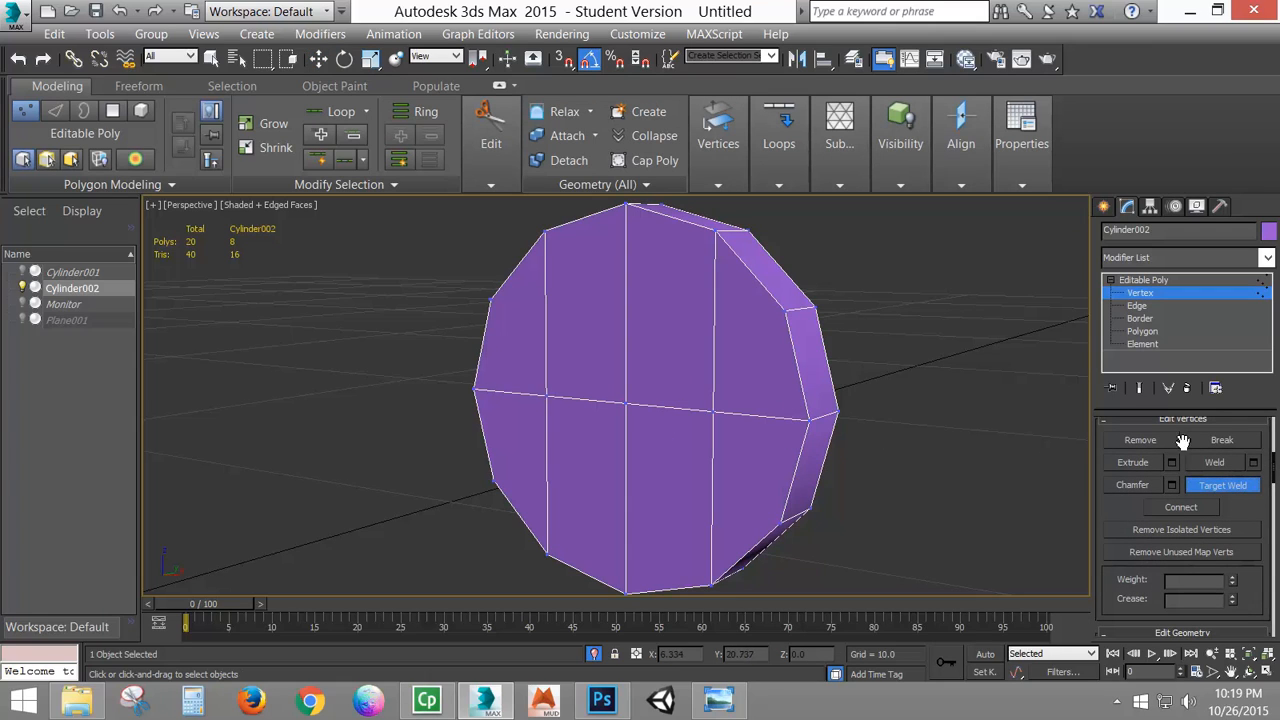
left_click(1228, 486)
- Exit isolation and compare the round button on the bezel with the button row in the reference image
scroll(978, 440, "down", 10)
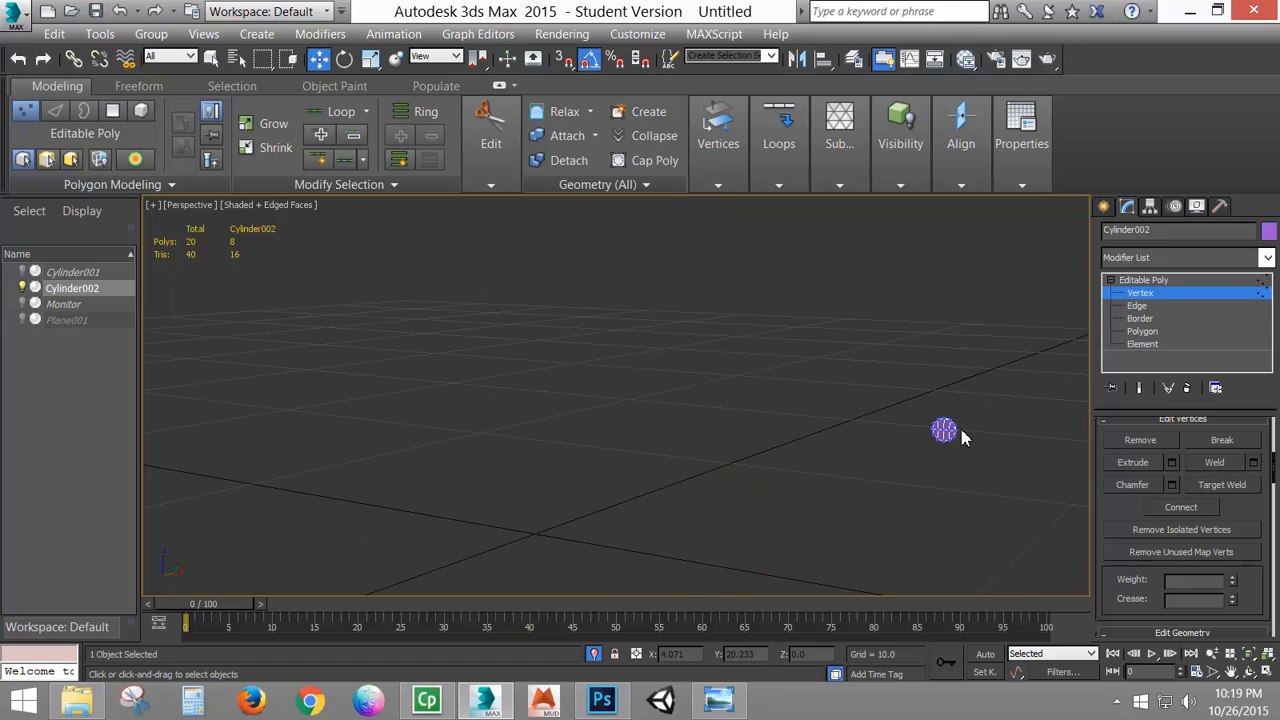
left_click(595, 654)
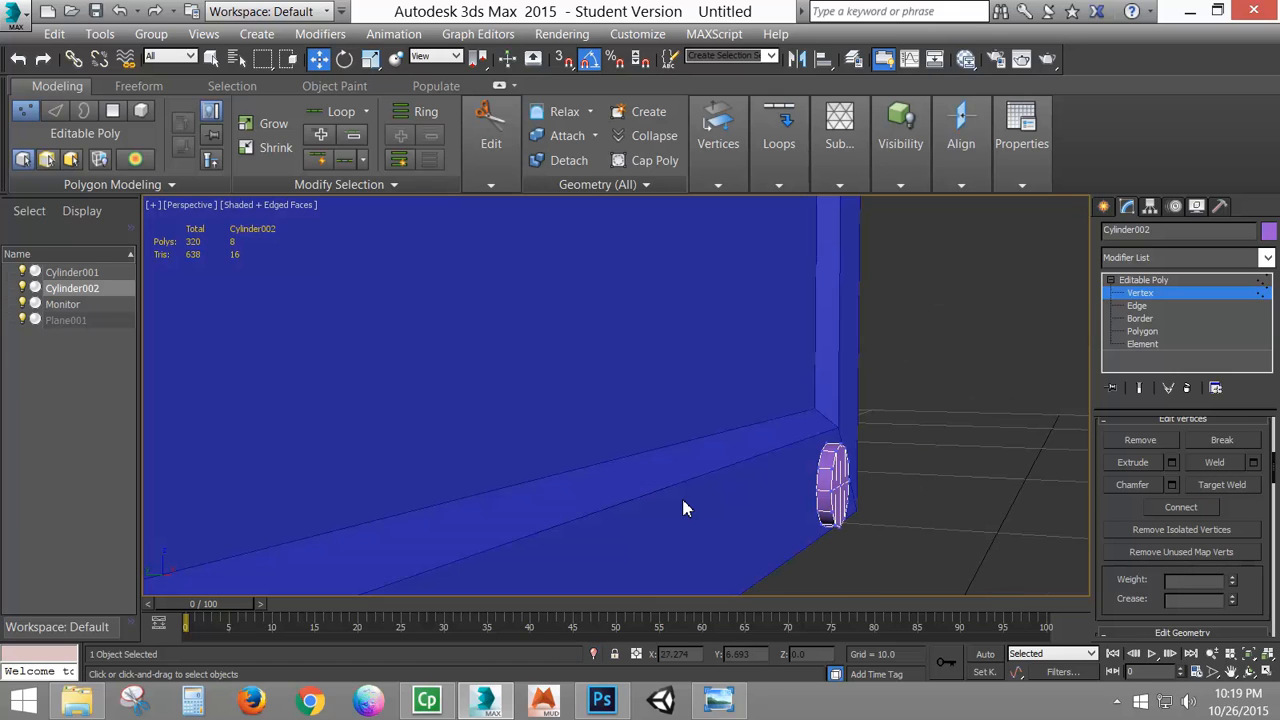
middle_click_drag(733, 487, 709, 502, "alt")
scroll(700, 495, "up", 8)
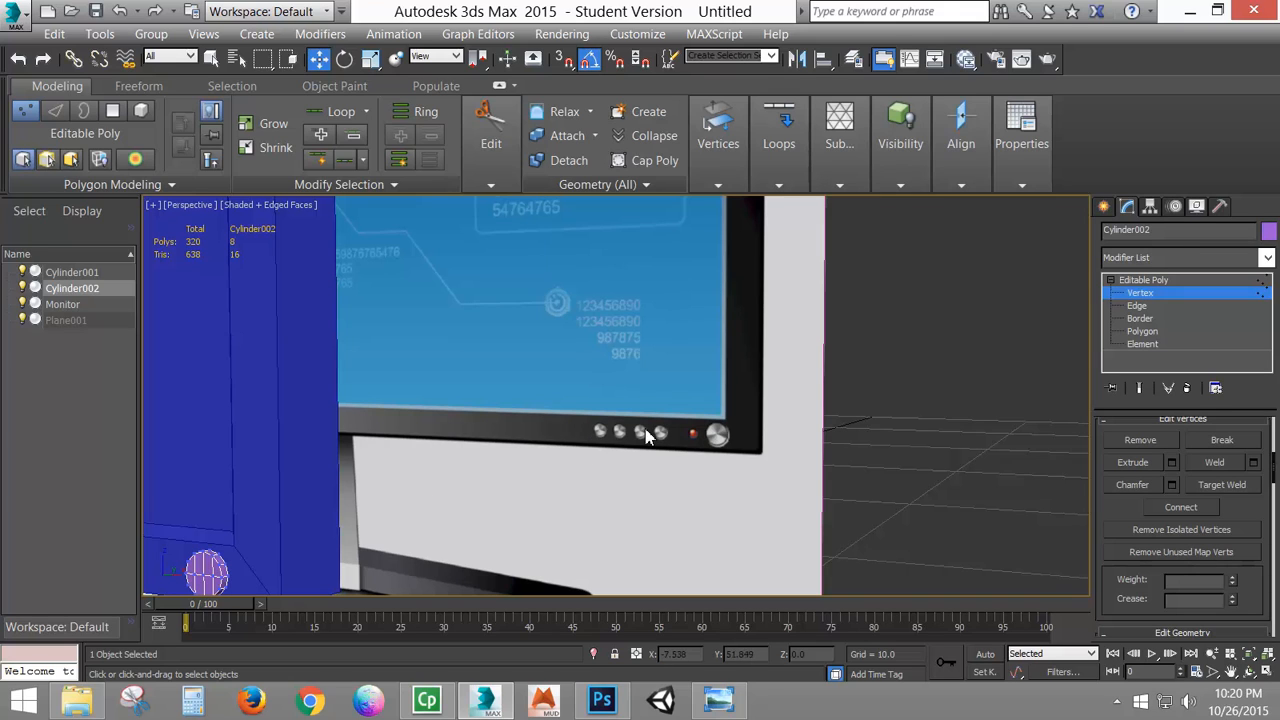
middle_click_drag(408, 500, 700, 470, "alt")
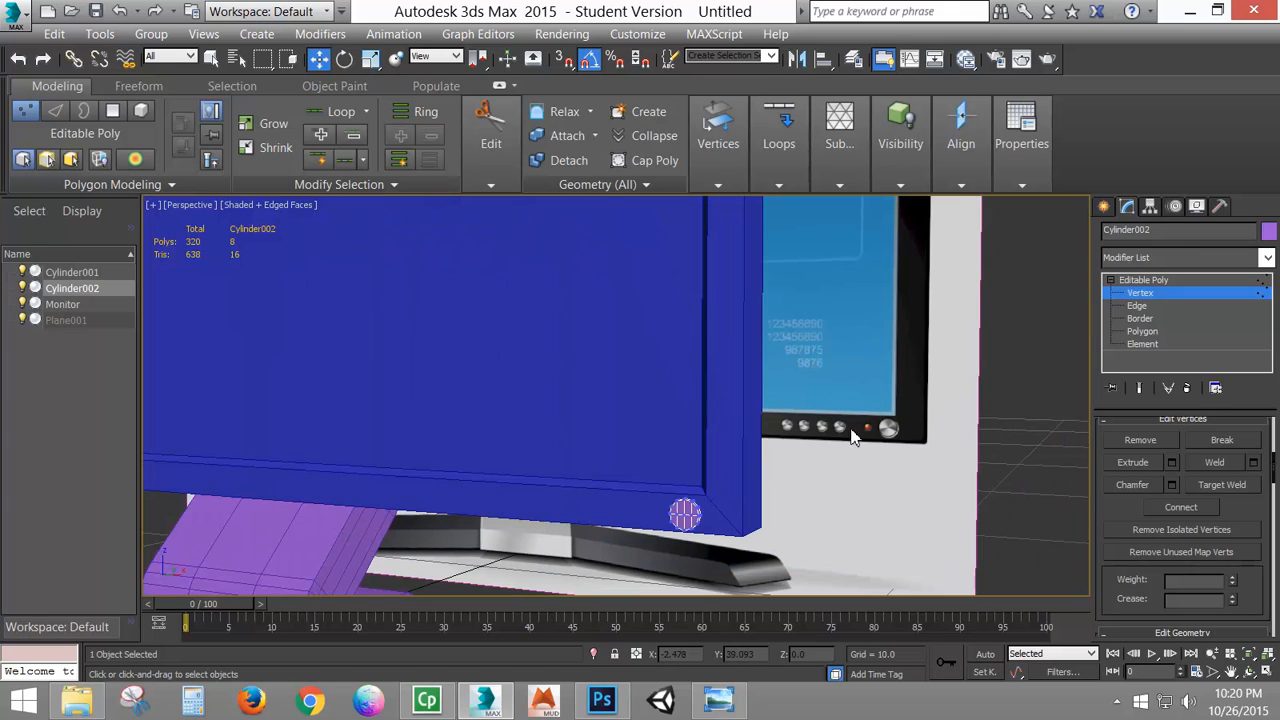
- Select the round button as an element and clone it sideways along the lower bezel, using Clone To Element
left_click(1150, 345)
left_click(725, 522)
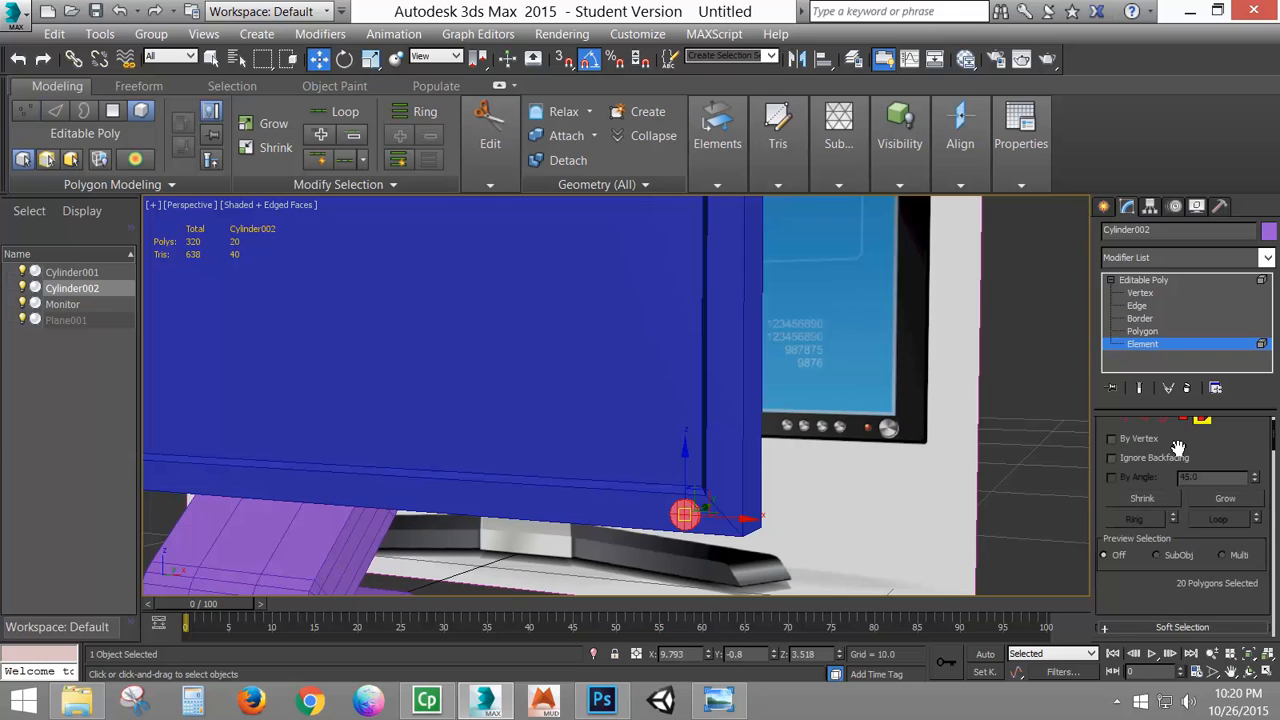
scroll(799, 498, "up", 6)
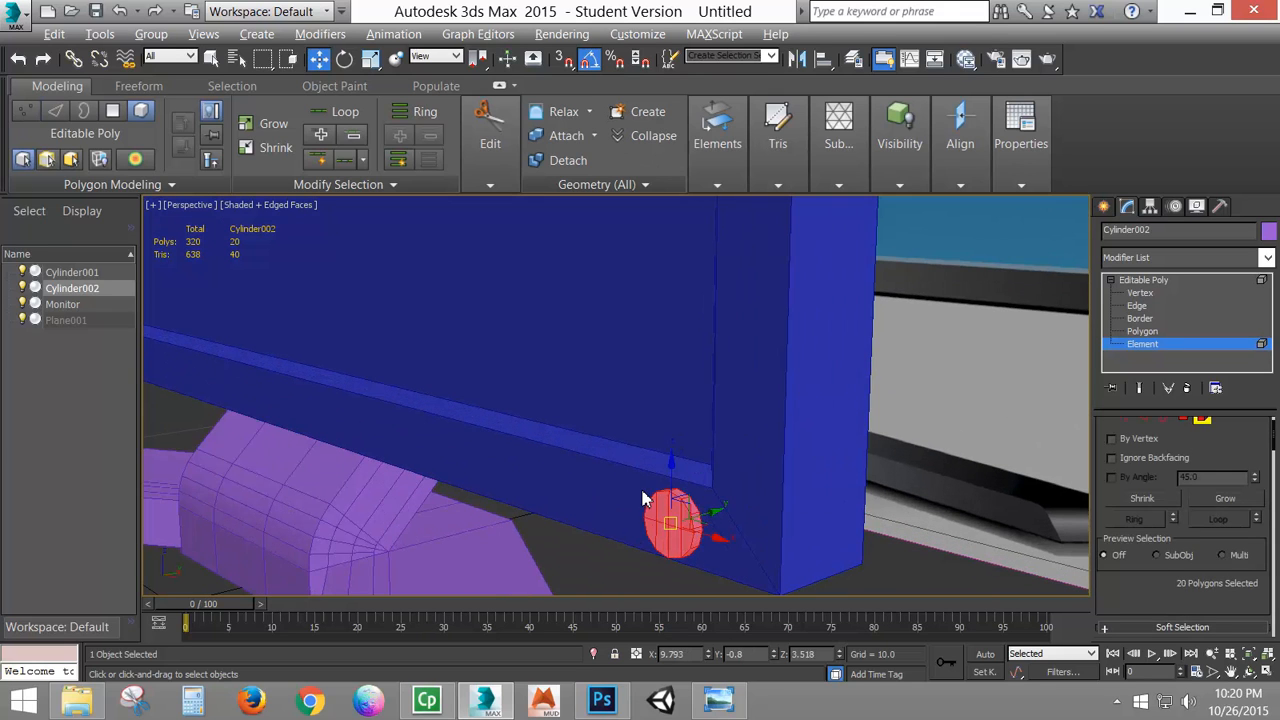
middle_click_drag(641, 491, 713, 491, "alt")
scroll(713, 491, "down", 1)
scroll(714, 500, "down", 1)
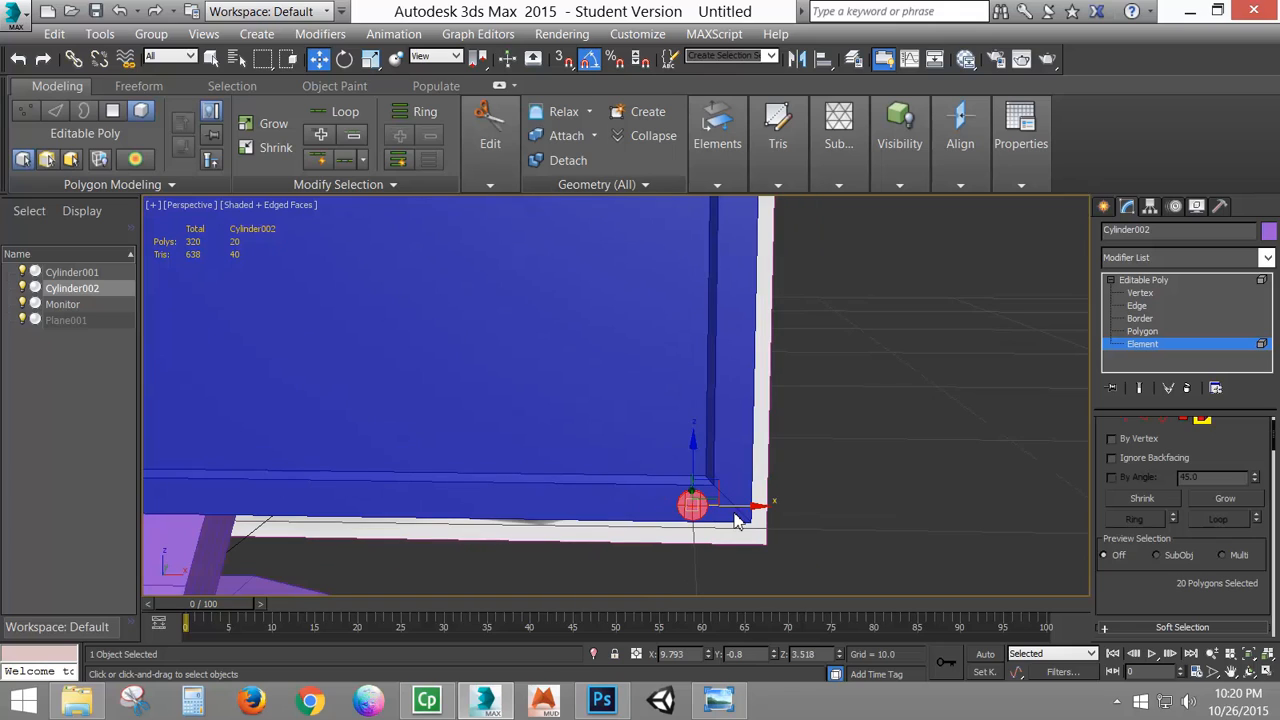
left_click_drag(737, 513, 655, 511, "shift")
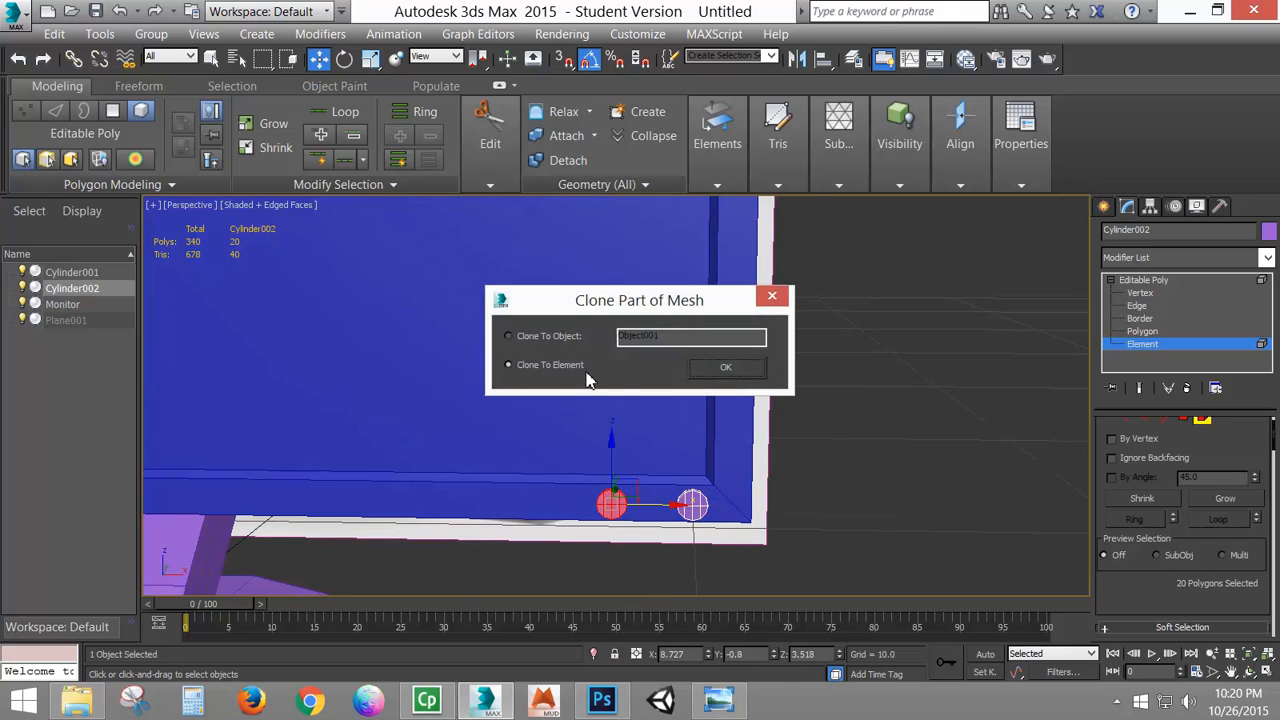
left_click(722, 369)
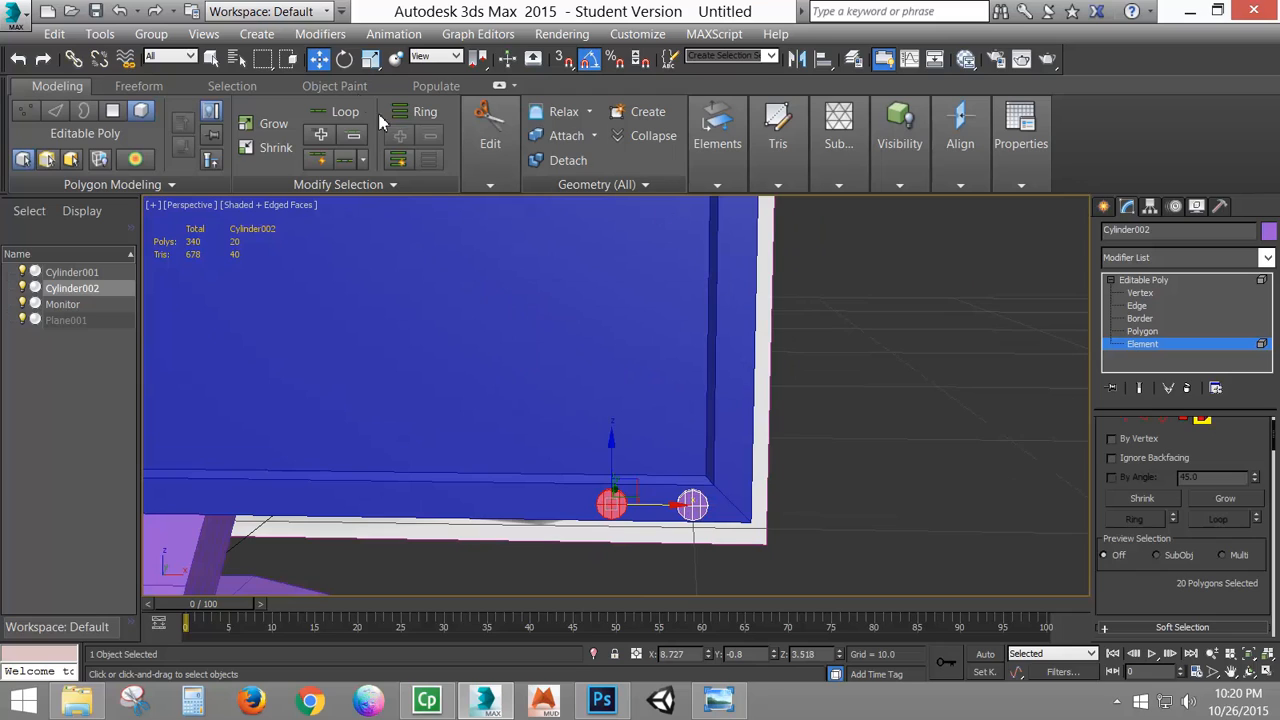
- Scale the cloned button down uniformly so it is smaller than the original button
left_click(370, 58)
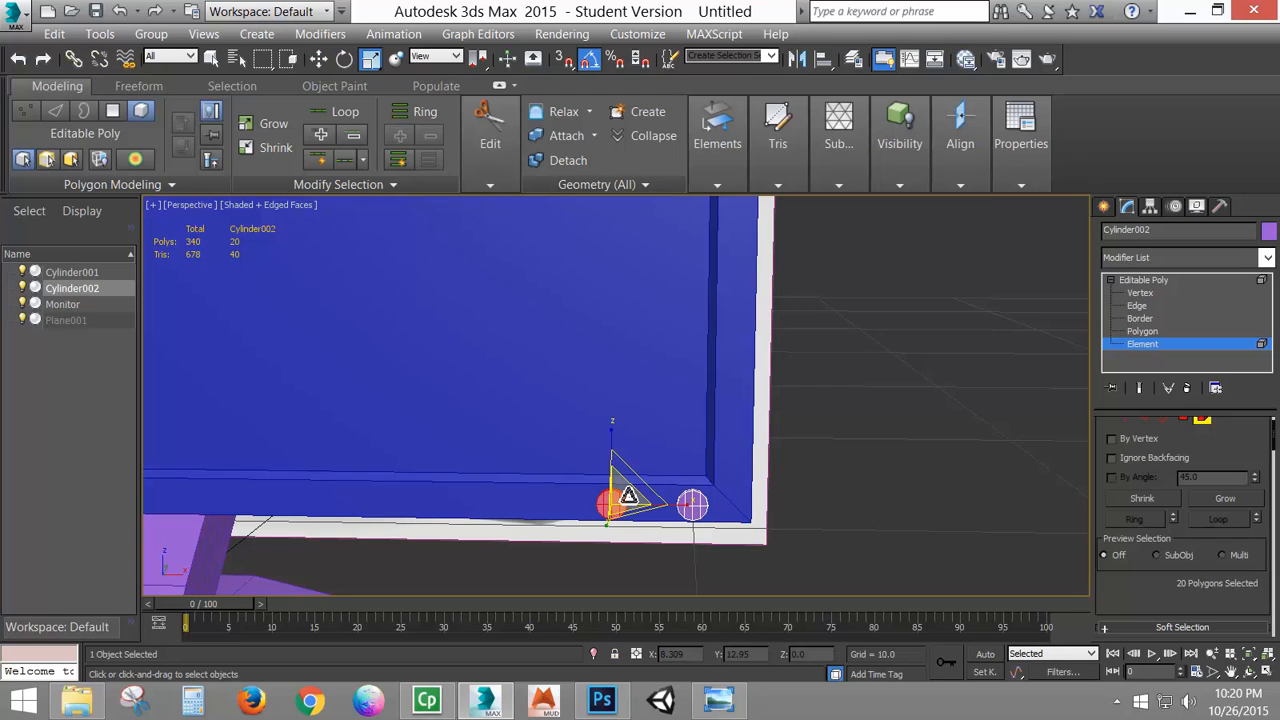
left_click_drag(628, 496, 619, 522)
key("w")
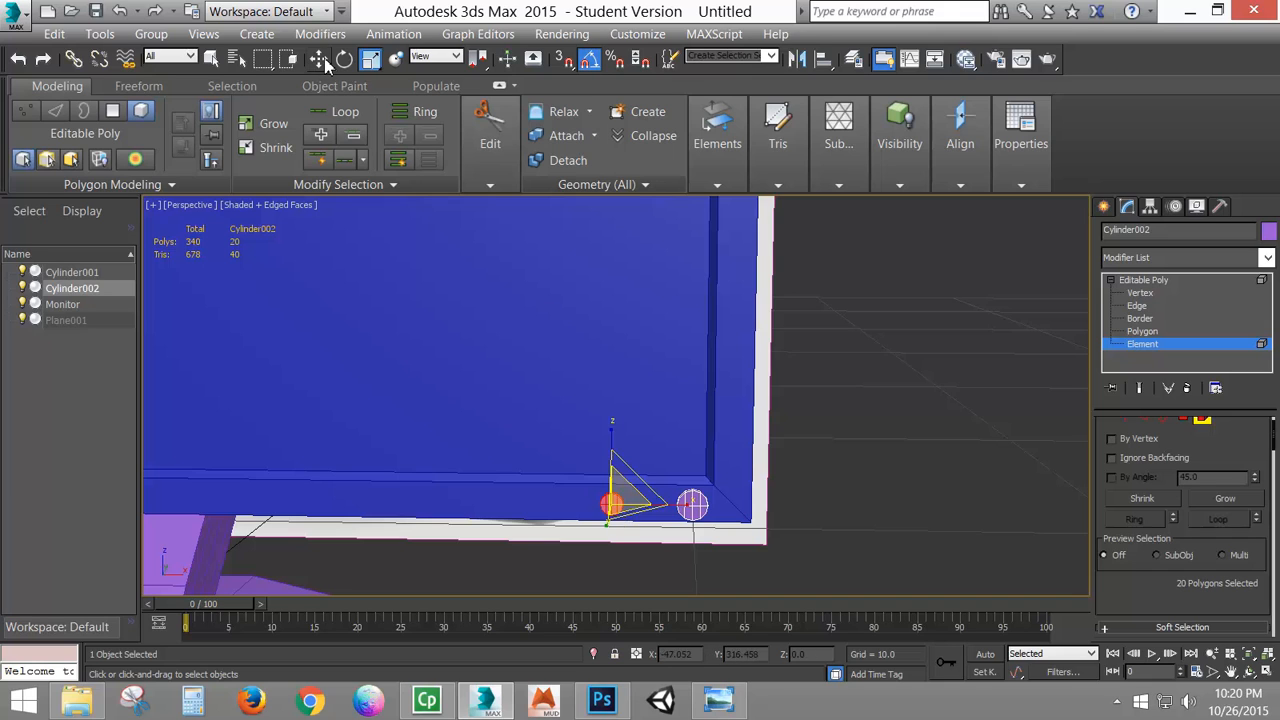
- Move the small button slightly back along Y into the bezel
middle_click_drag(555, 424, 702, 434, "alt")
scroll(614, 528, "up", 7)
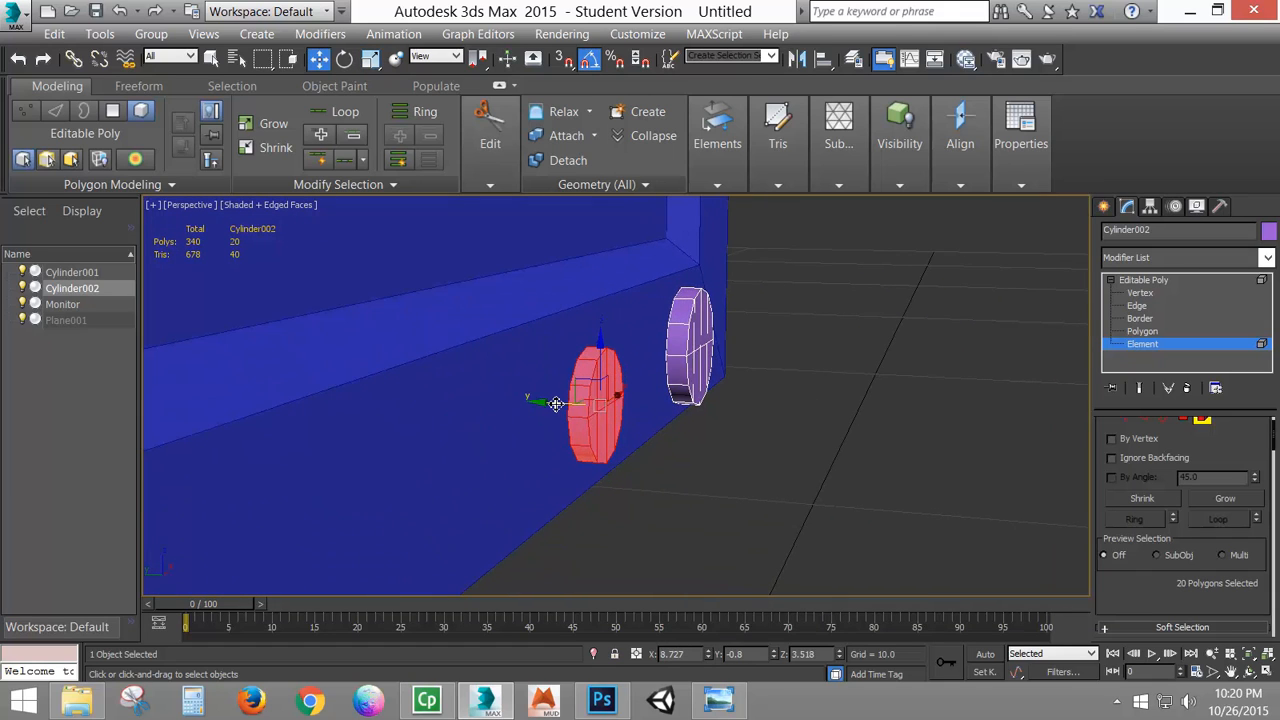
left_click_drag(556, 403, 538, 403)
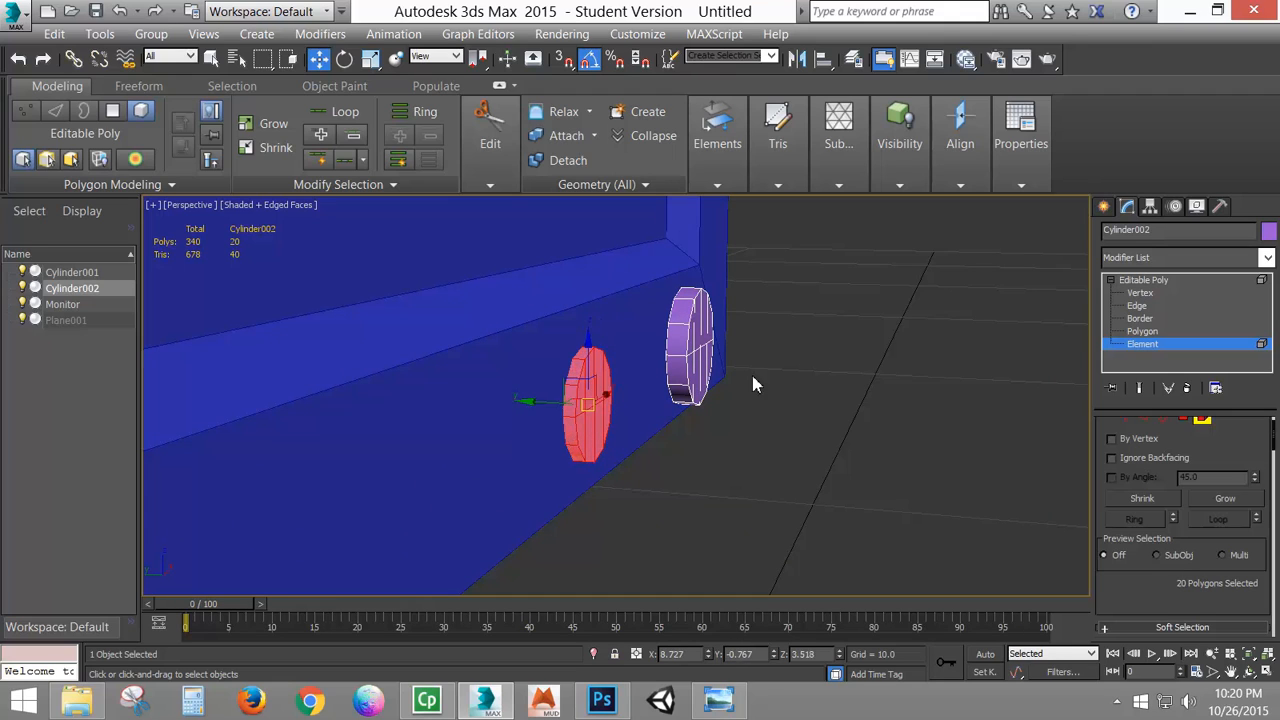
left_click(697, 350)
left_click_drag(651, 345, 650, 345)
scroll(786, 420, "down", 5)
left_click(723, 402)
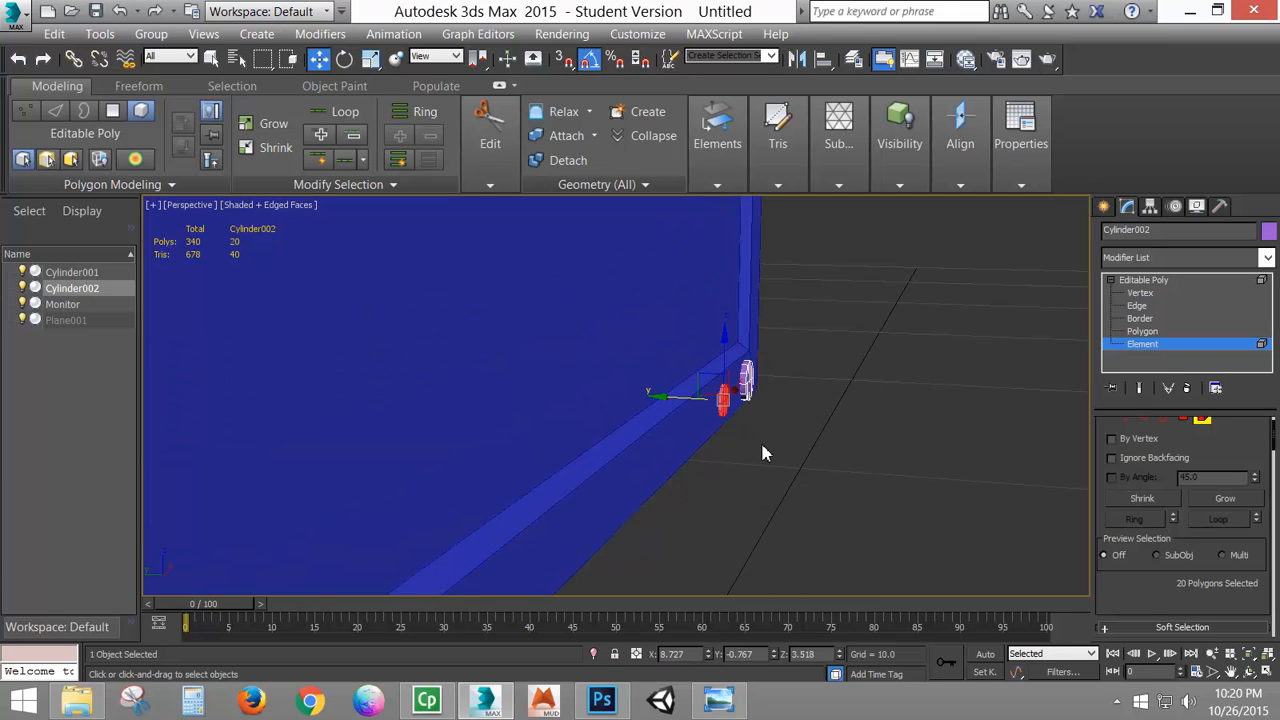
- Clone the small button element three times along the lower bezel to form an evenly spaced row of four
middle_click_drag(762, 446, 648, 442, "alt")
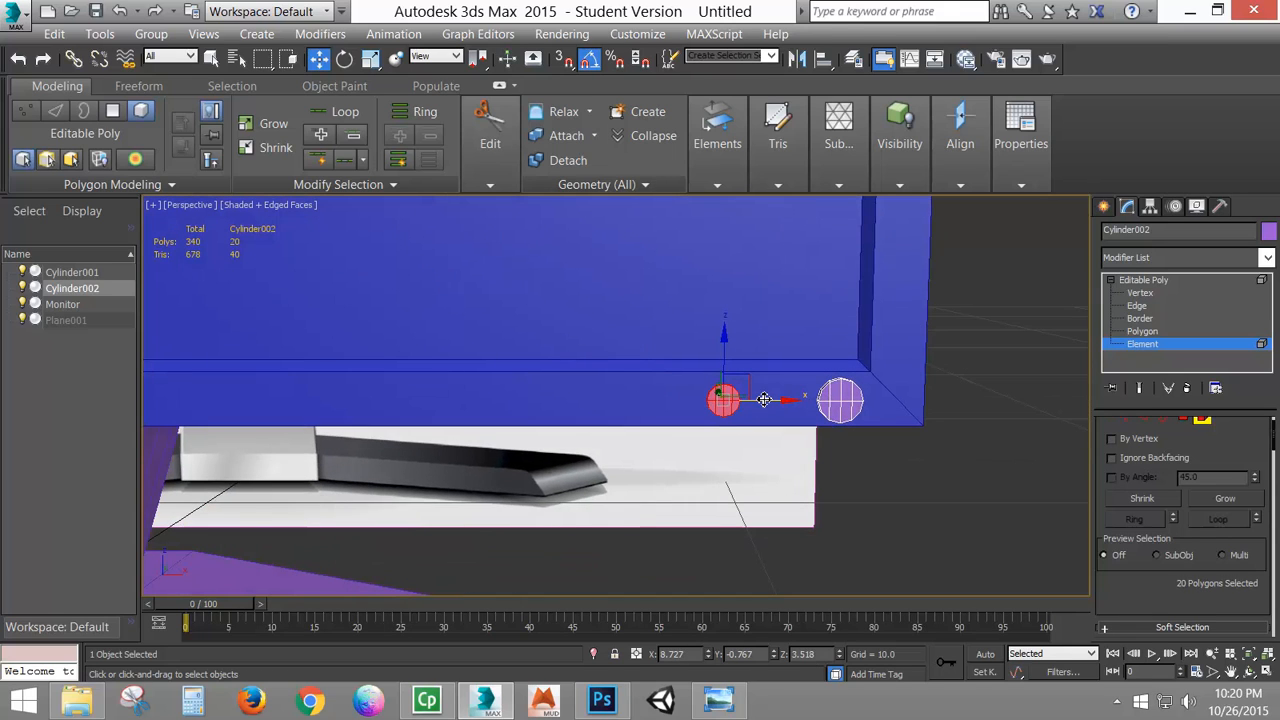
mouse_move(763, 399)
left_mouse_down("shift")
mouse_move(716, 404)
mouse_move(724, 413)
mouse_move(683, 404)
left_mouse_up("shift")
left_click(726, 367)
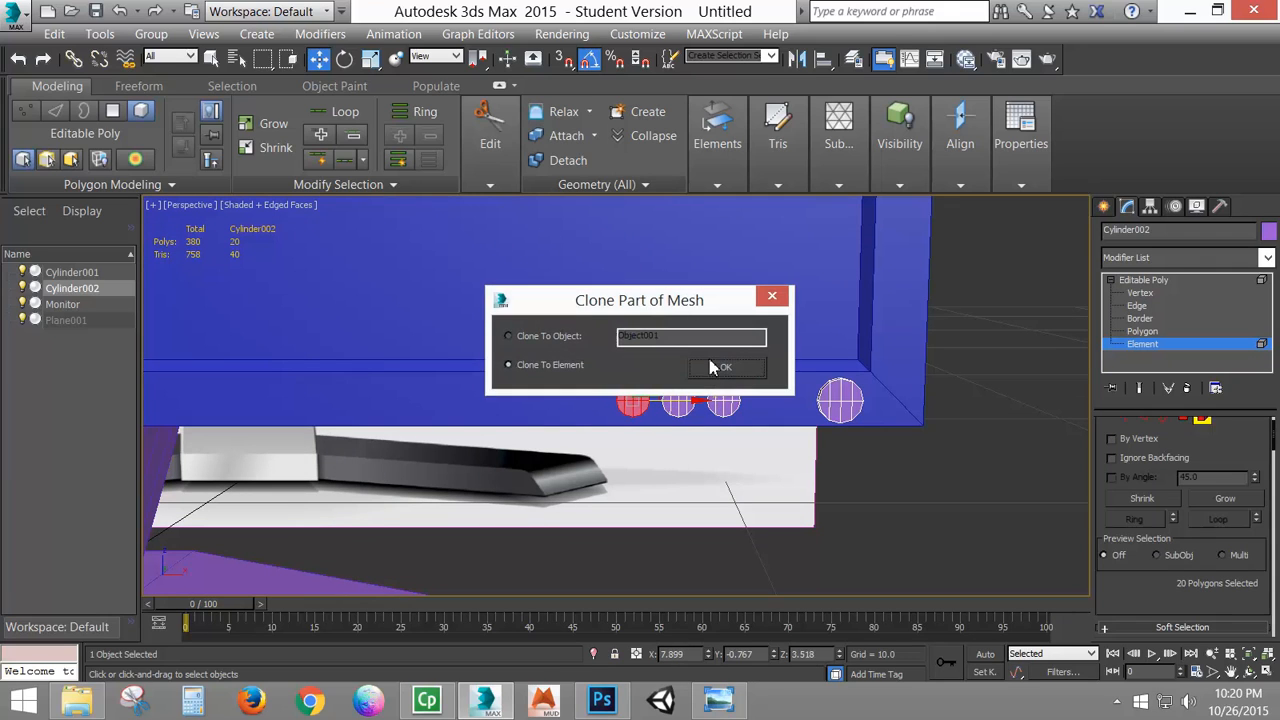
left_click(716, 367)
left_click_drag(676, 405, 630, 404, "shift")
left_click(726, 367)
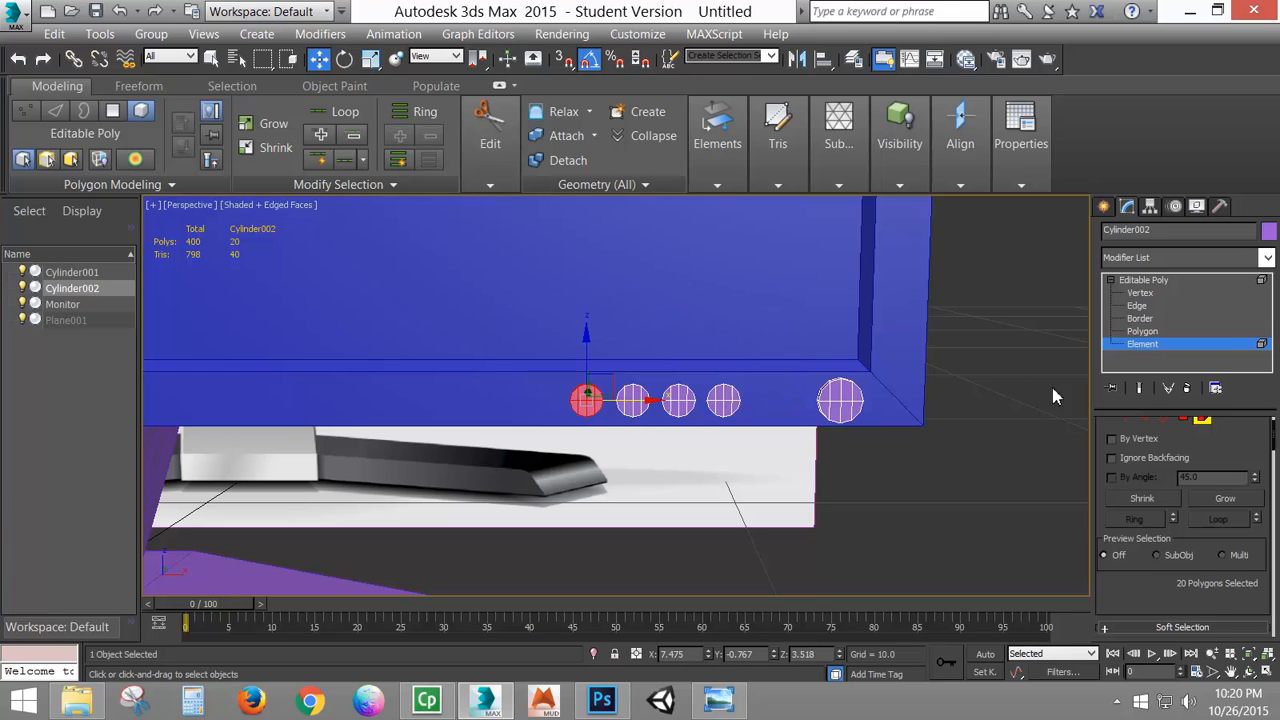
- Leave element editing and attach the buttons object to the Monitor object
left_click(1198, 422)
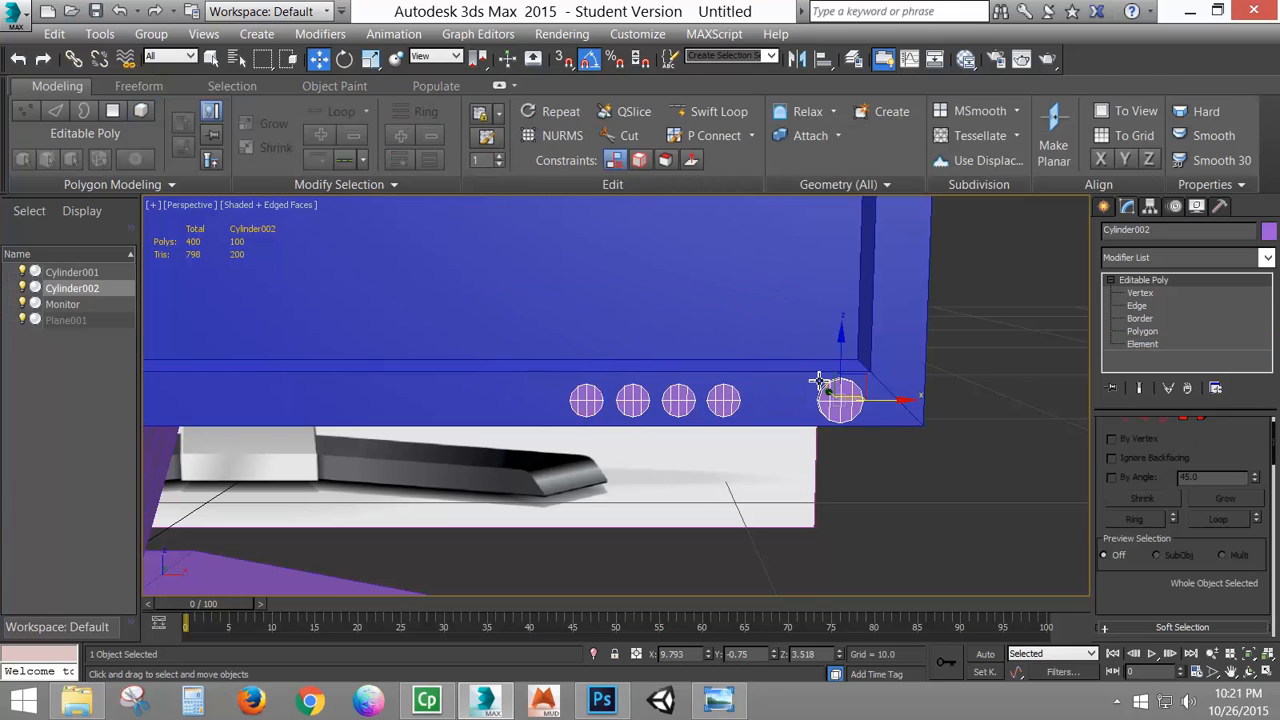
scroll(815, 370, "down", 5)
left_click(803, 328)
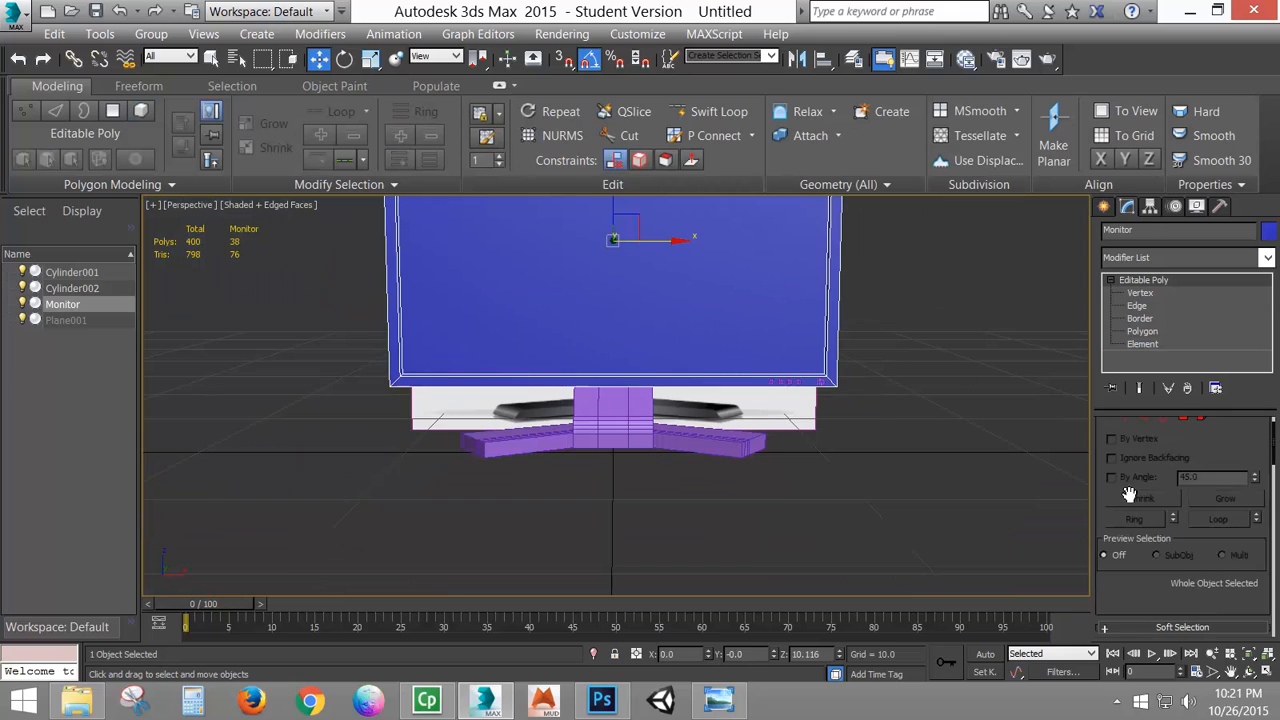
scroll(1134, 586, "down", 5)
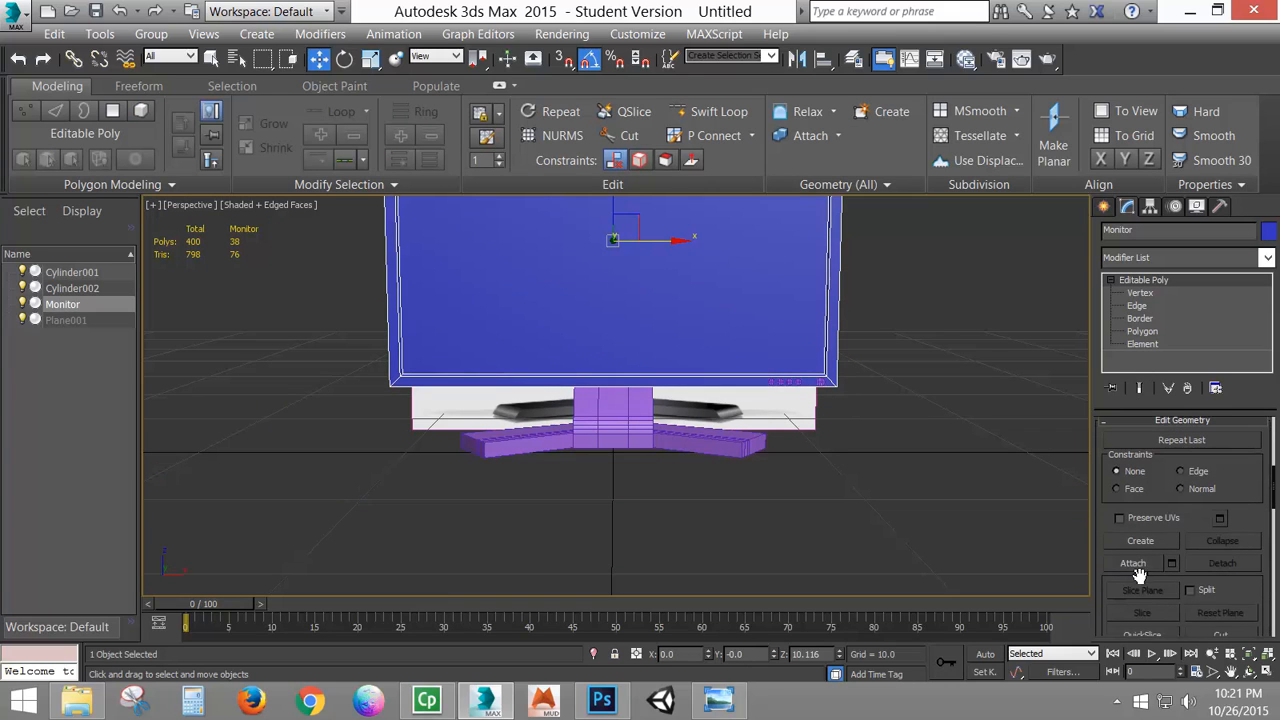
left_click(1134, 564)
scroll(834, 430, "up", 5)
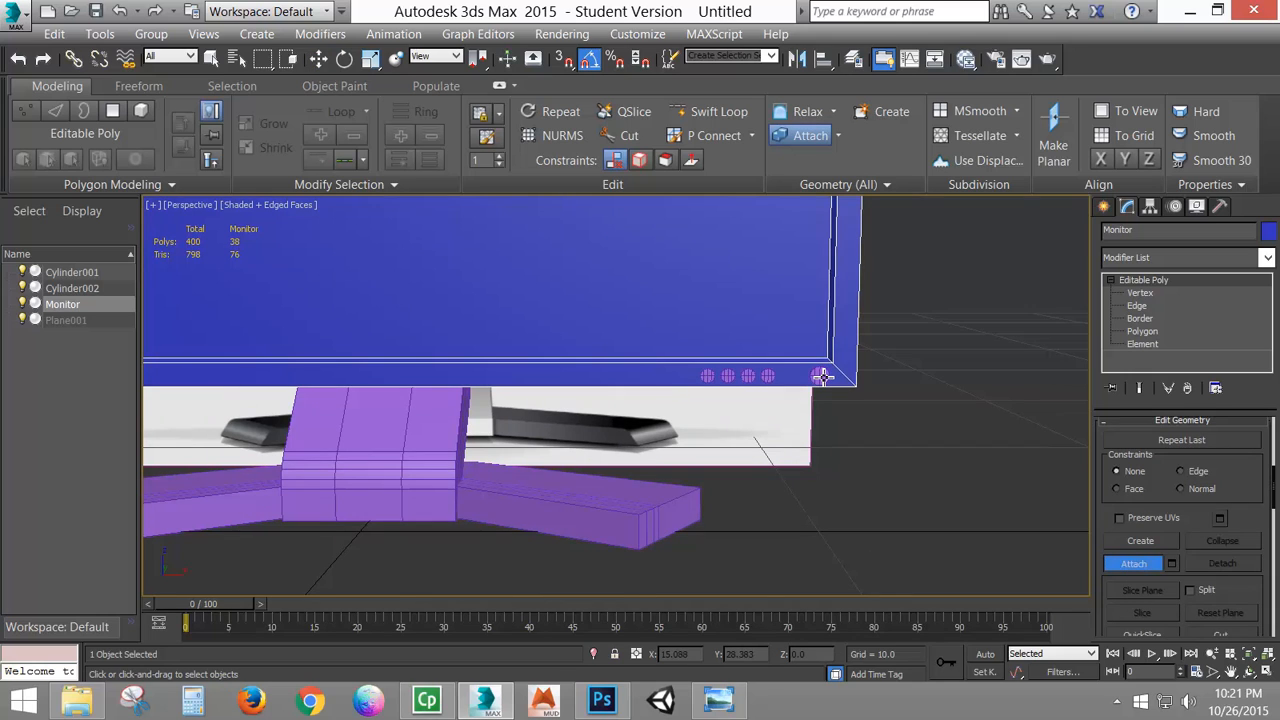
left_click(820, 376)
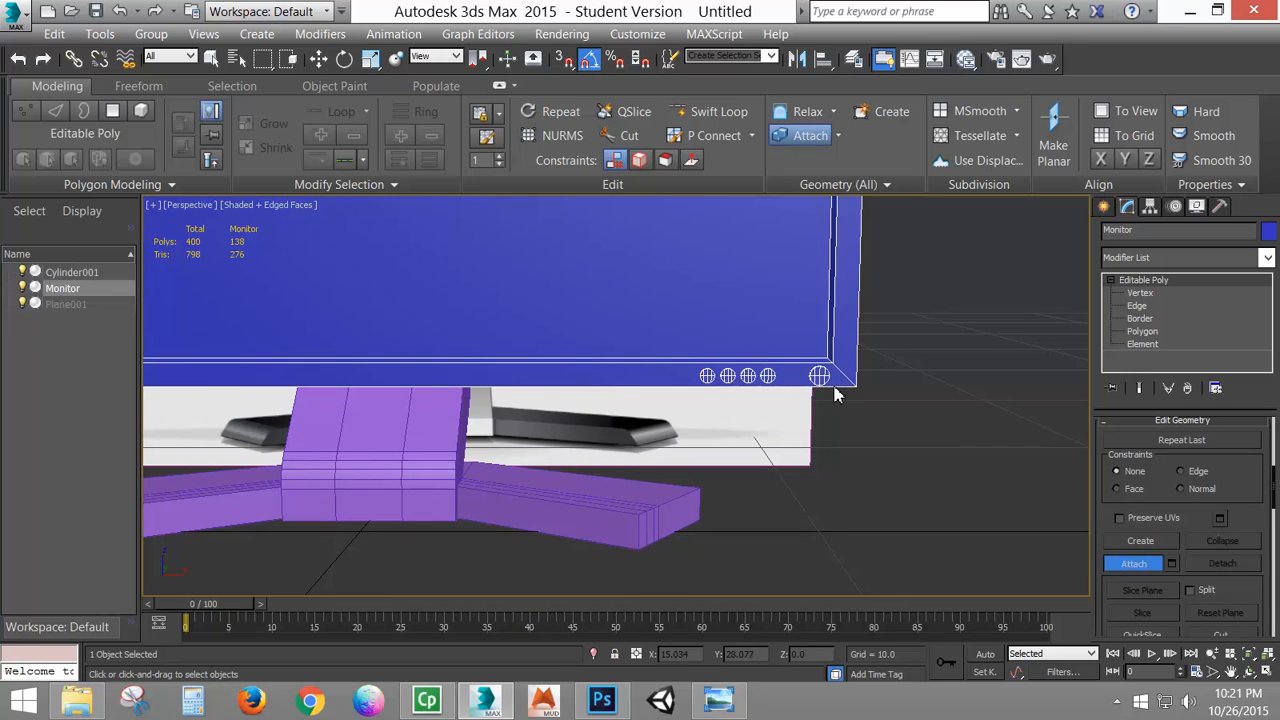
left_click(1119, 567)
- Attach the stand and foot object to the Monitor object, making the whole model one editable poly
middle_click_drag(886, 413, 825, 418, "alt")
scroll(714, 409, "down", 4)
middle_click_drag(714, 409, 752, 502)
scroll(741, 474, "down", 3)
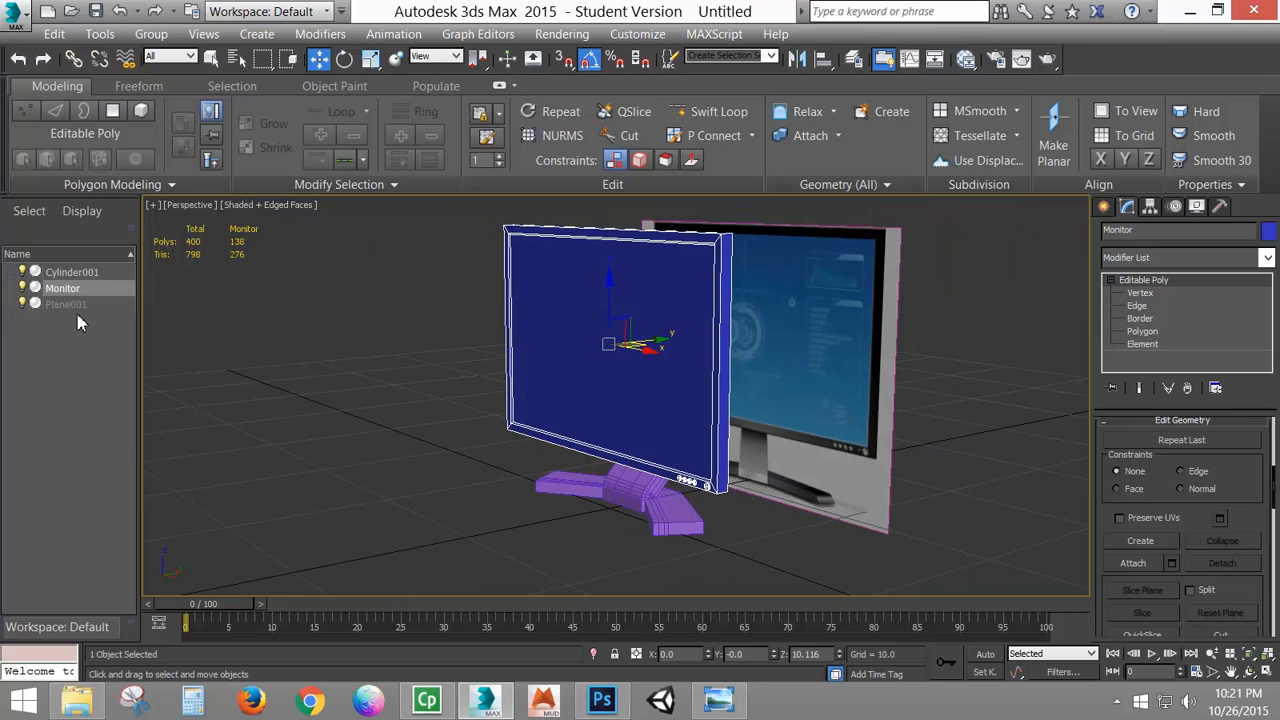
scroll(694, 491, "up", 2)
scroll(771, 512, "up", 2)
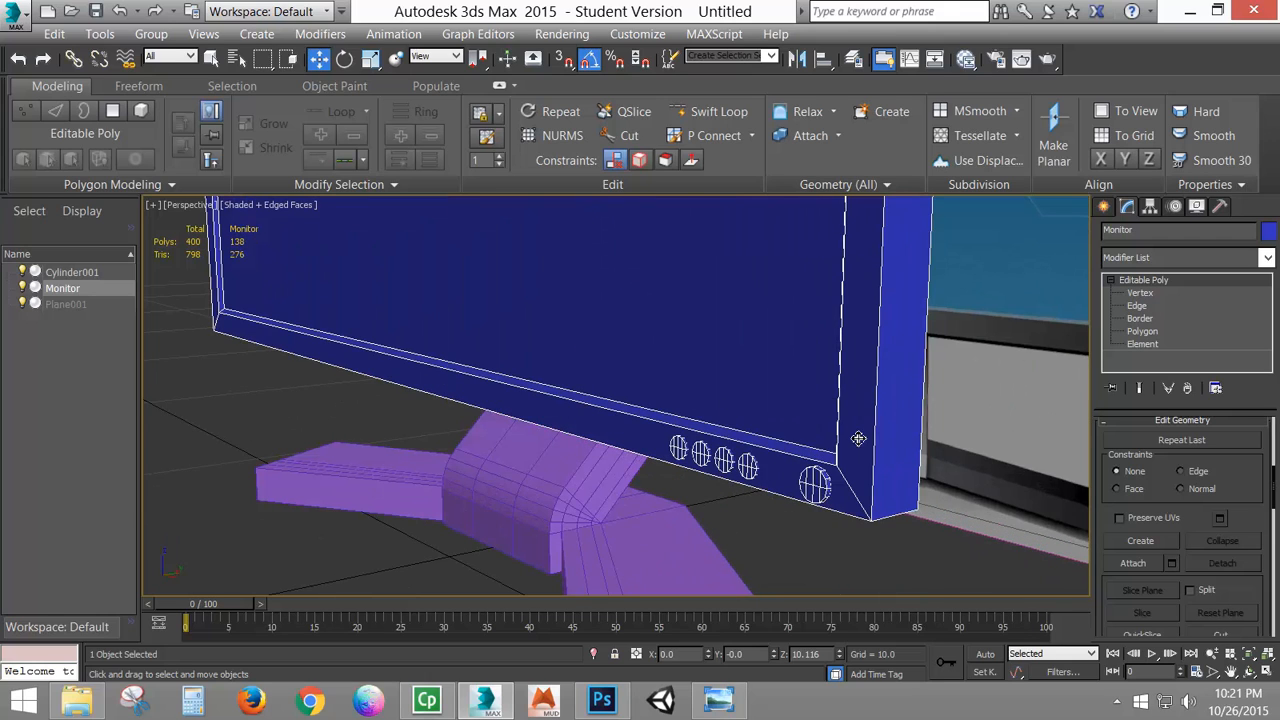
left_click(579, 479)
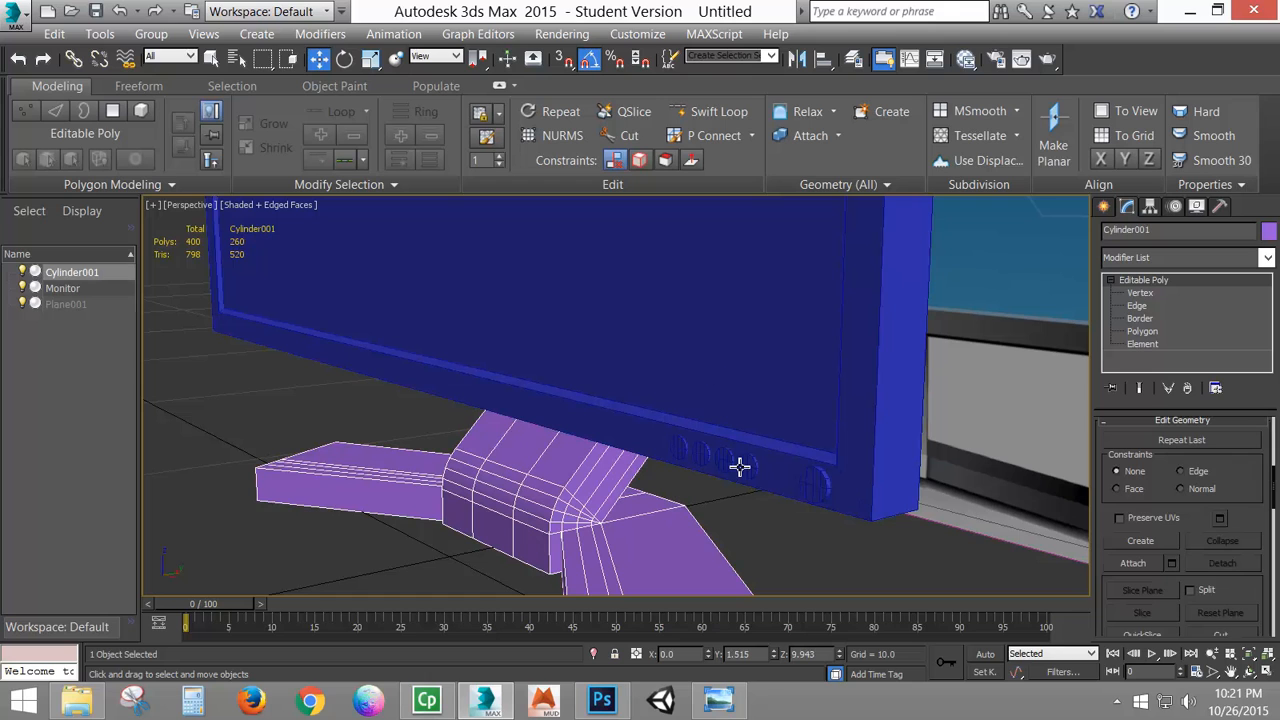
scroll(737, 463, "down", 2)
left_click(693, 354)
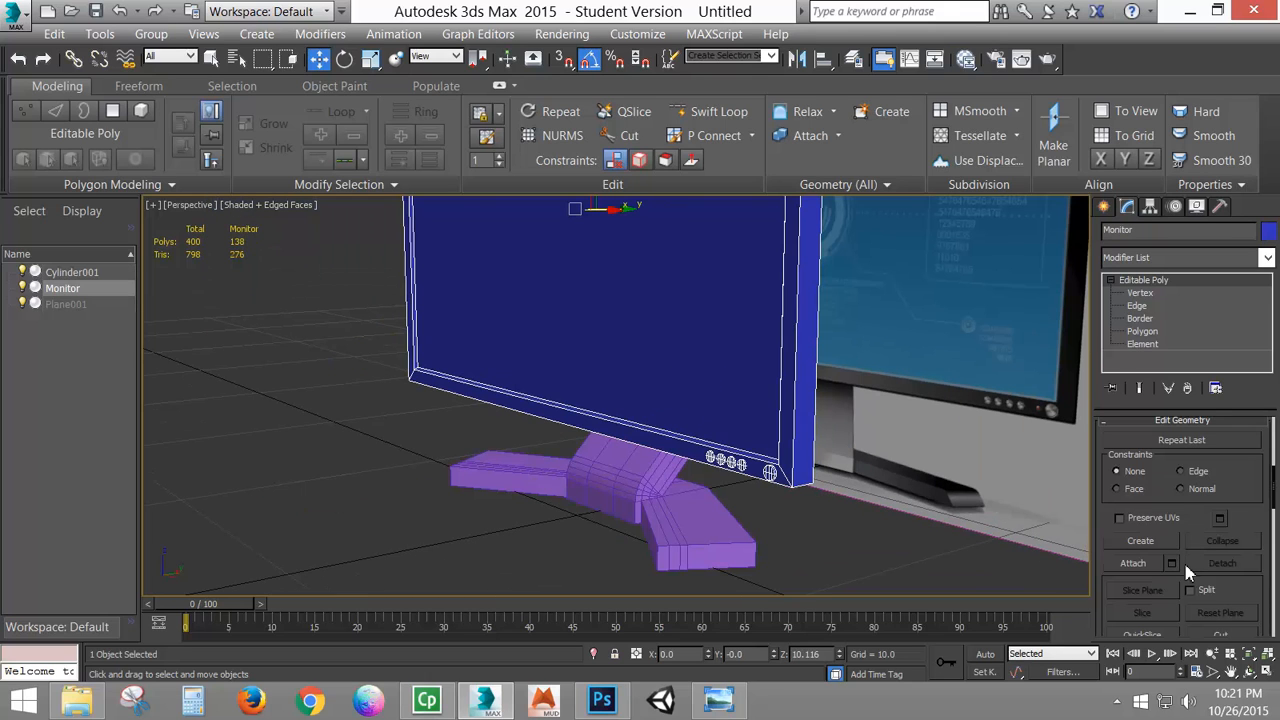
left_click(1133, 565)
left_click(649, 492)
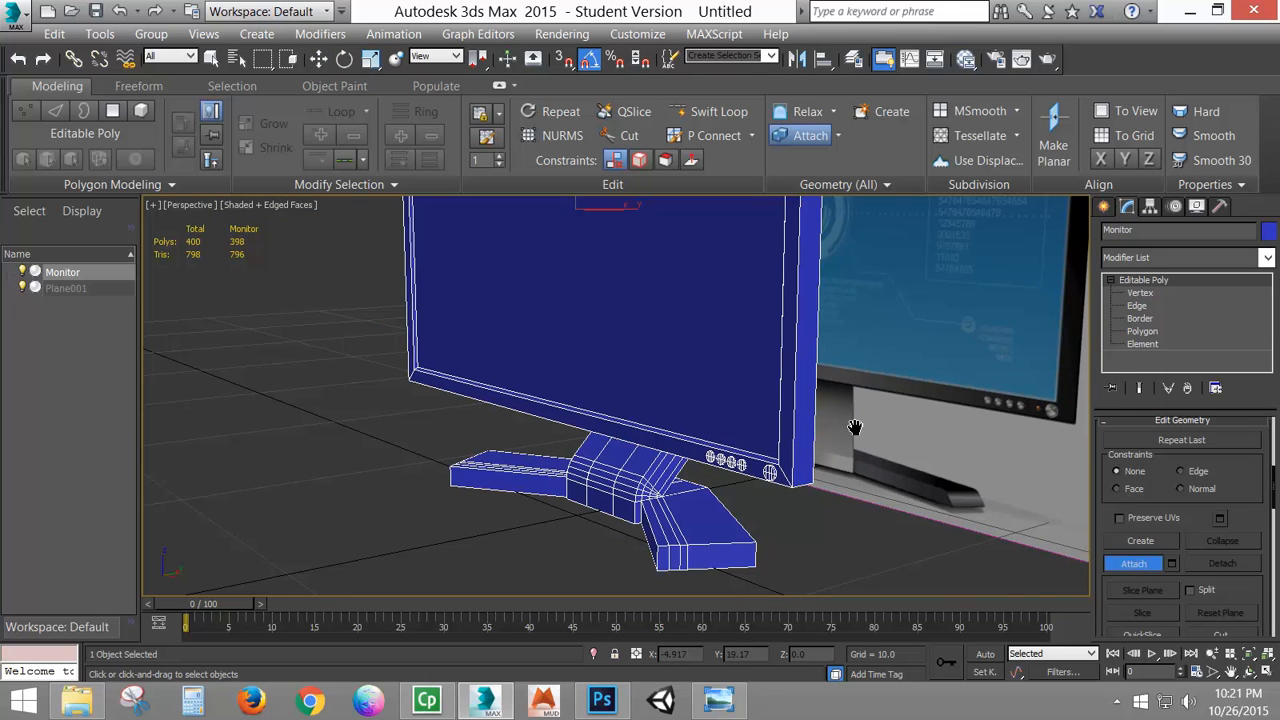
scroll(855, 427, "down", 4)
middle_click_drag(874, 427, 768, 412, "alt")
left_click(1152, 566)
- Examine the editing tools offered for the Monitor object at the polygon, border, edge and vertex levels, and return to object level
mouse_move(880, 470)
middle_mouse_down("alt")
mouse_move(1047, 481)
mouse_move(1000, 492)
mouse_move(1011, 477)
mouse_move(789, 490)
mouse_move(683, 480)
mouse_move(860, 470)
middle_mouse_up("alt")
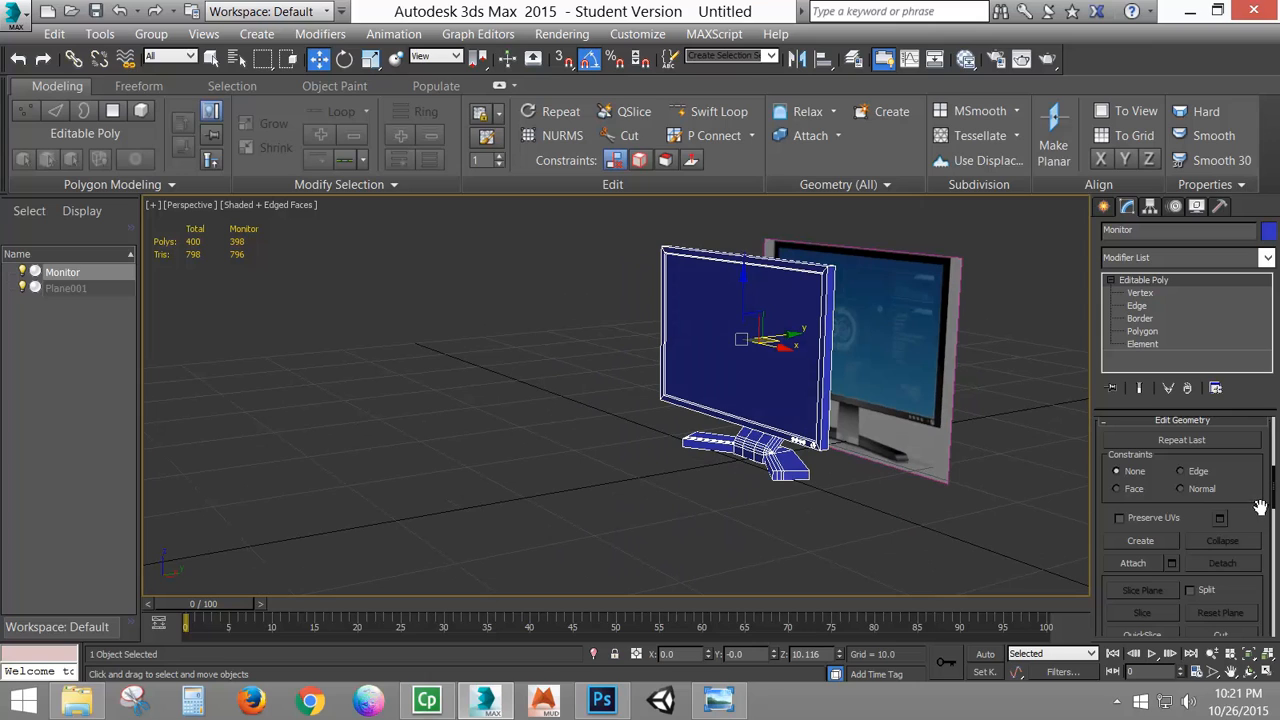
left_click(1144, 332)
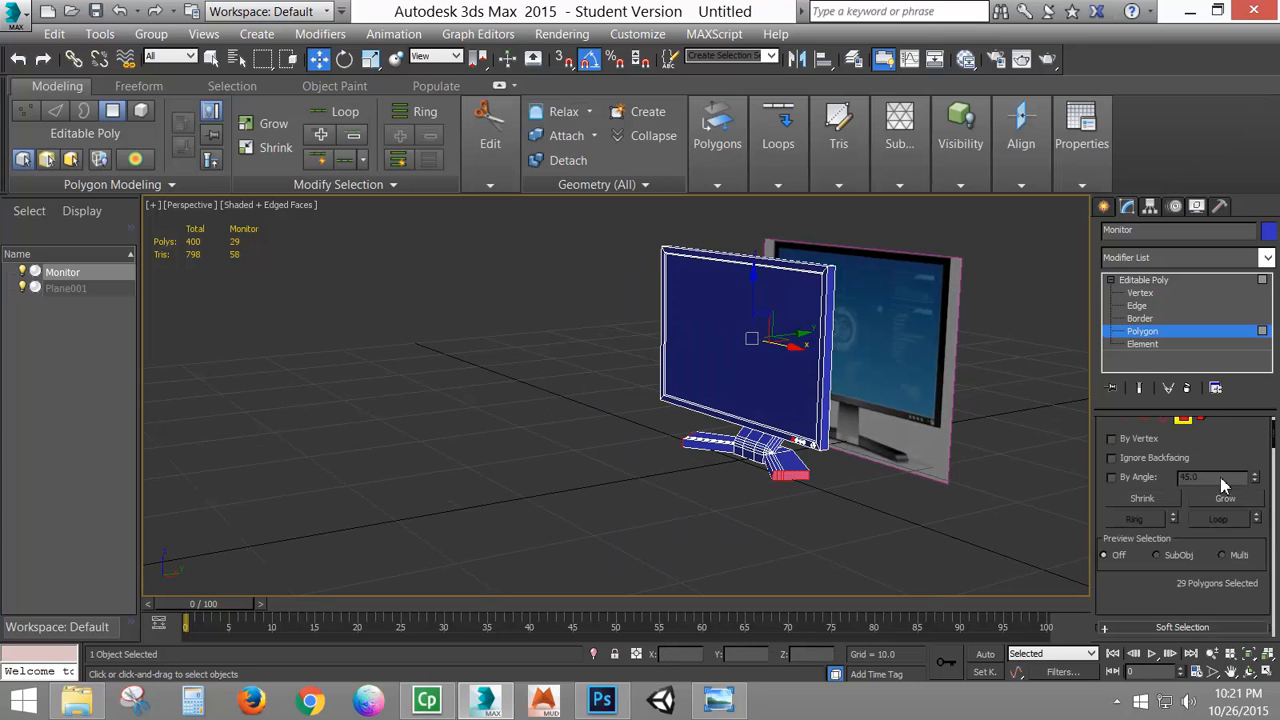
left_click_drag(1143, 486, 1199, 191)
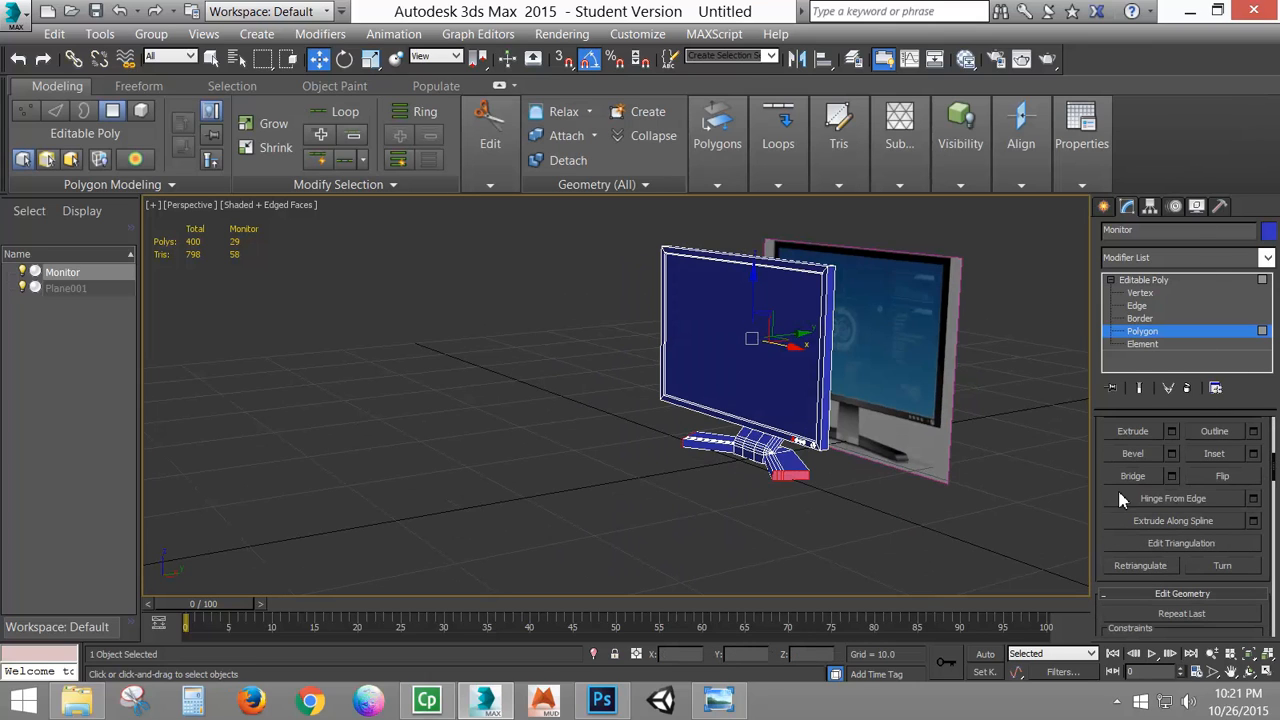
scroll(1098, 513, "up", 2)
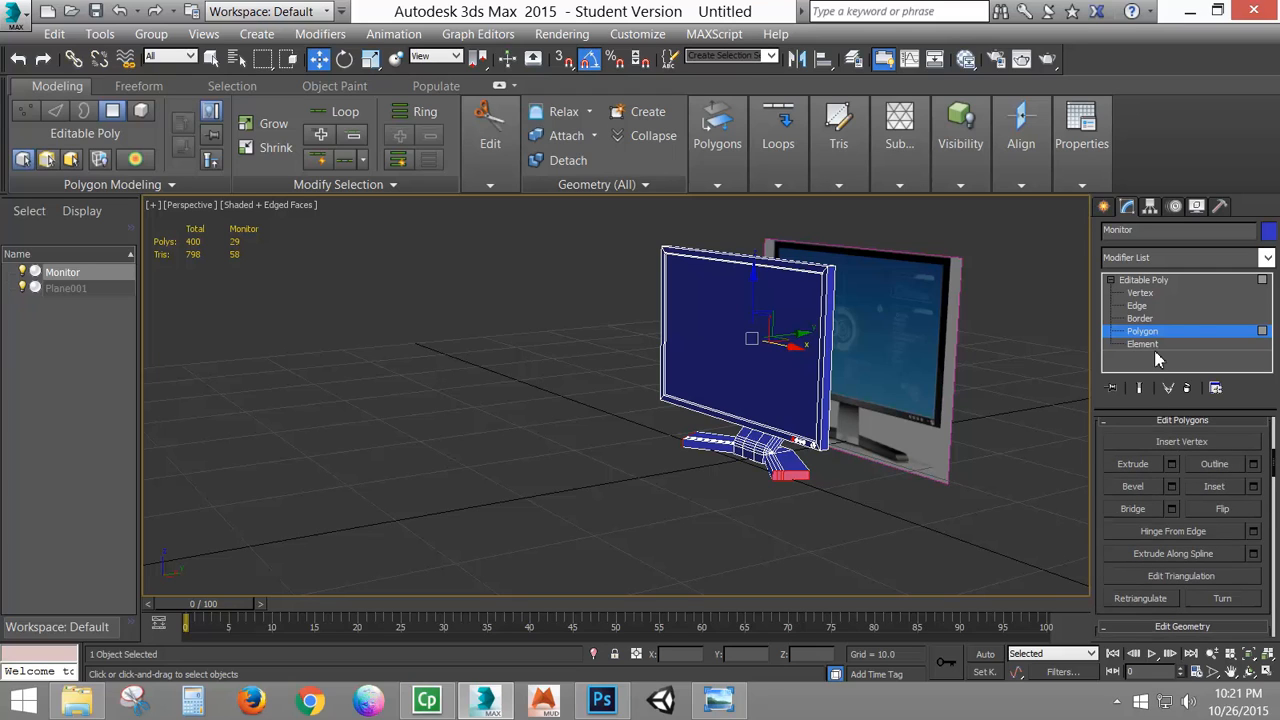
left_click(1143, 318)
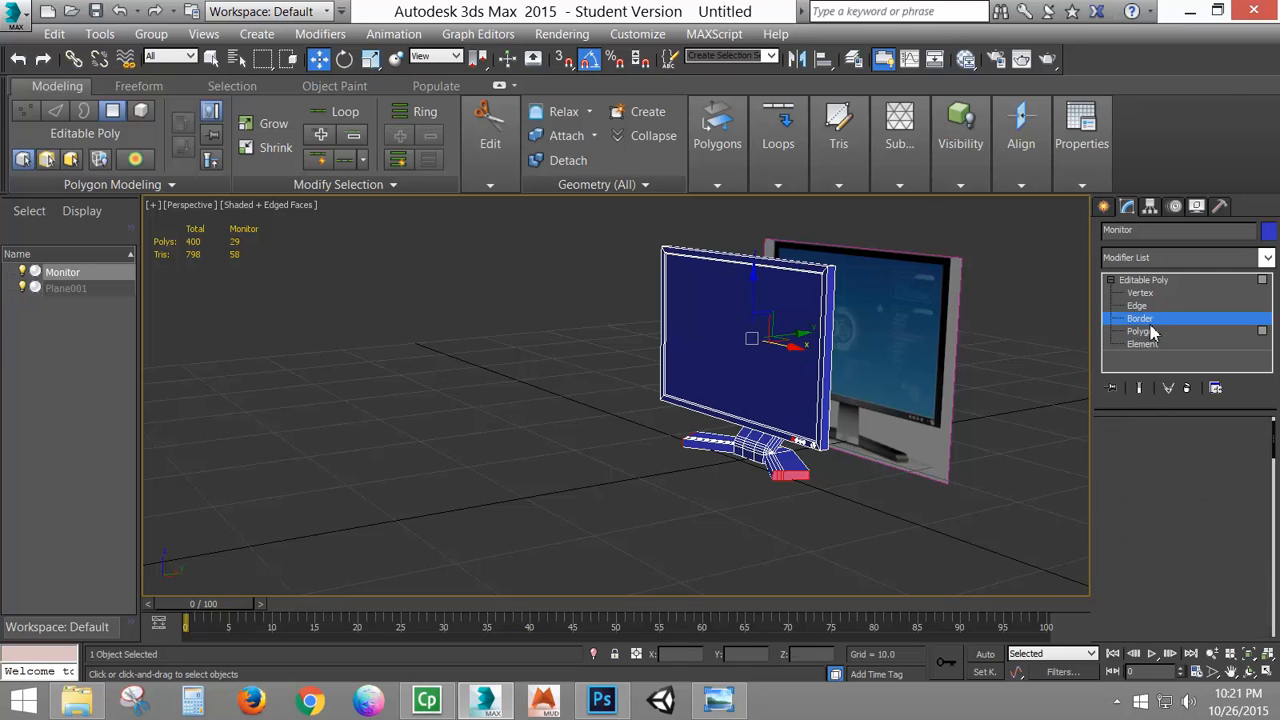
left_click(1138, 306)
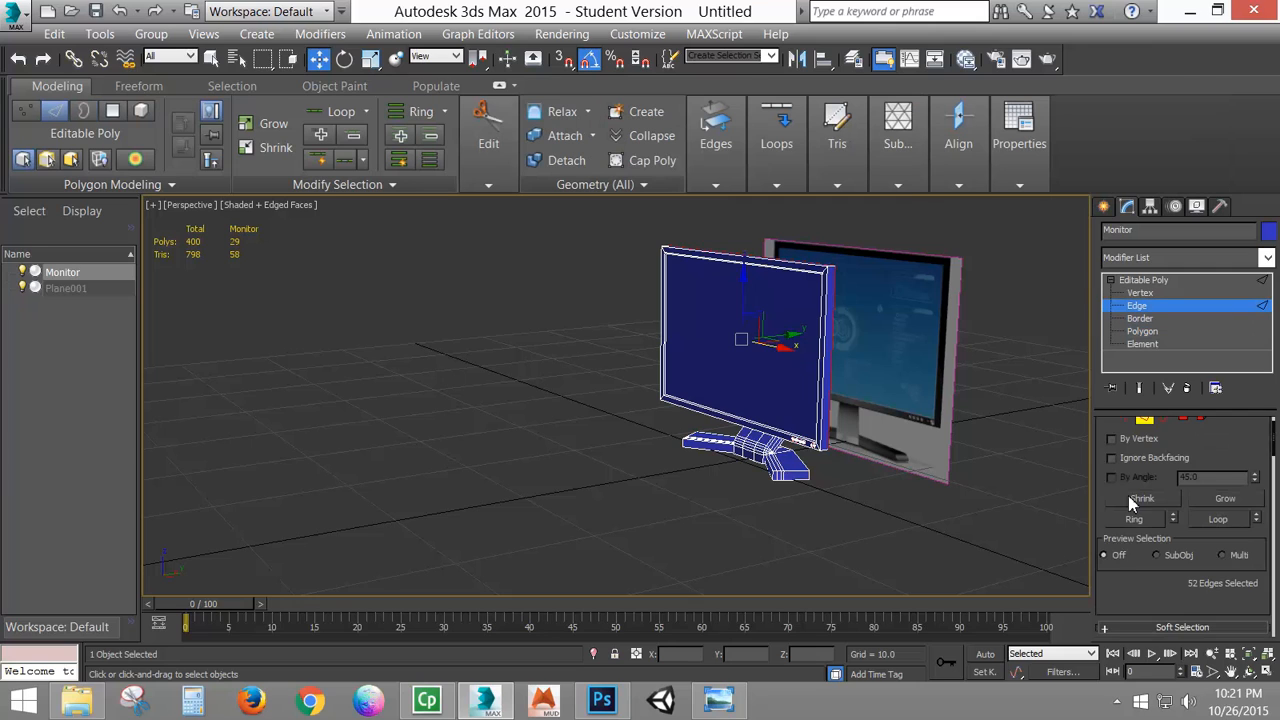
scroll(1150, 560, "down", 5)
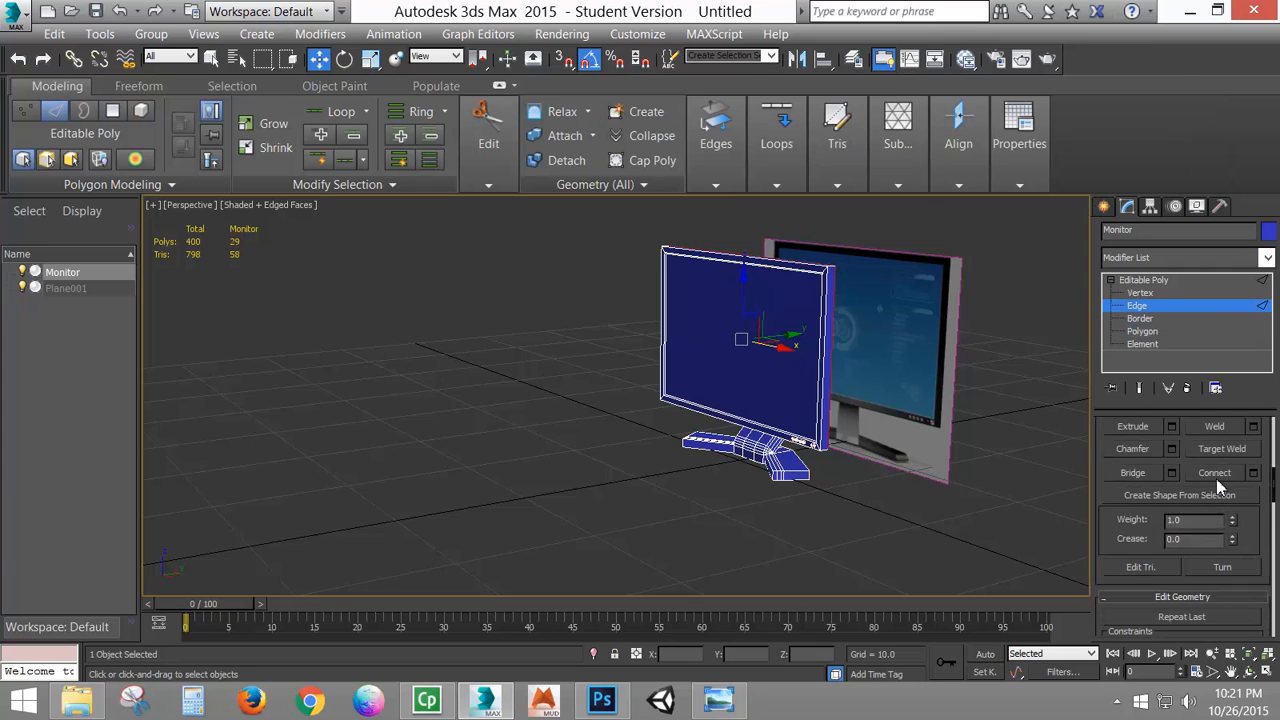
scroll(1109, 531, "up", 3)
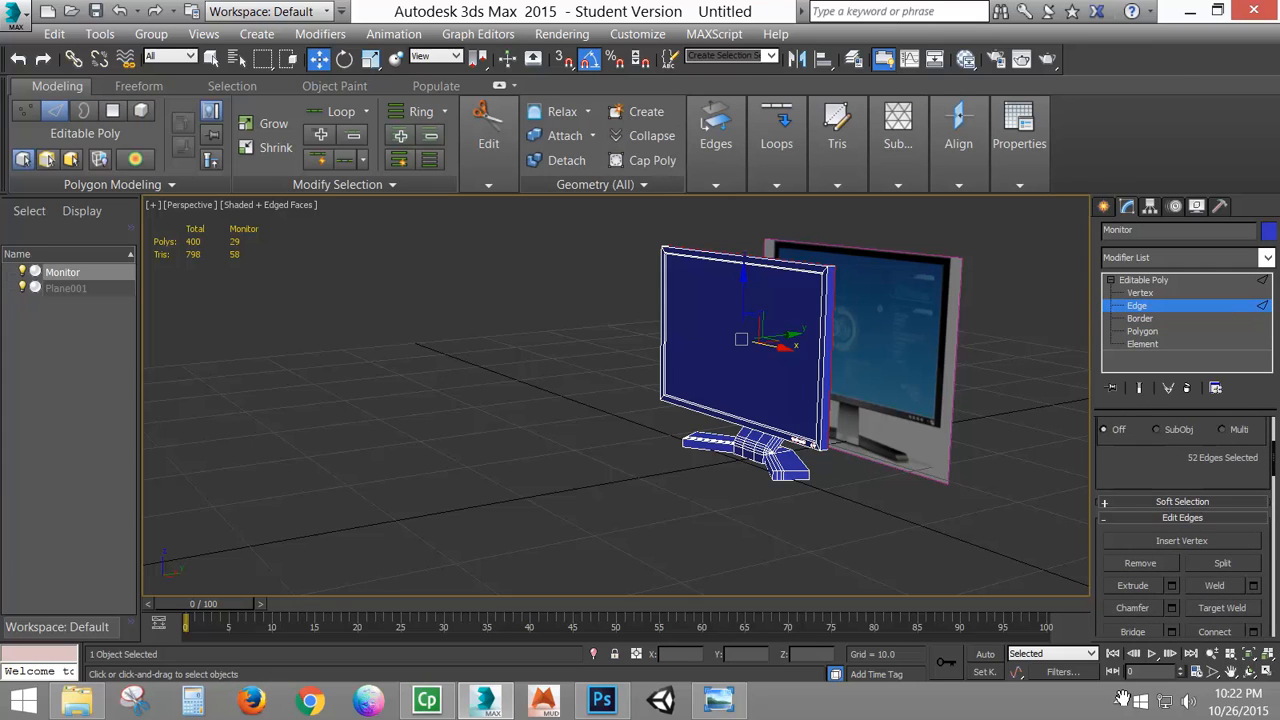
left_click(1141, 293)
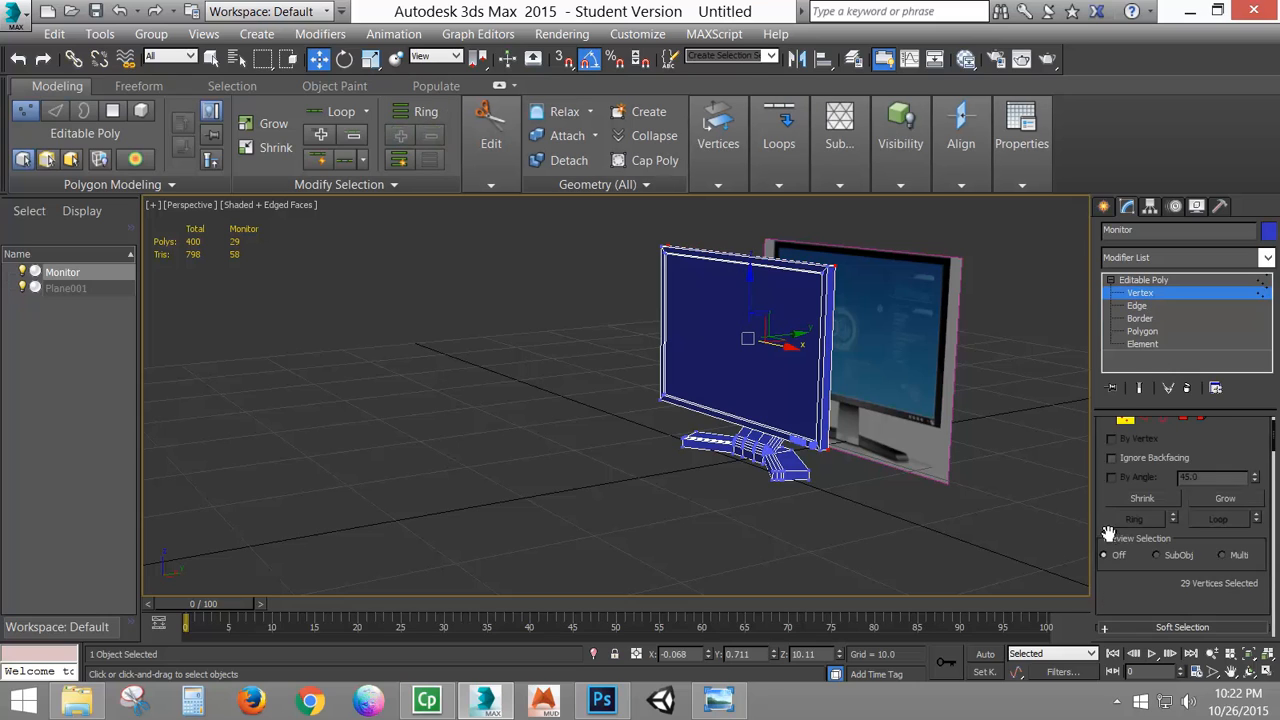
left_click_drag(1103, 538, 1083, 353)
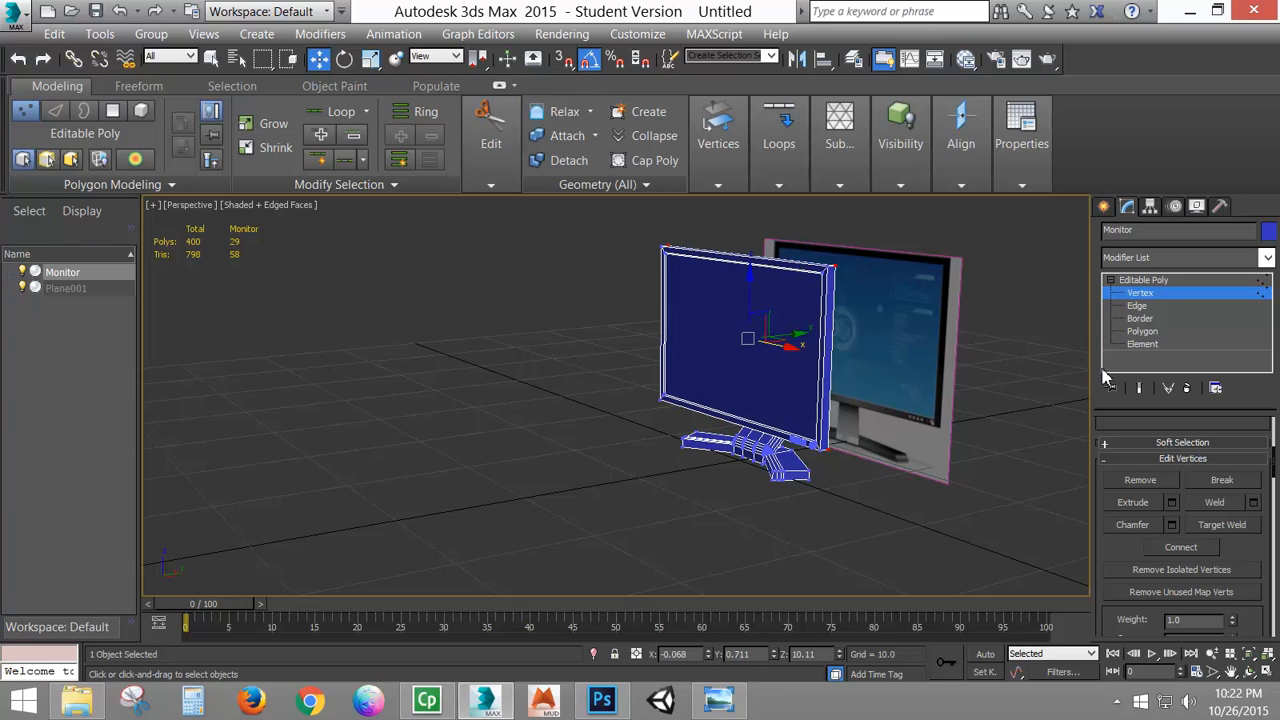
left_click(1147, 296)
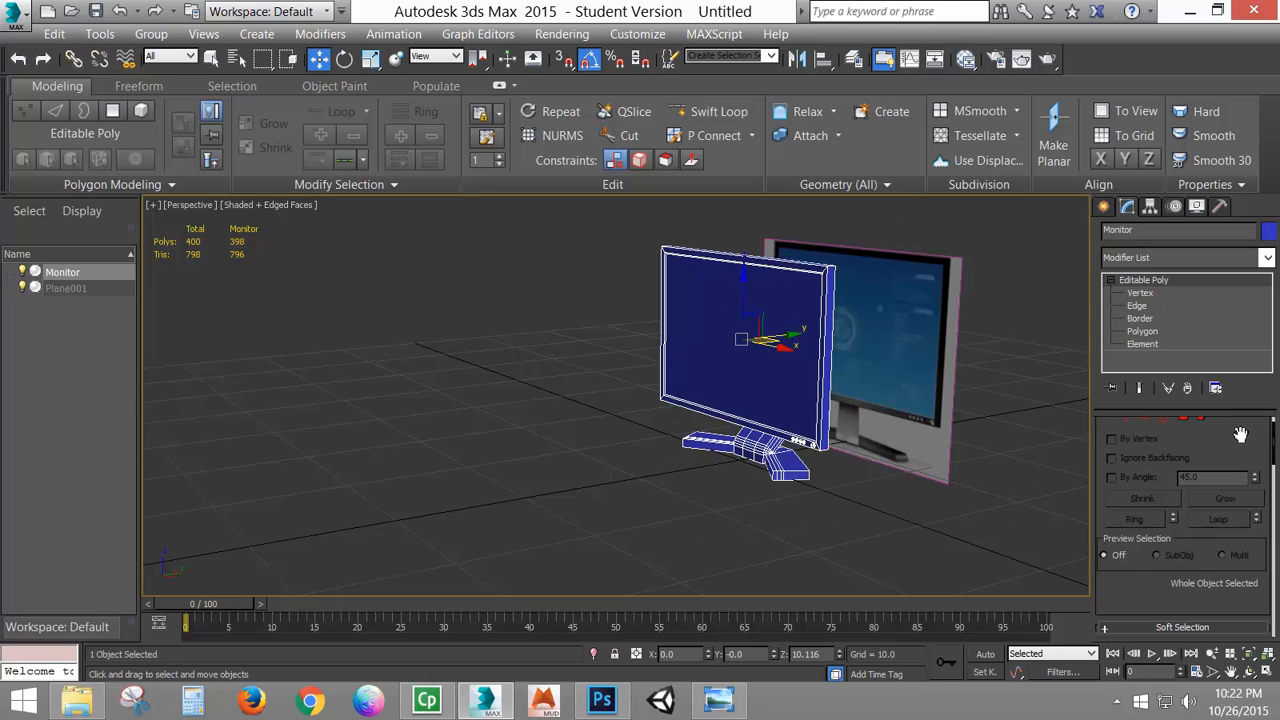
scroll(1240, 435, "up", 1)
middle_click_drag(805, 478, 961, 488, "alt")
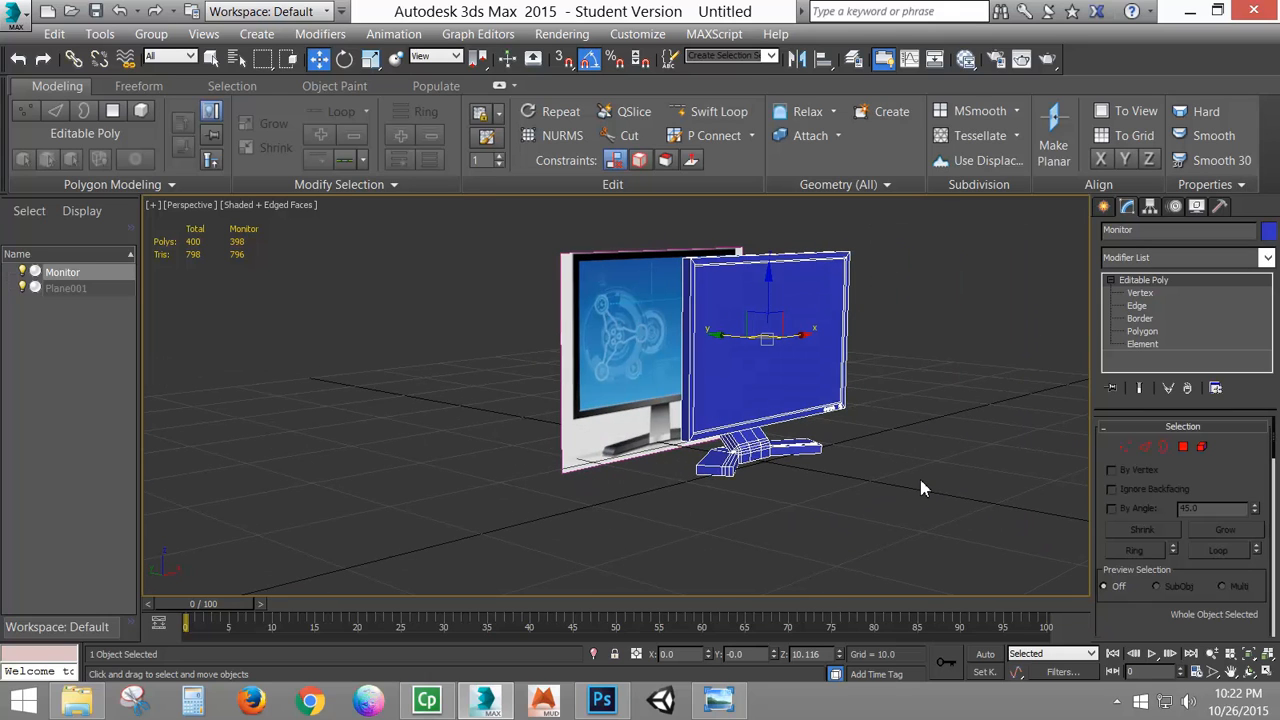
middle_click_drag(854, 421, 594, 469, "alt")
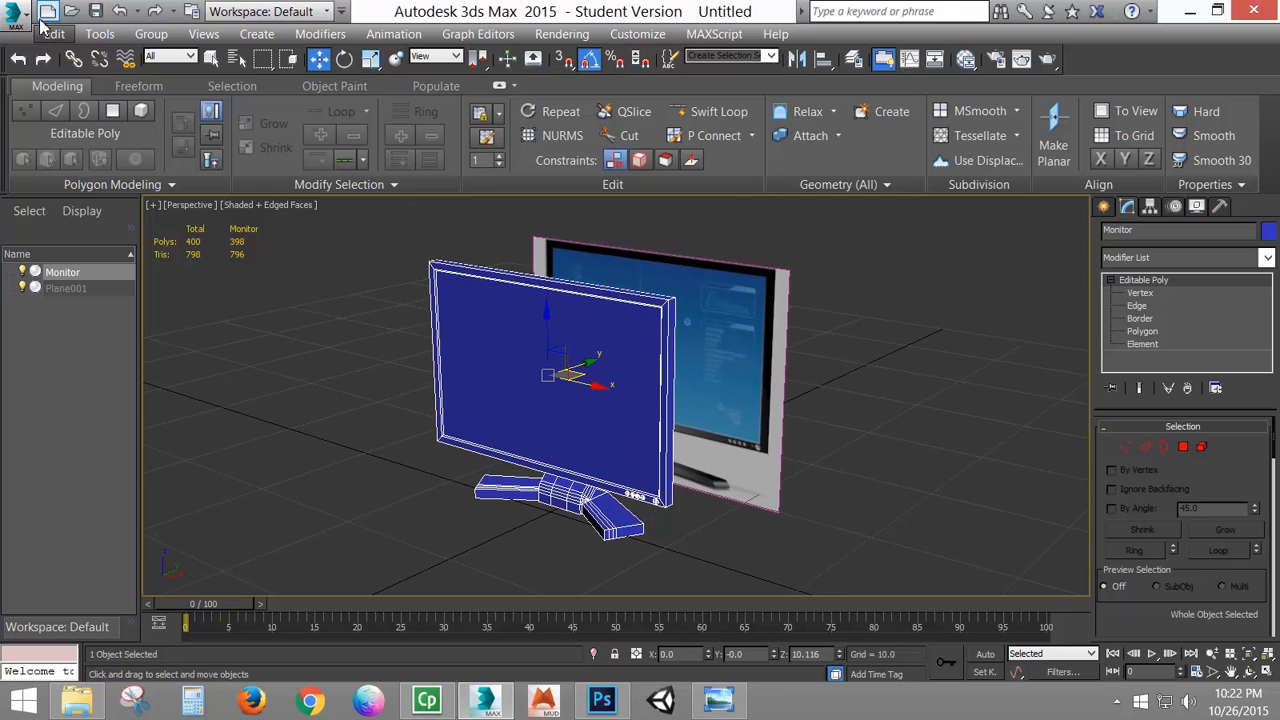
- Save the scene as Monitor in a new folder named Models inside the PC Tutorial folder of CtrlAultDelTutorials
left_click(14, 14)
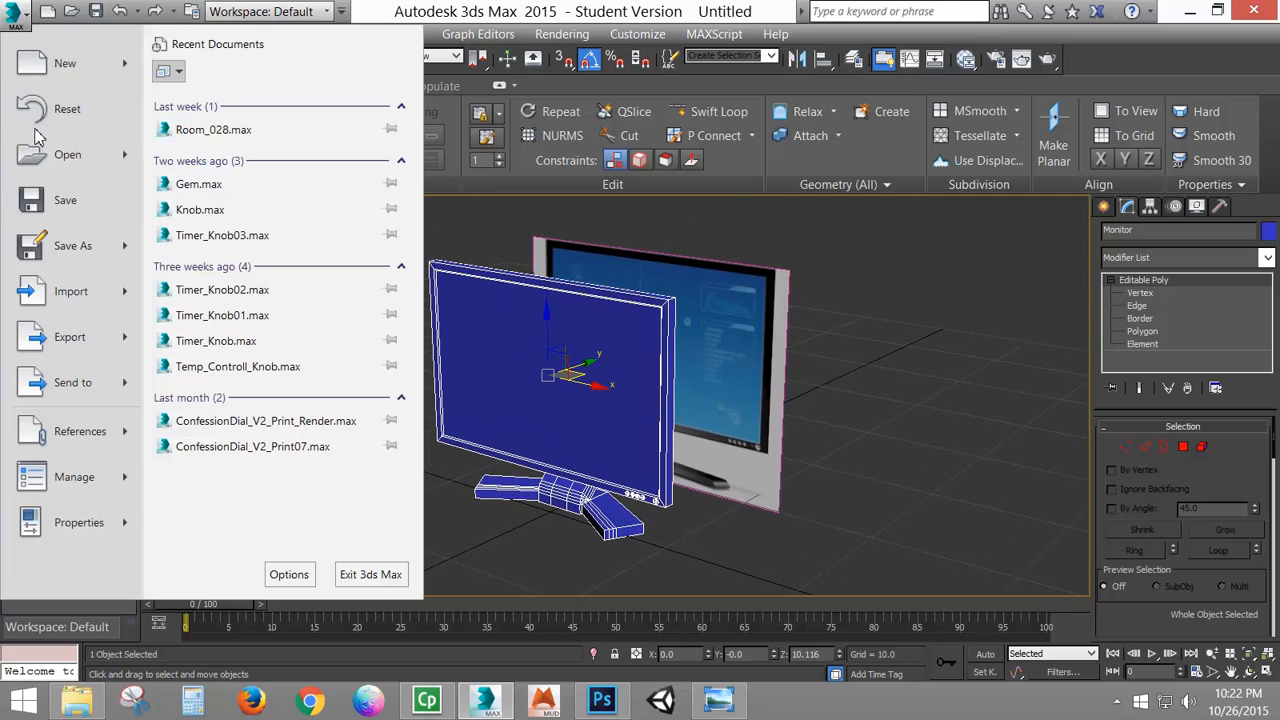
left_click(804, 263)
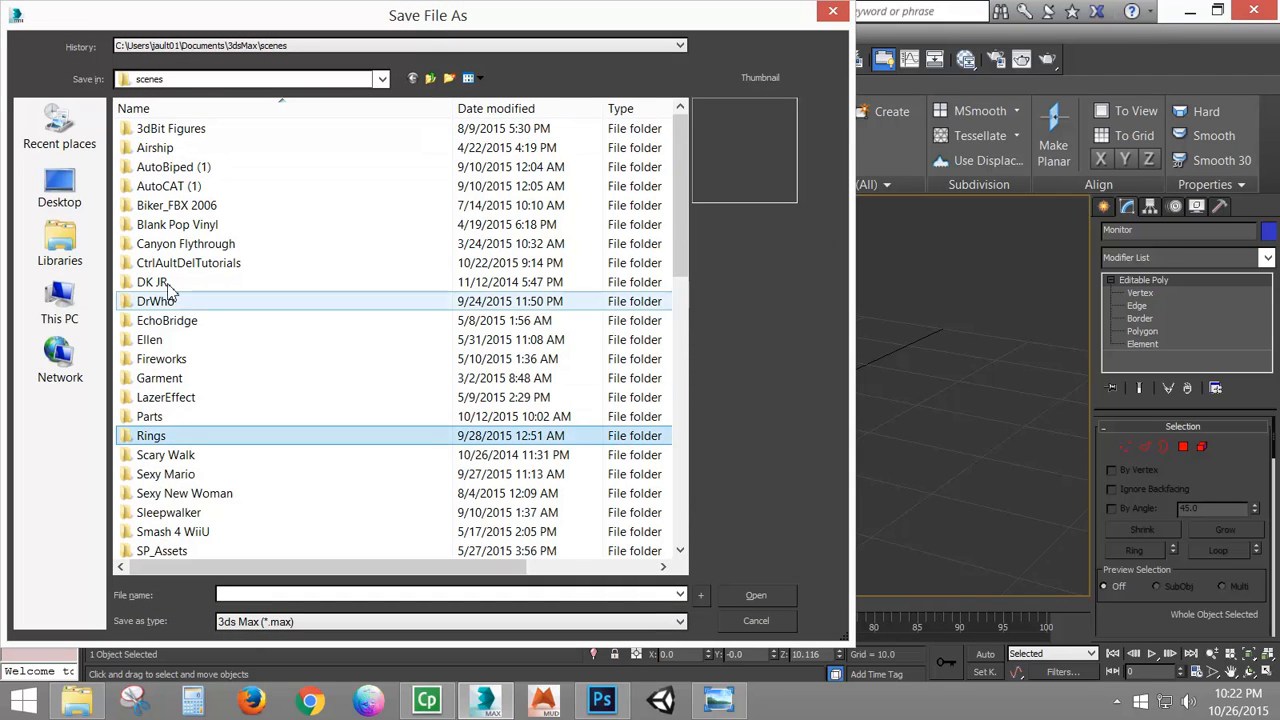
double_click(197, 265)
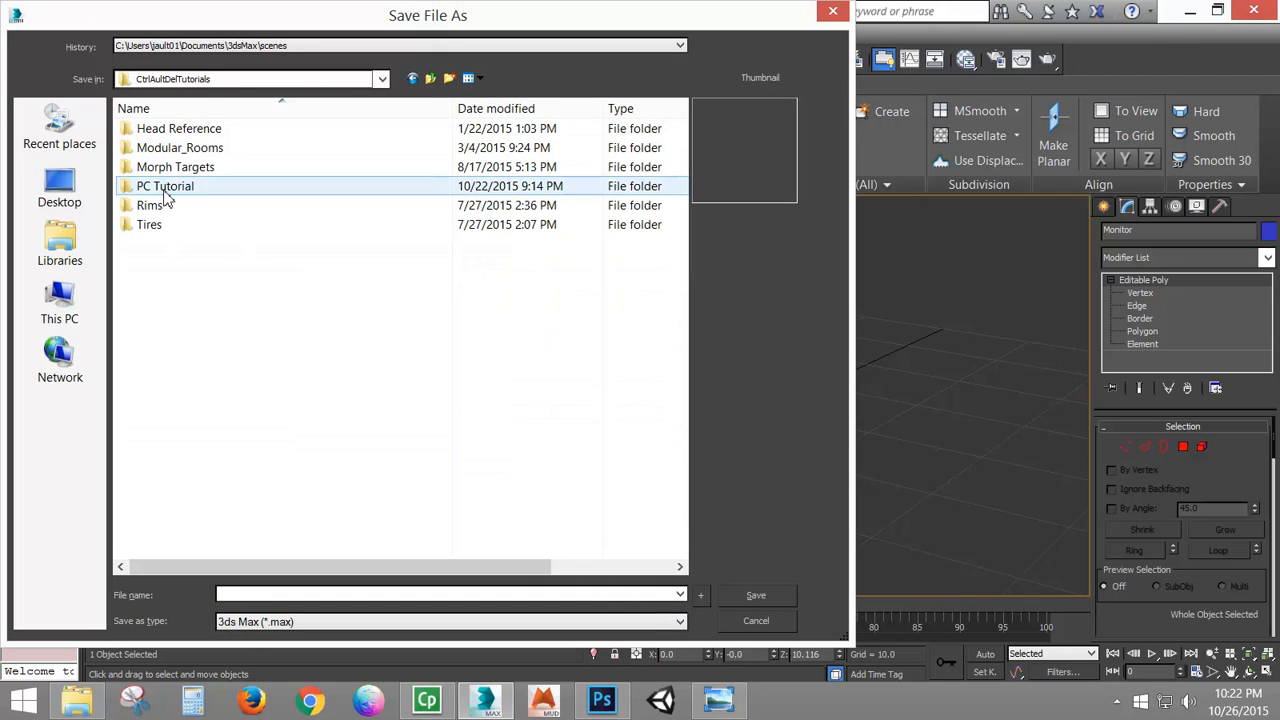
double_click(166, 187)
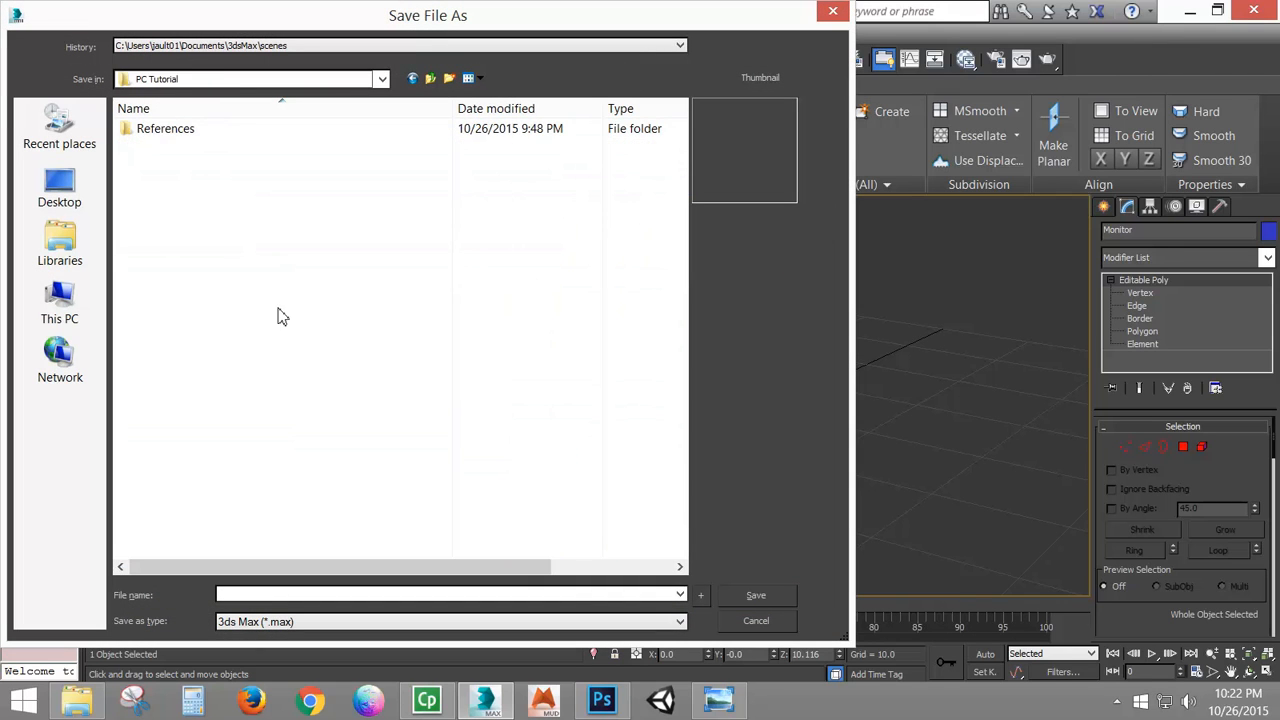
left_click(450, 79)
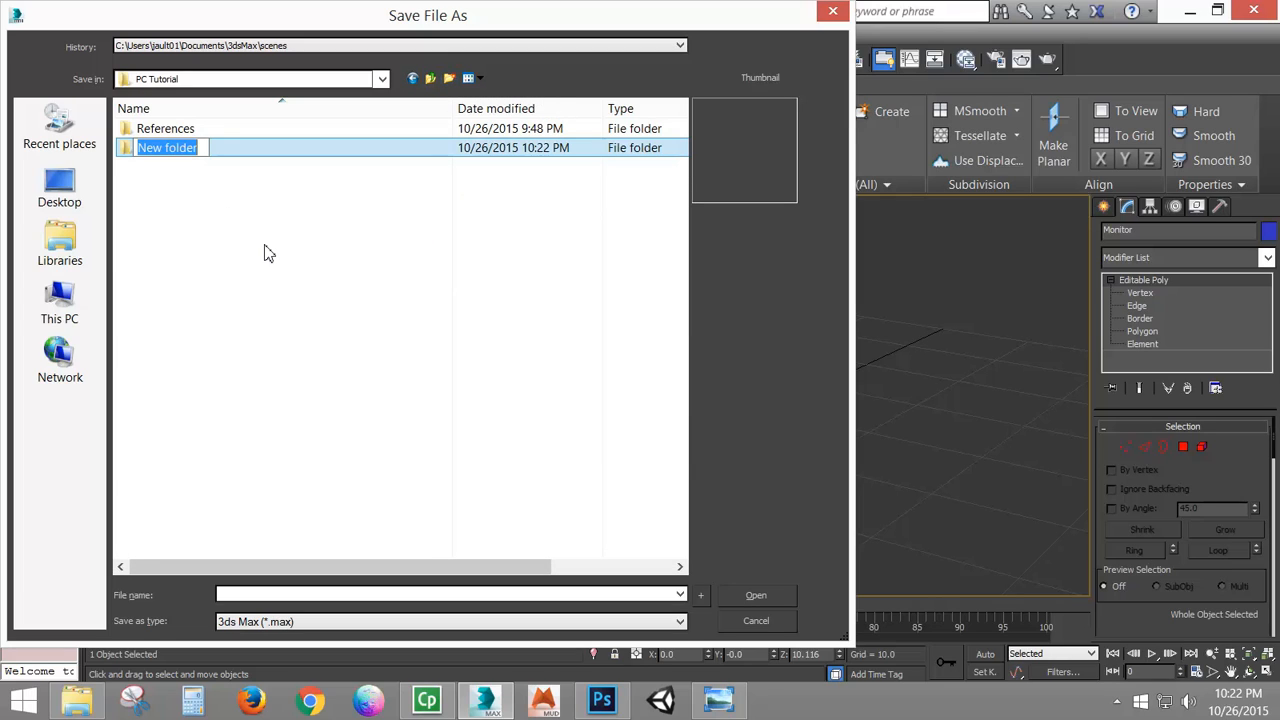
type("Models")
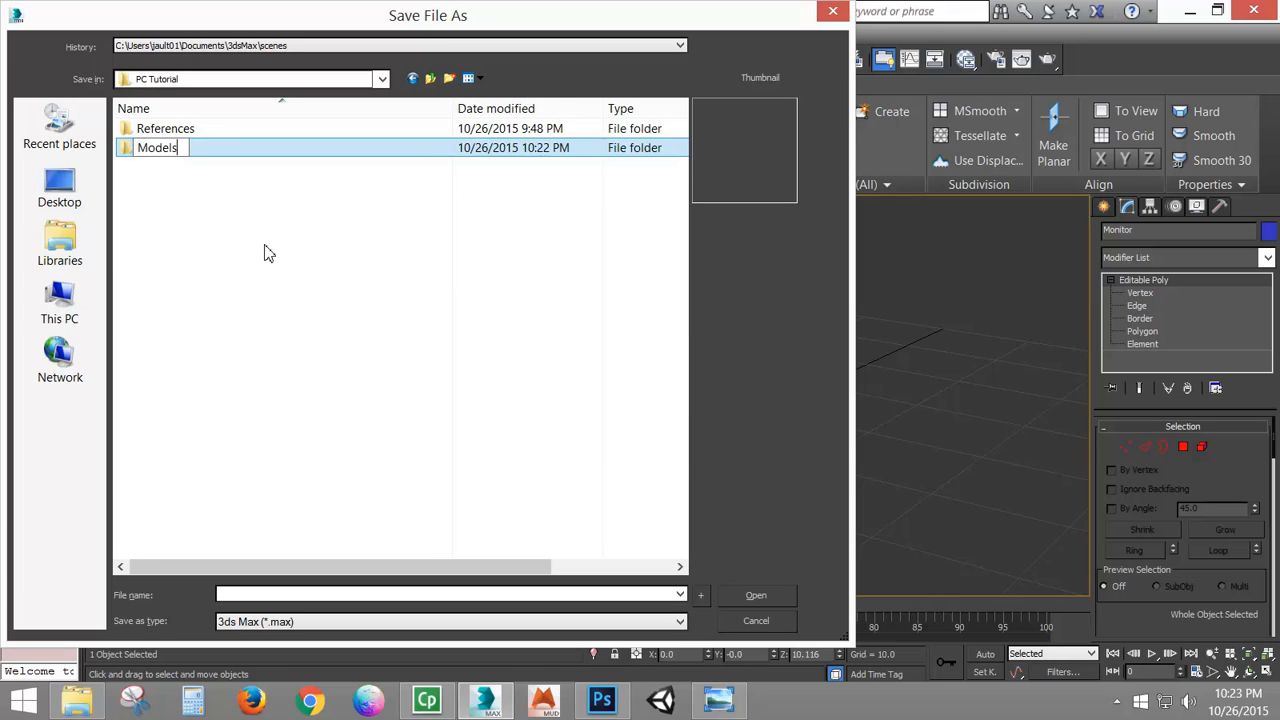
key("Return")
key("Return")
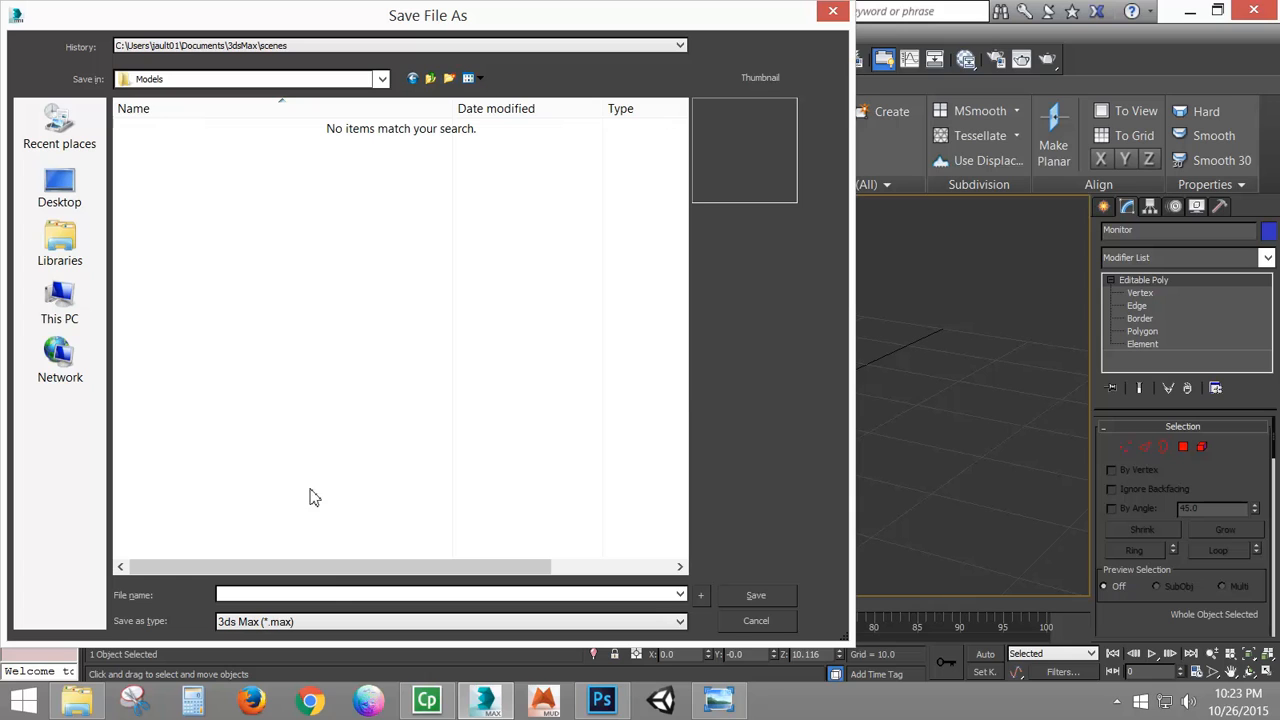
left_click(325, 593)
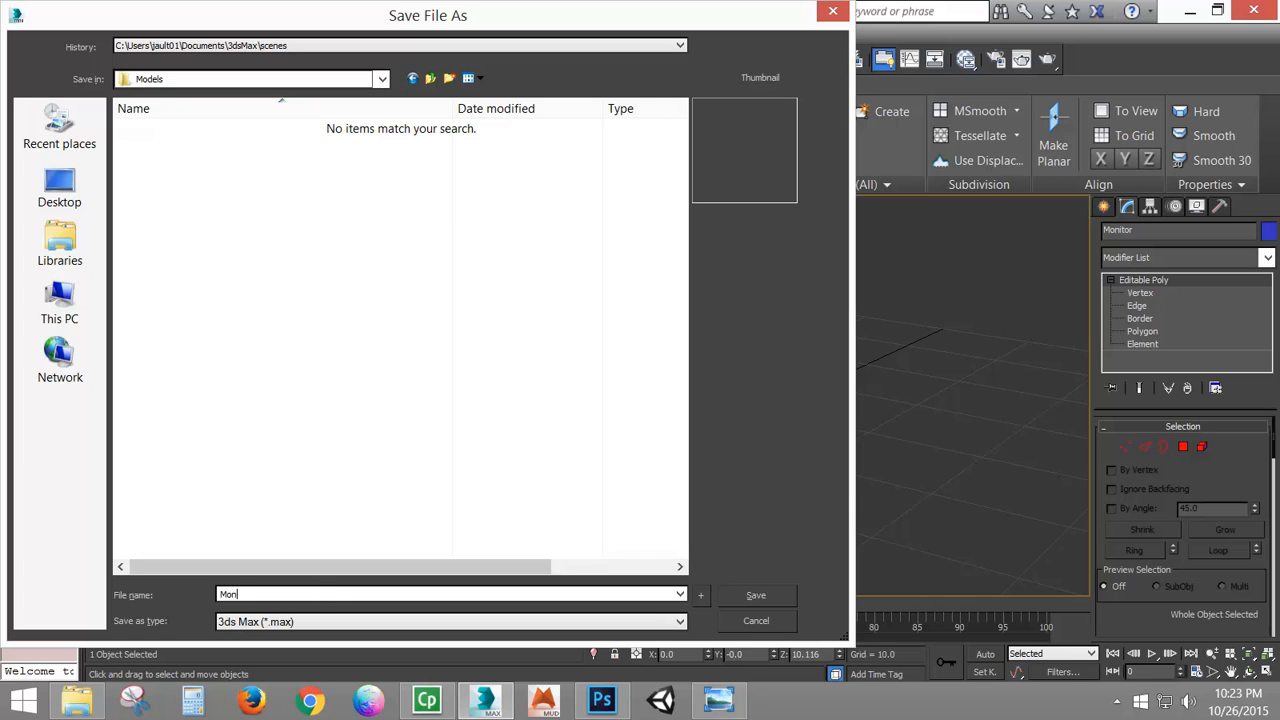
left_click(755, 597)
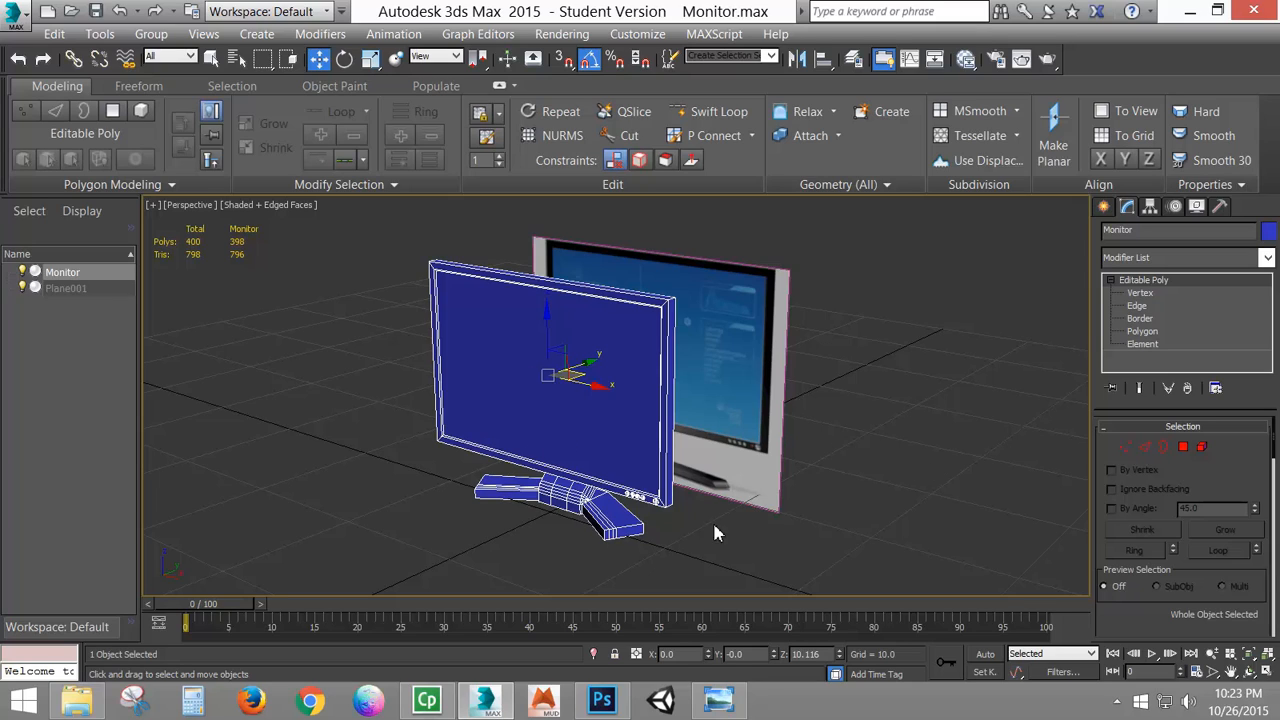
middle_click_drag(644, 550, 677, 534, "alt")
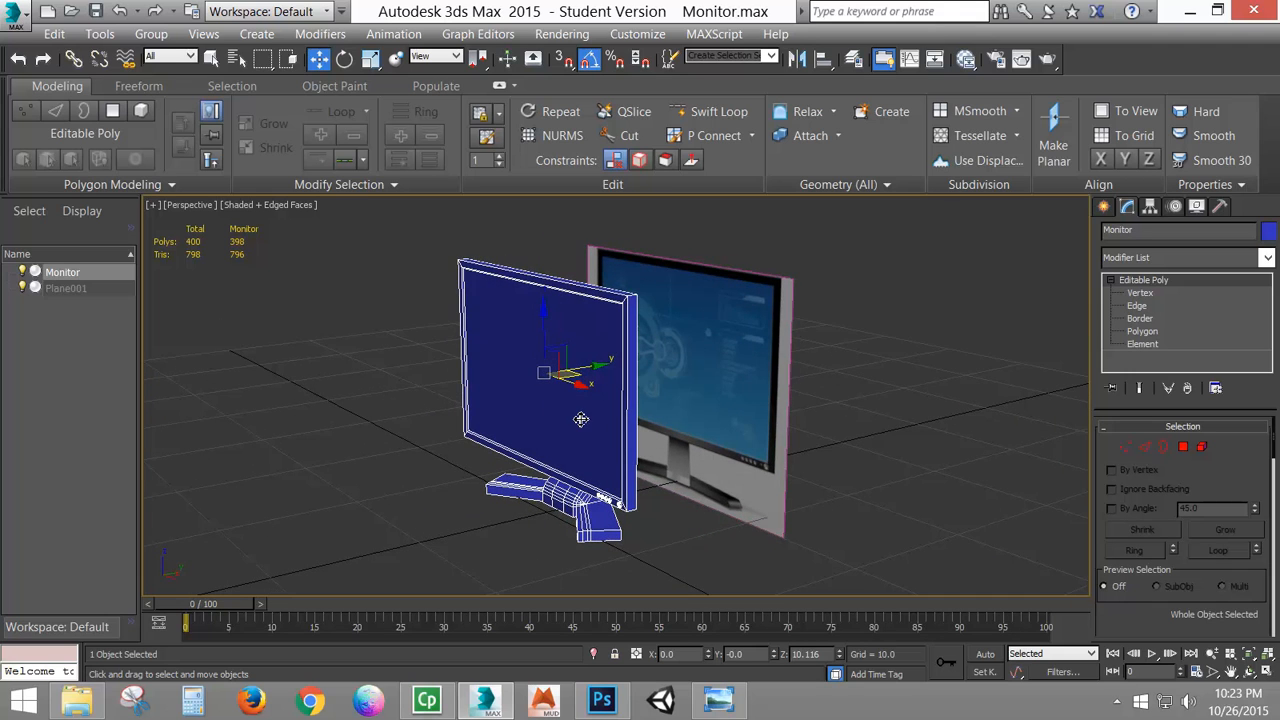
middle_click_drag(580, 423, 729, 413, "alt")
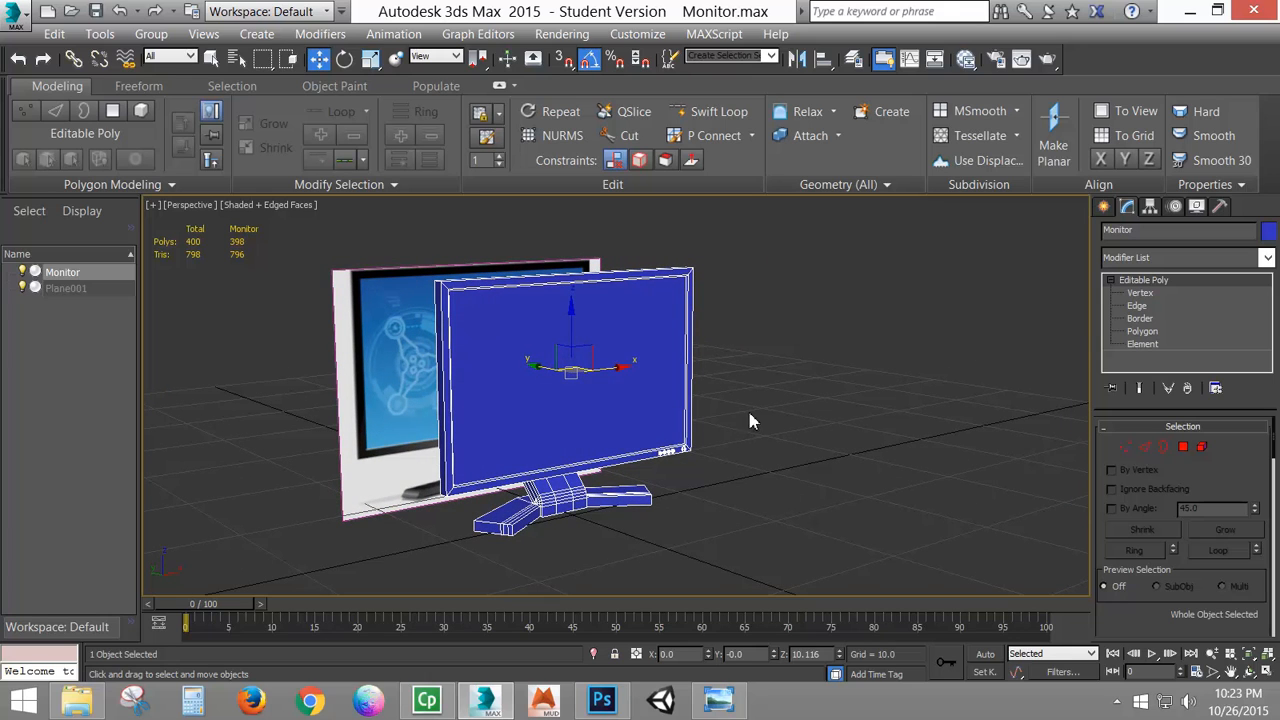
middle_click_drag(640, 397, 707, 388)
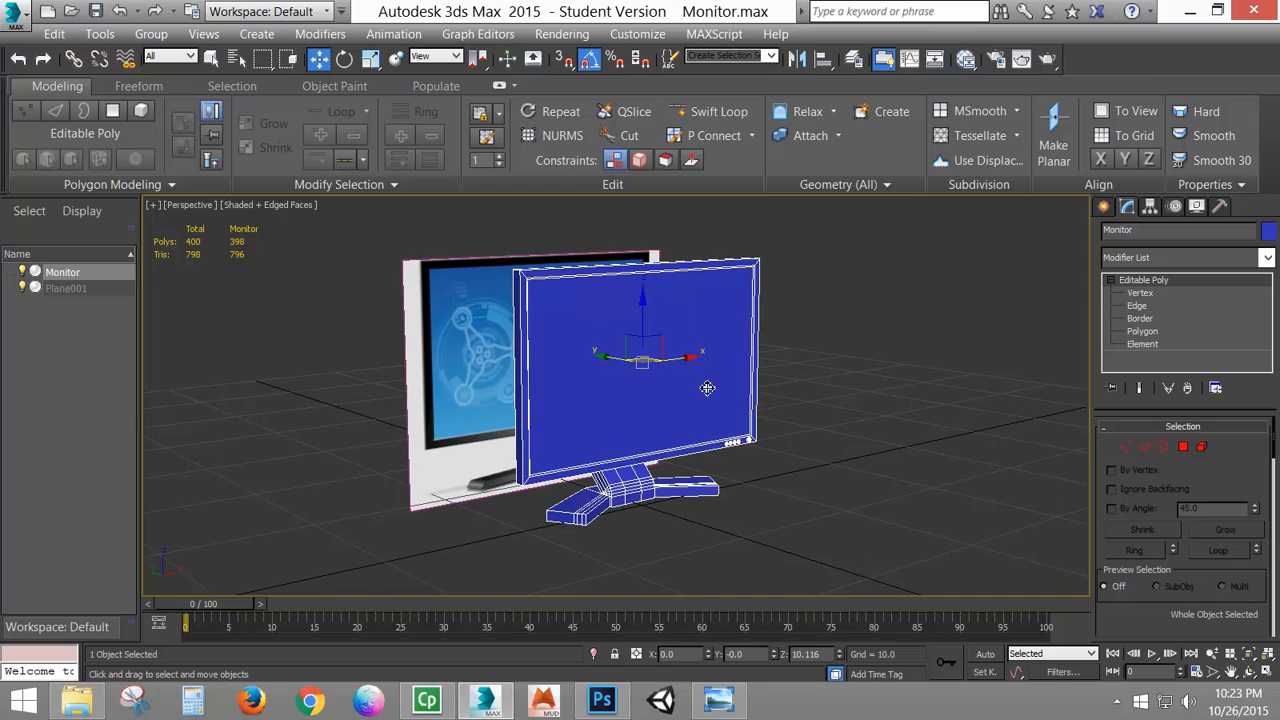